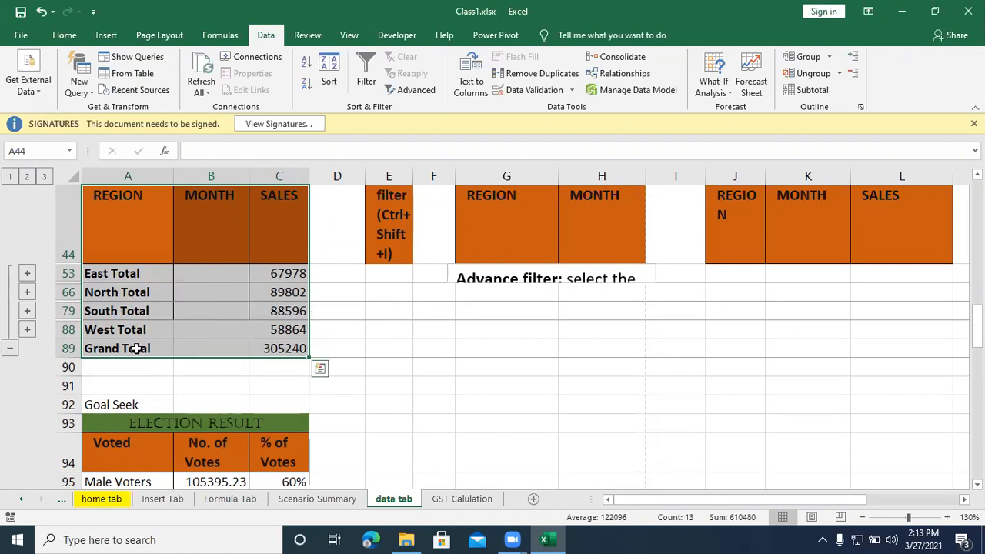
Step: Expand the outline to show all detail rows and remove all subtotals from the region sales table
click(44, 177)
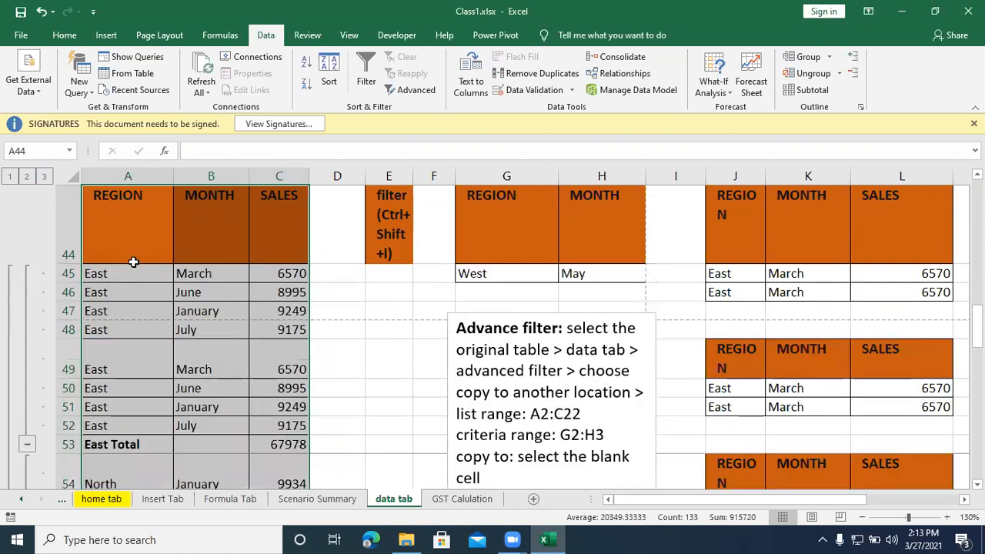
scroll(133, 260, down, 6)
scroll(132, 261, down, 6)
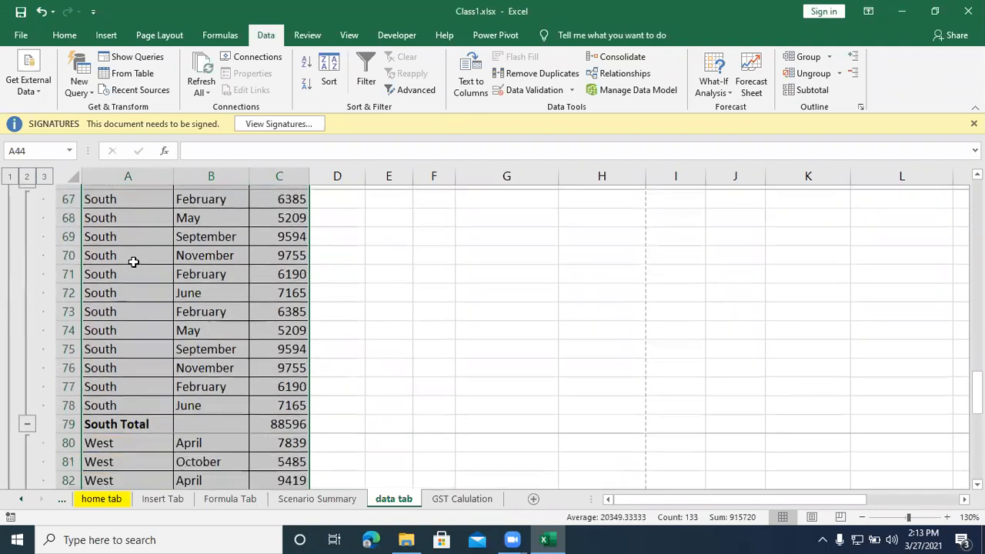
scroll(133, 263, up, 13)
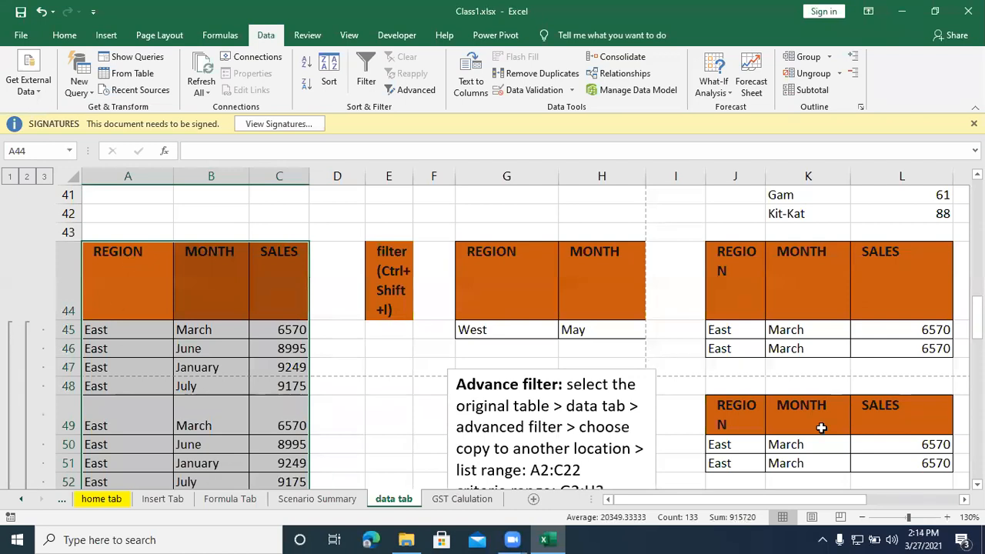
click(820, 94)
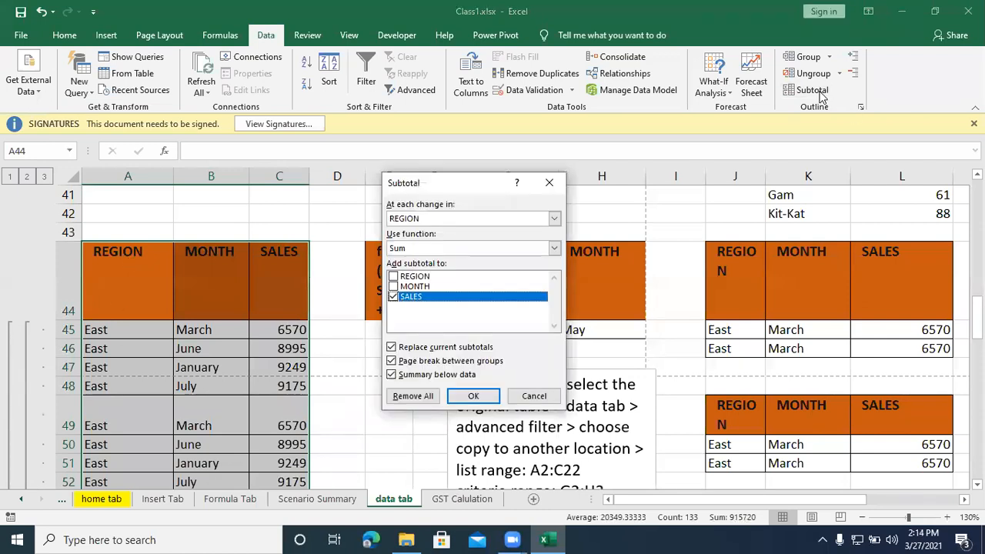
click(420, 401)
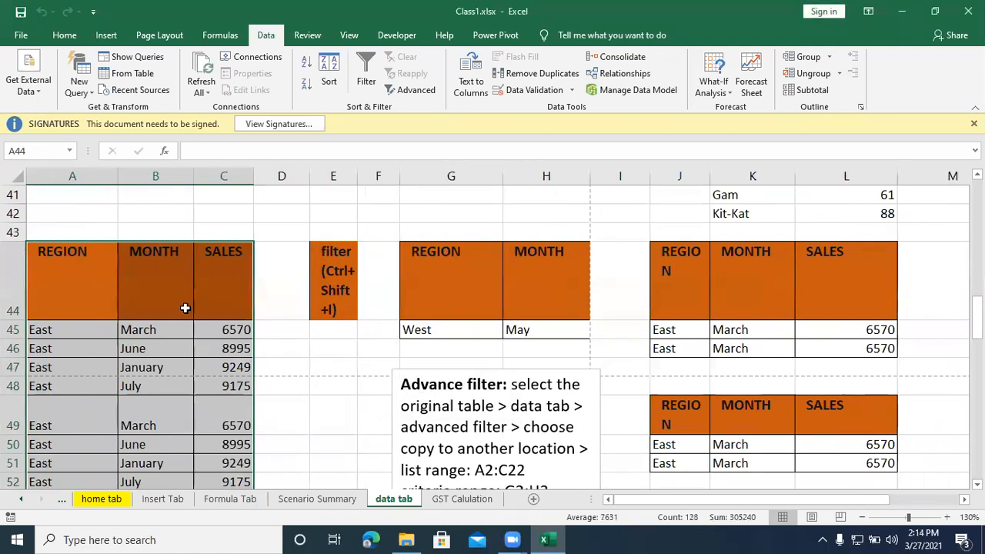
Step: Select the region sales table from A44 to C83 and sort it in ascending order by region
scroll(38, 280, up, 1)
scroll(34, 253, down, 4)
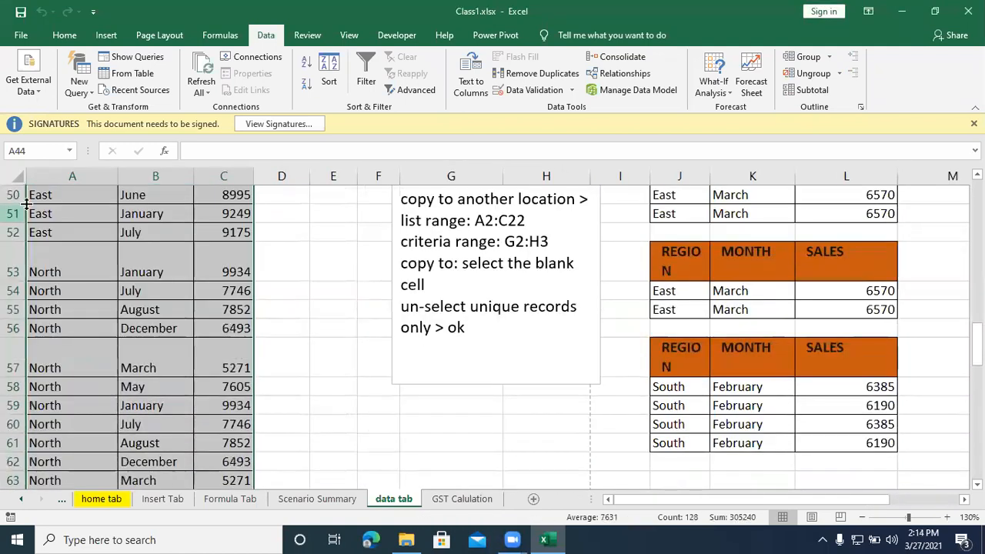
scroll(66, 300, down, 5)
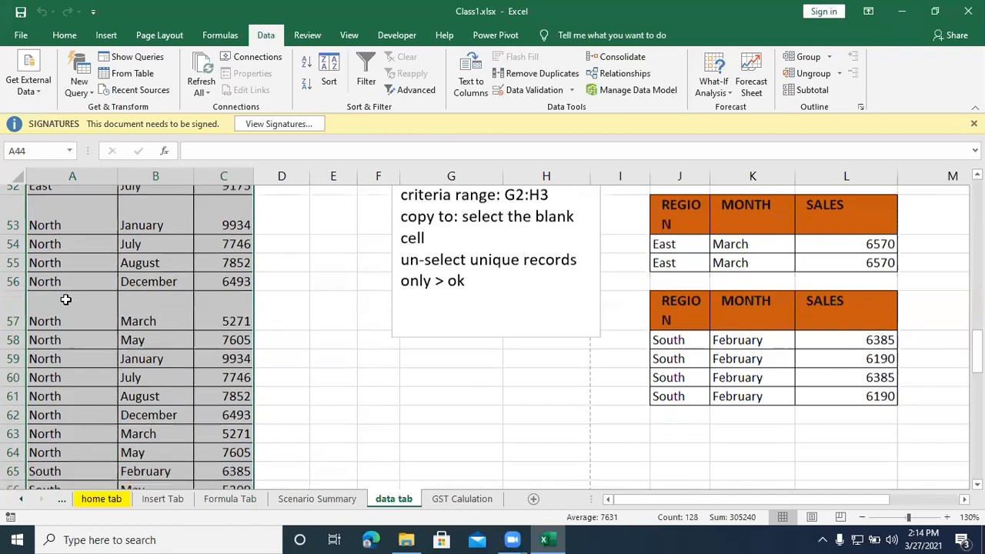
scroll(65, 299, down, 4)
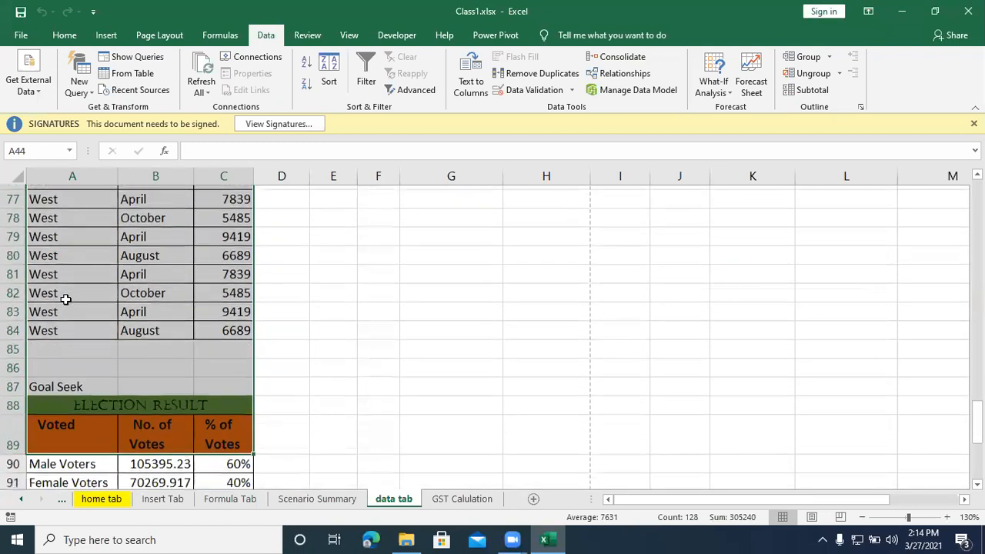
scroll(65, 299, up, 7)
scroll(65, 299, up, 4)
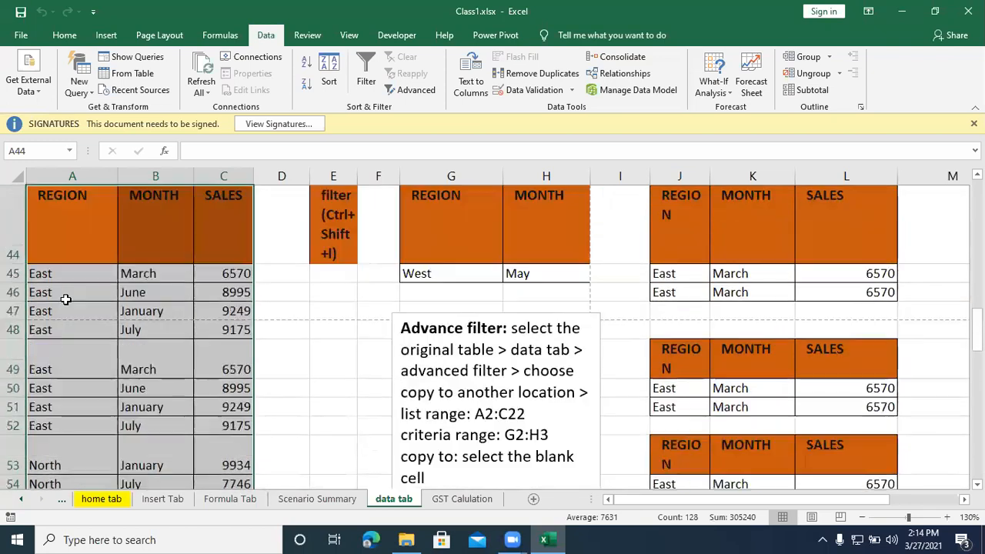
click(77, 278)
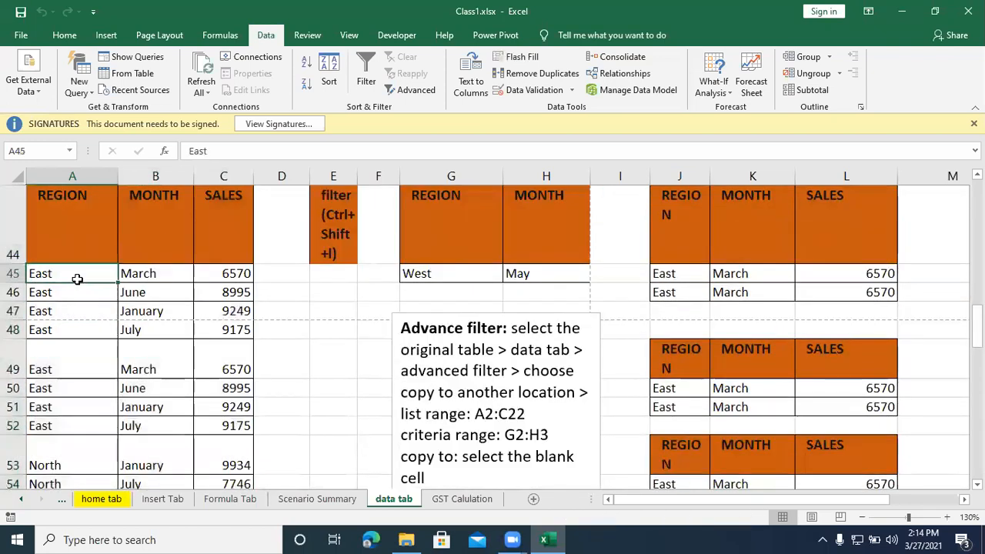
drag(80, 226, 234, 475)
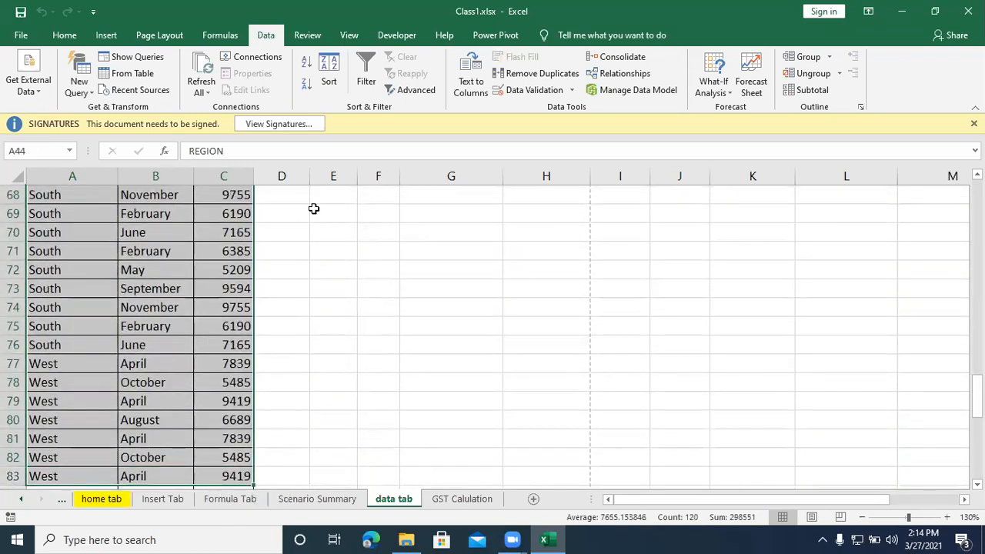
click(305, 64)
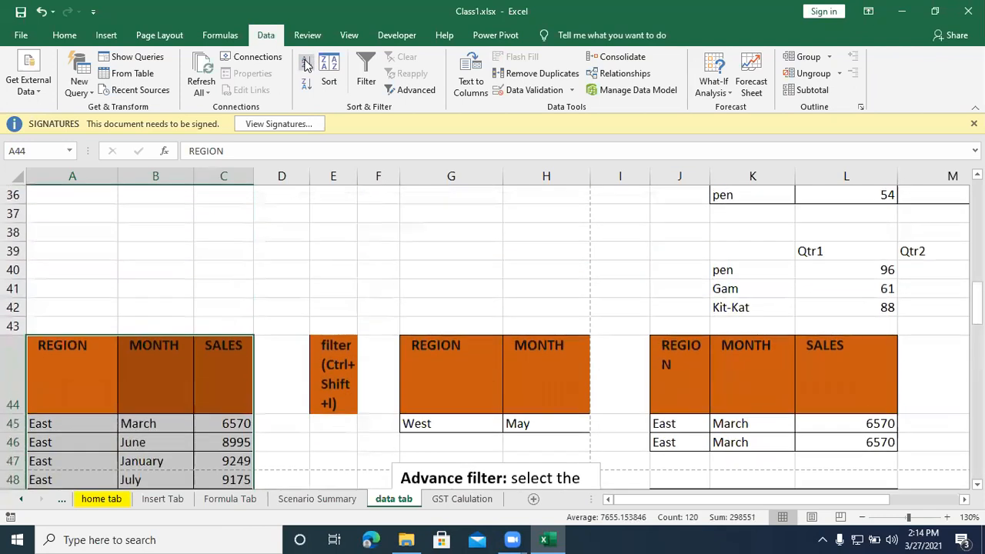
Step: Add subtotals to the selected table at each change in REGION, using the Sum function on SALES
click(811, 95)
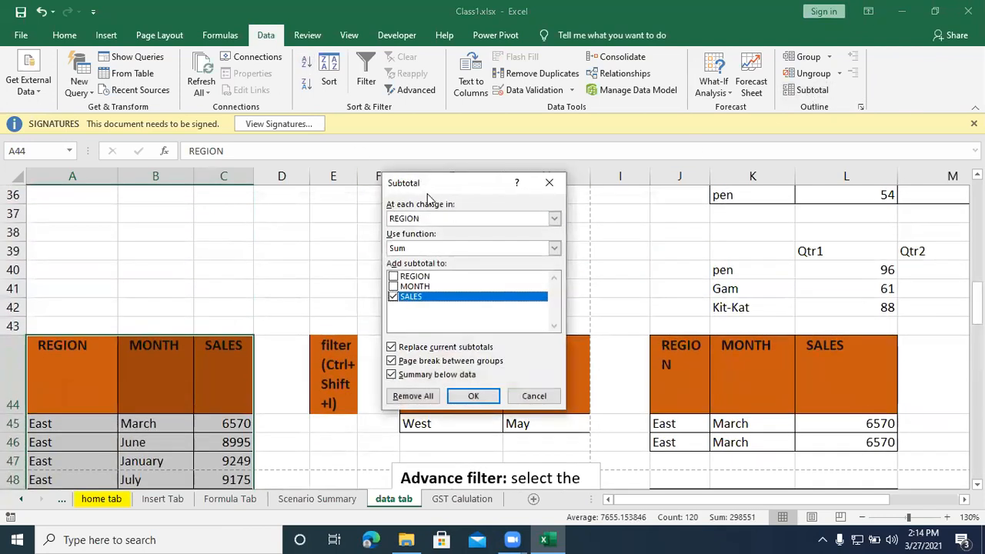
drag(428, 199, 417, 246)
click(407, 267)
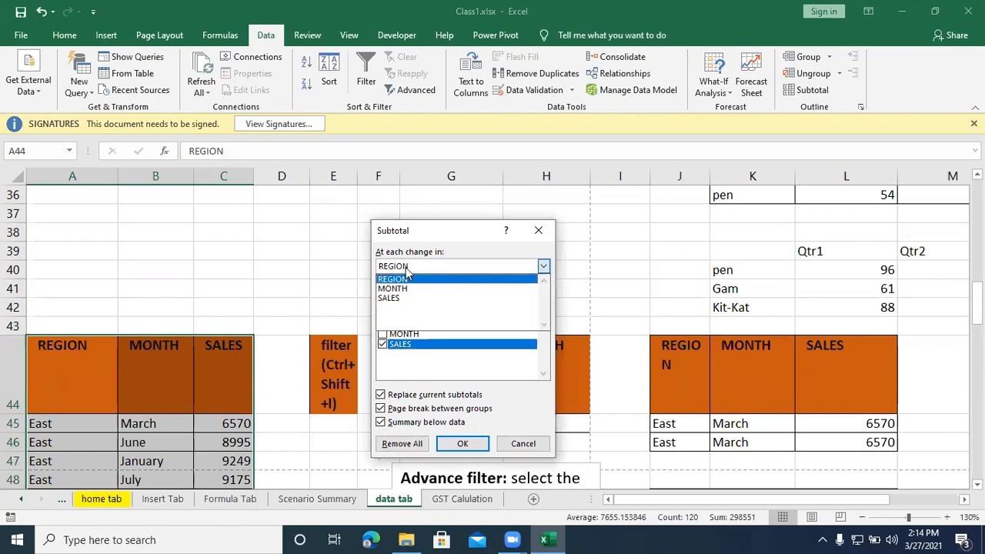
click(406, 269)
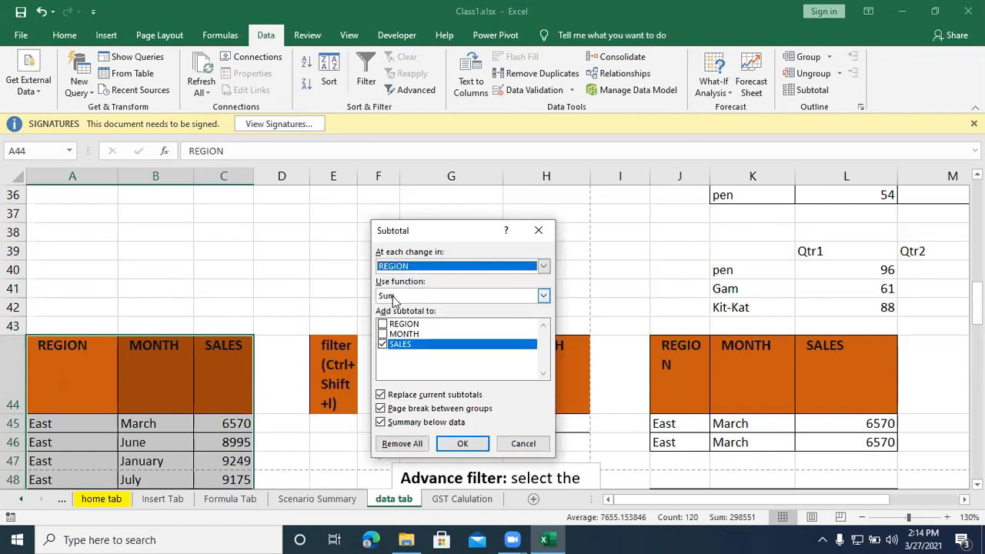
click(393, 299)
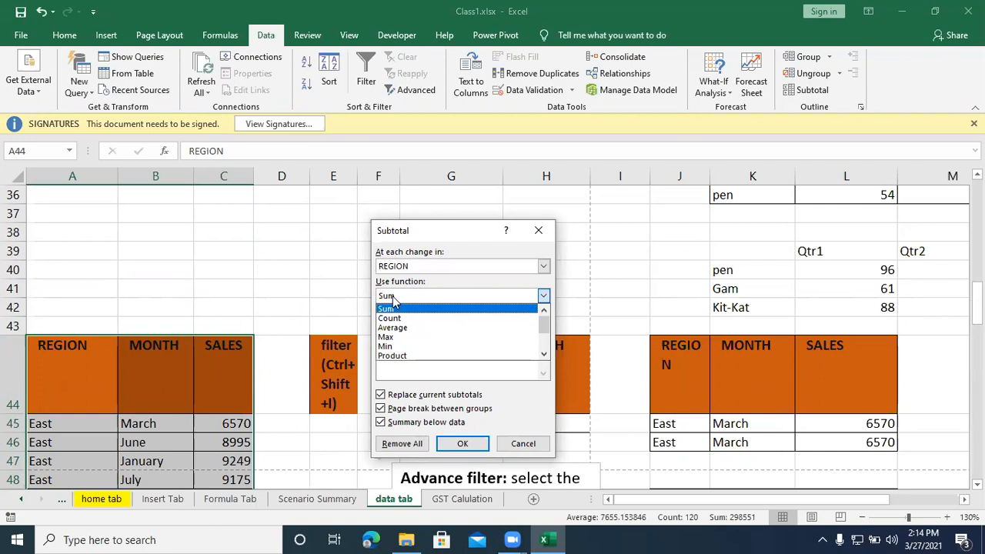
click(393, 298)
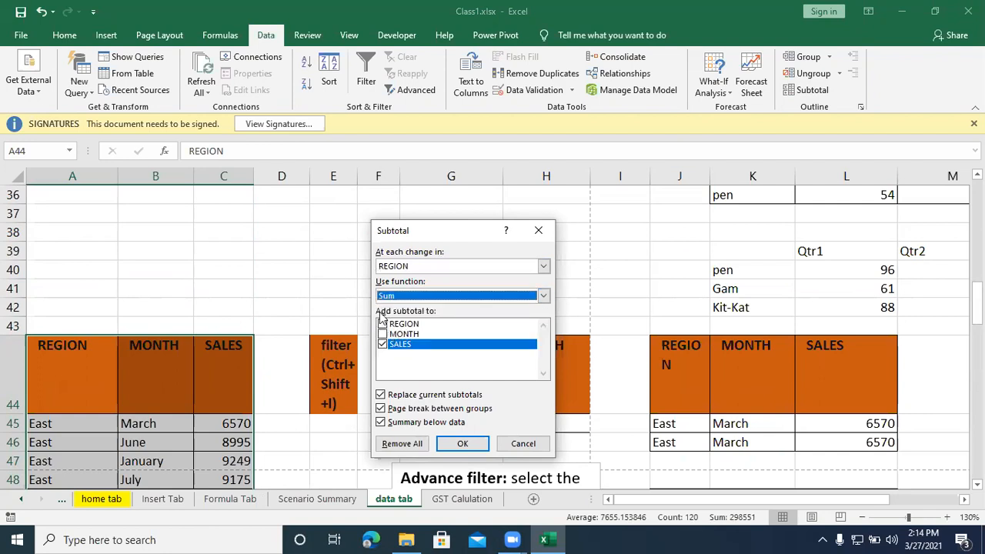
click(408, 347)
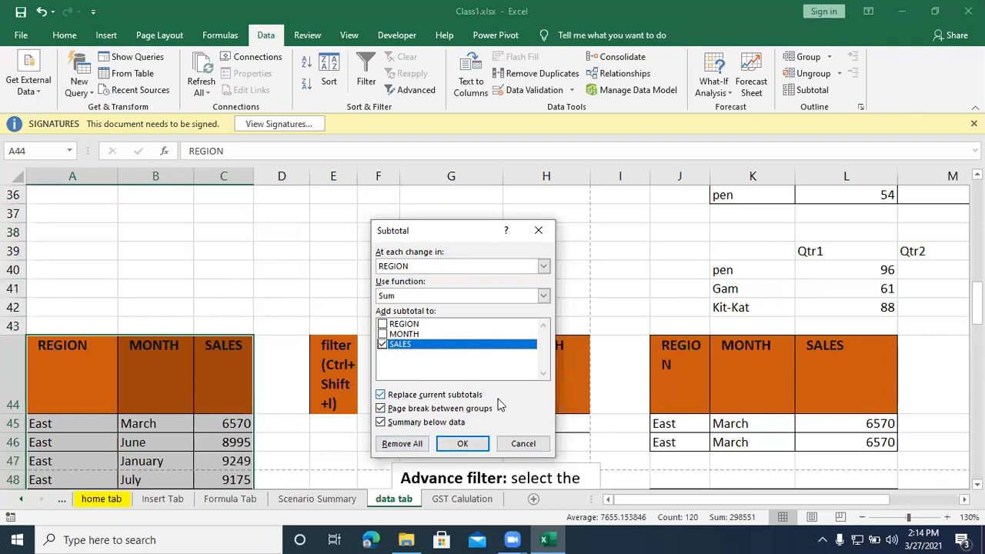
click(464, 443)
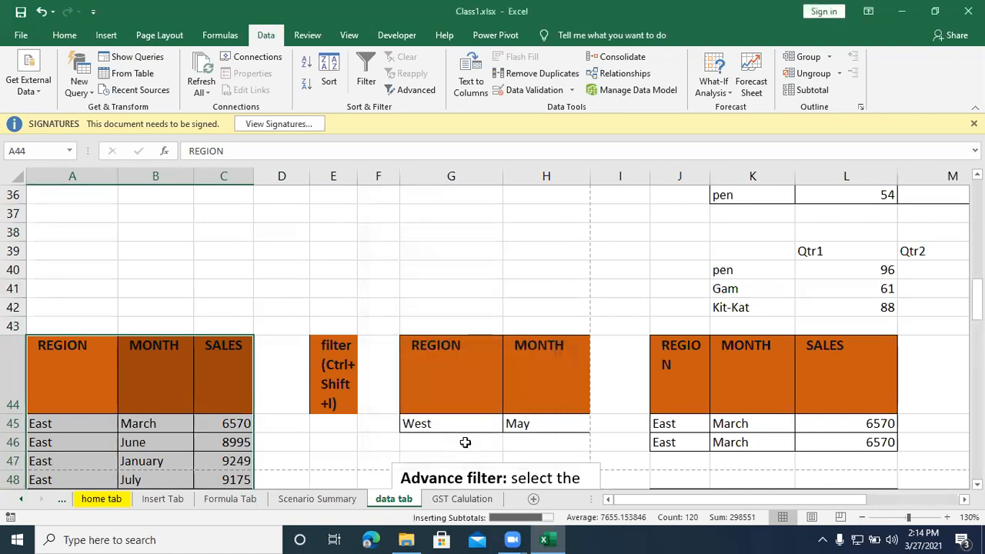
Step: View the subtotaled table at outline levels 1, 2 and 3 to compare grand total, region totals and full detail
click(9, 176)
click(30, 177)
click(43, 177)
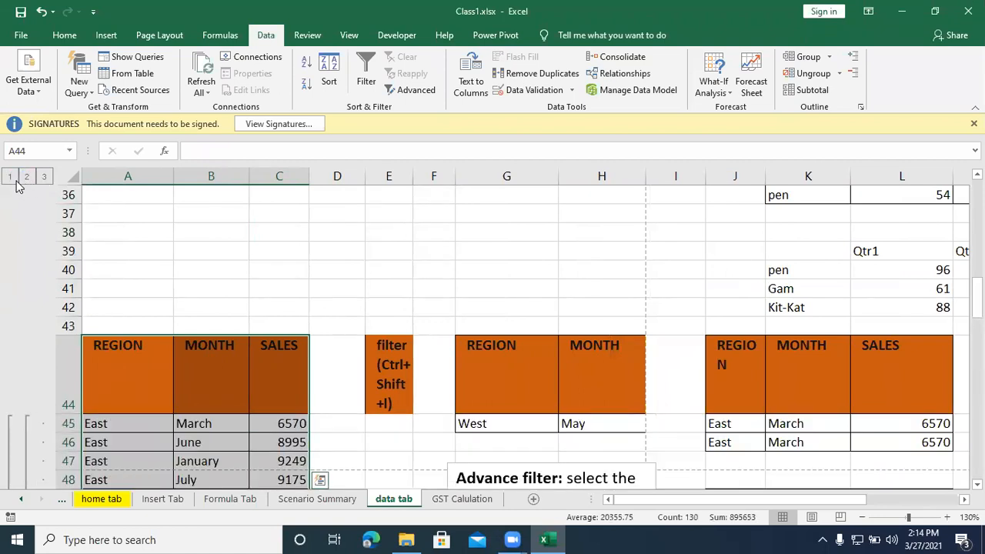
click(11, 179)
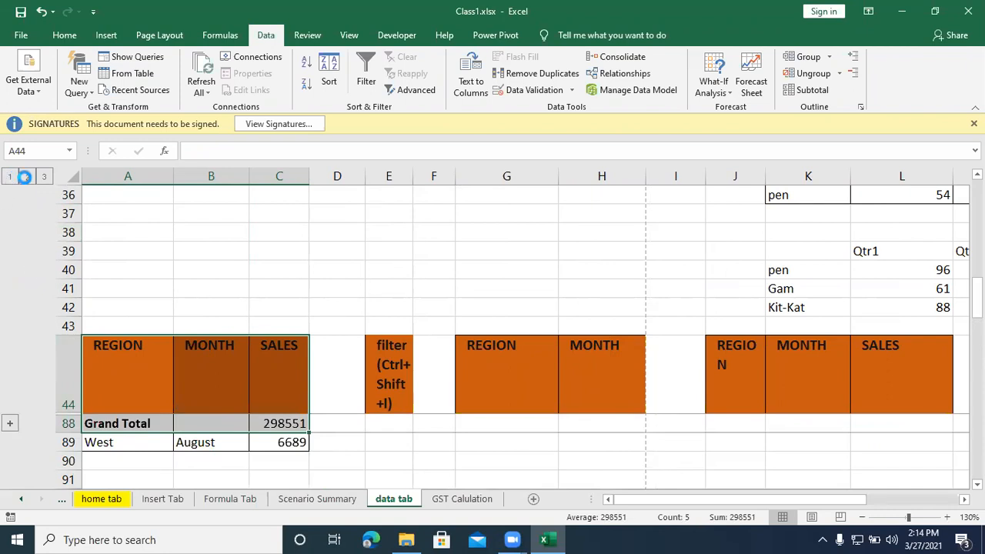
click(28, 178)
click(43, 177)
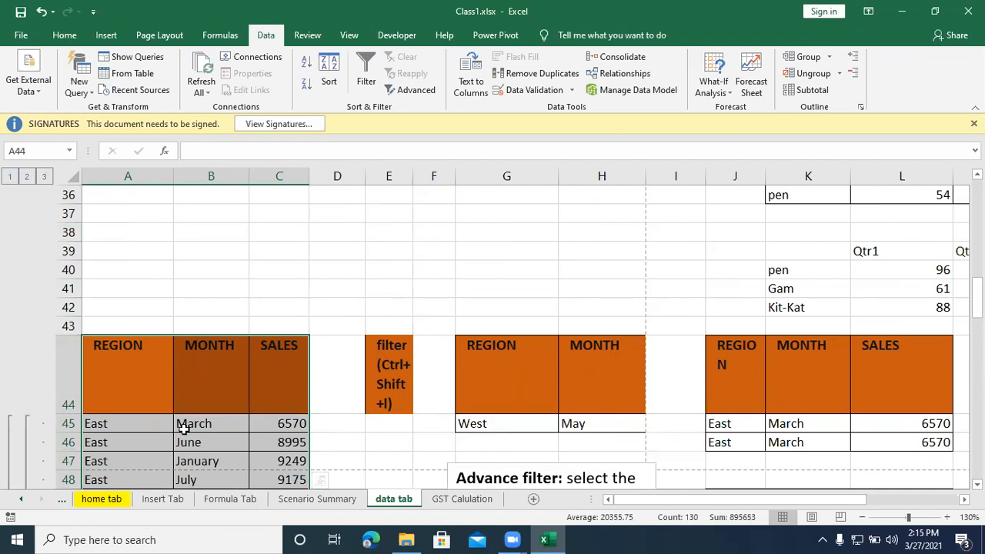
Step: Remove all the newly added subtotals from the region sales table
click(816, 91)
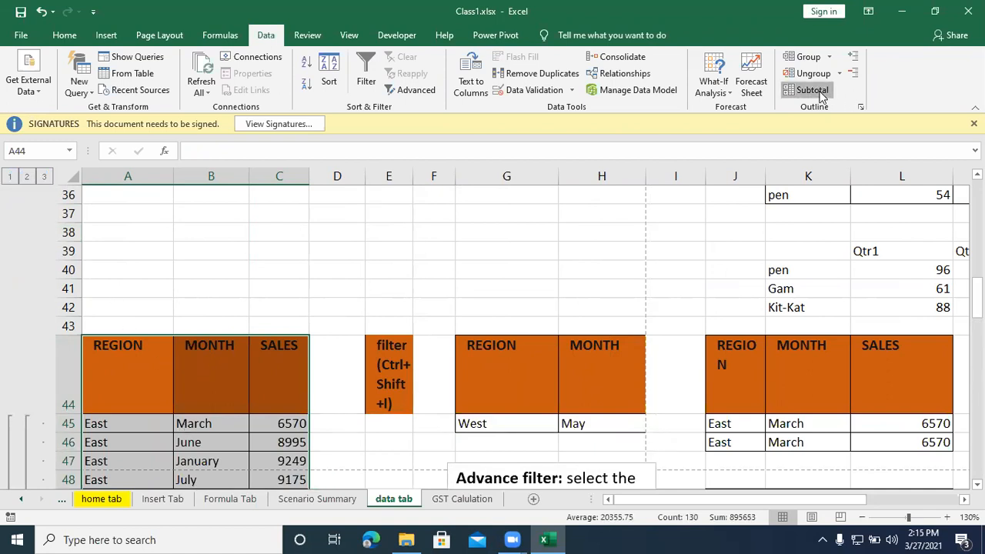
click(403, 443)
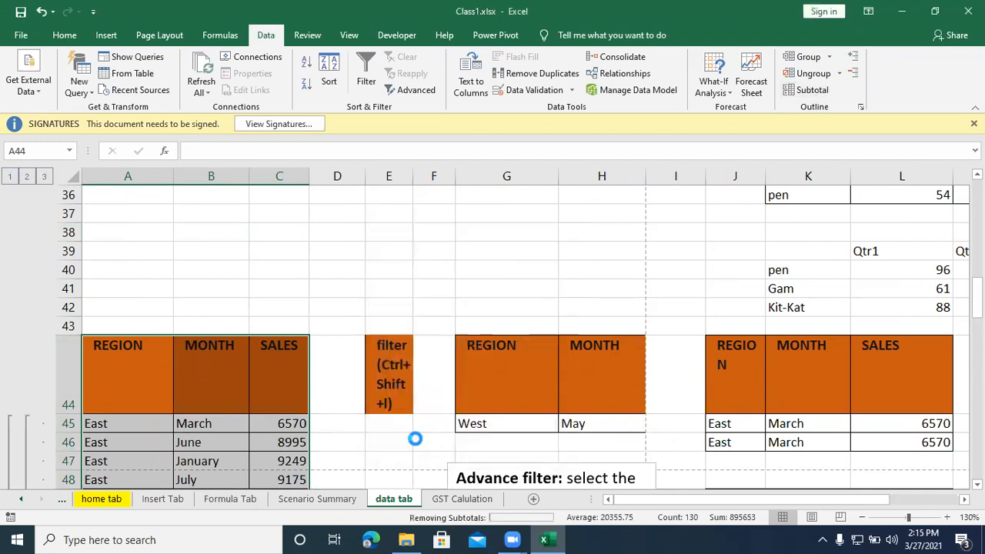
scroll(238, 407, down, 3)
scroll(241, 407, down, 5)
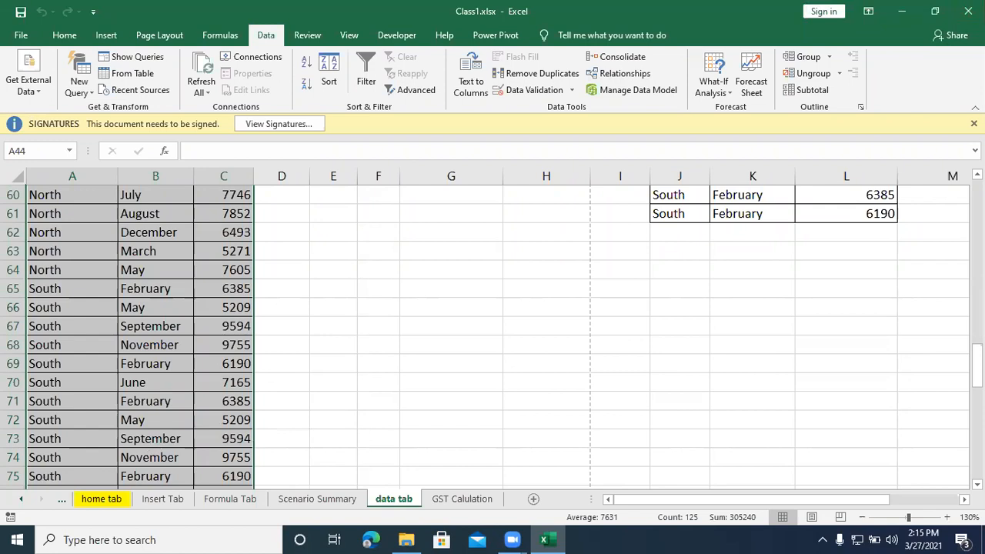
Step: Enter the label "Product1" in cell E65, beside the sales table
click(338, 290)
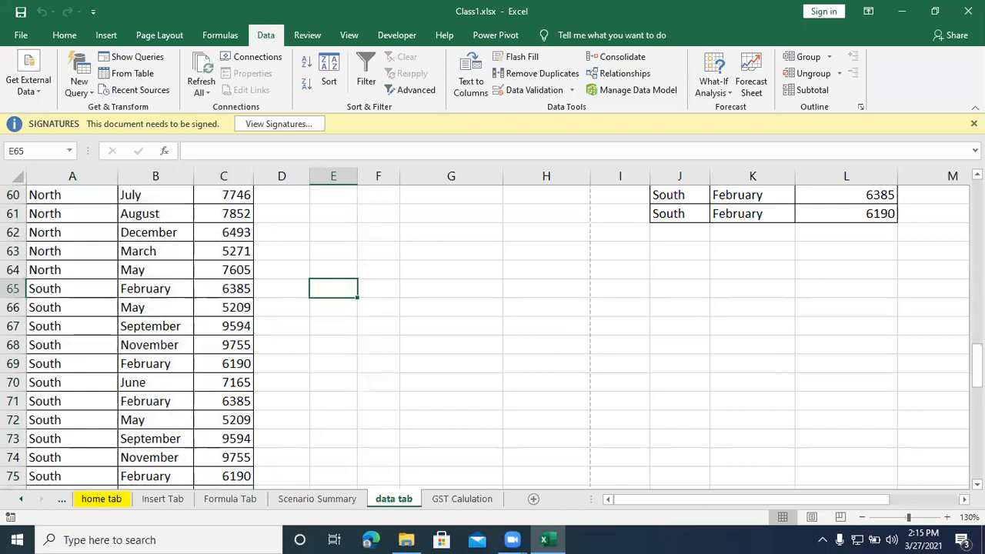
text(P)
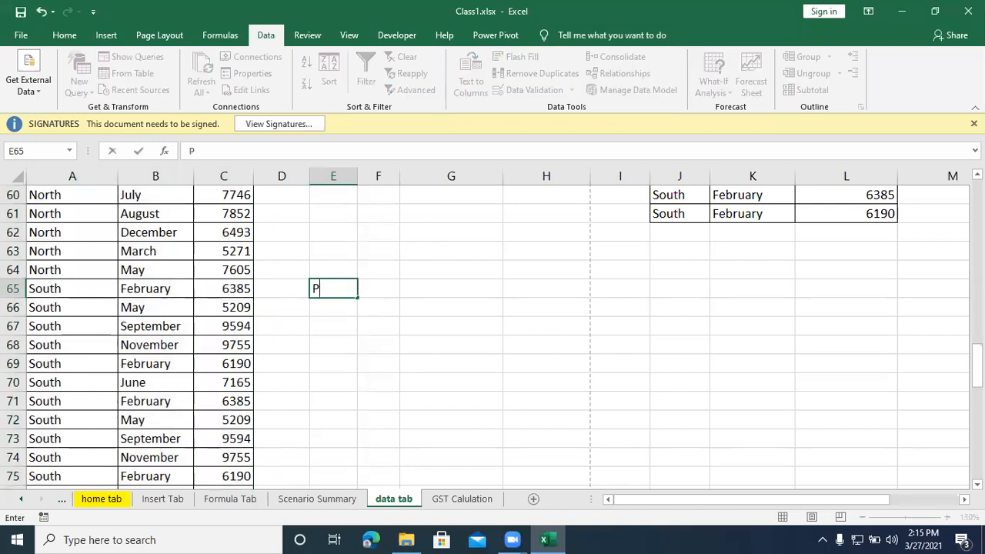
text(roduct1)
key(Tab)
key(Return)
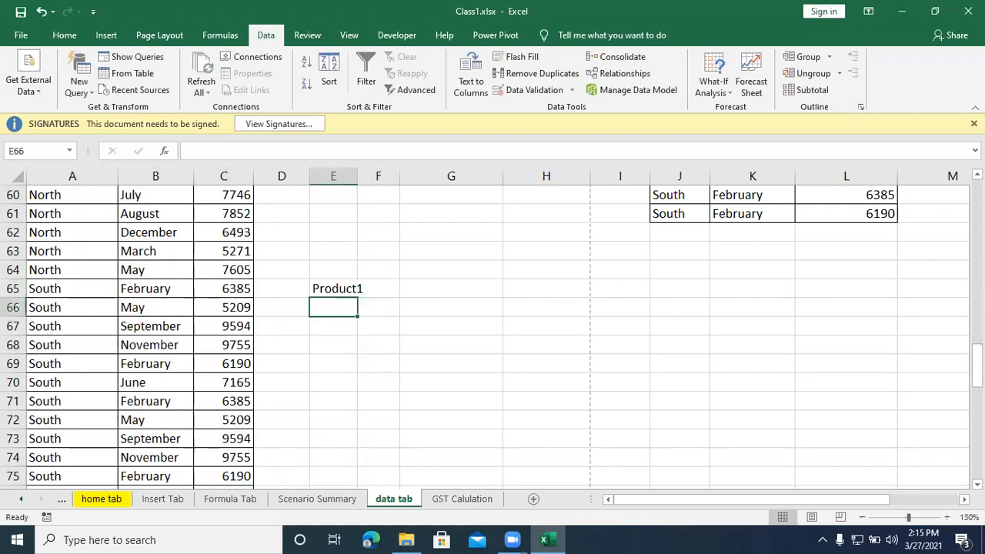
text(Price)
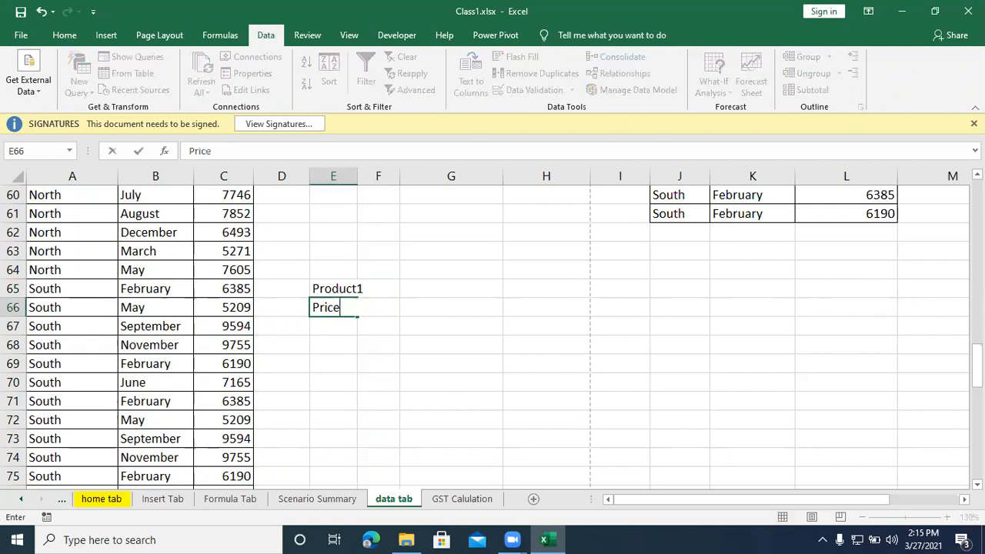
key(BackSpace)
key(BackSpace)
key(BackSpace)
key(BackSpace)
click(315, 394)
Step: Enter the labels "Qty" in E66 and "Rate" in E67 below Product1
click(344, 310)
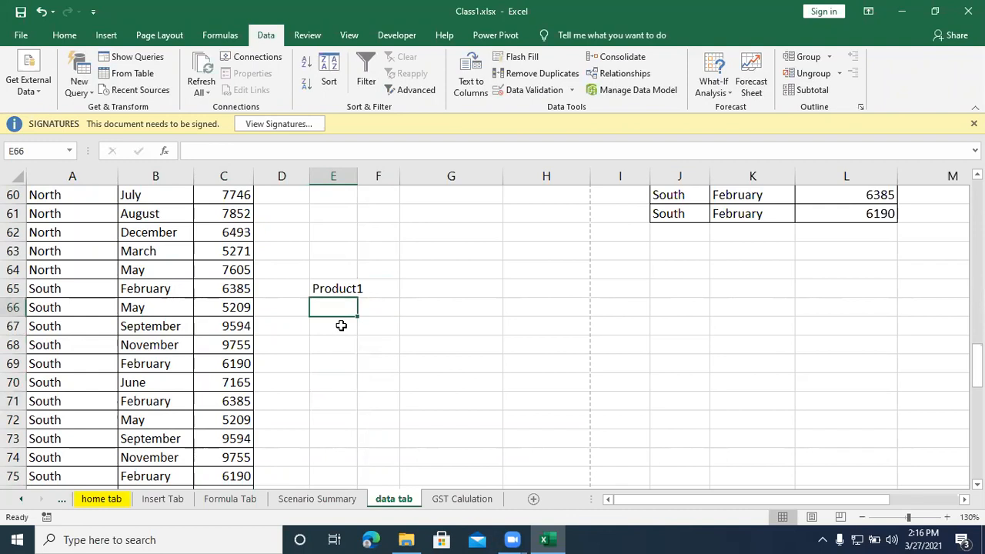
text(Qty)
click(341, 326)
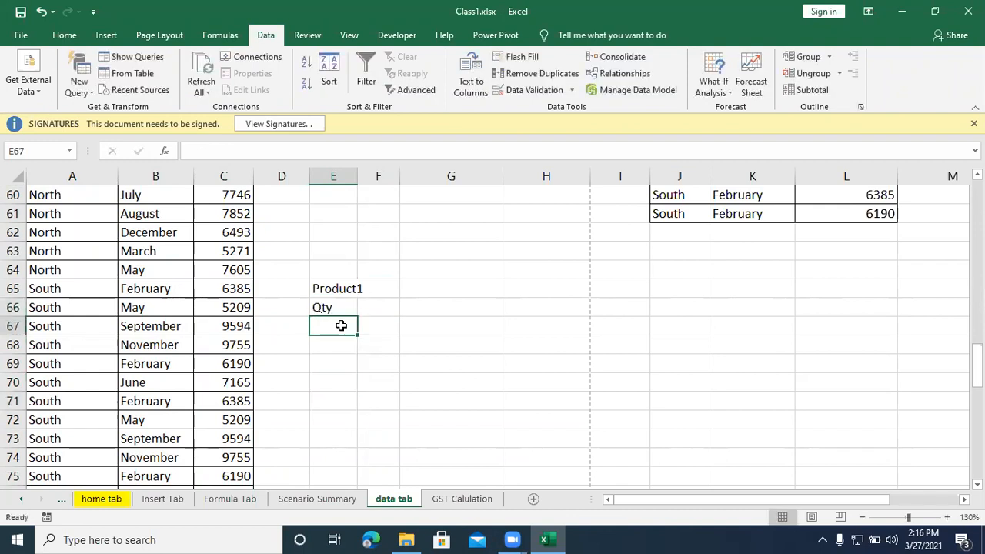
text(Rt)
text(te)
key(BackSpace)
key(BackSpace)
text(ate)
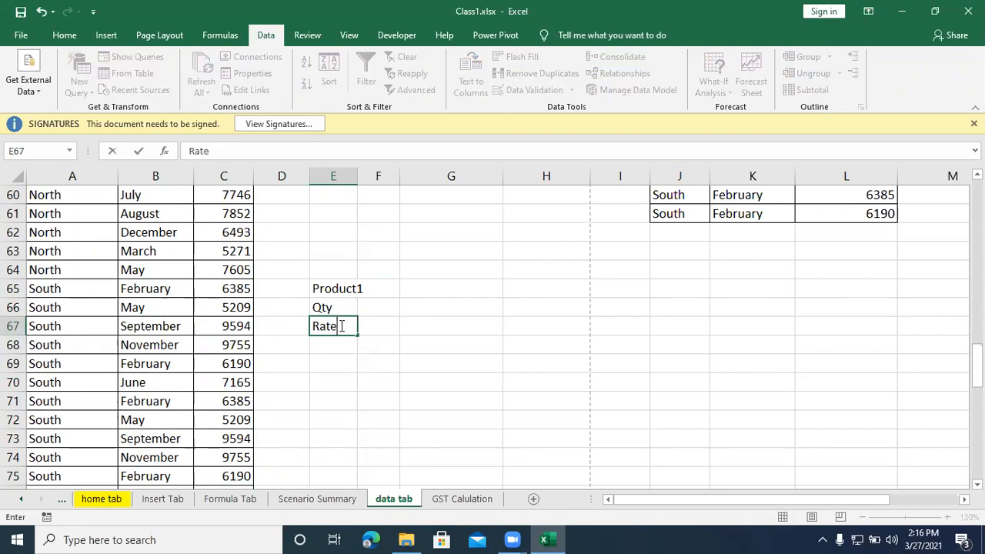
Step: Enter a quantity of 50 in F66, next to the Qty label
key(Tab)
key(Up)
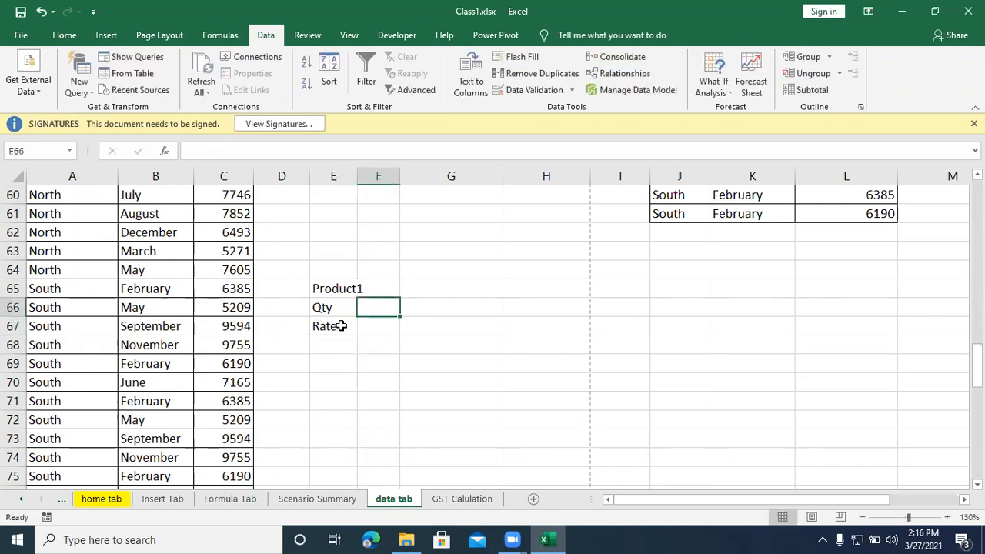
text(50)
key(Return)
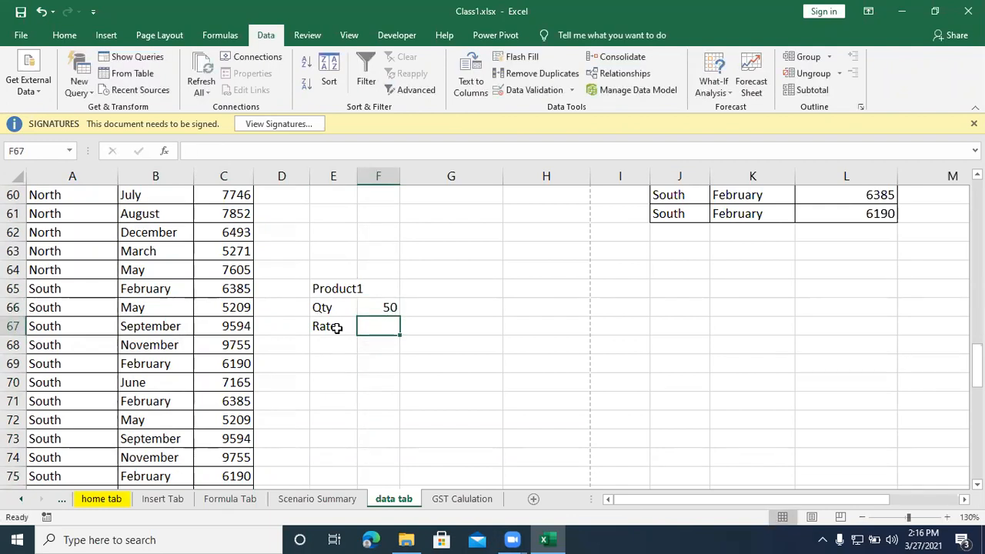
Step: Enter a rate of 65 in F67, next to the Rate label
text(65)
key(Return)
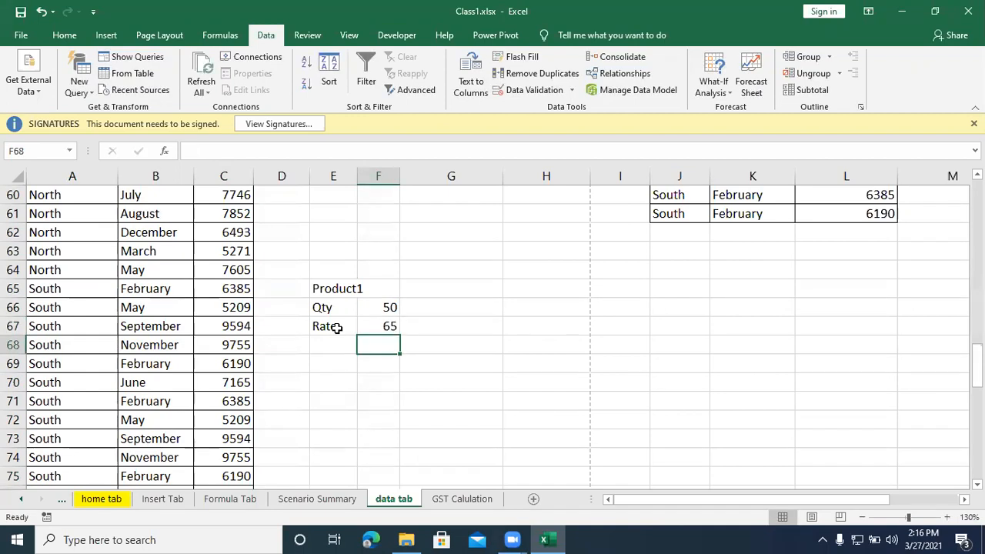
Step: List the trial quantities 100, 150, 200 and 250 down cells E70 to E73, below the Product1 data
click(331, 380)
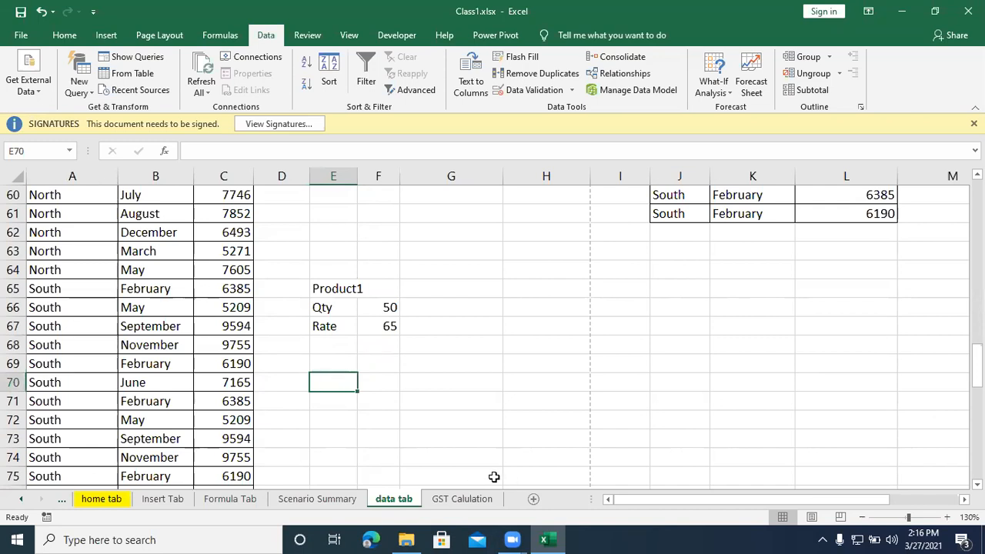
text(100)
key(Return)
text(150)
key(Return)
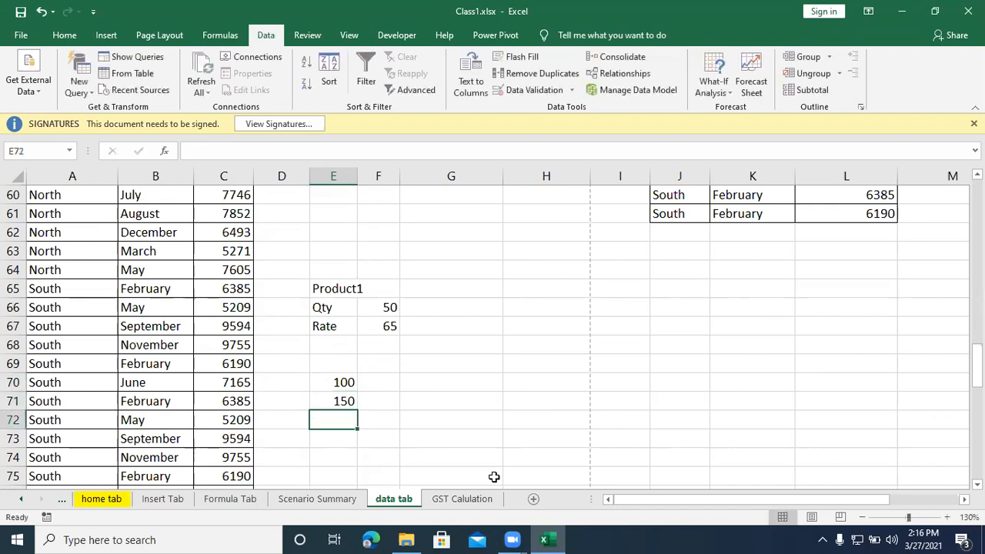
text(200)
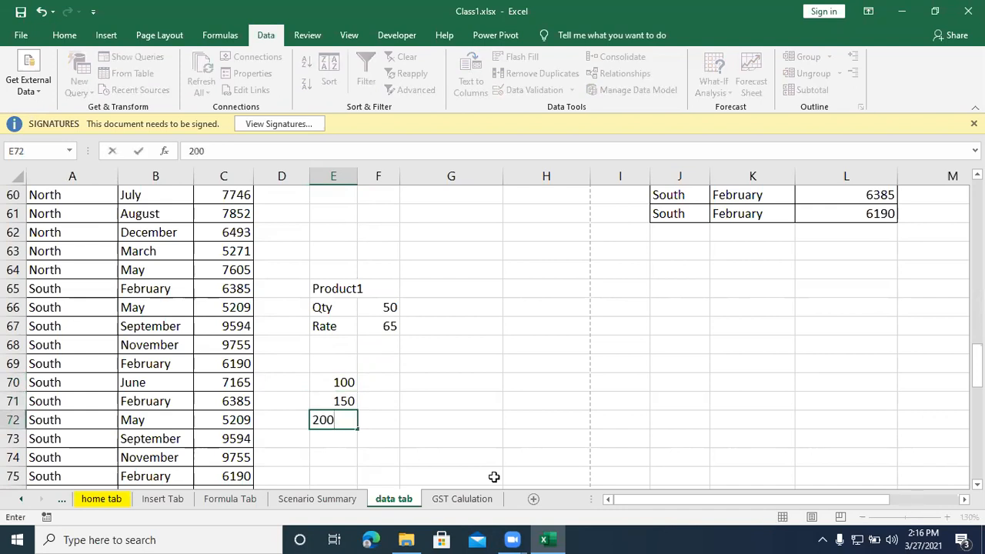
key(Return)
text(250)
key(Return)
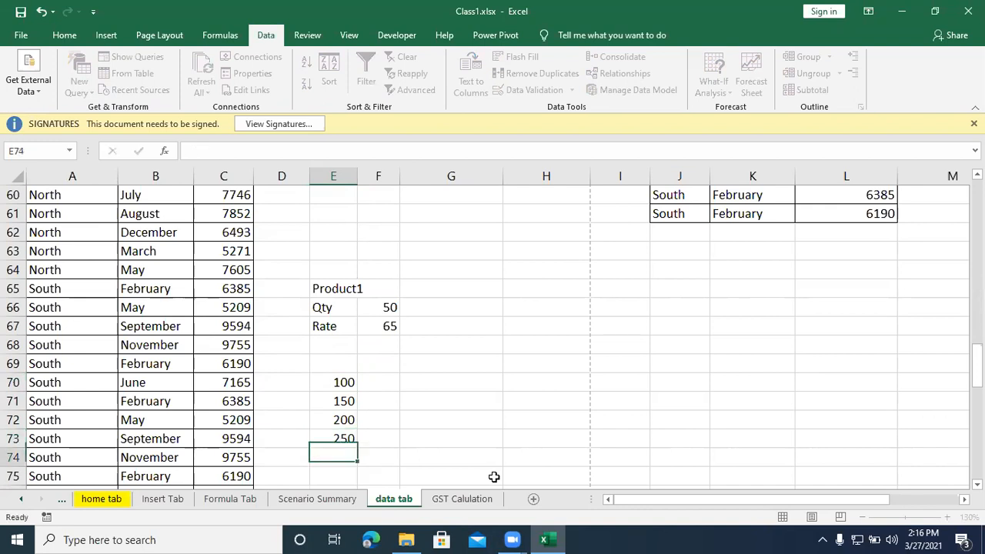
Step: Enter the heading "Qty" in E69, above the list of trial quantities
click(318, 360)
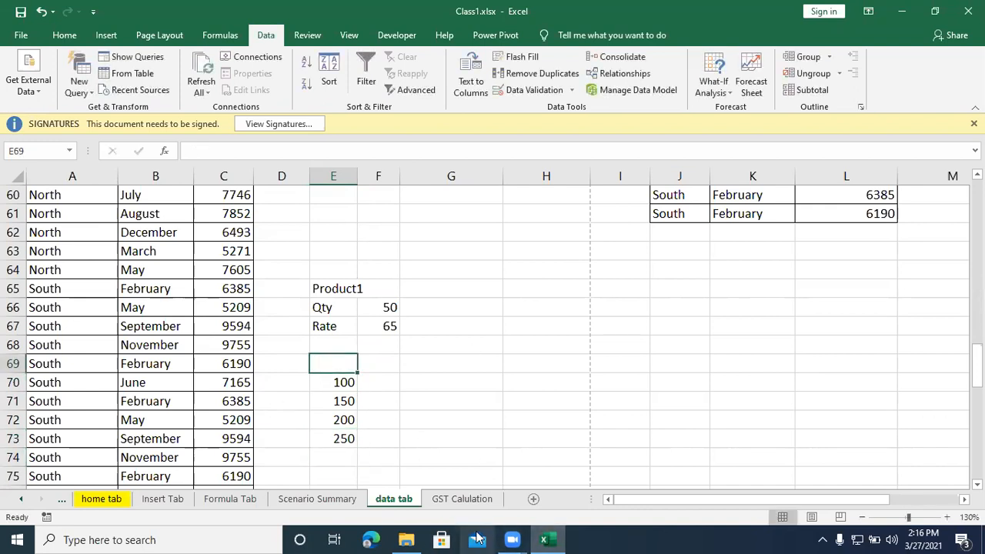
text(Qty)
key(Return)
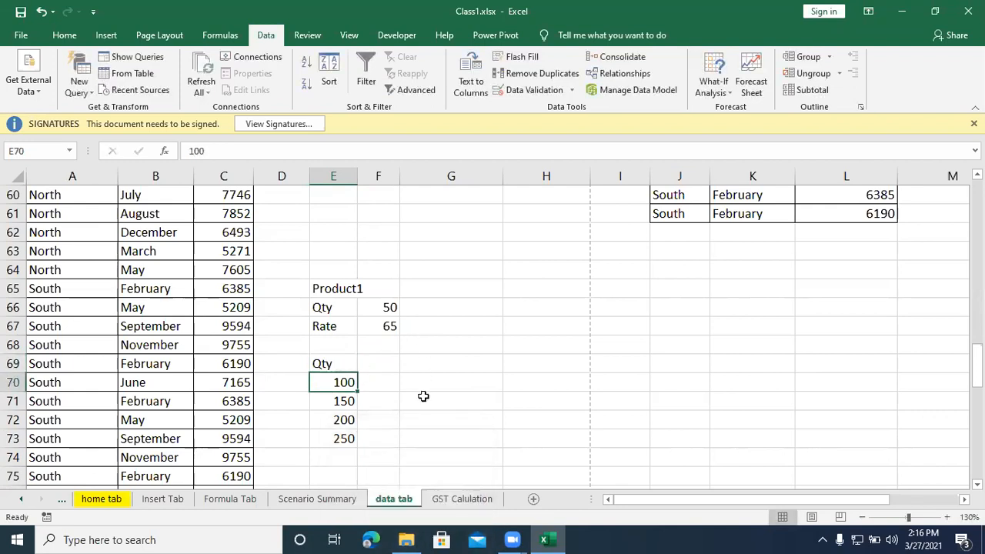
click(342, 287)
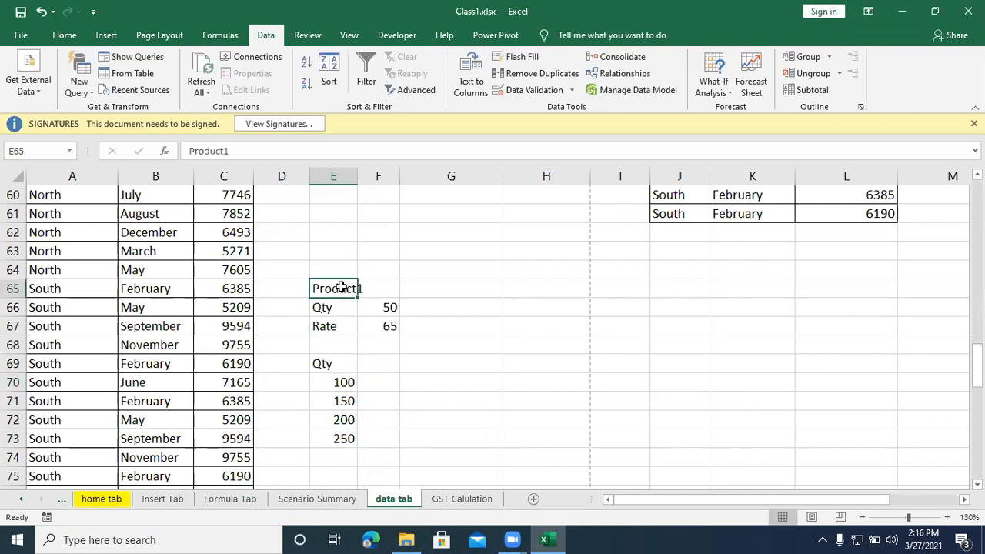
click(342, 307)
click(390, 304)
click(341, 326)
click(383, 325)
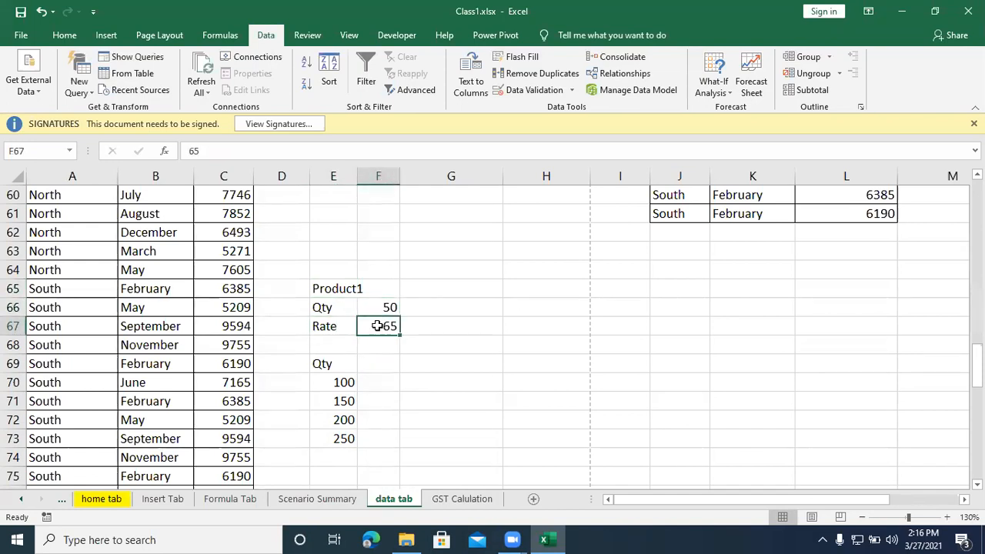
Step: Calculate the Product1 amount in F68 with the formula =F66*F67
click(378, 344)
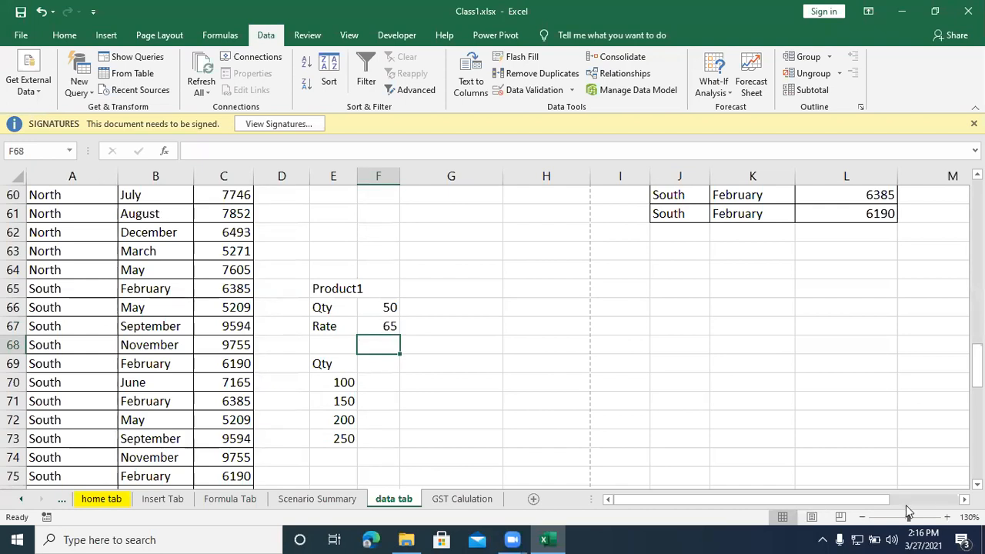
text(=)
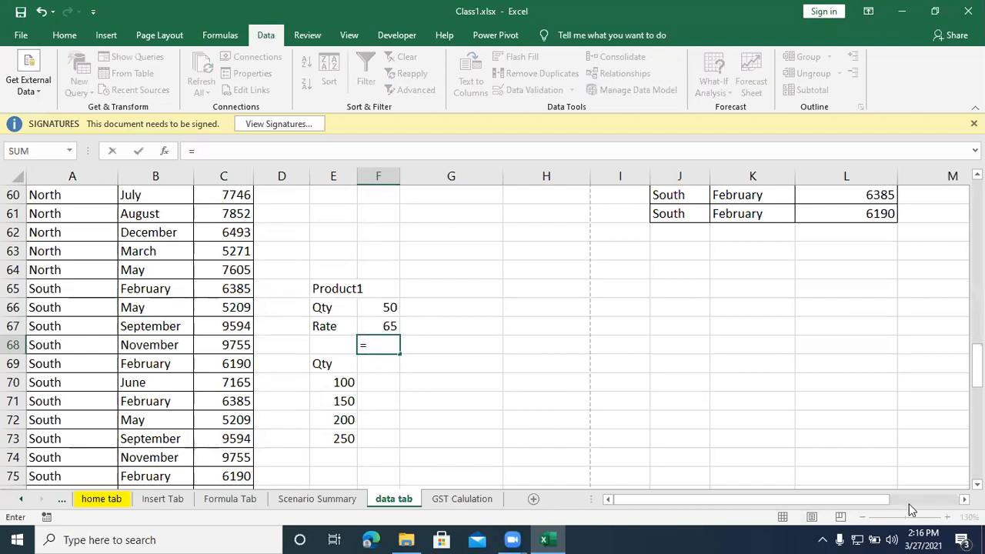
click(387, 308)
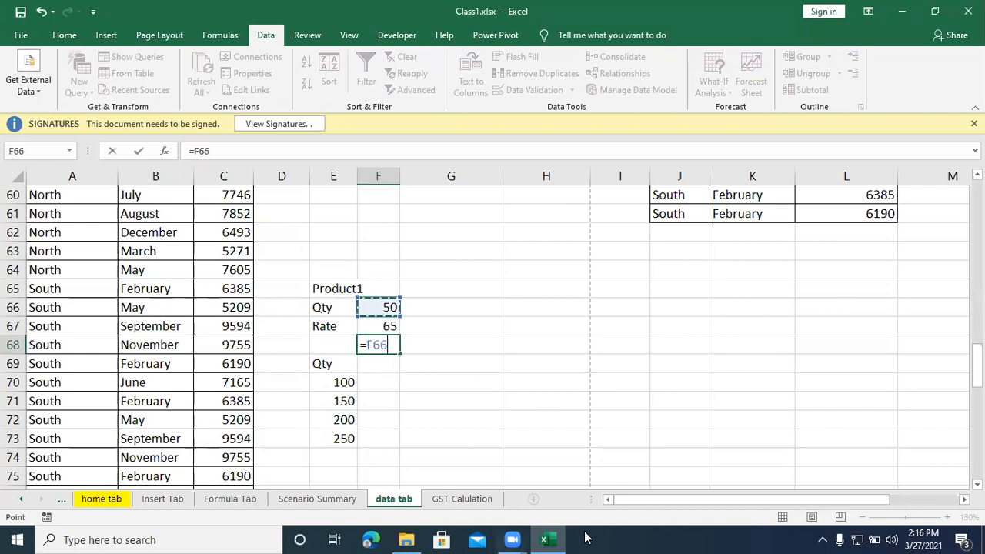
text(*)
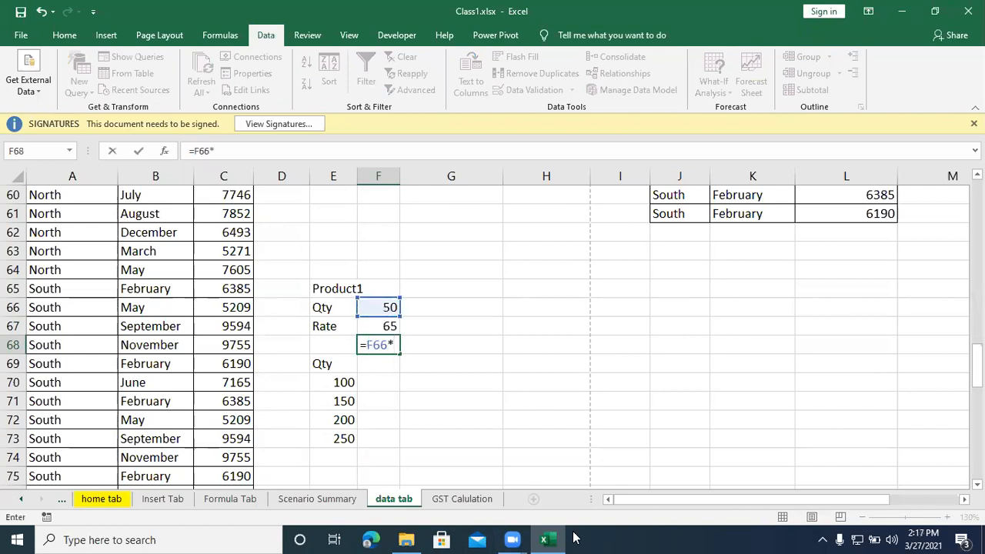
click(384, 325)
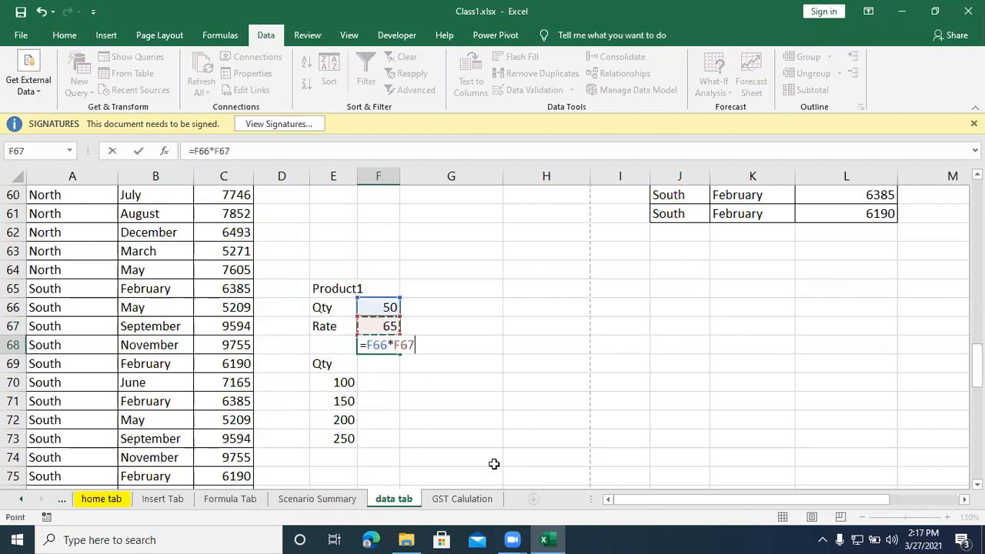
key(Return)
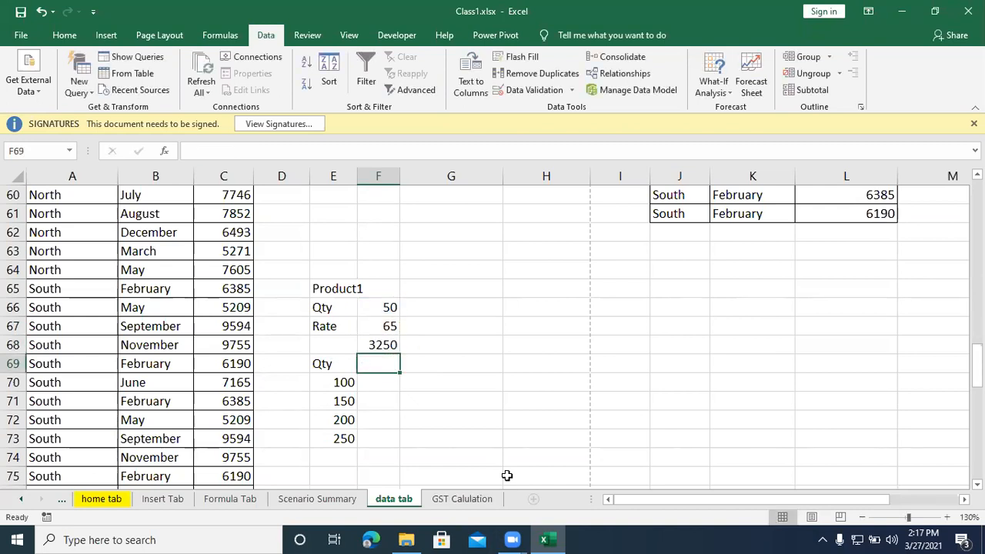
click(372, 347)
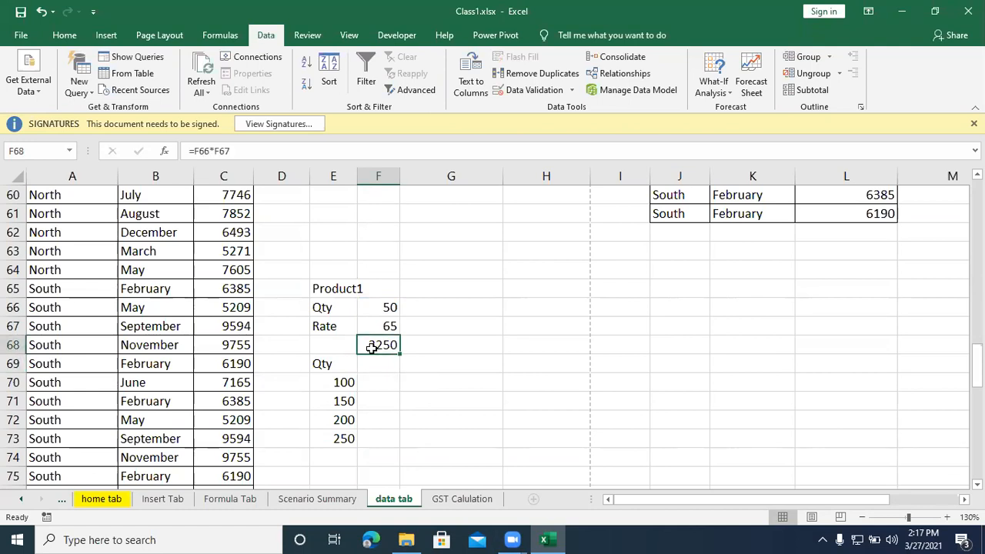
drag(368, 382, 368, 439)
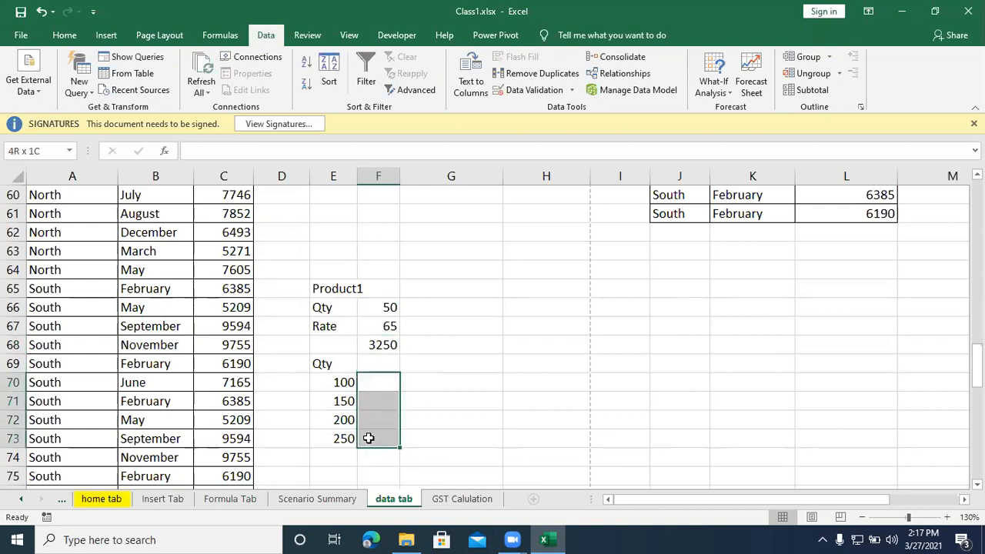
click(370, 383)
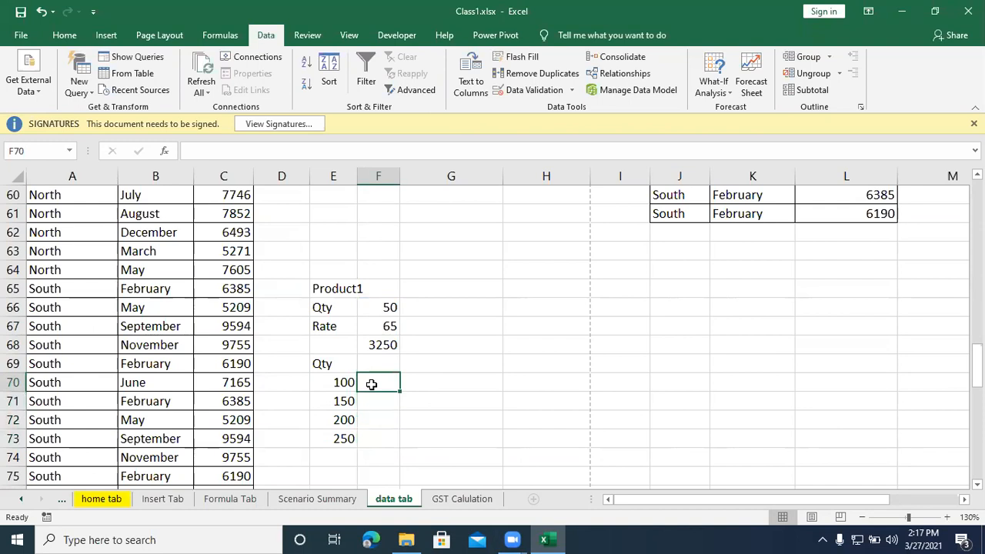
click(364, 400)
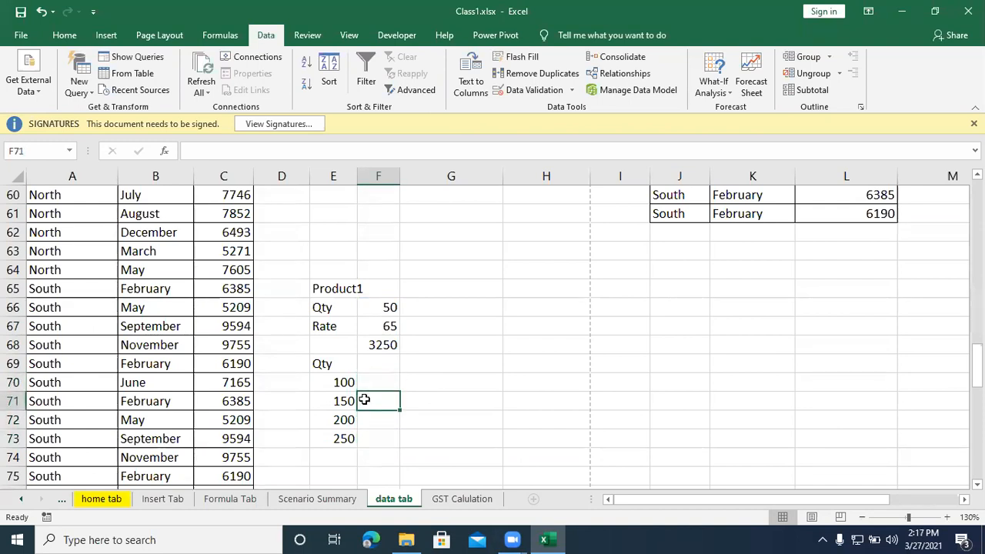
click(366, 418)
click(367, 438)
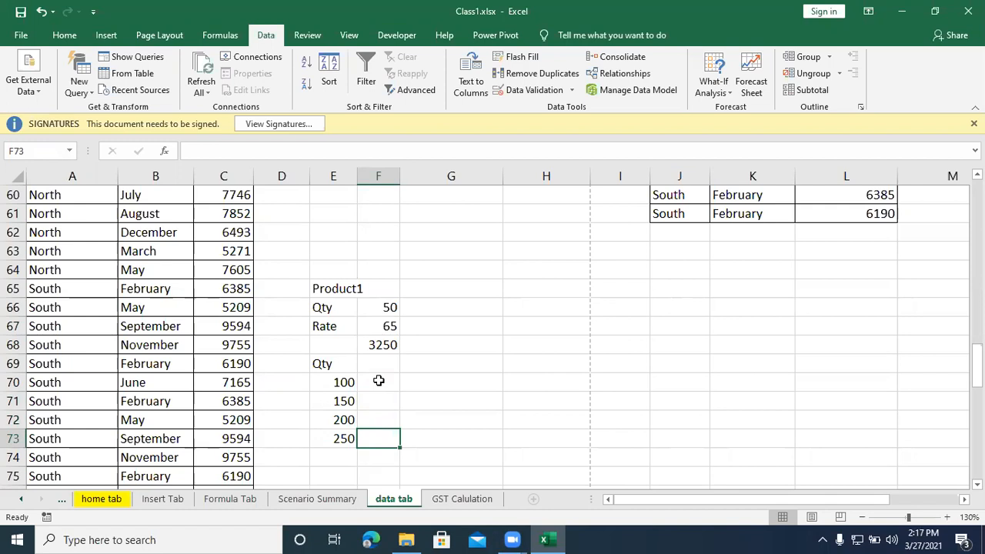
drag(378, 380, 375, 431)
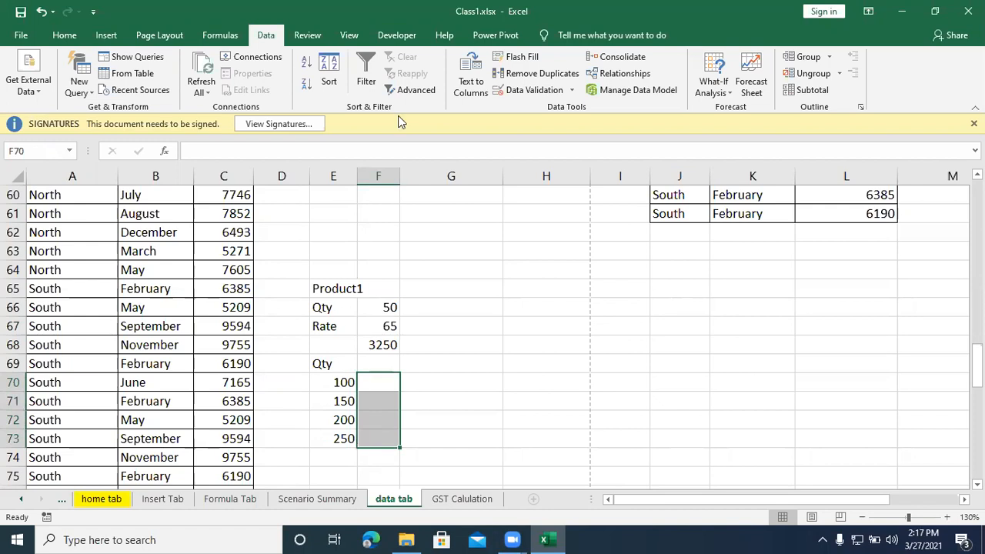
click(725, 91)
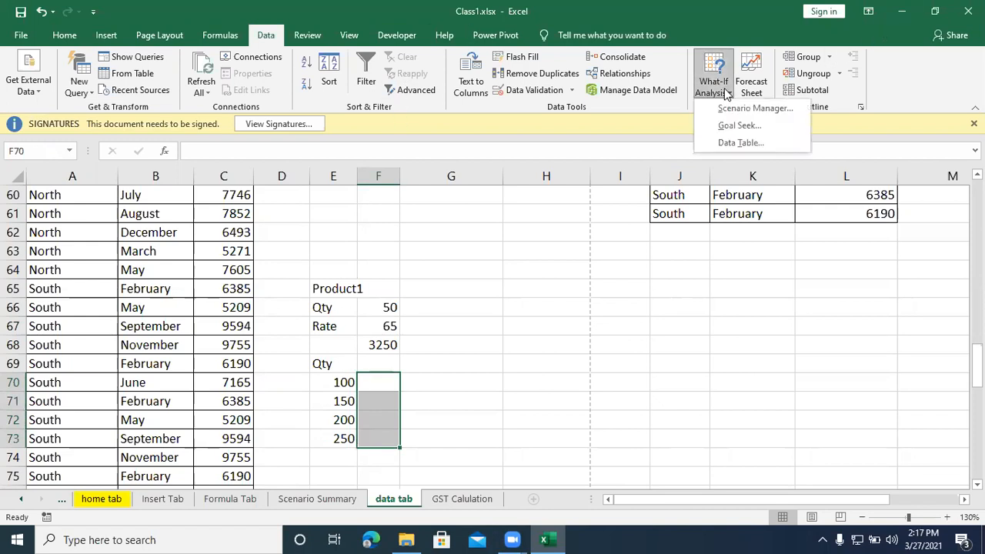
click(728, 144)
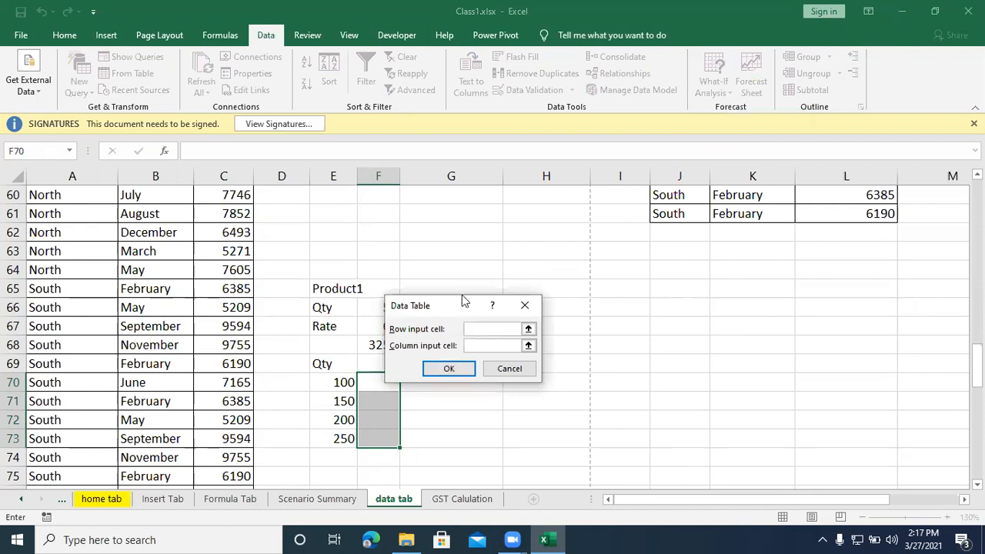
drag(454, 305, 573, 247)
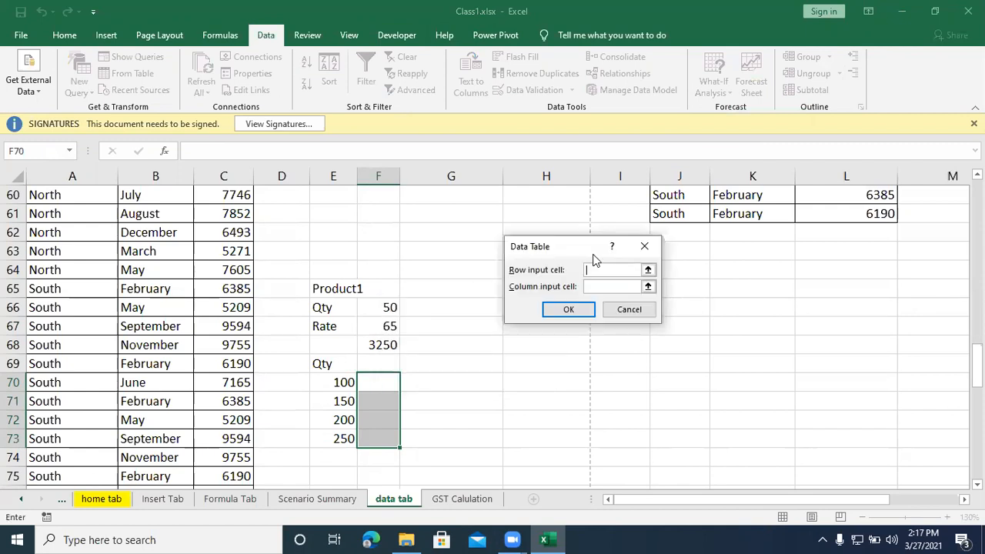
click(648, 286)
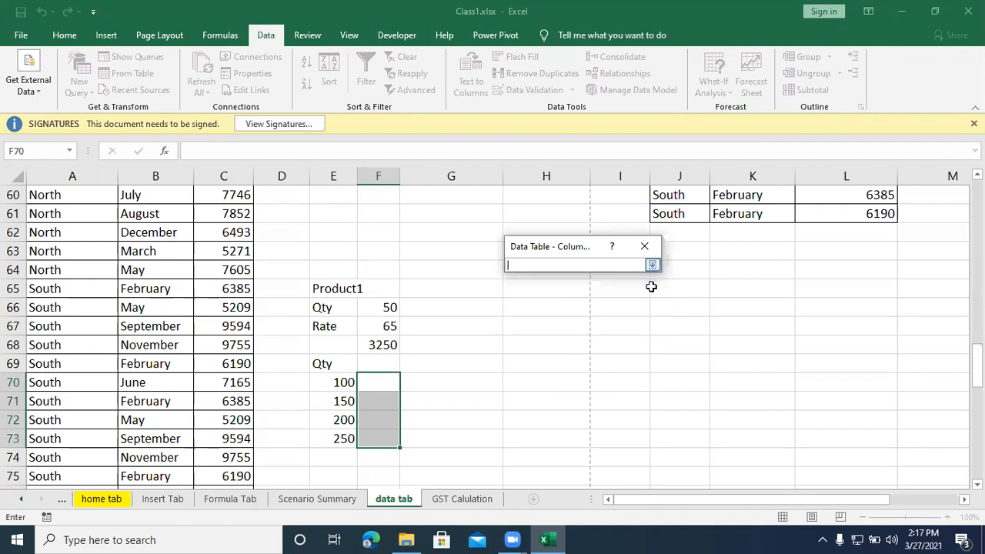
click(645, 246)
click(646, 248)
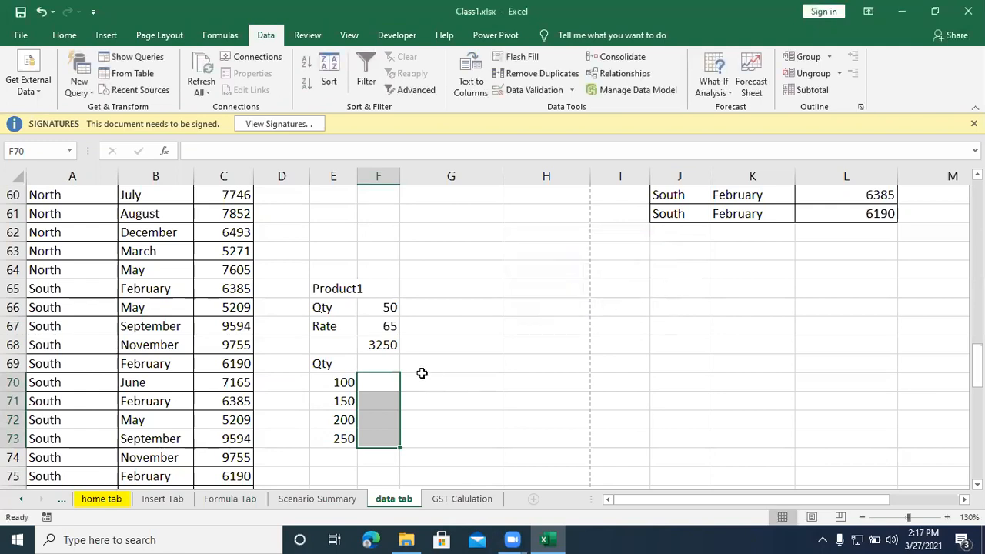
Step: Clear the formula from F68 and enter =F66*F67 in F69, beside the Qty heading
click(377, 345)
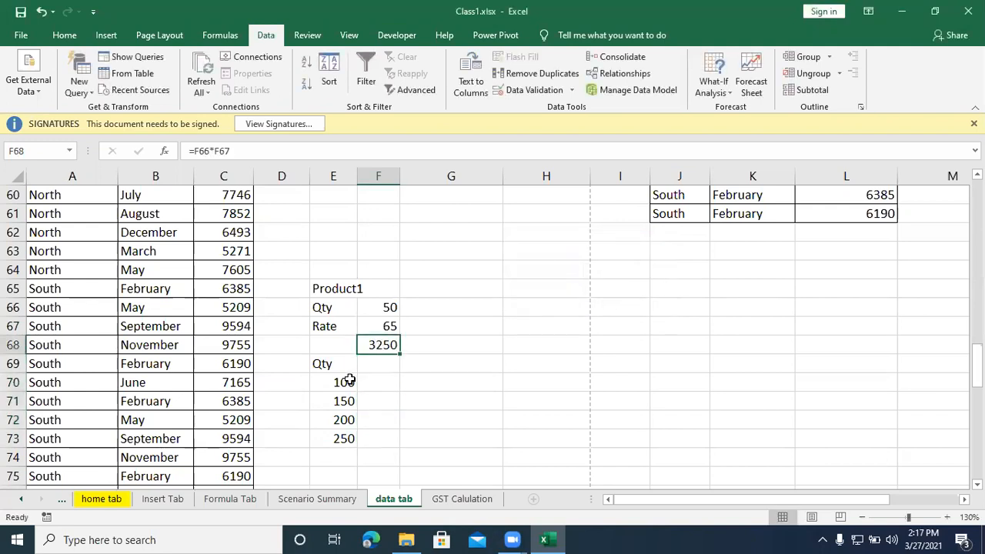
drag(322, 363, 346, 440)
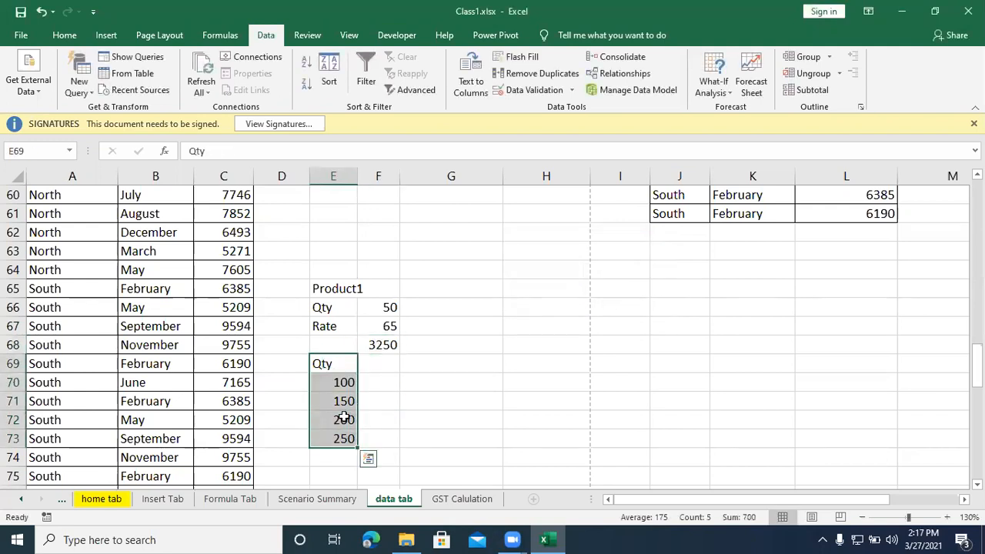
click(366, 346)
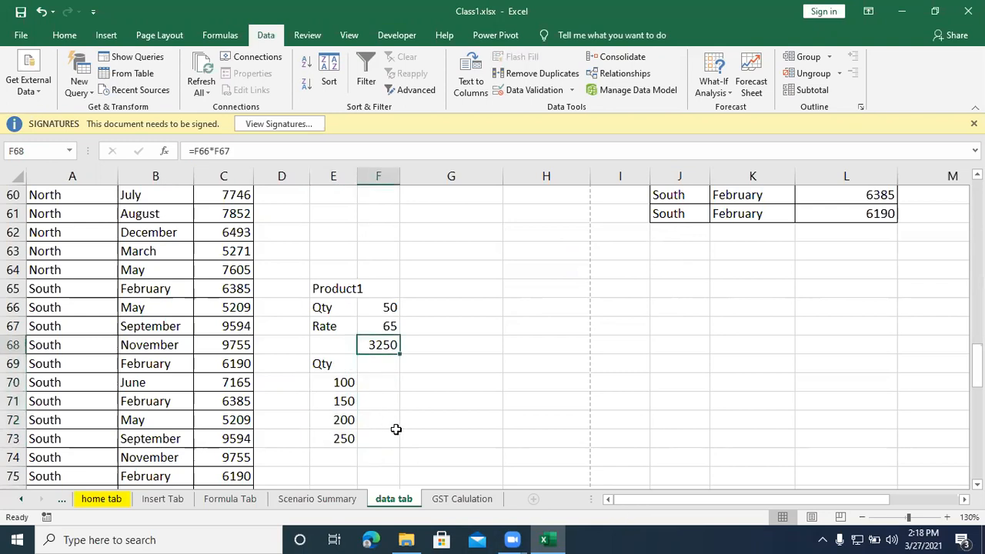
key(BackSpace)
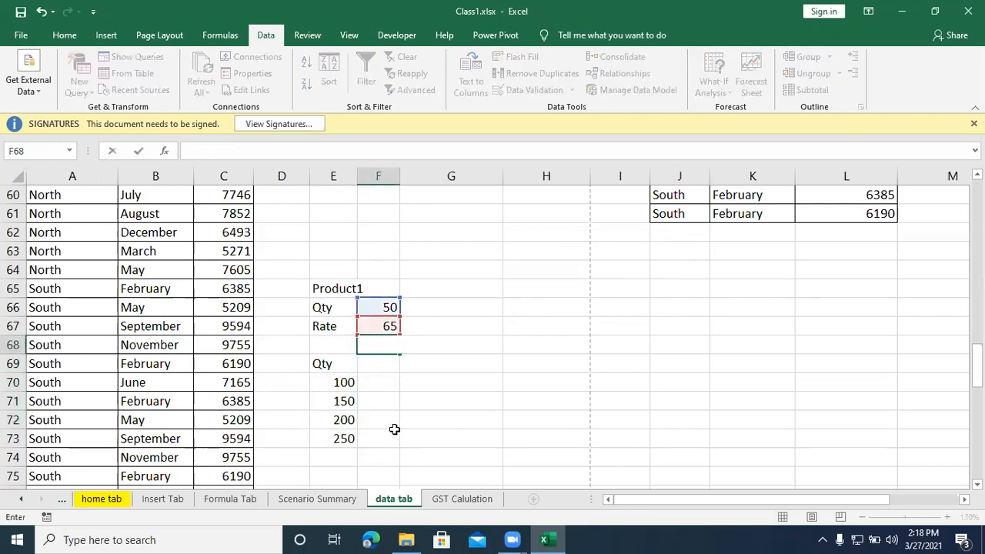
click(382, 357)
text(=)
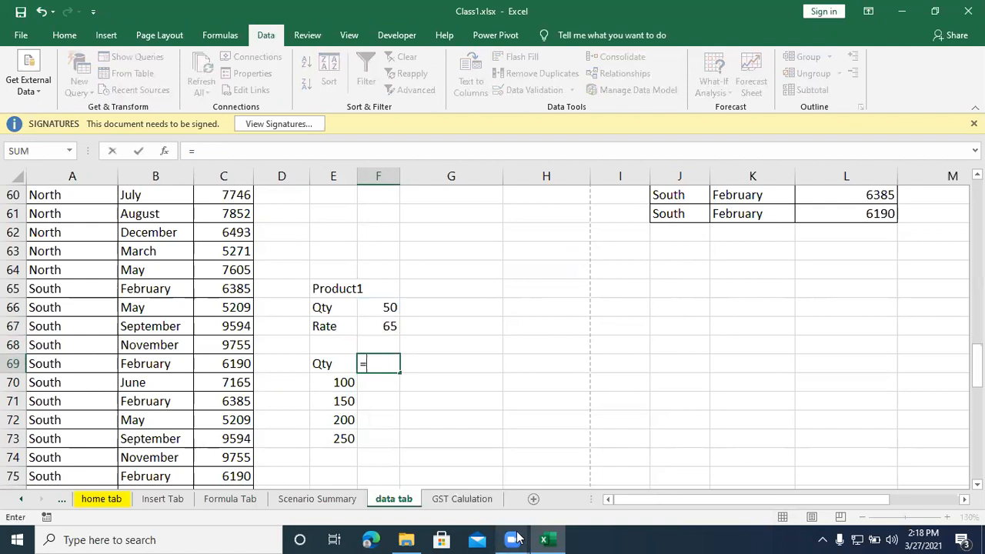
click(368, 308)
text(/)
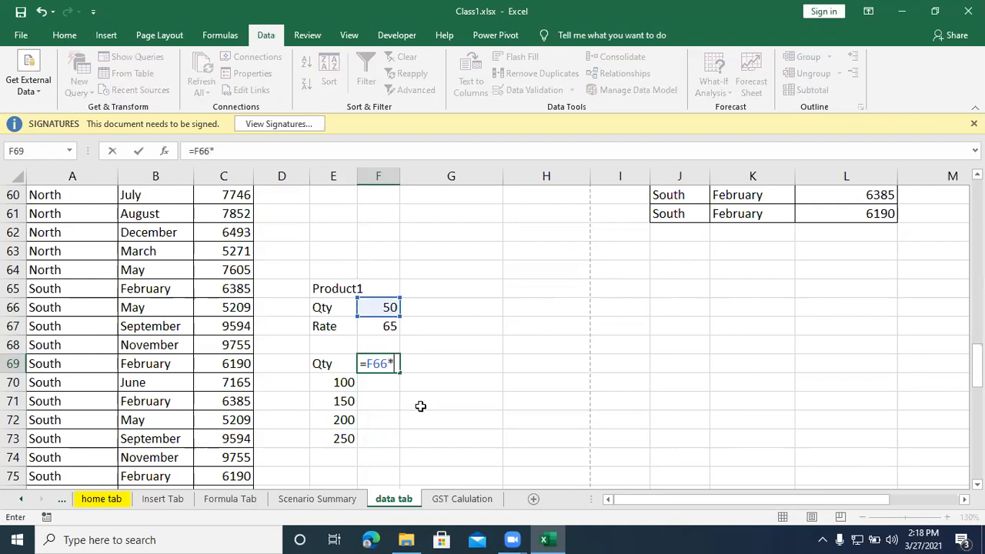
click(368, 326)
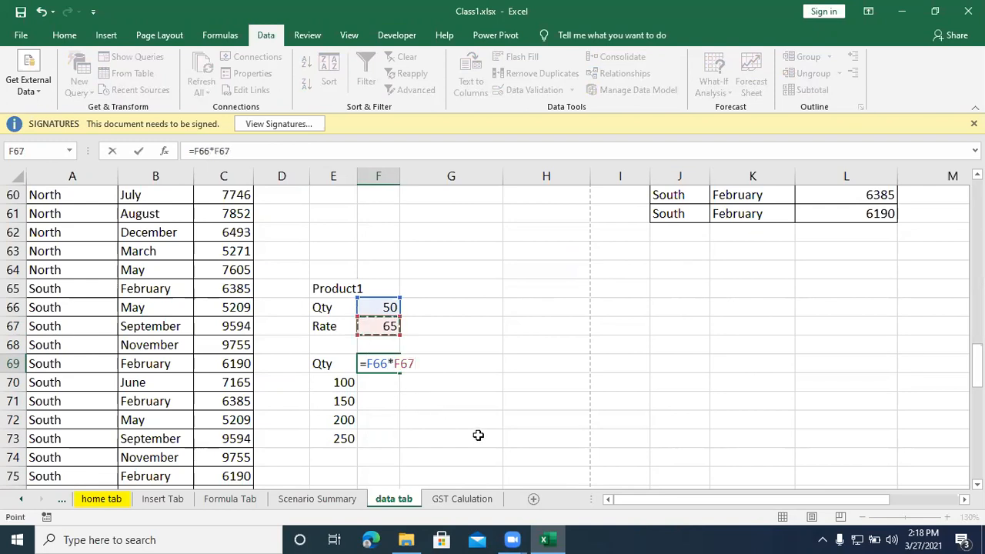
key(Return)
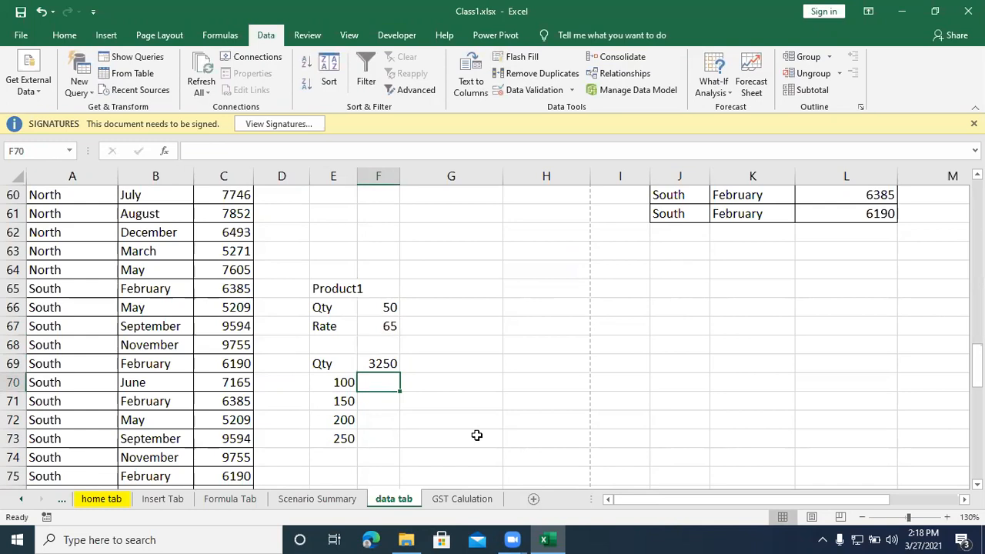
scroll(469, 418, up, 1)
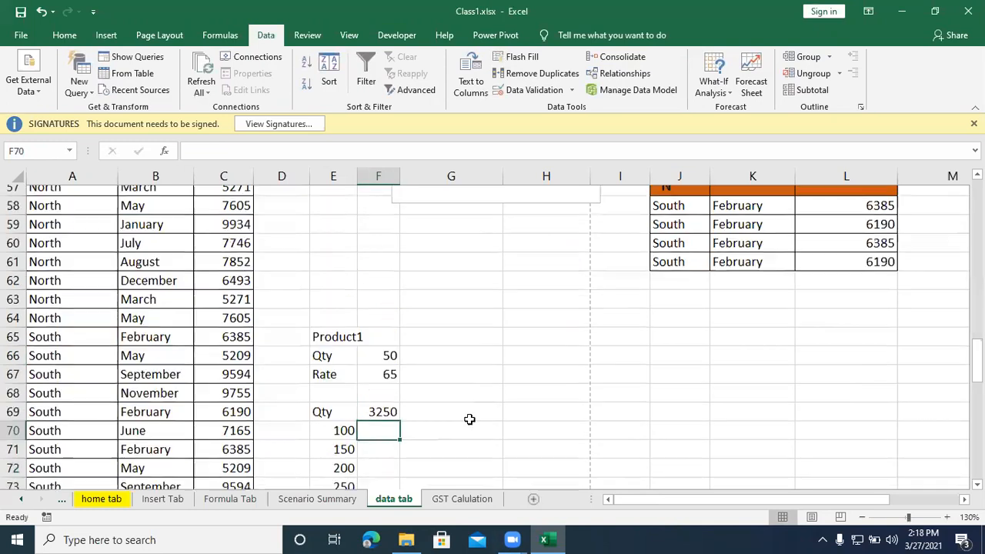
Step: Try to create a What-If data table over F69:F73 with F66 as the column input cell
scroll(416, 400, down, 1)
drag(383, 363, 385, 437)
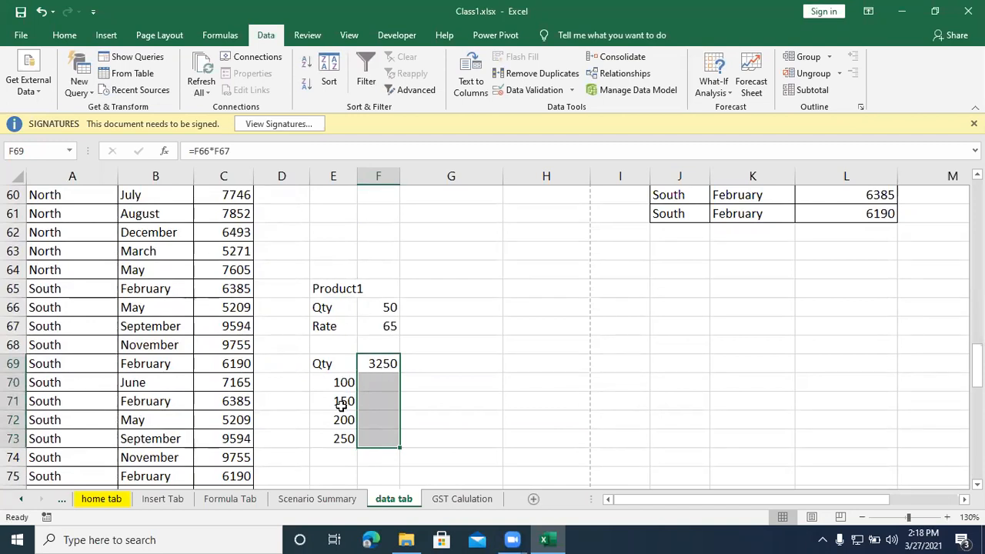
click(711, 93)
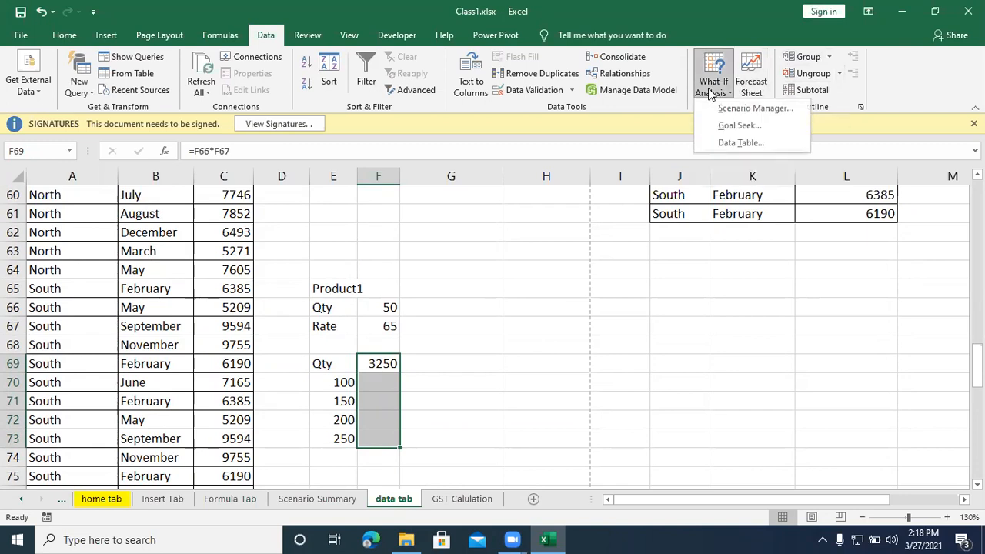
click(737, 143)
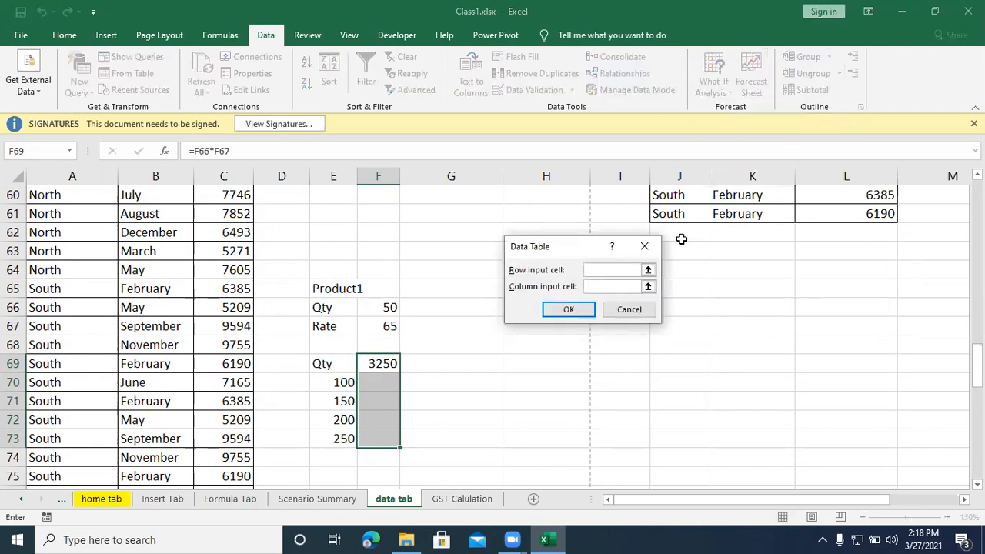
click(647, 287)
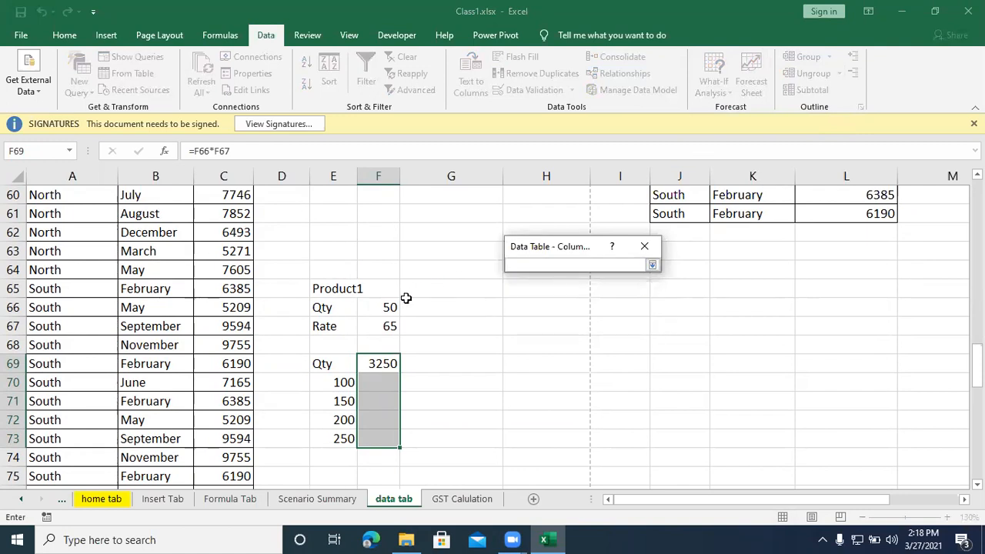
click(382, 308)
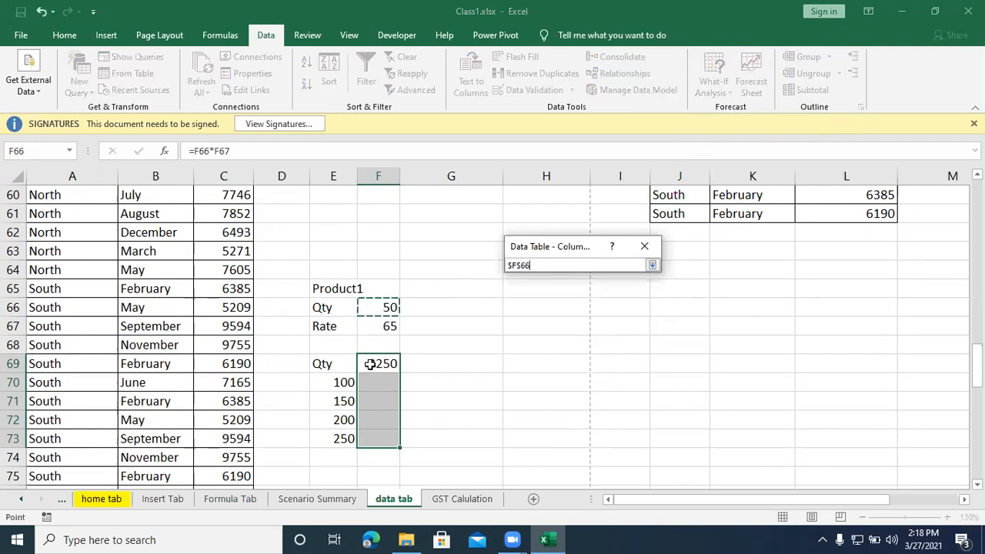
click(651, 265)
click(573, 309)
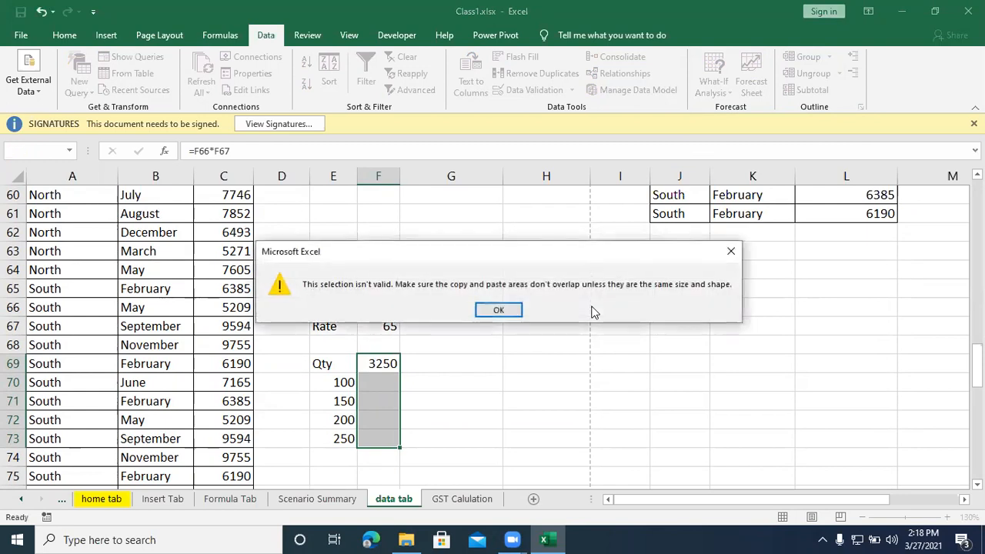
click(498, 309)
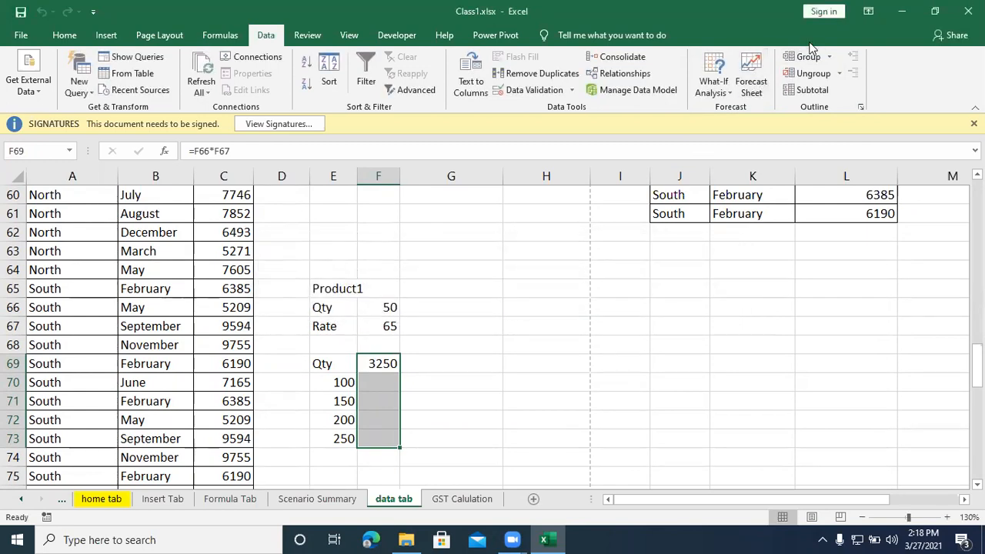
Step: Try a data table over F69:F73 with F67 as the row input cell and F66 as the column input cell
click(719, 91)
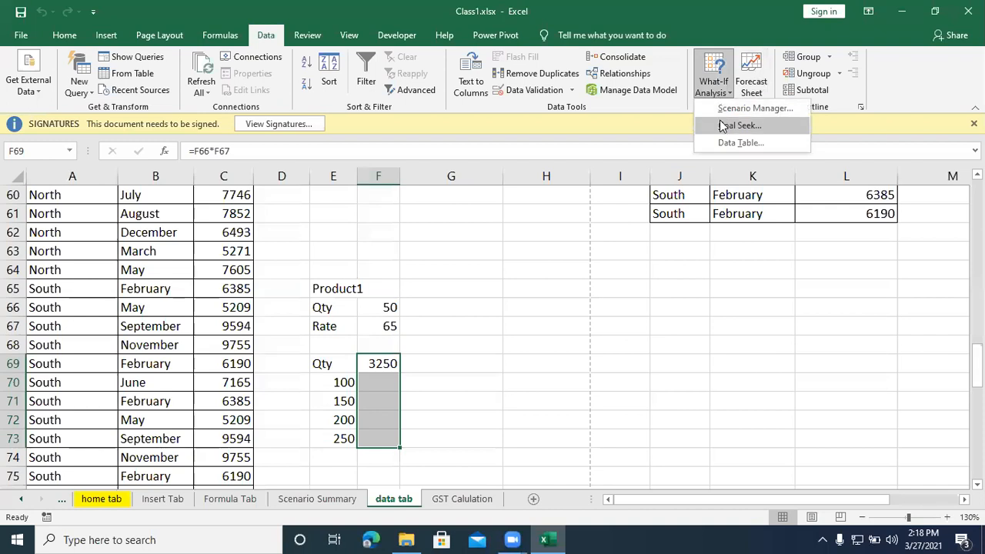
click(721, 144)
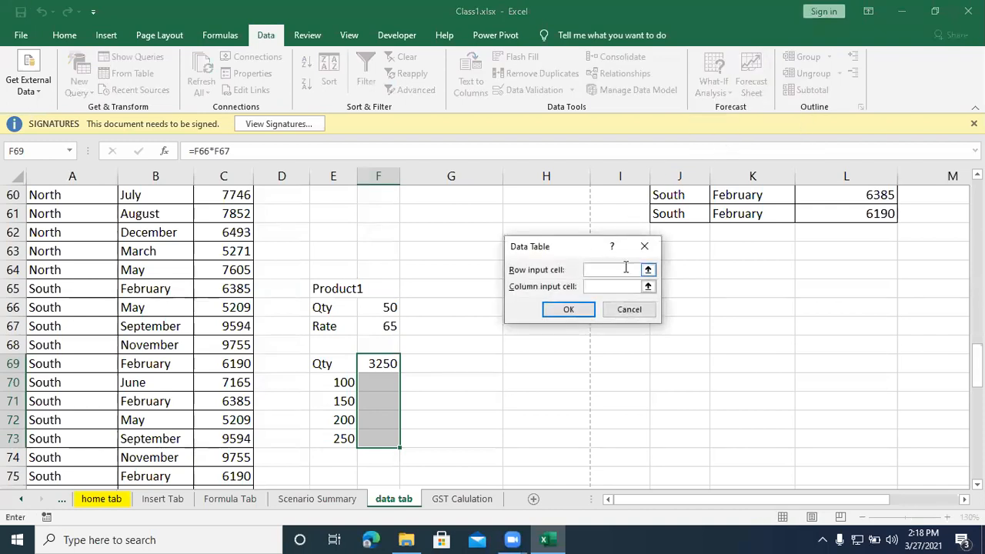
click(390, 327)
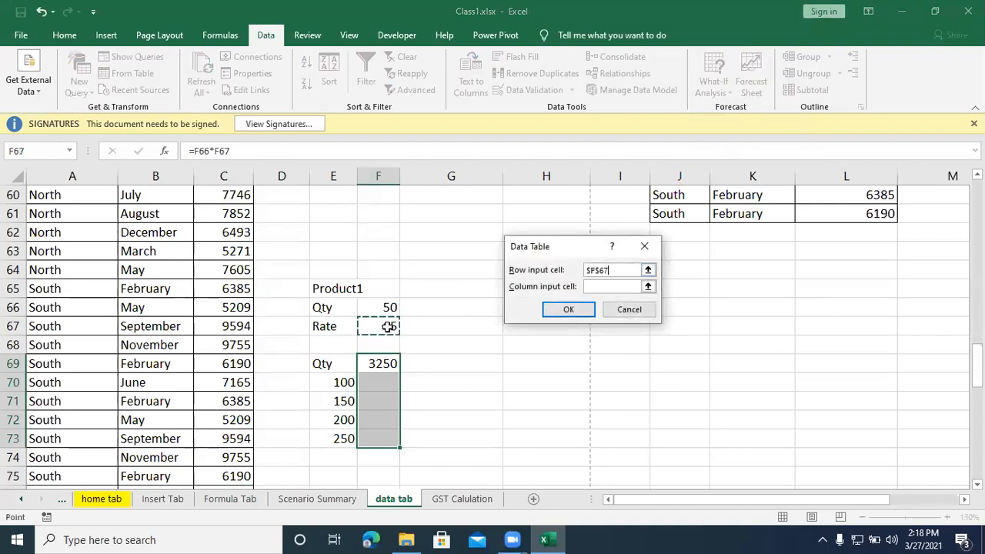
click(647, 286)
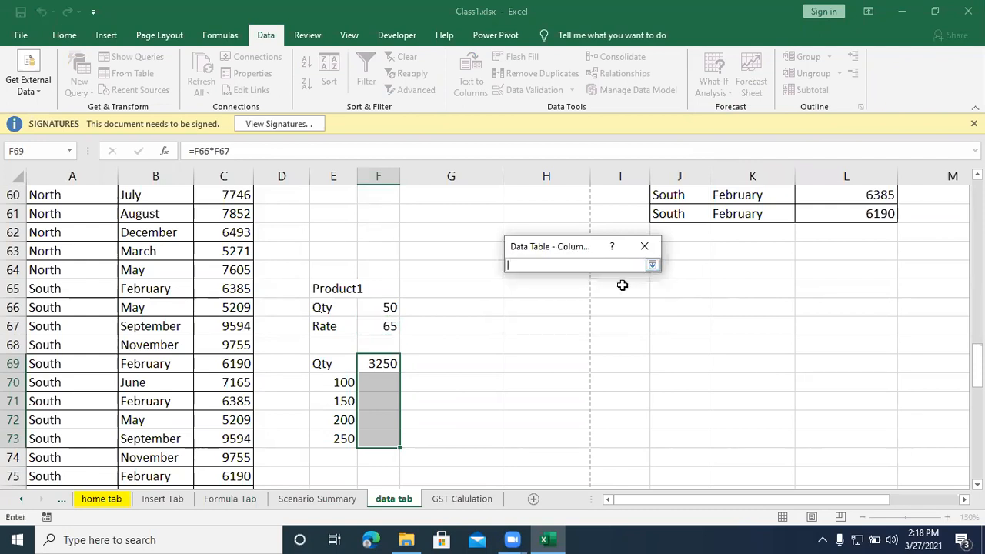
click(390, 308)
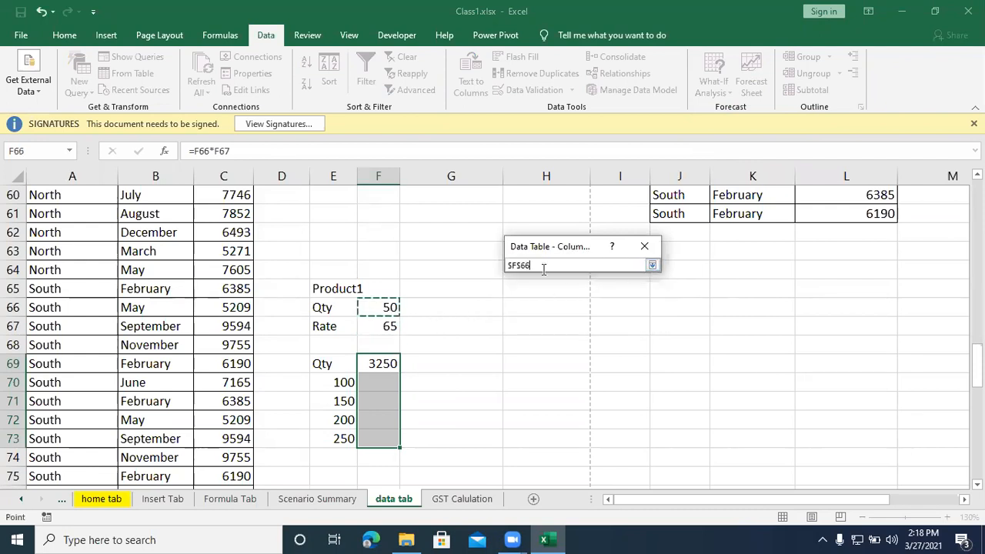
click(653, 265)
click(582, 310)
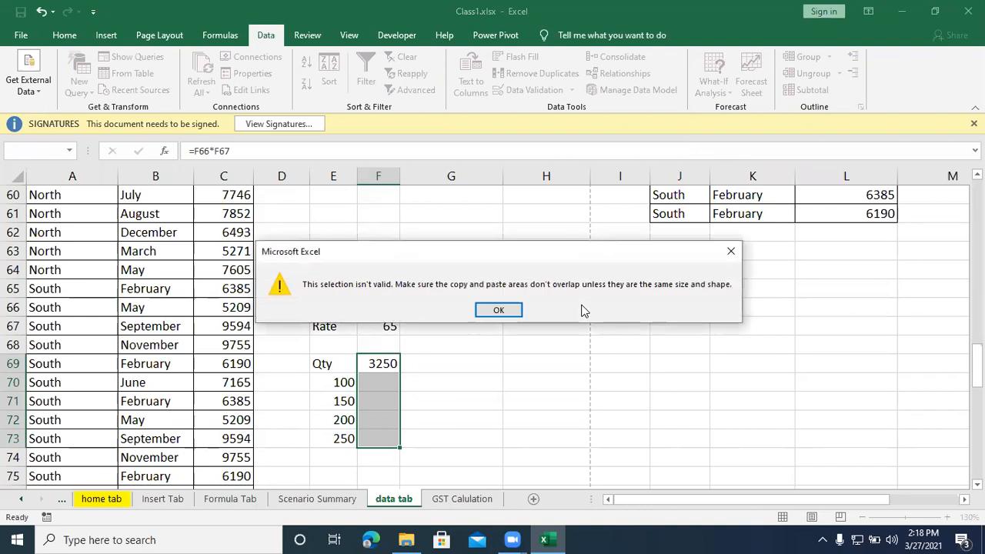
click(499, 310)
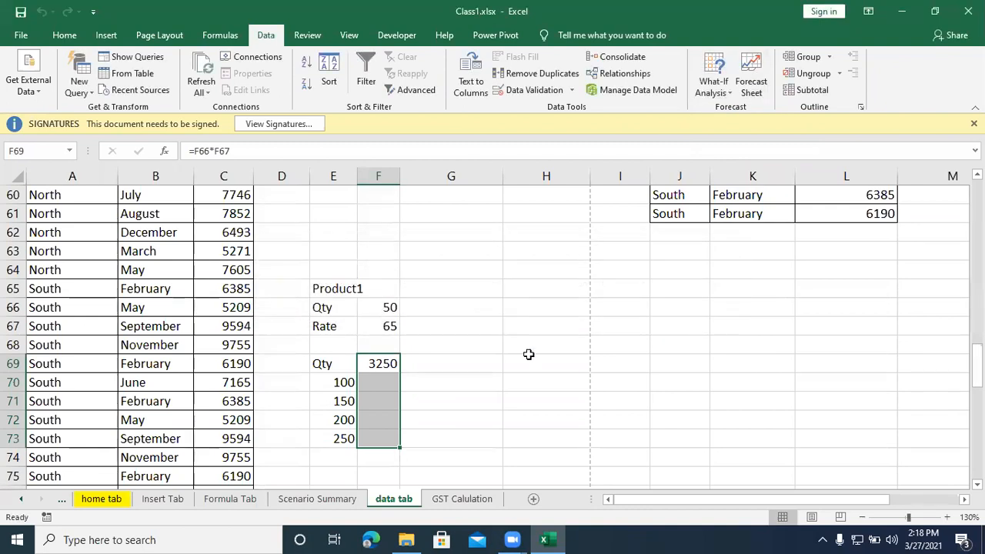
click(420, 45)
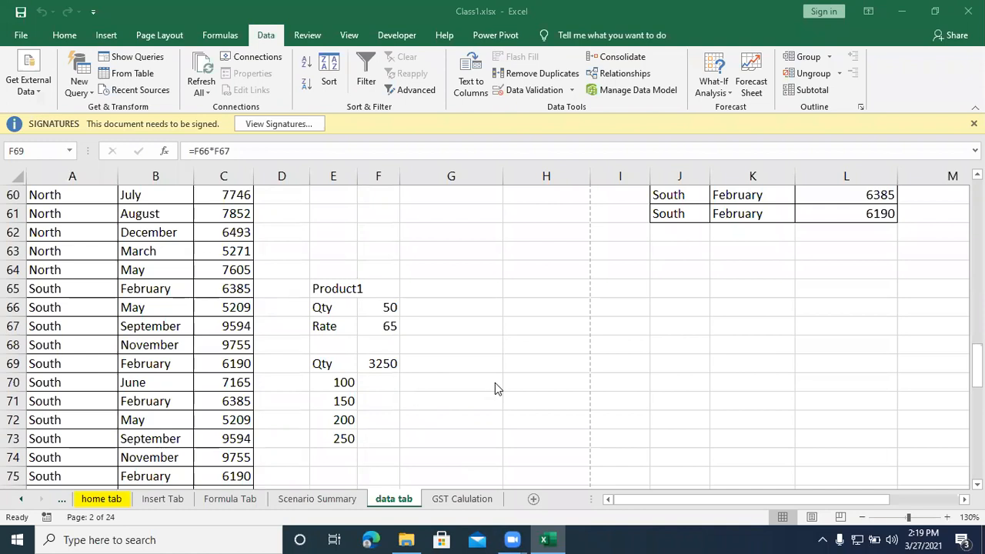
Step: Clear the Qty heading from E69, above the list of trial quantities
click(401, 407)
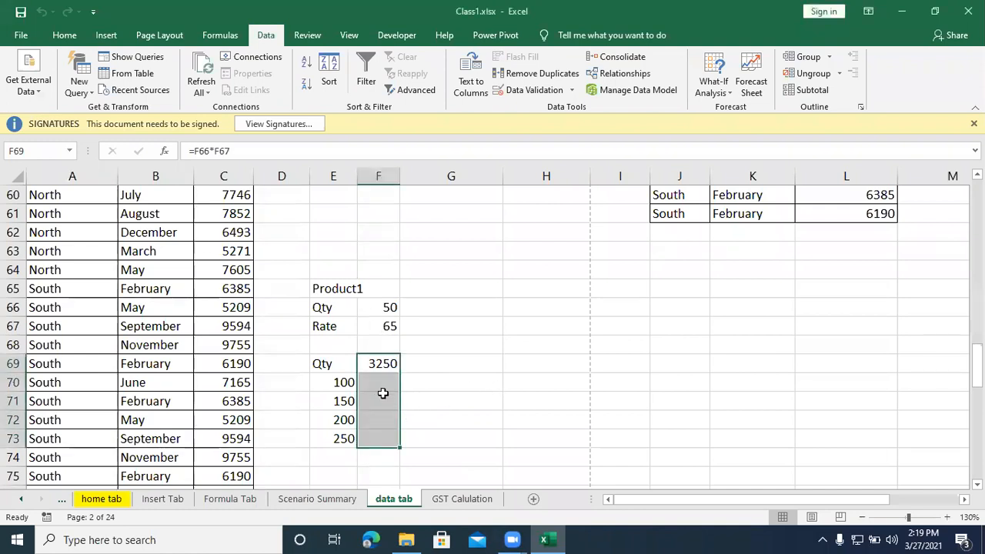
click(383, 307)
click(387, 326)
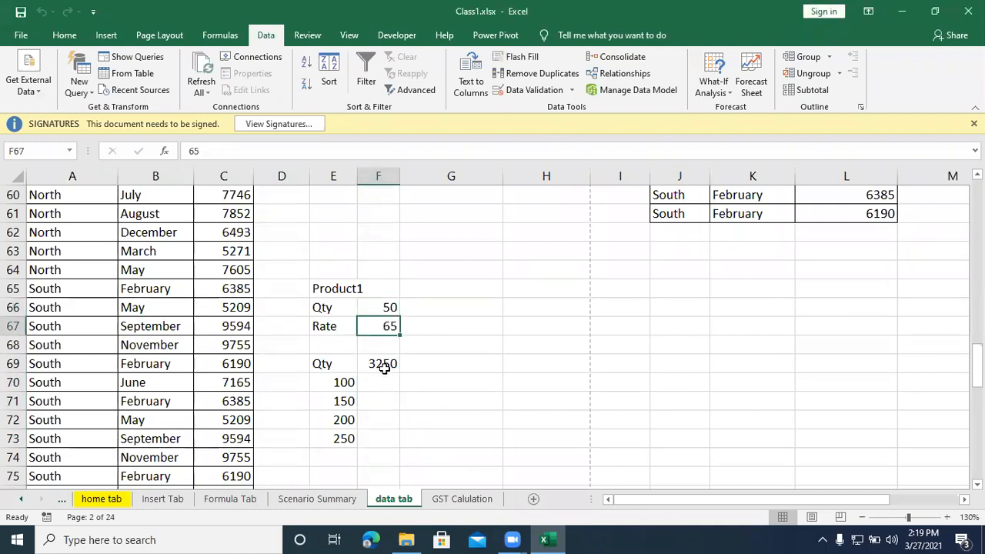
click(384, 369)
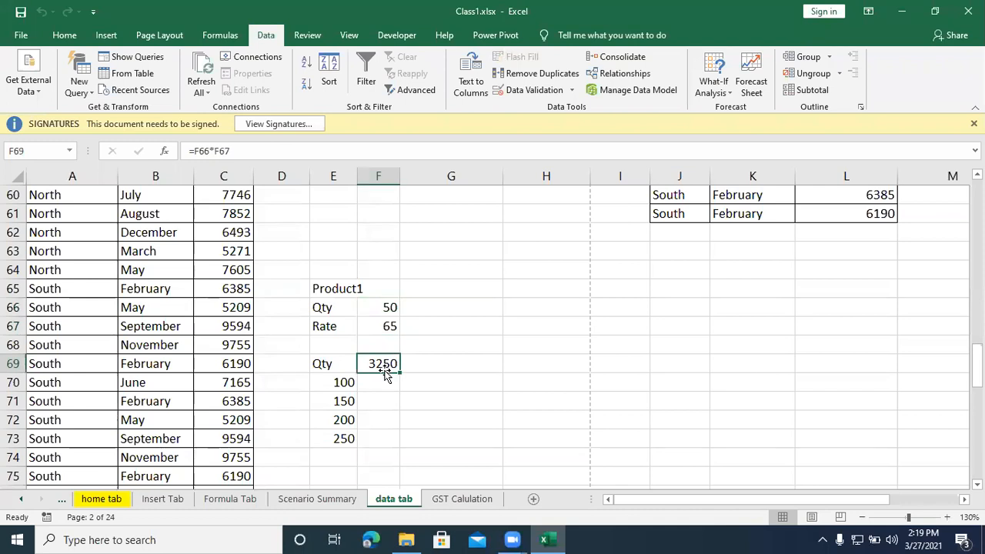
click(335, 363)
key(Delete)
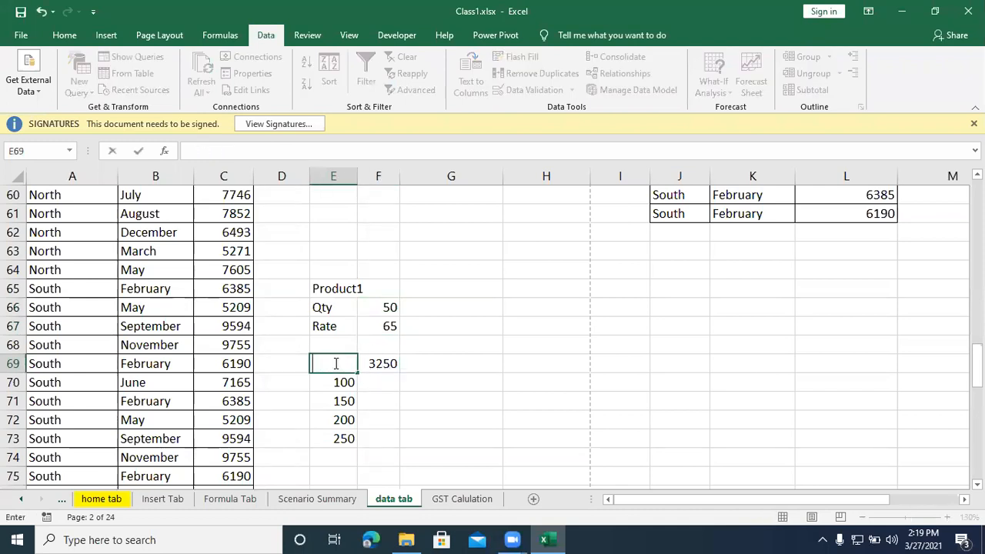
click(375, 379)
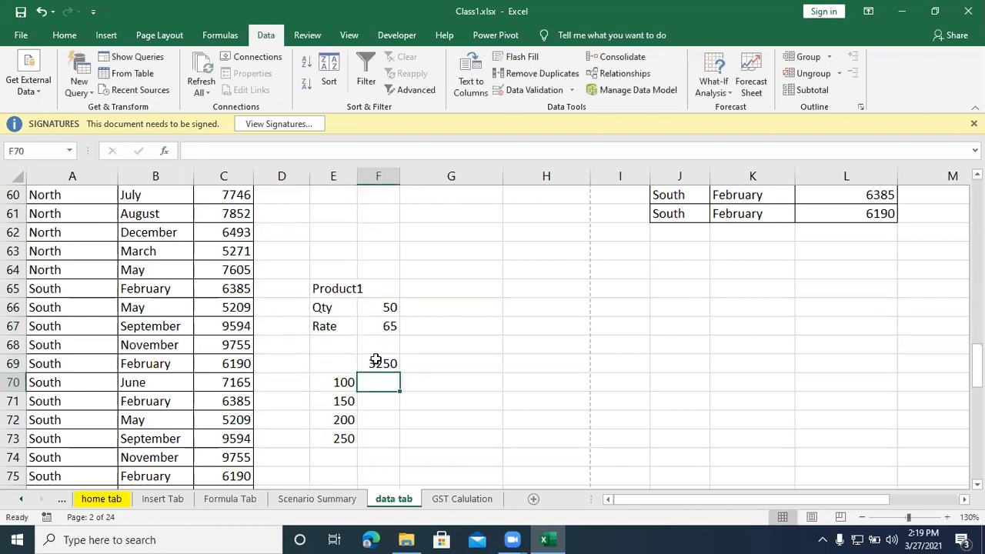
Step: Create a What-If data table over E69:F73 with the quantity cell F66 as the column input cell
drag(343, 365, 369, 438)
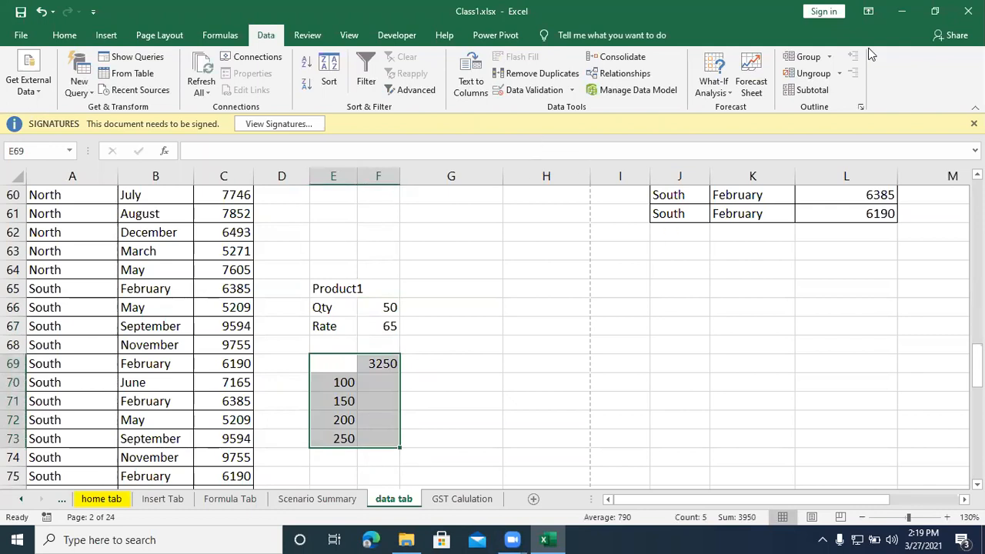
click(711, 88)
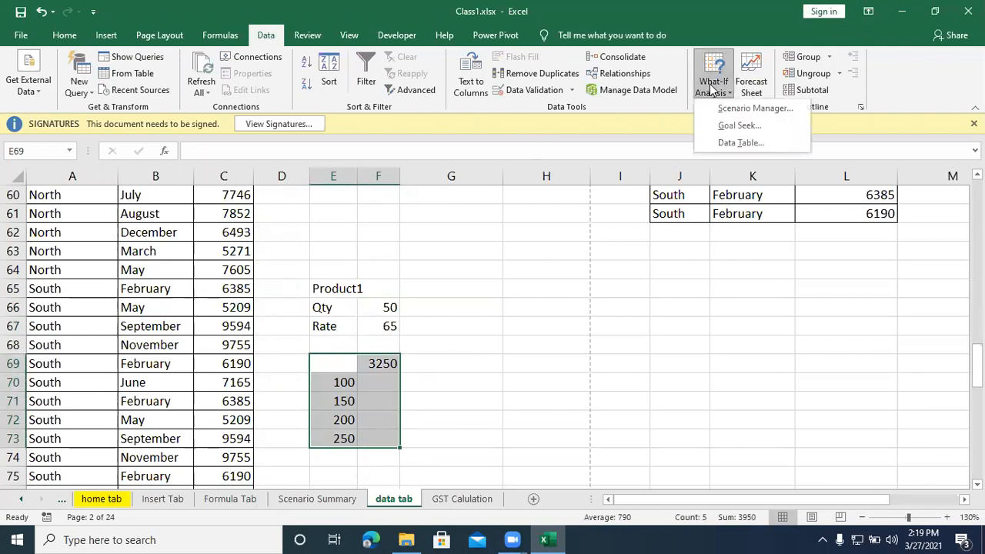
click(727, 143)
click(647, 287)
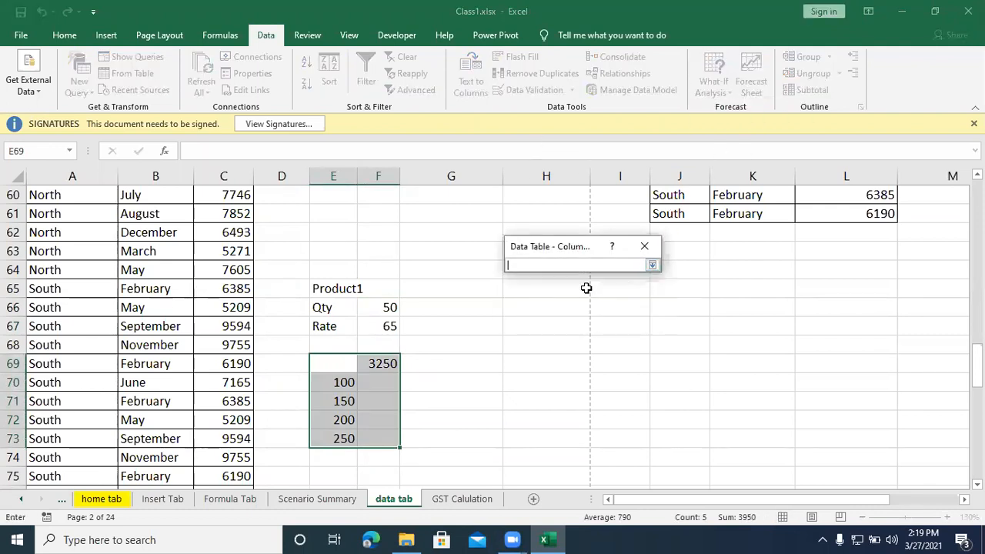
click(369, 306)
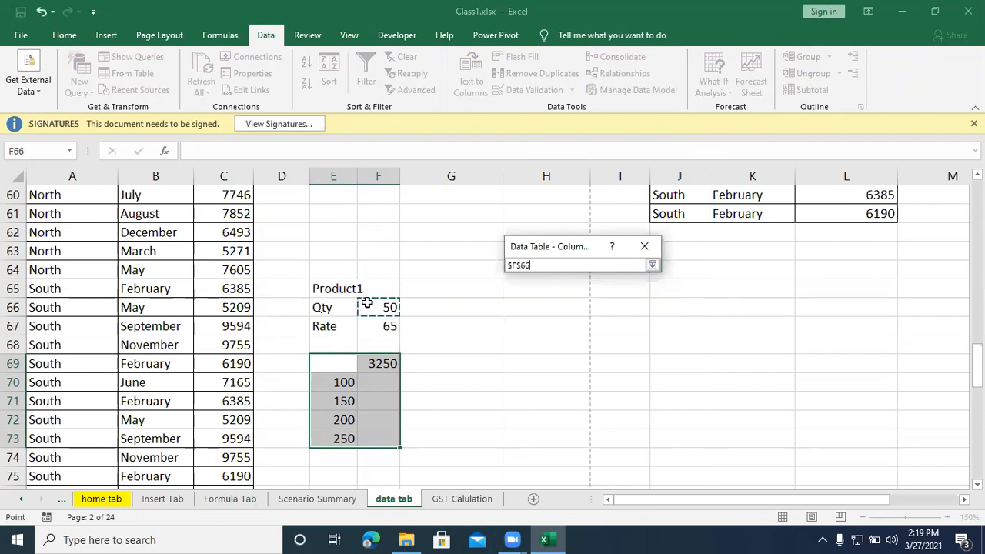
click(652, 266)
click(577, 313)
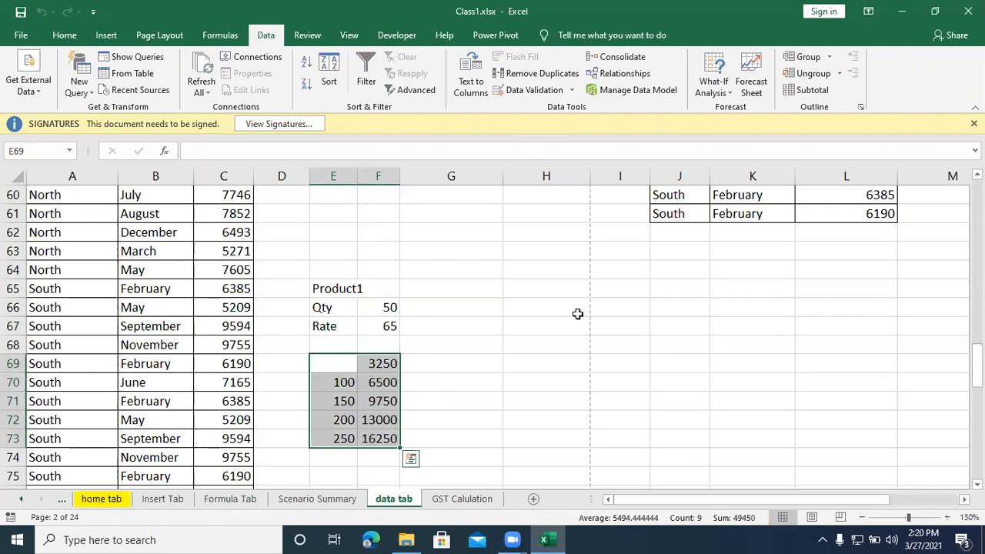
Step: Delete the data table's calculated amounts from F70:F73
click(512, 358)
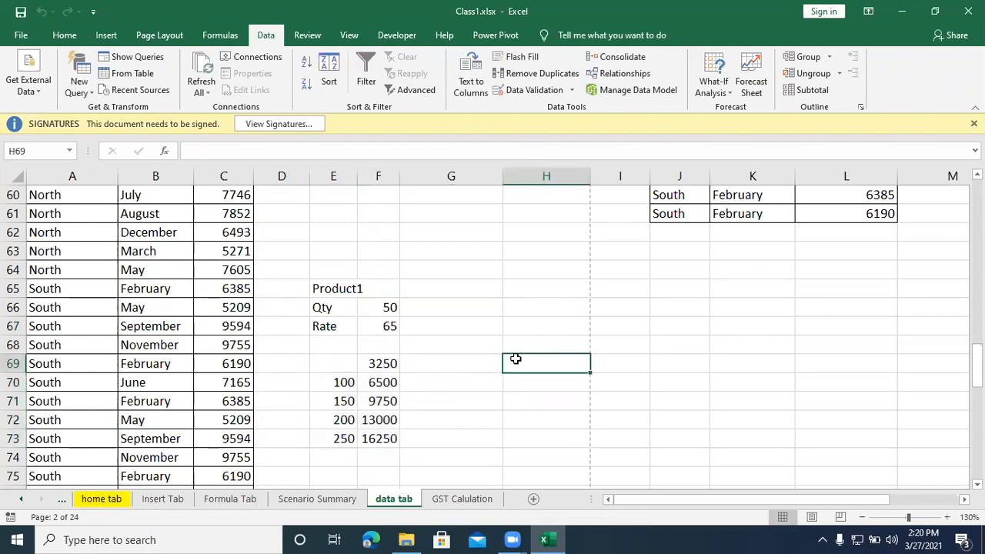
click(440, 323)
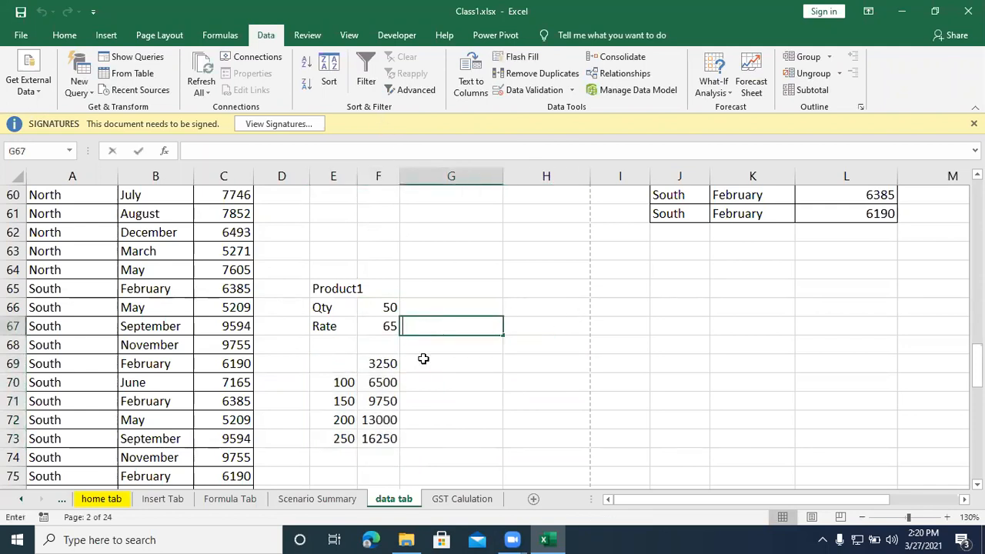
drag(378, 377, 385, 435)
key(Delete)
click(440, 366)
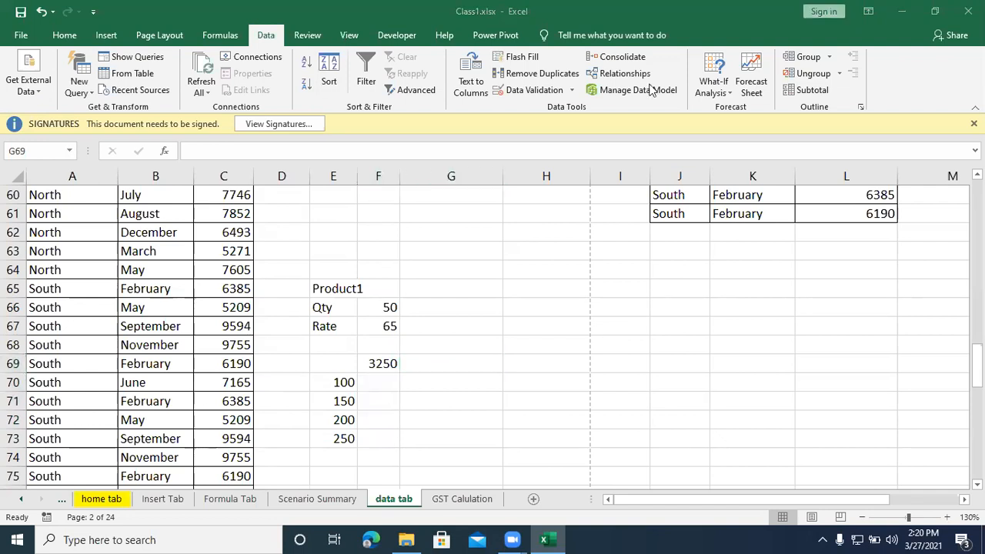
Step: Recalculate the amounts for the trial quantities with a data table over E69:F73, using F66 as the column input cell
click(378, 363)
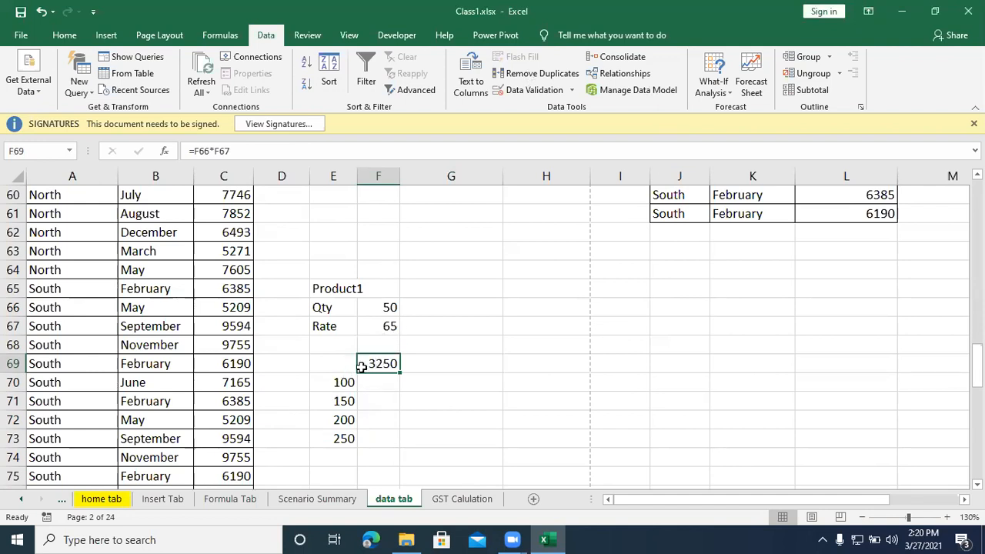
drag(374, 365, 367, 437)
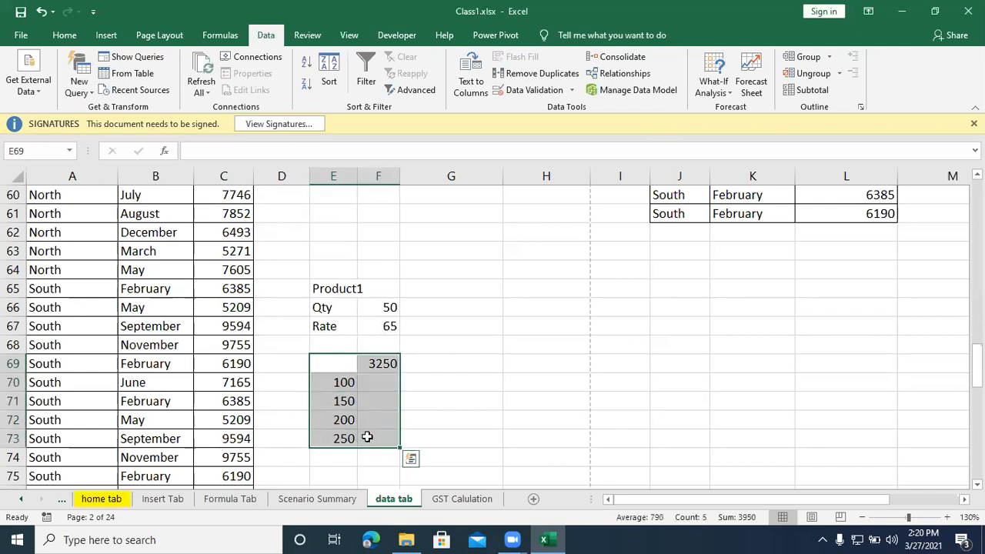
click(490, 379)
drag(330, 365, 378, 442)
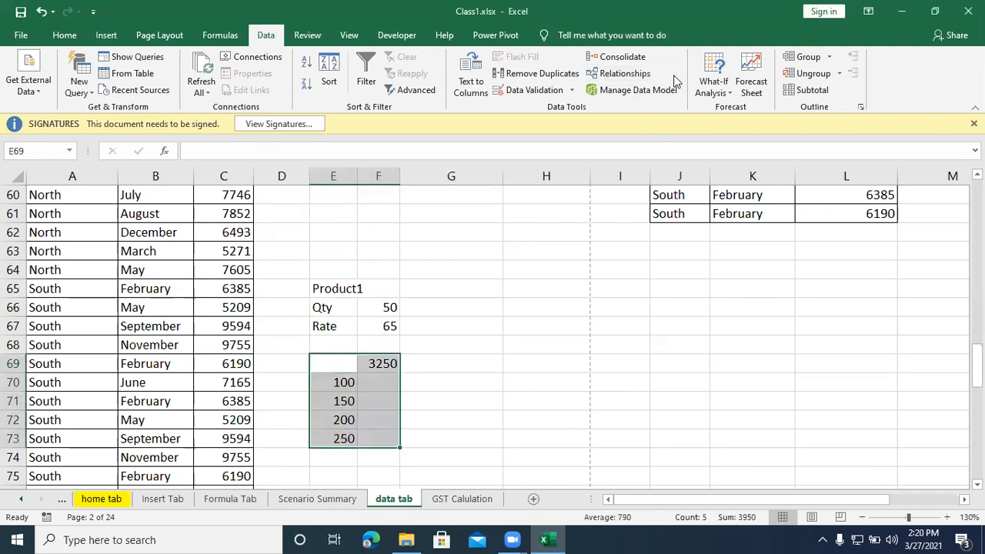
click(713, 77)
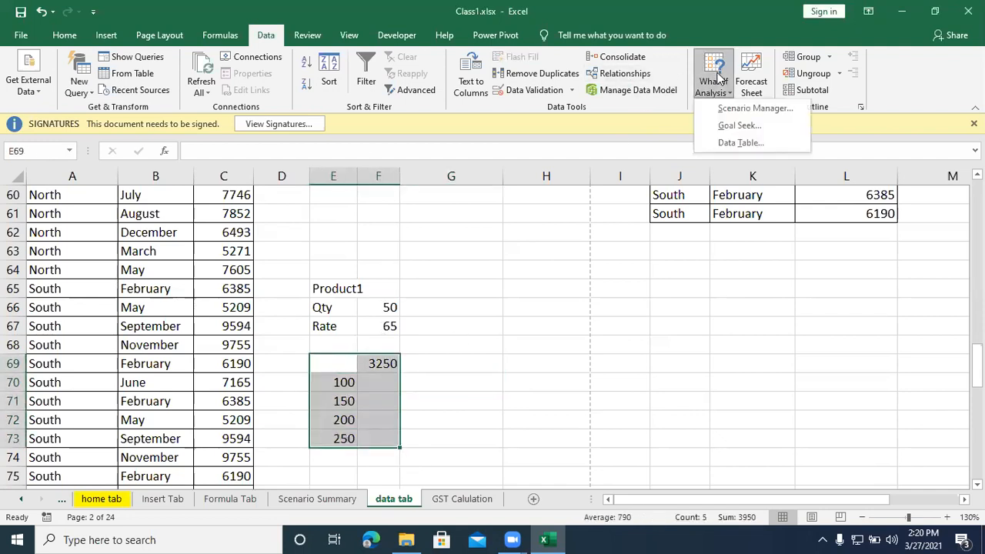
click(736, 145)
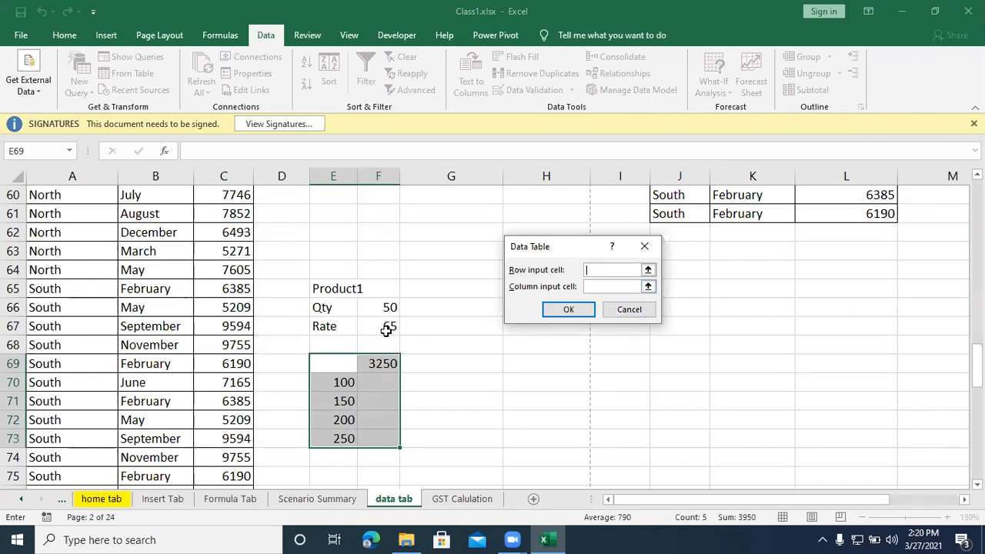
click(647, 286)
click(390, 307)
click(652, 265)
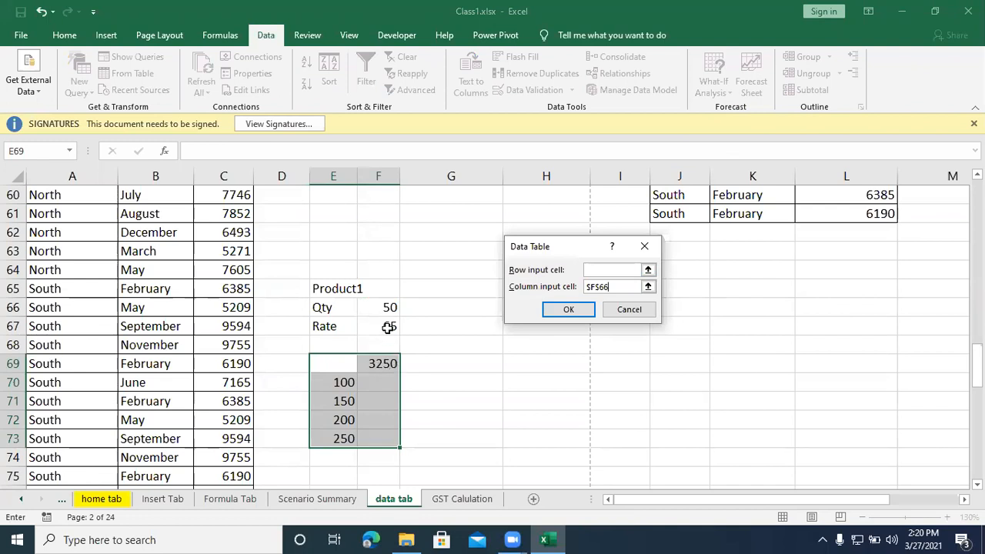
click(571, 311)
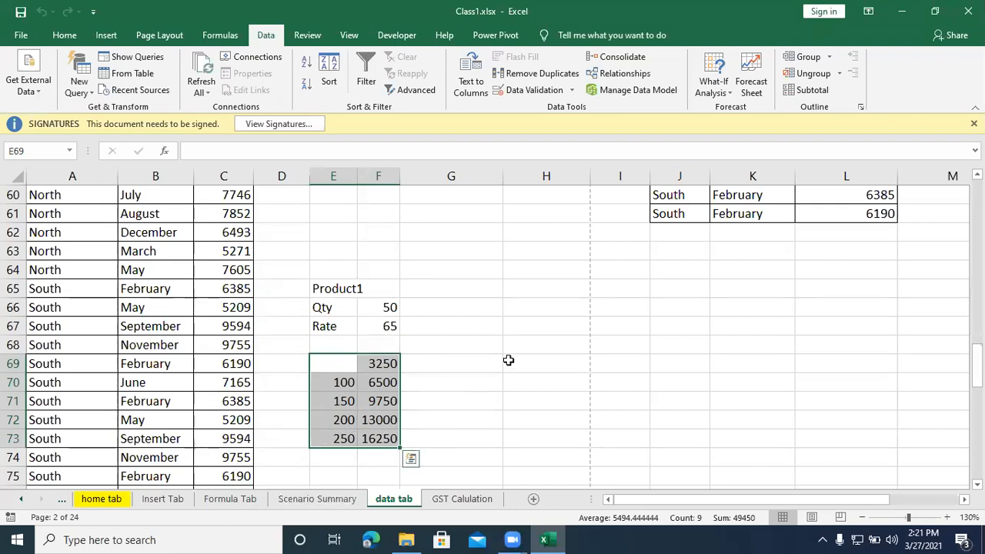
click(712, 92)
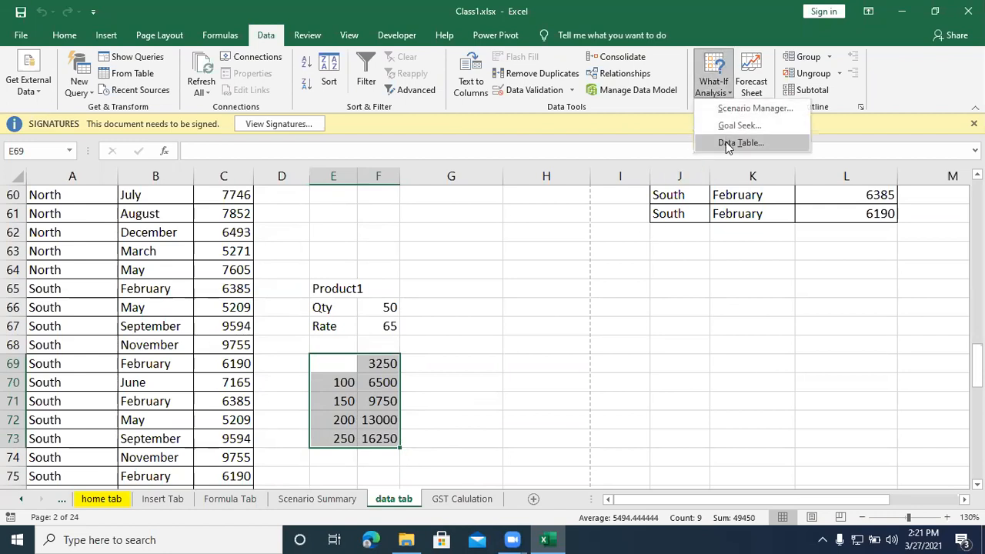
click(520, 326)
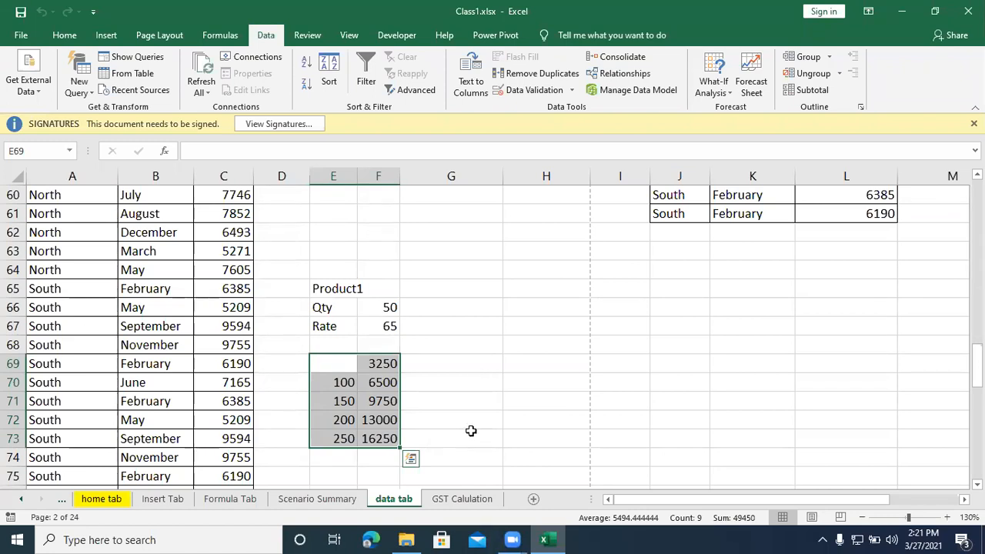
click(462, 397)
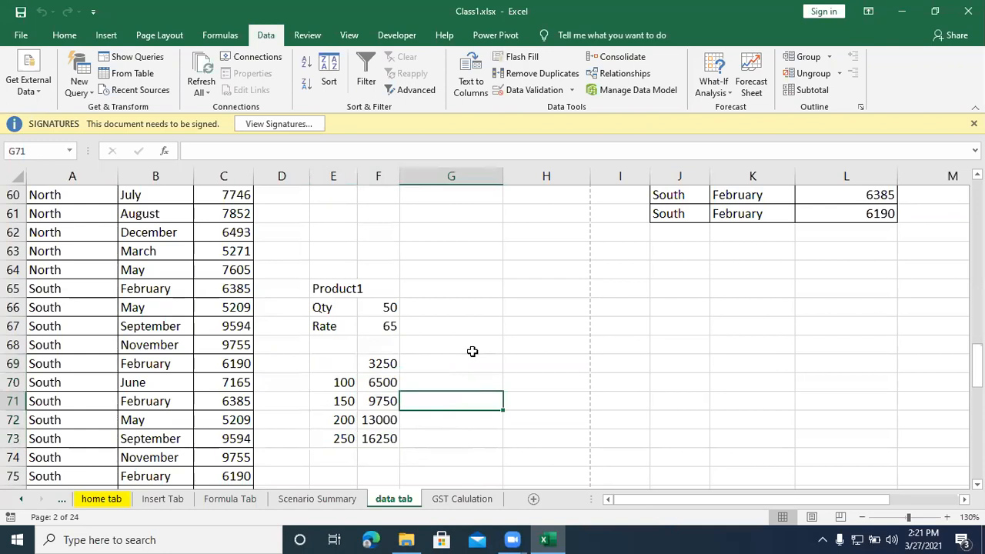
Step: Label a second calculation block with Qty in H66 and Rate in H67
click(537, 305)
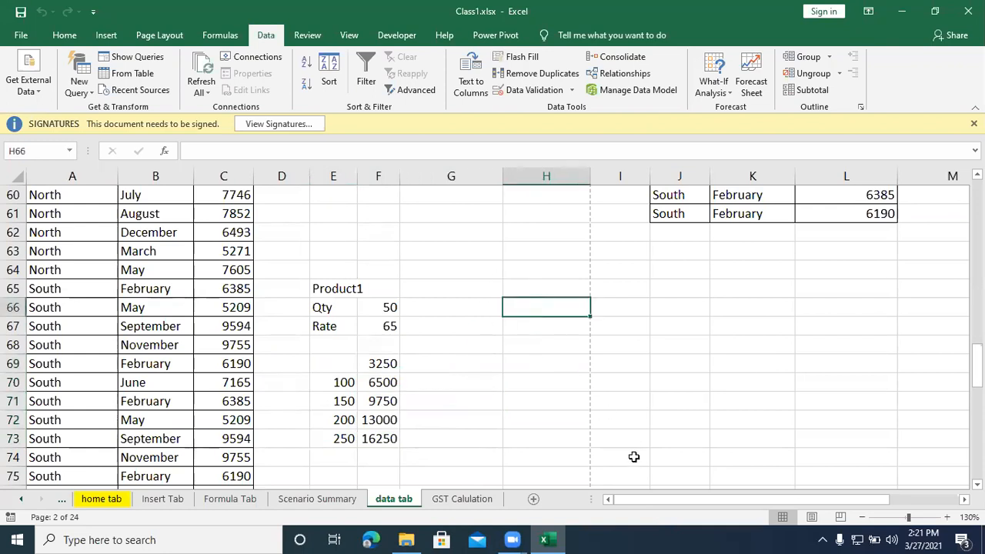
text(Qty)
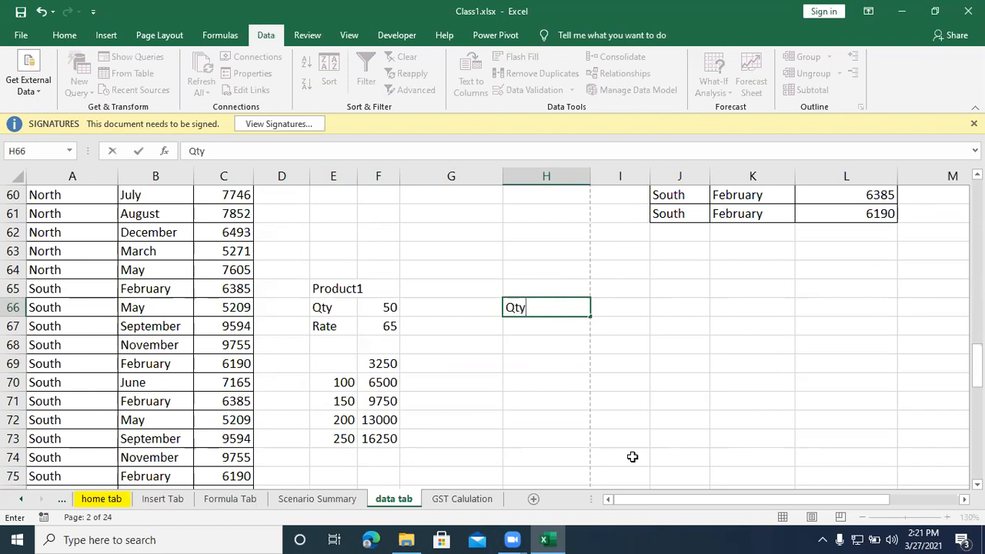
key(Return)
text(Ratw)
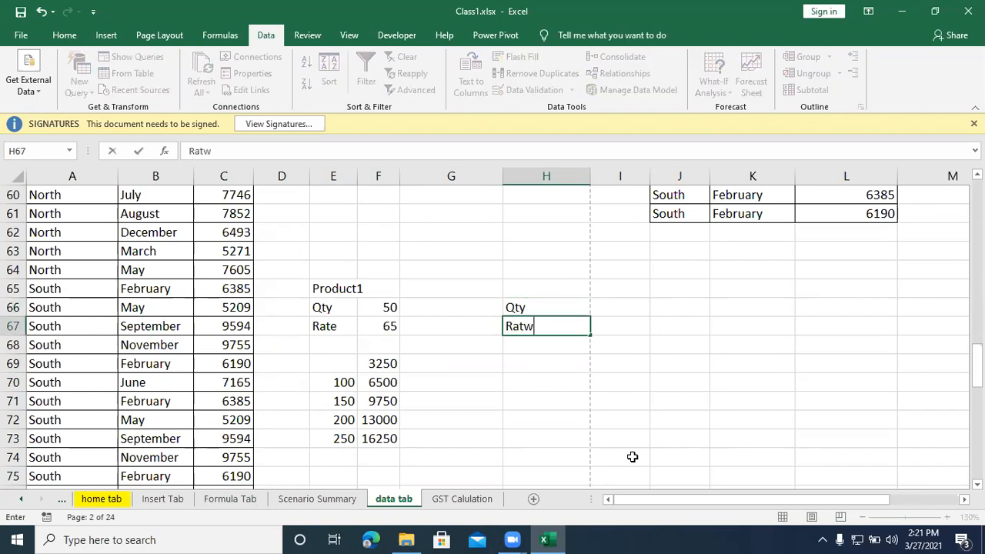
key(BackSpace)
text(e)
Step: Enter a quantity of 50 in I66 and a rate of 65 in I67
key(Tab)
key(Up)
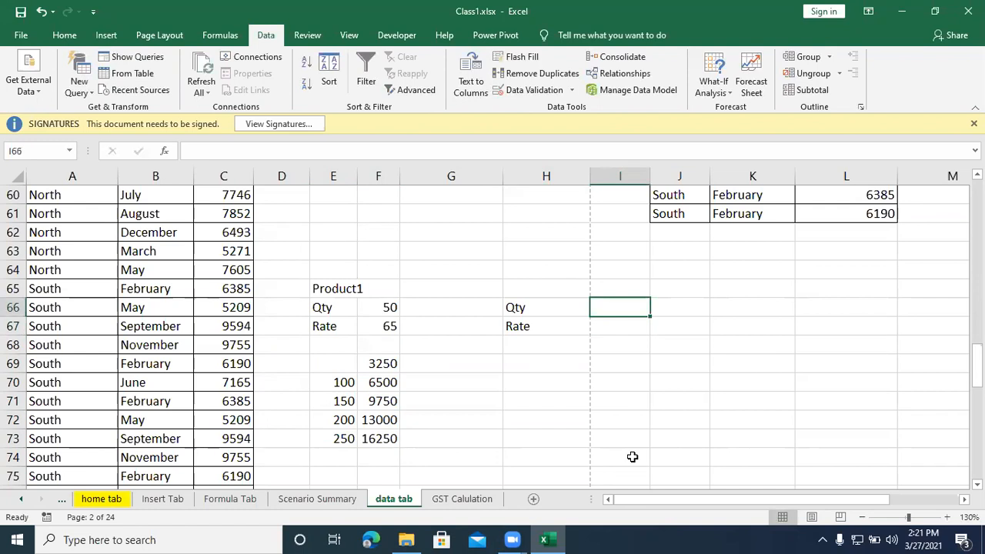
text(50)
key(Return)
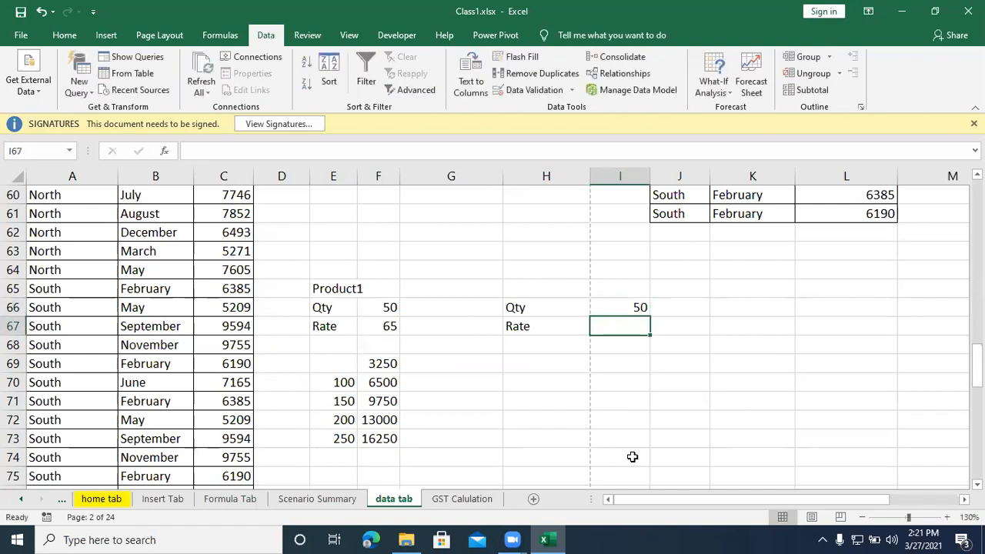
text(65)
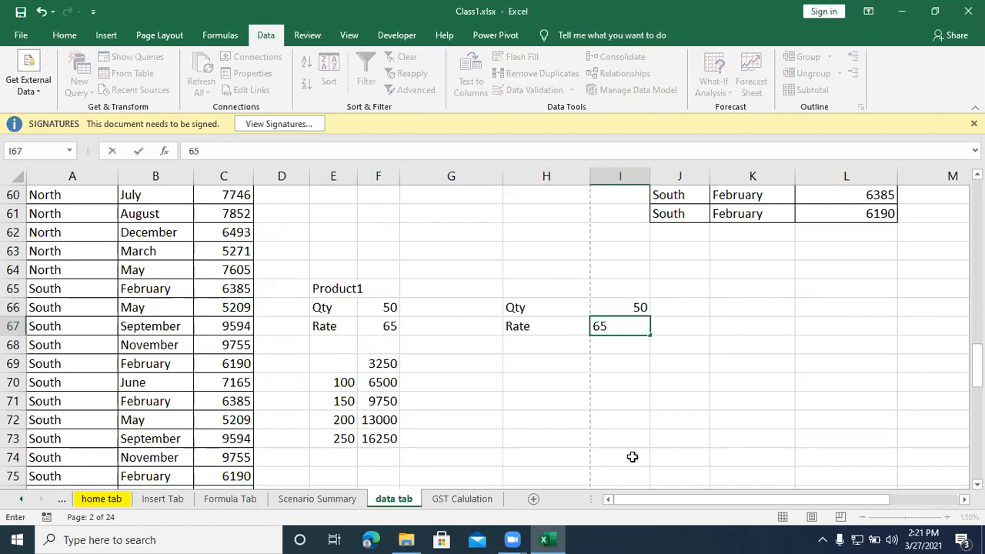
key(Return)
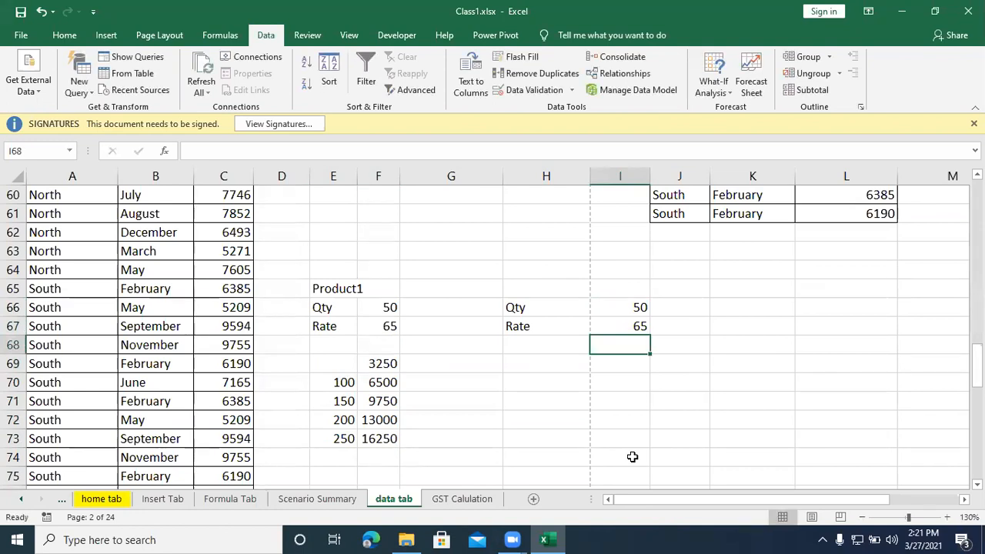
Step: Calculate the second block's amount in I68 with the formula =I66*I67
text(=)
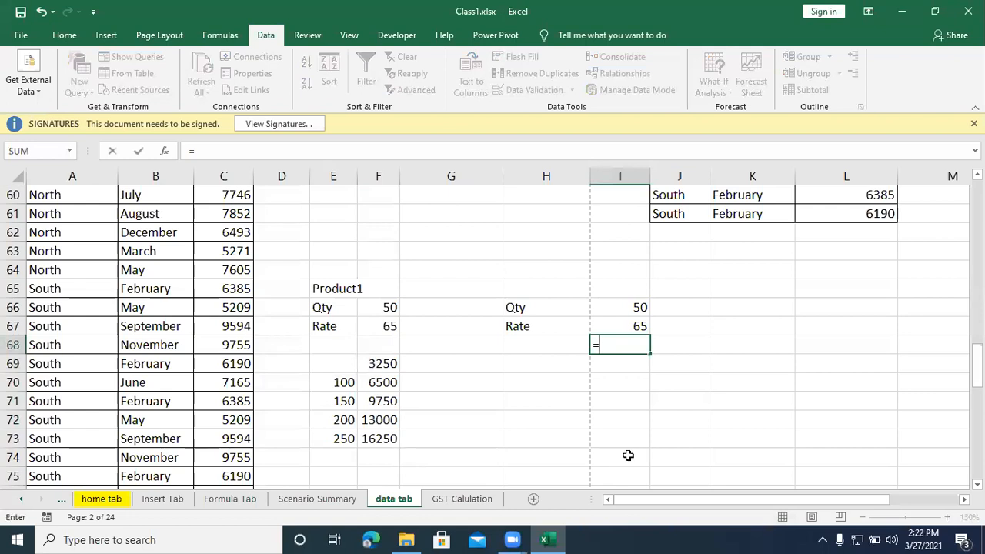
click(619, 305)
text(*)
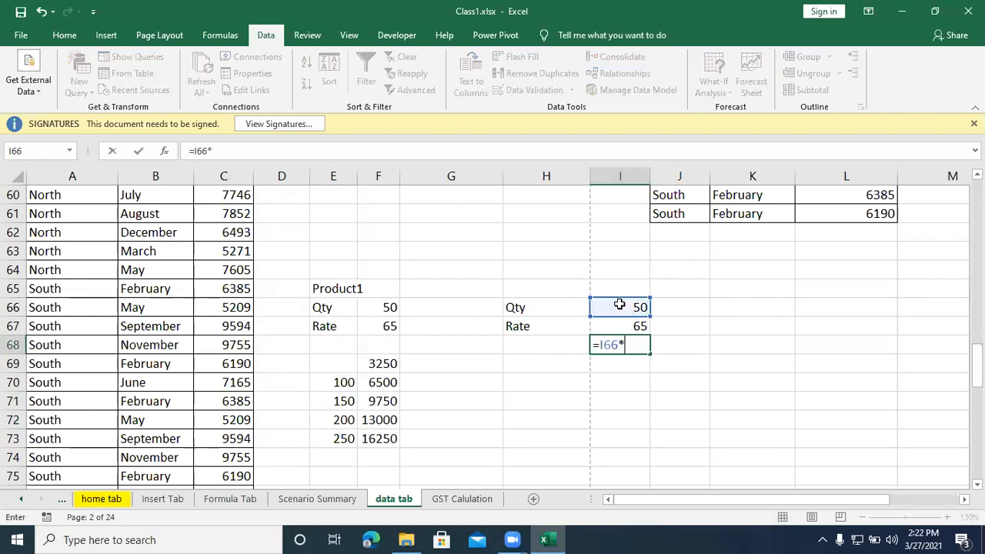
click(619, 326)
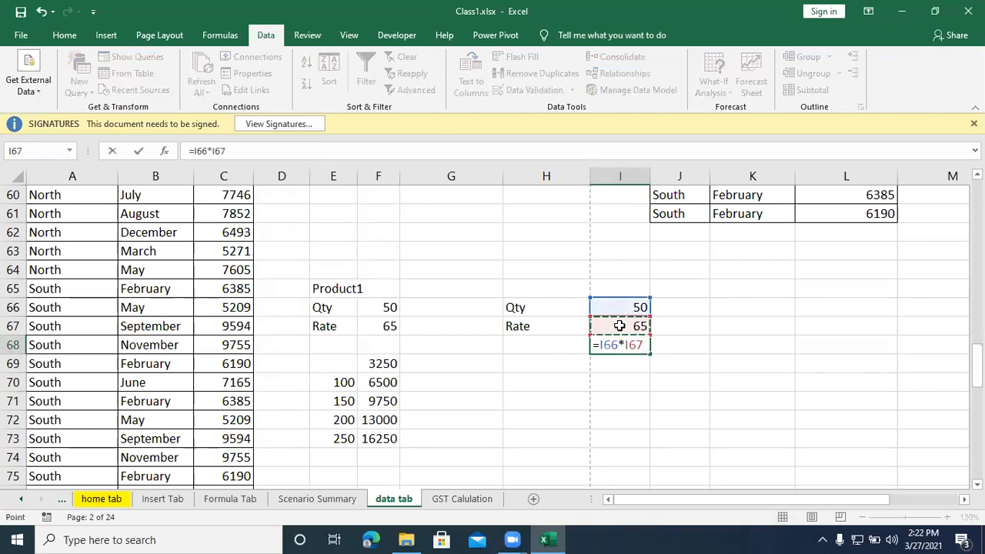
key(Return)
Step: Set the second block's rate in I67 to 86
click(619, 326)
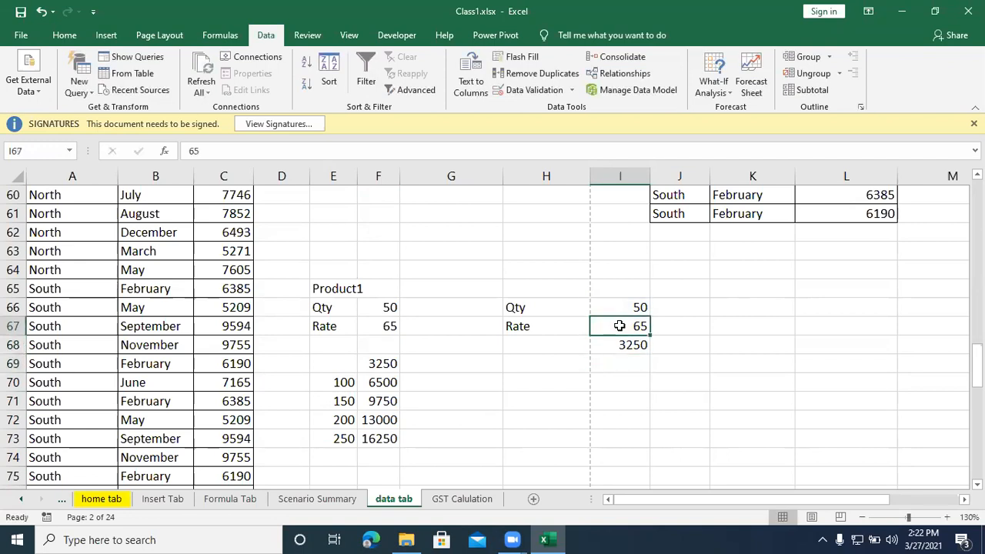
text(86)
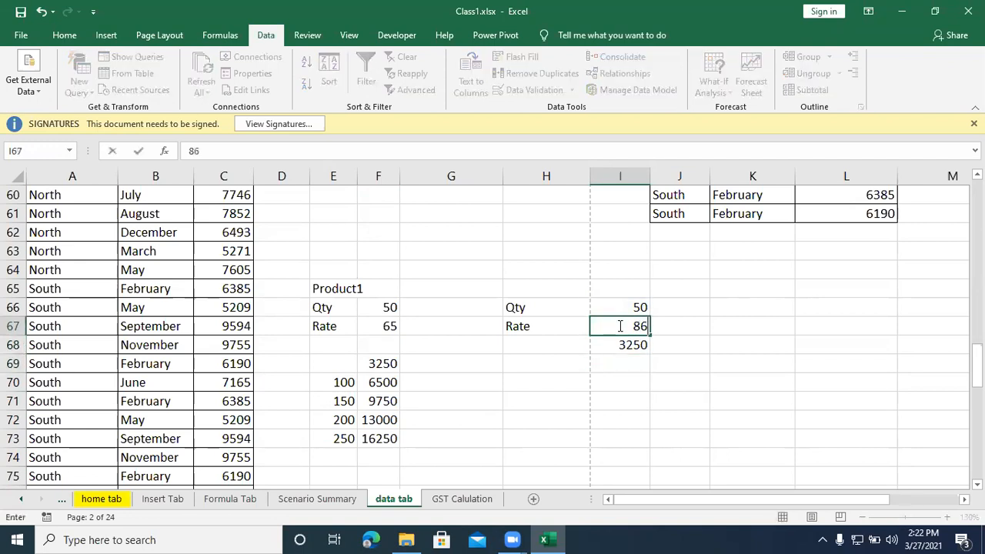
key(Return)
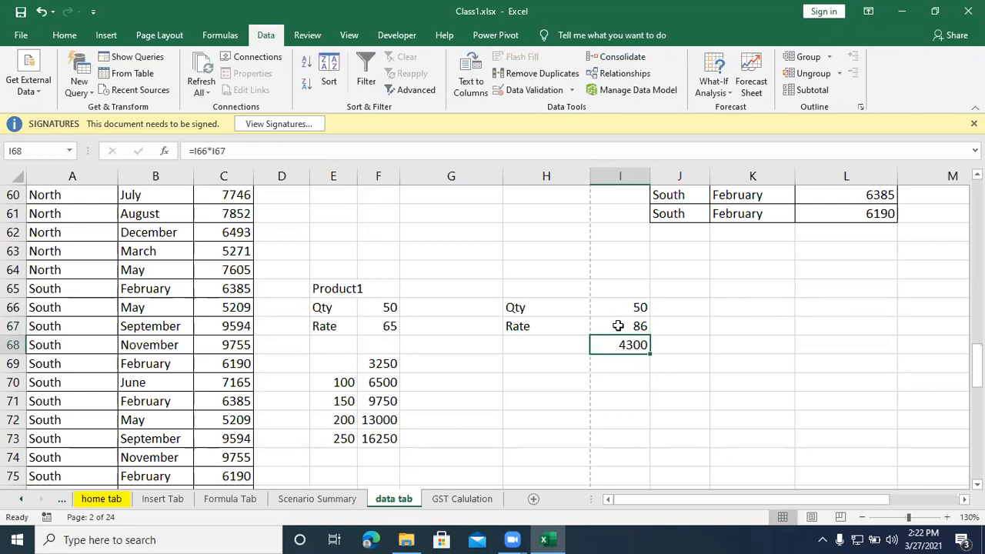
Step: Try a rate of 89 for Product1 in F67, and replace it with 90
click(372, 324)
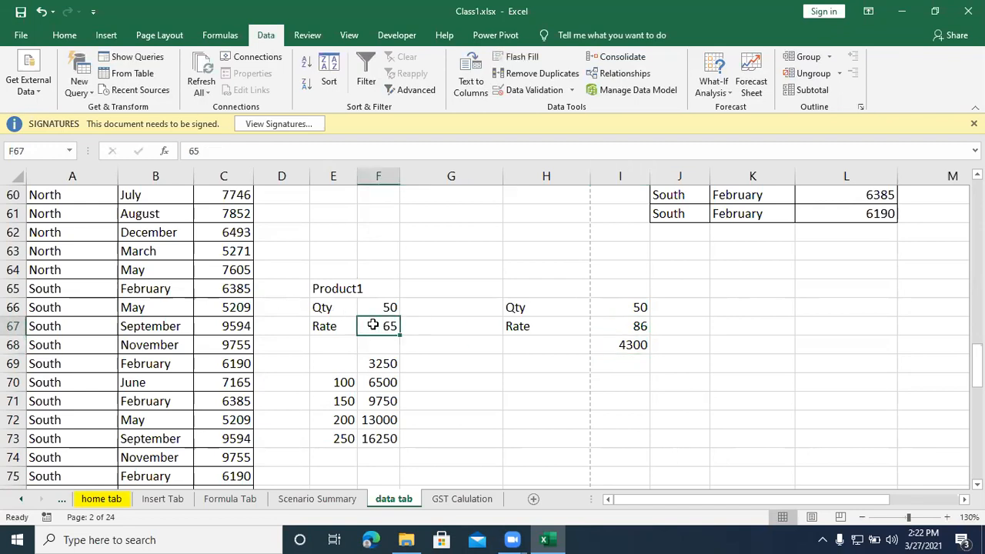
text(89)
key(Return)
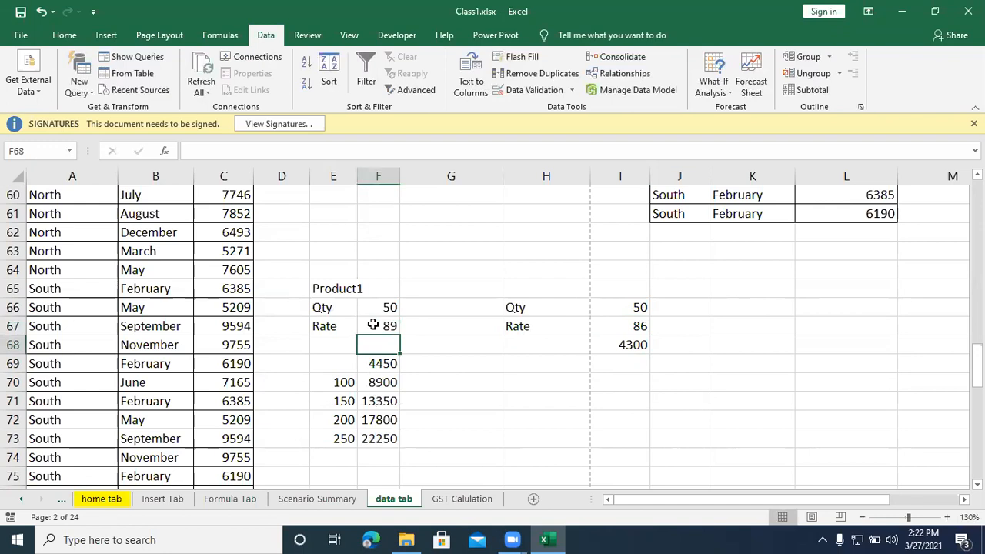
click(372, 325)
text(90)
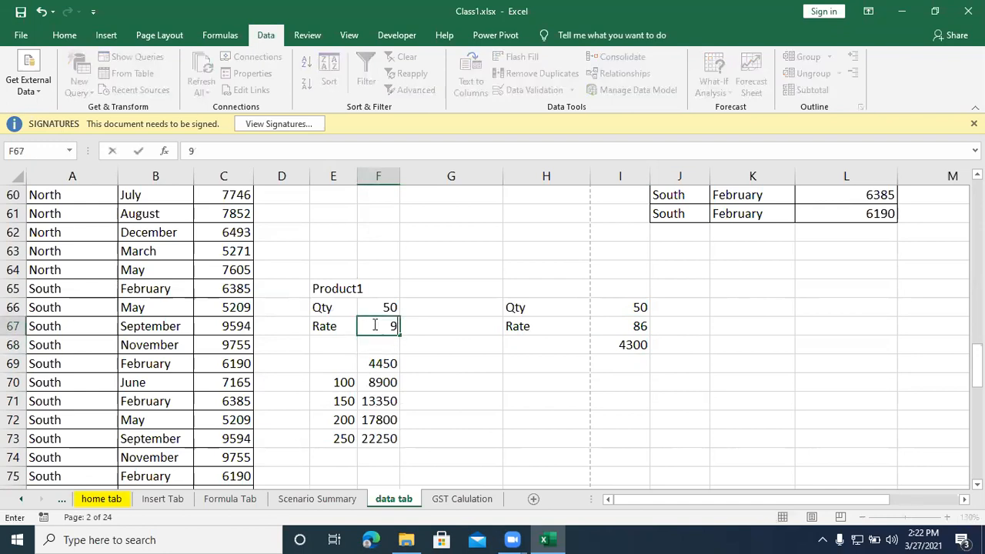
key(Return)
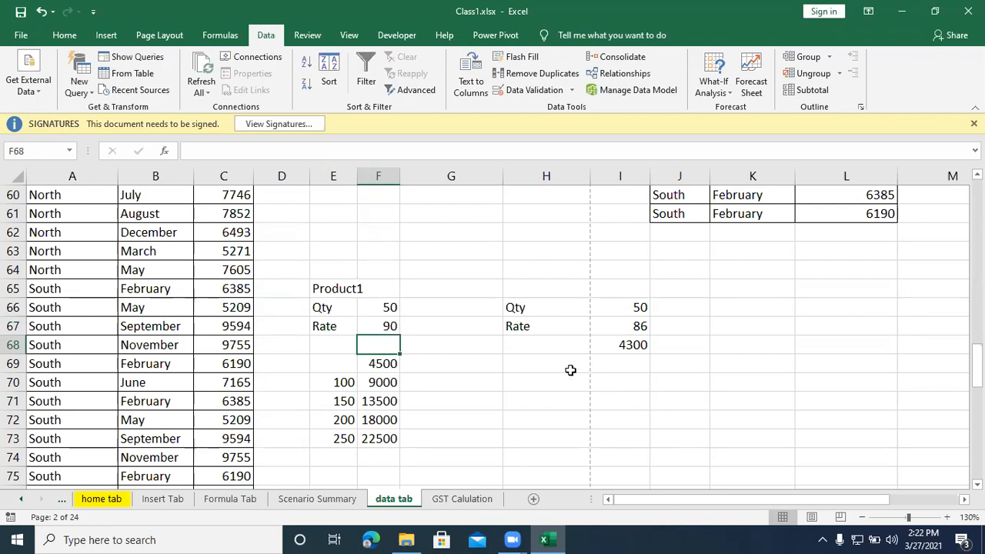
Step: List the trial quantities 100, 150, 200, 250 and 300 in H69:H73
click(562, 365)
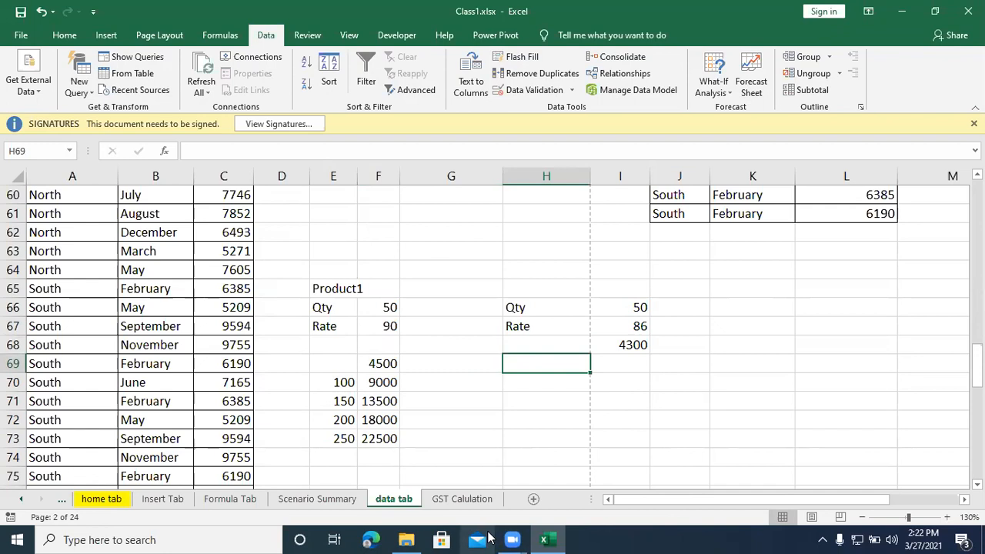
text(100)
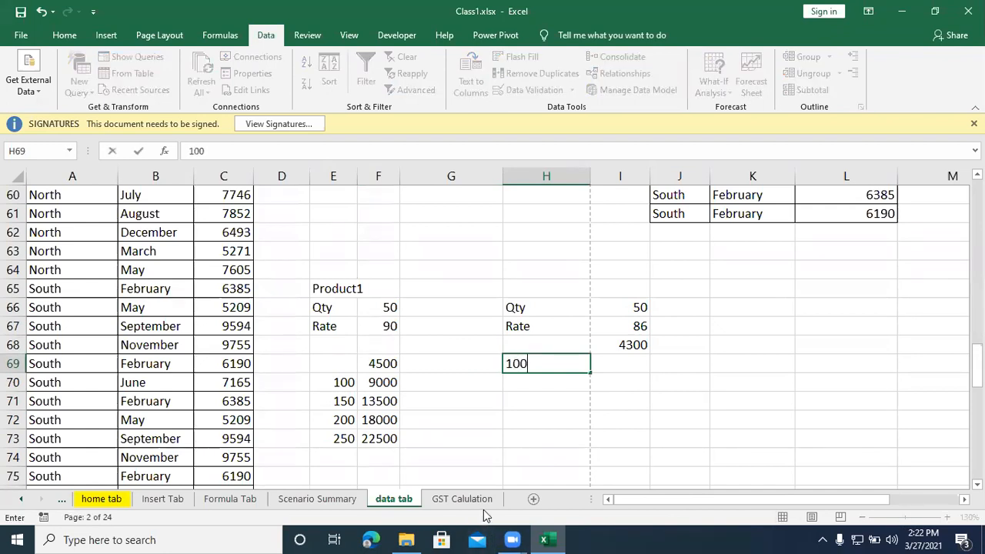
key(Return)
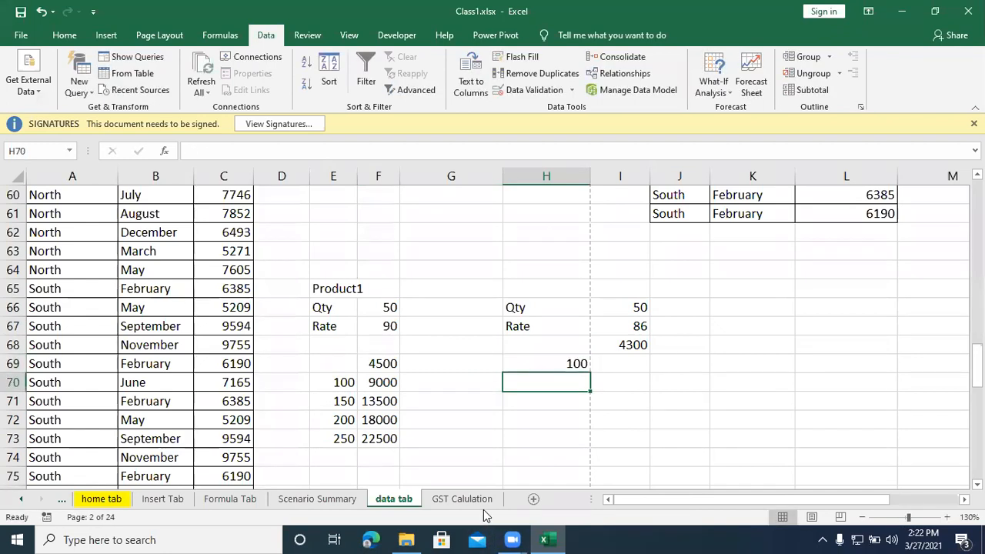
text(150)
key(Return)
text(3)
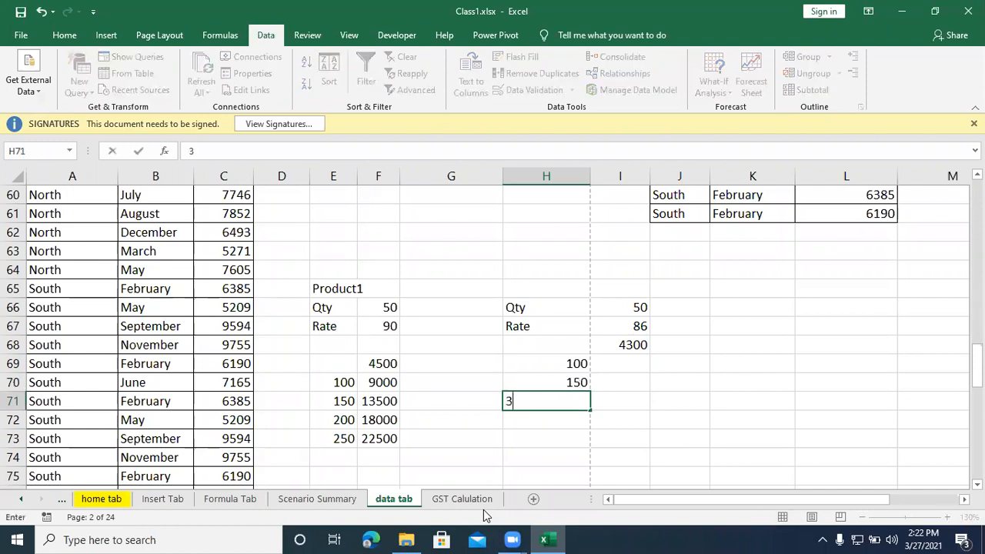
key(BackSpace)
text(200)
key(Return)
text(250)
key(Return)
text(300)
key(Return)
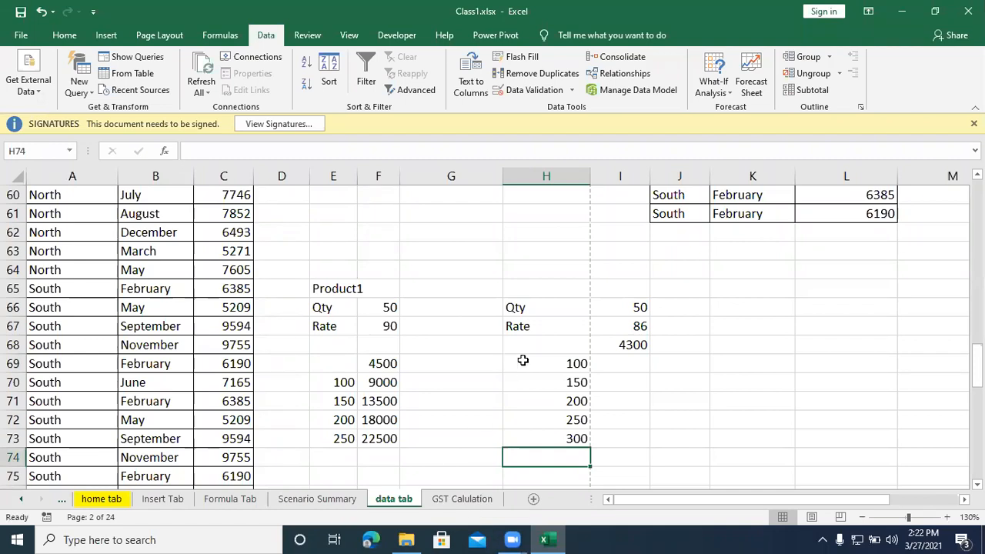
Step: Create a What-If data table over H68:I73 with the quantity cell I66 as the column input cell
drag(569, 344, 603, 437)
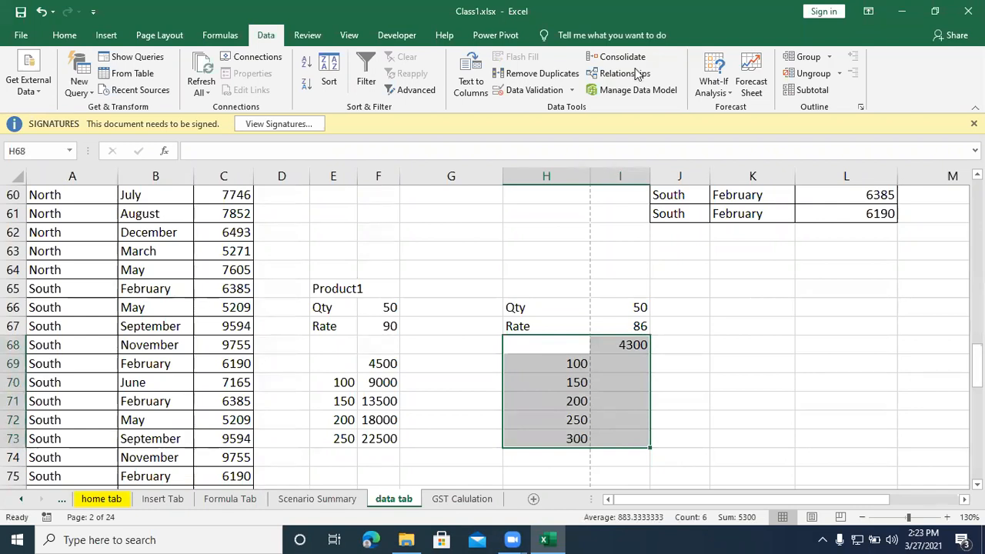
click(704, 86)
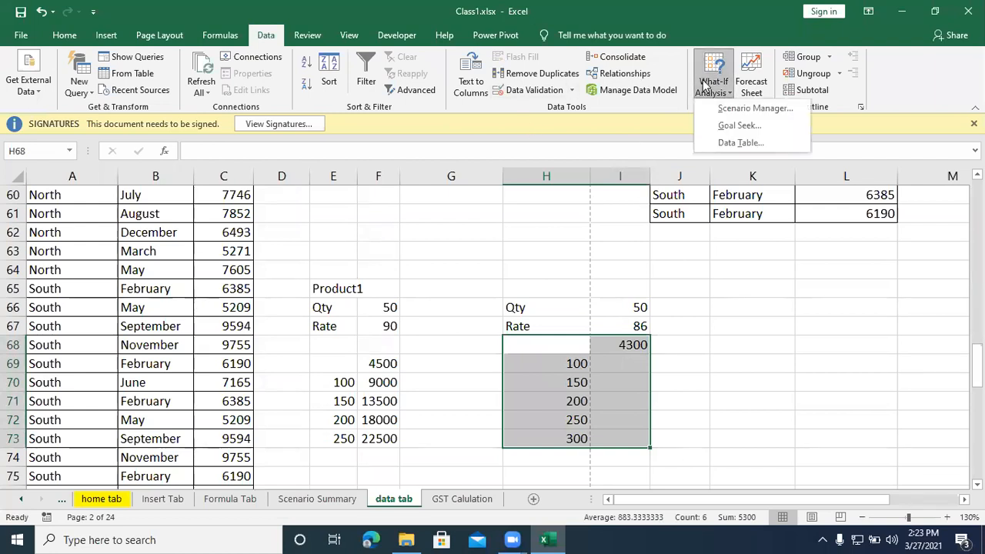
click(723, 144)
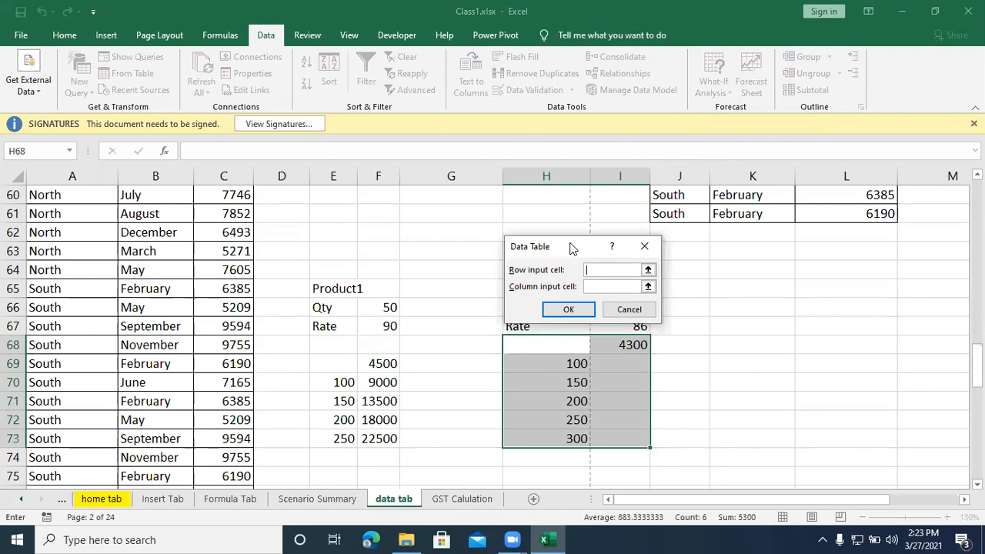
drag(566, 245, 366, 213)
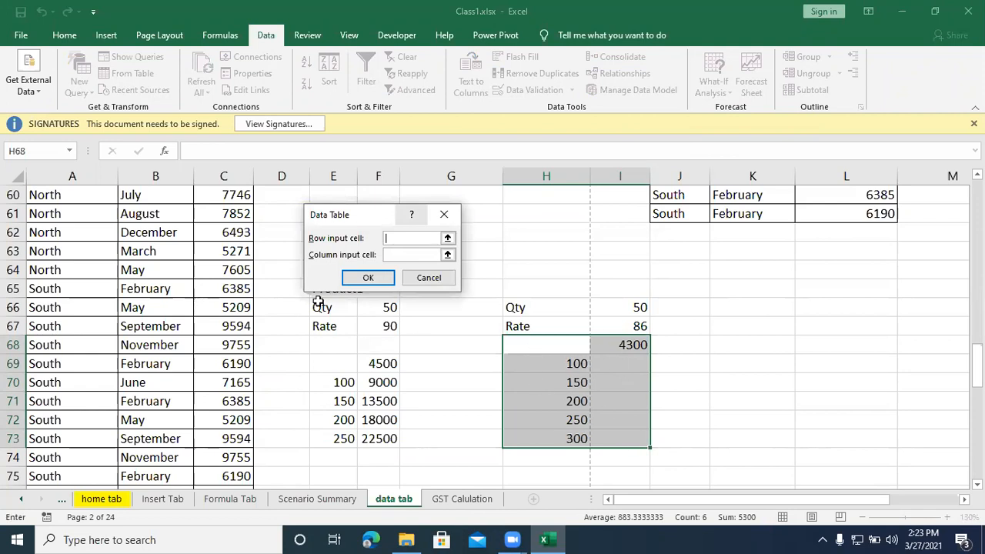
click(447, 254)
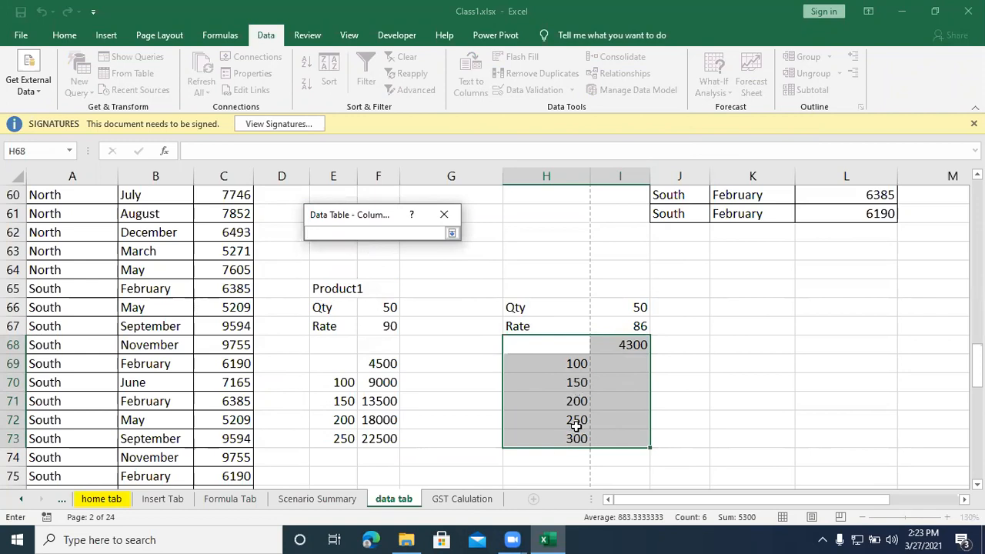
click(621, 308)
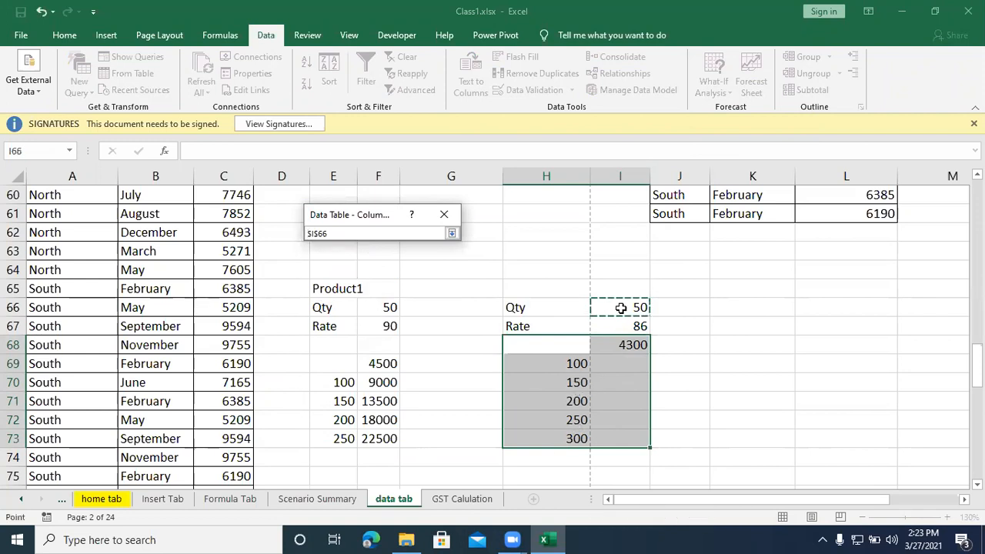
click(452, 233)
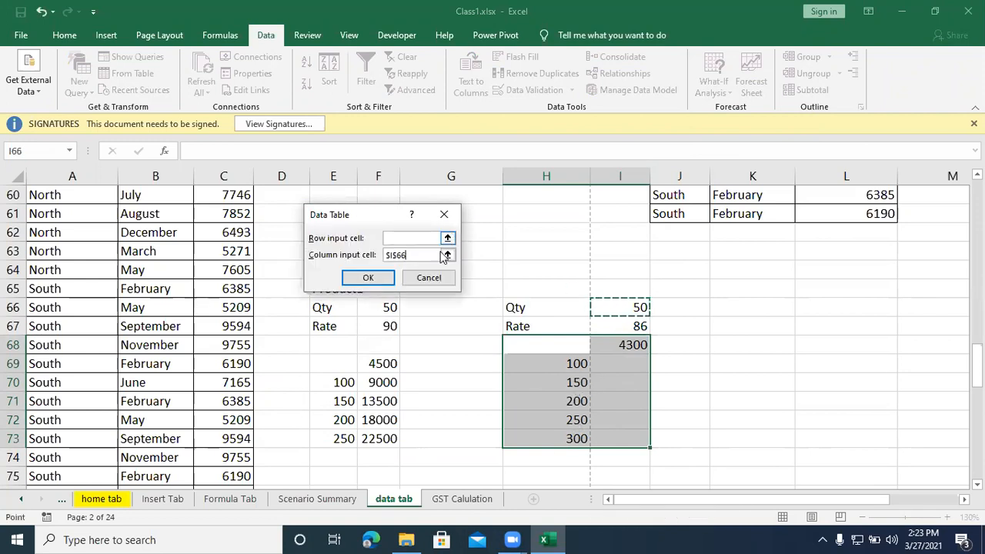
click(368, 280)
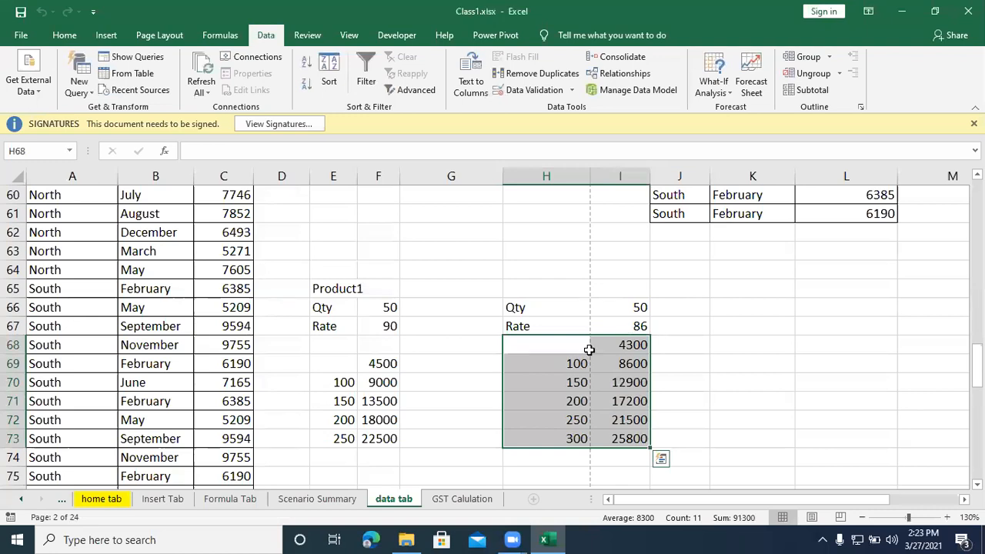
Step: Examine the rate in I67, the first trial quantity in H69 and its data table formula in I69
click(632, 324)
click(570, 366)
click(625, 363)
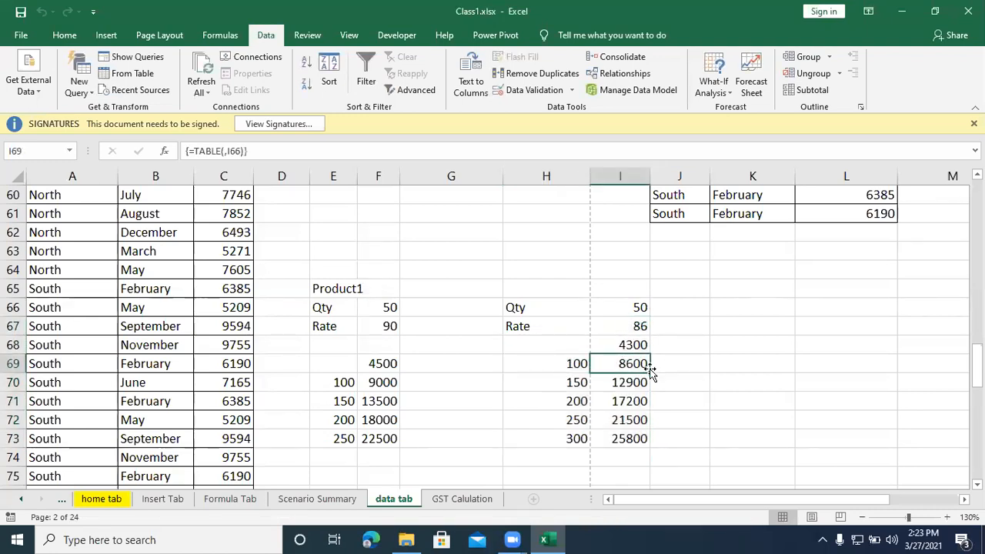
click(628, 325)
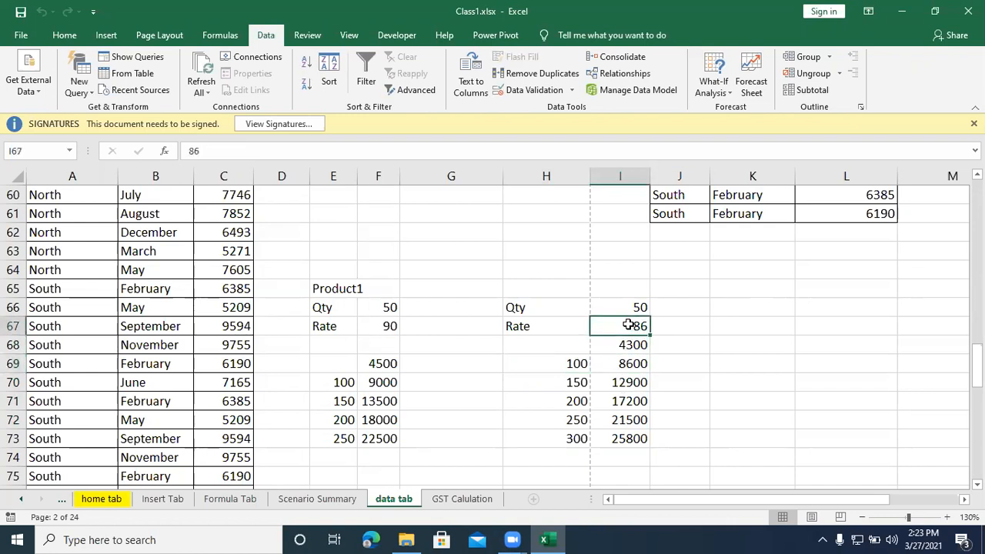
Step: Examine the data table formula in I70 and try a rate of 25 in I67
click(578, 382)
click(631, 380)
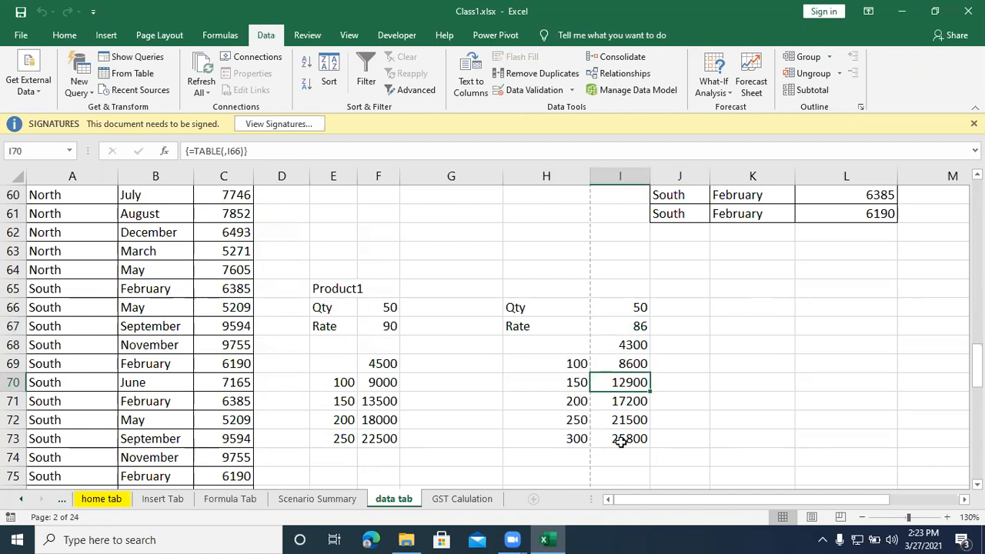
click(628, 328)
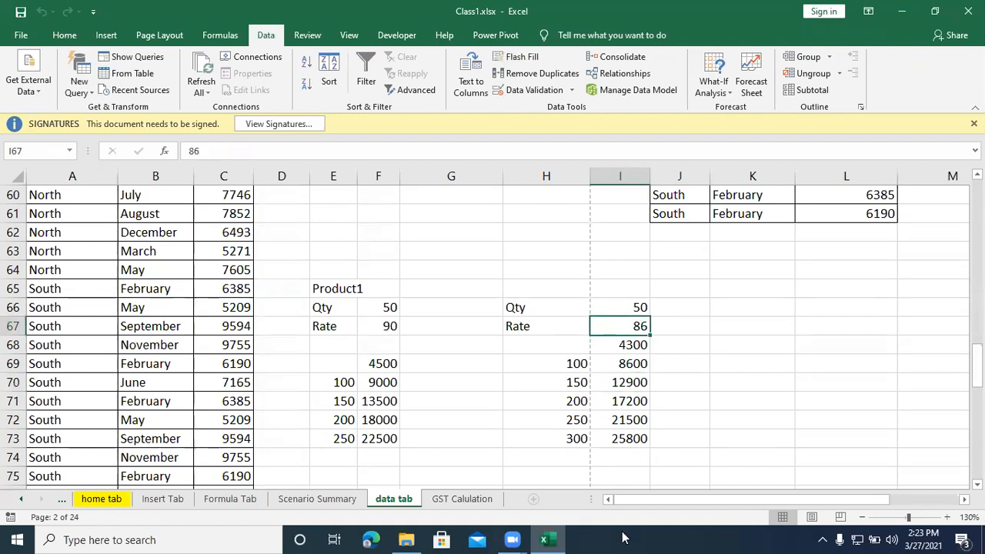
text(25)
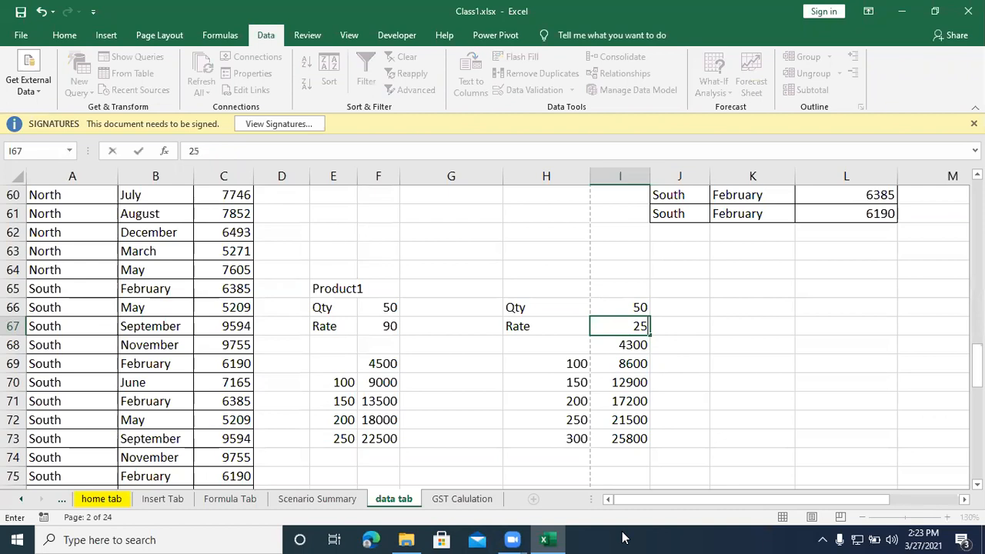
key(Return)
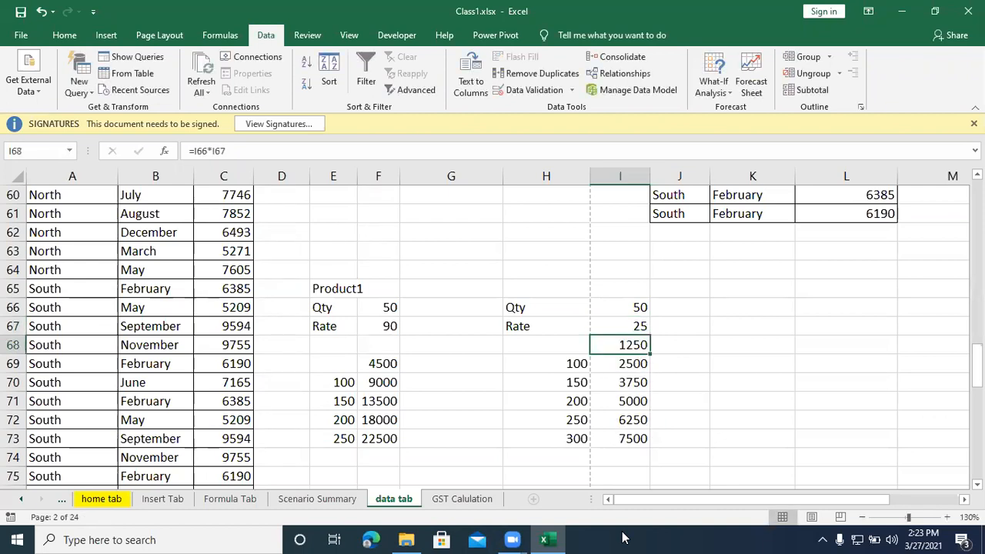
Step: Set the rate in I67 to 100
click(609, 328)
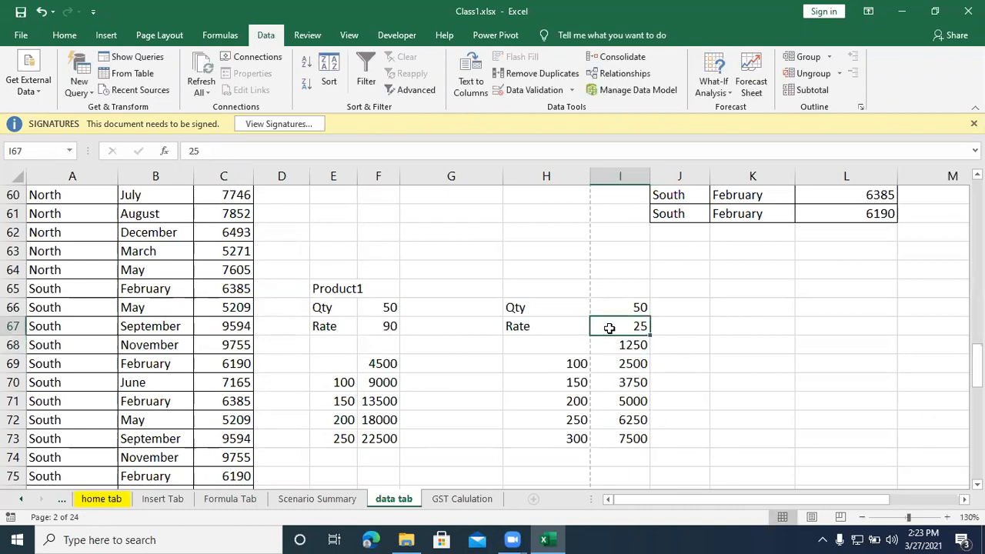
text(100)
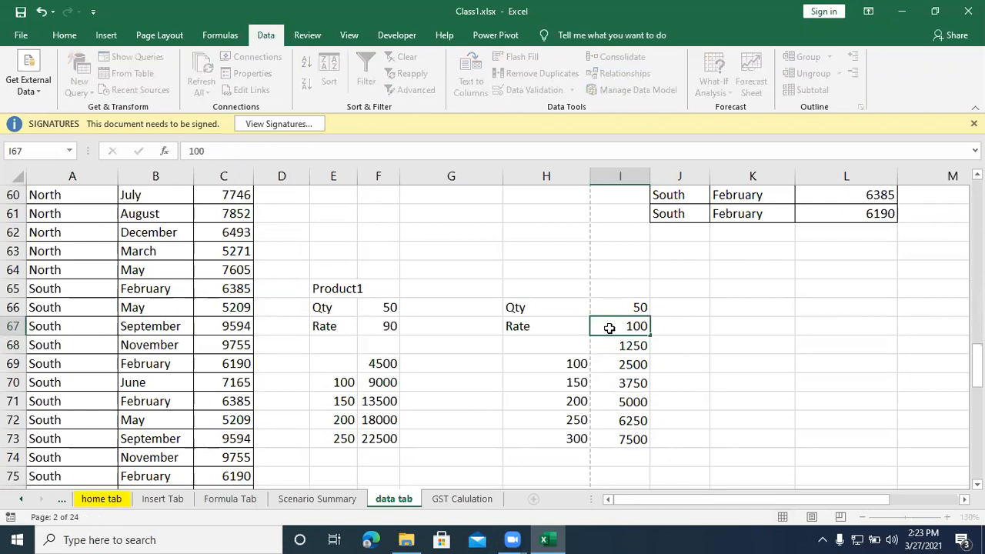
key(Return)
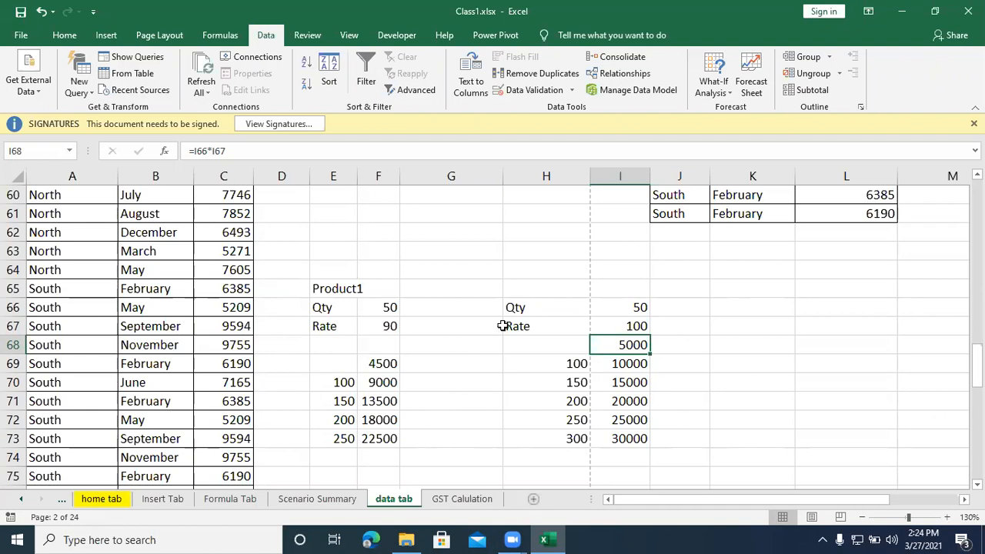
Step: Run a spelling check on the data tab sheet from E76 and continue it from the beginning of the sheet
click(532, 254)
scroll(505, 384, down, 3)
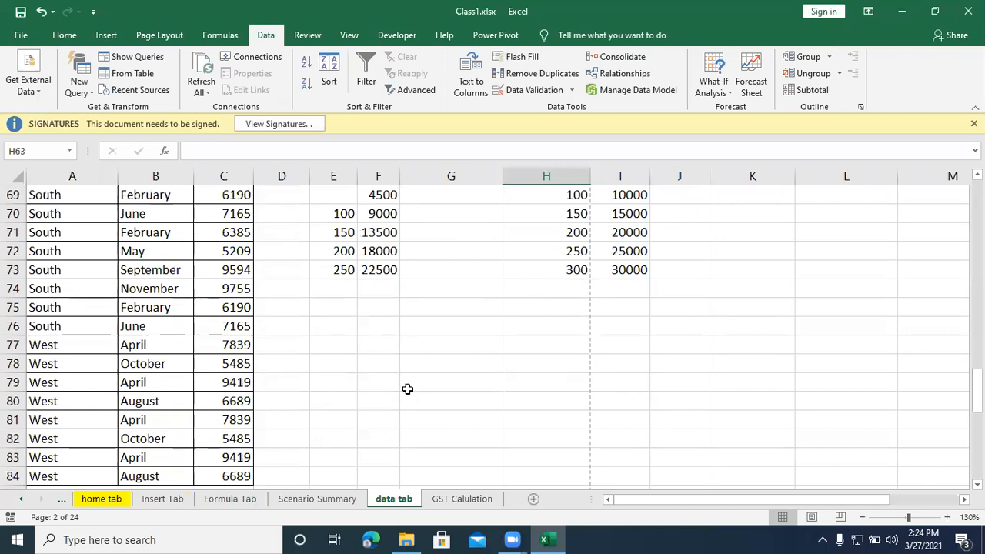
click(345, 326)
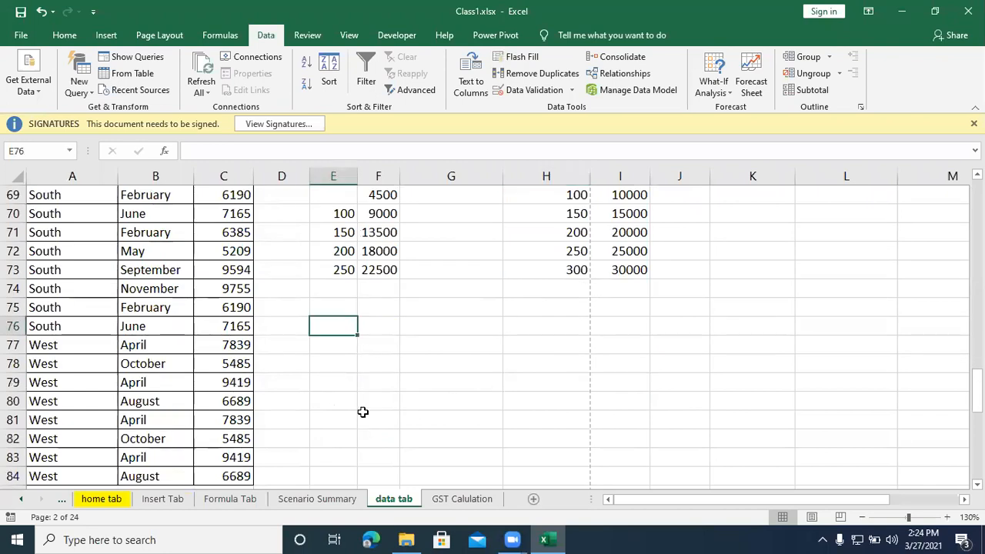
click(307, 36)
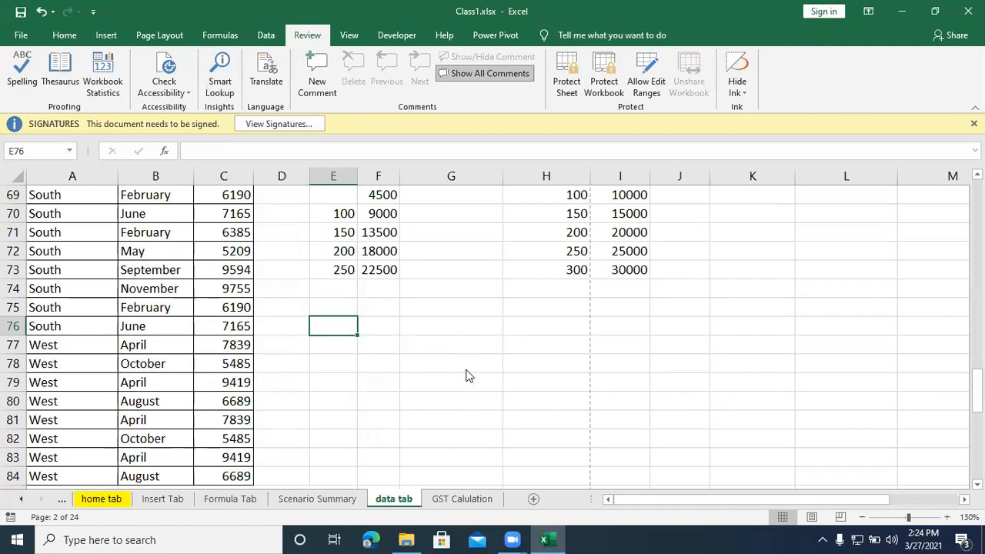
key(F7)
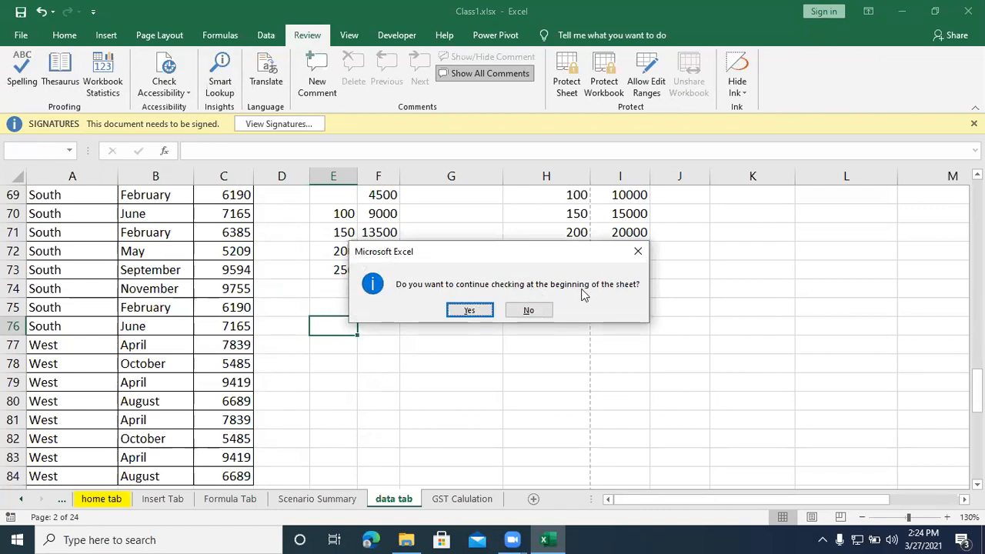
click(470, 310)
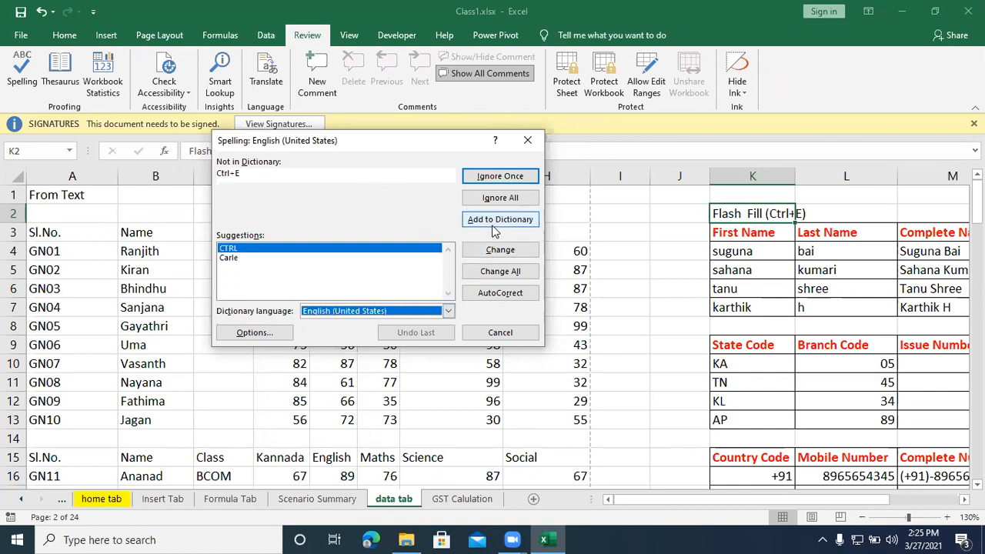
Step: Ignore all occurrences of Ctrl+E, Sl.No, Maths and the flagged names, and close the spelling check
click(502, 199)
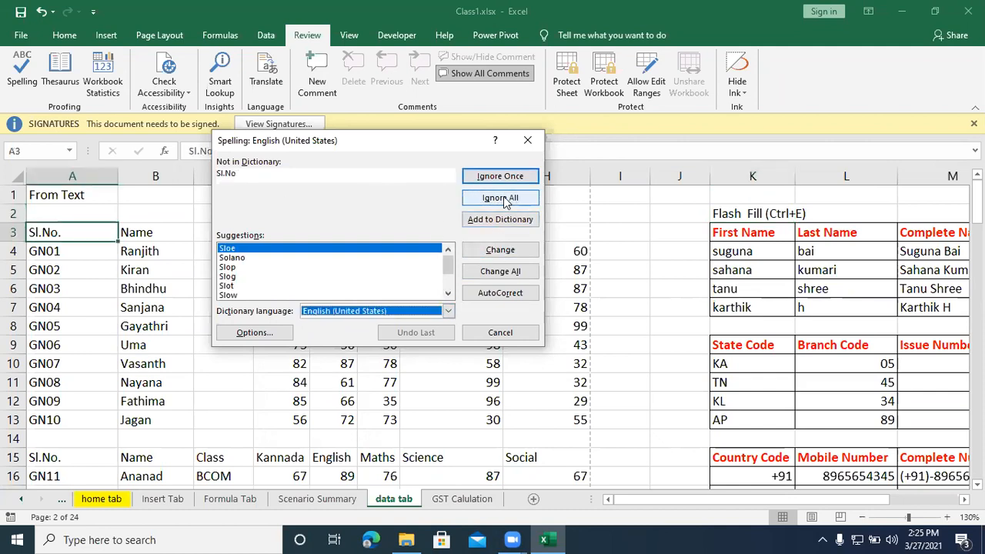
click(502, 198)
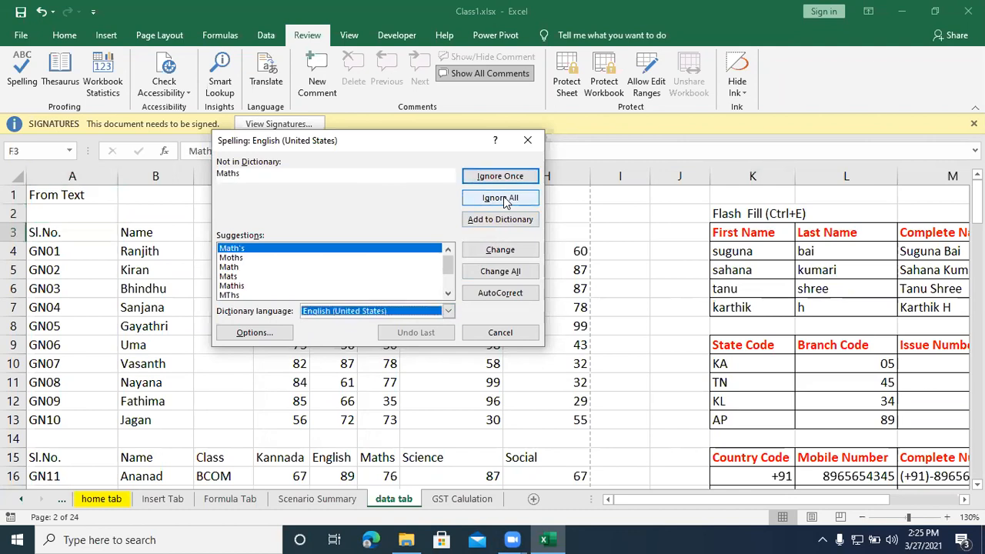
click(501, 198)
click(501, 198)
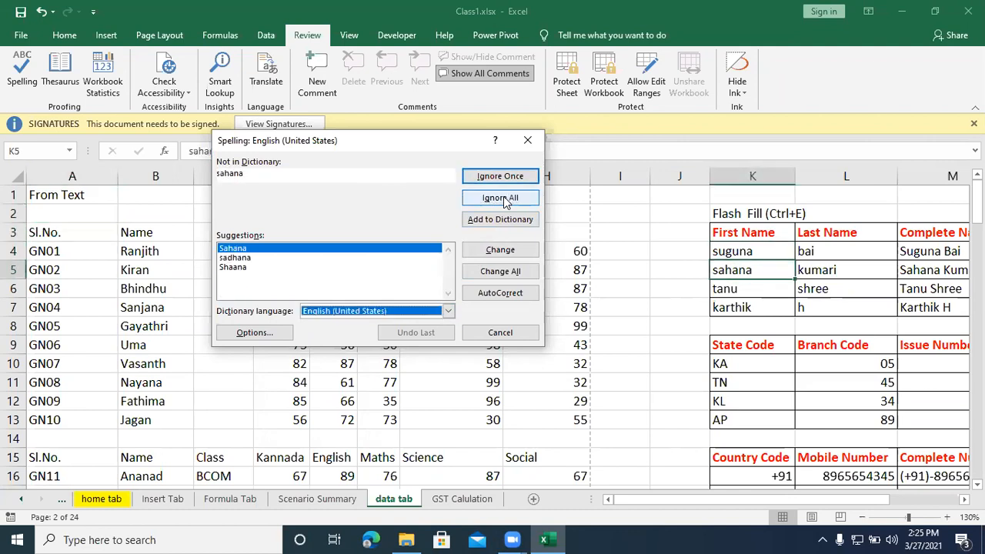
click(501, 198)
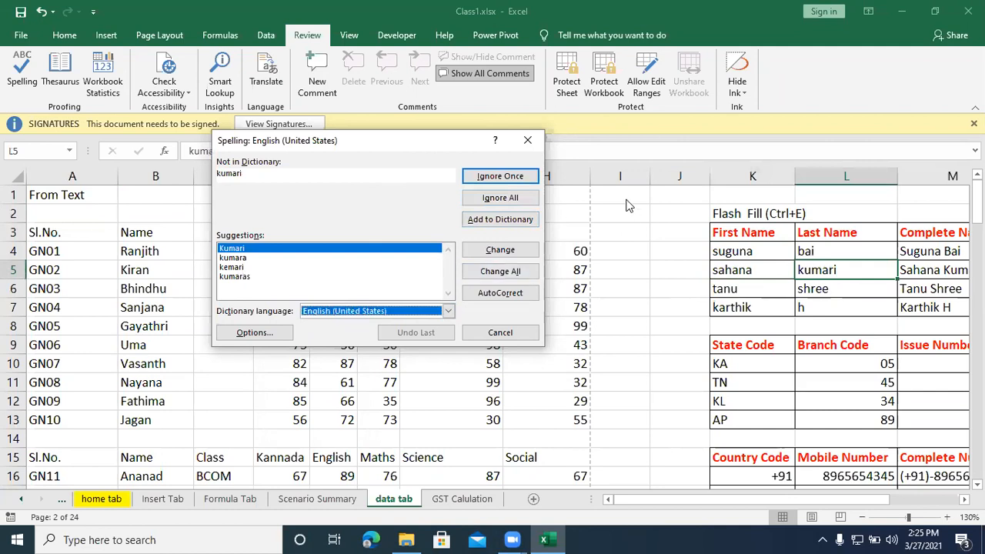
click(501, 198)
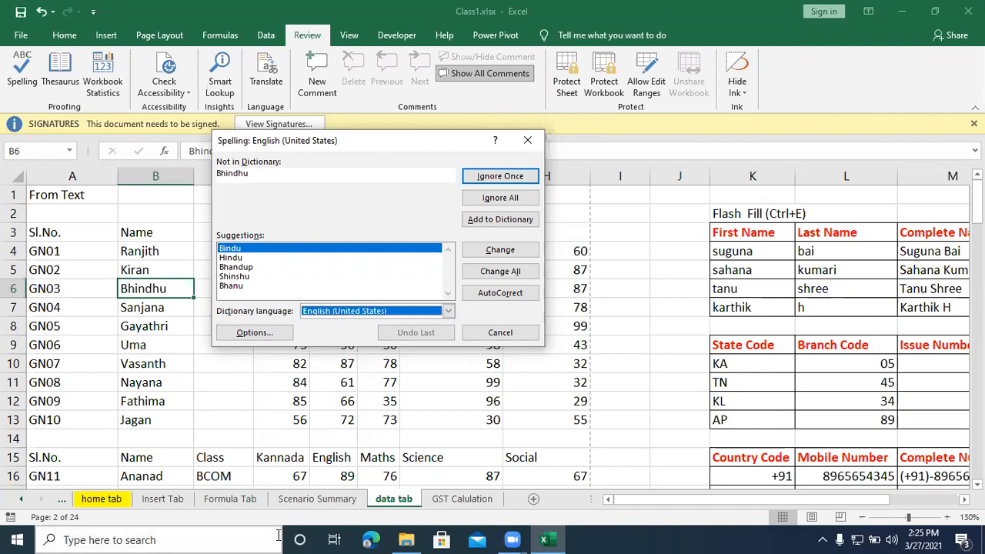
click(532, 141)
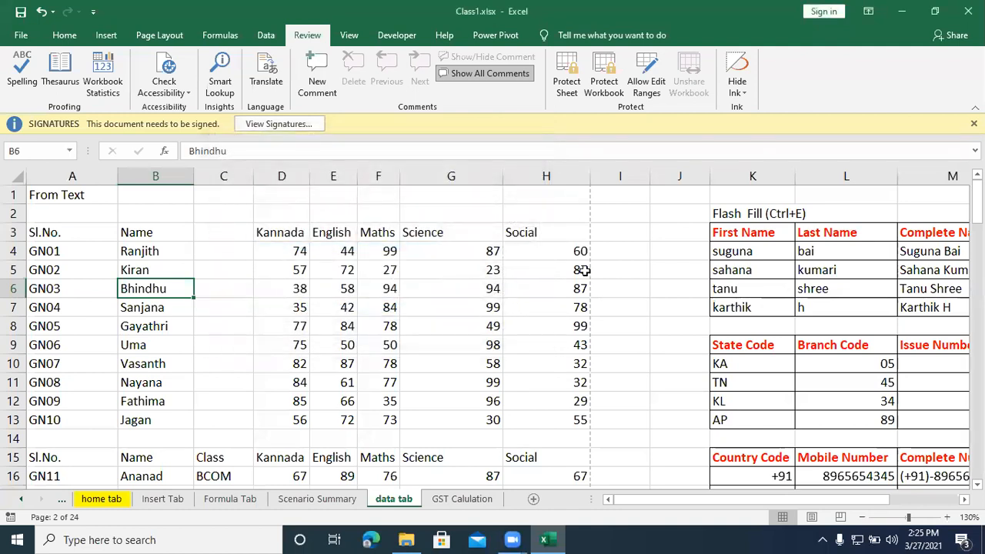
Step: Look up synonyms for the word Consolidation in K26 with the Thesaurus, and close the lookup
scroll(584, 270, down, 7)
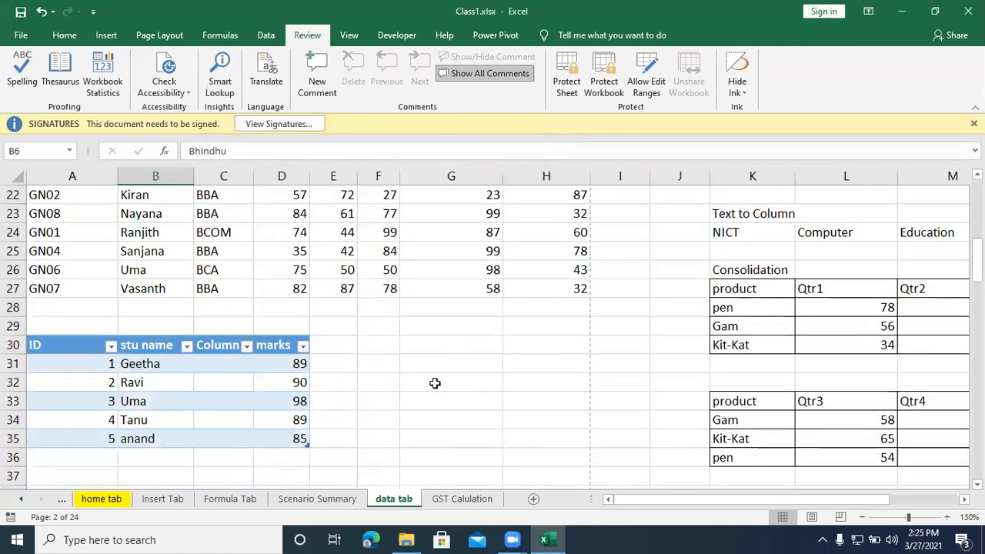
click(435, 383)
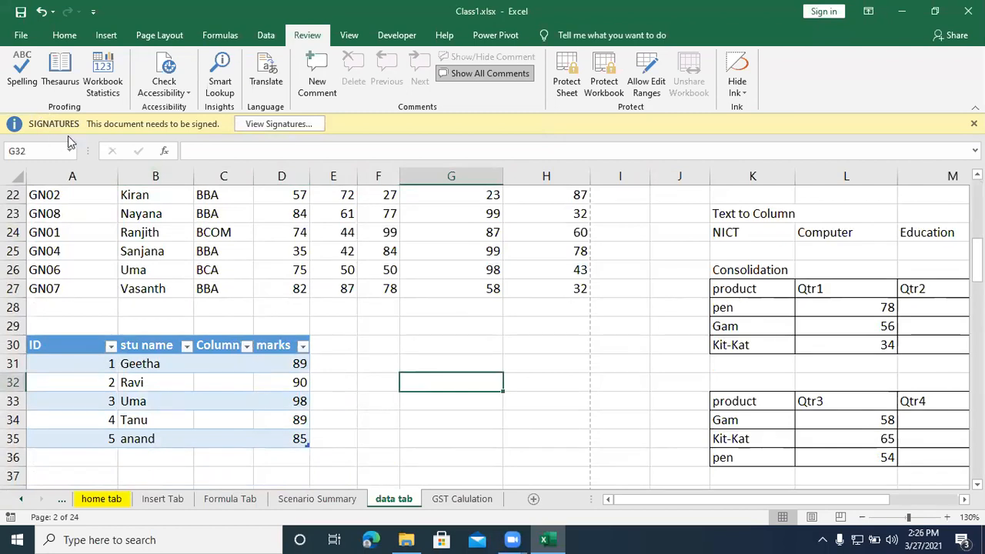
click(48, 85)
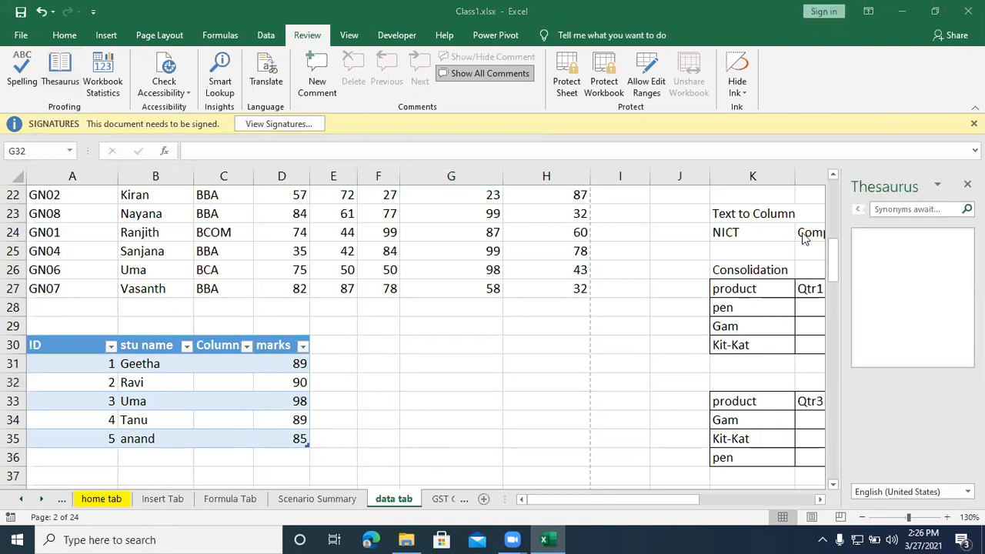
click(742, 269)
click(62, 77)
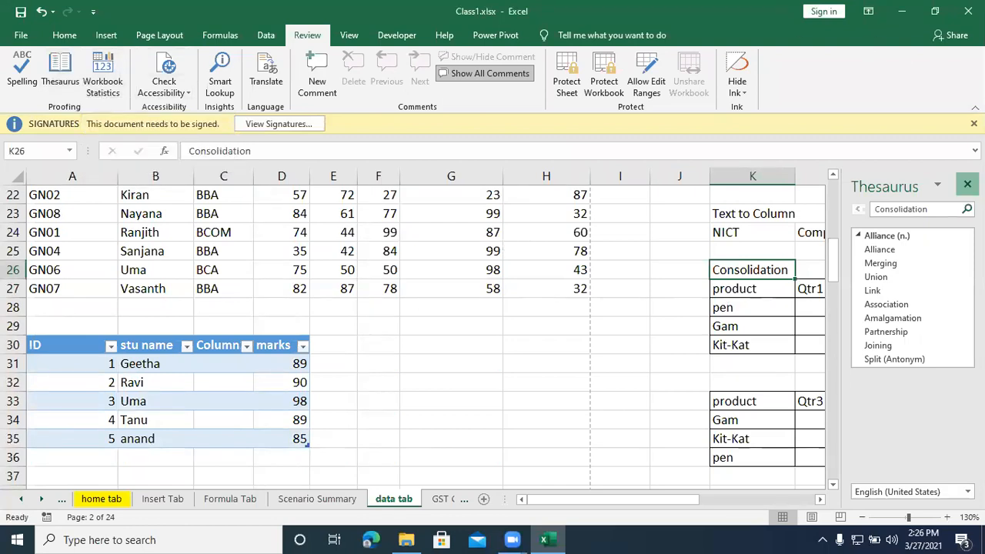
click(967, 184)
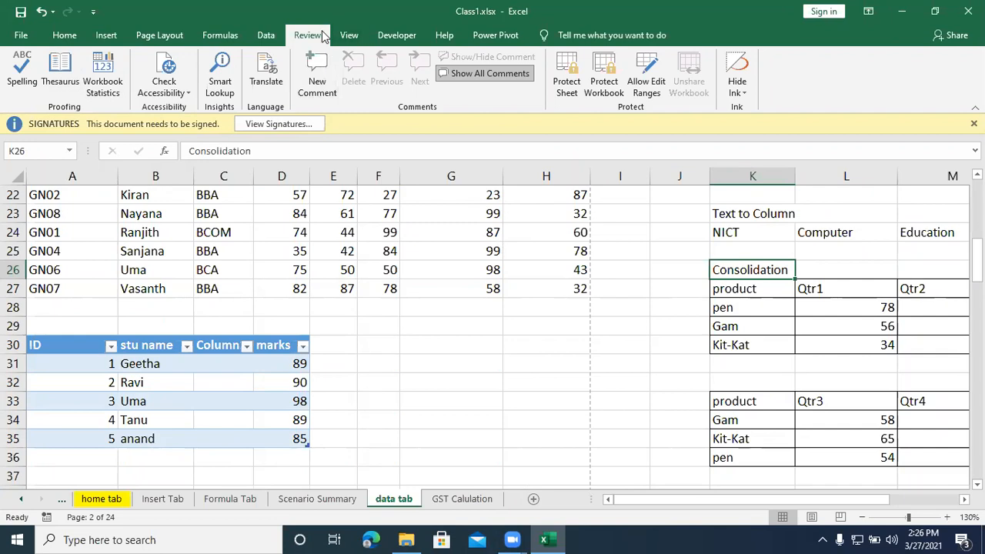
Step: Review the Workbook Statistics for the current sheet and the whole workbook, and close them
click(111, 73)
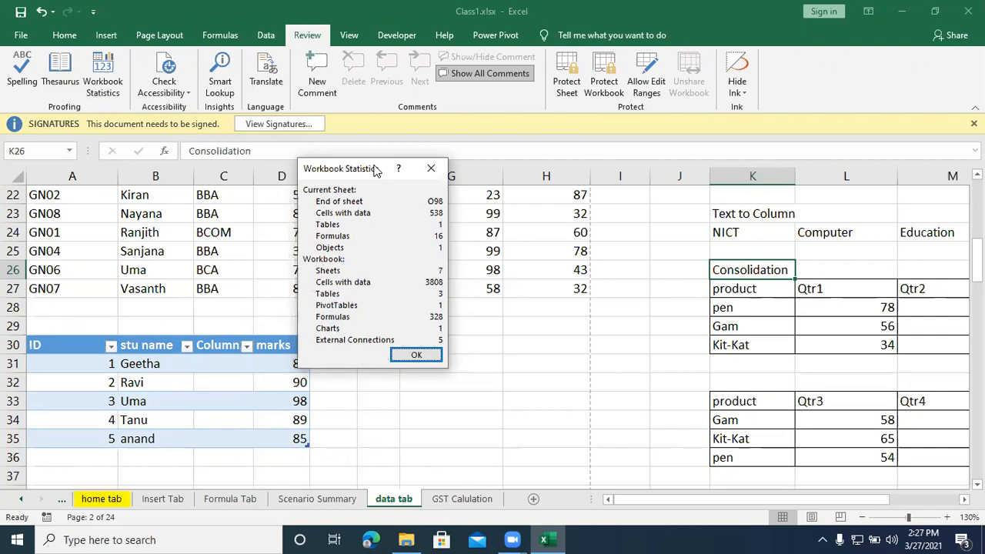
drag(385, 177, 666, 243)
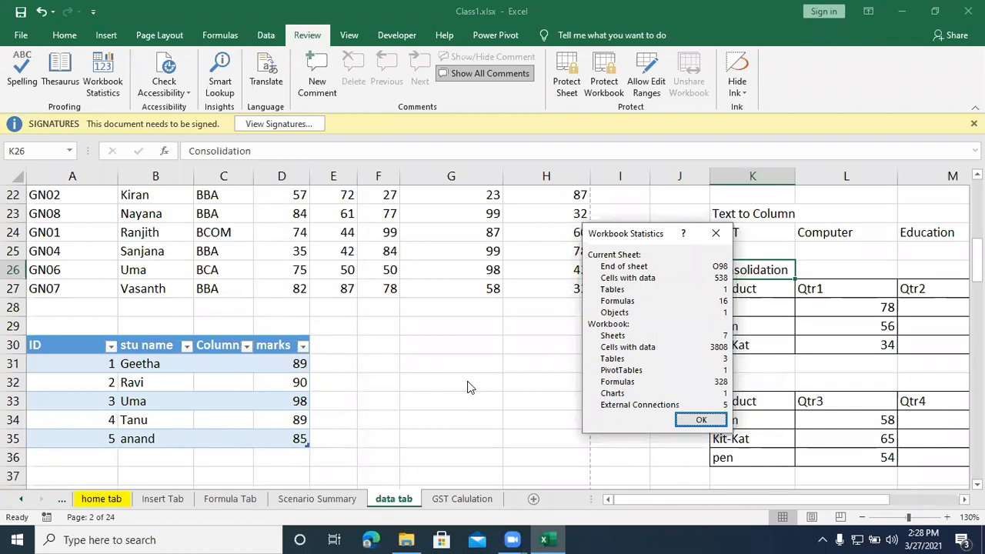
click(717, 235)
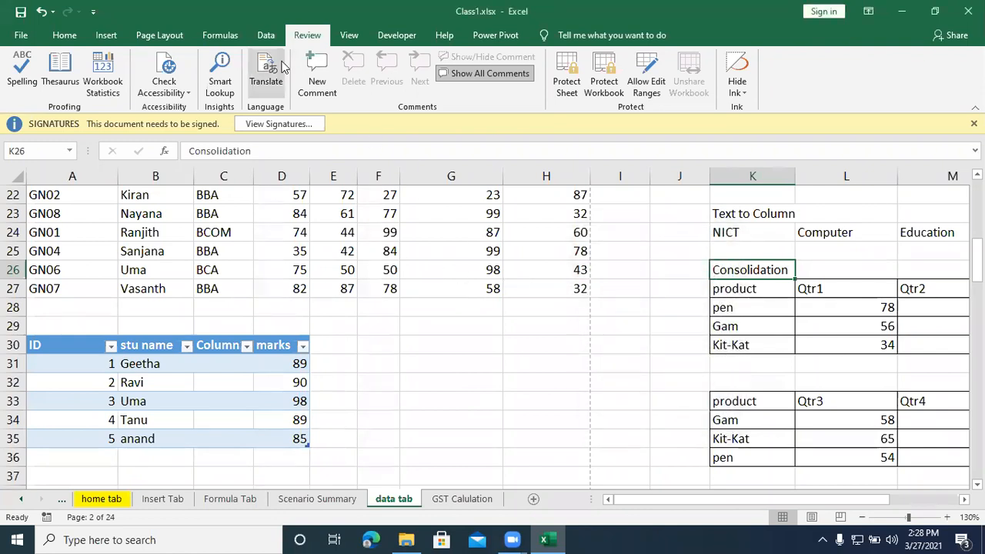
Step: Start a translation lookup for Consolidation in K26, allowing the online service, and view the available target languages
click(267, 83)
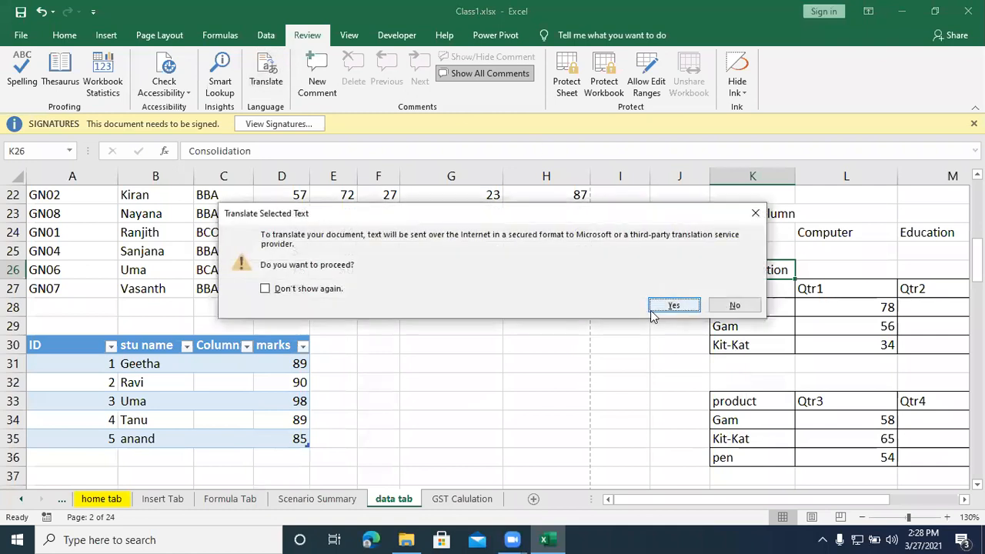
click(673, 302)
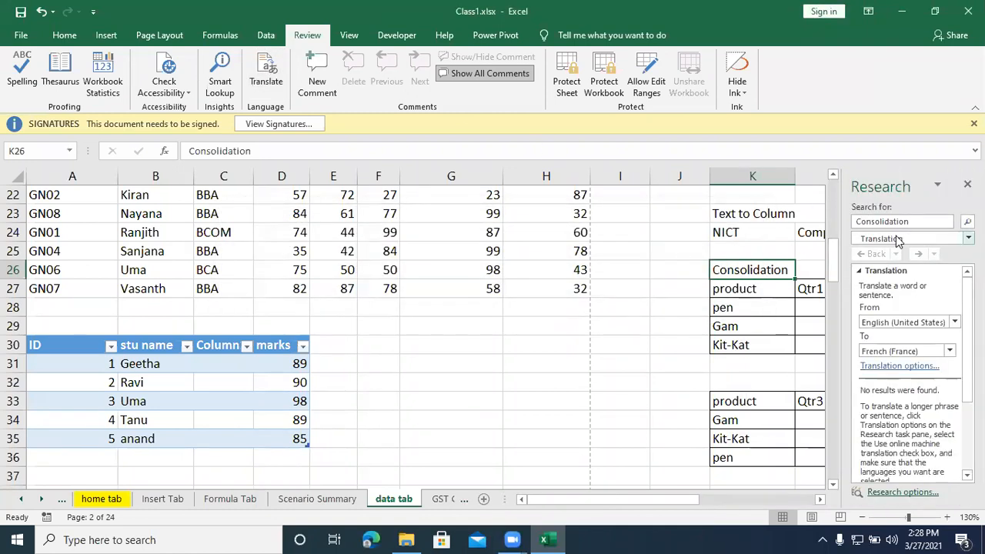
click(928, 350)
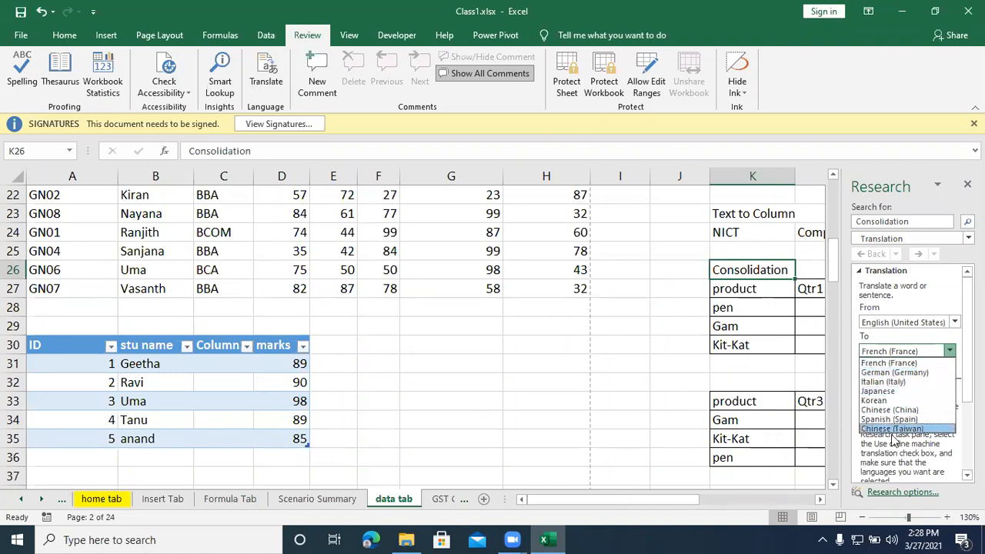
click(663, 347)
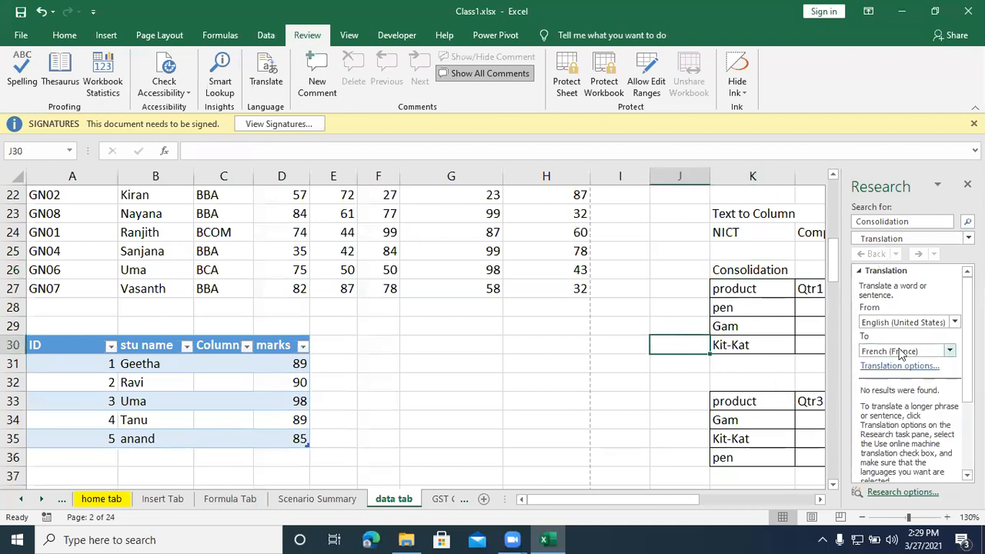
Step: Translate Consolidation from English (United States) to German (Germany) and read through the dictionary entry
click(896, 352)
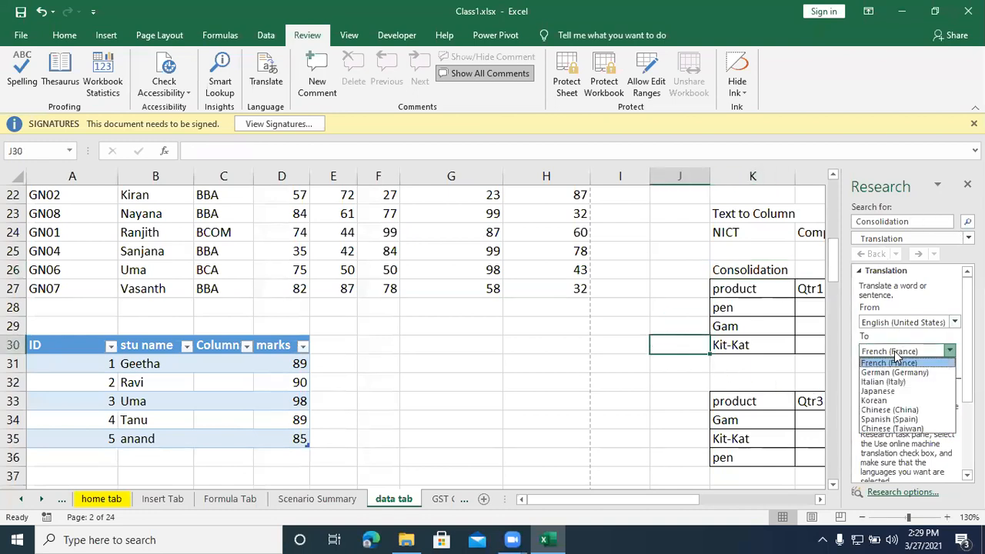
click(896, 373)
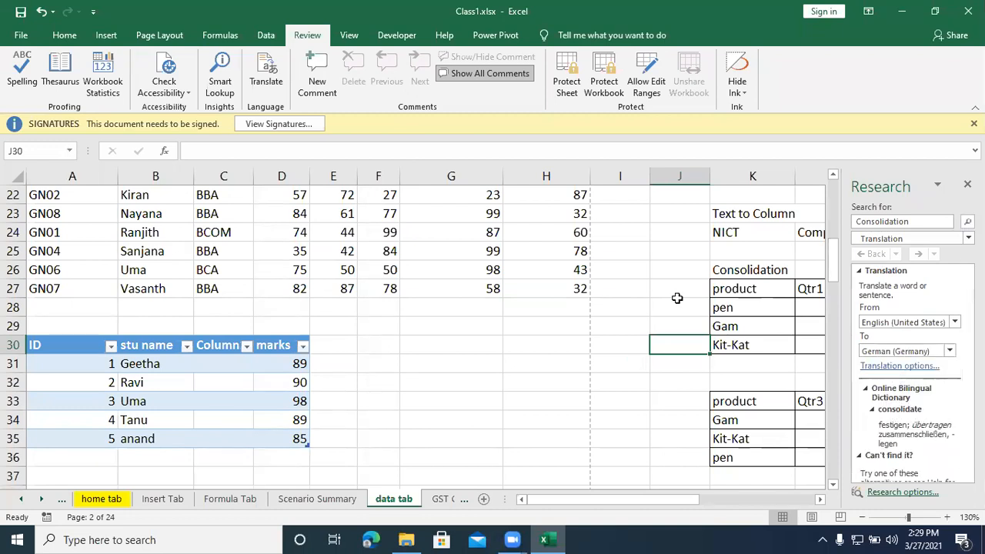
click(687, 269)
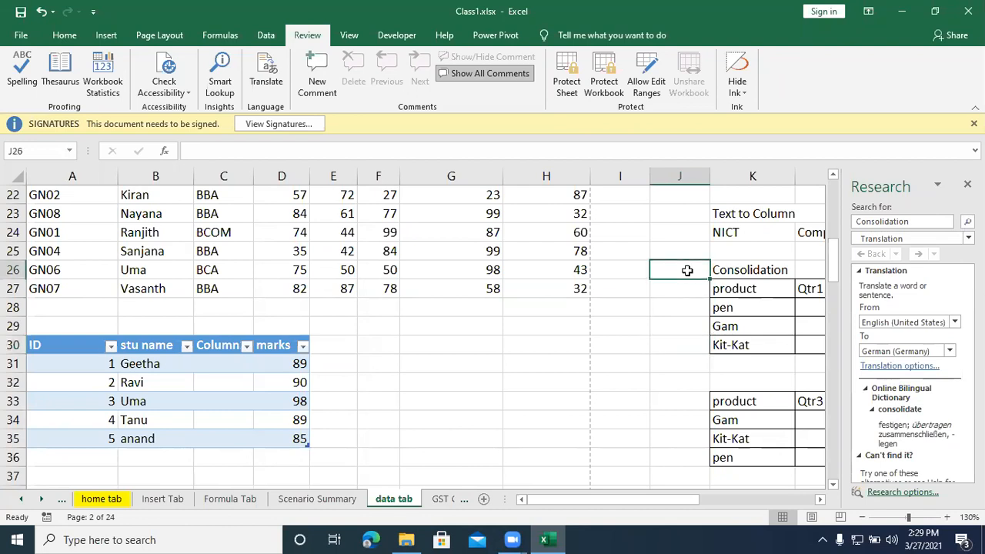
scroll(898, 416, down, 2)
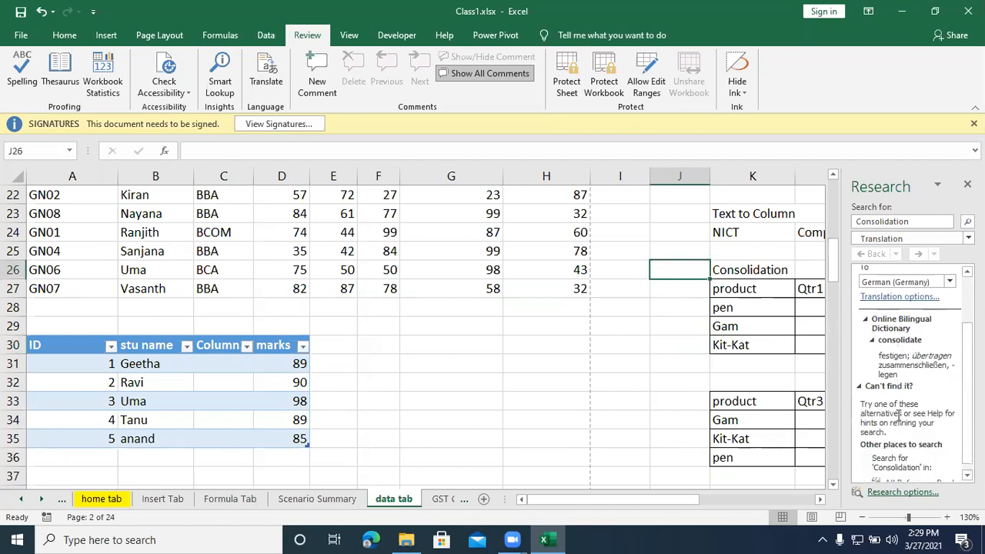
scroll(899, 415, up, 2)
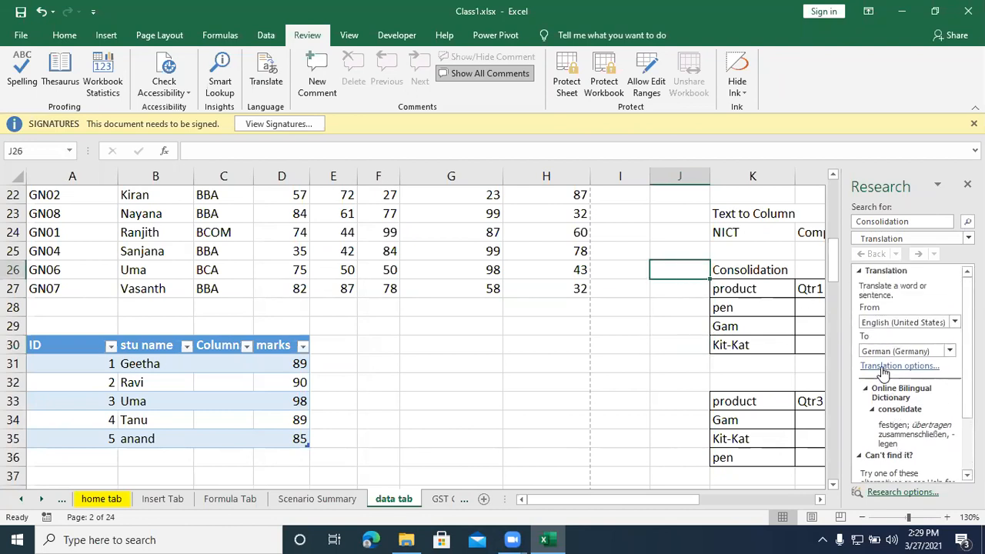
Step: Translate Consolidation from English (United States) to Hindi, insert the translation into J26, and close the research lookup
scroll(900, 396, down, 2)
scroll(900, 393, up, 2)
click(892, 352)
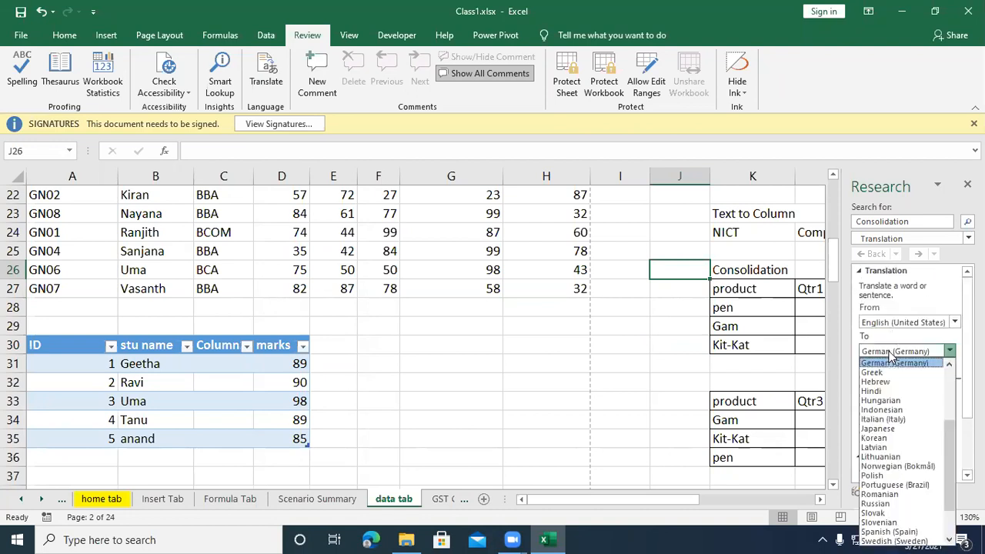
click(877, 391)
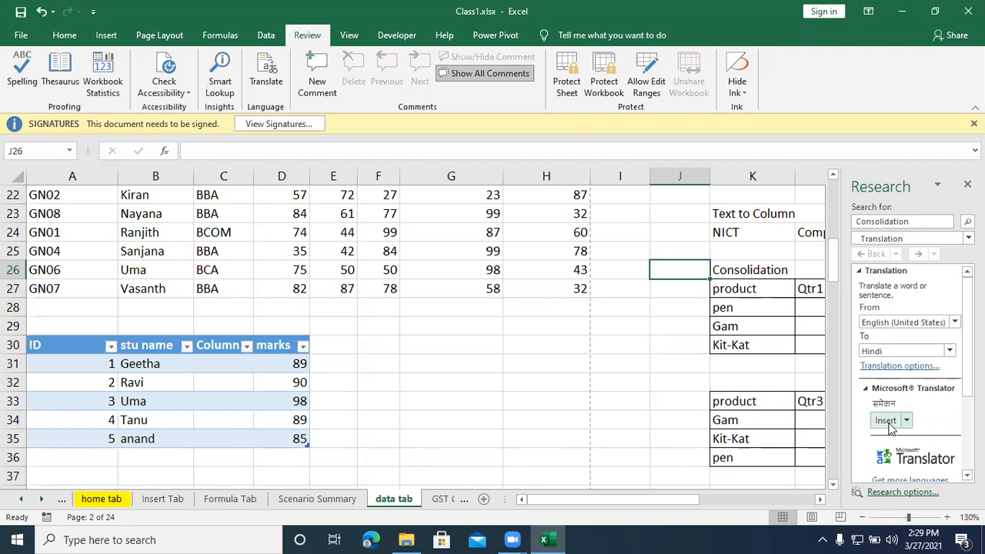
click(886, 420)
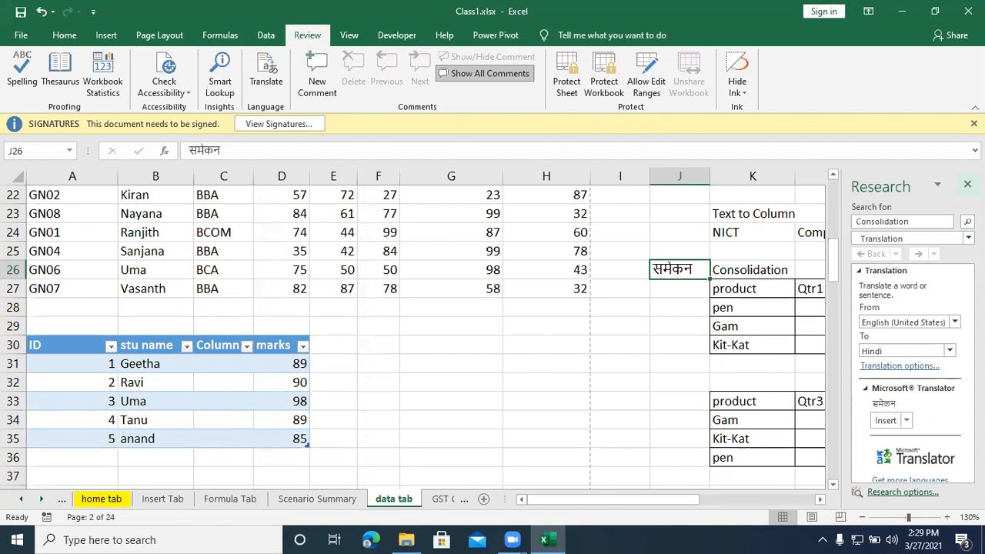
click(967, 184)
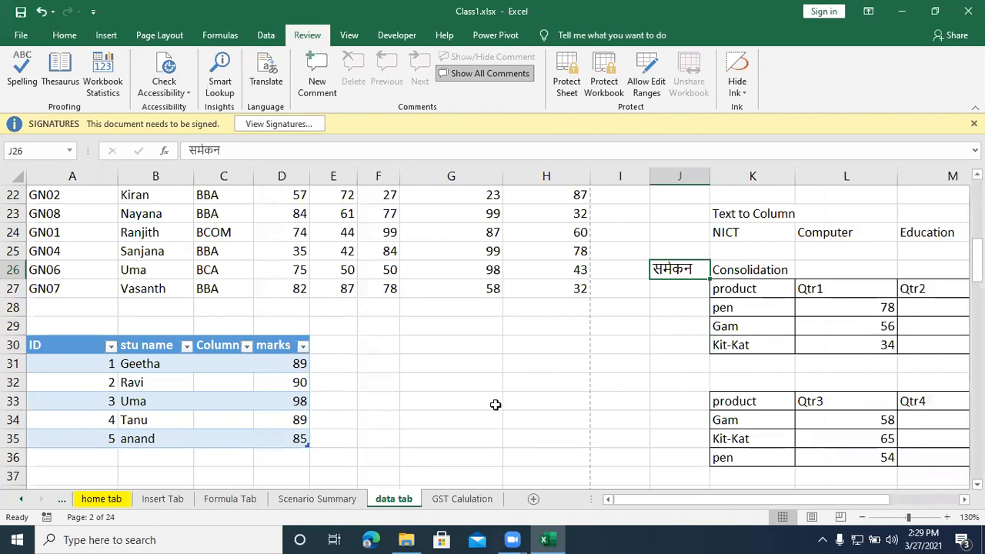
Step: Insert a new comment on cell G31 without adding any text to it
click(490, 339)
click(560, 338)
click(471, 371)
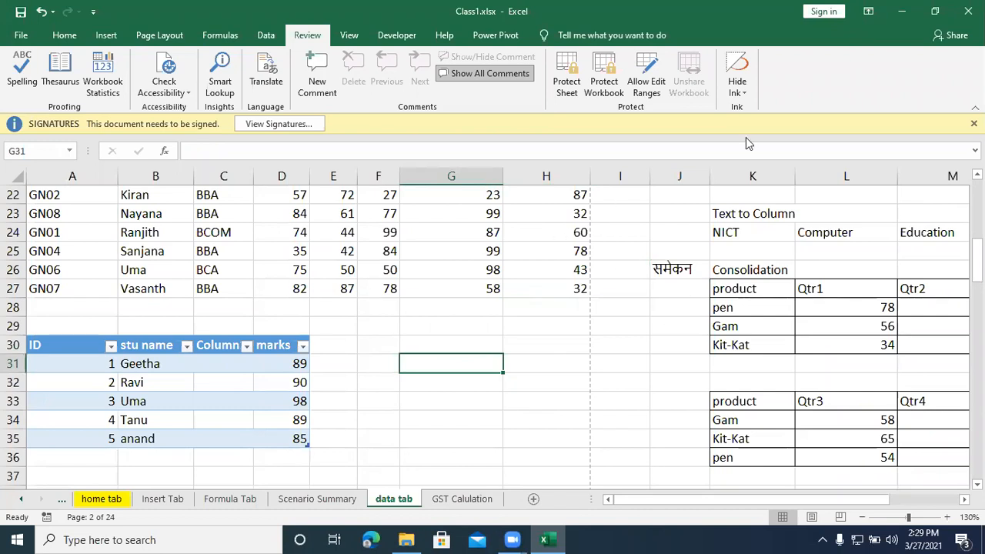
click(320, 80)
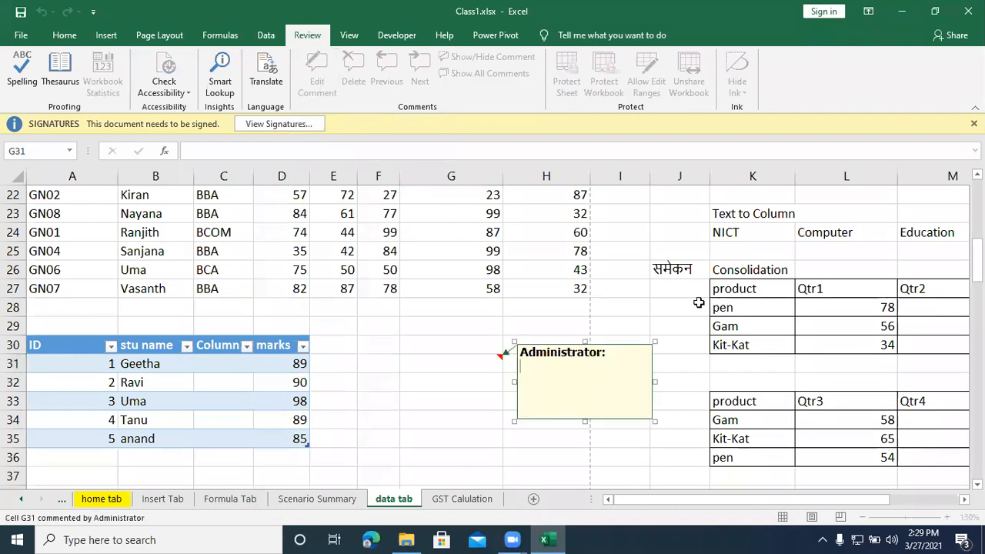
click(487, 358)
click(490, 326)
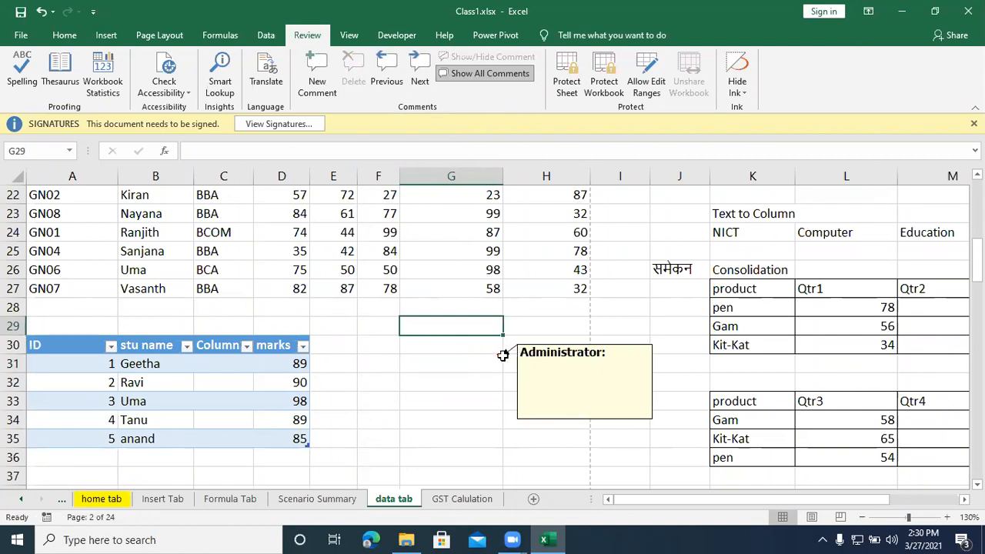
Step: Toggle the display of all comments off and on with G31 selected
click(479, 362)
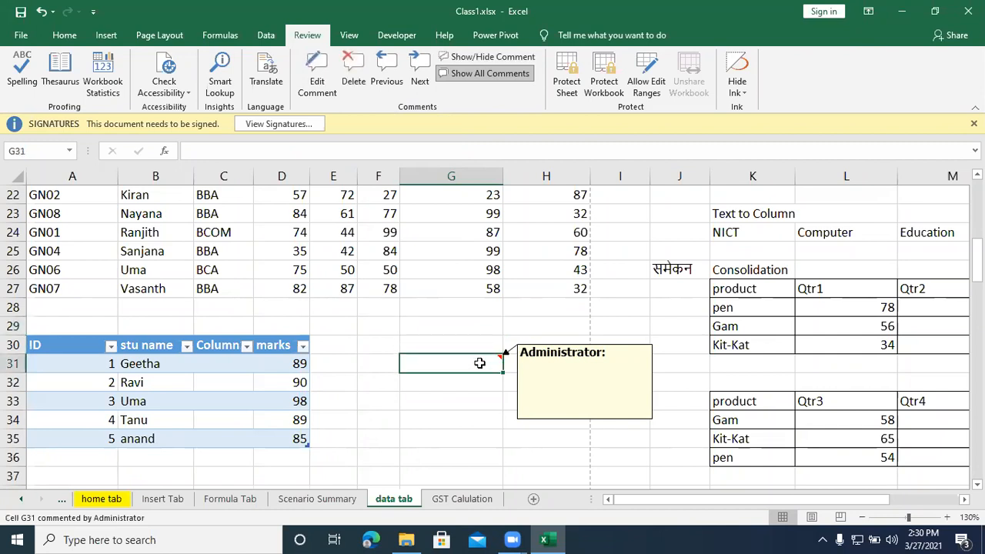
click(478, 74)
click(479, 74)
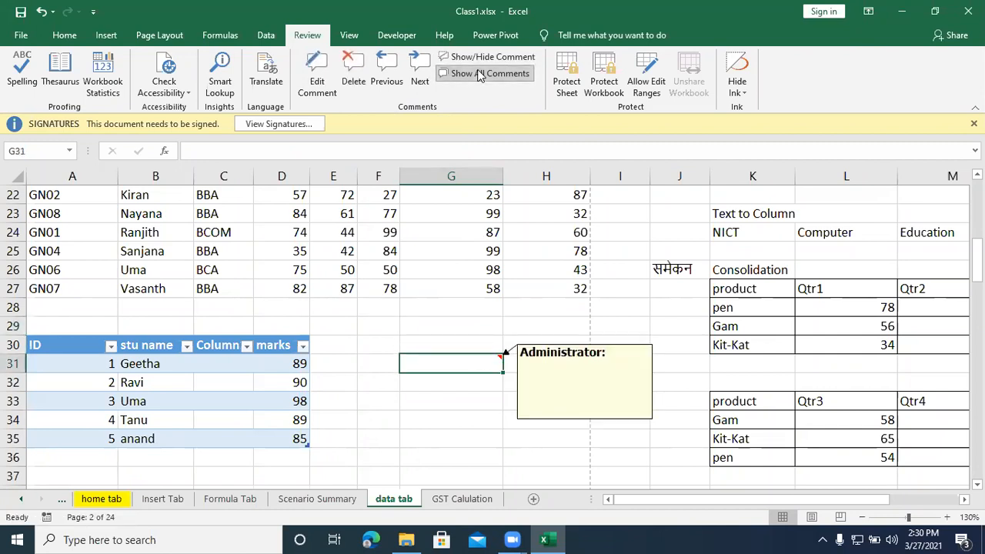
click(478, 74)
click(478, 74)
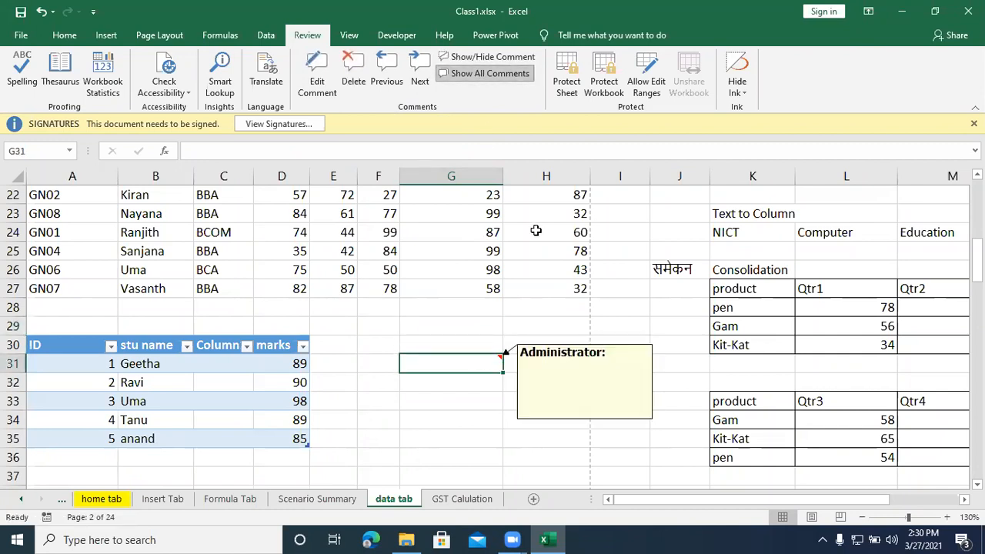
Step: Write the lines "xzfznjczxhxm,", "kjshdj" and "mhfdjfh" in the G31 comment
click(589, 358)
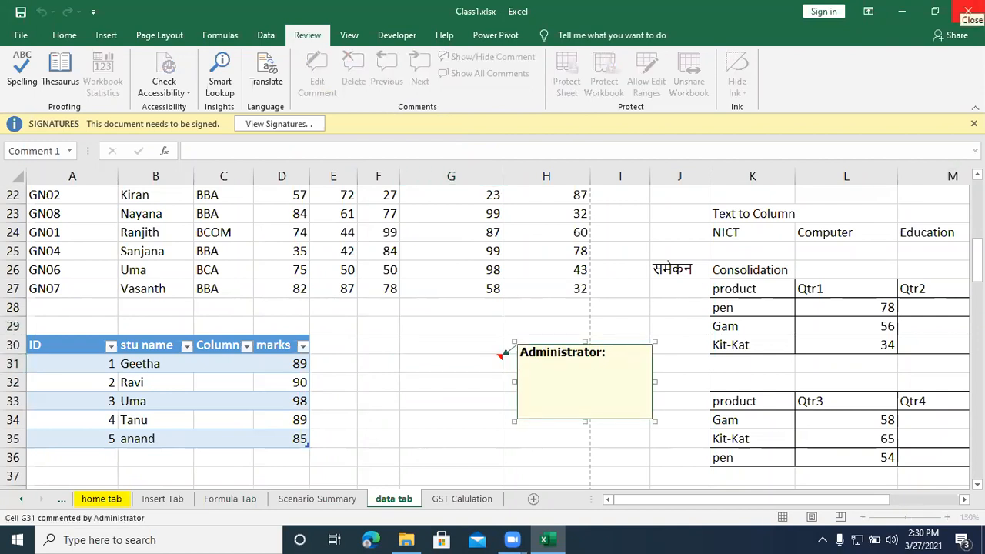
text(xzfznjczxhxm,)
key(Return)
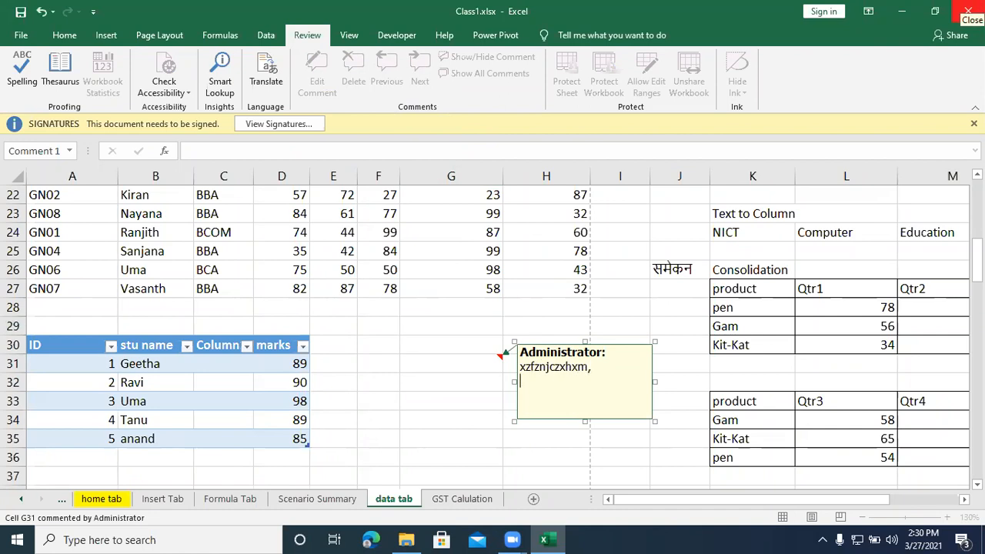
text(kjshdj)
key(Return)
text(mhfdjfh)
key(Return)
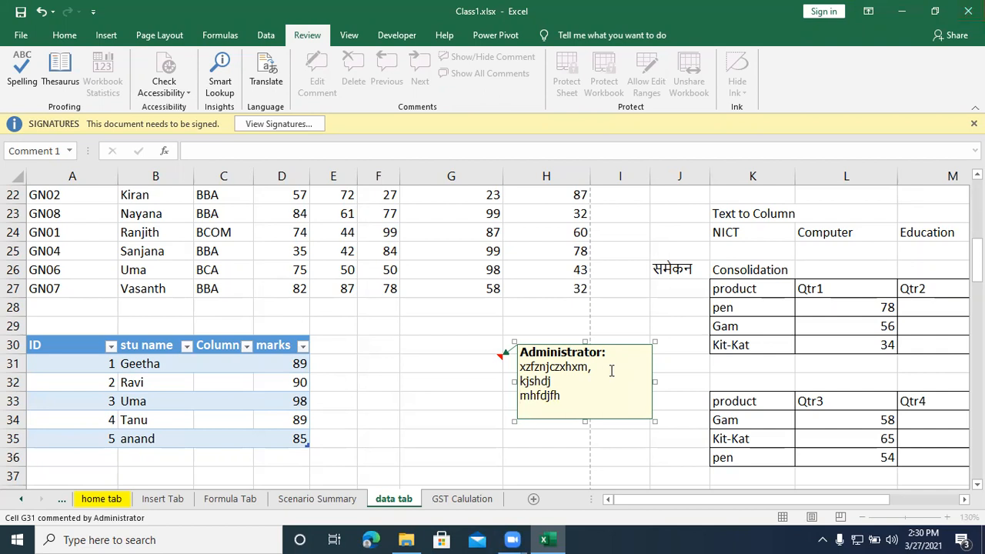
click(459, 334)
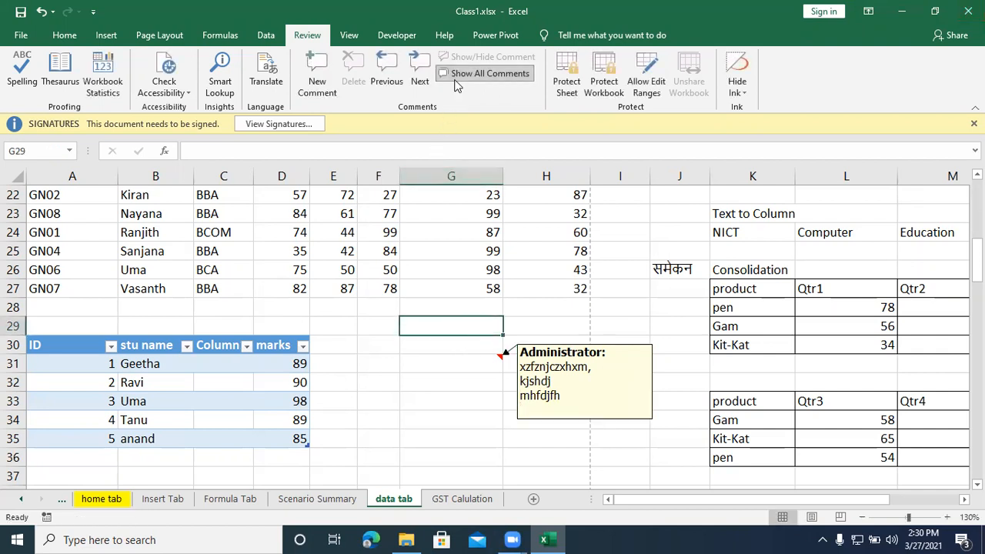
Step: Hide all comments and add a second comment reading "xffgfh" to cell G29
click(485, 73)
click(317, 73)
text(xffgfh)
drag(602, 412, 602, 406)
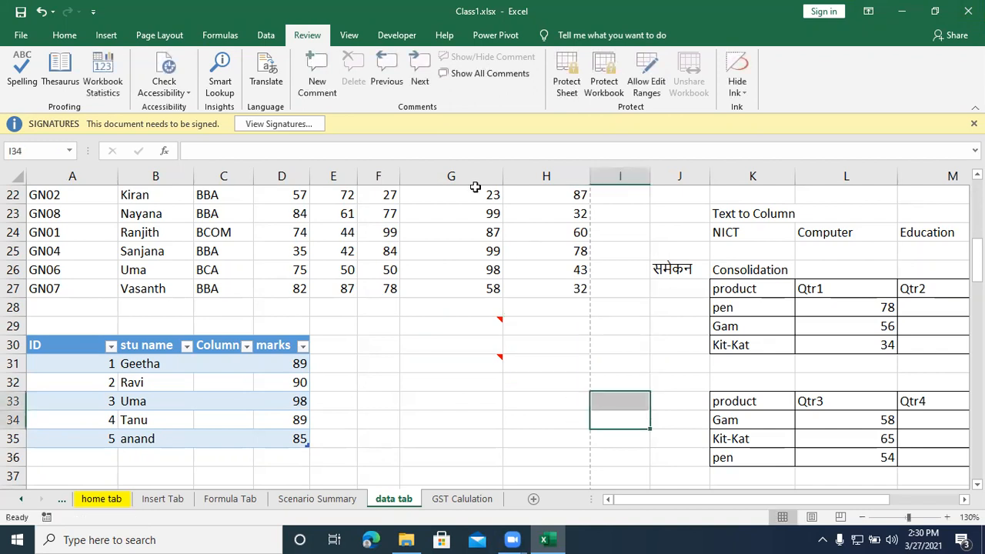
Step: Show and hide all comments, and step backward and forward through the comments on G29 and G31
click(442, 80)
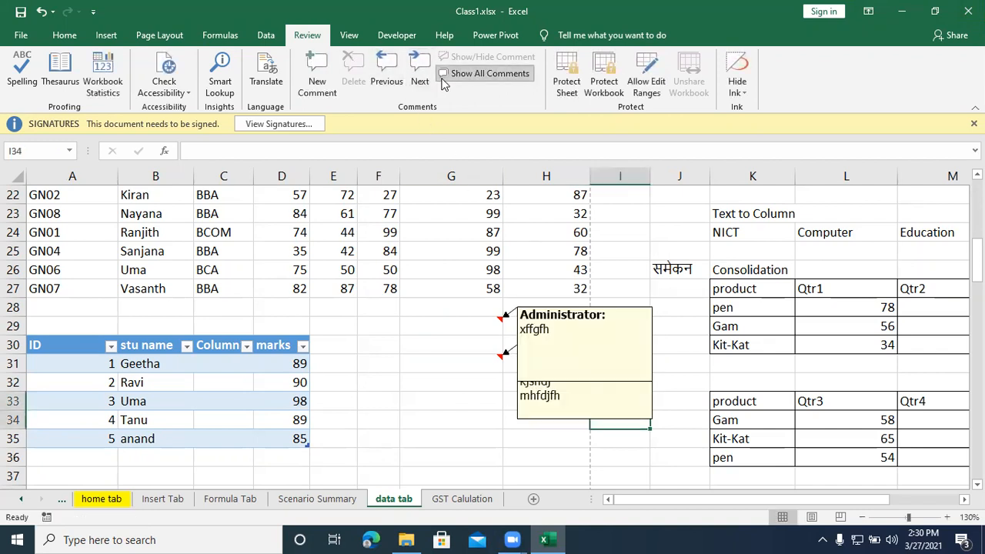
click(444, 80)
click(388, 81)
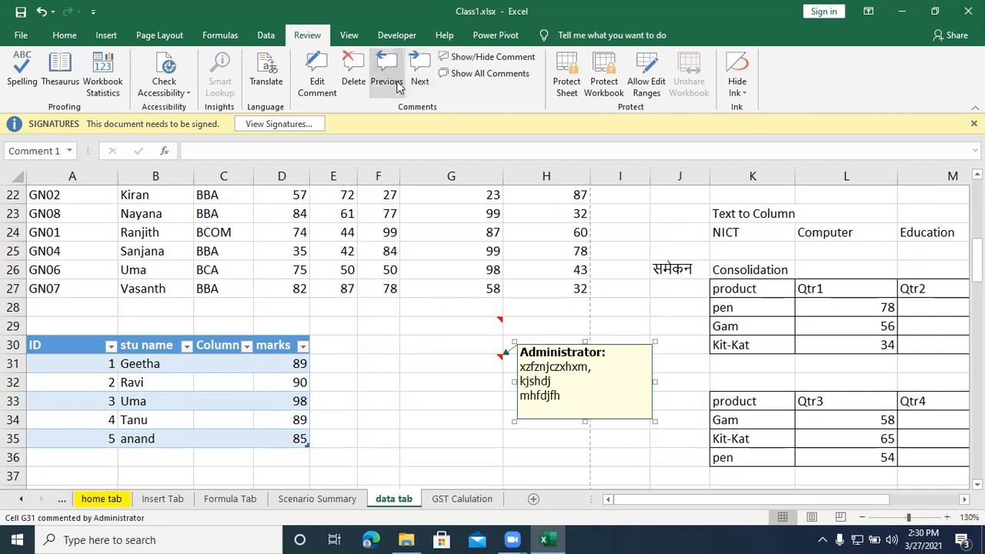
click(392, 84)
click(419, 81)
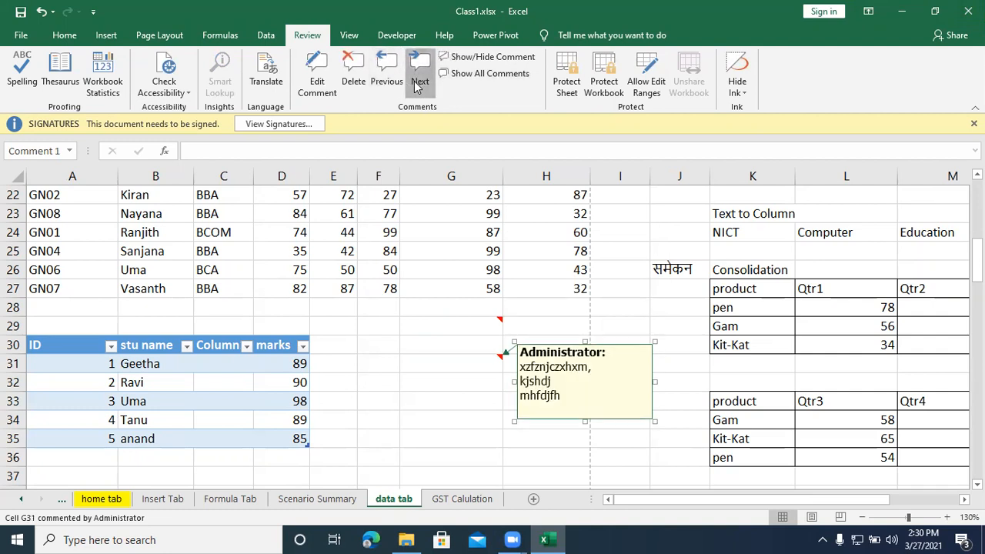
click(419, 81)
click(468, 310)
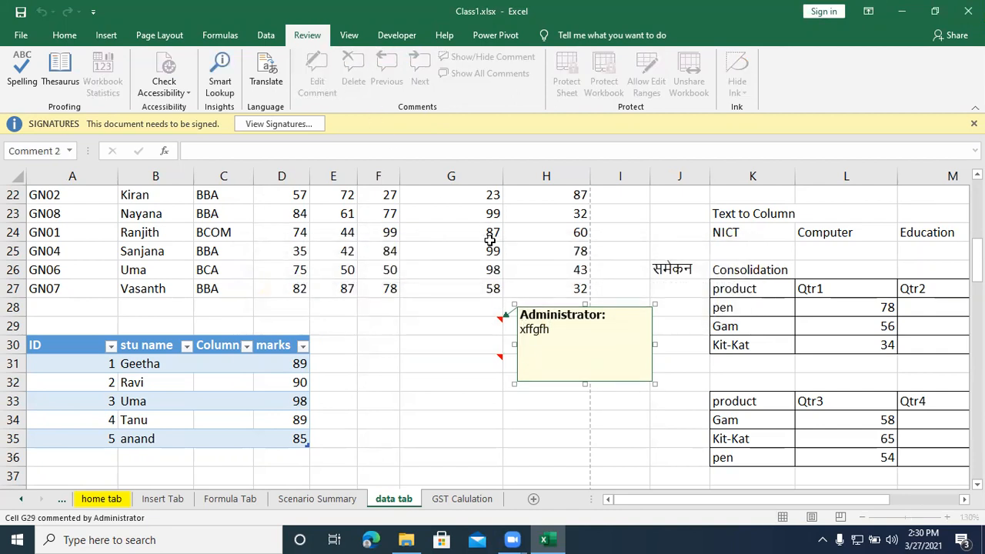
Step: Delete the comments on cells G29 and G31
click(472, 358)
click(492, 320)
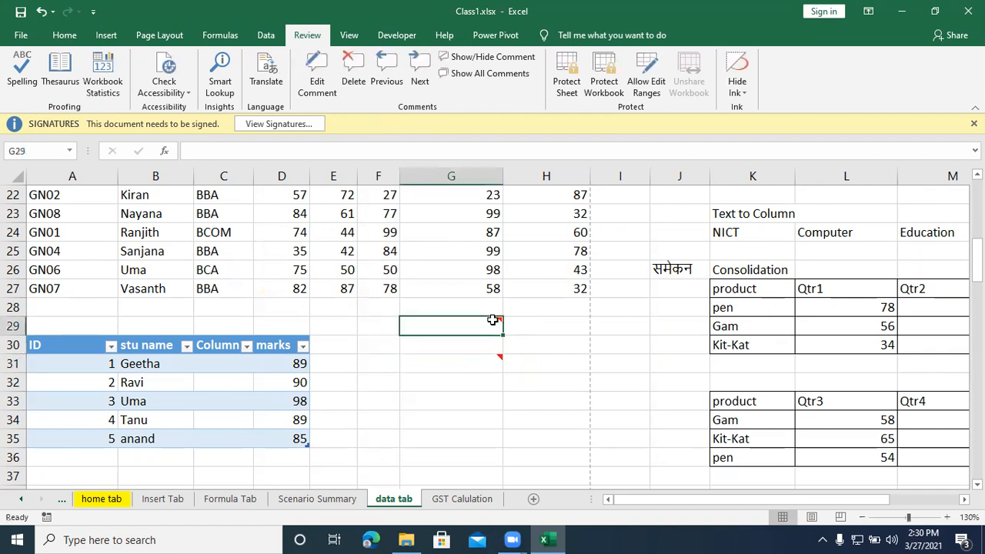
click(353, 68)
click(485, 352)
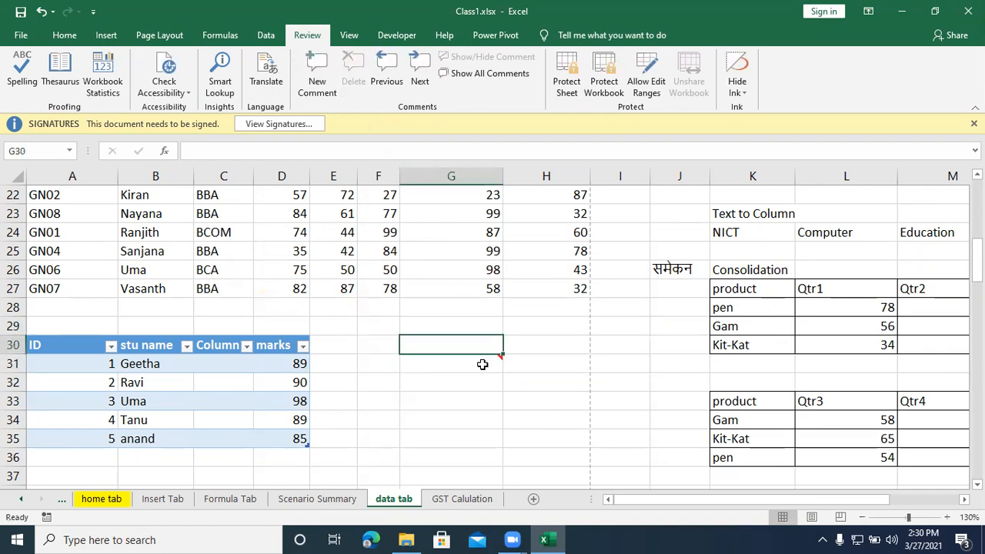
click(483, 362)
click(354, 58)
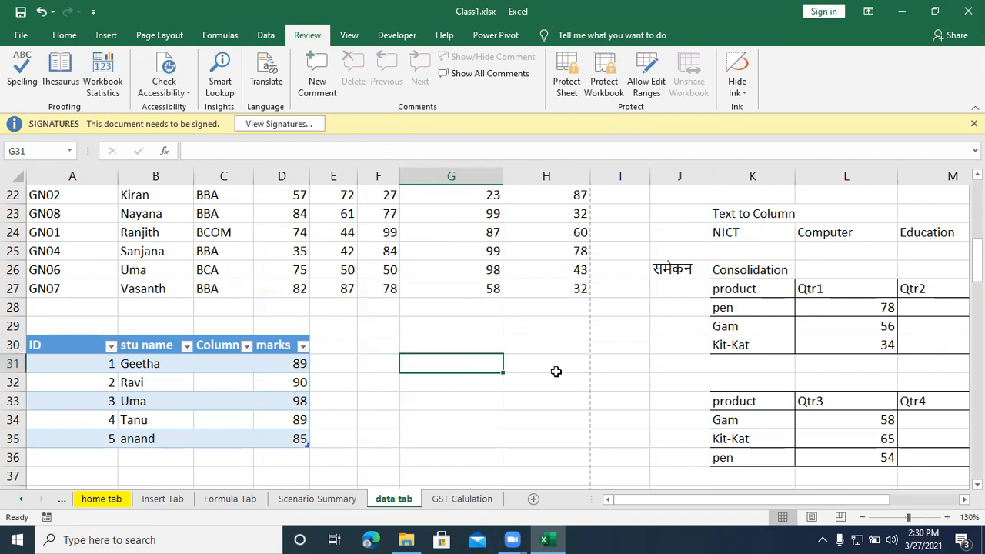
drag(554, 374, 553, 361)
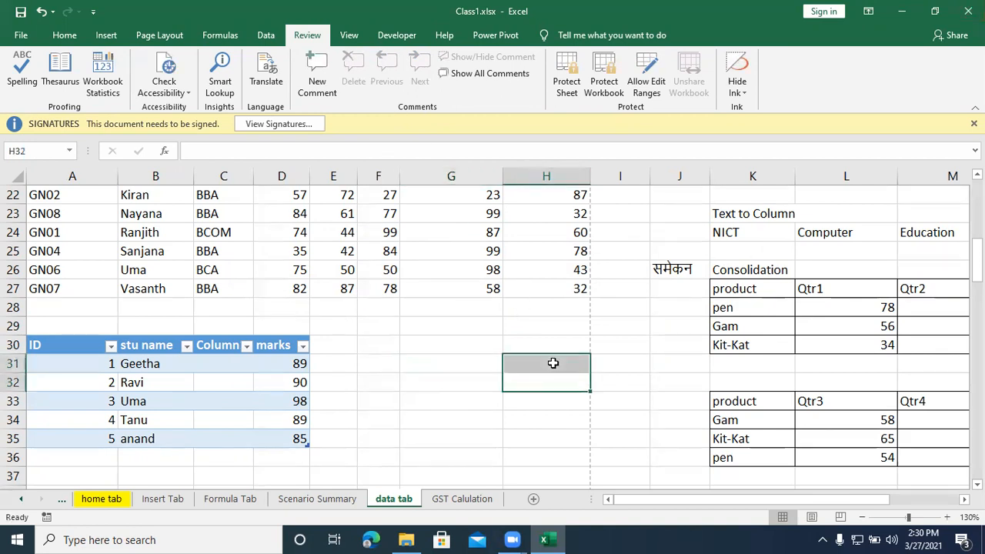
click(632, 358)
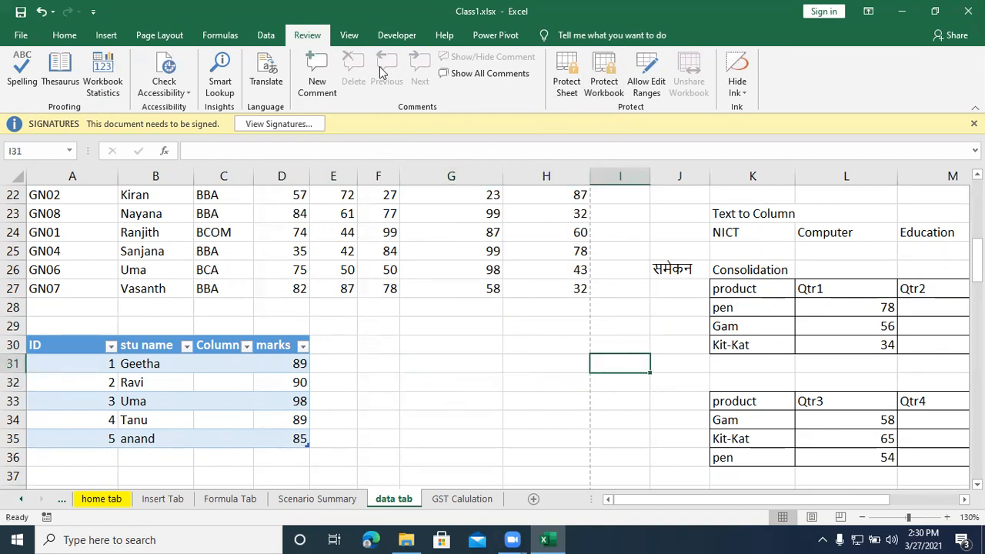
Step: View the data tab sheet in Normal view and in Page Layout view
click(346, 37)
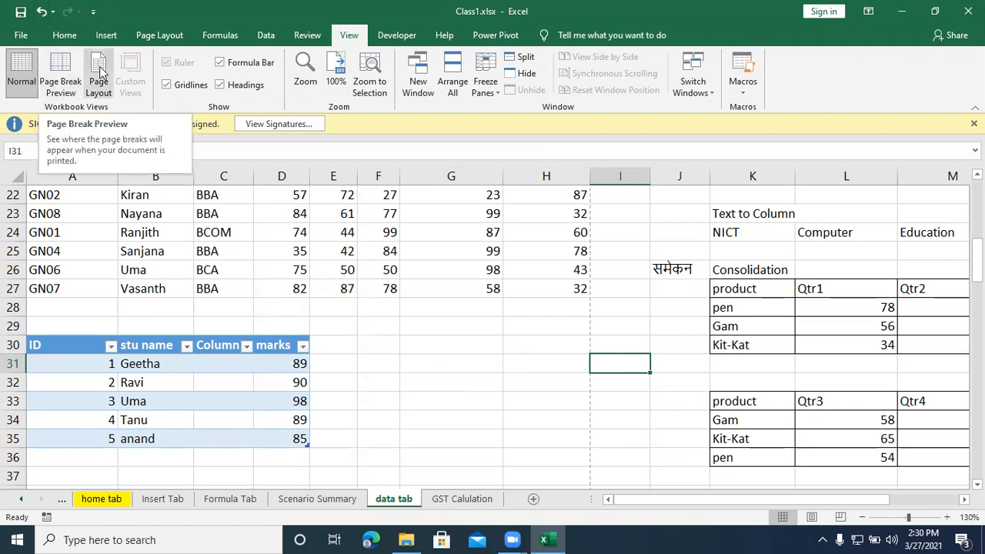
click(23, 89)
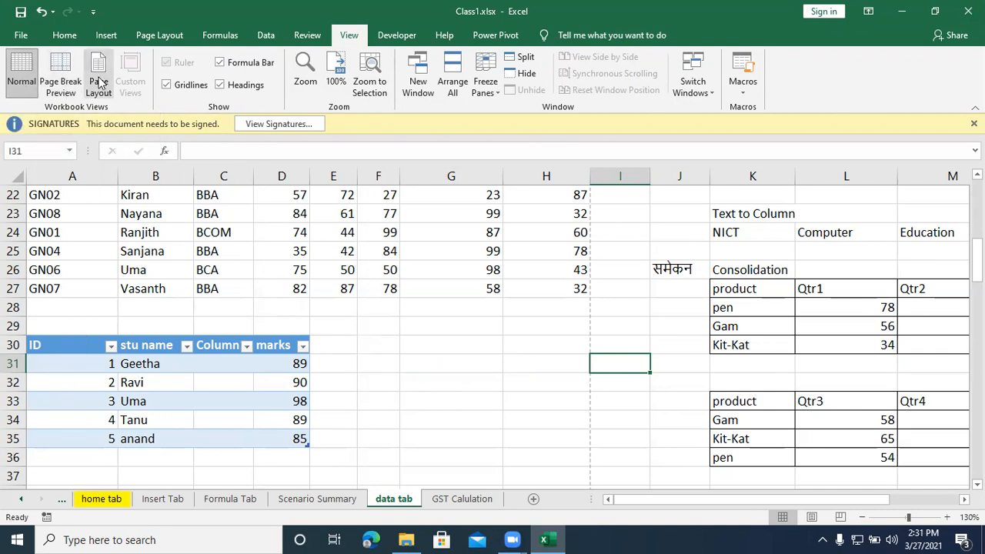
click(97, 85)
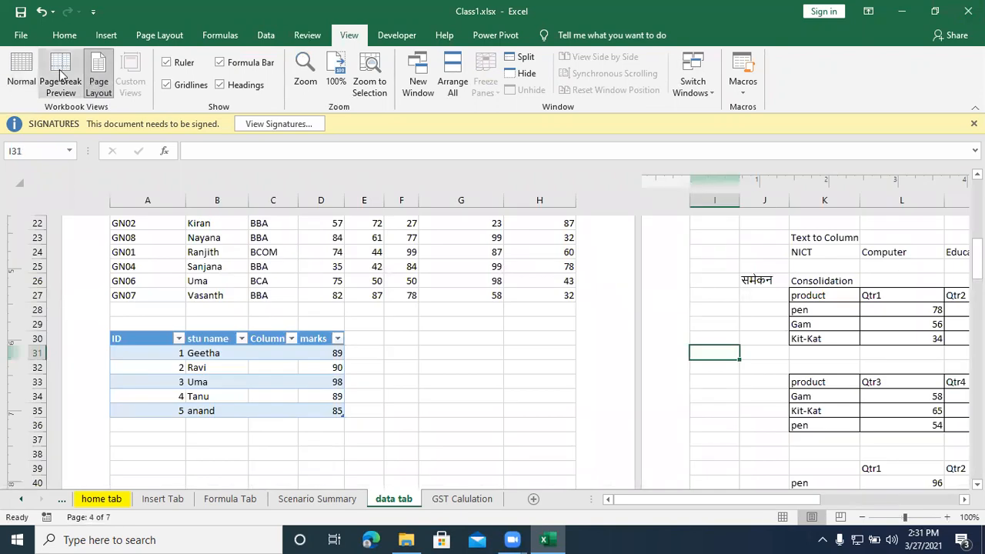
Step: Switch the data tab sheet to Page Break Preview and examine how its contents are divided into pages
click(62, 74)
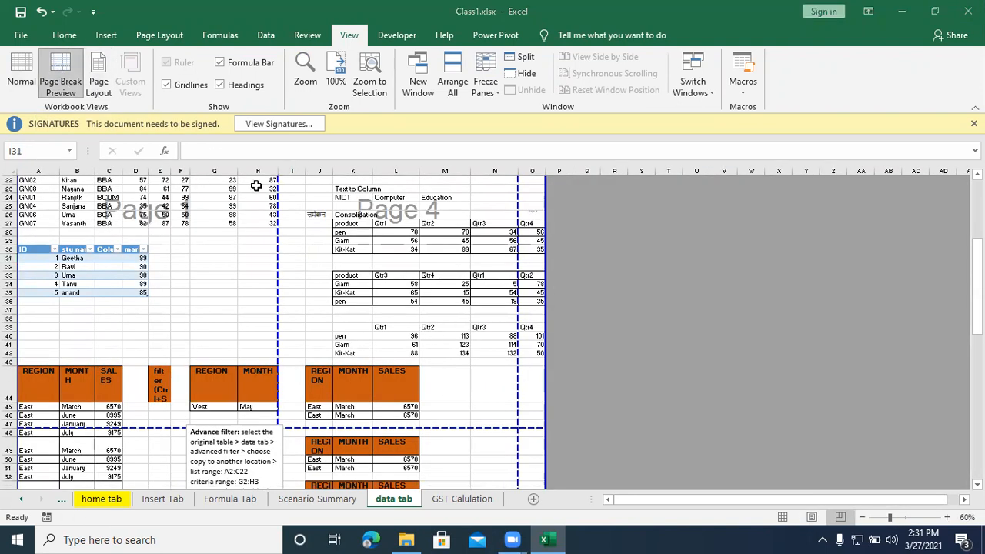
scroll(248, 335, up, 7)
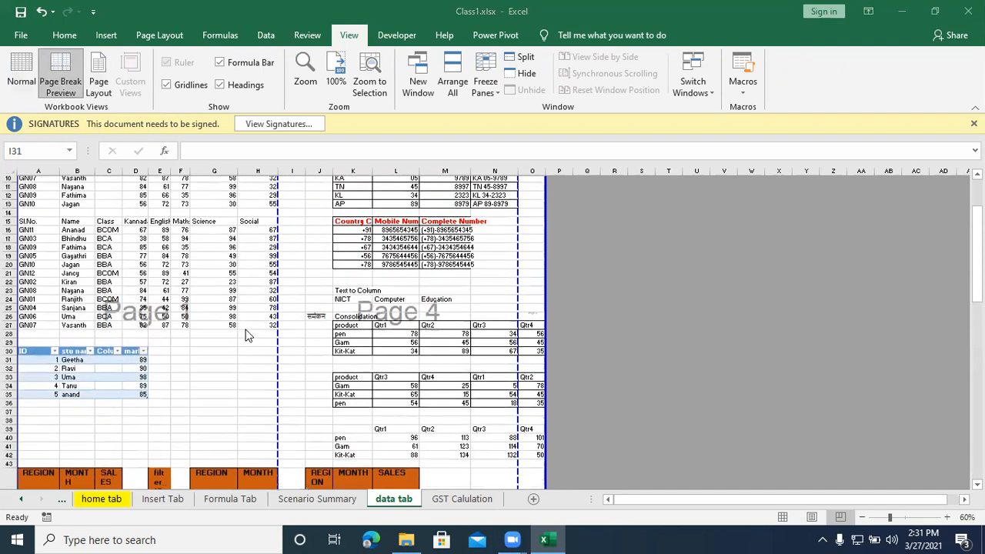
scroll(146, 412, down, 2)
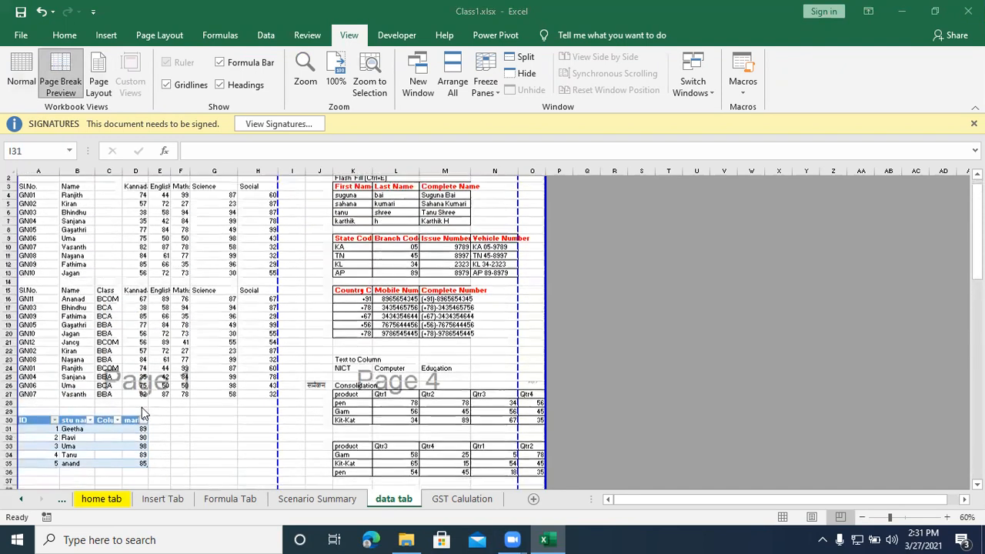
scroll(146, 338, down, 17)
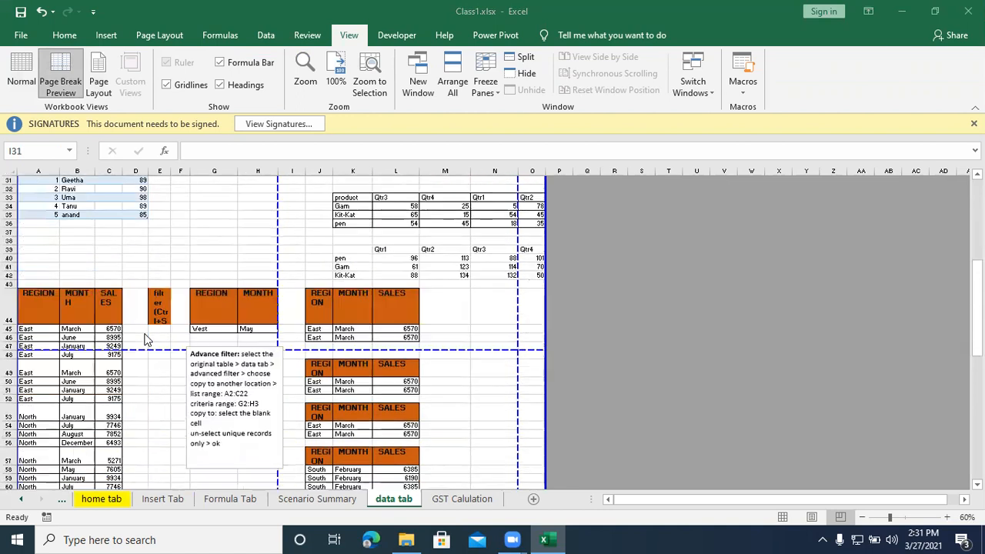
scroll(138, 347, down, 9)
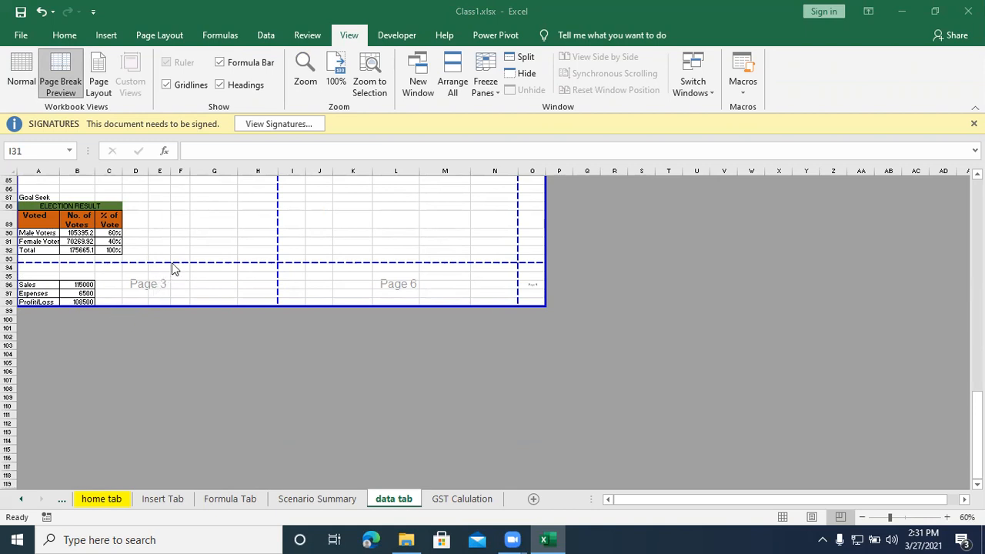
scroll(438, 302, up, 1)
scroll(438, 308, up, 4)
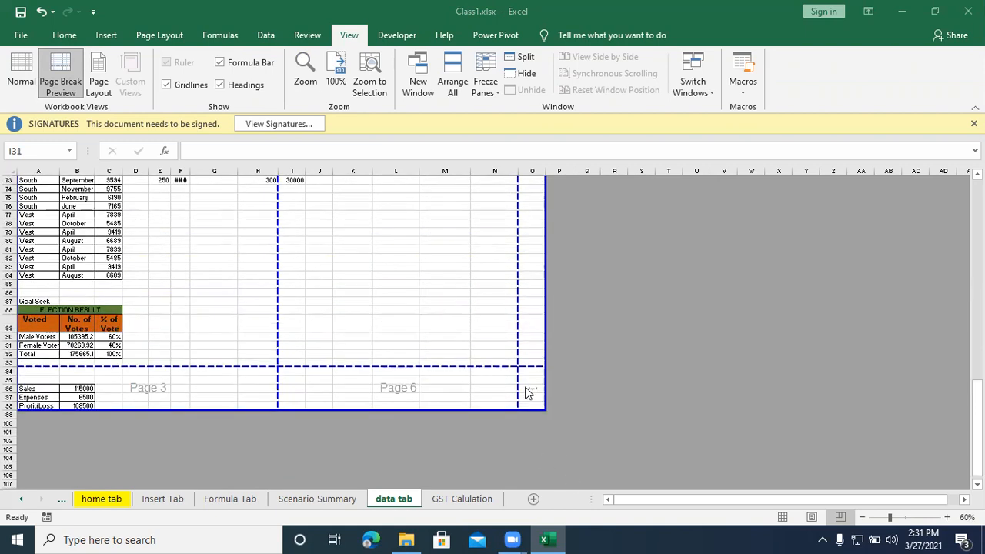
scroll(529, 394, up, 8)
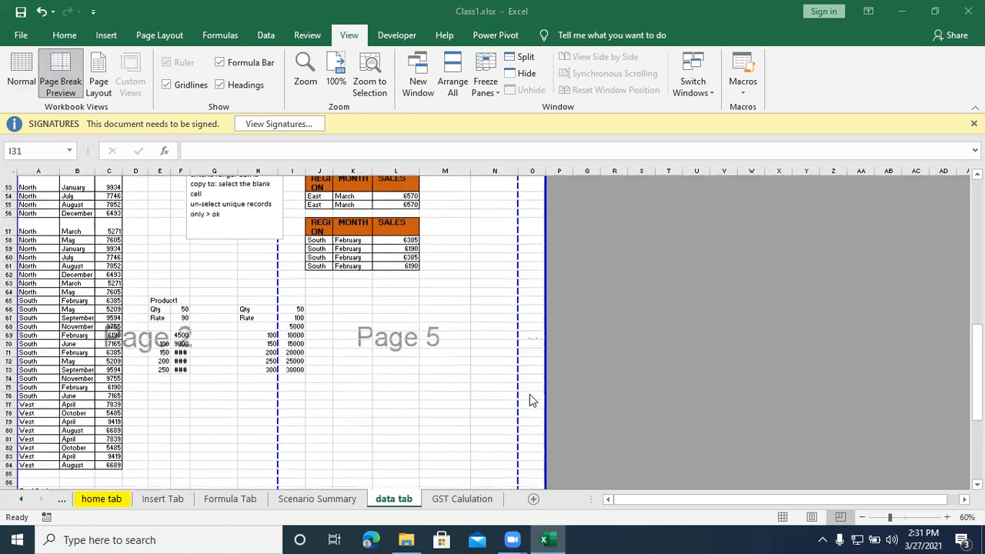
scroll(496, 392, down, 7)
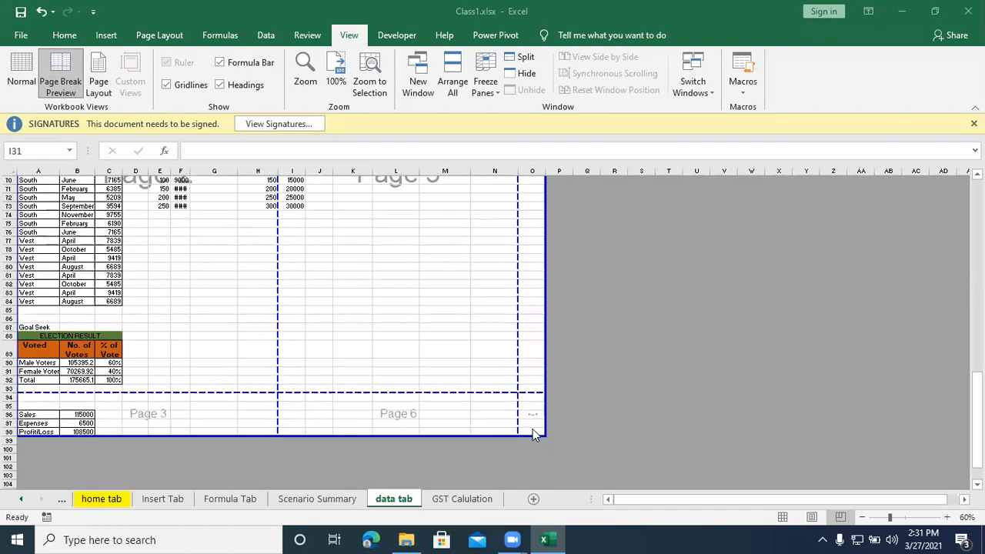
Step: Move the vertical page break beside column O out to the print area's outer edge so columns I to O share a page
scroll(344, 349, up, 14)
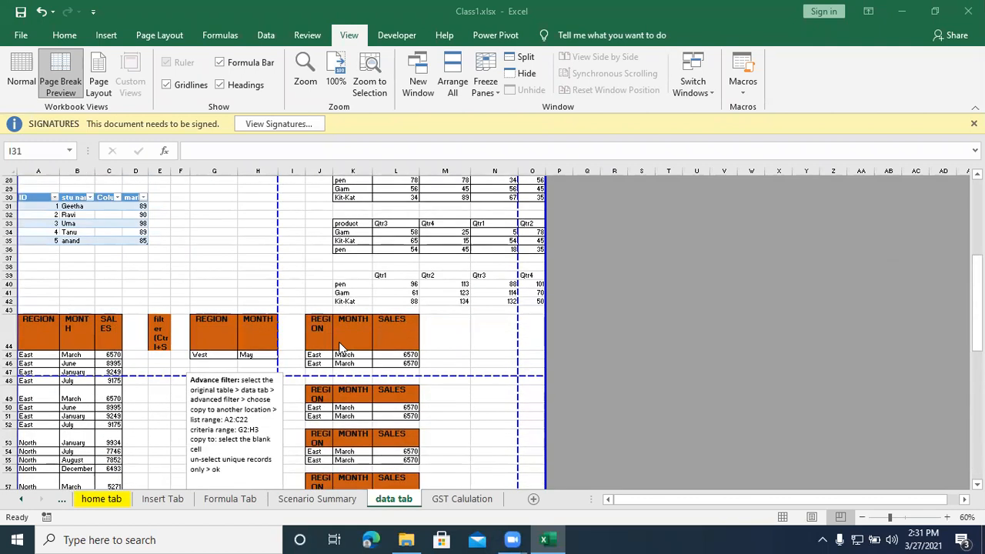
scroll(340, 347, up, 8)
scroll(339, 346, up, 1)
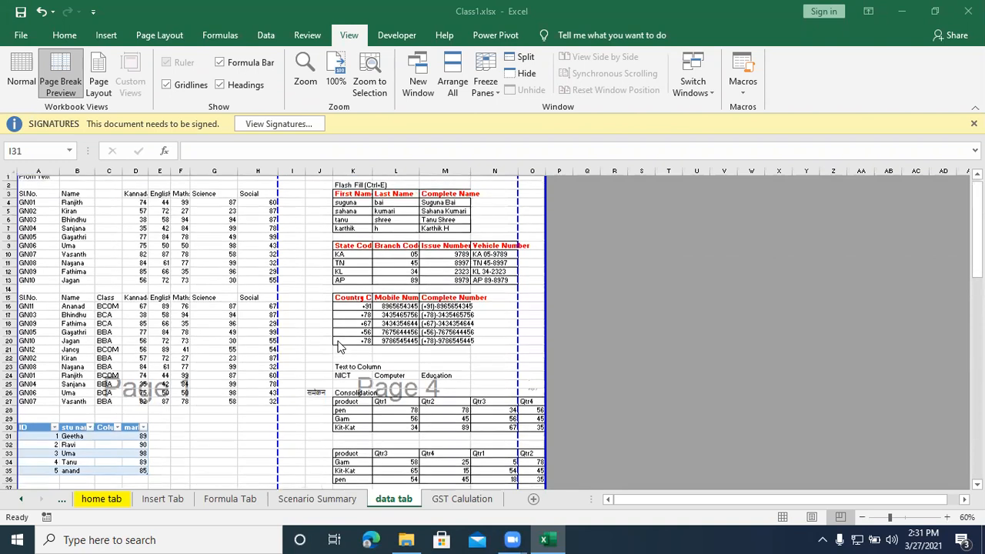
click(516, 198)
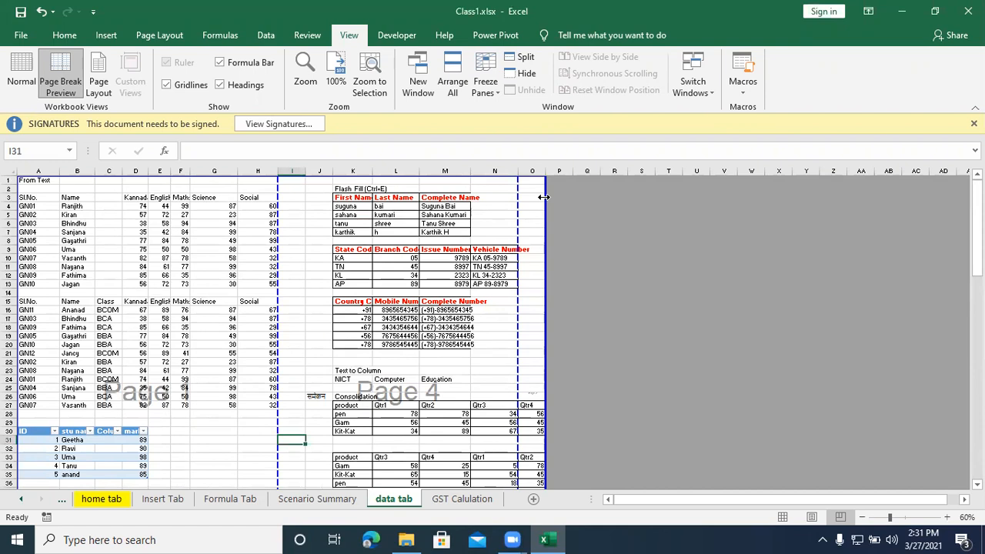
drag(546, 196, 546, 196)
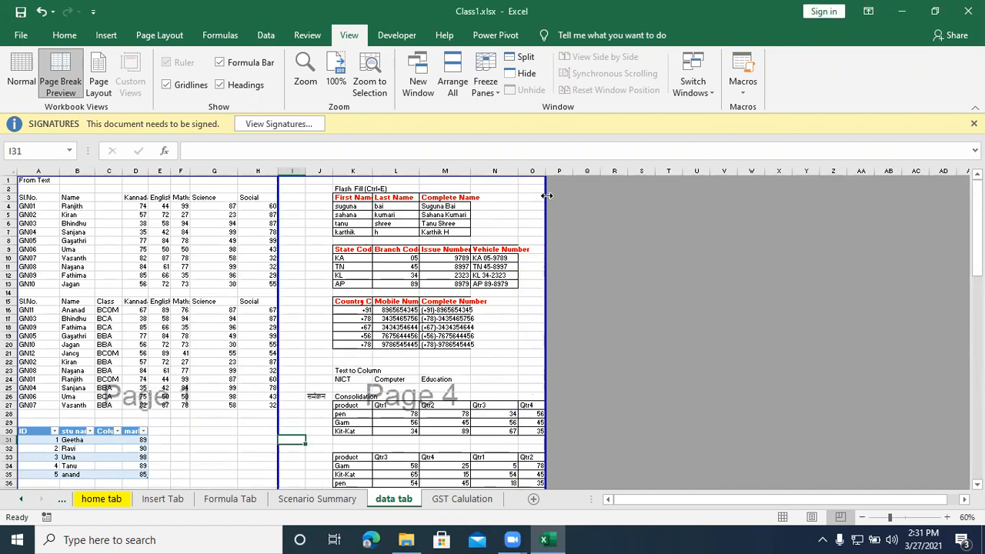
Step: Move the horizontal page break near row 94 down to the print area's lower edge at row 98
scroll(464, 236, down, 11)
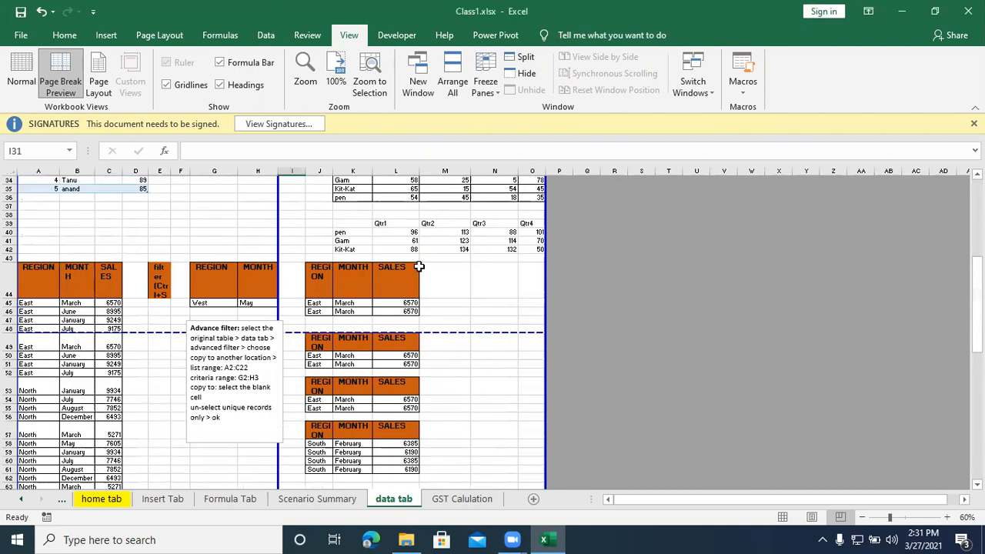
scroll(417, 266, down, 13)
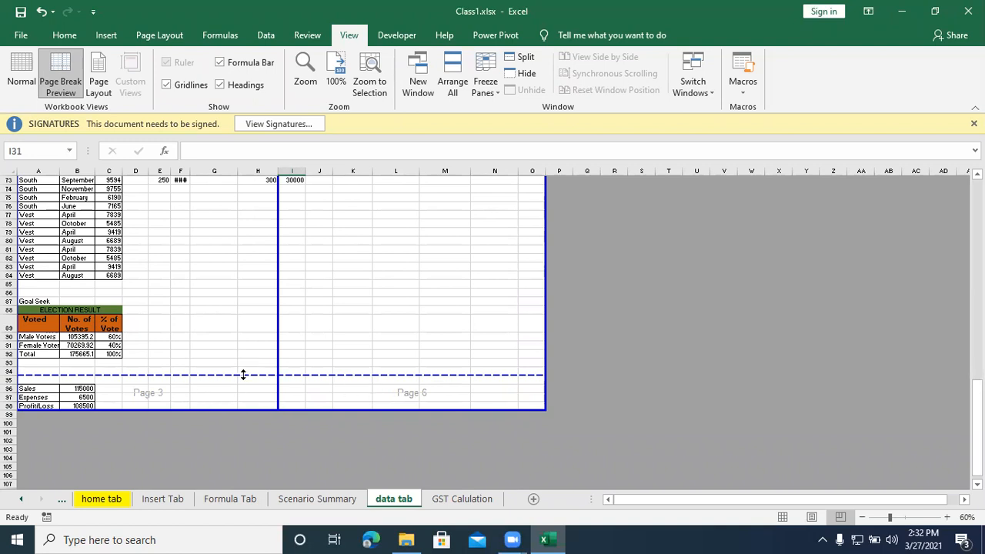
drag(243, 375, 240, 408)
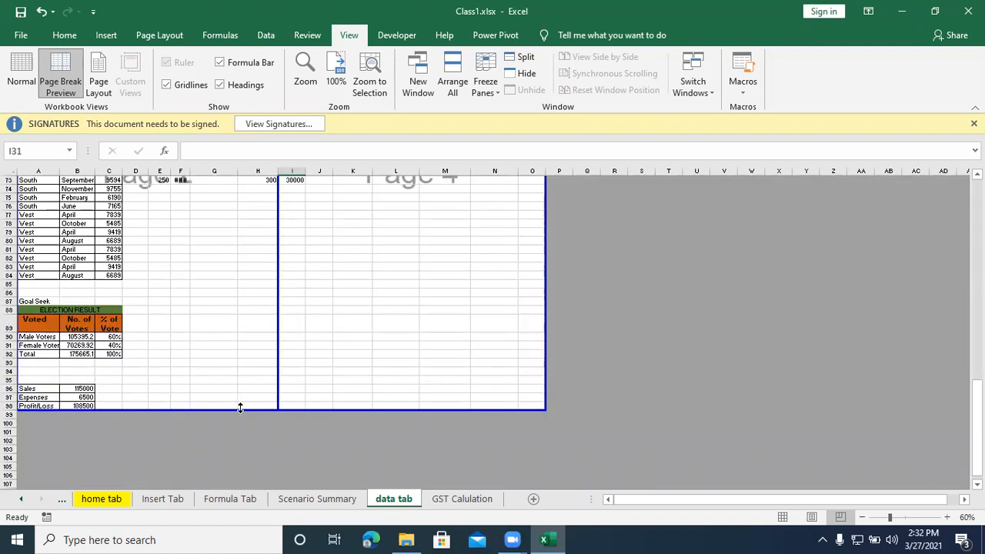
Step: Examine the adjusted page divisions in the sheet and in the print preview, and return to the worksheet
scroll(261, 366, up, 13)
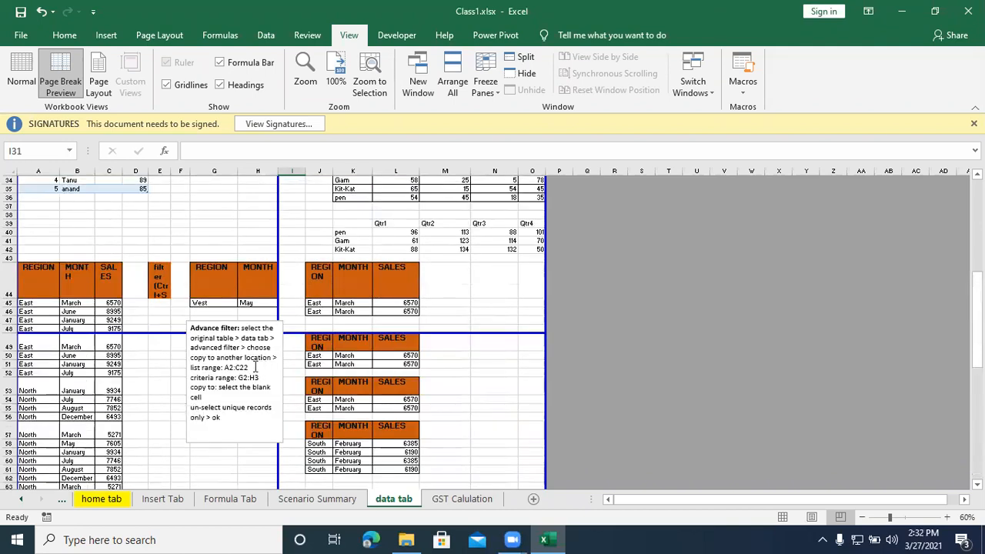
scroll(255, 367, down, 9)
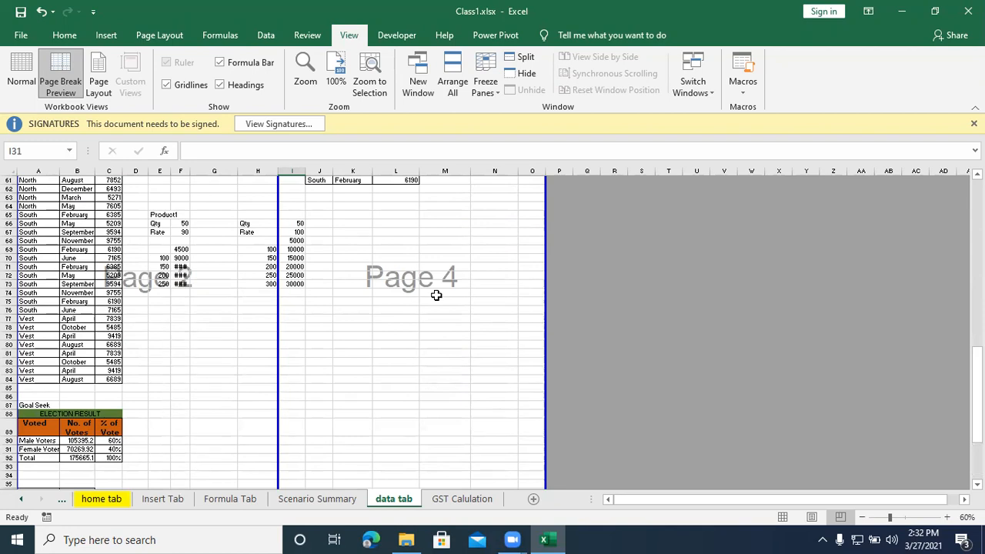
scroll(436, 295, up, 9)
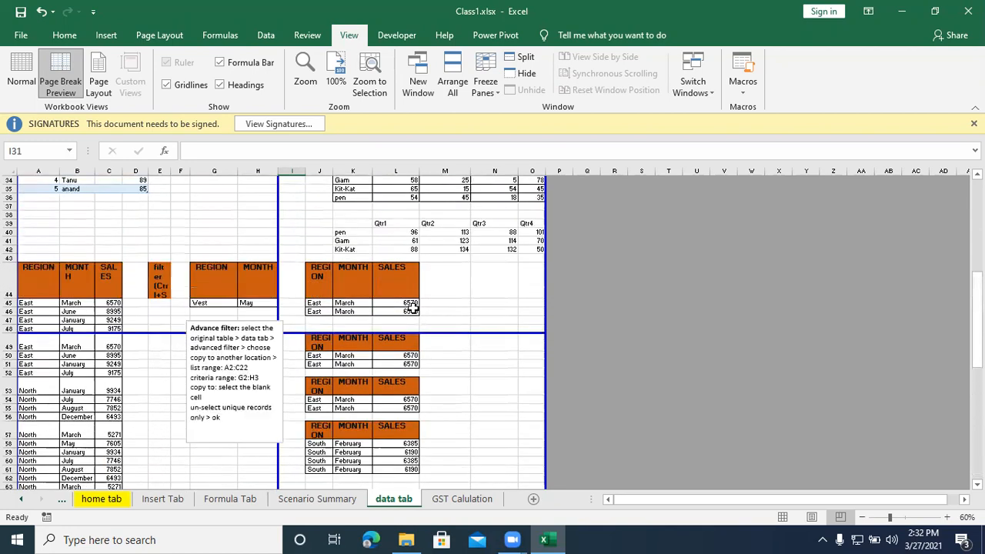
scroll(410, 307, up, 7)
scroll(410, 307, down, 15)
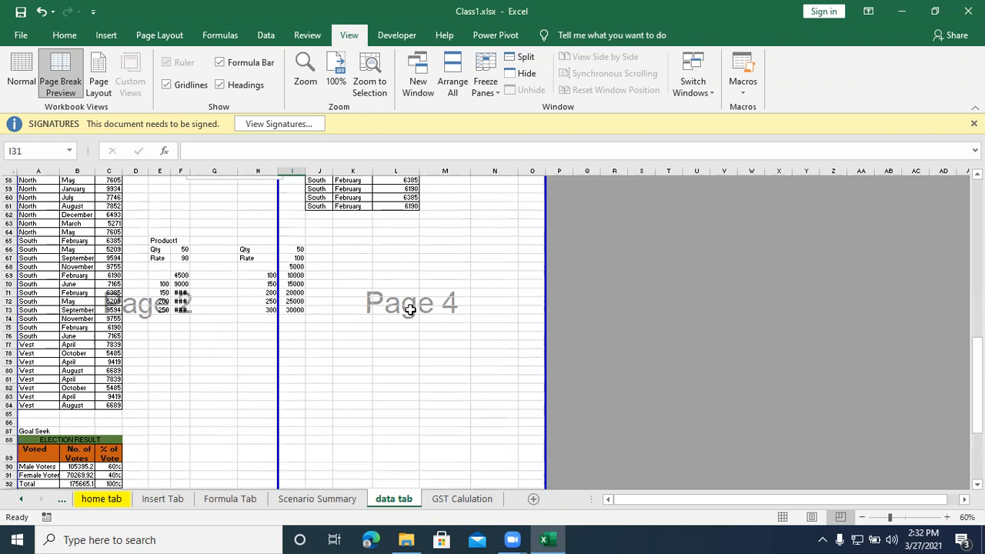
scroll(410, 308, down, 6)
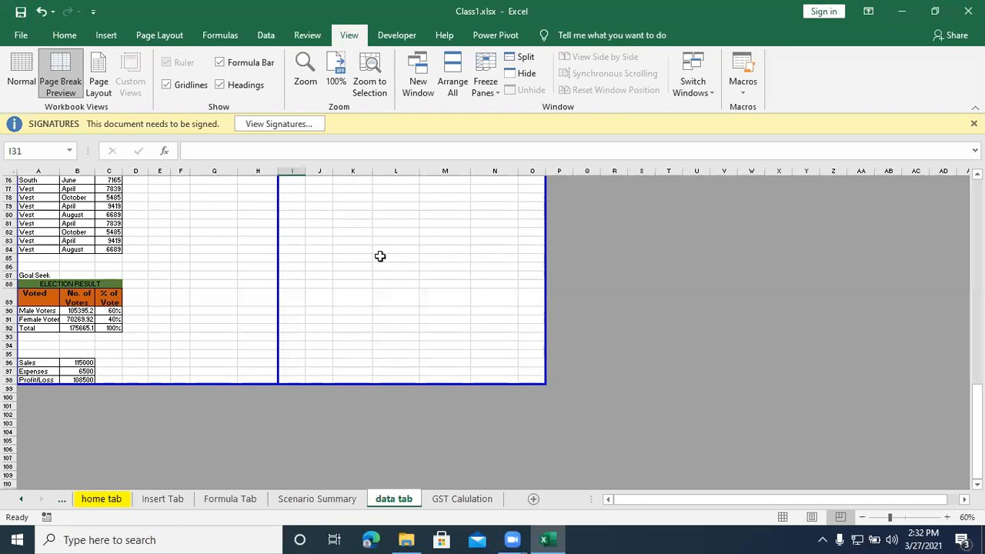
key(ctrl+p)
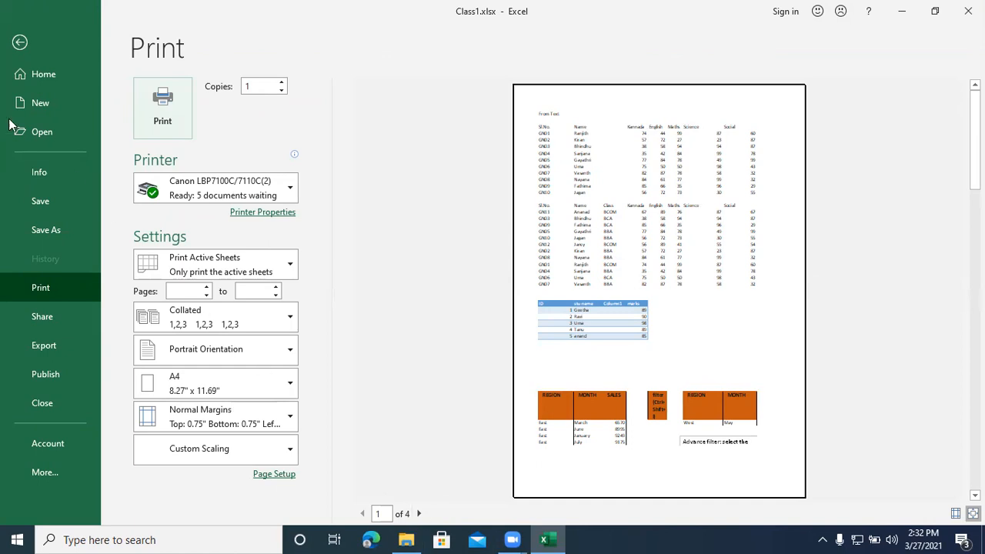
click(17, 41)
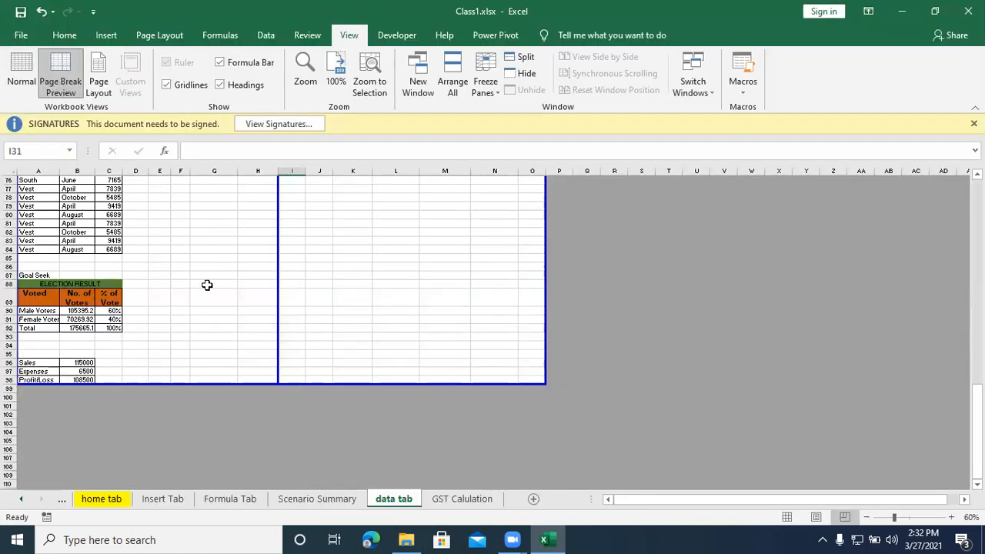
Step: Return the data tab sheet to Normal view
scroll(206, 285, up, 5)
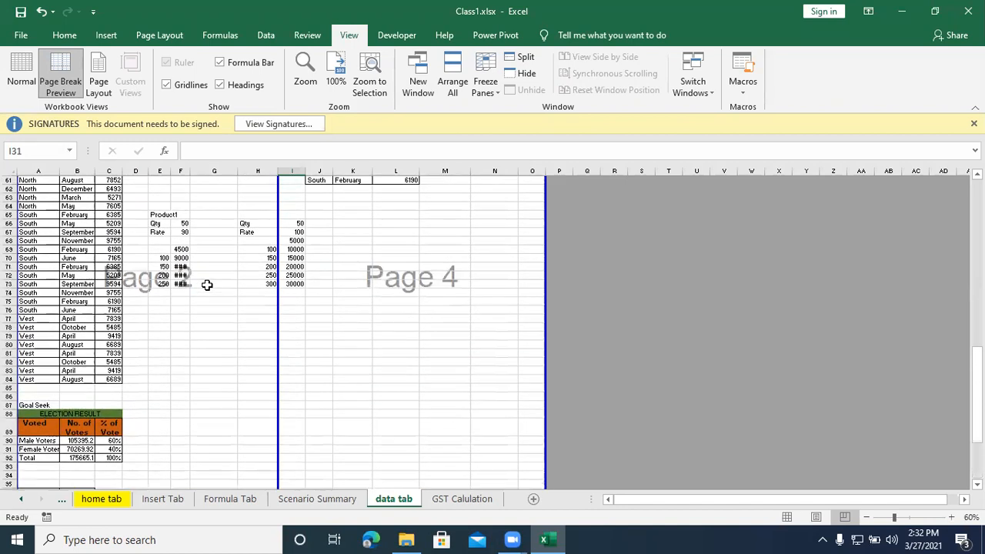
scroll(207, 286, up, 4)
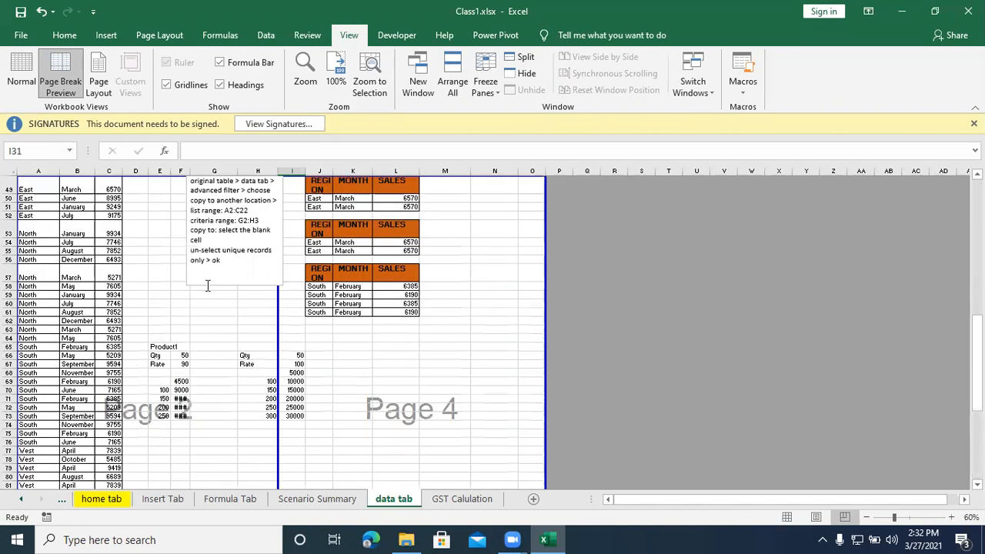
click(22, 73)
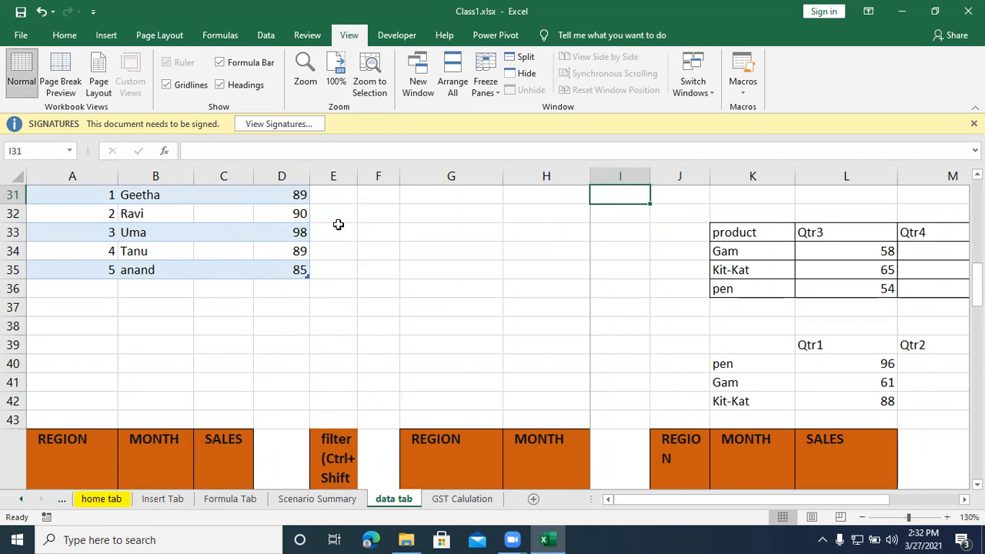
Step: Hide and show again the formula bar, the row and column headings, and the gridlines
click(256, 69)
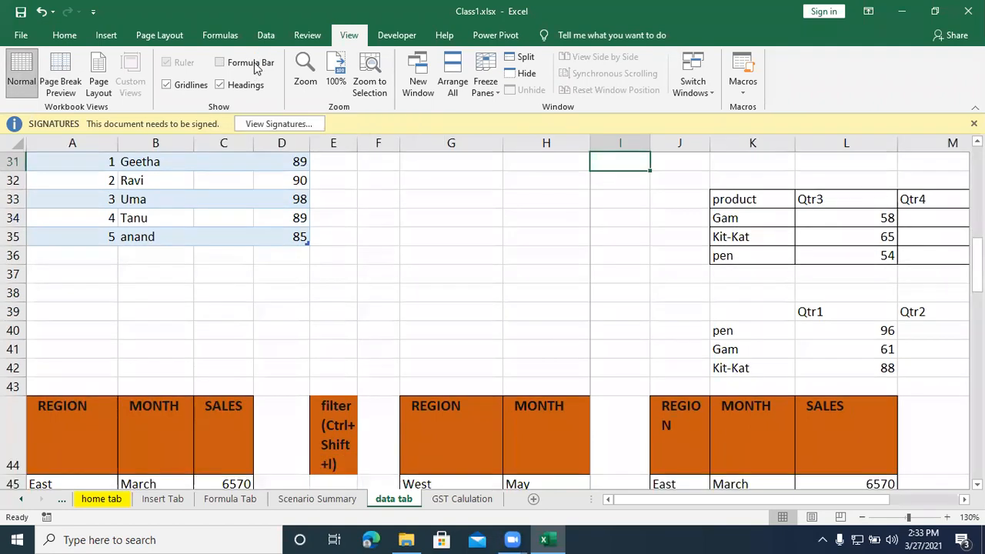
click(256, 68)
click(257, 68)
click(253, 66)
click(238, 85)
click(238, 86)
click(239, 86)
click(183, 89)
click(183, 89)
click(183, 89)
click(183, 88)
click(223, 85)
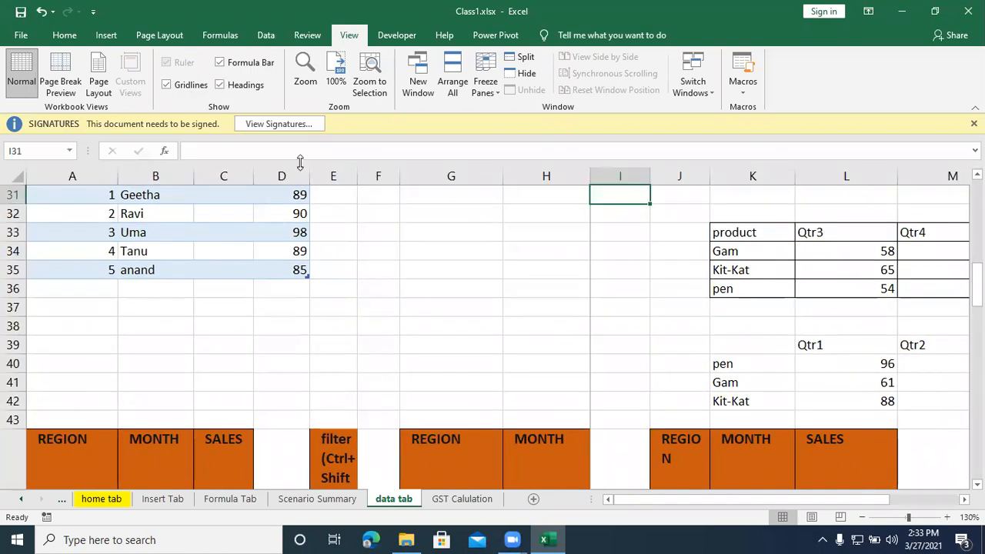
Step: Zoom the sheet to 100%, zoom to the selected cell I31, and reset the zoom to 100%
click(336, 80)
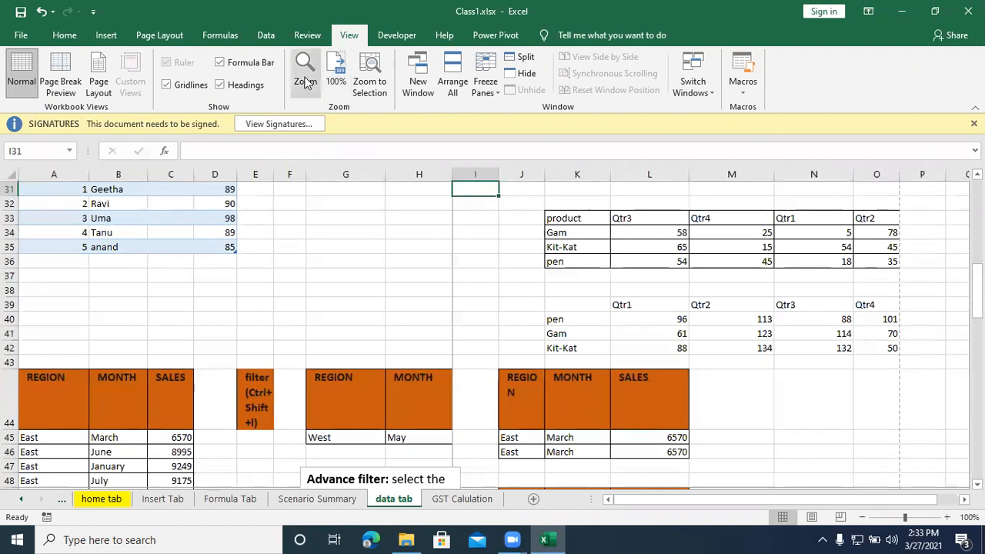
click(359, 87)
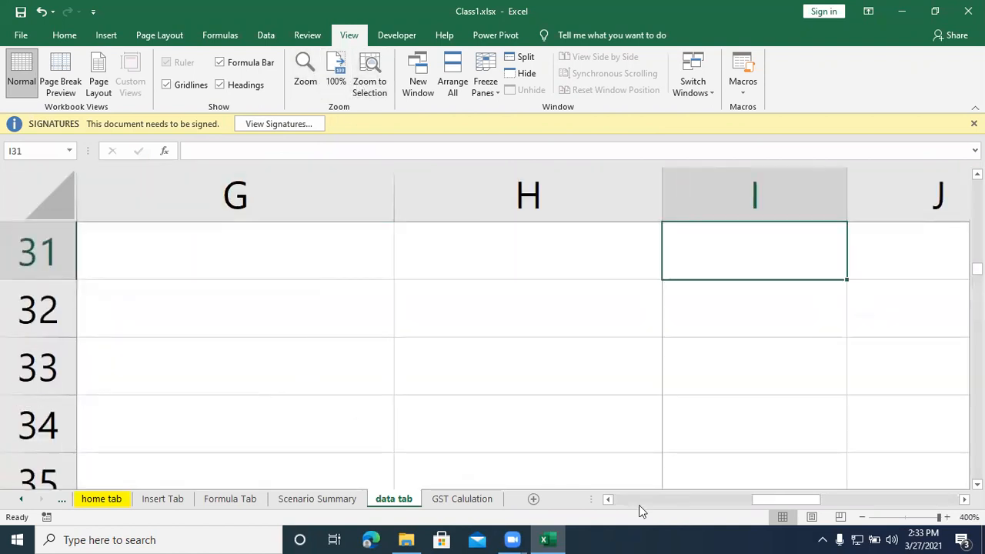
drag(803, 498, 610, 498)
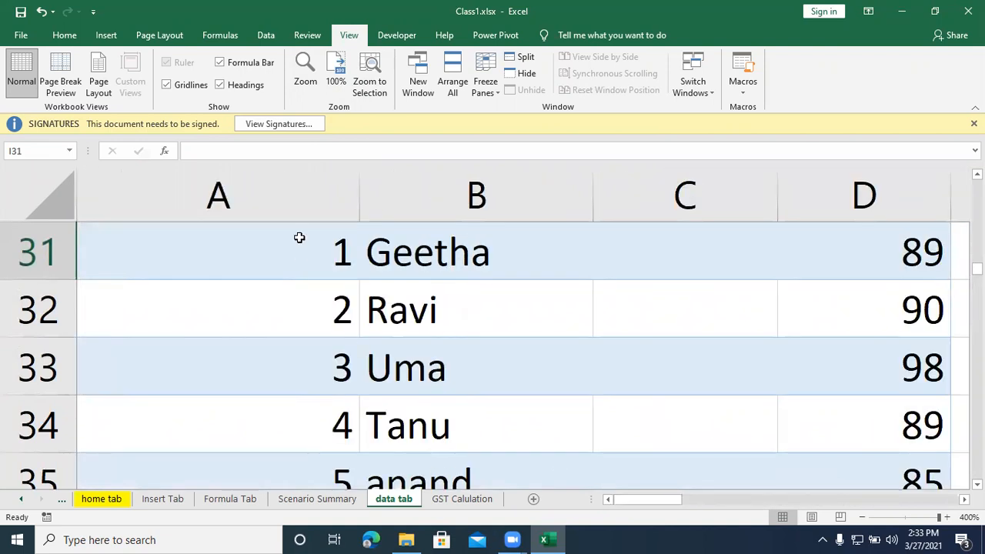
click(328, 89)
Step: Set the sheet's magnification to 200% and bring the first rows of the data into view
click(306, 84)
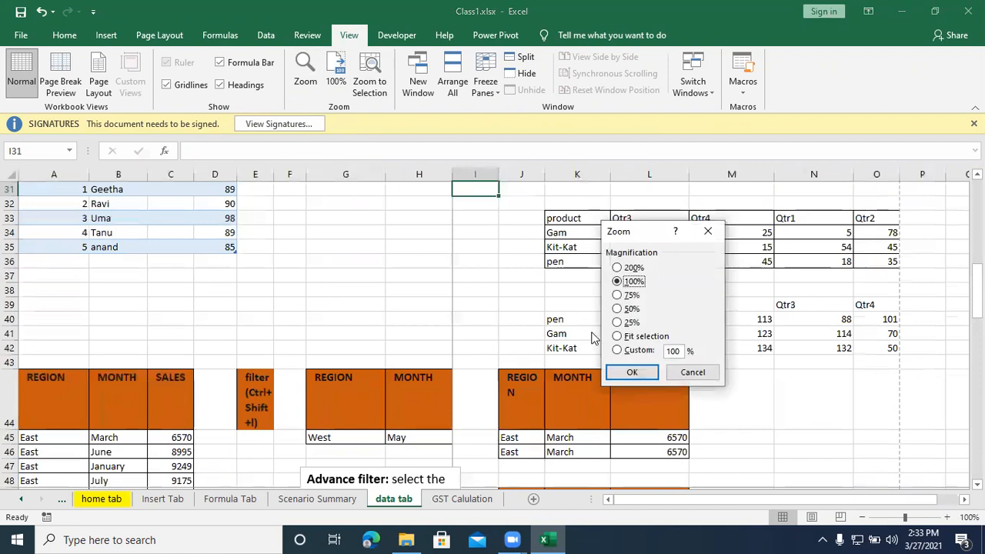
click(617, 267)
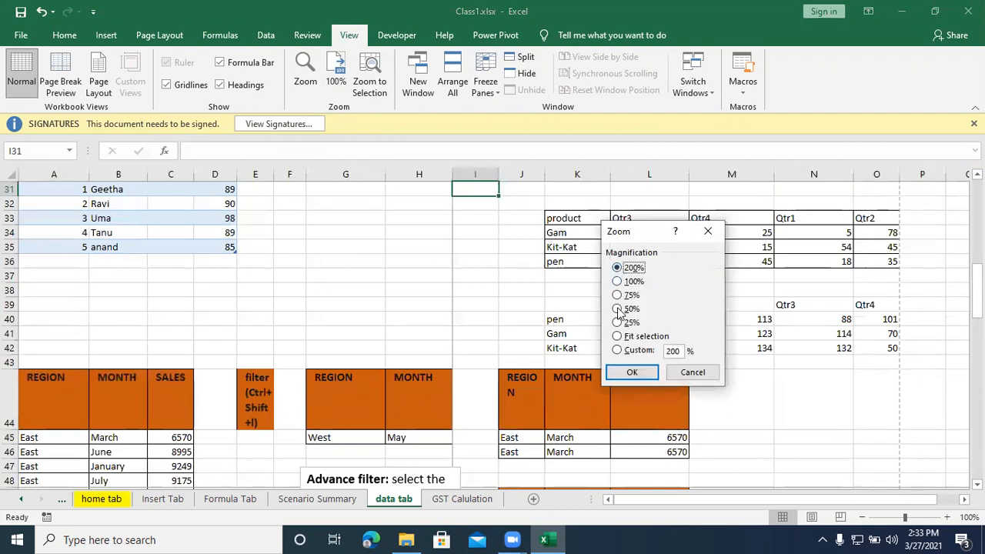
click(632, 371)
drag(650, 502, 625, 504)
scroll(387, 384, up, 6)
scroll(387, 384, up, 4)
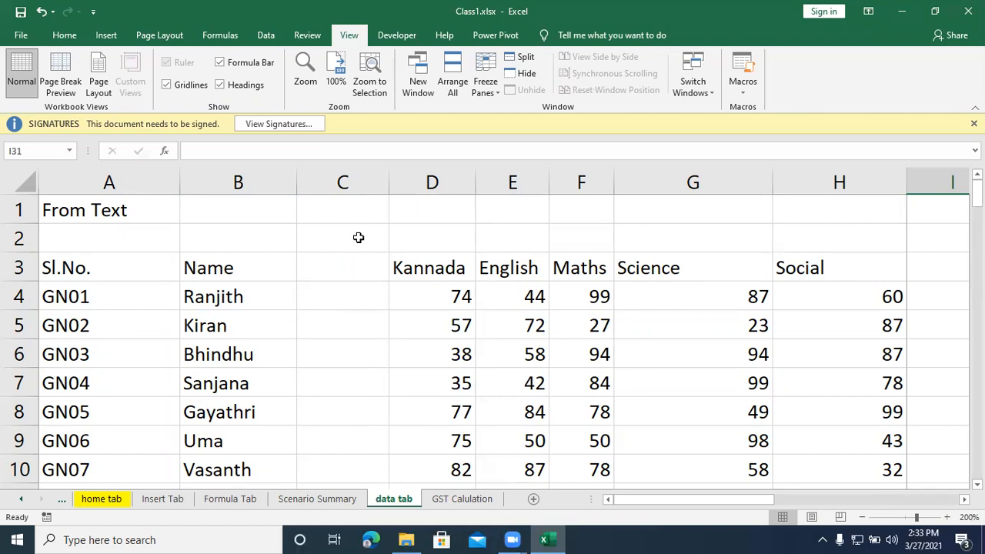
Step: Open a second window of the workbook and switch back and forth between Class1.xlsx:1 and Class1.xlsx:2
click(427, 96)
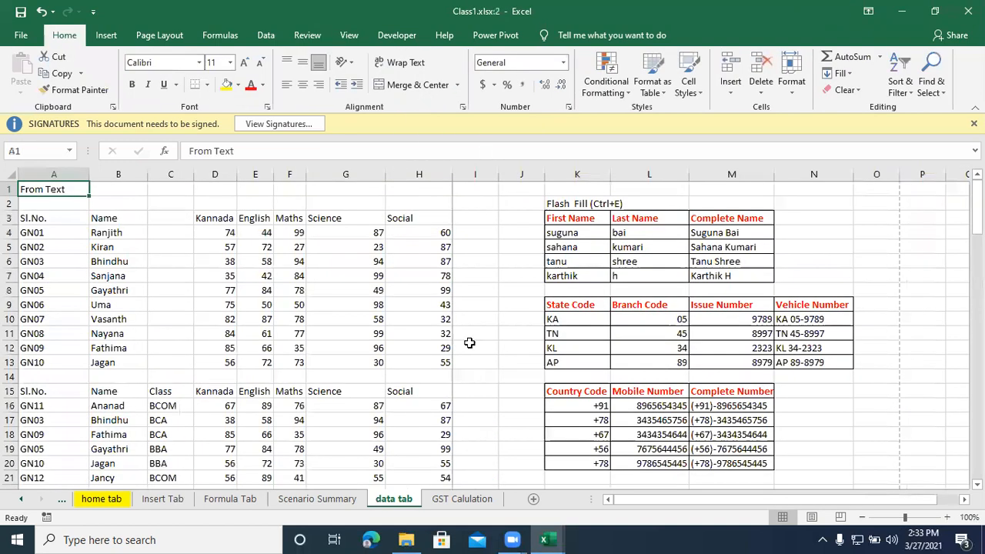
click(544, 539)
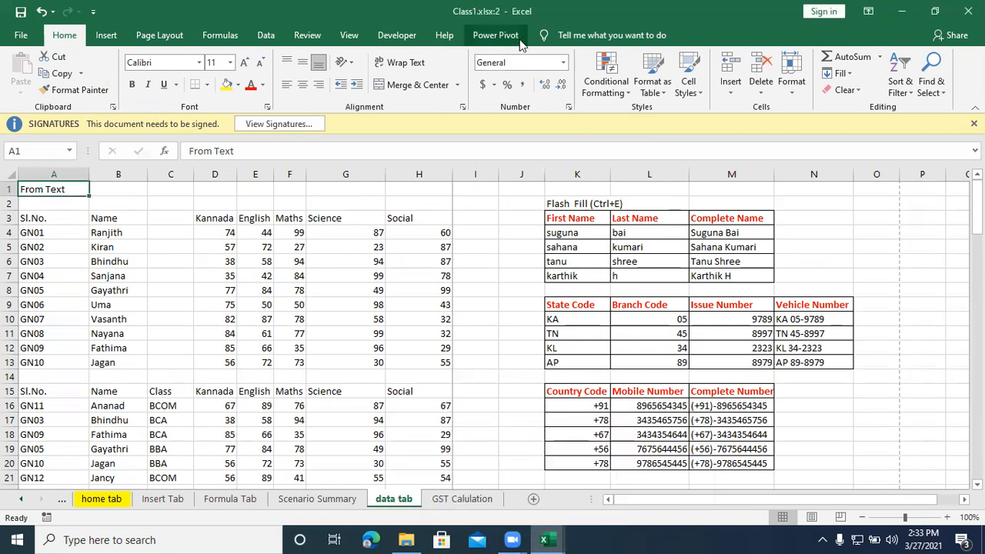
click(350, 35)
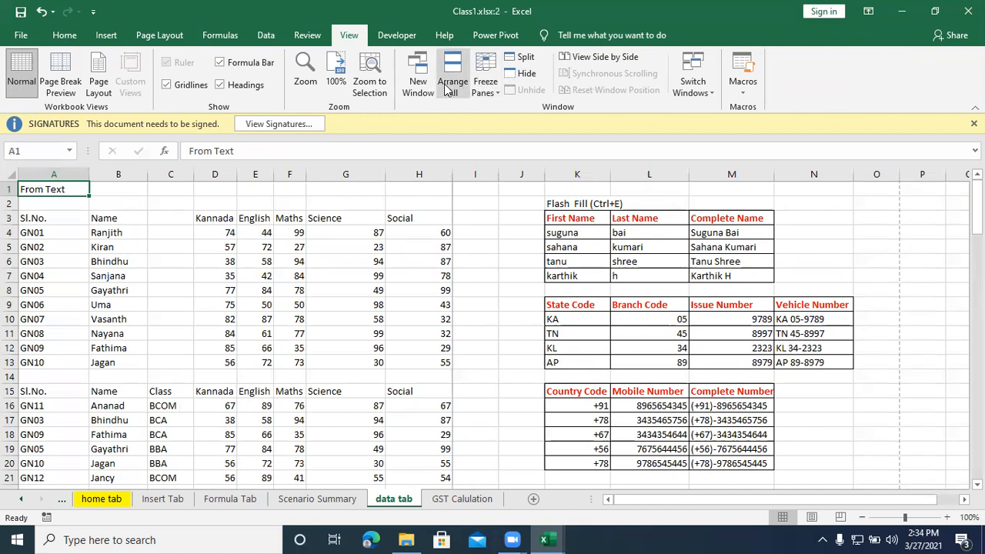
click(688, 74)
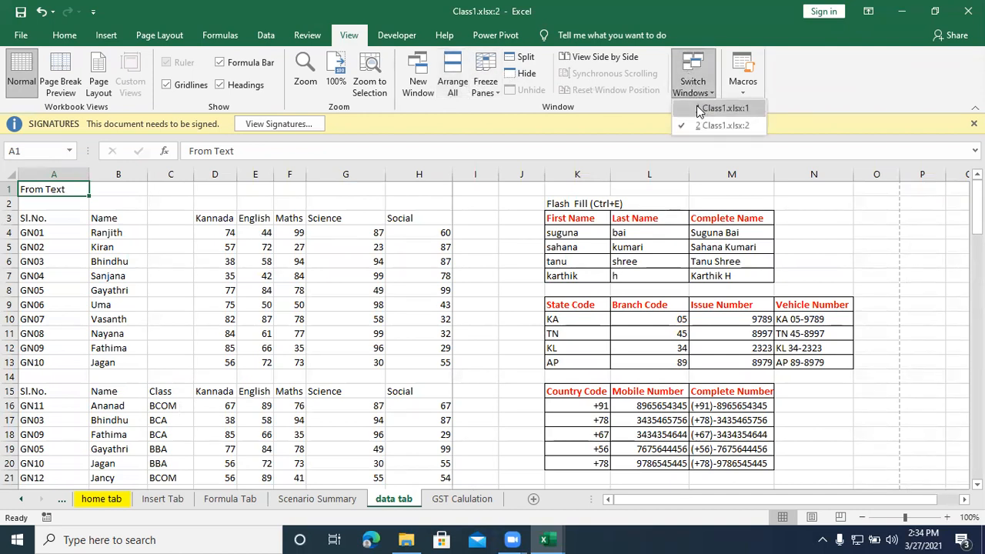
click(697, 106)
click(692, 86)
click(699, 125)
click(694, 91)
click(702, 108)
click(693, 84)
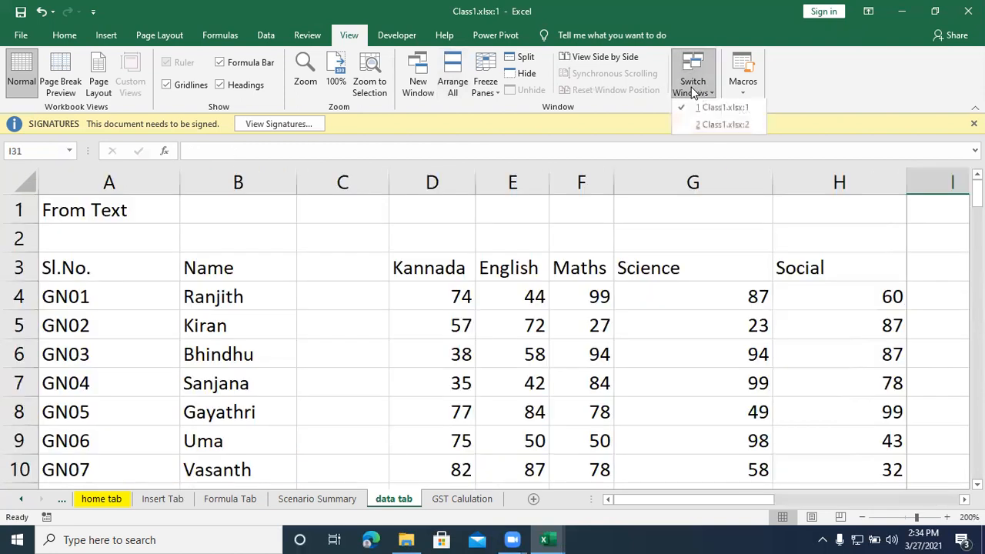
click(706, 124)
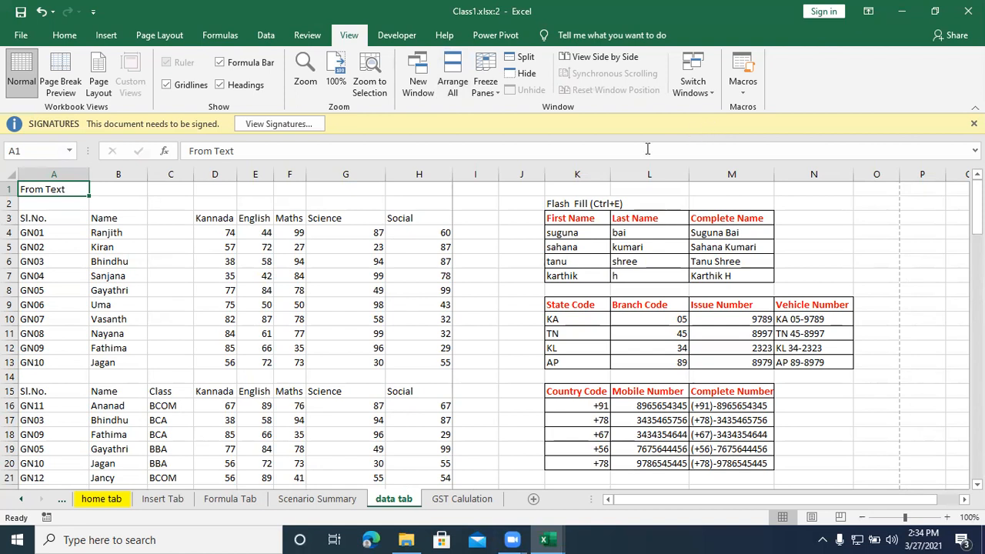
Step: Arrange the two workbook windows with the Tiled option, and maximize the Class1.xlsx:1 window
click(454, 80)
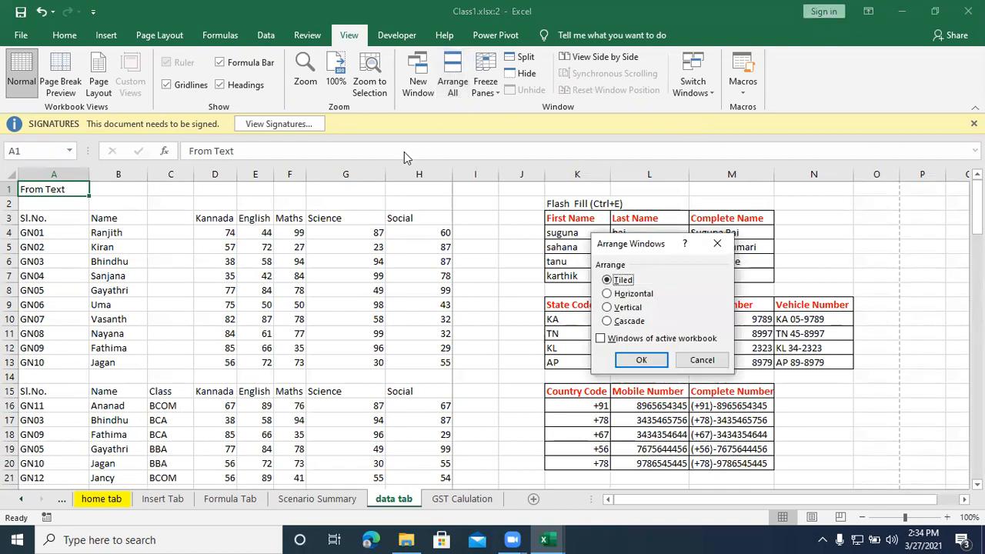
click(641, 361)
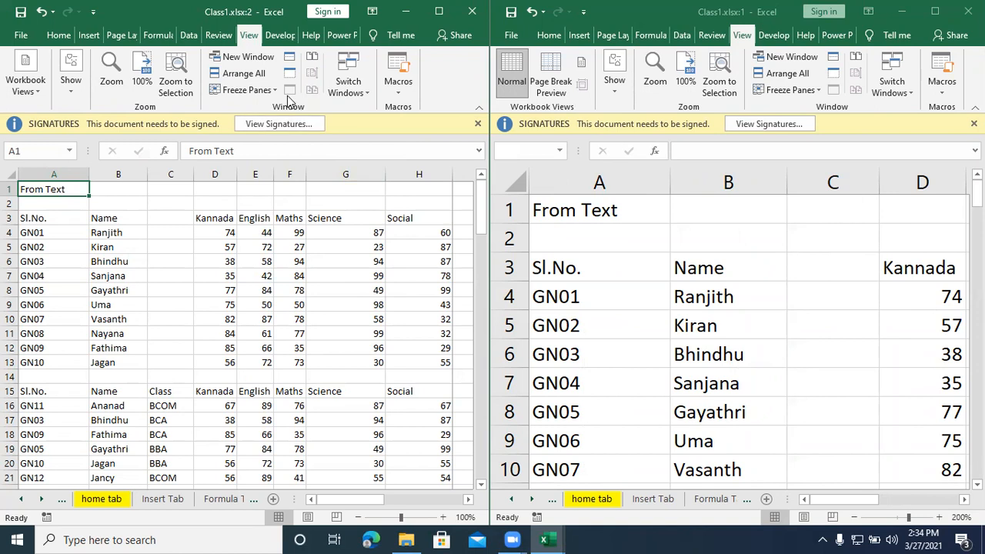
click(344, 71)
click(374, 114)
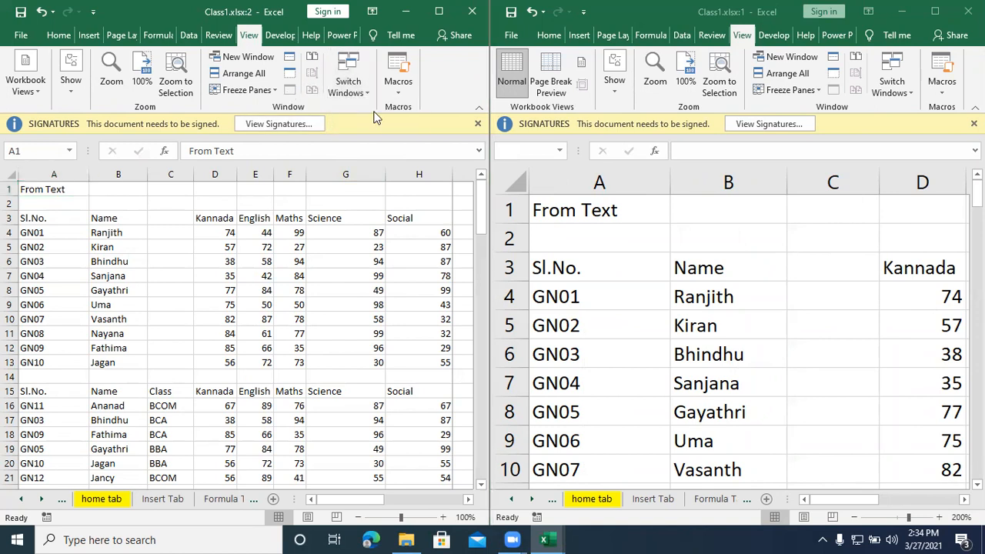
click(934, 11)
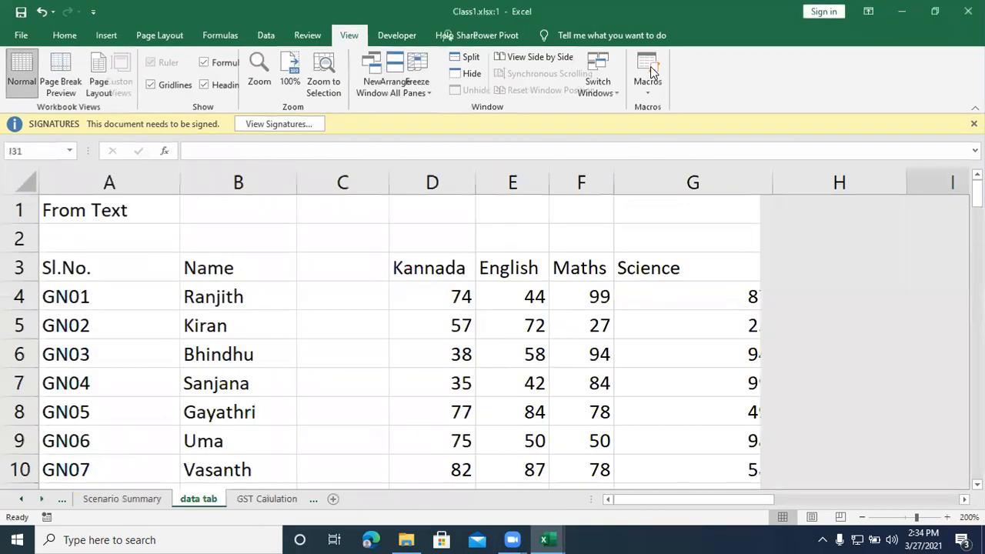
Step: Switch to the Class1.xlsx:2 window and maximize it
click(690, 77)
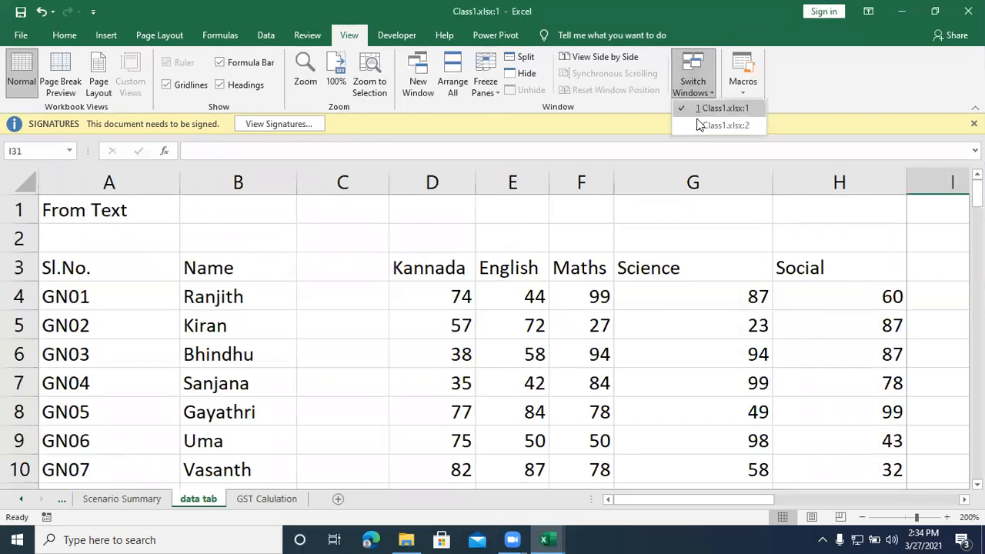
click(723, 125)
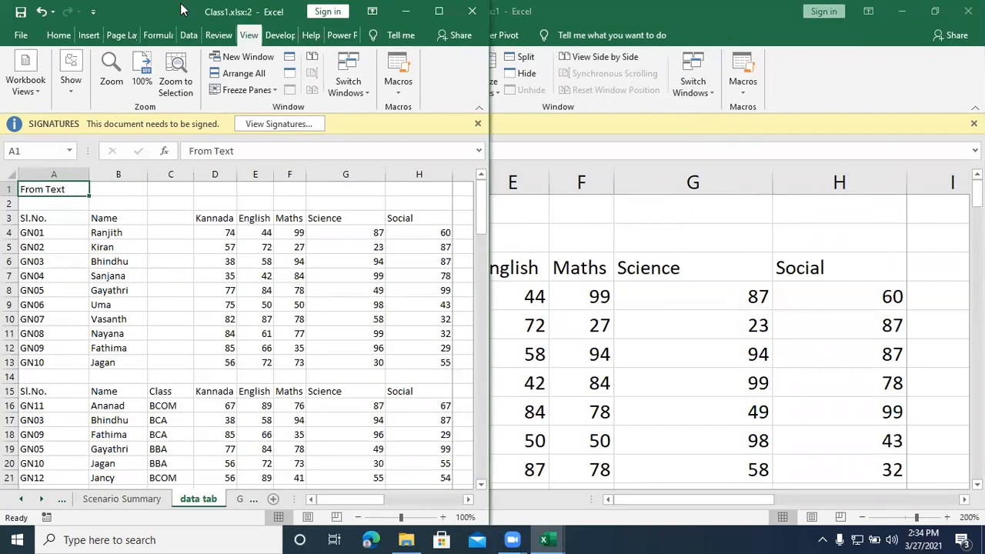
click(444, 58)
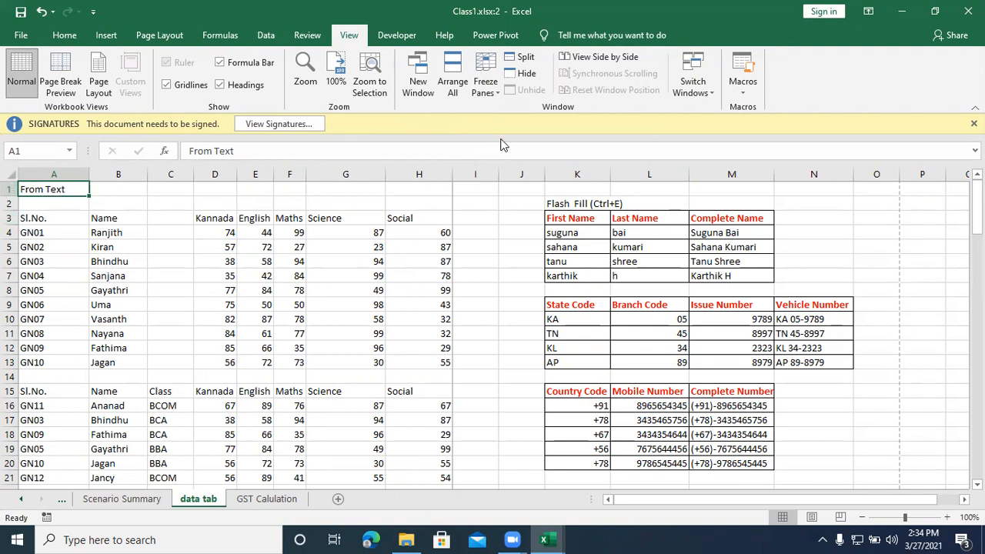
Step: Freeze the top row of the data tab sheet, check it against the rows further down, and unfreeze the panes
click(480, 91)
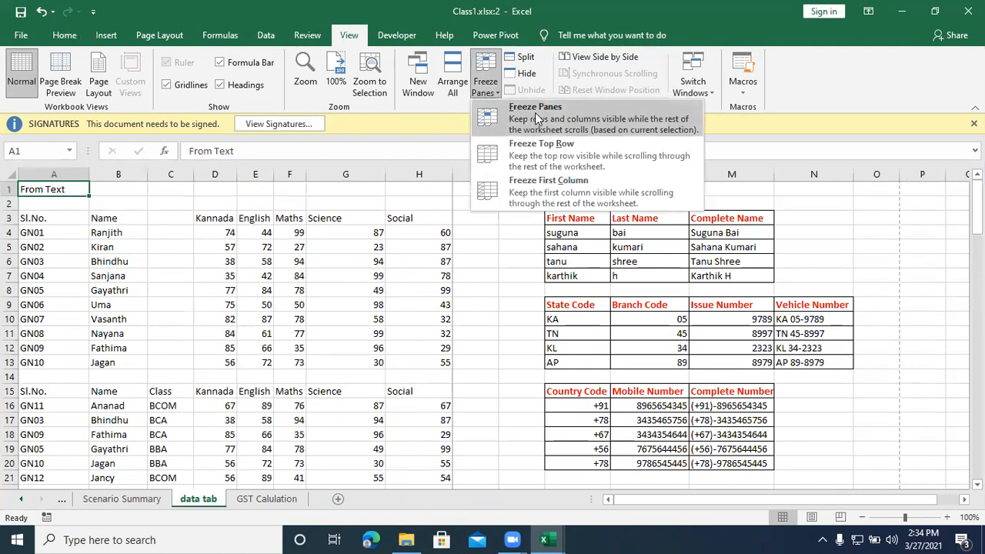
click(534, 154)
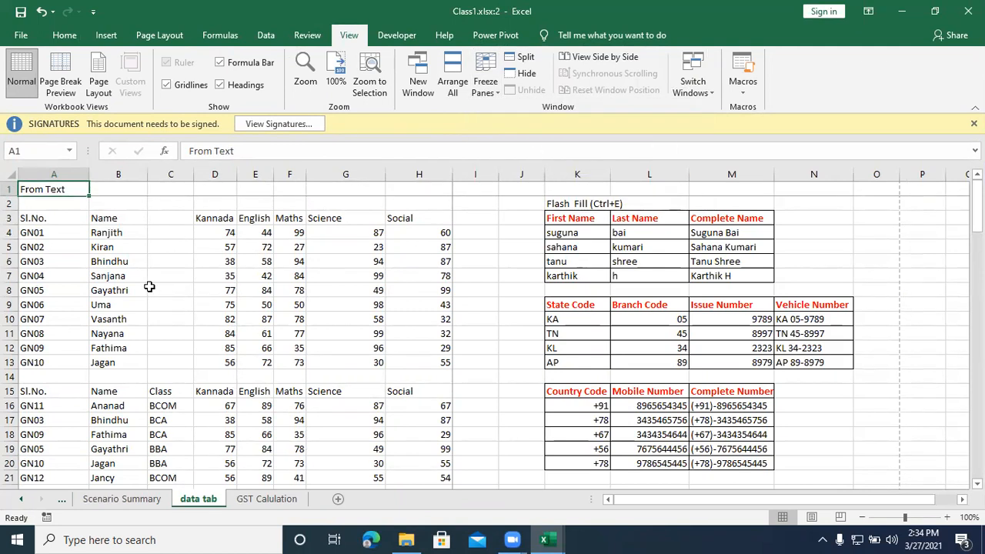
scroll(150, 286, down, 3)
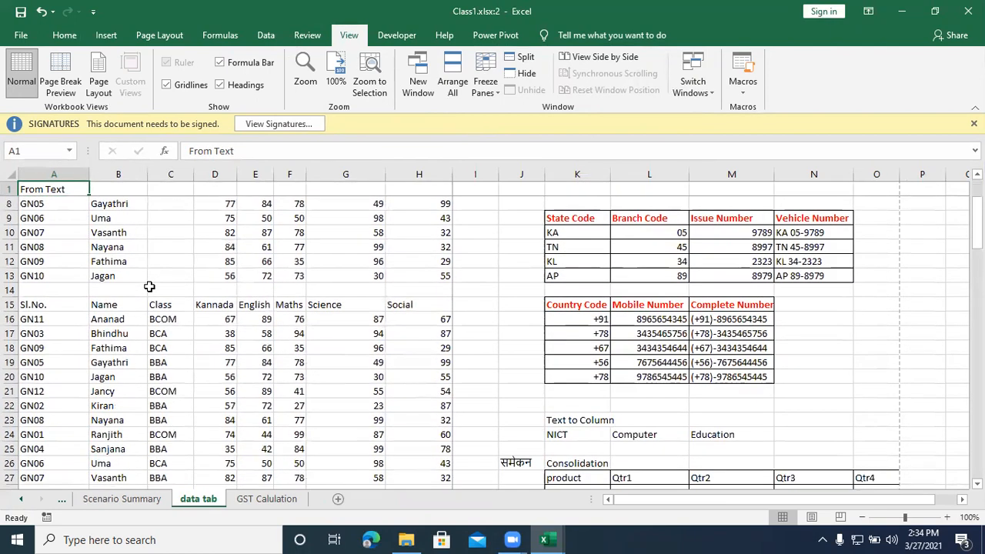
scroll(149, 285, down, 7)
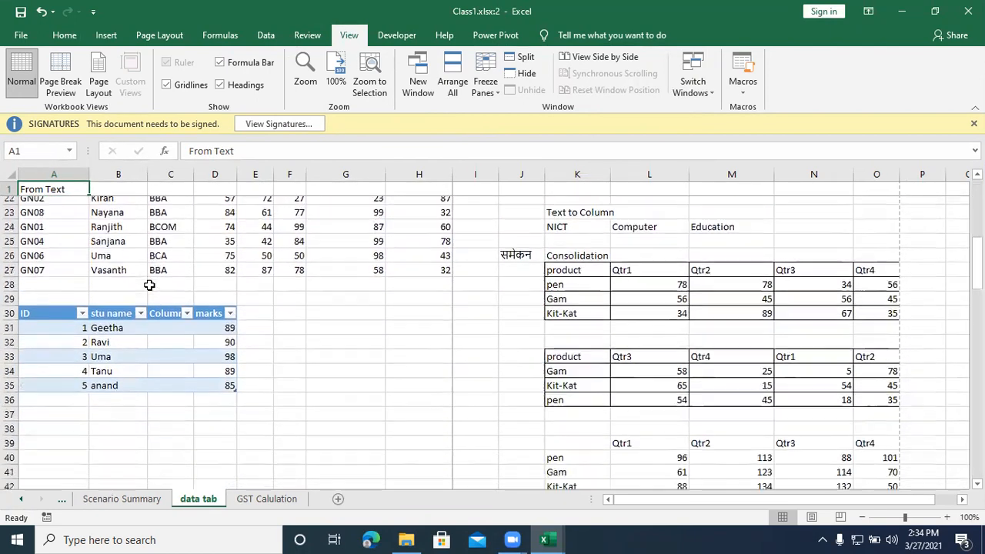
scroll(149, 285, down, 9)
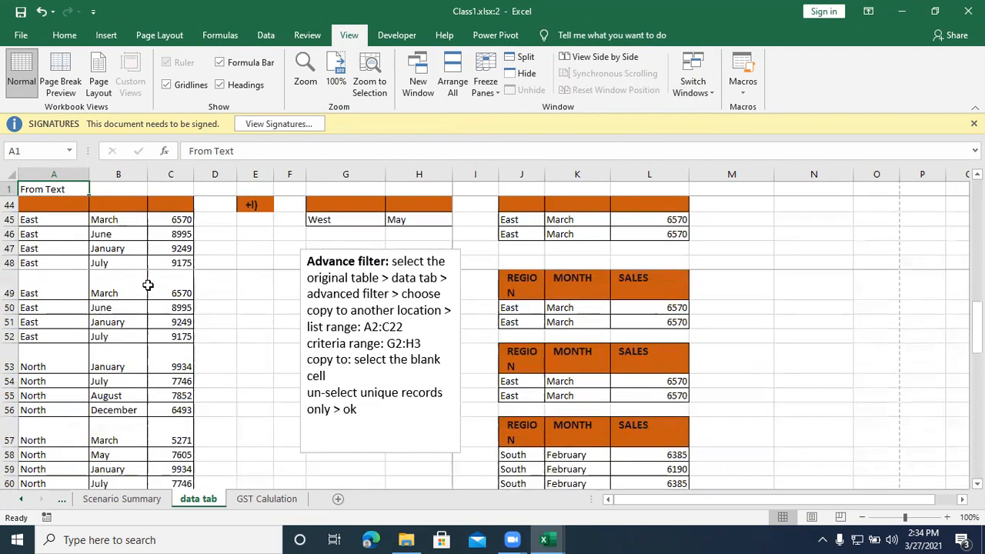
scroll(147, 286, down, 4)
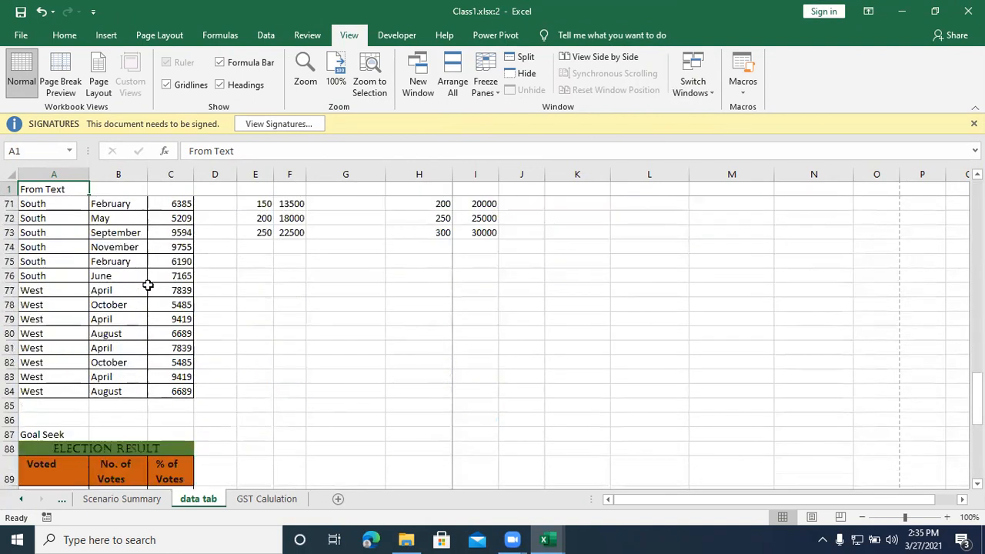
scroll(146, 284, down, 4)
scroll(146, 283, up, 14)
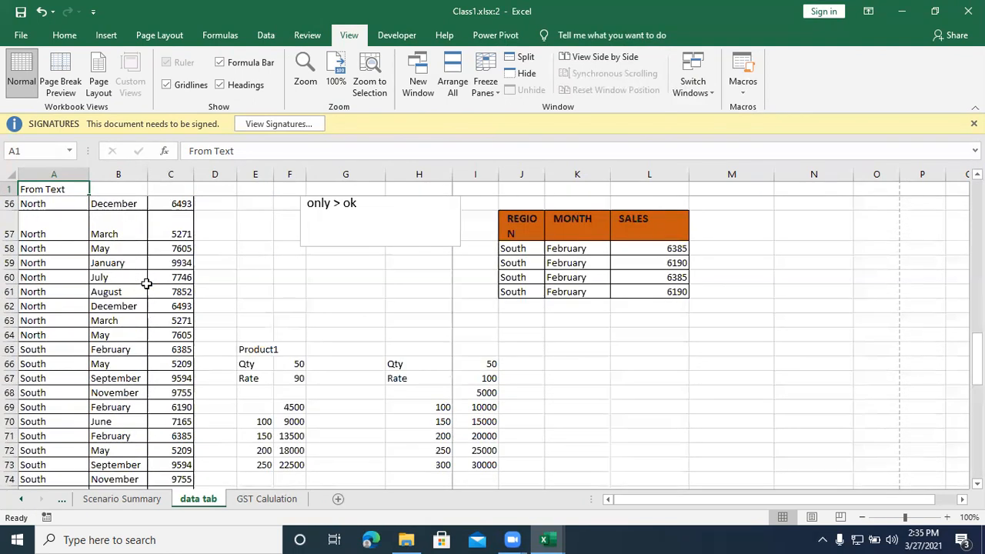
scroll(146, 284, up, 13)
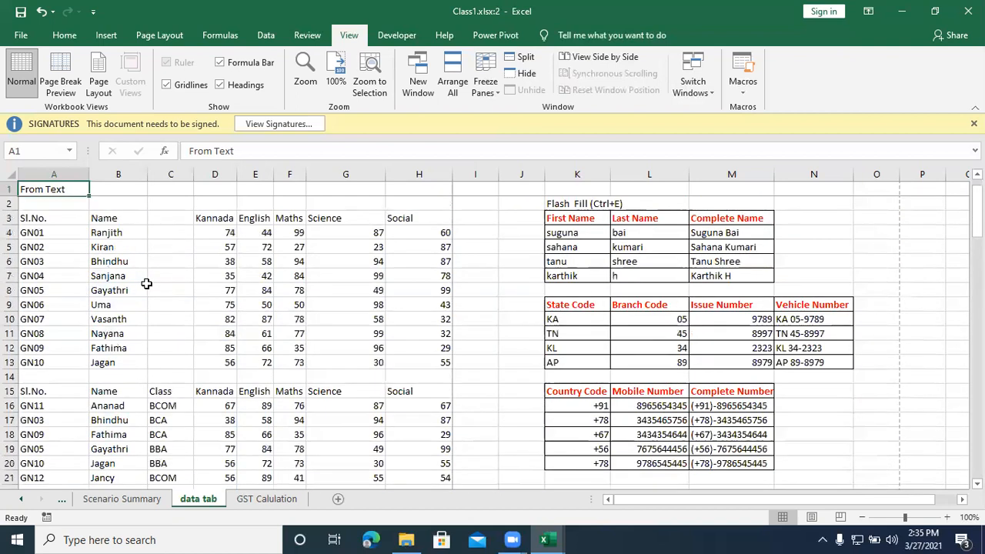
click(486, 83)
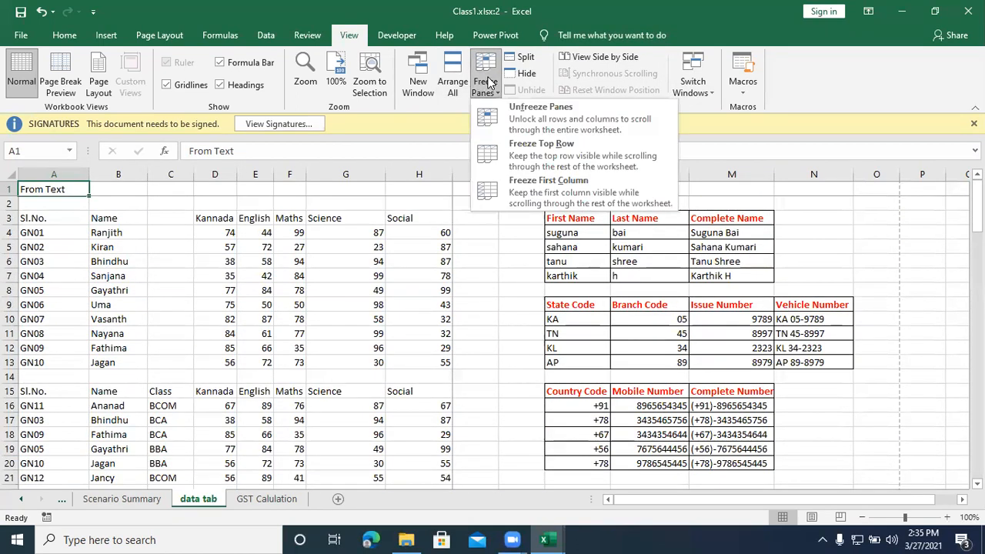
click(513, 118)
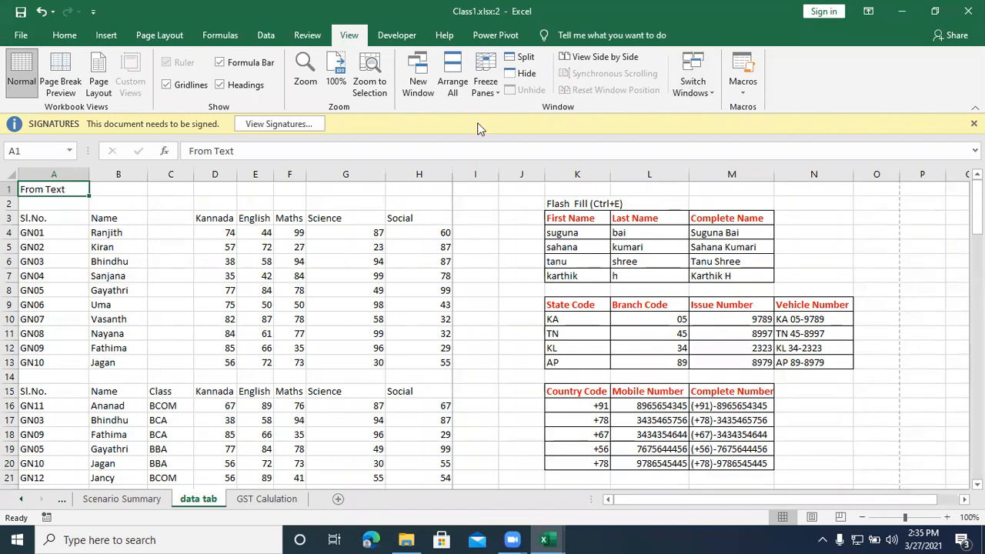
Step: Freeze the first column and check it by moving the active cell along row 12 out to column BM
click(478, 91)
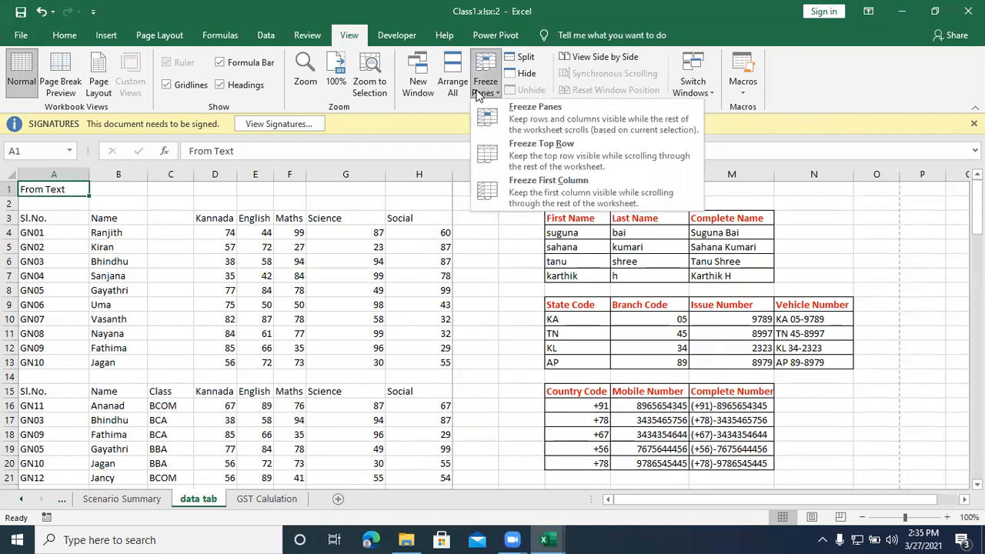
click(541, 183)
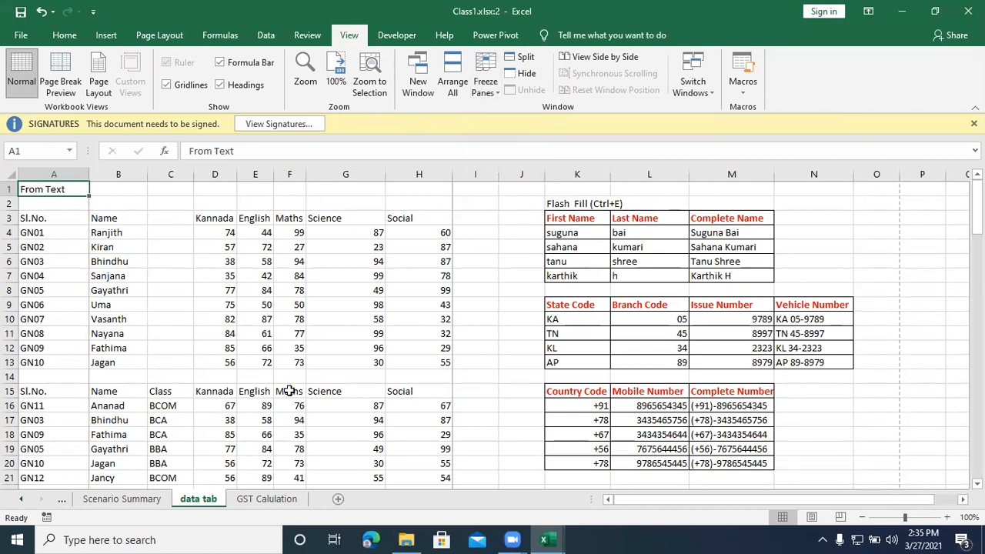
click(255, 346)
key(Right)
key(Right)
key(Right)
key(Right)
key(Right)
key(Right)
key(Right)
key(Right)
key(Right)
key(Right)
key(Right)
key(Right)
key(Right)
key(Right)
key(Right)
key(Right)
key(Right)
key(Right)
key(Right)
key(Right)
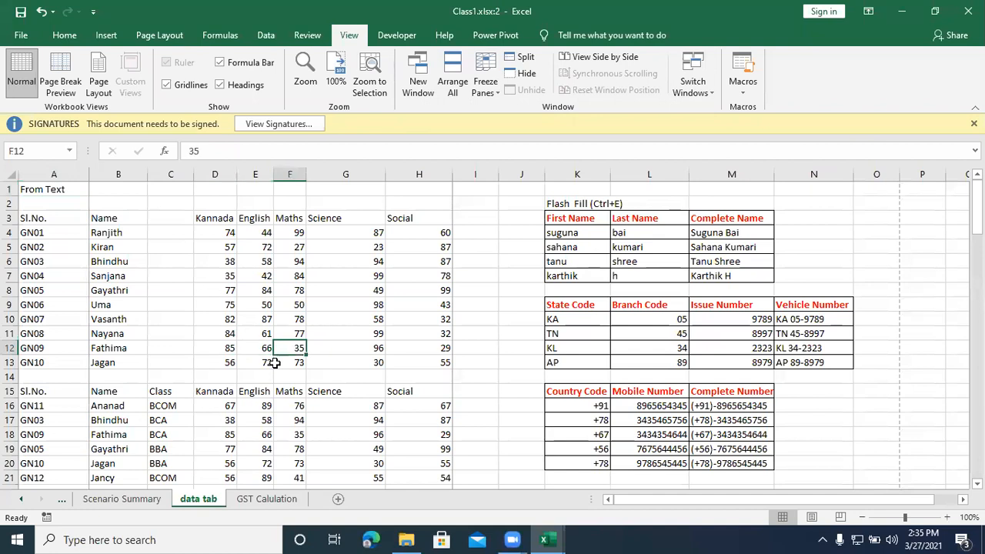
key(Right)
key(Right)
key(Right)
key(Right)
key(Right)
key(Right)
key(Right)
key(Right)
key(Right)
key(Right)
key(Right)
key(Right)
key(Right)
key(Right)
key(Right)
key(Right)
key(Right)
key(Right)
key(Right)
key(Right)
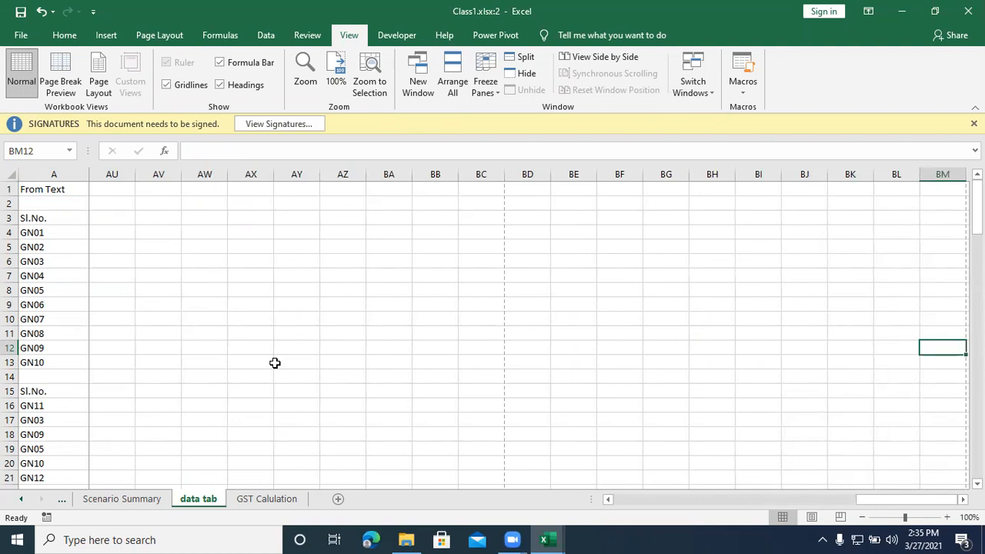
Step: Return the active cell to A12 and unfreeze the first column
key(Left)
key(Left)
key(Left)
key(Left)
key(Left)
key(Left)
key(Left)
key(Left)
key(Left)
key(Left)
key(Left)
key(Left)
key(Left)
key(Left)
key(Left)
key(Left)
key(Left)
key(Left)
key(Left)
key(Left)
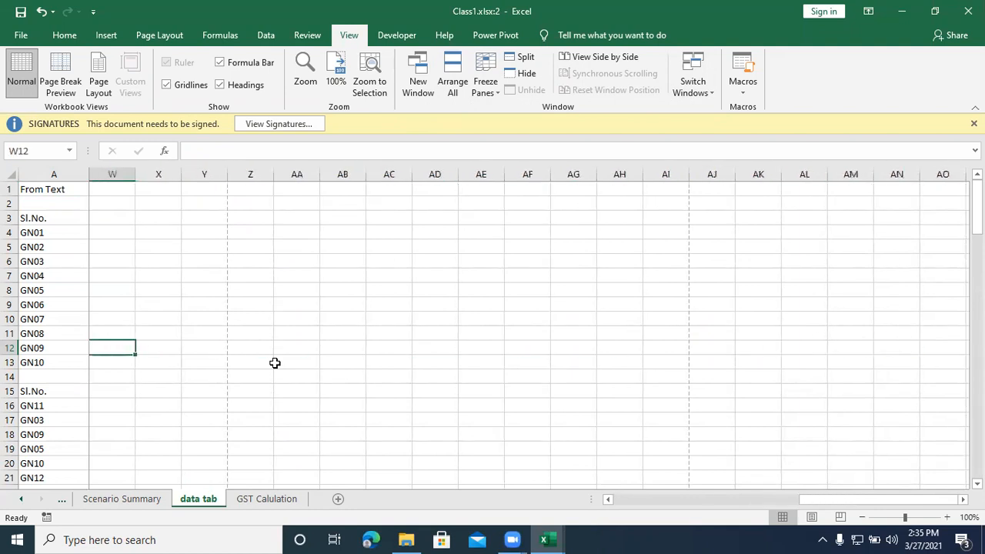
key(Left)
key(Left)
key(Left)
key(Left)
key(Left)
key(Left)
key(Left)
key(Left)
key(Left)
key(Left)
key(Left)
key(Left)
key(Left)
key(Left)
key(Left)
key(Left)
key(Left)
key(Left)
key(Left)
key(Left)
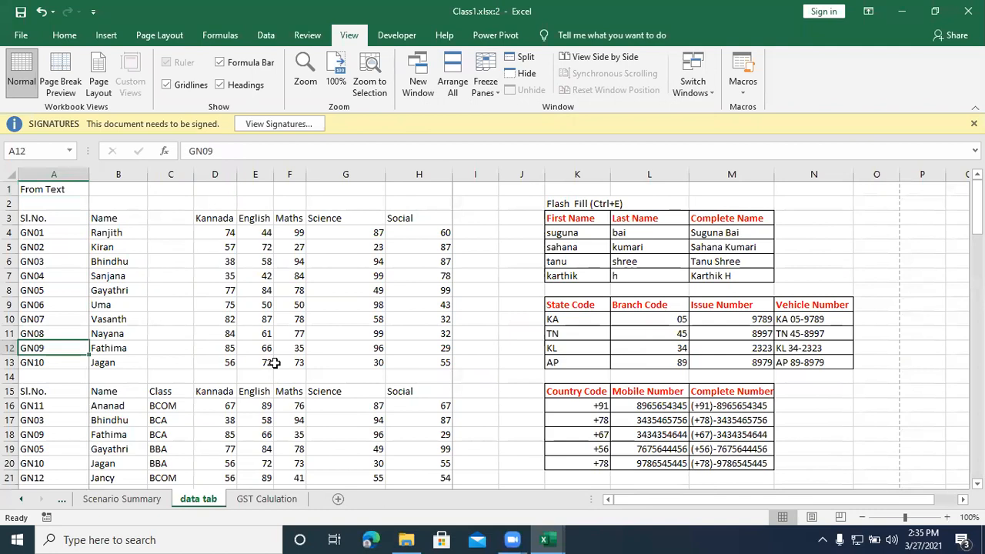
click(485, 83)
click(485, 112)
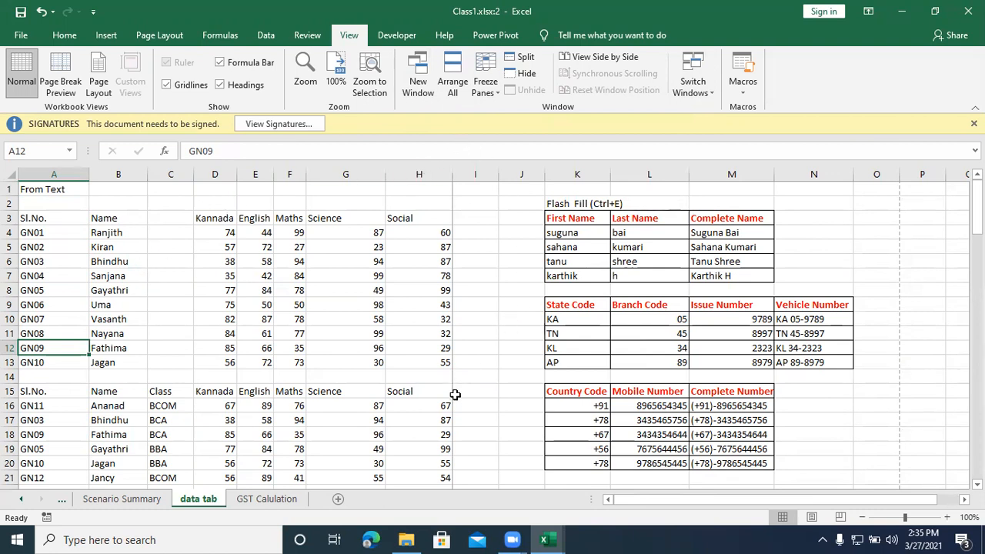
Step: Freeze the panes at cell I13, check the frozen rows against the data below, and unfreeze the panes
click(467, 365)
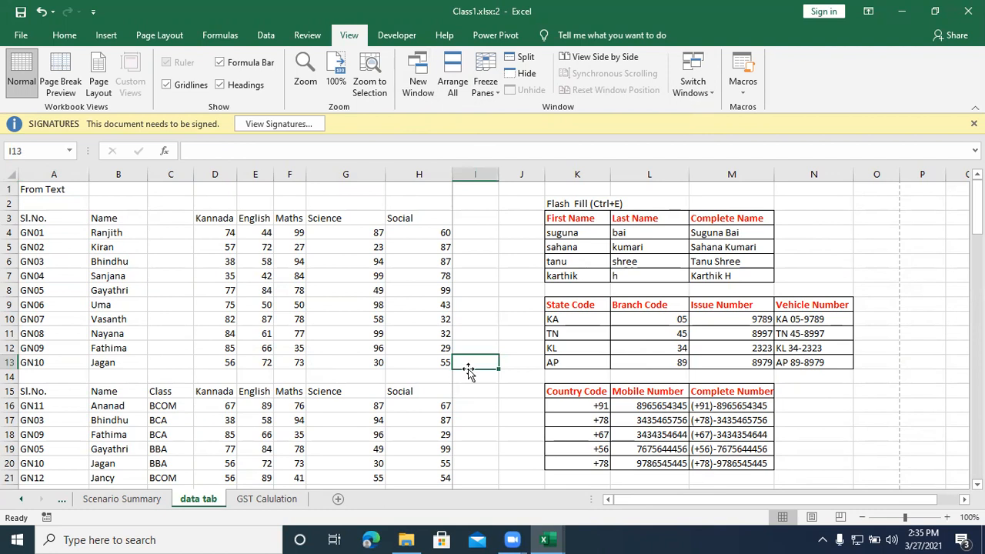
click(492, 92)
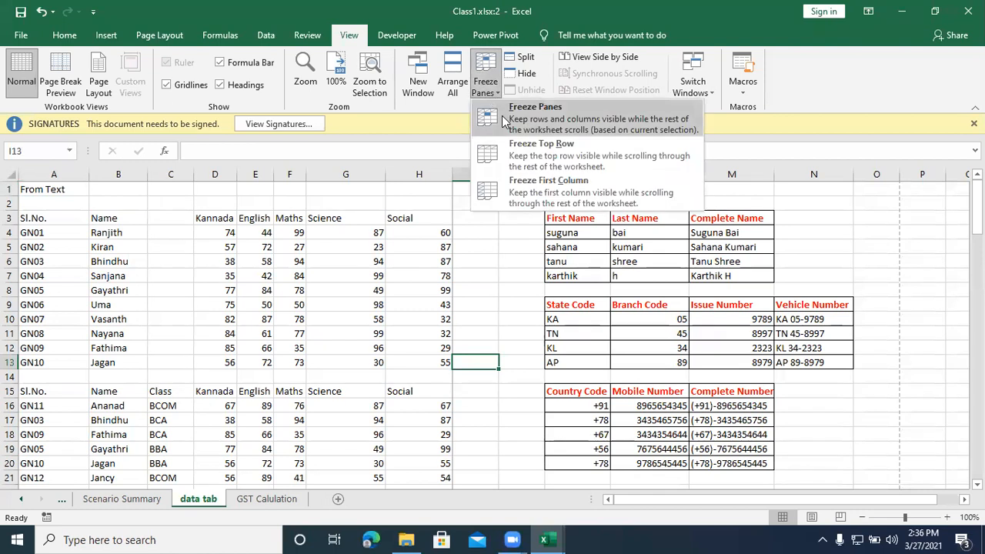
click(502, 116)
scroll(301, 283, down, 13)
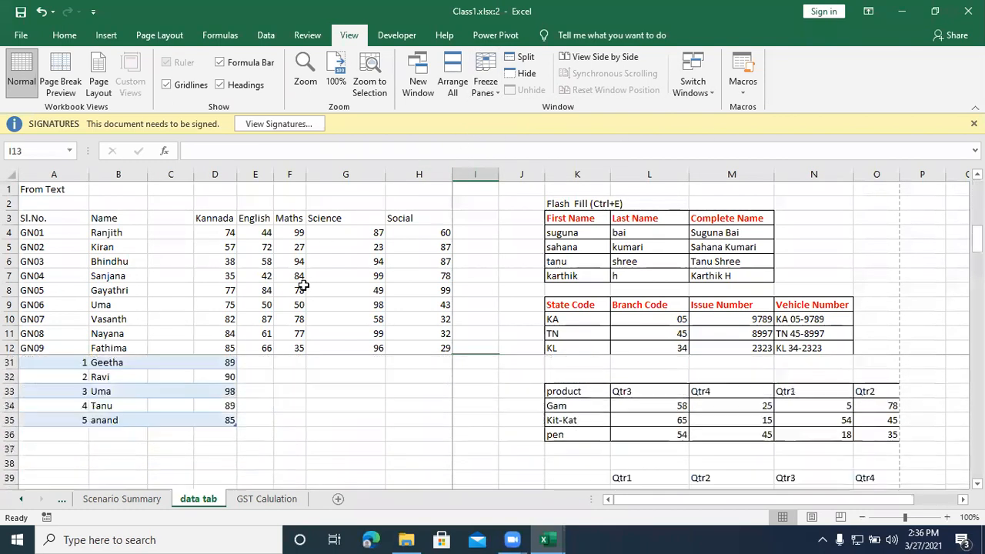
scroll(290, 282, down, 10)
scroll(281, 280, up, 8)
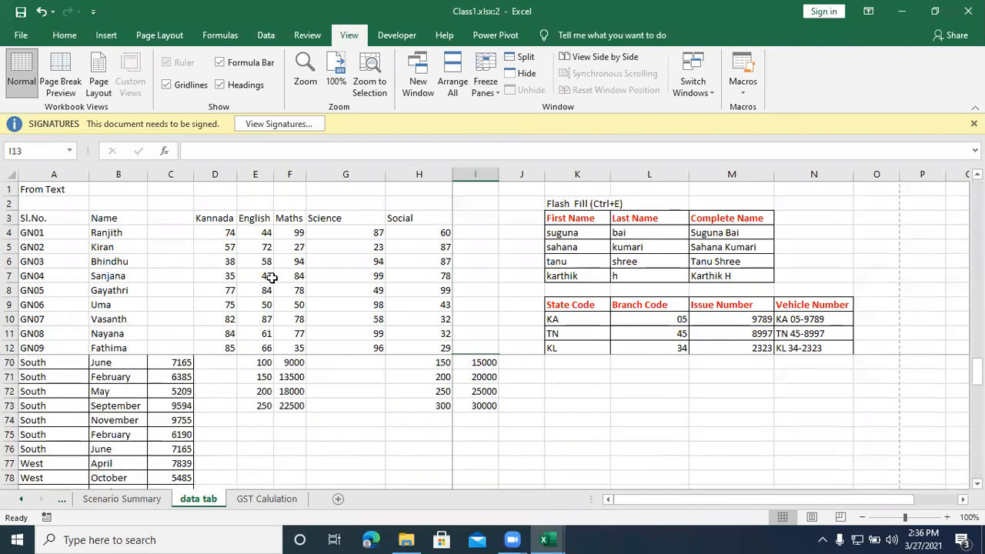
scroll(272, 276, up, 15)
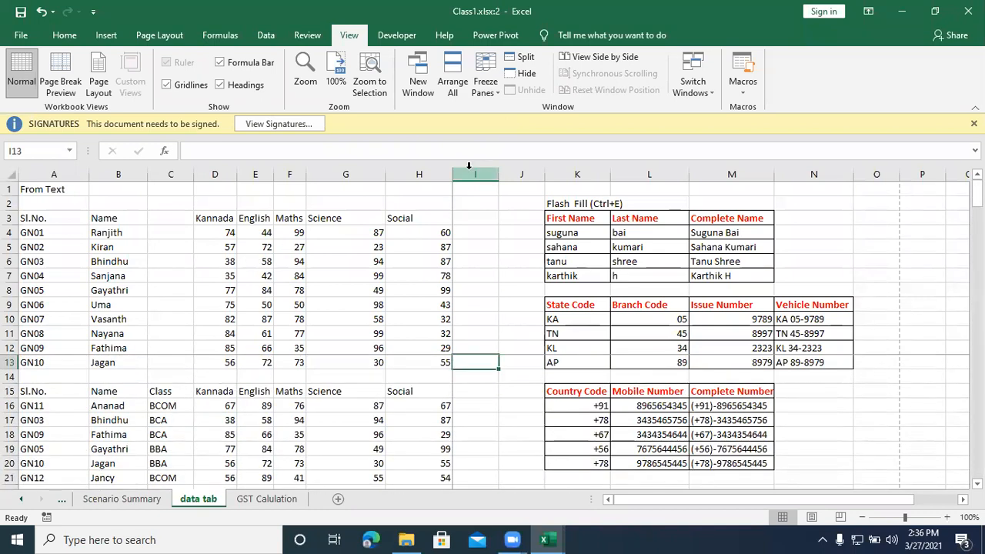
click(486, 83)
click(493, 115)
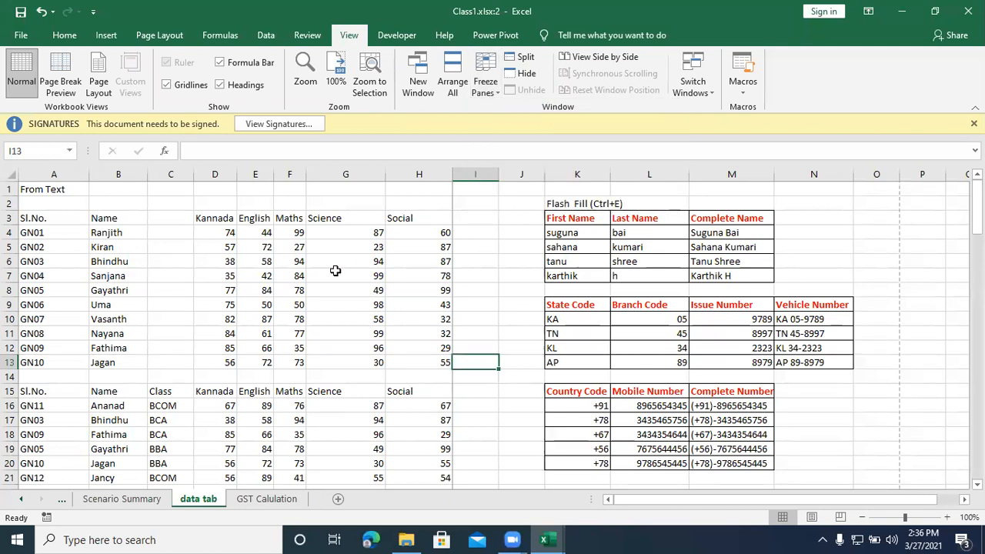
Step: Hide both workbook windows, and unhide Class1.xlsx:1 and Class1.xlsx:2
click(525, 74)
click(514, 78)
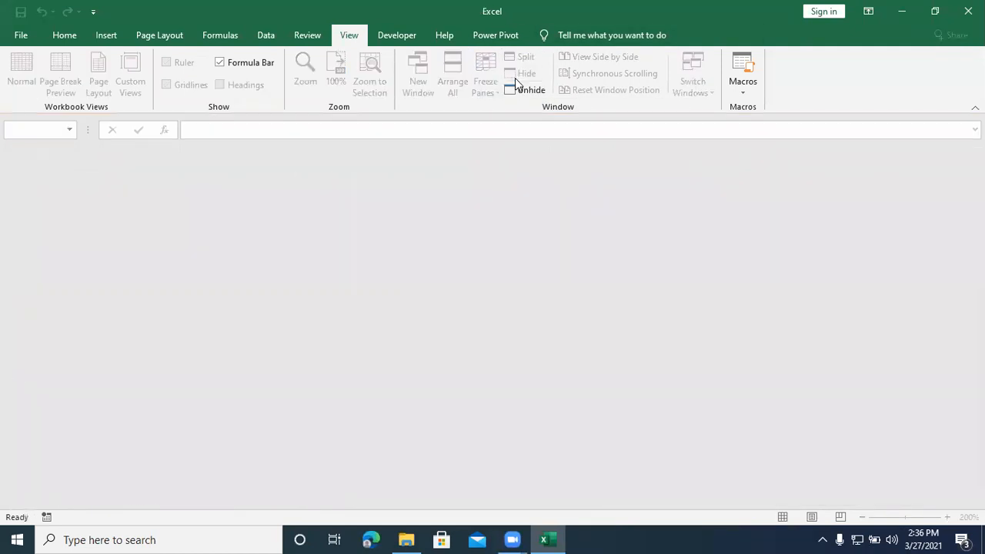
click(526, 90)
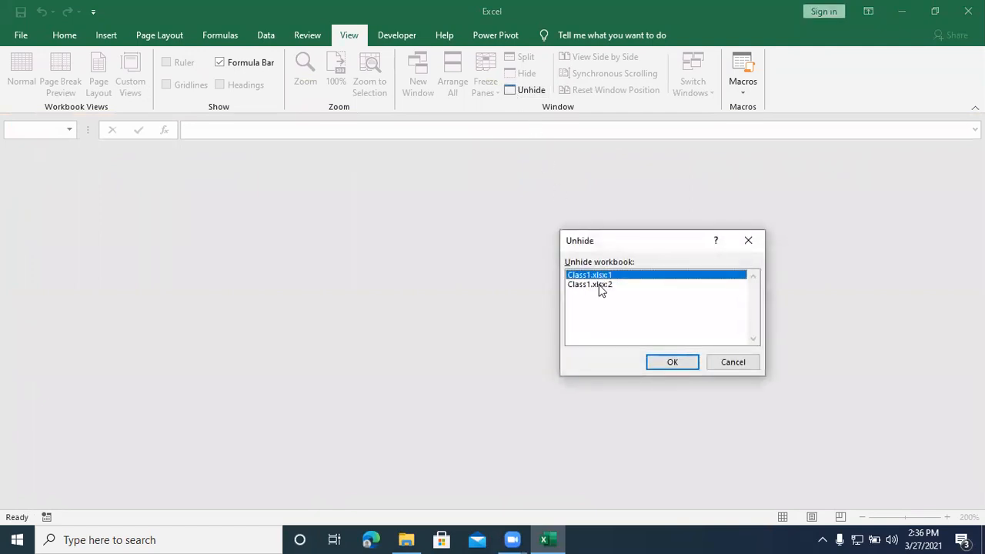
drag(575, 241, 280, 184)
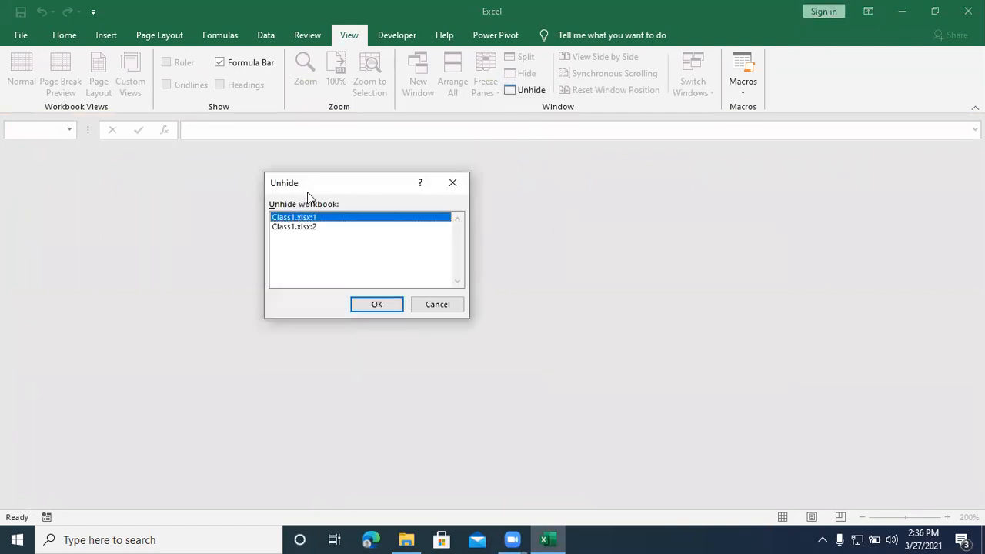
click(367, 307)
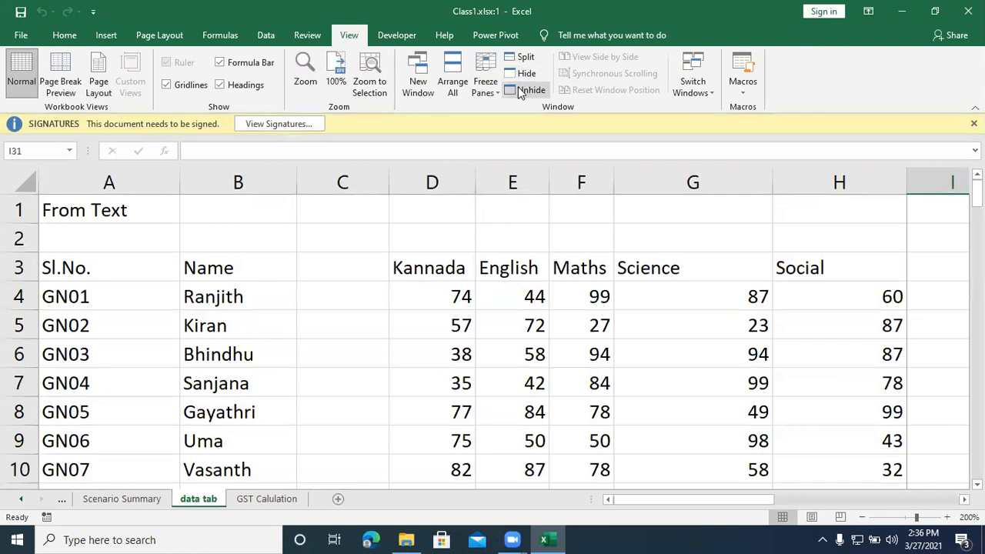
click(520, 90)
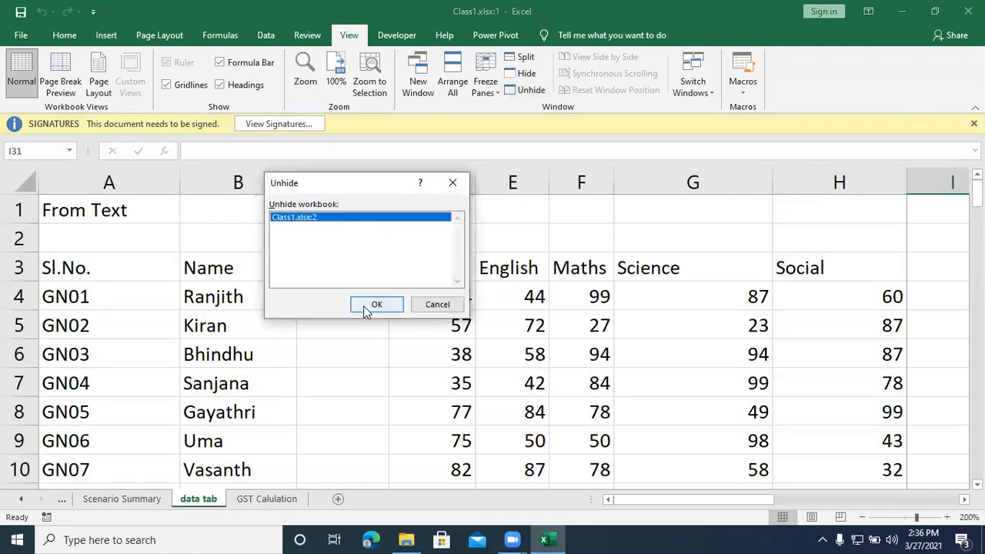
click(367, 307)
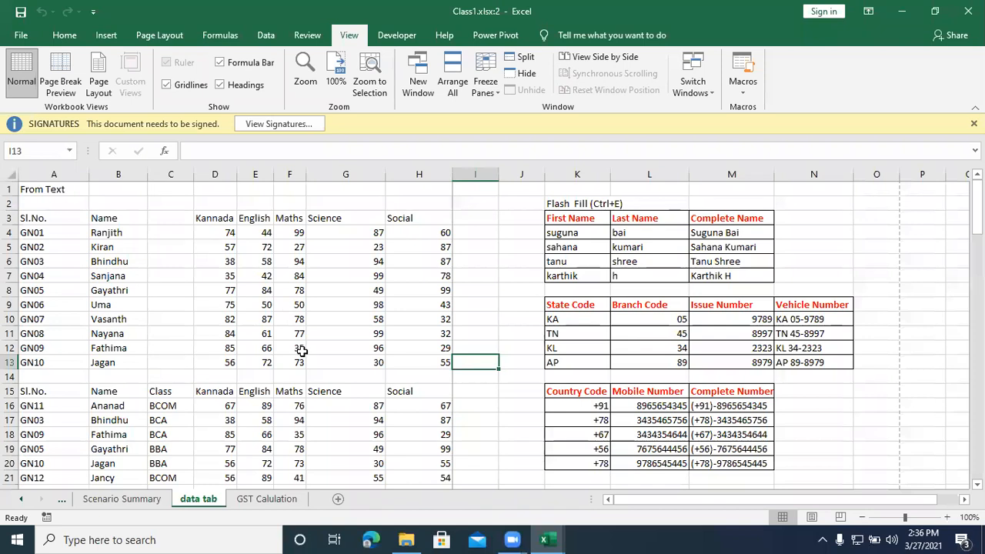
click(507, 301)
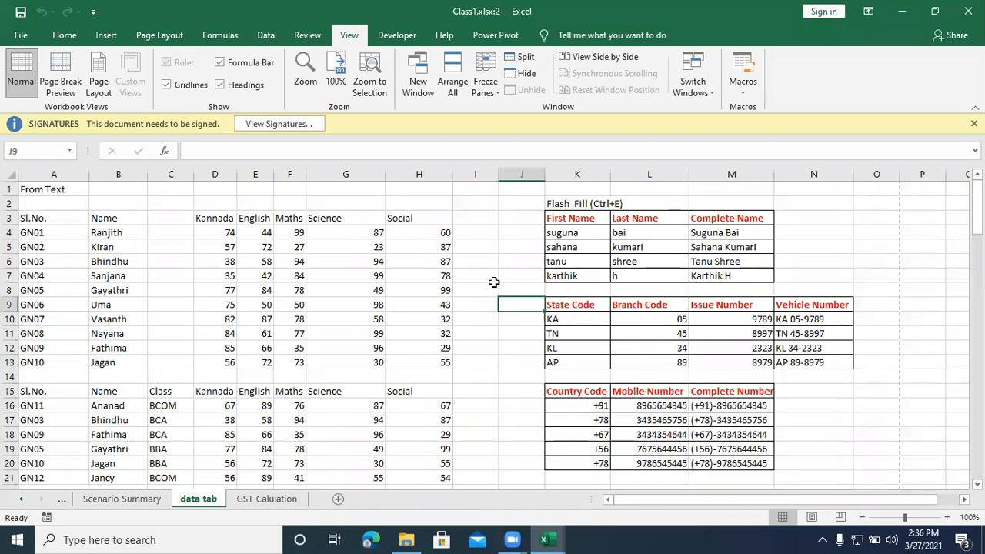
scroll(428, 342, down, 1)
scroll(428, 342, up, 1)
click(475, 360)
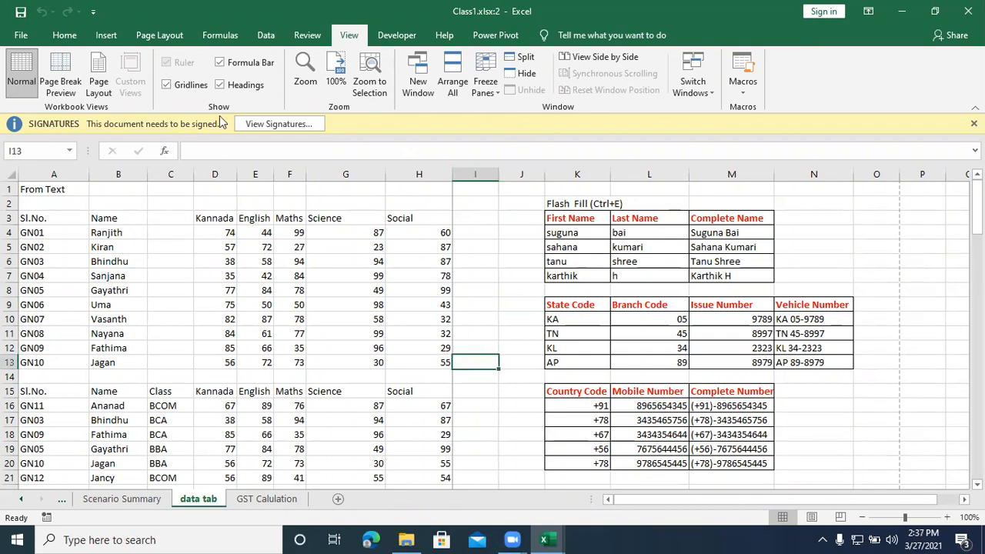
click(266, 35)
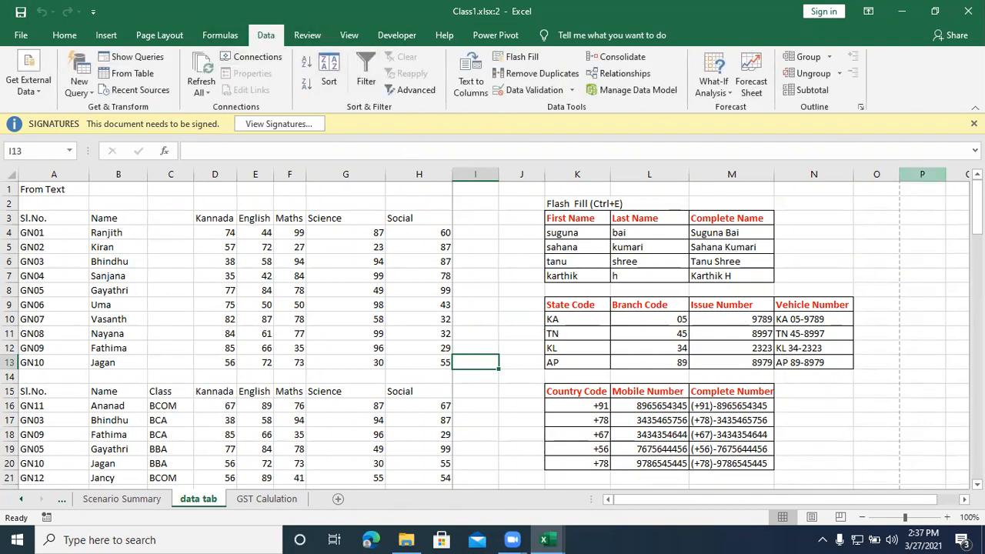
Step: View the outline direction and style settings, and close them without making changes
click(859, 108)
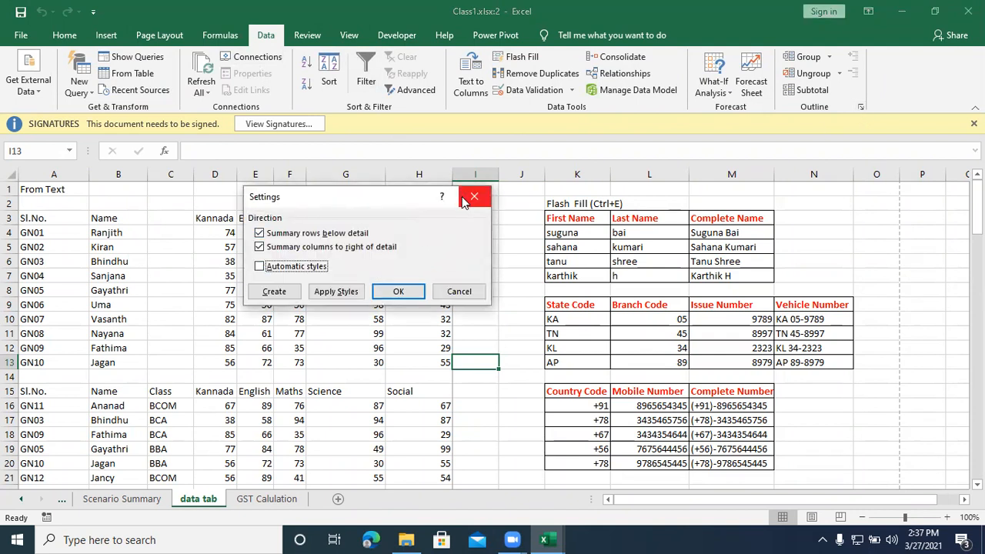
key(Escape)
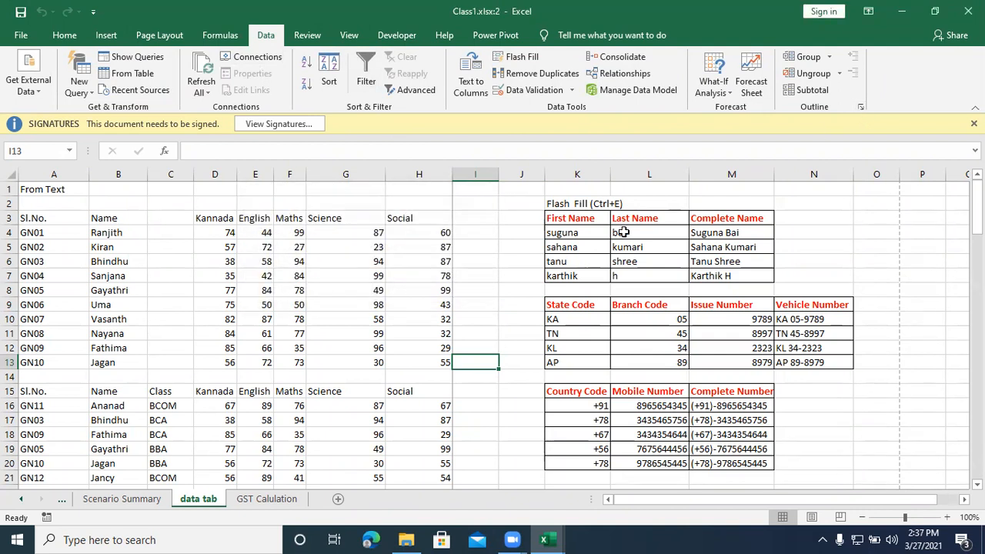
Step: Open the ribbon customization page of Excel Options and look through the Popular Commands list
click(21, 35)
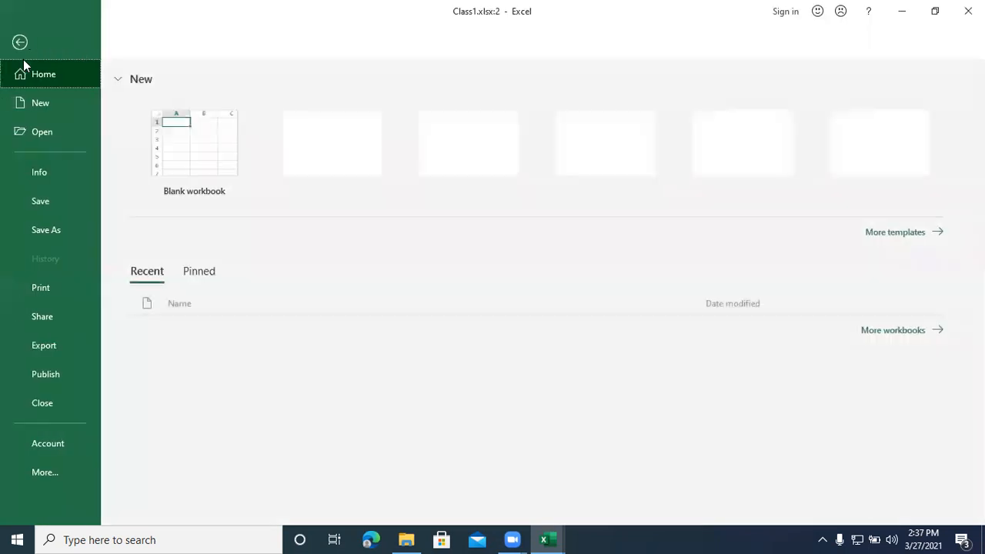
click(45, 472)
click(111, 502)
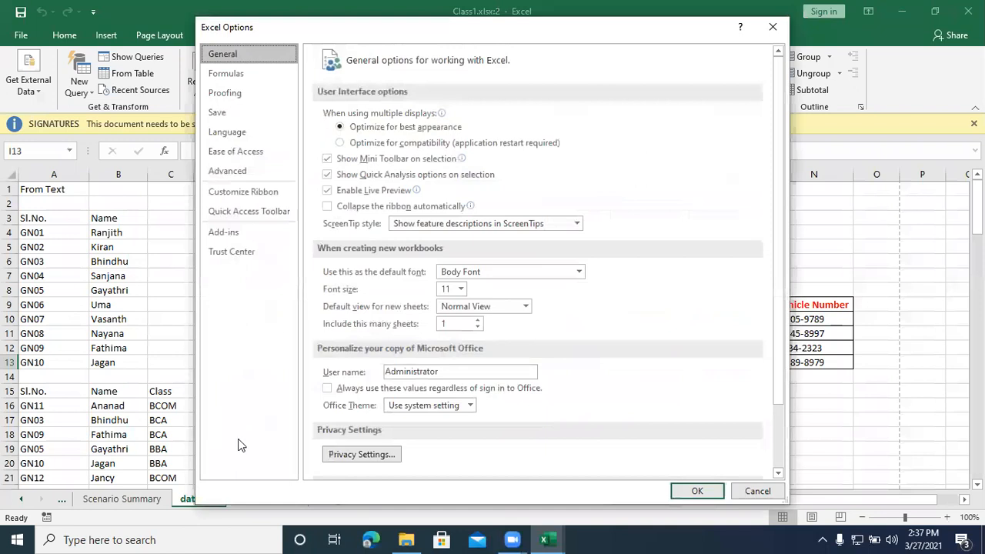
click(234, 195)
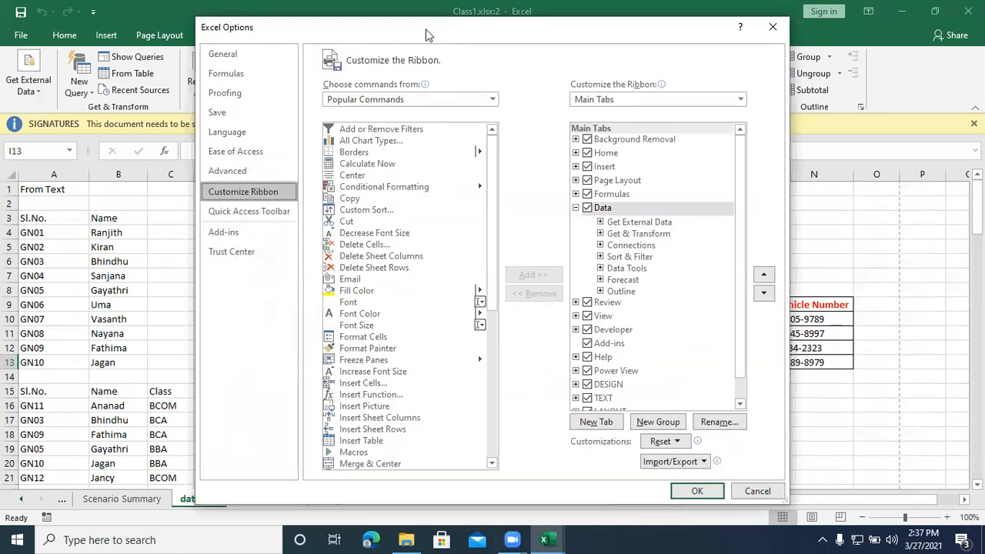
scroll(379, 343, down, 8)
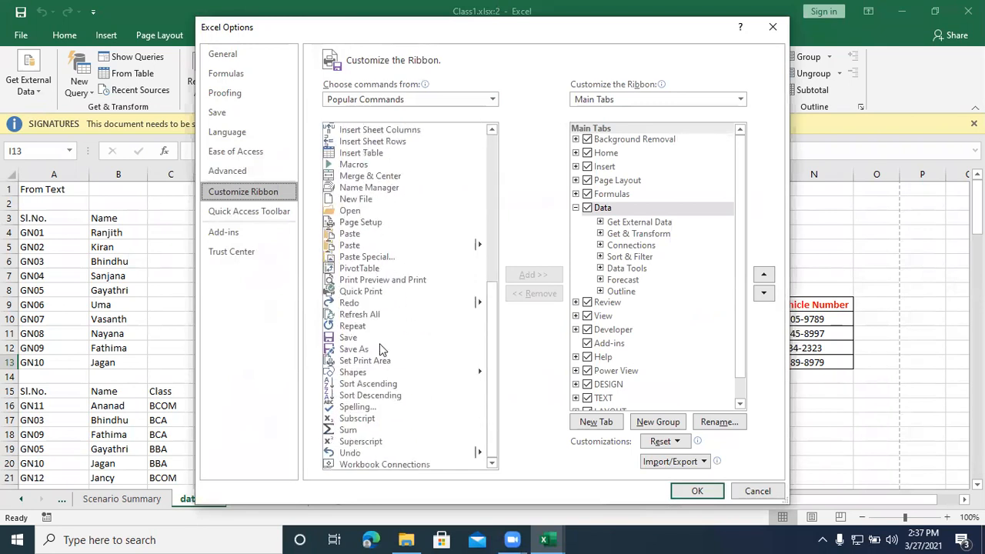
scroll(371, 409, up, 8)
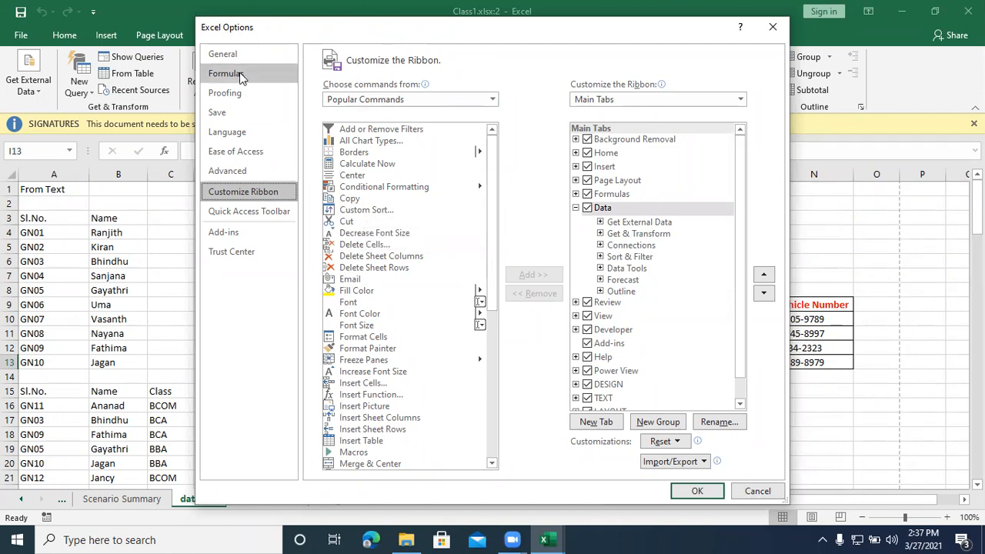
Step: Go to the Quick Access Toolbar customization options and choose All Commands as the command source
click(257, 218)
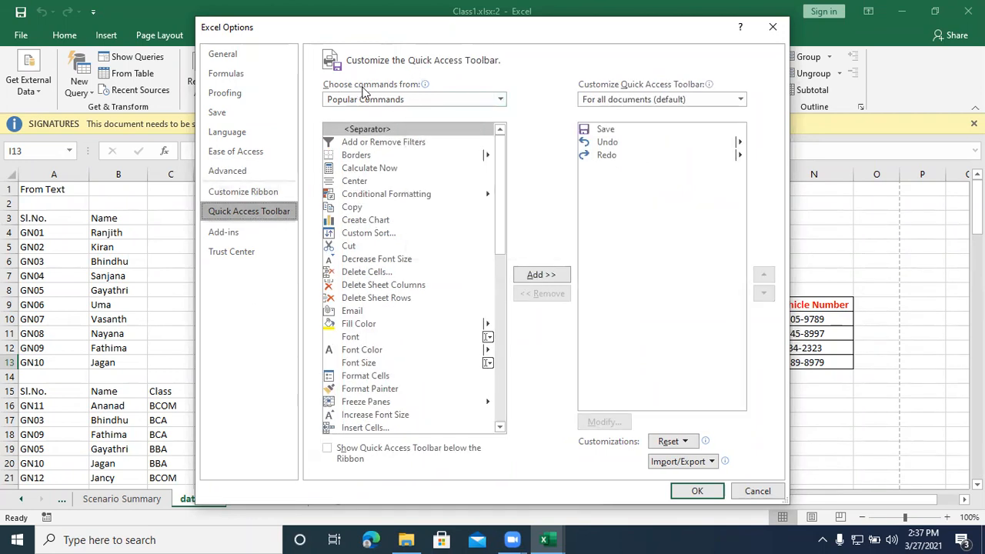
click(499, 102)
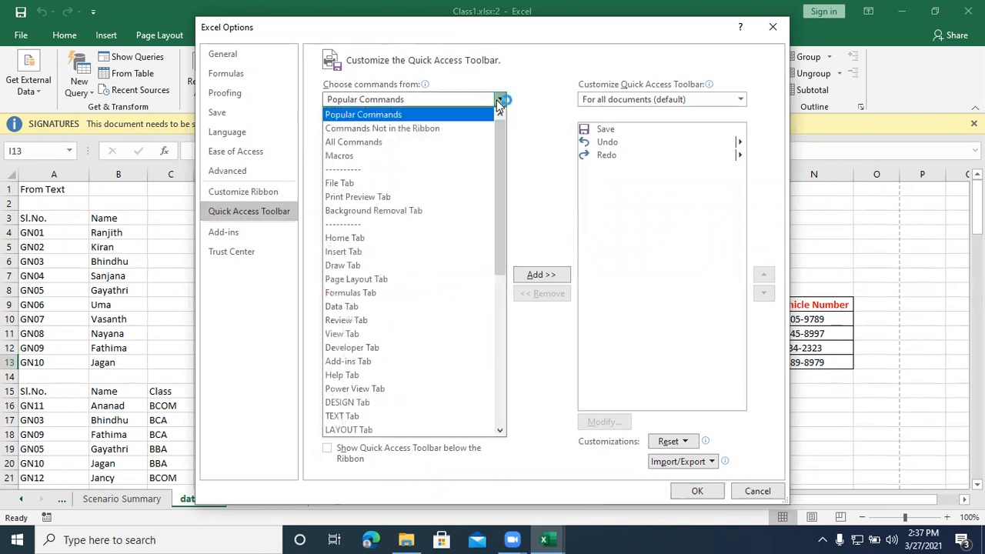
click(398, 145)
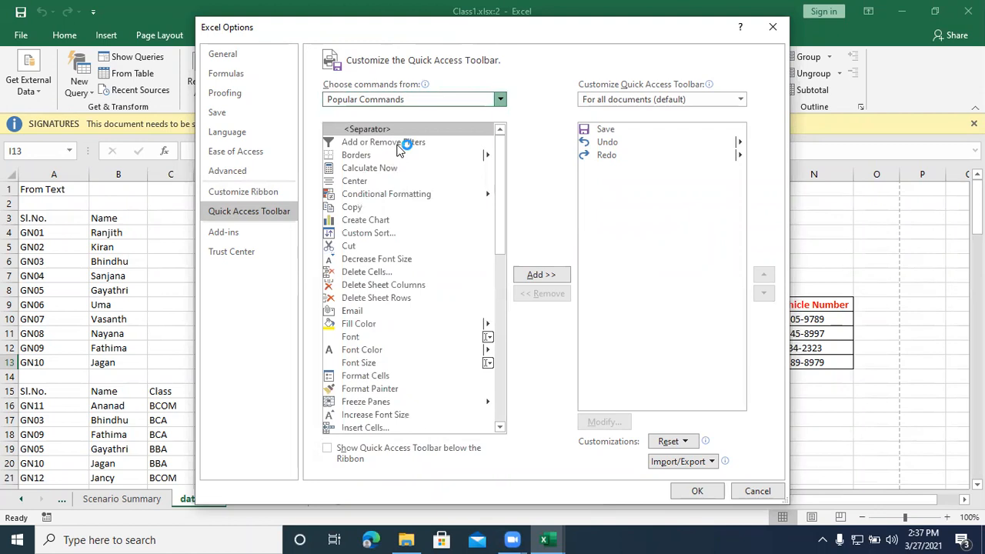
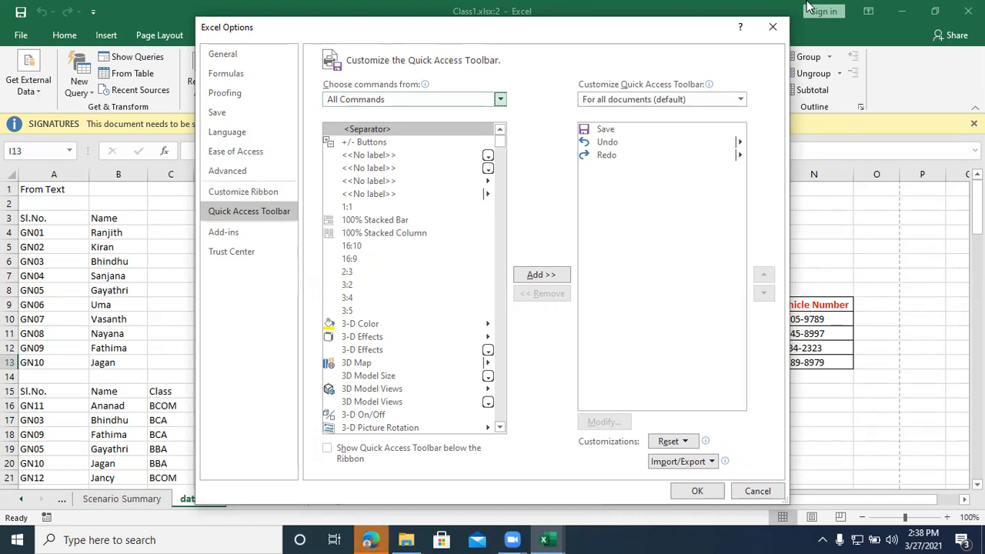
Step: Look through the available command sources for the Quick Access Toolbar and leave All Commands selected
key(alt+Down)
key(Page_Down)
key(Page_Down)
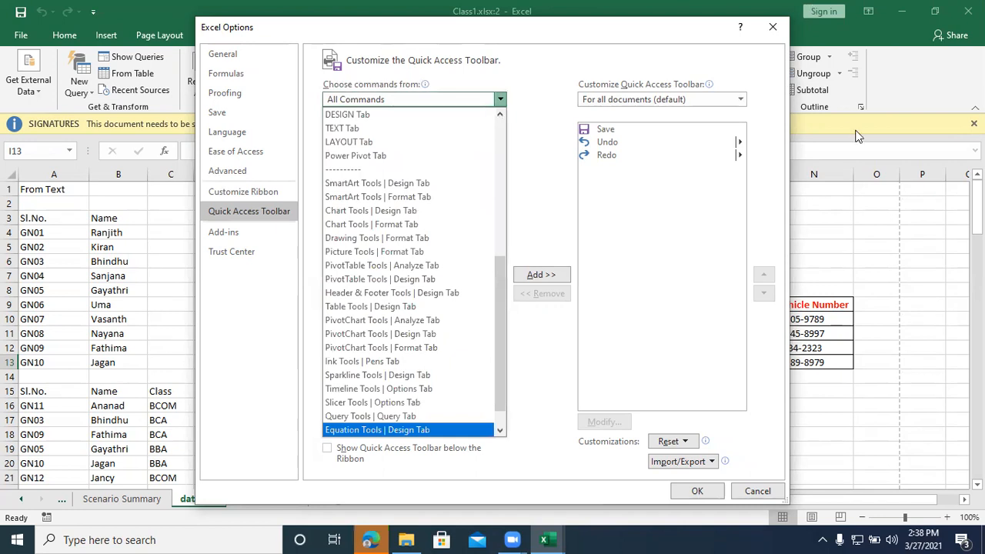
scroll(408, 368, down, 1)
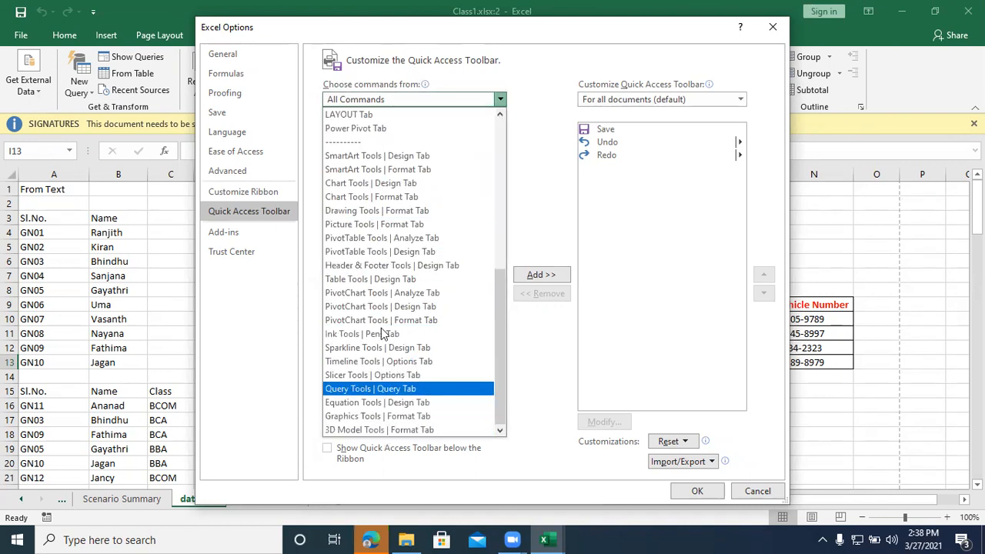
scroll(387, 273, up, 4)
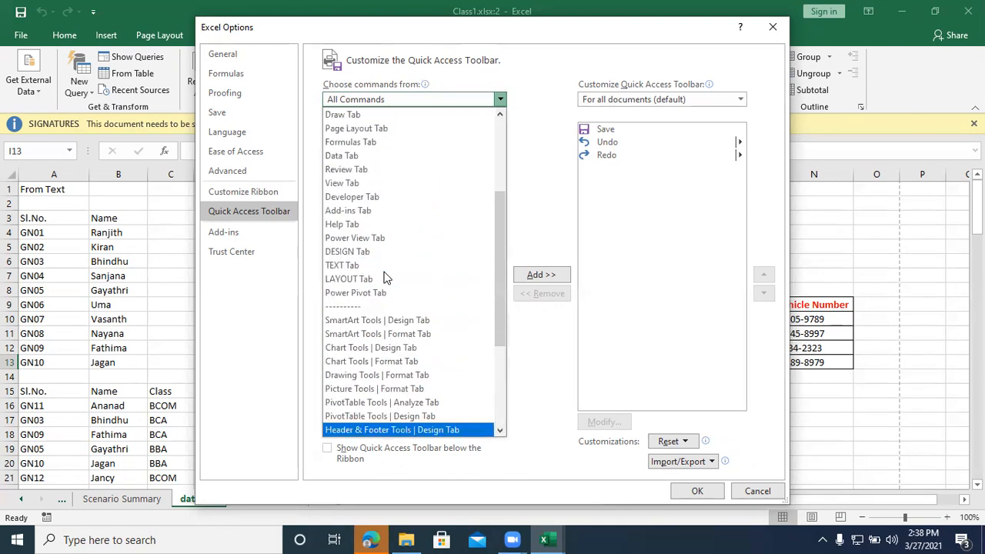
scroll(386, 277, up, 4)
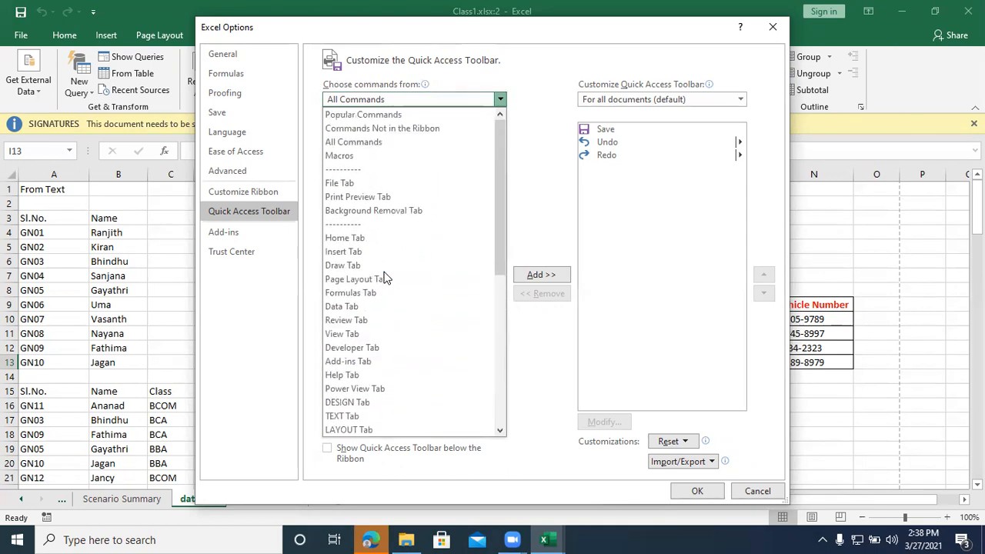
click(501, 95)
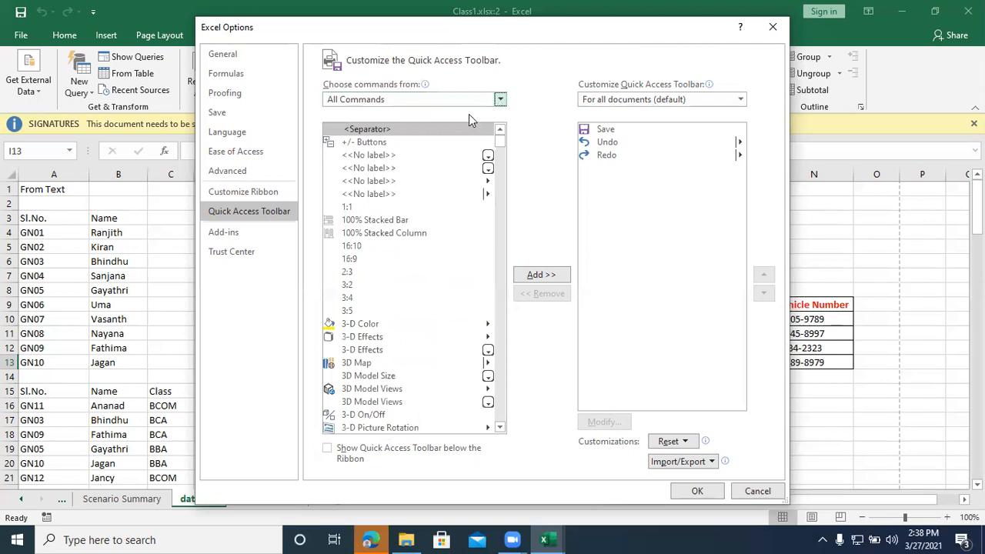
Step: Choose Commands Not in the Ribbon as the toolbar's command source and look through the other tab-based sources
click(496, 101)
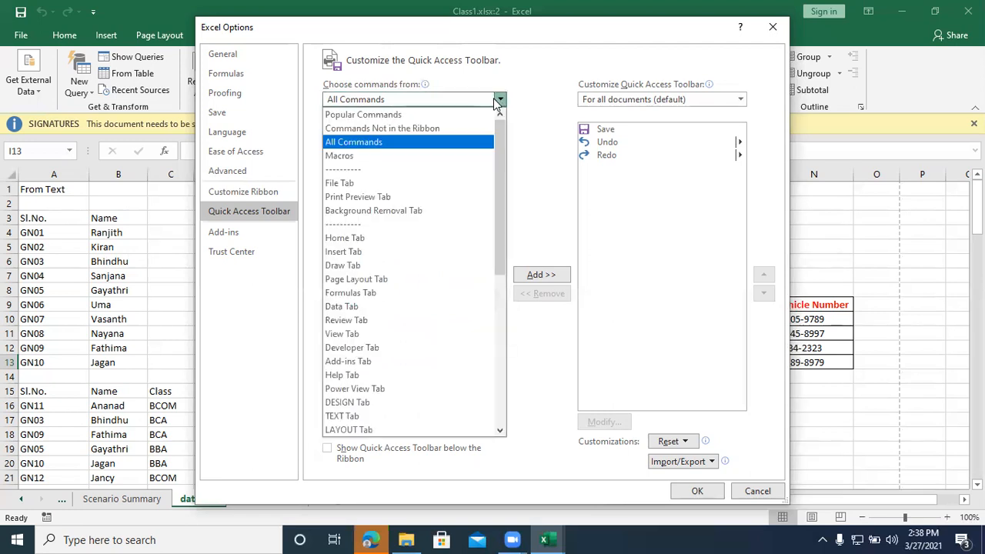
click(420, 129)
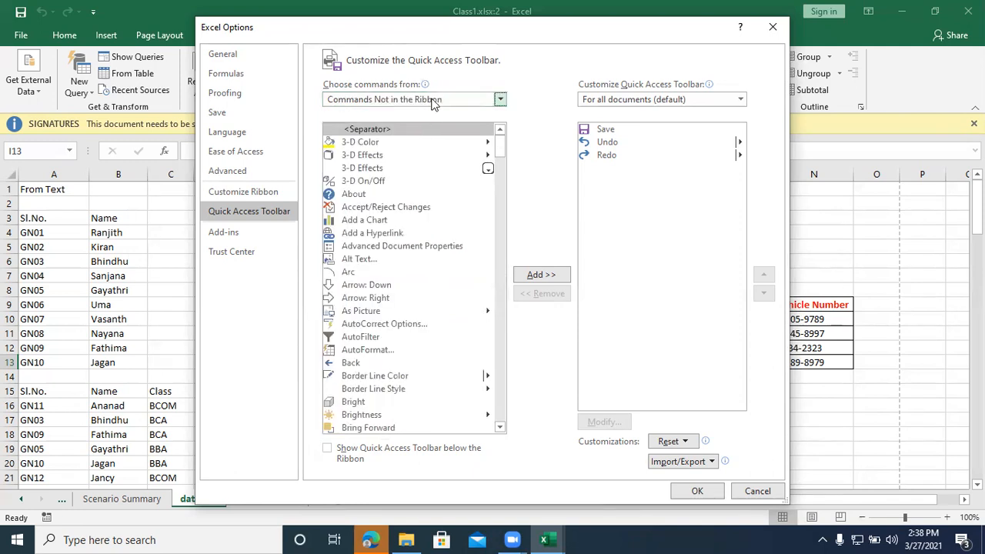
key(s)
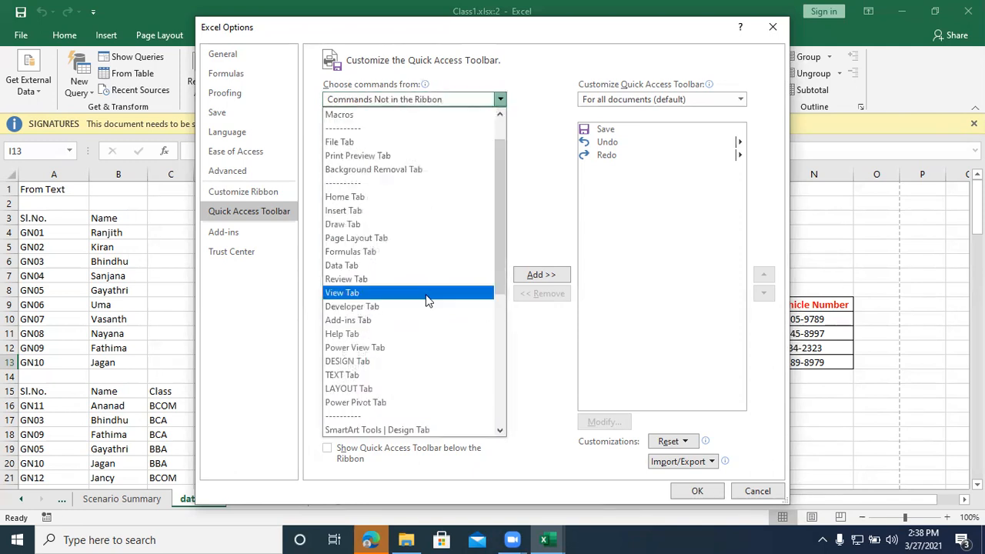
key(p)
scroll(427, 300, down, 7)
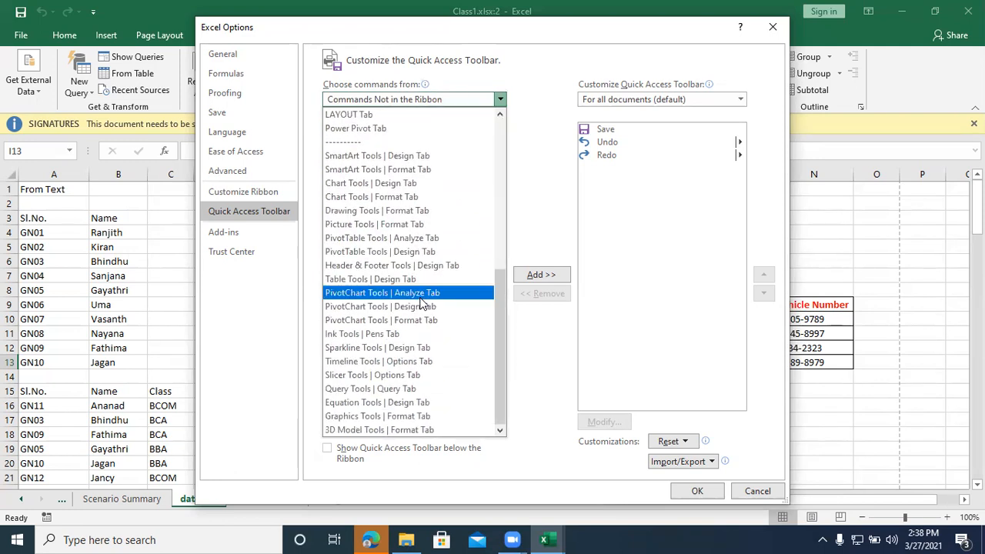
scroll(420, 300, up, 8)
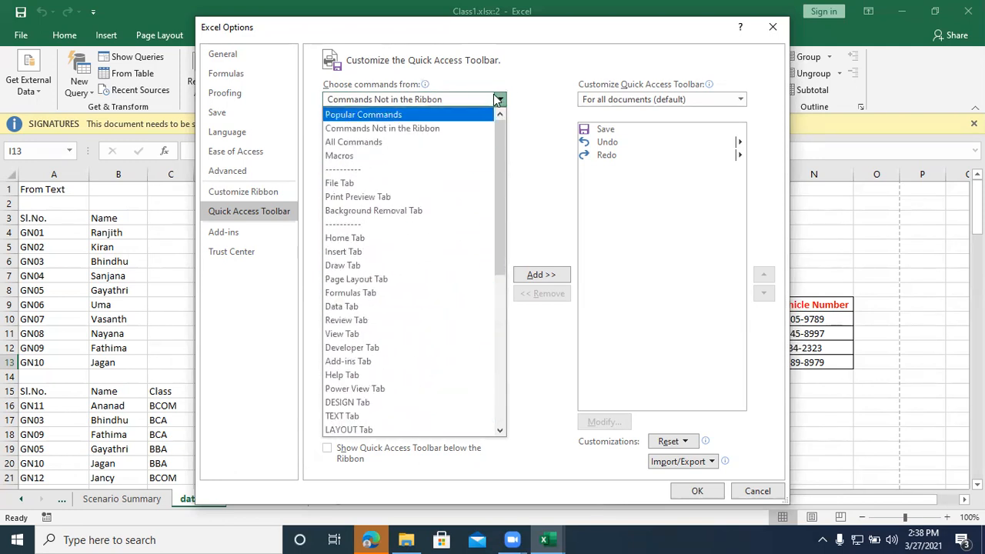
Step: View the command sources offered for customizing the ribbon, and return to the Quick Access Toolbar options
click(269, 197)
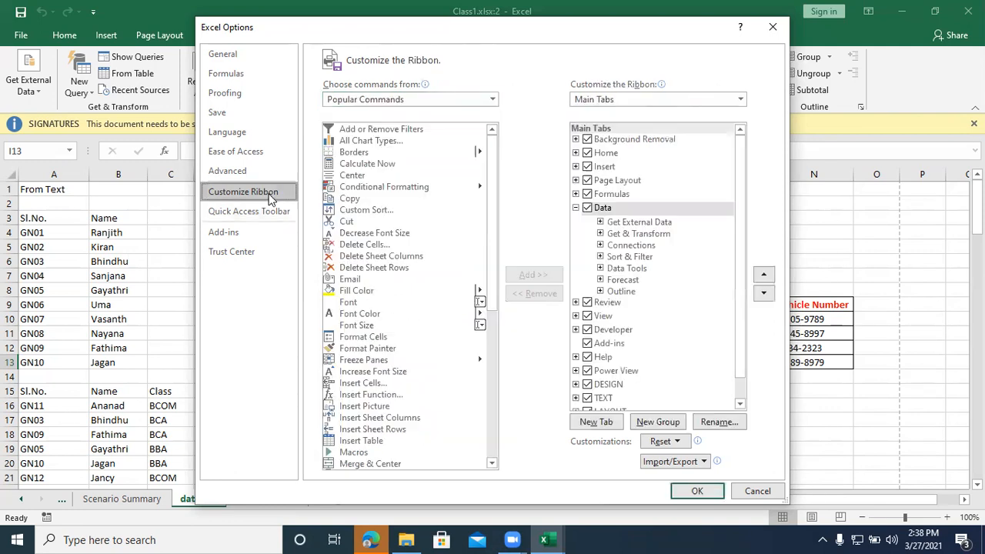
click(491, 100)
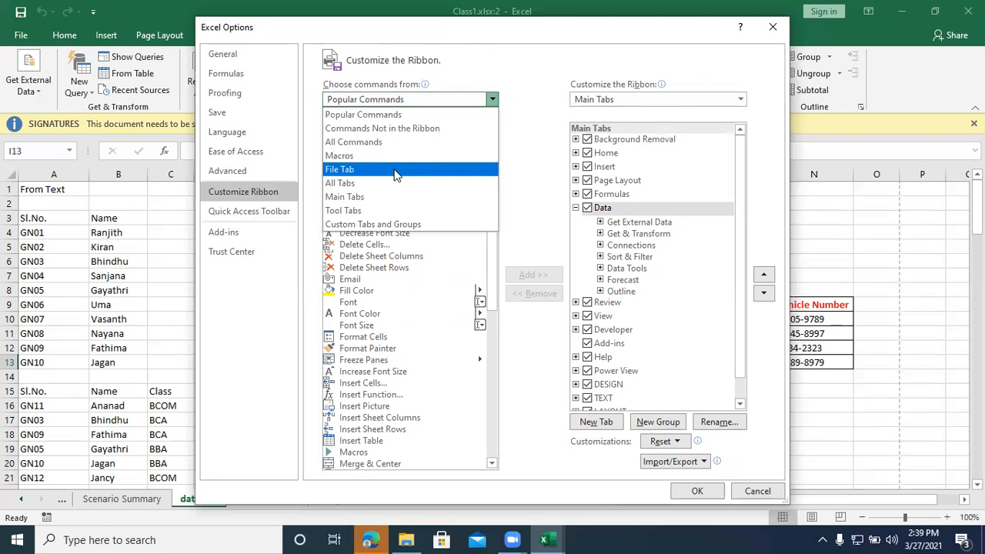
click(269, 211)
Step: Choose Popular Commands as the Quick Access Toolbar's command source and look through its commands
click(410, 100)
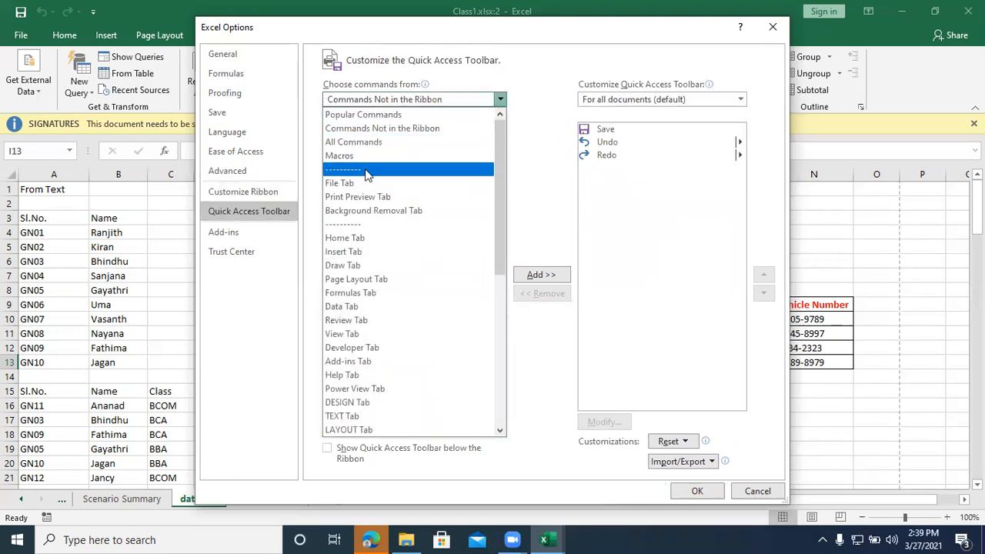
click(382, 117)
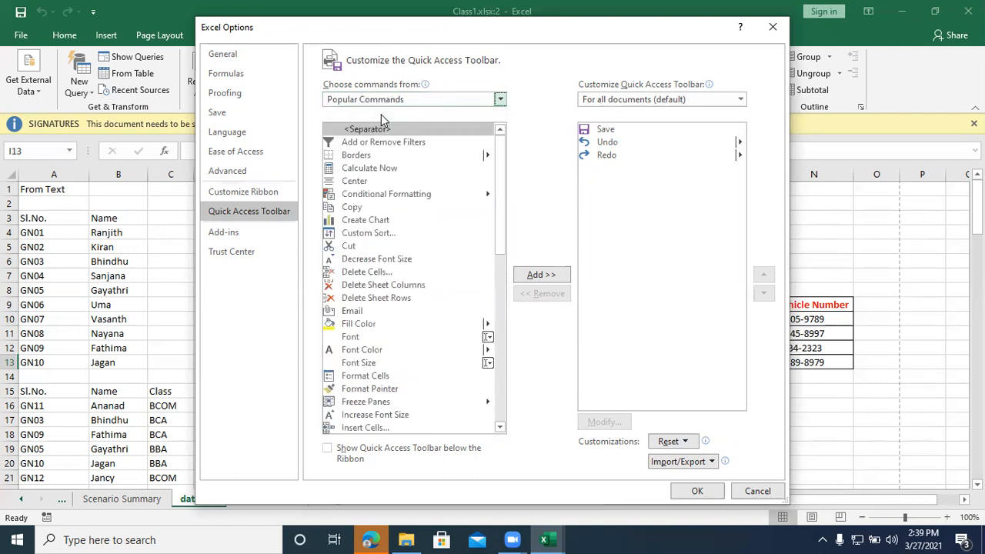
scroll(377, 161, down, 10)
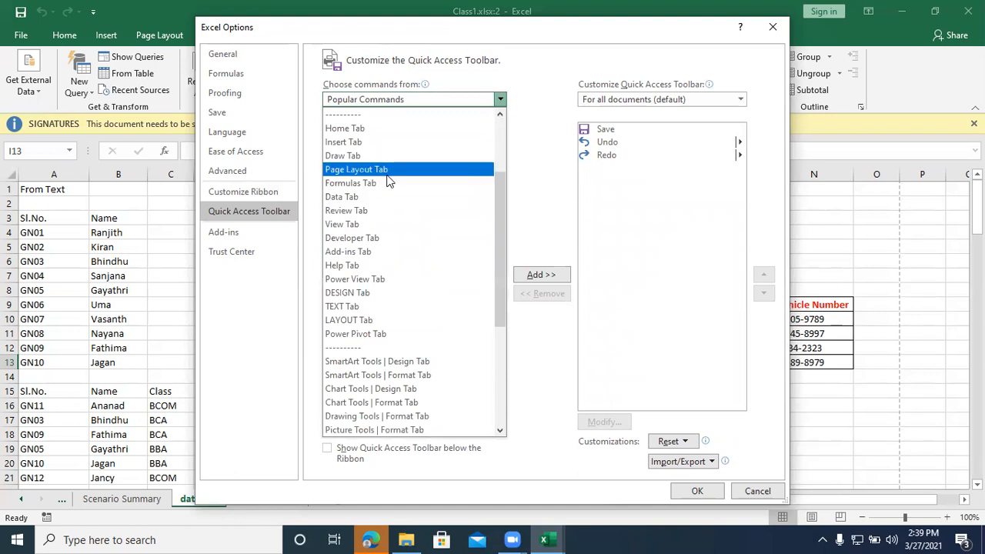
scroll(428, 107, up, 1)
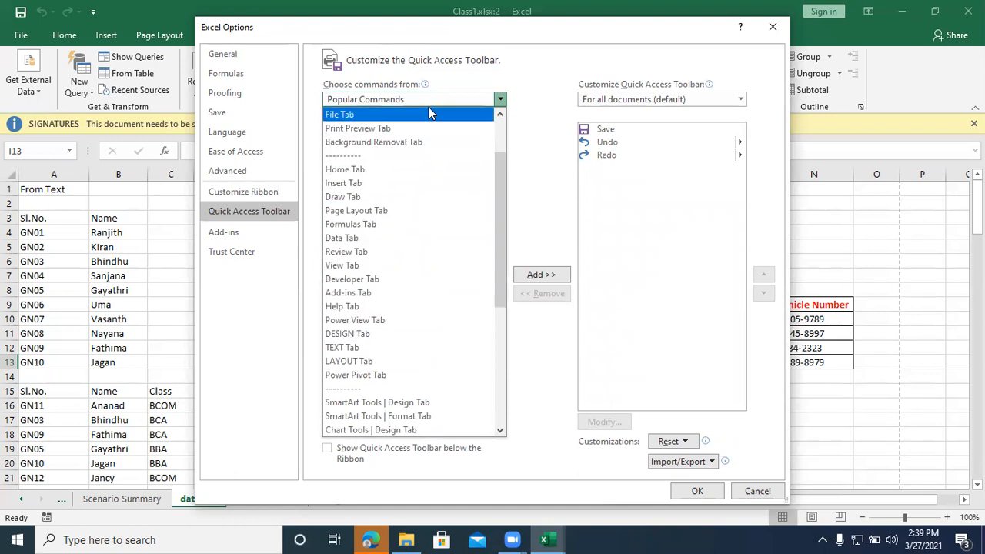
click(500, 99)
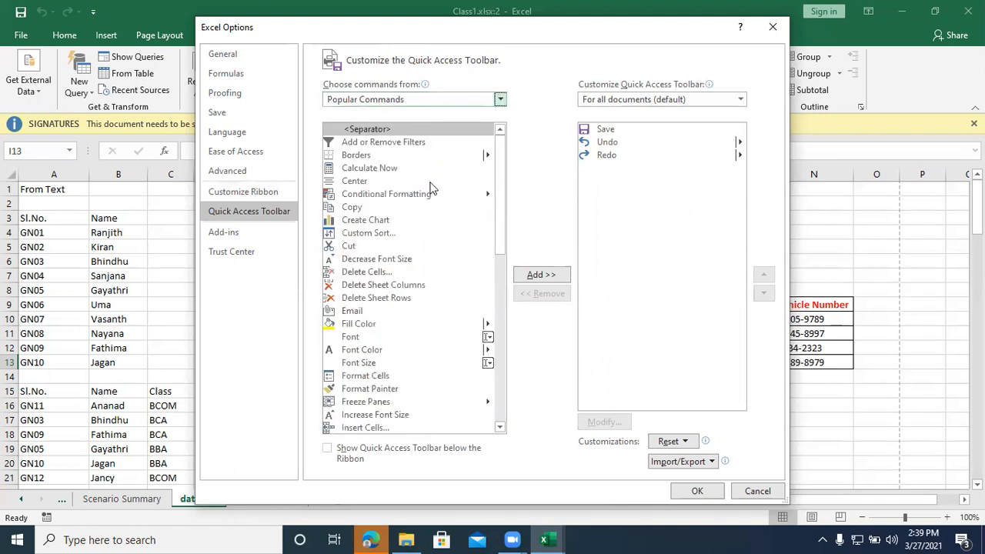
scroll(428, 187, down, 11)
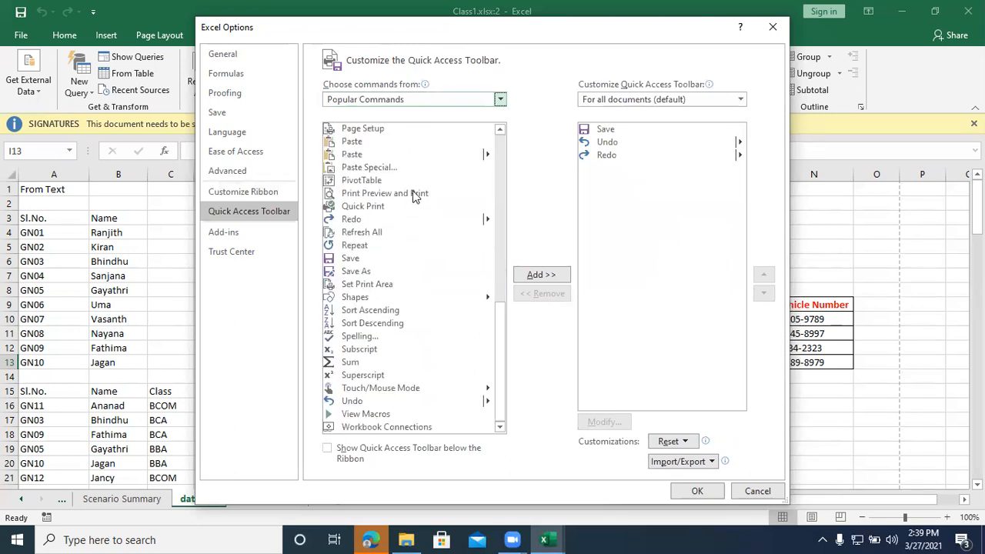
Step: Choose All Commands as the toolbar's command source and look through the commands beginning with A to D
click(397, 98)
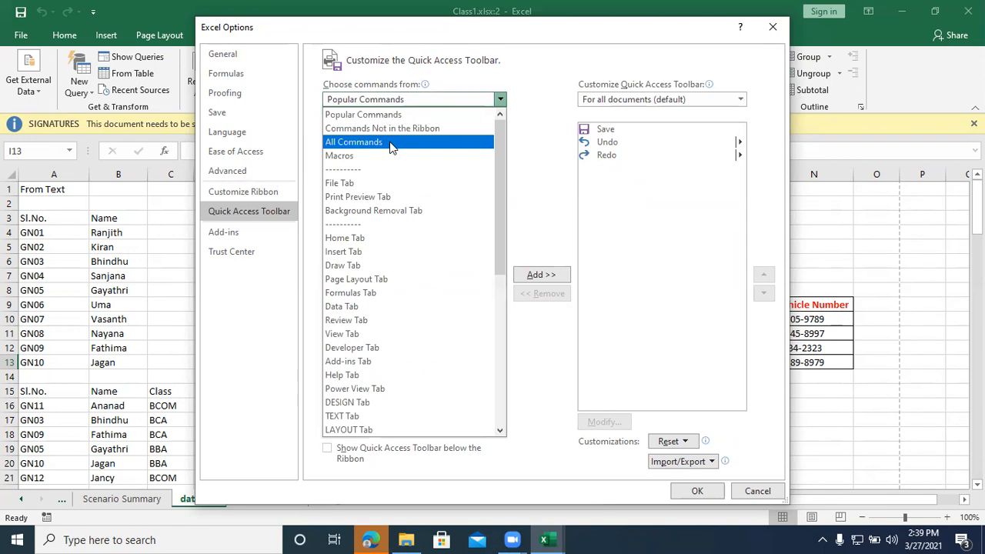
click(390, 143)
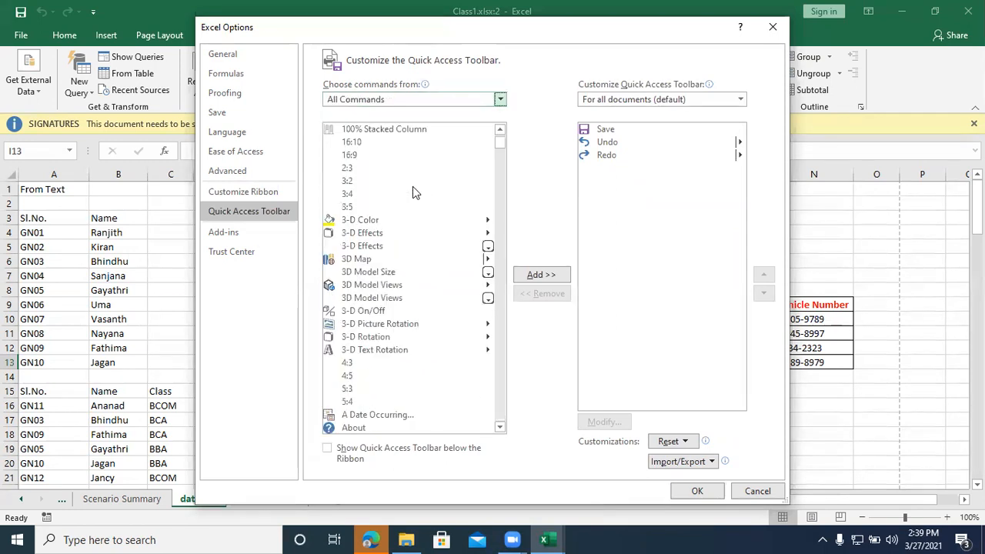
scroll(412, 186, down, 7)
scroll(412, 187, down, 20)
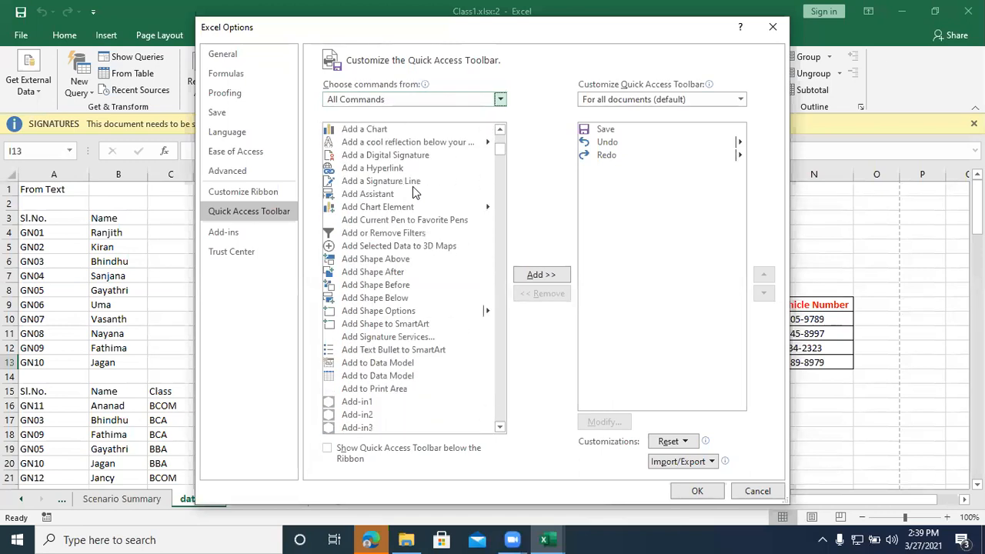
scroll(392, 231, down, 20)
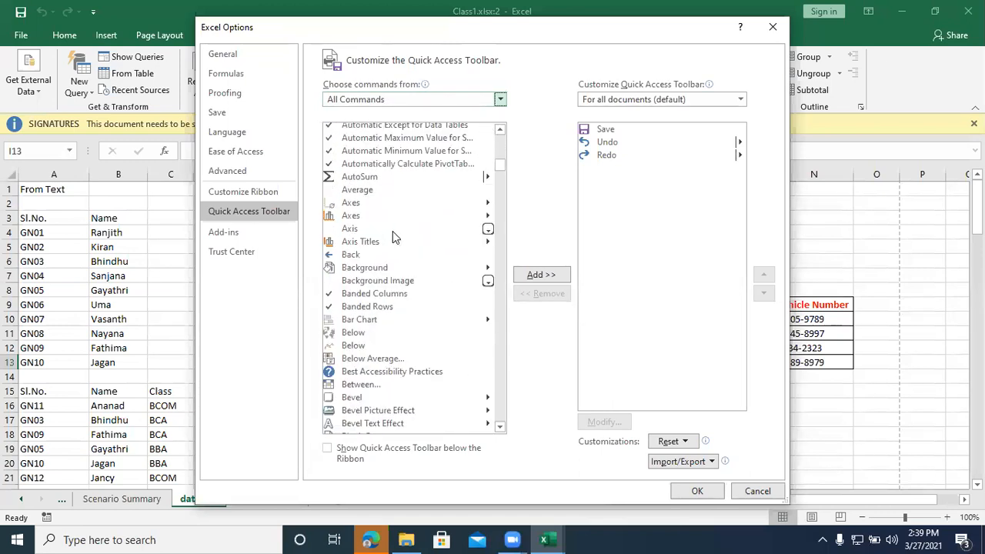
scroll(368, 293, down, 20)
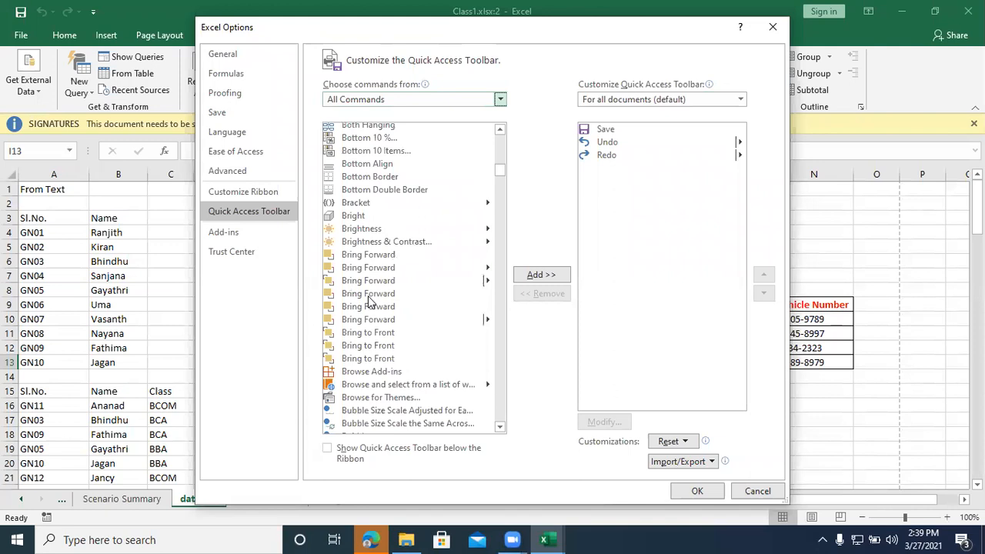
scroll(368, 303, down, 20)
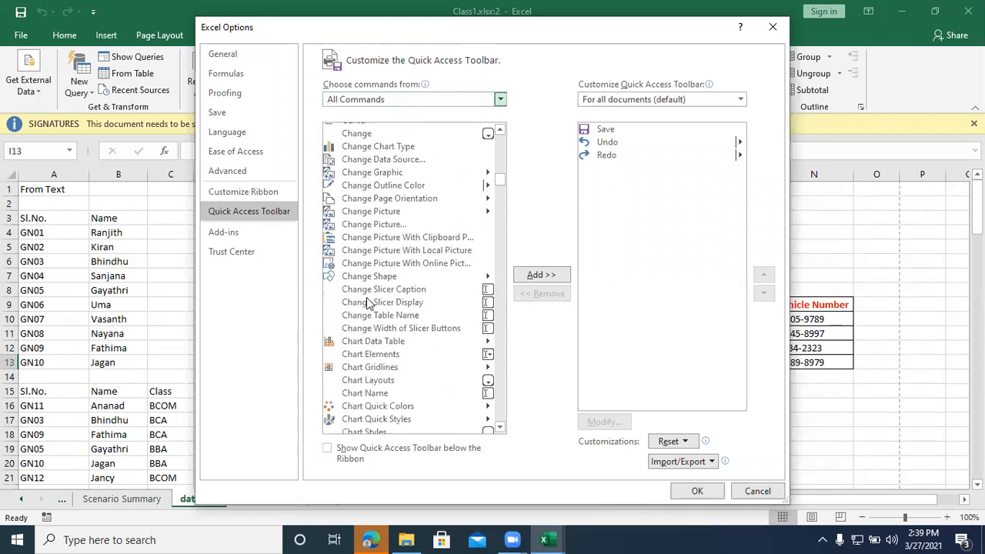
scroll(369, 302, down, 2)
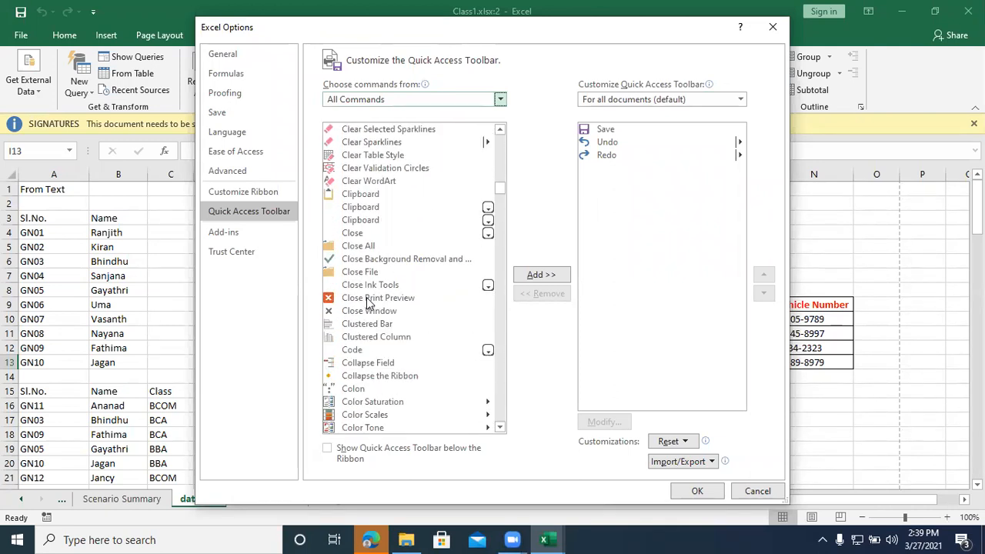
key(s)
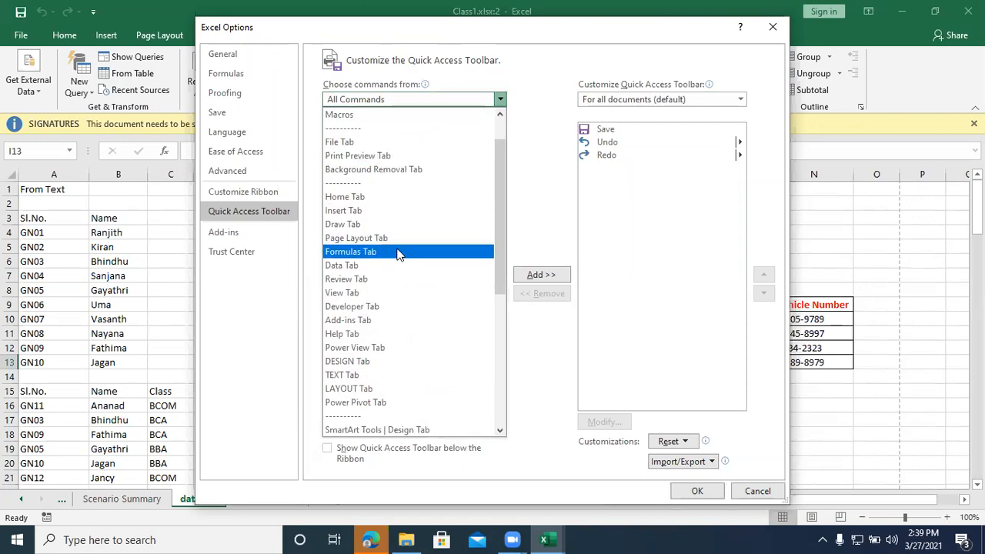
key(Escape)
scroll(385, 262, down, 10)
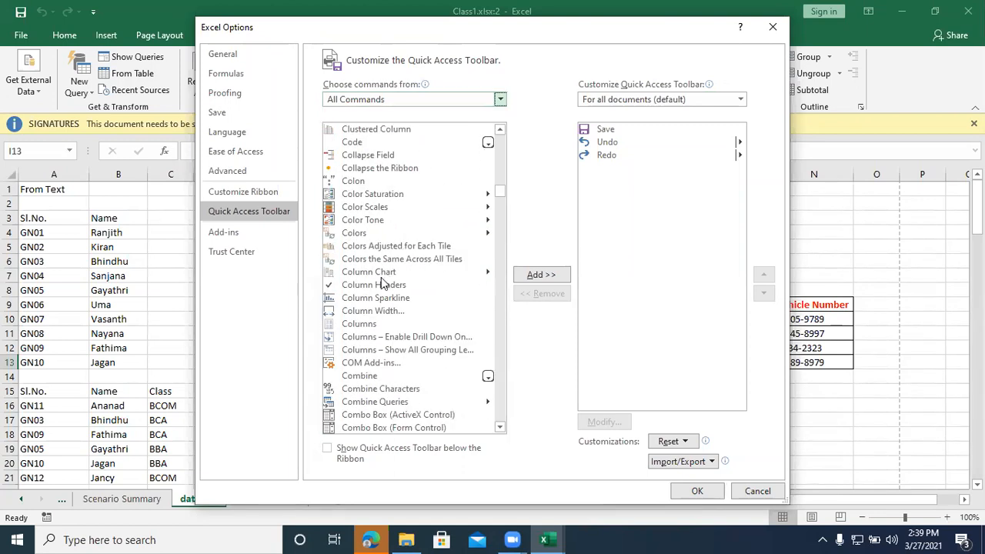
scroll(378, 273, down, 20)
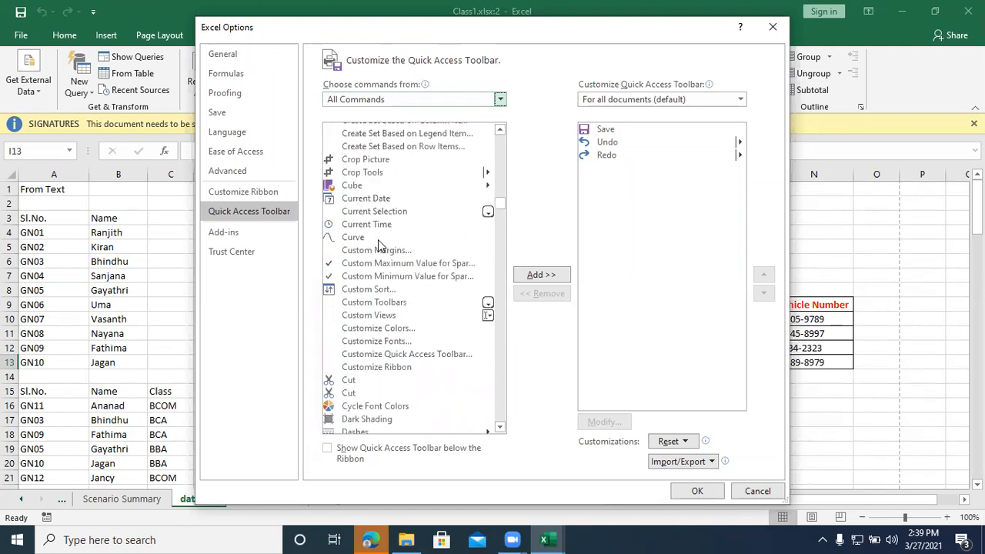
scroll(378, 243, down, 13)
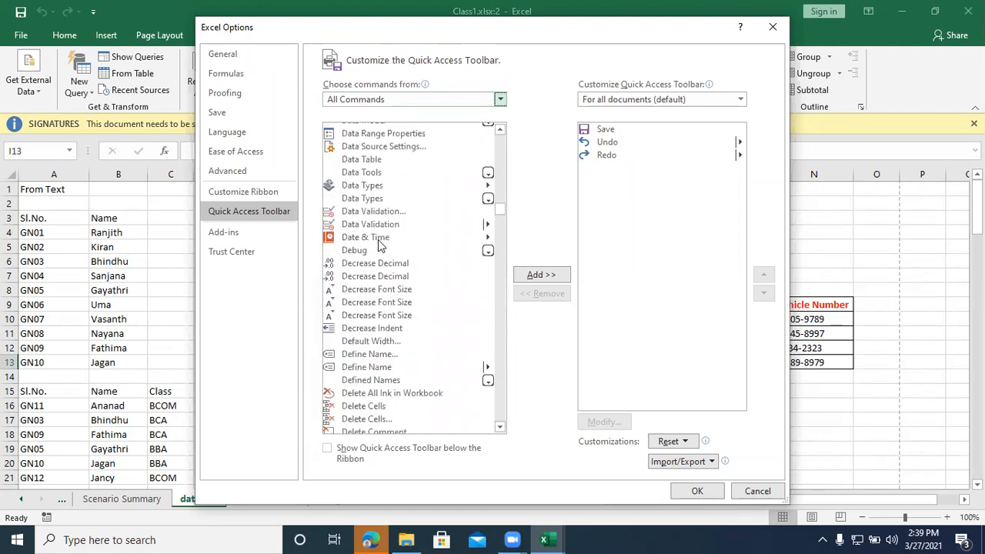
scroll(377, 243, down, 15)
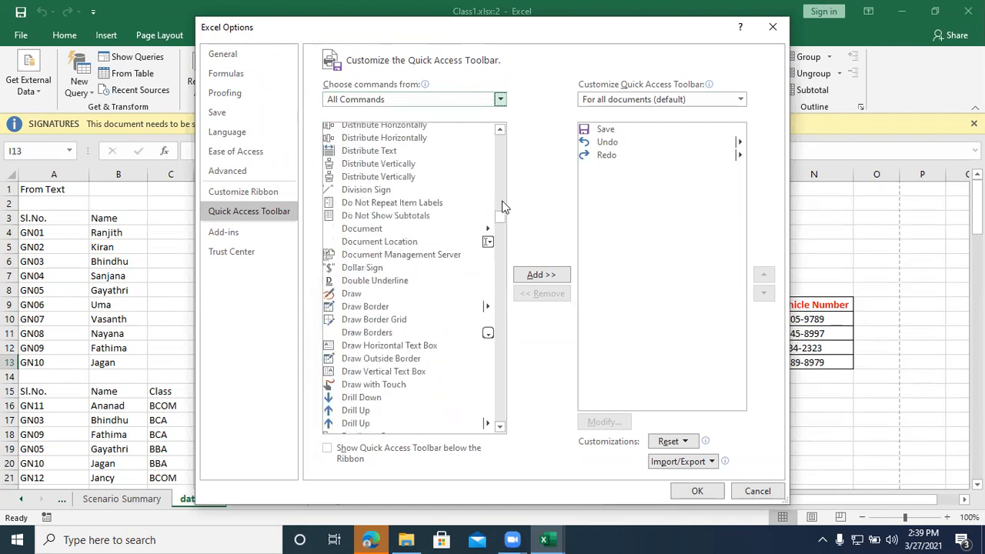
Step: Look through the commands beginning with S in the All Commands list to find the Speak Cells commands
drag(503, 209, 495, 360)
scroll(389, 220, down, 5)
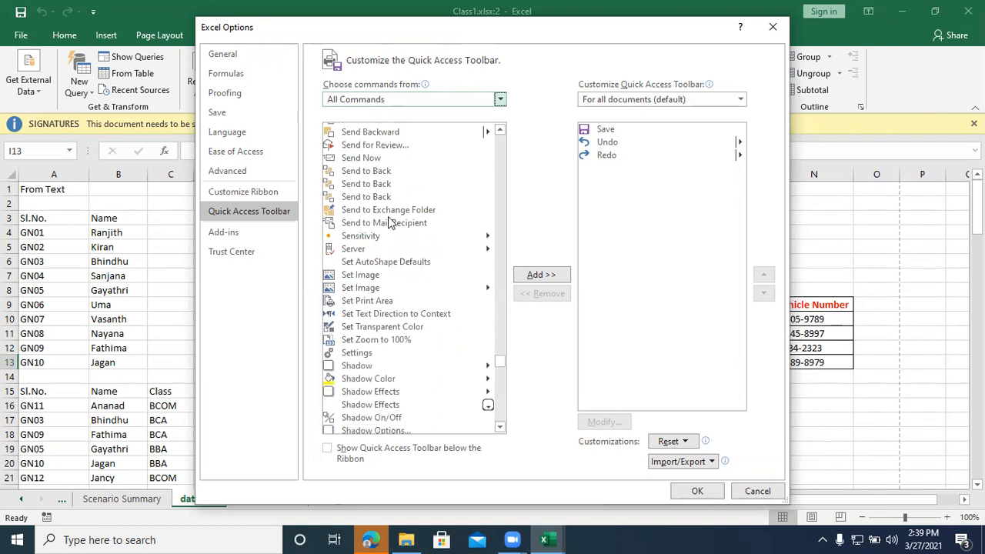
scroll(388, 219, down, 4)
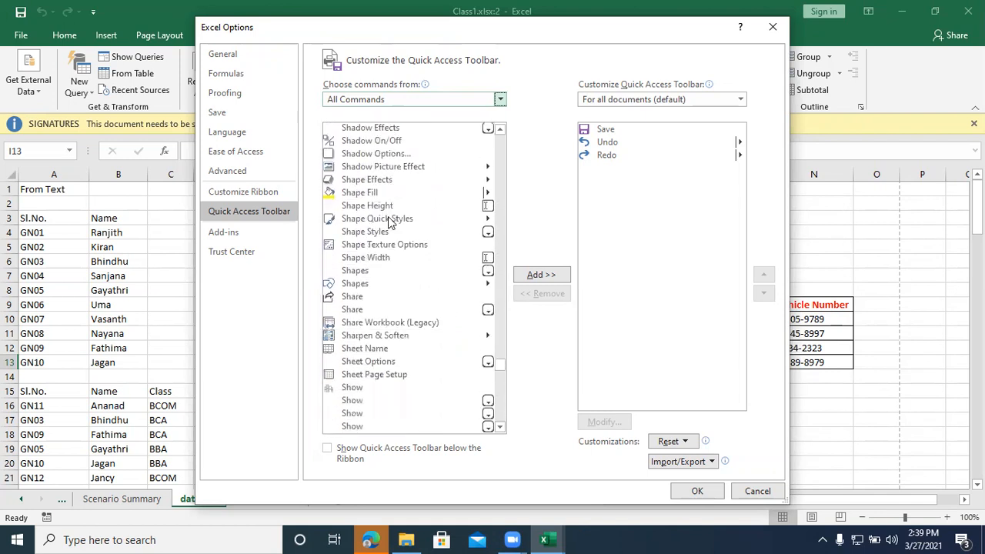
scroll(389, 221, down, 3)
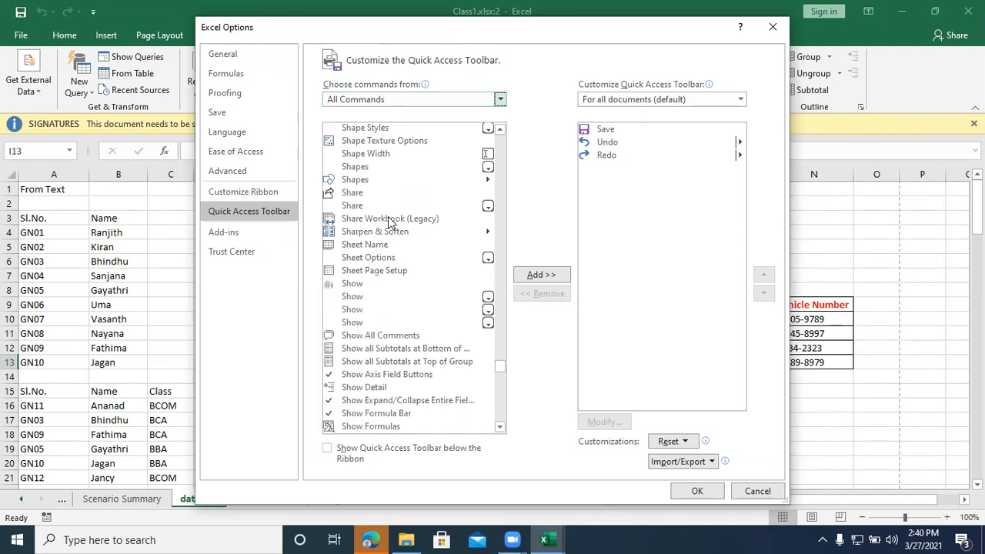
scroll(389, 221, down, 5)
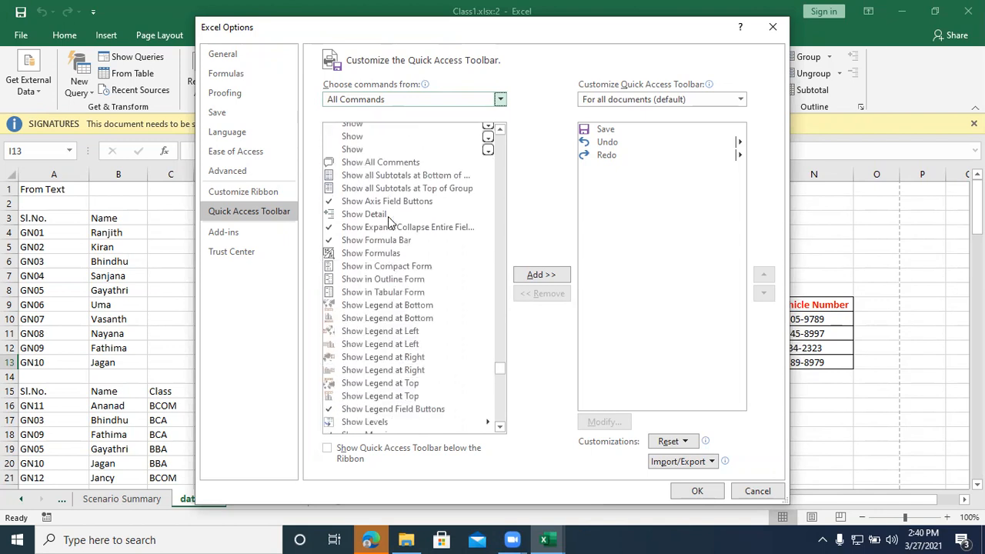
scroll(389, 220, down, 15)
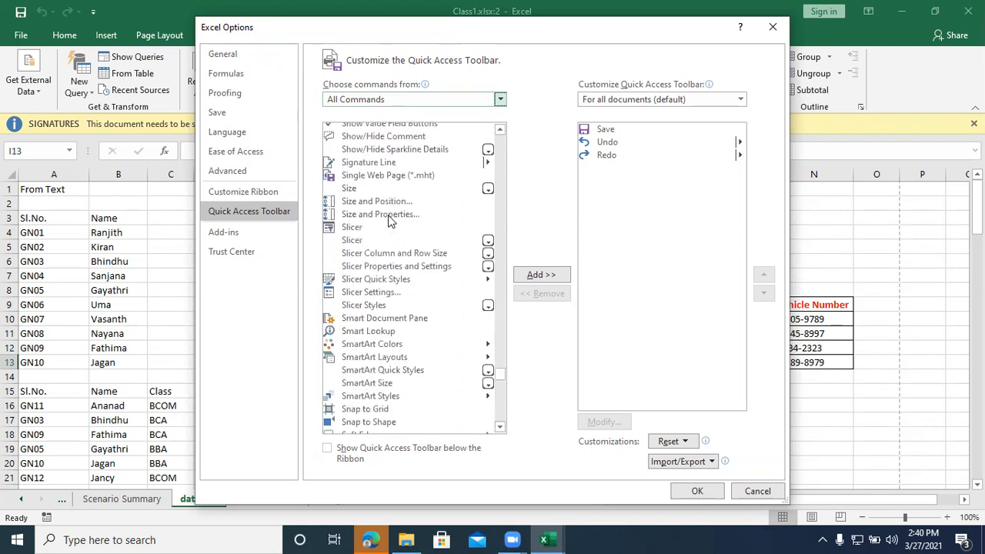
scroll(389, 220, down, 2)
scroll(390, 221, down, 3)
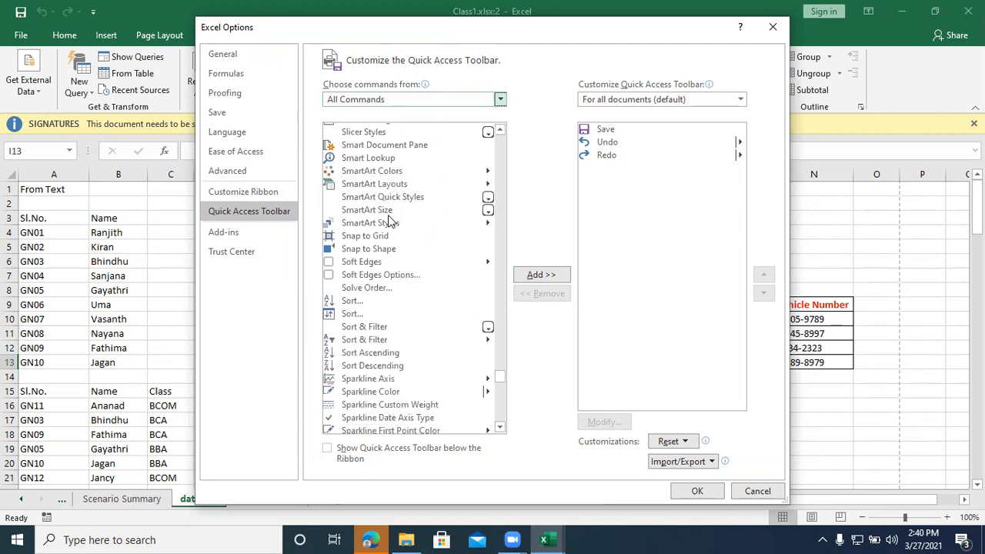
scroll(389, 220, down, 1)
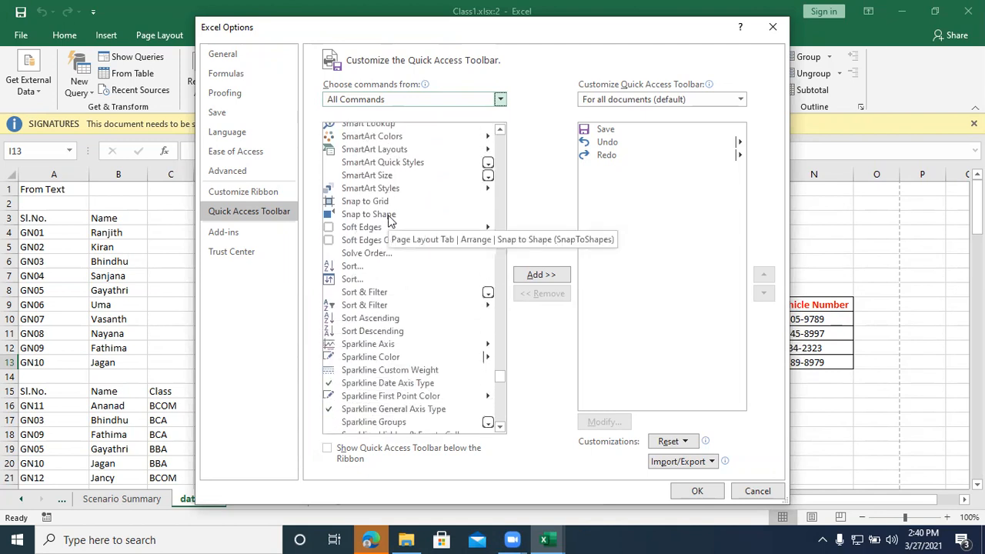
scroll(389, 222, down, 2)
scroll(389, 222, down, 3)
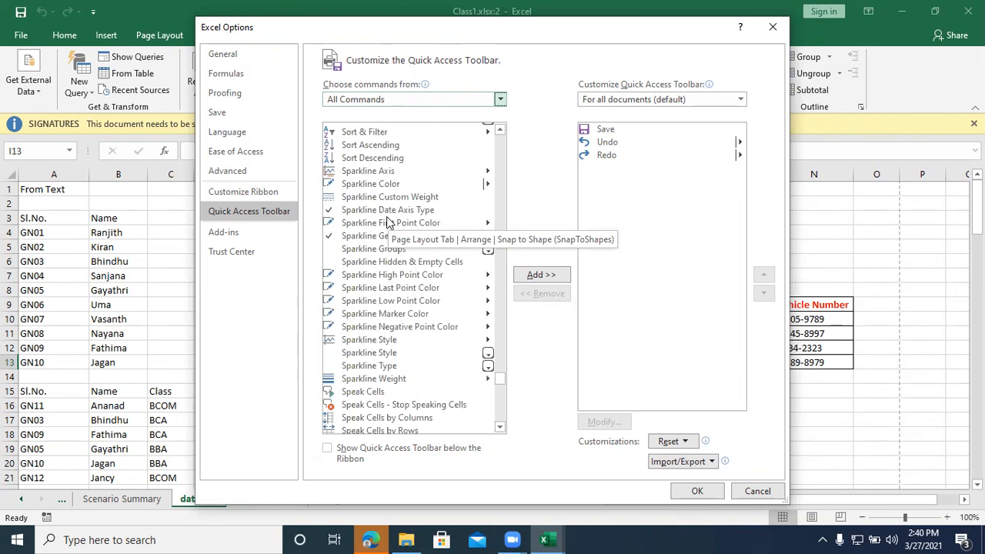
scroll(389, 222, down, 1)
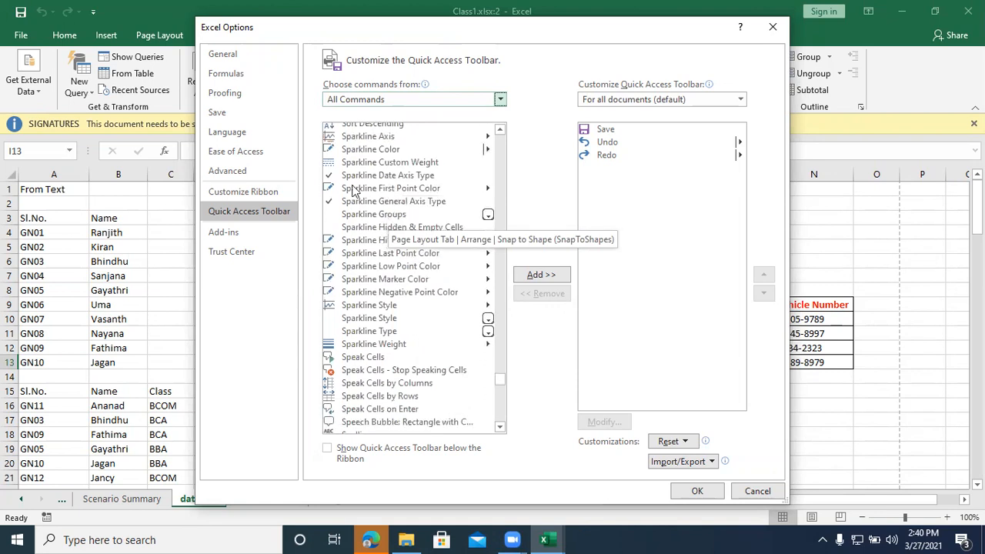
Step: Add Speak Cells, Stop Speaking Cells, Speak Cells by Columns, Speak Cells by Rows and Speak Cells on Enter to the Quick Access Toolbar
click(373, 359)
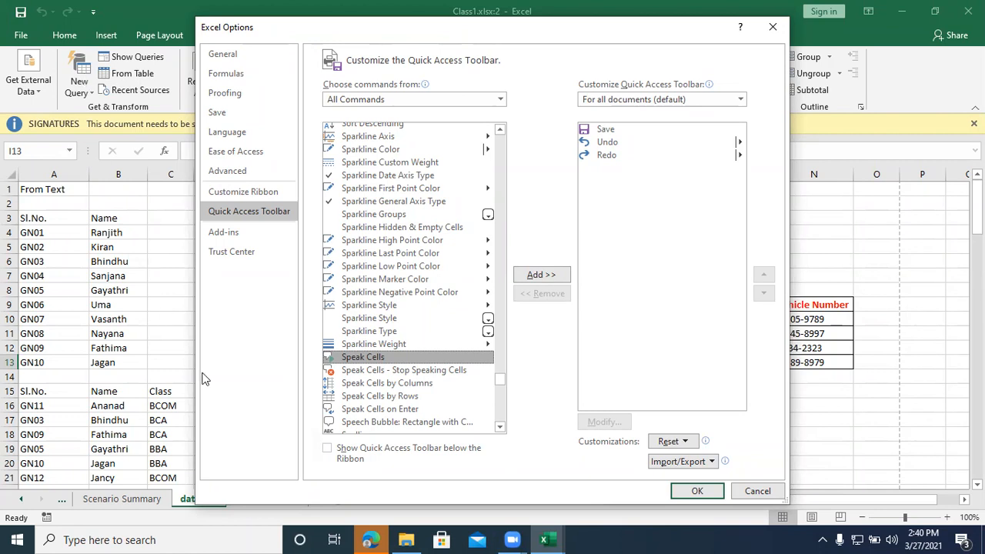
click(541, 275)
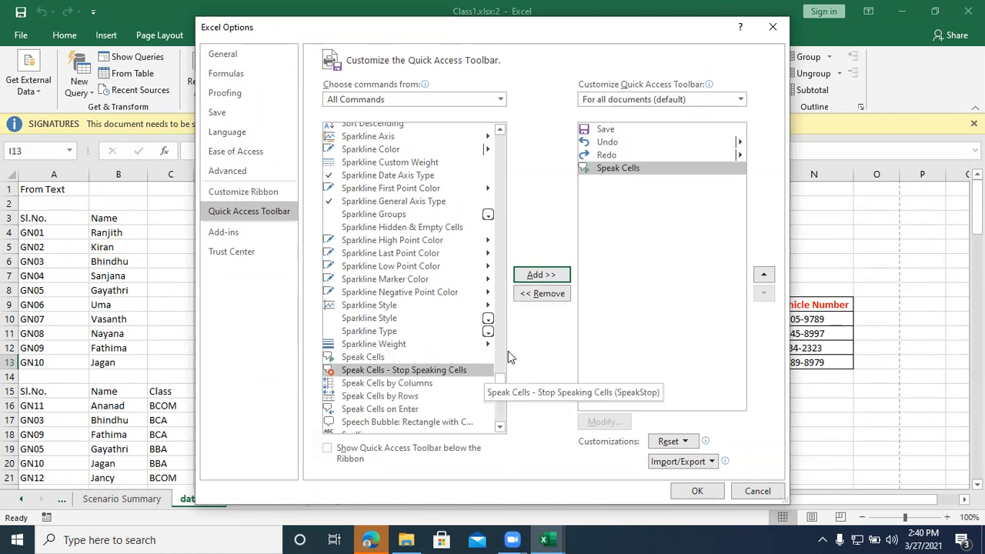
click(541, 277)
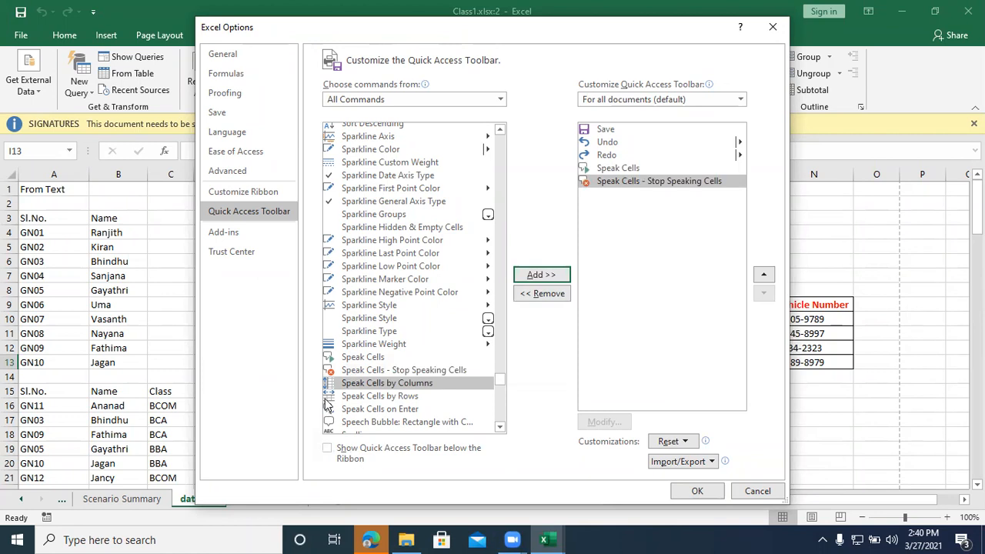
click(531, 276)
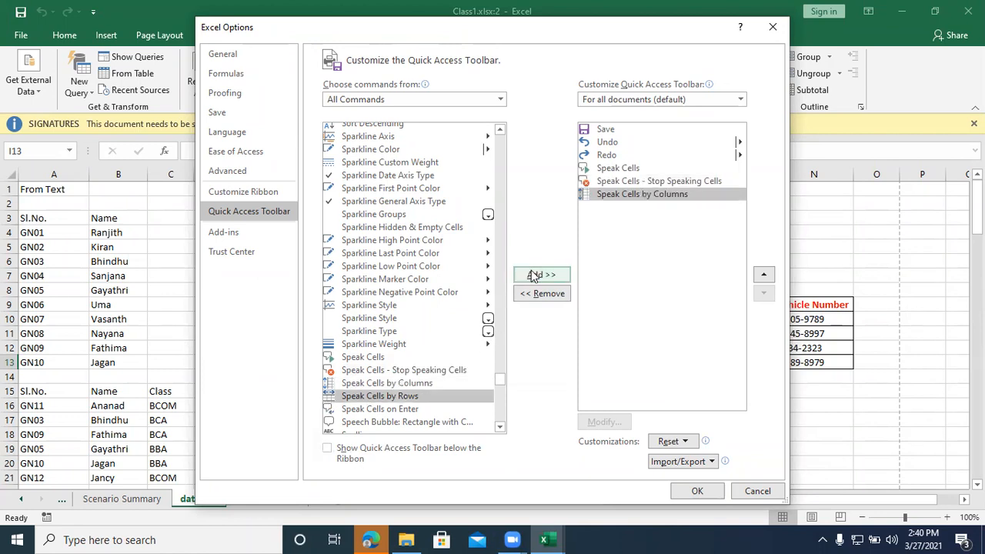
click(533, 276)
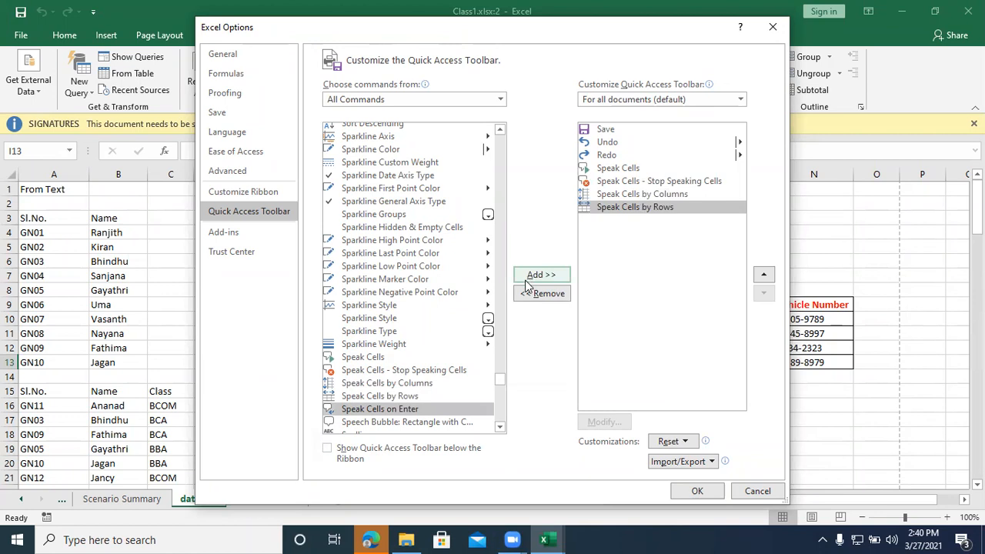
click(527, 279)
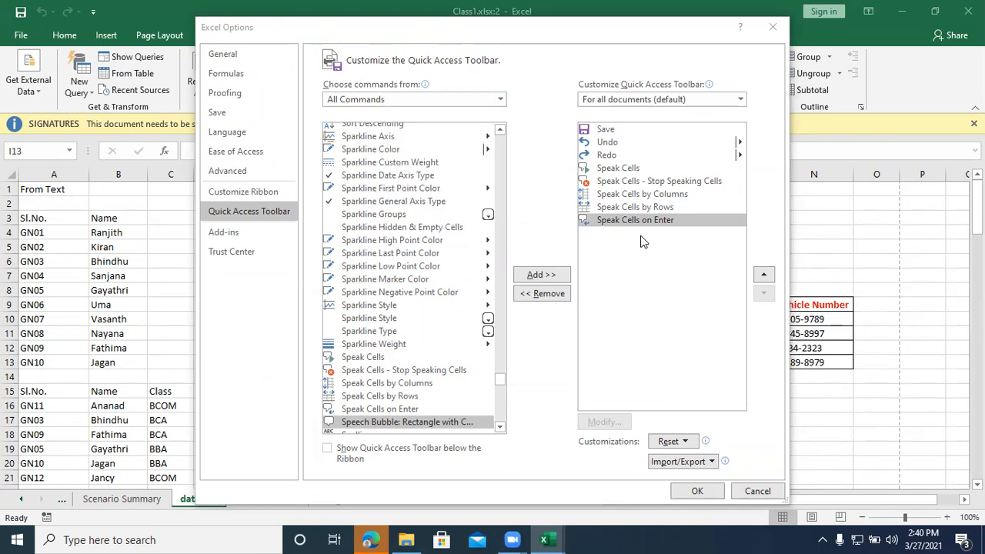
click(695, 491)
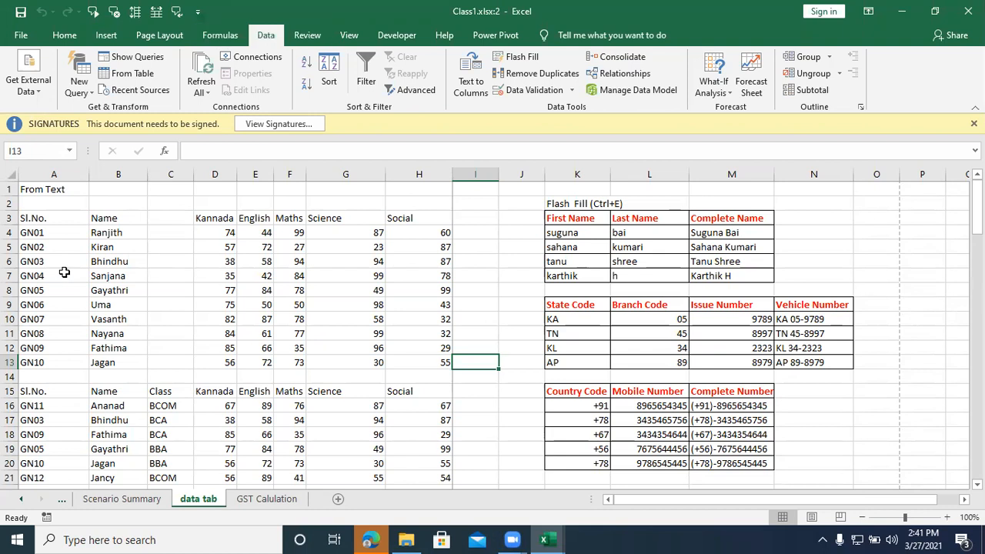
Step: Have the Sl.No. and Name cells read aloud by columns starting from cell A3, and stop the reading partway
click(54, 218)
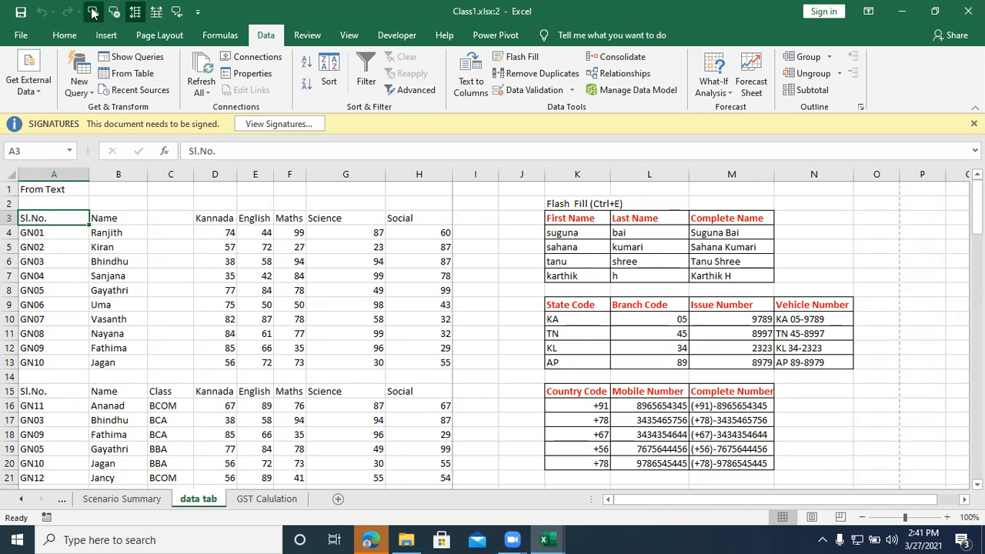
click(92, 13)
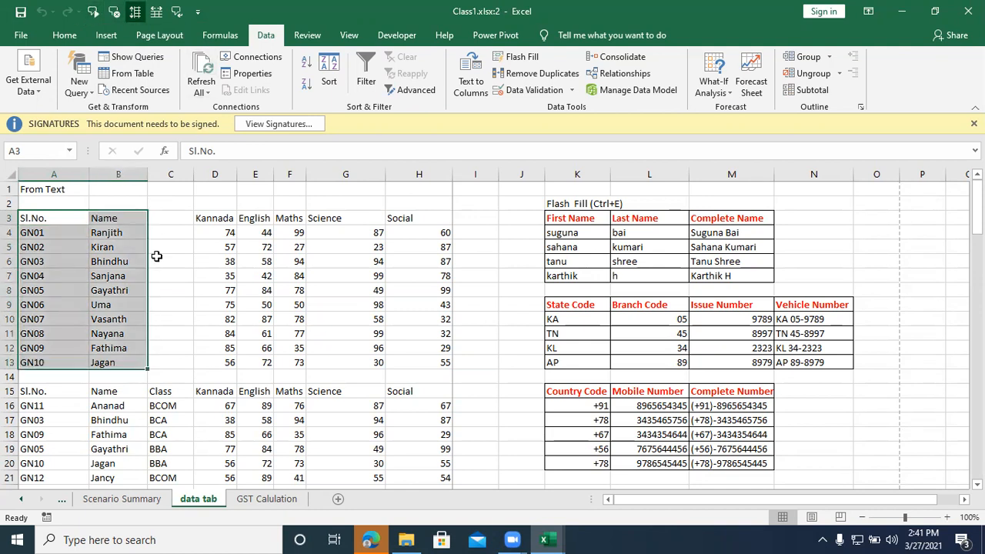
key(Return)
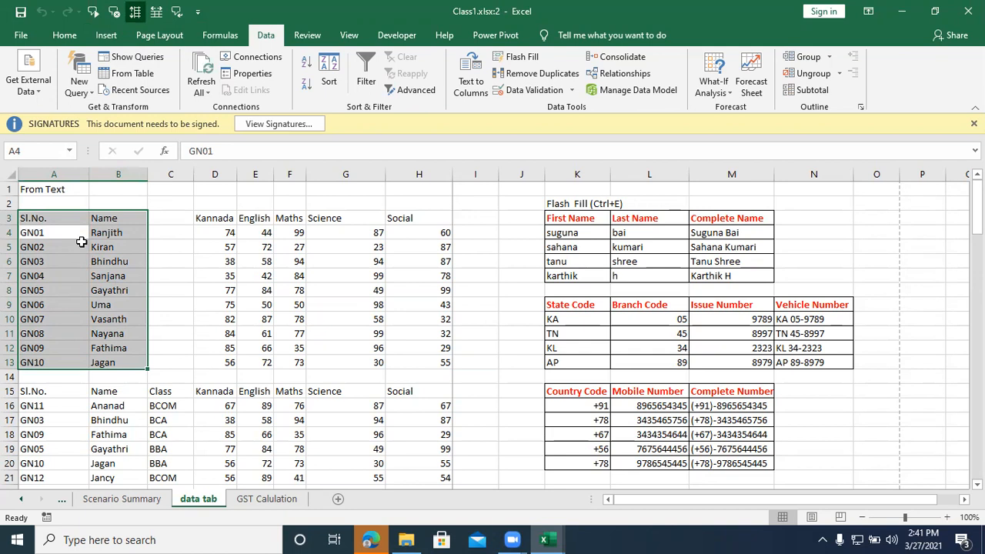
key(Return)
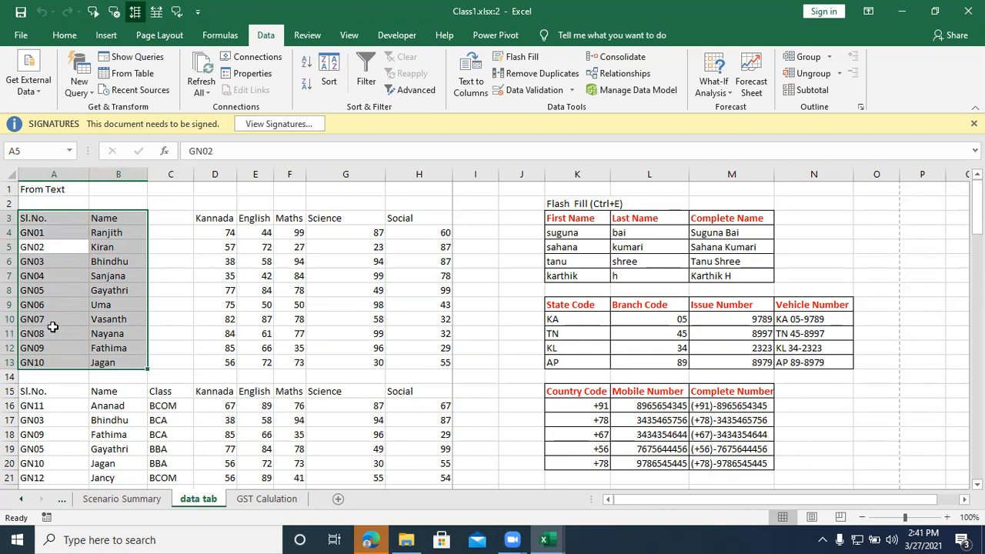
key(Return)
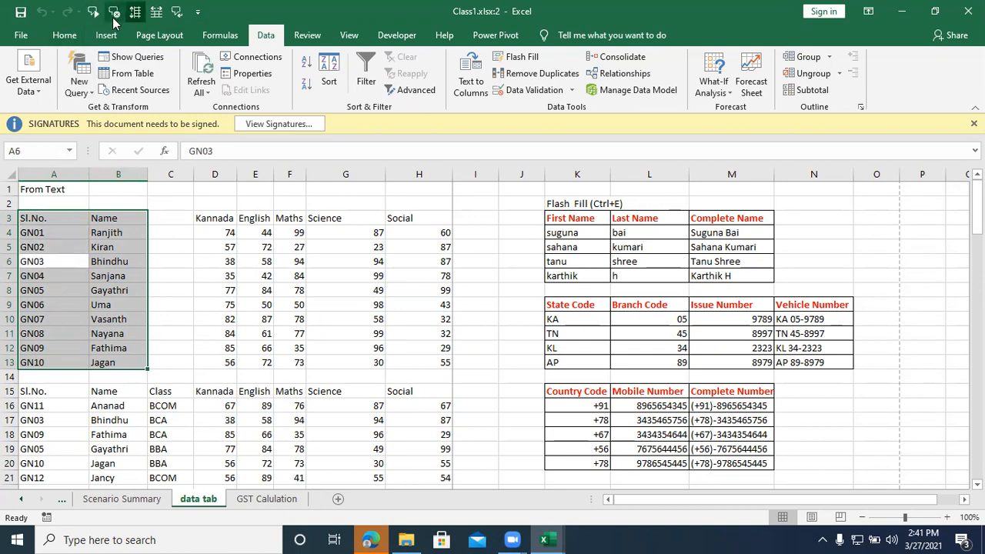
key(Return)
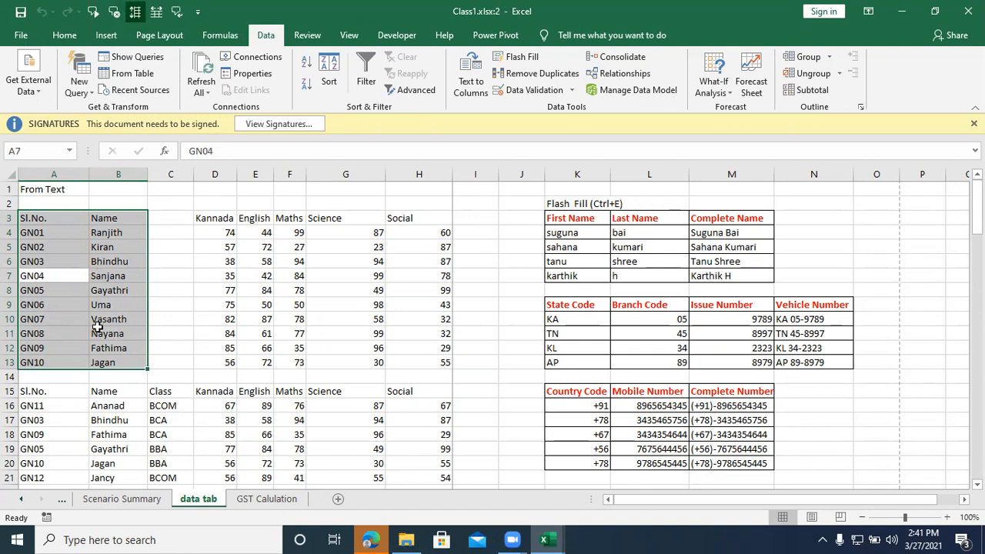
key(Return)
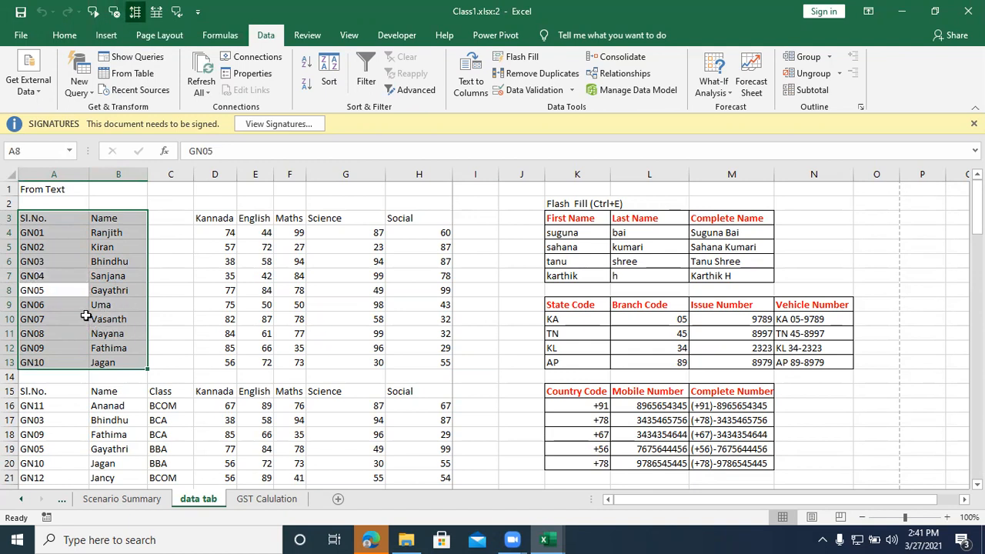
key(Return)
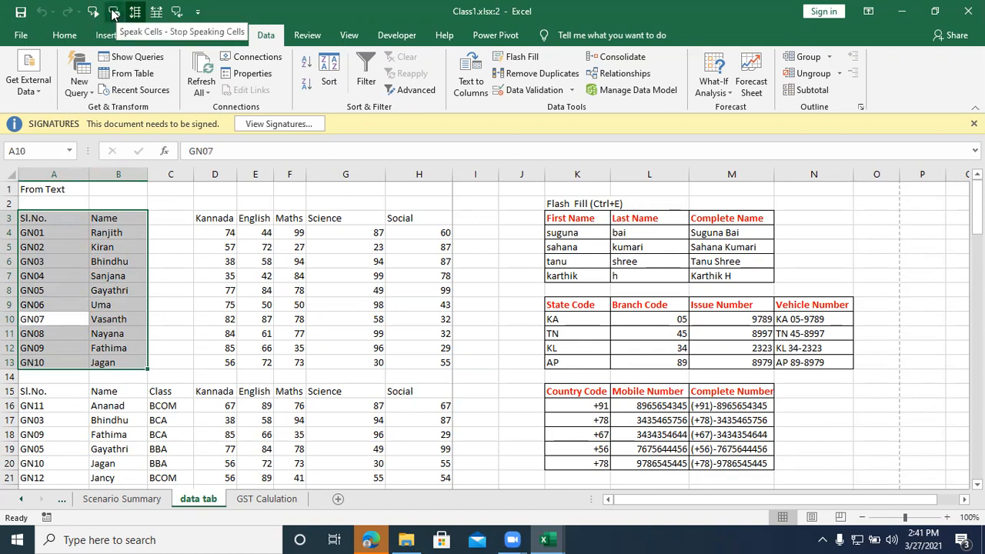
click(113, 13)
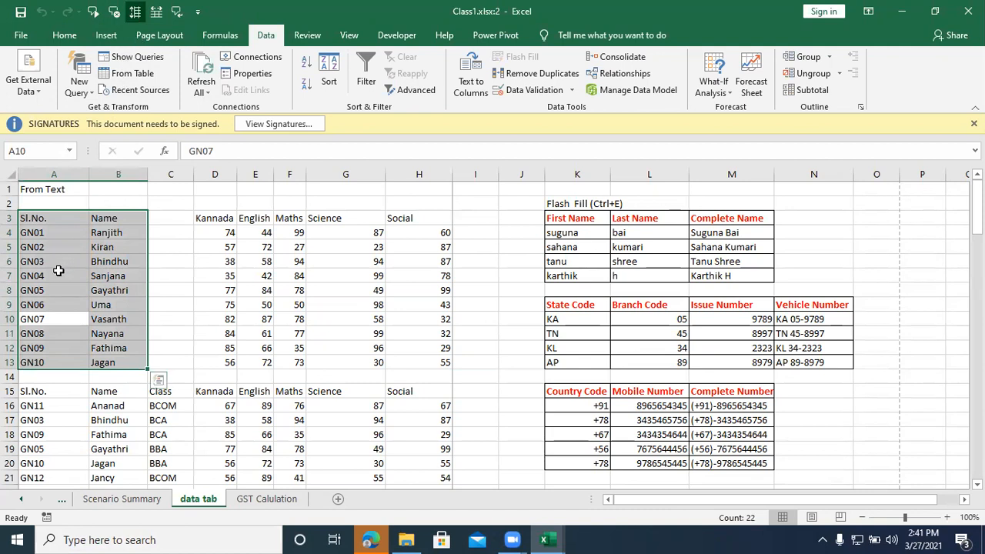
Step: Have the Sl.No. and Name cells read aloud by rows starting from cell A3, and stop the reading partway
click(46, 217)
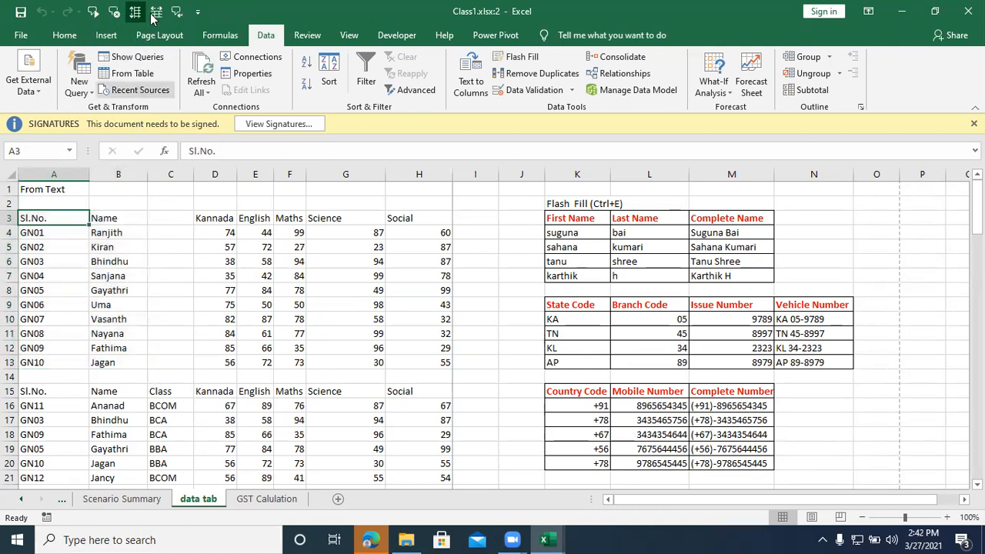
click(93, 14)
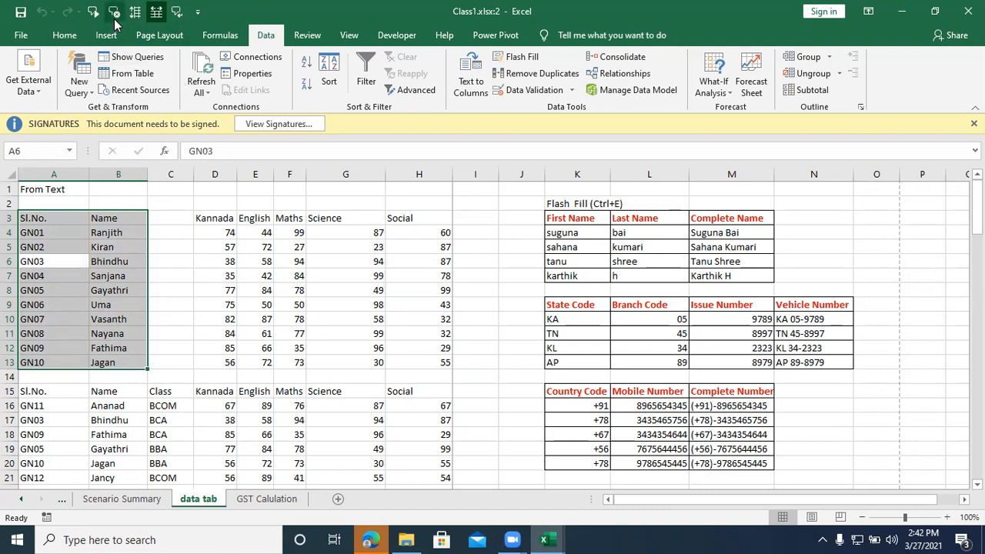
click(114, 12)
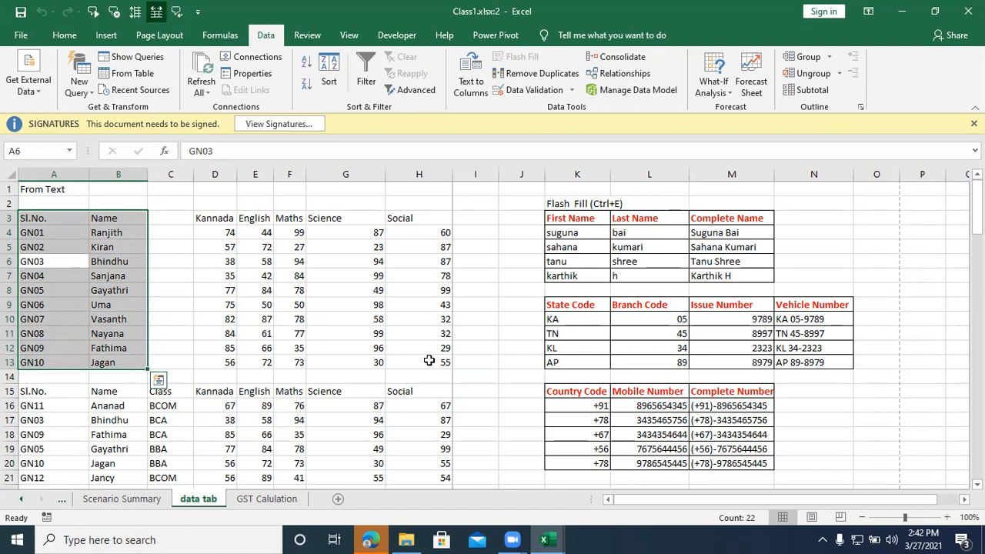
Step: With Speak Cells on Enter turned on, enter "NICT Computer Education" in cell G1
click(325, 191)
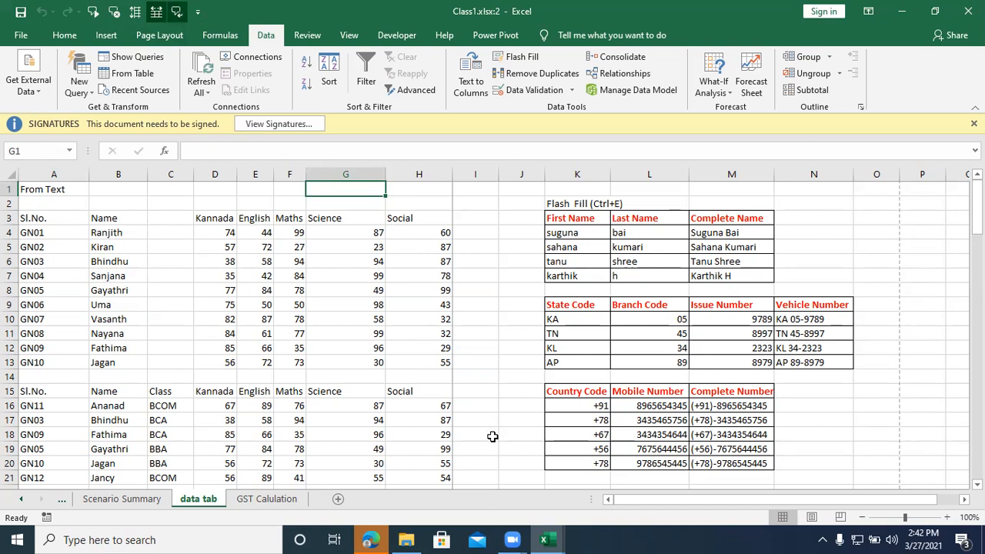
text(NICT )
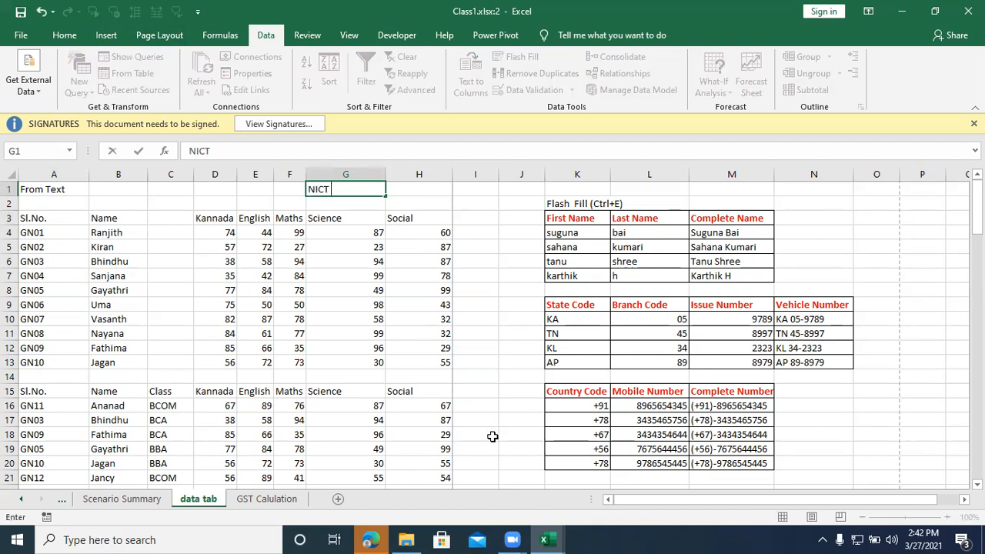
text(Compute)
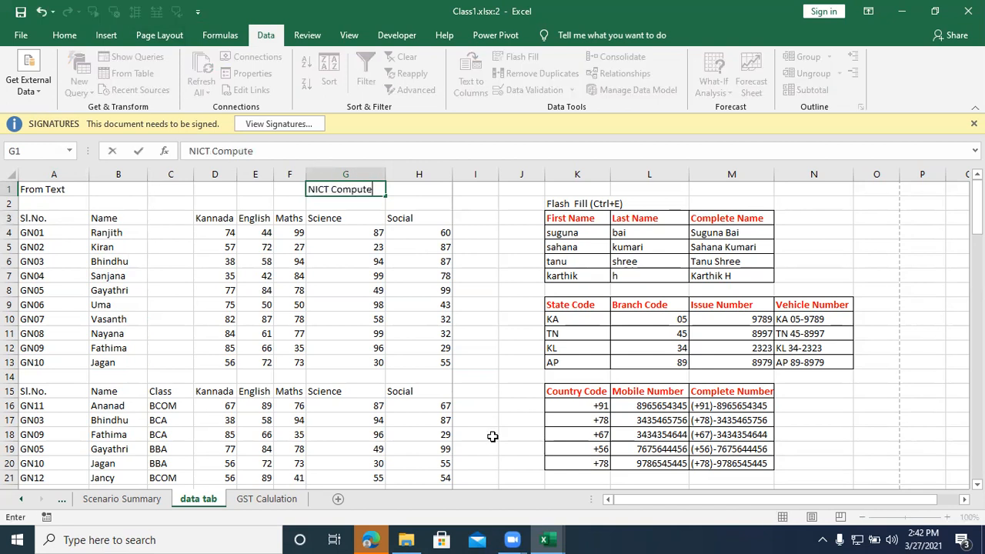
text(r Education)
key(Return)
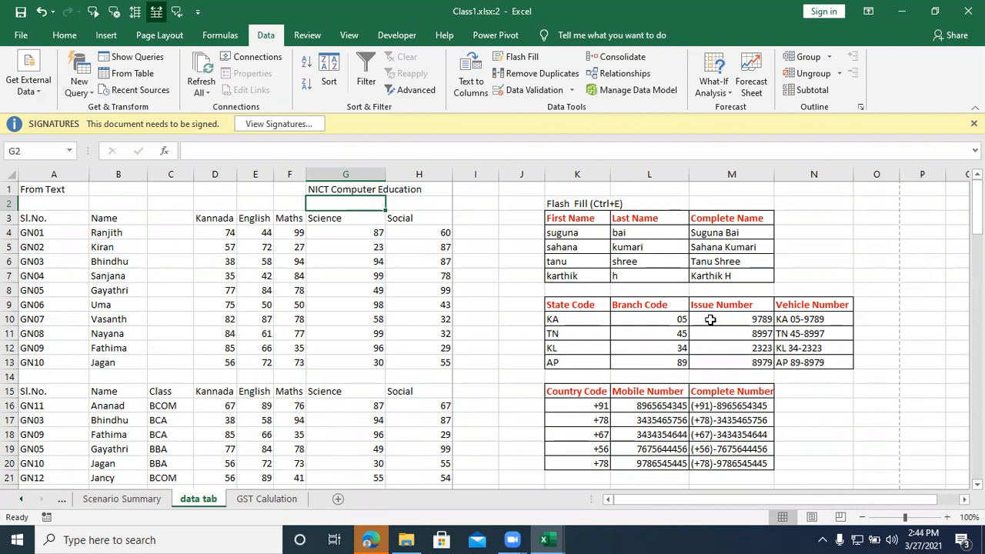
click(598, 113)
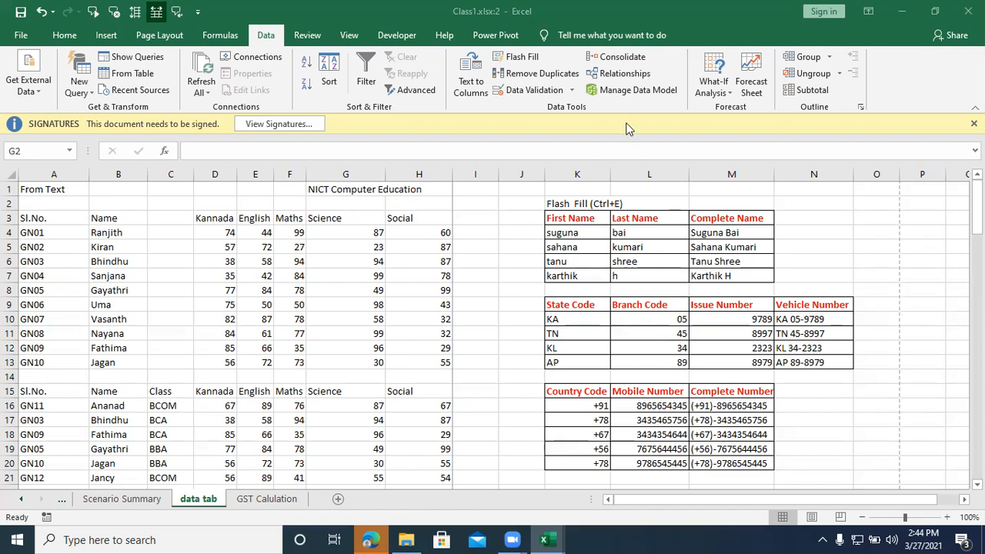
click(482, 332)
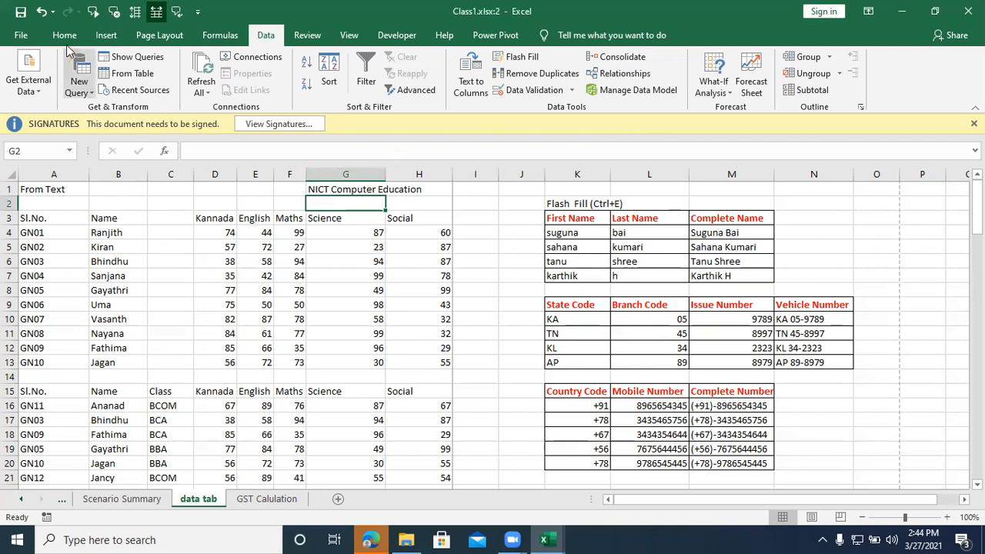
Step: Add the Form command from the All Commands list to the Quick Access Toolbar
click(197, 12)
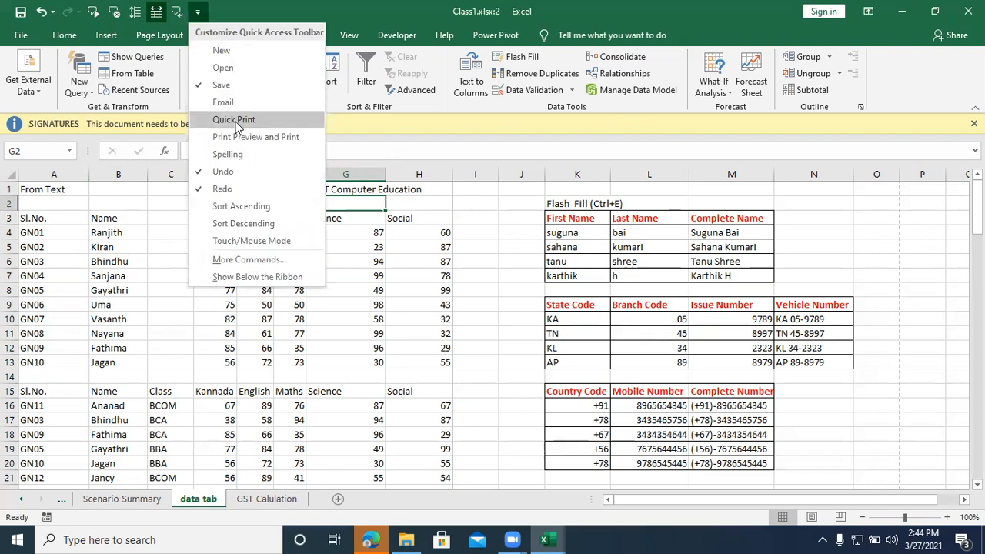
click(240, 261)
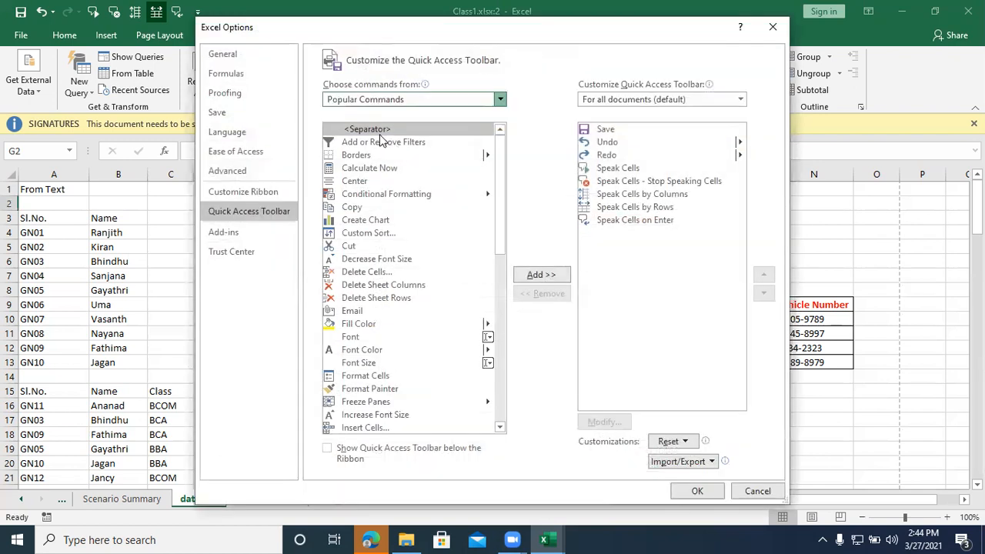
click(501, 175)
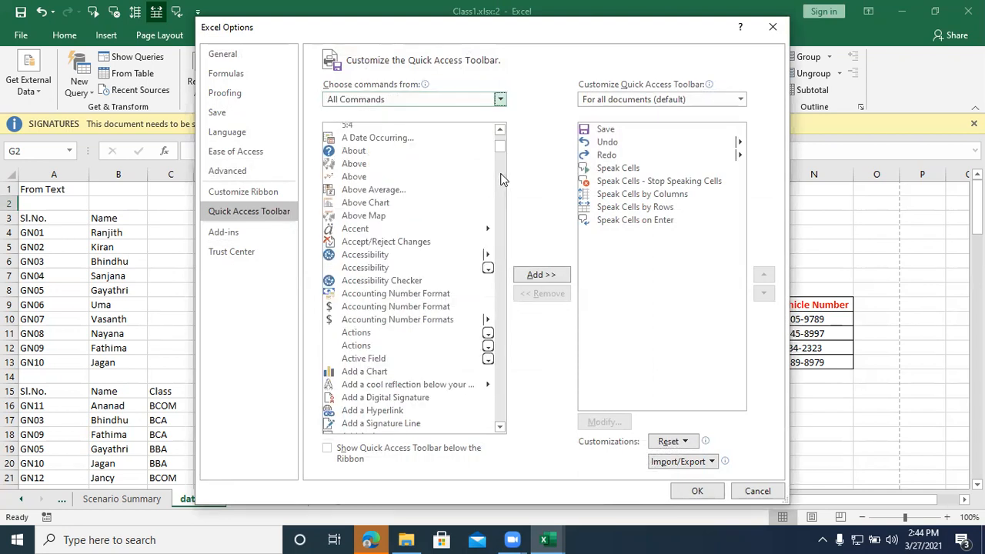
drag(499, 150, 504, 244)
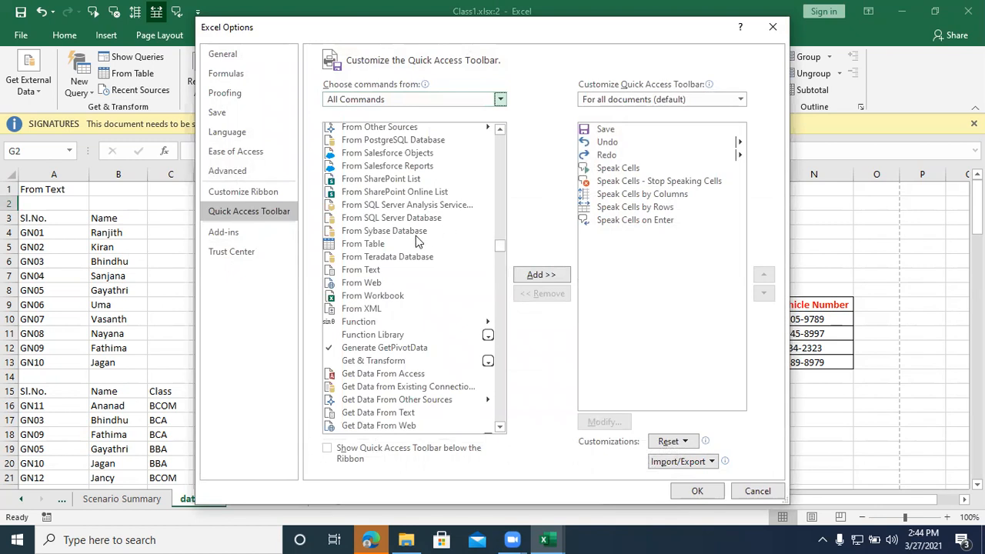
scroll(415, 242, up, 5)
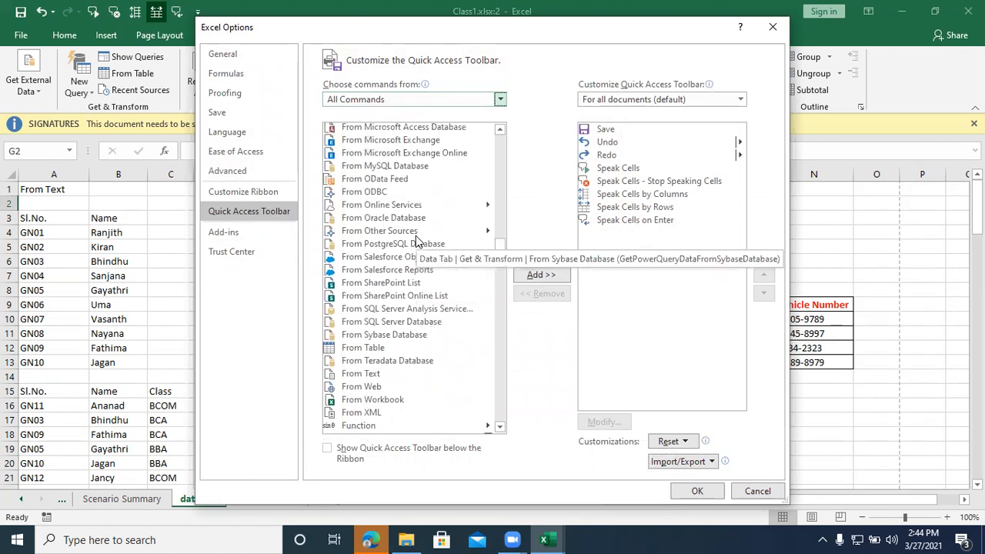
scroll(416, 242, up, 4)
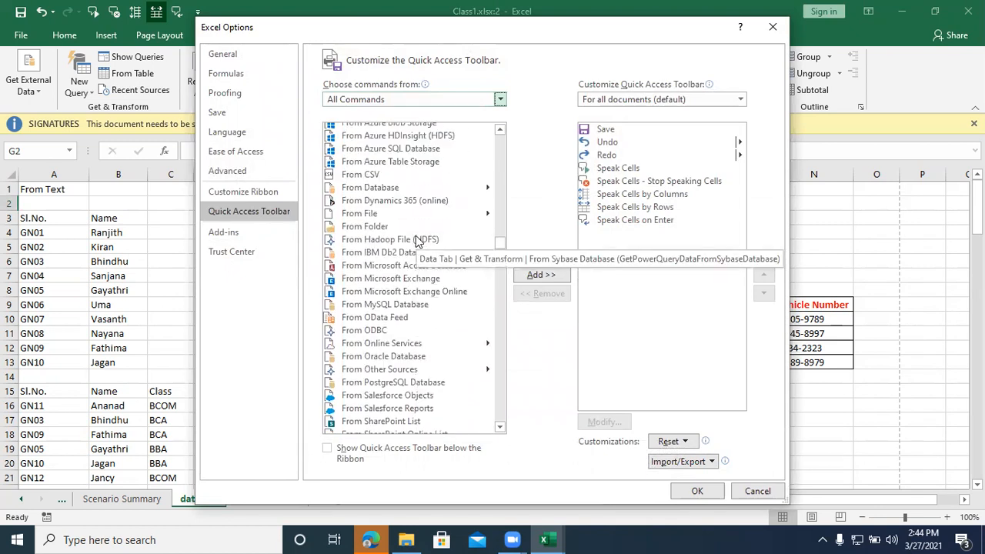
scroll(415, 242, up, 2)
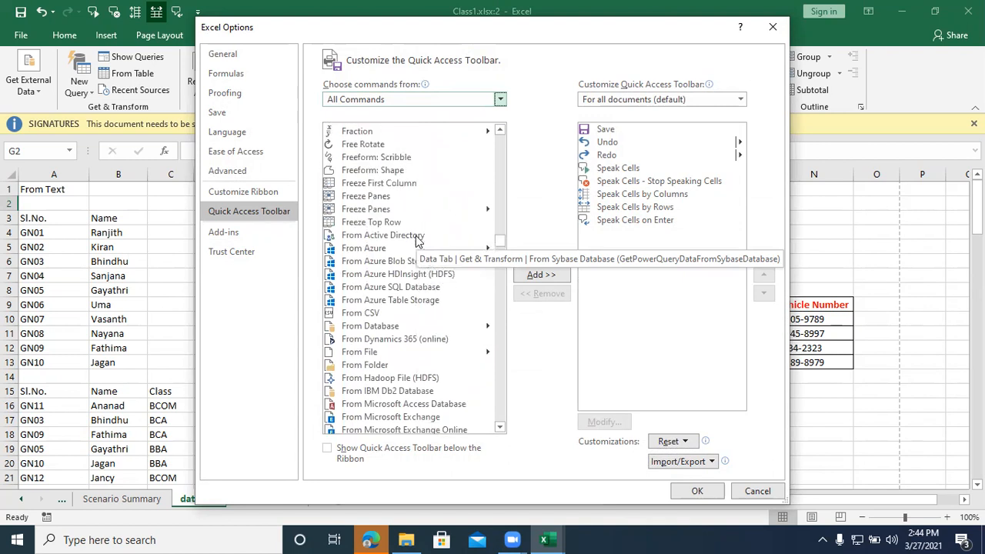
scroll(415, 238, up, 5)
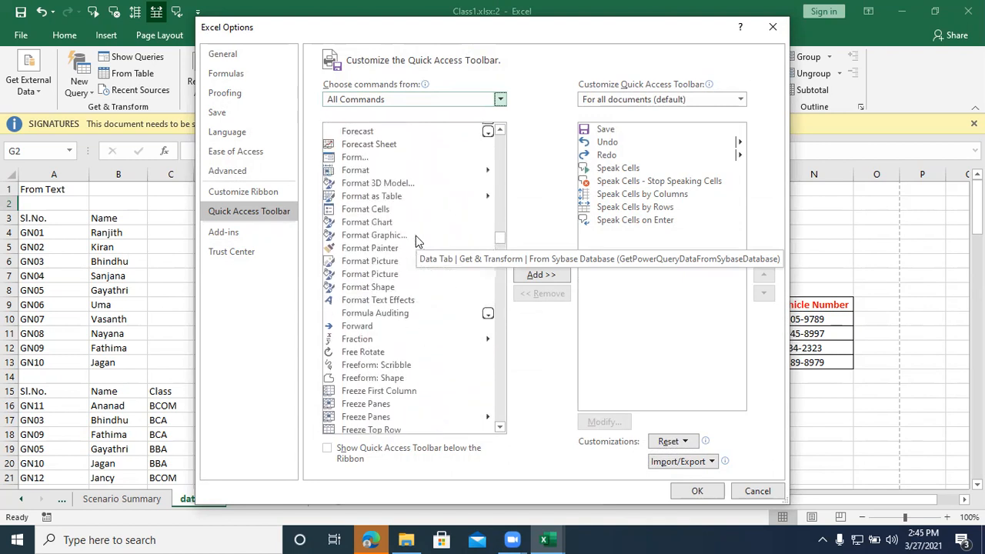
click(354, 158)
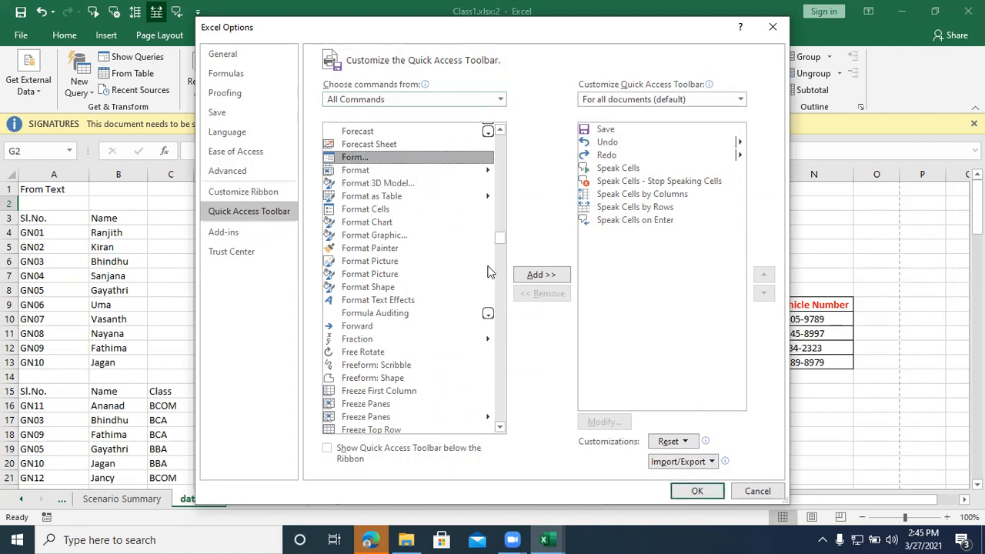
click(541, 277)
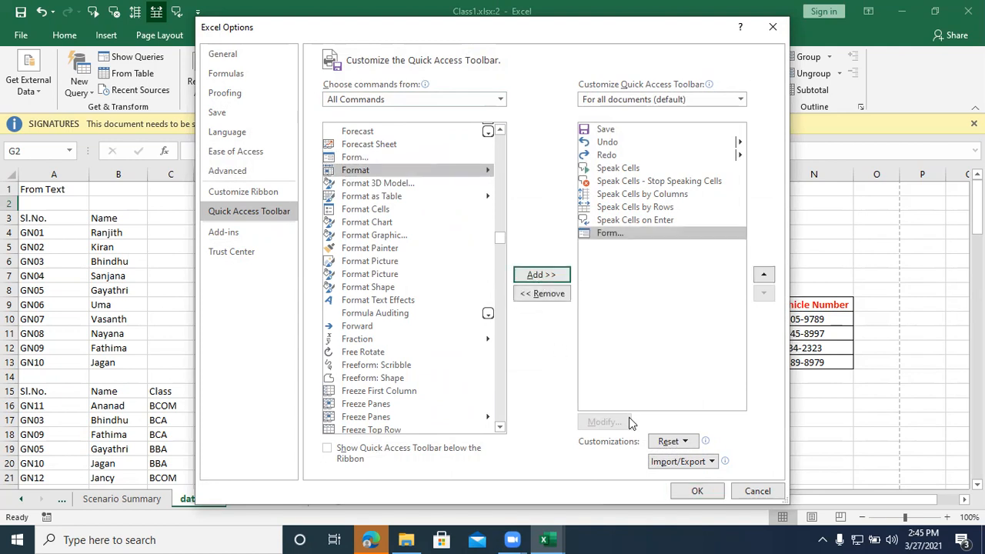
click(708, 492)
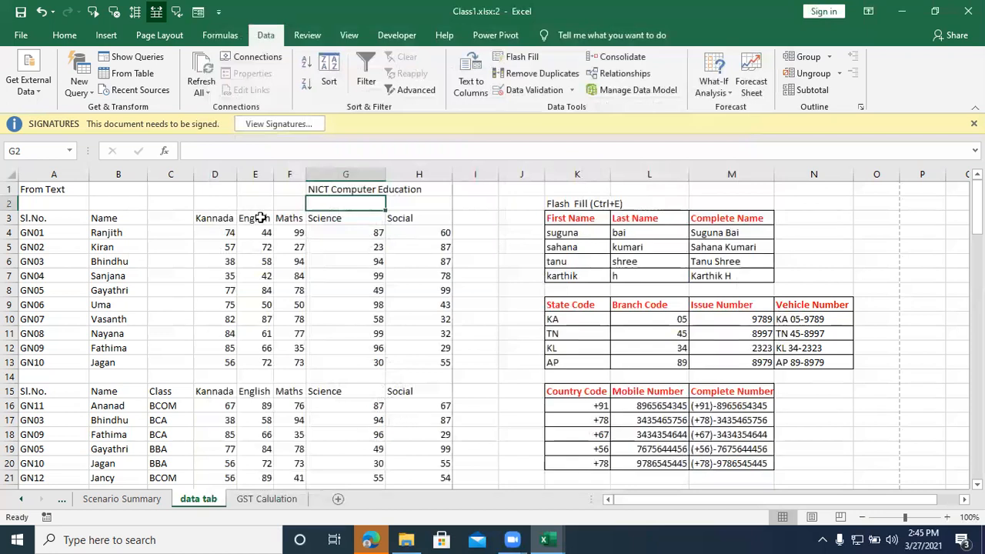
Step: Copy the header row A3:H3 of the data tab sheet into cell A1 of a new worksheet
drag(41, 214, 391, 210)
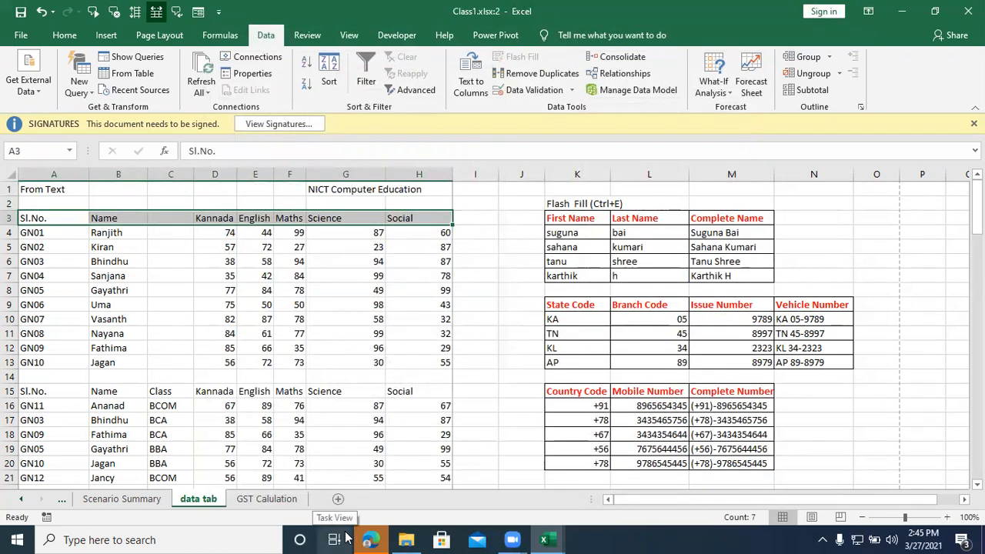
key(ctrl+c)
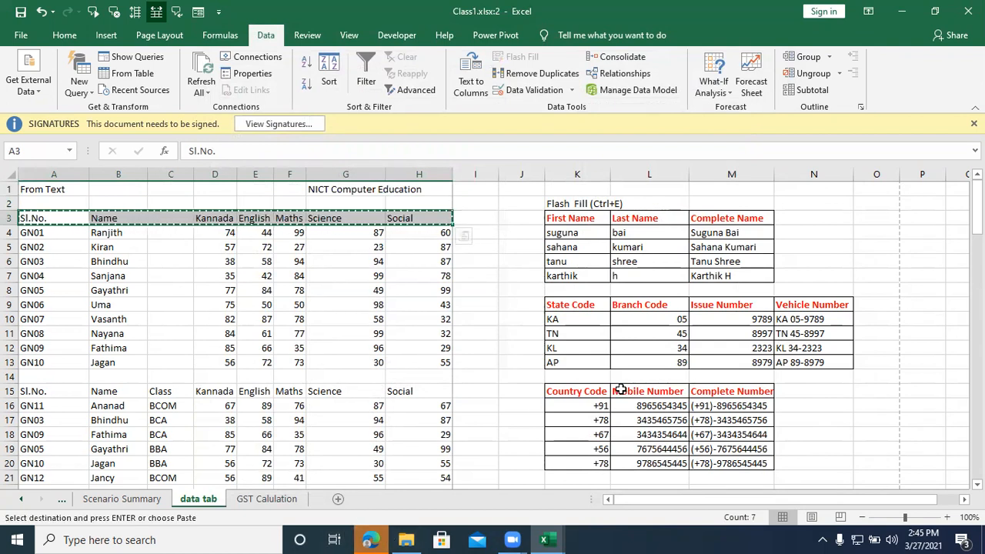
key(shift+F11)
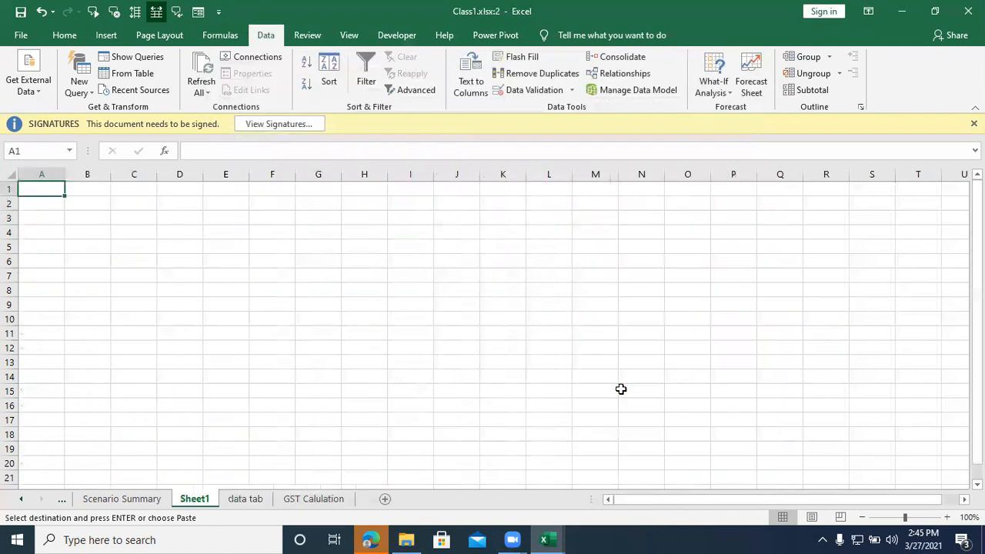
key(ctrl+v)
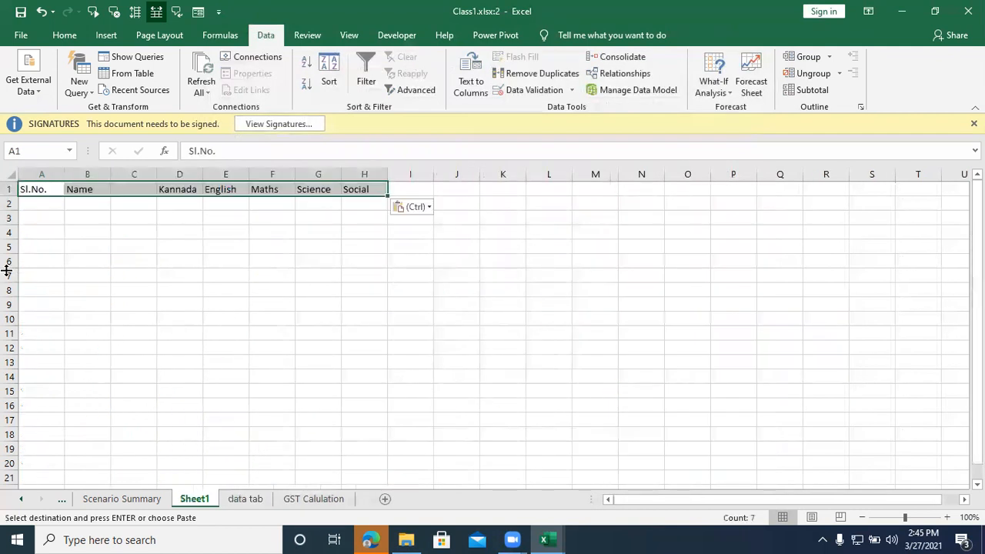
click(42, 191)
click(44, 204)
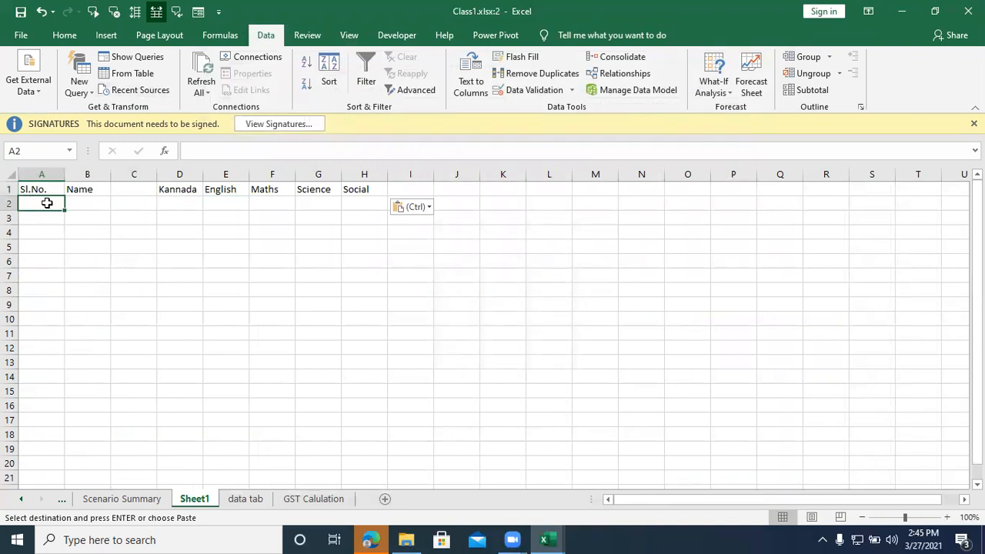
click(187, 20)
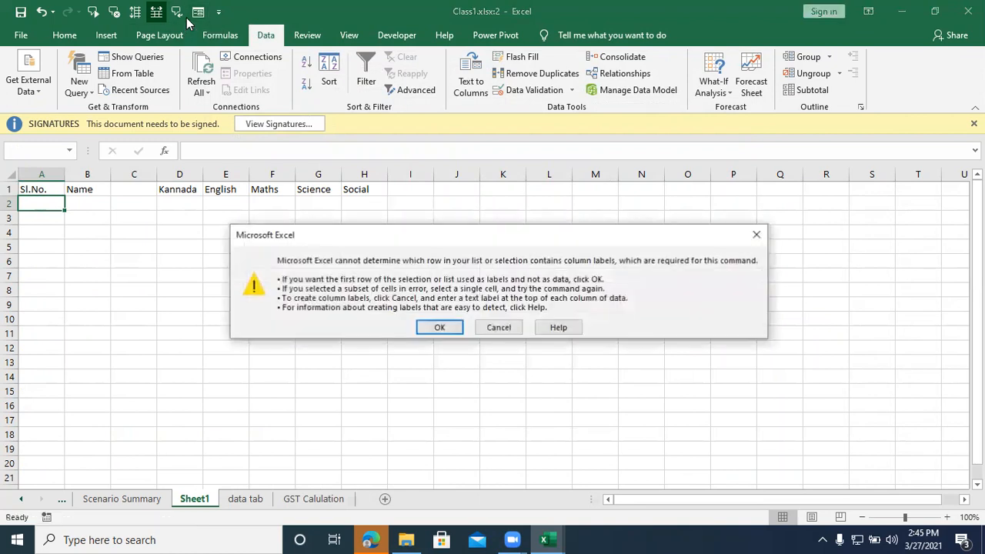
click(440, 326)
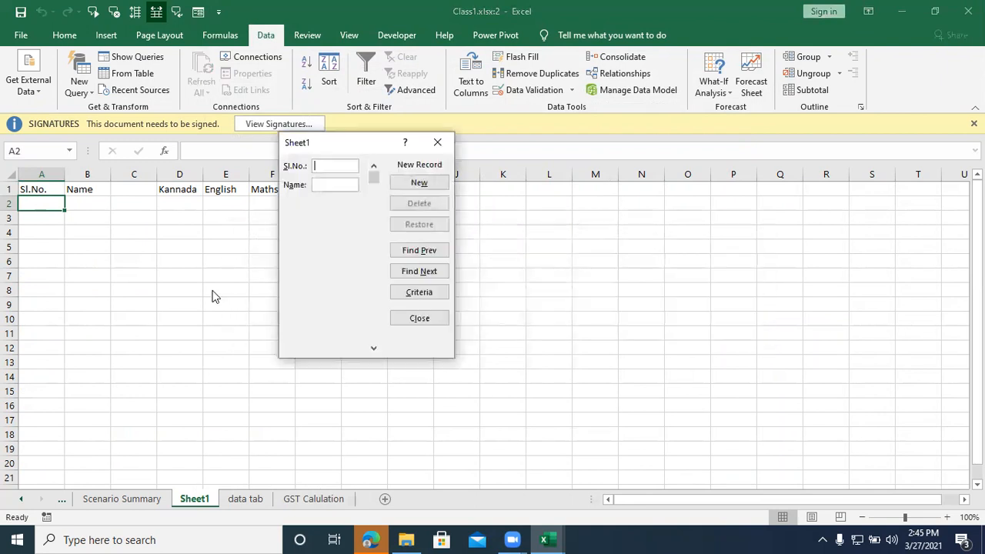
drag(348, 144, 441, 171)
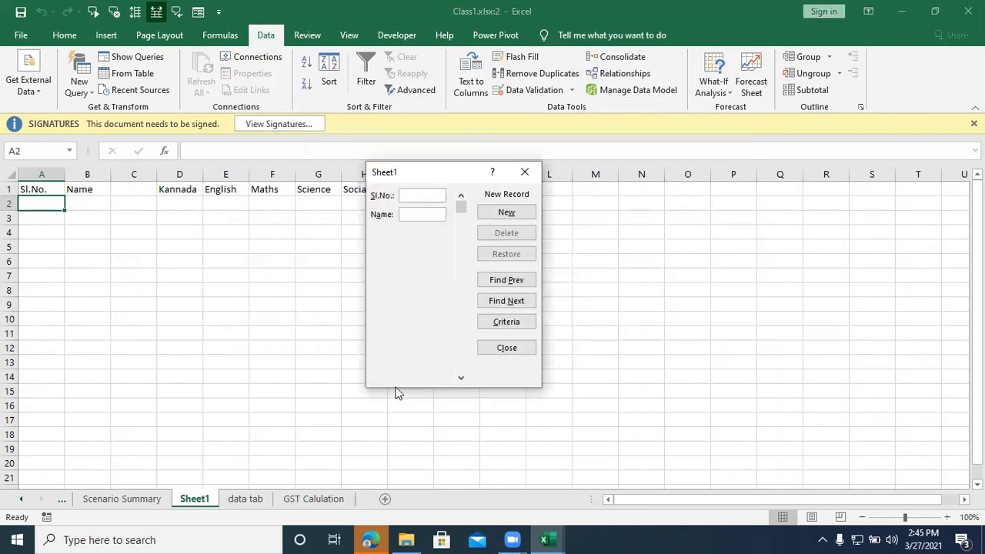
click(524, 172)
Step: Delete the empty column C between the Name and Kannada headers
click(87, 174)
click(133, 174)
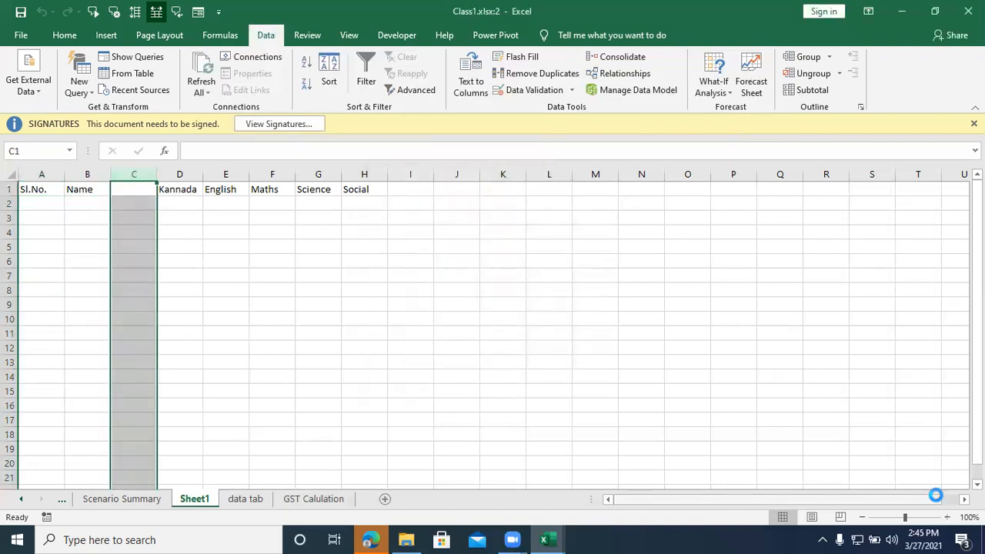
key(ctrl+minus)
click(367, 207)
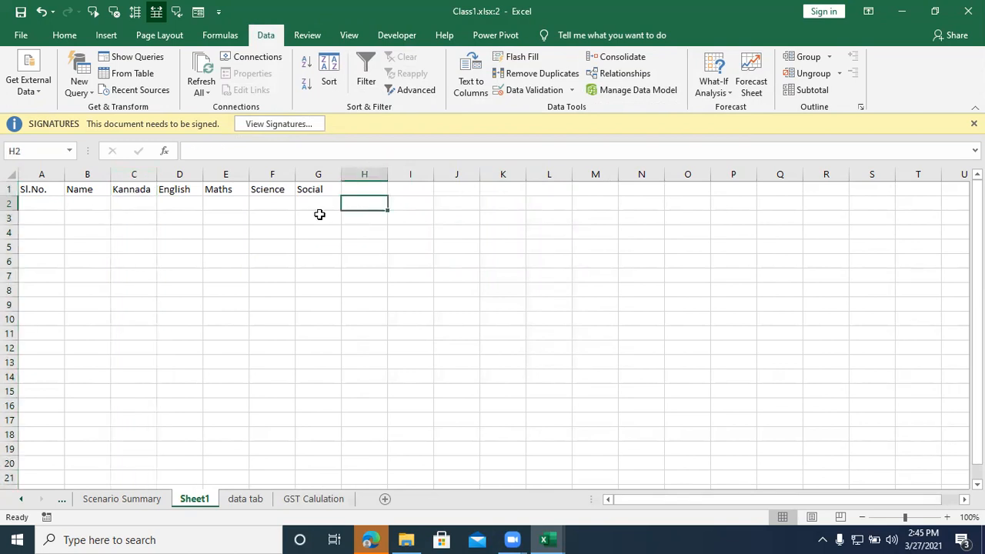
Step: Open the data form using the first row as labels and start a record with Sl.No. G1 and the student's name
click(36, 210)
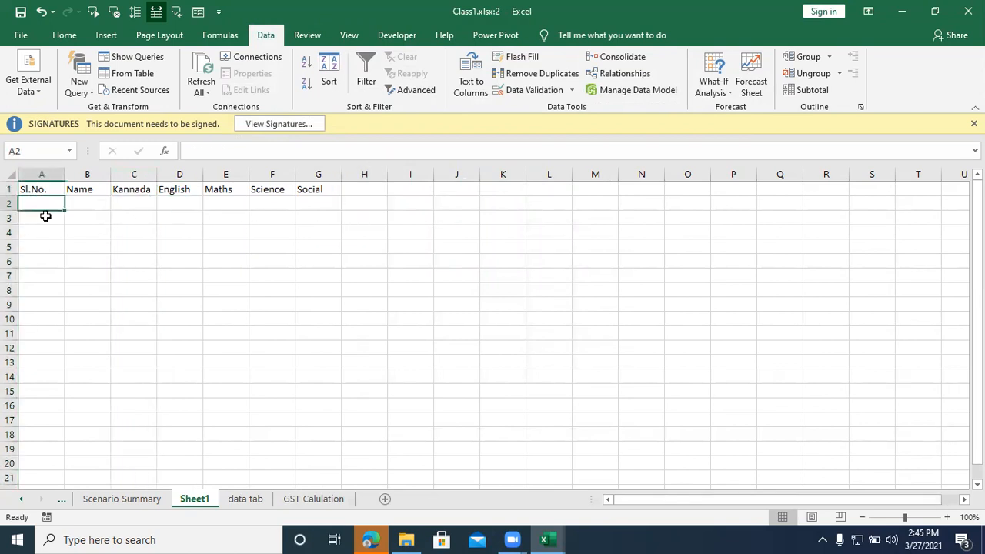
click(190, 16)
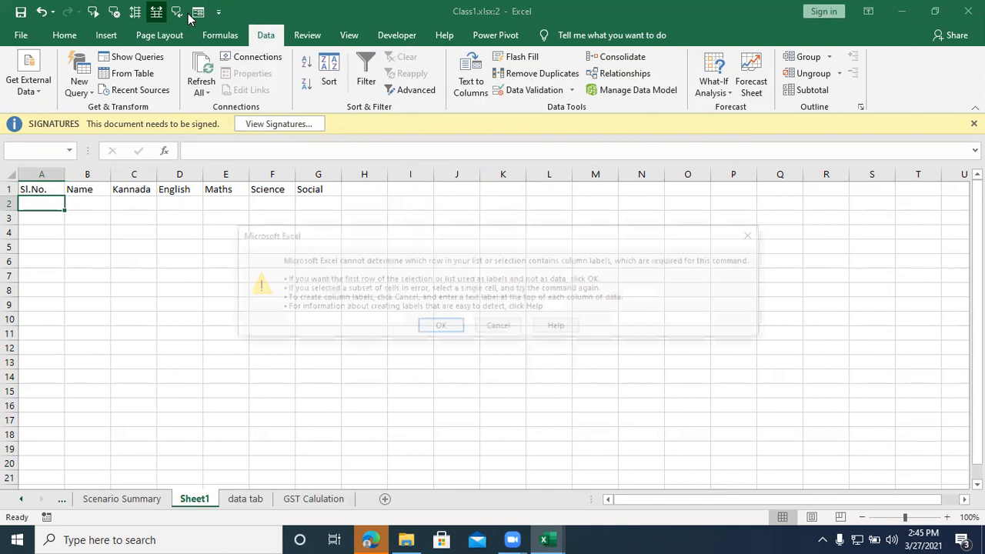
click(437, 326)
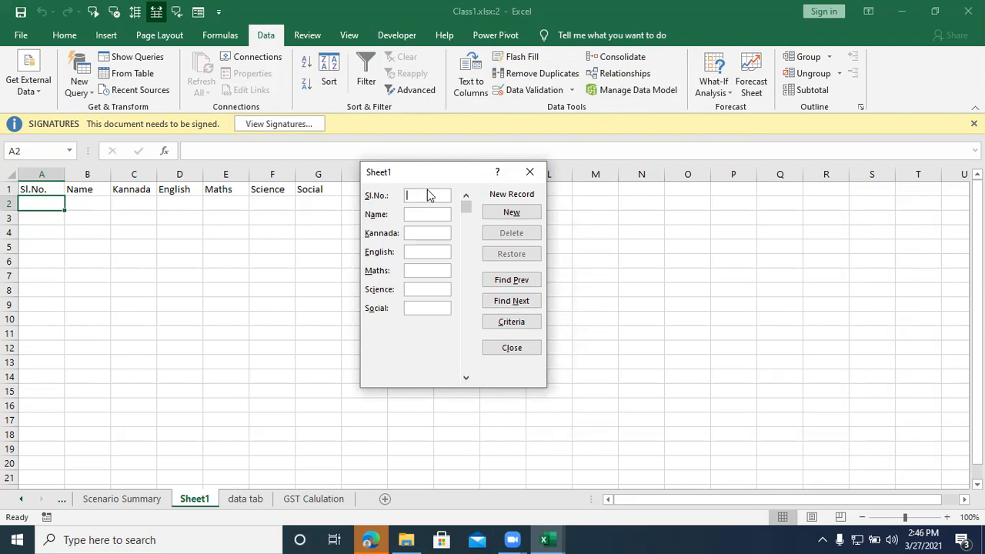
click(503, 210)
text(G1)
key(Tab)
text(Divya)
key(Tab)
Step: Complete the record with Kannada 89, English 90, Maths 89, Science 76 and Social 78, save it and close the form
text(89)
key(Tab)
text(90)
key(Tab)
text(89)
key(Tab)
text(76)
key(Tab)
text(78)
key(Return)
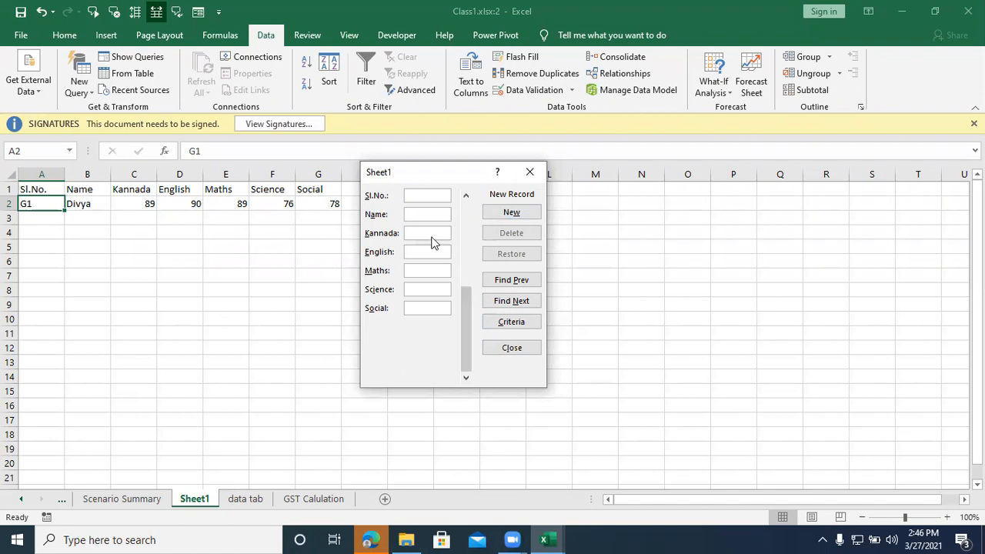
click(528, 174)
click(179, 240)
click(277, 274)
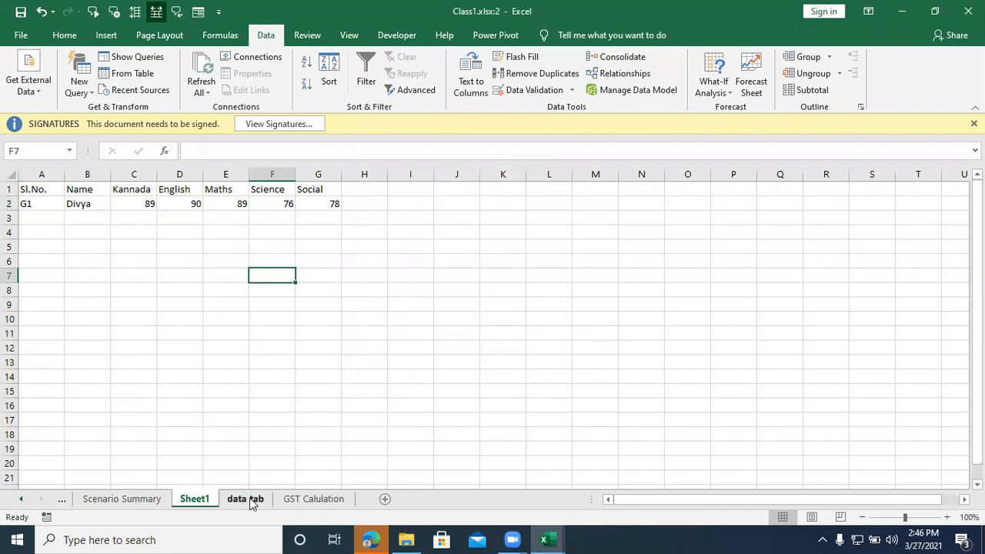
Step: View the saved G1 record in the data form and close the form
click(44, 205)
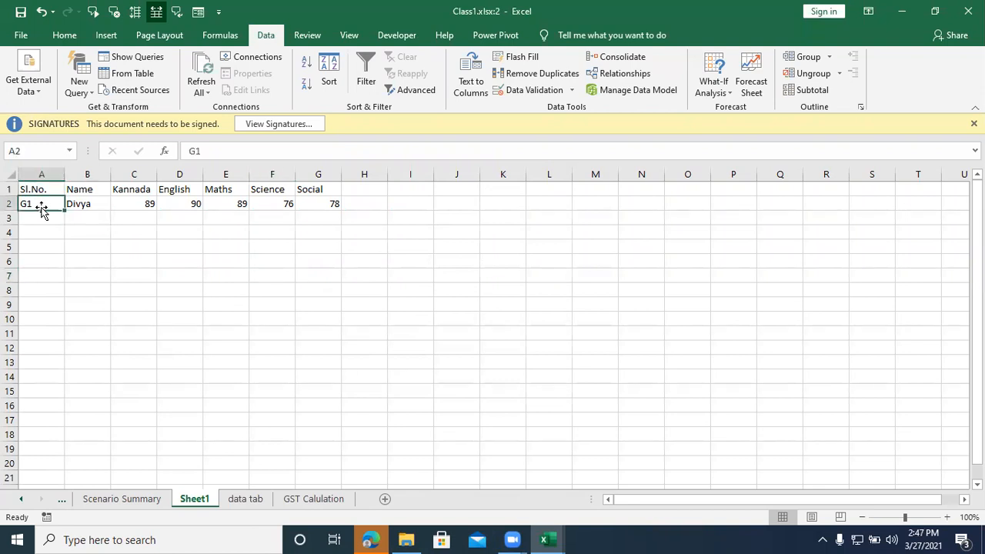
click(198, 12)
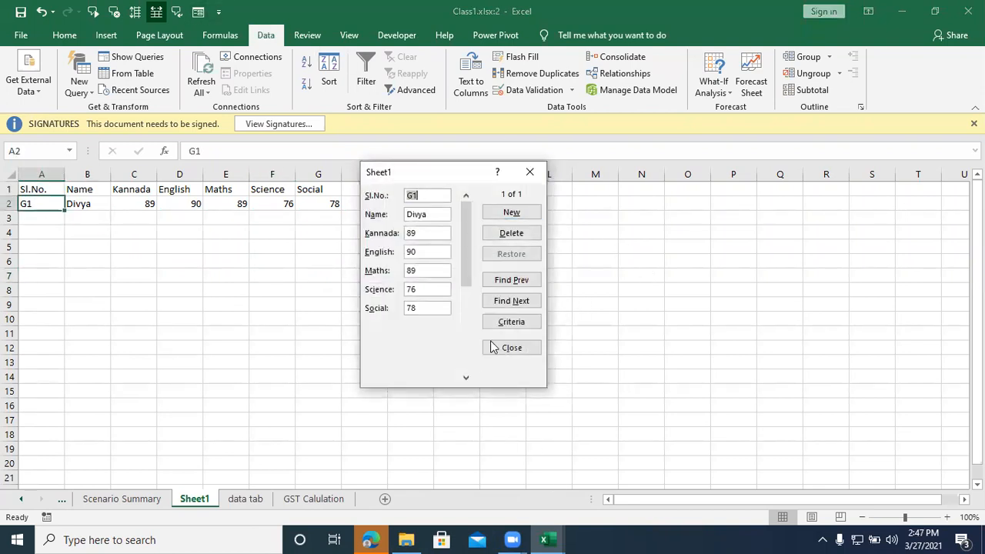
click(526, 171)
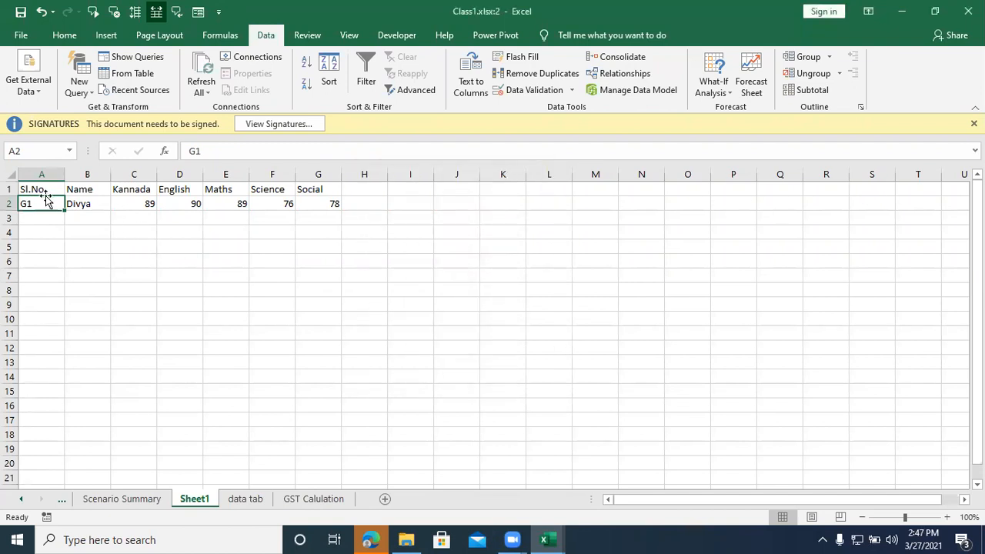
Step: View the first marks table of the data tab sheet in the data form, using its first row as labels, and close the form
click(141, 498)
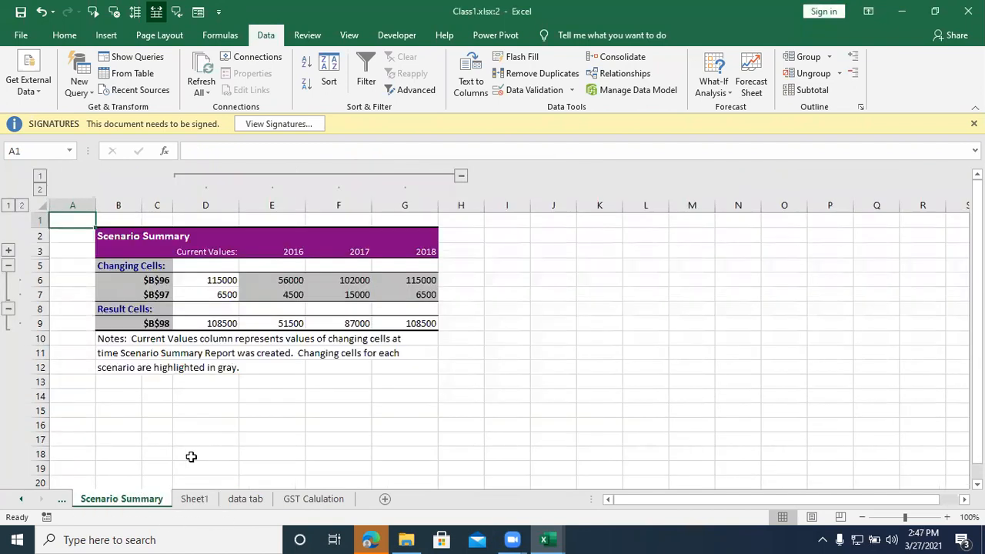
click(255, 499)
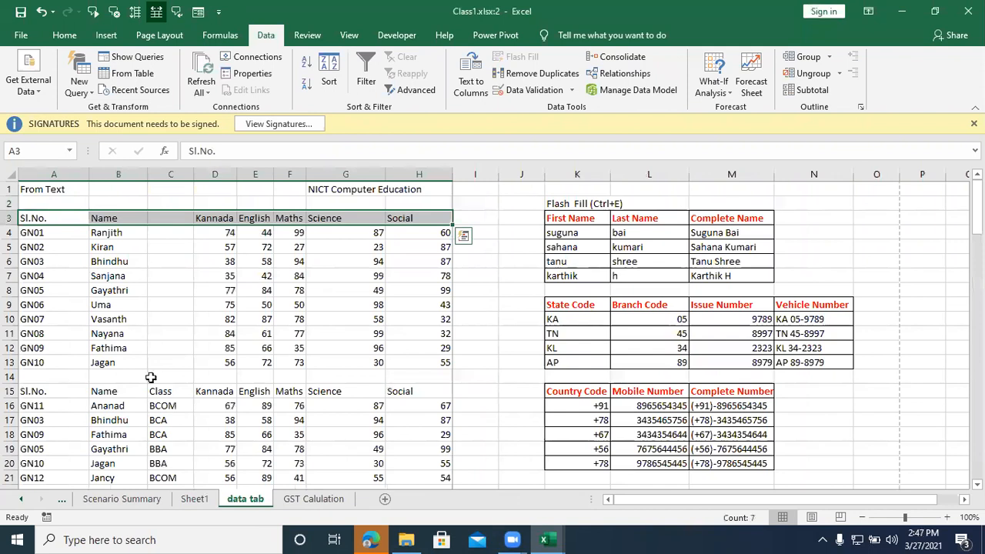
click(28, 261)
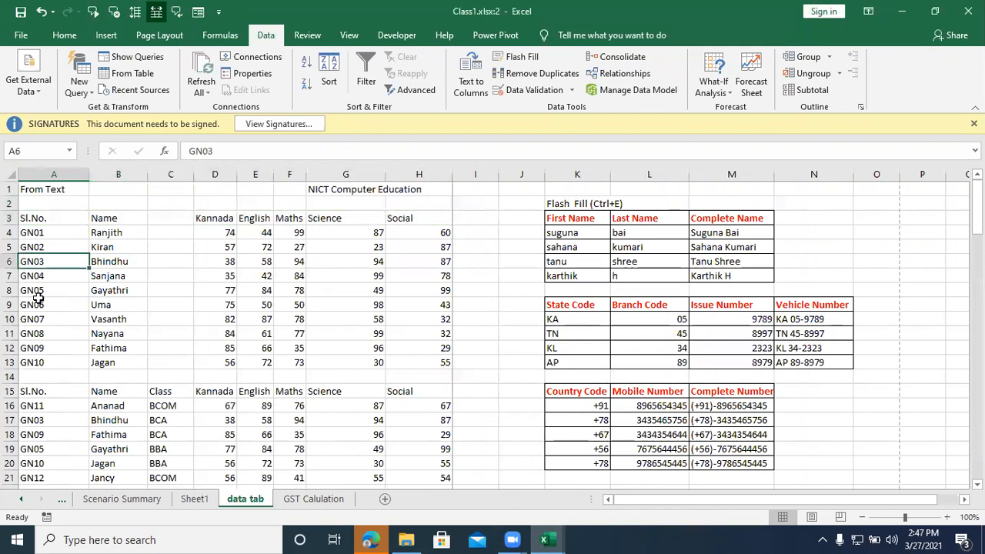
click(198, 12)
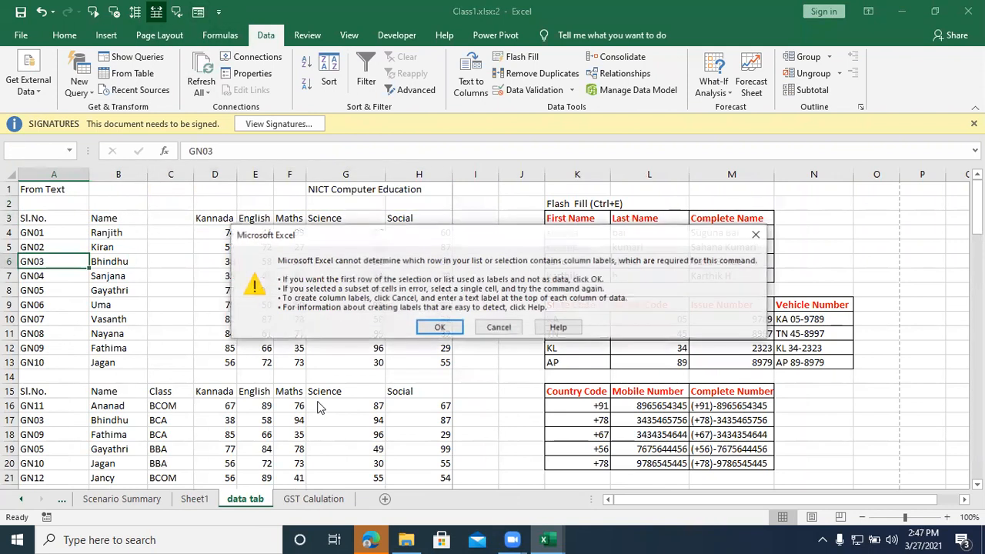
click(438, 327)
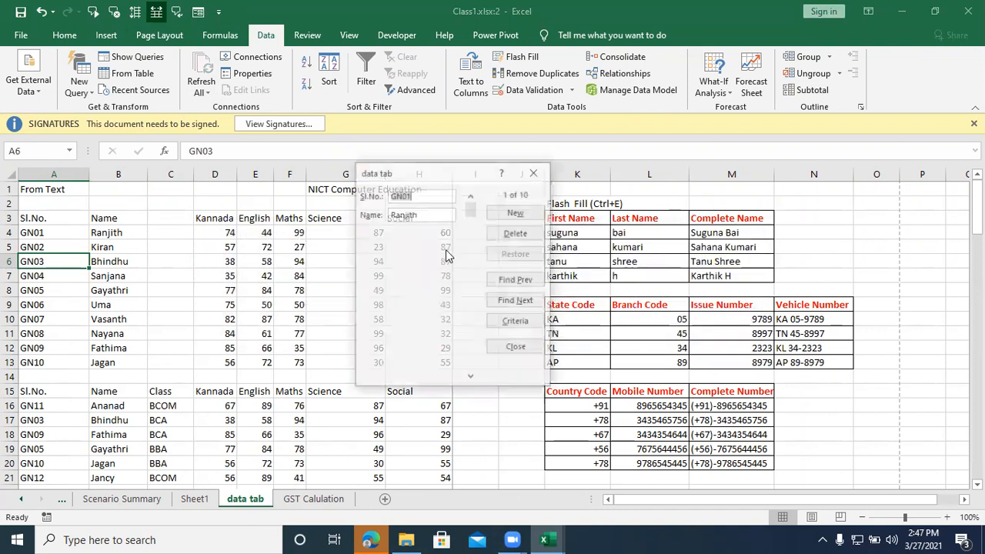
click(534, 172)
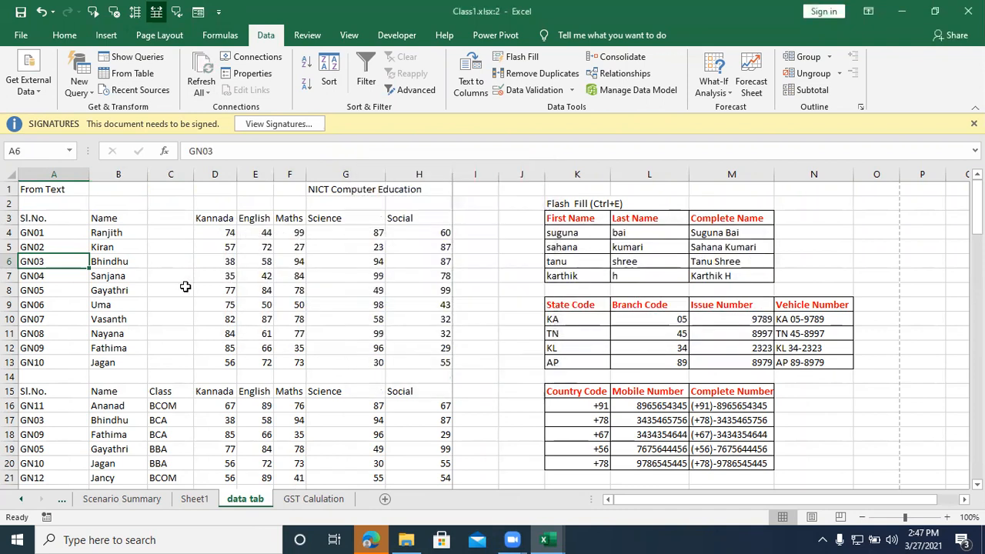
Step: View the second marks table, the one with the Class column, in the data form and close the form
scroll(172, 359, down, 2)
click(47, 334)
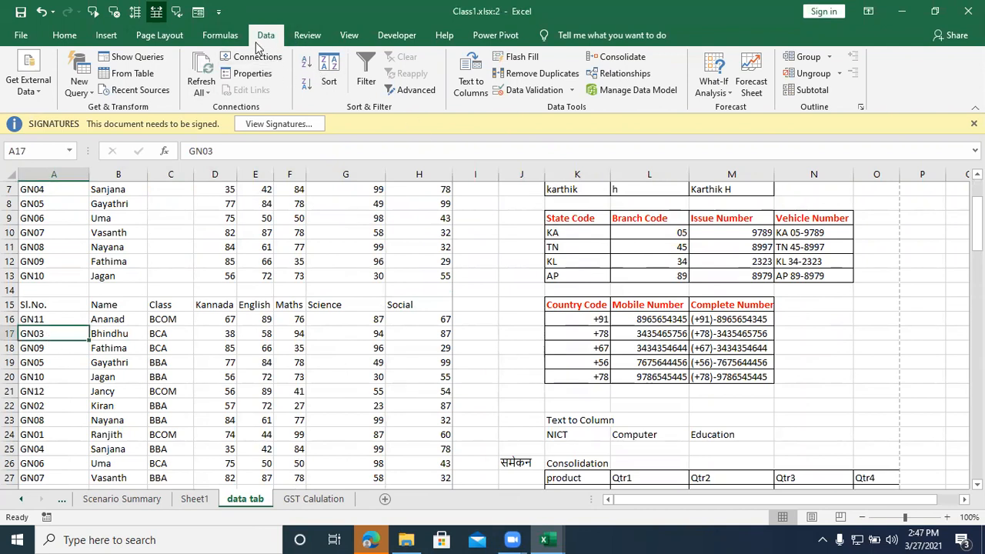
click(195, 22)
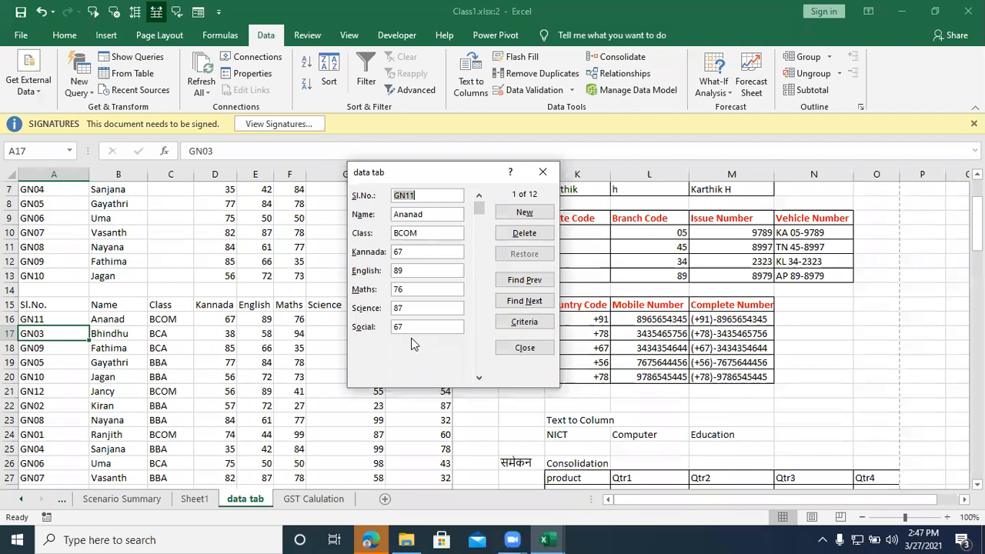
click(542, 172)
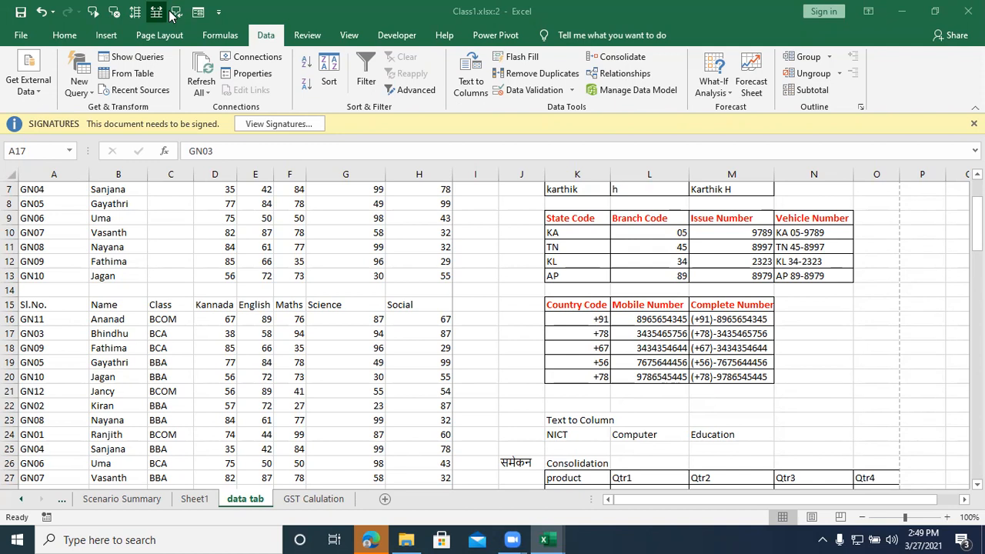
Step: Open the ribbon customization options and add a new custom tab after Insert with three custom groups
right_click(896, 86)
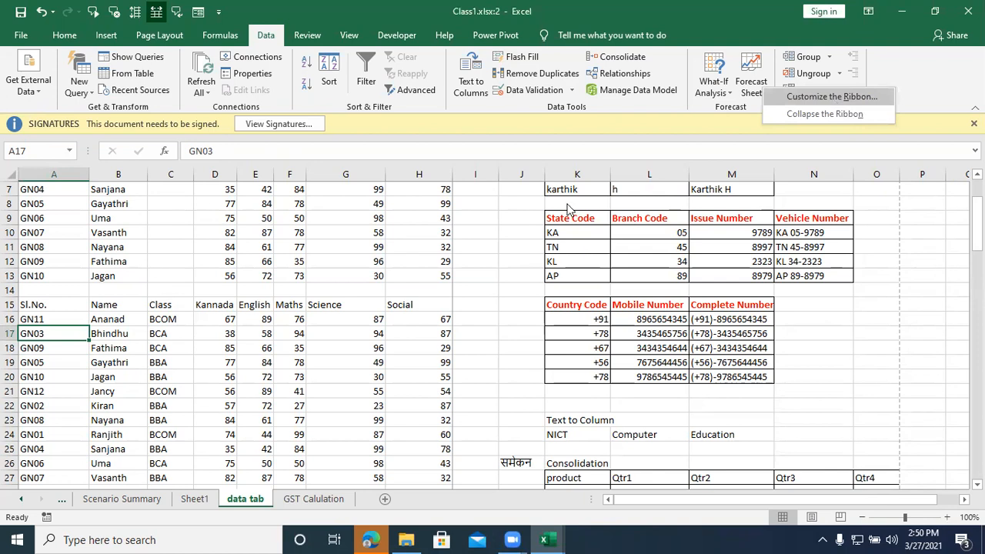
key(Return)
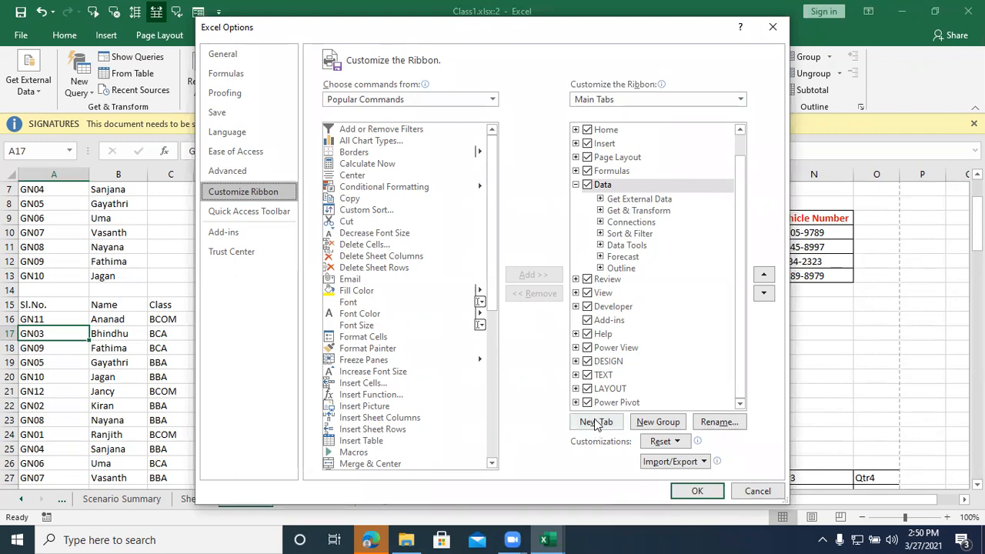
click(620, 143)
click(602, 426)
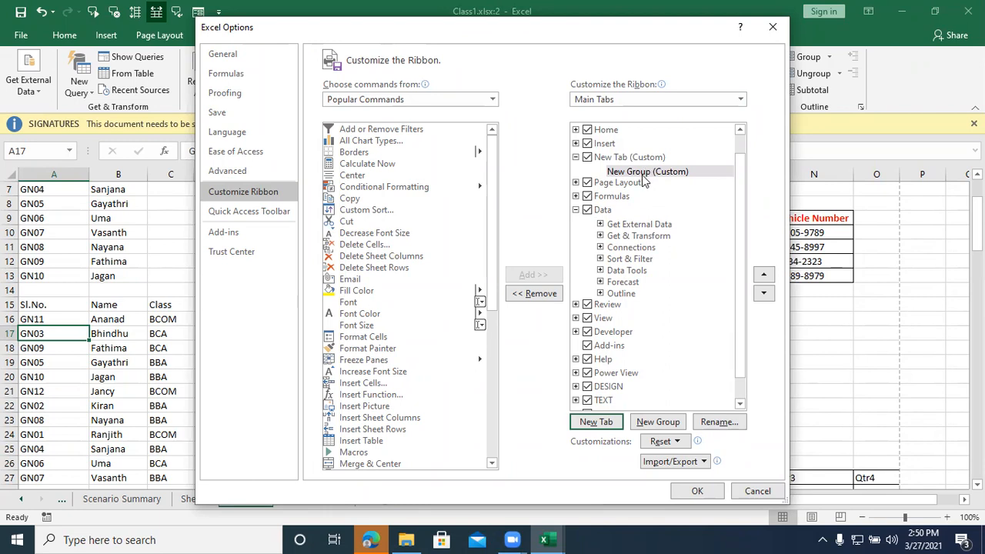
click(646, 427)
click(646, 425)
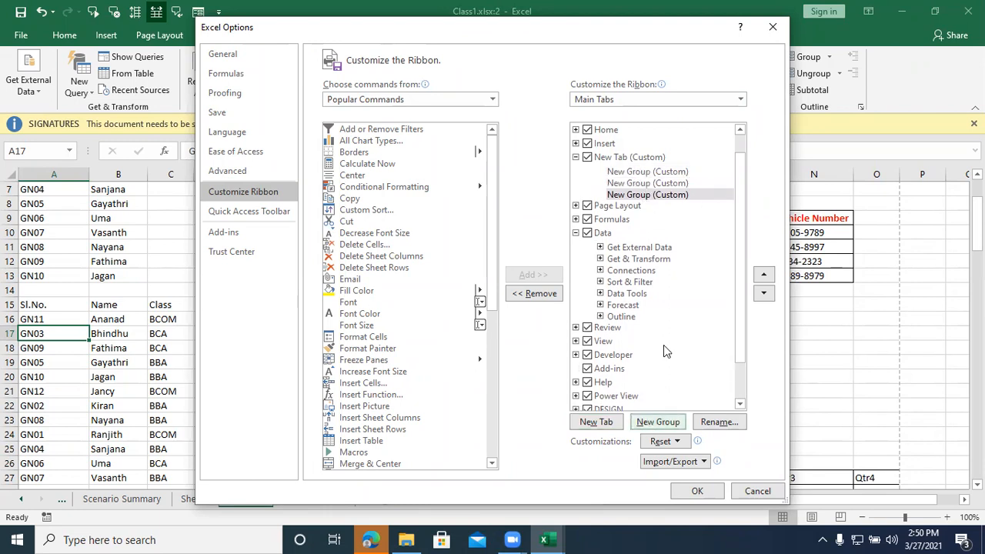
Step: Add Conditional Formatting, Copy and Custom Sort to the first custom group of the new tab
click(653, 174)
click(381, 187)
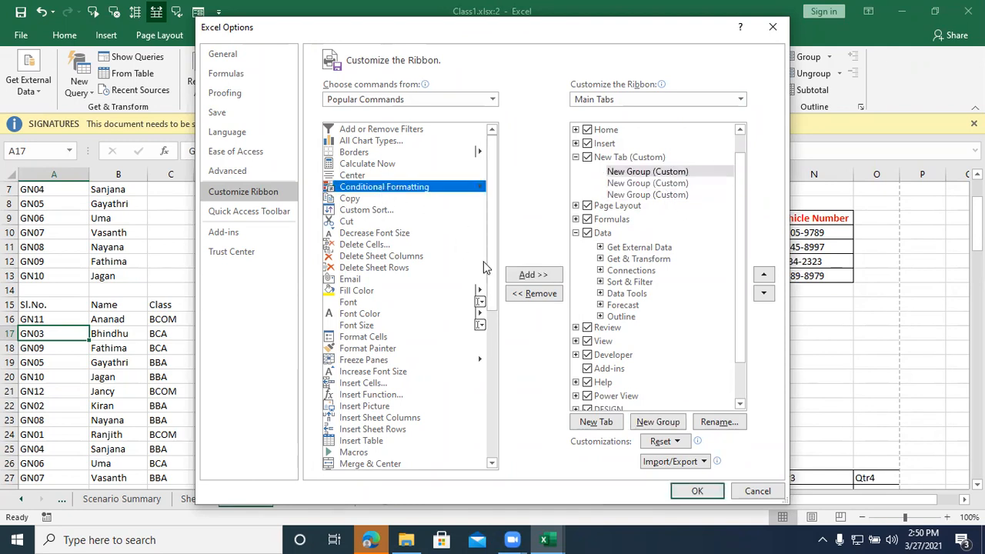
click(528, 276)
click(527, 276)
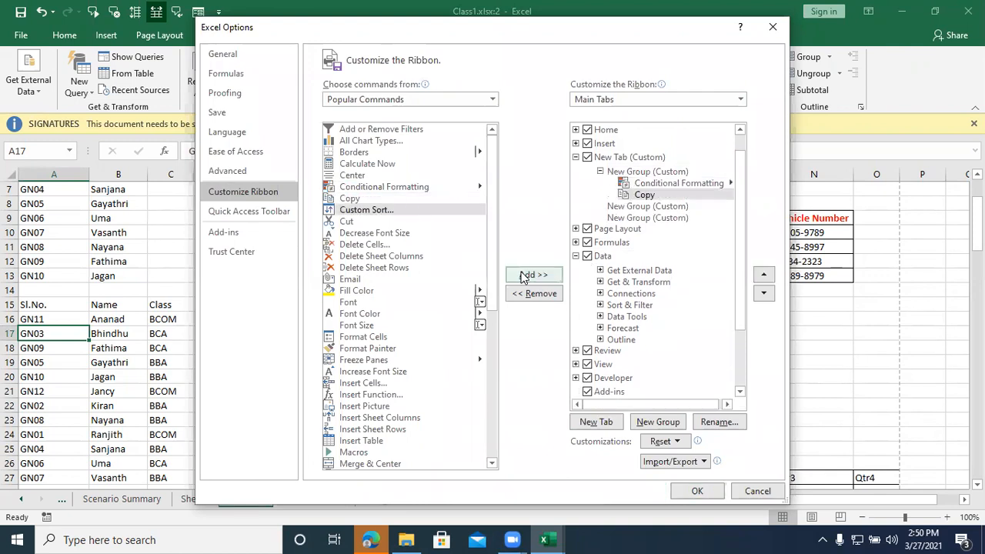
click(528, 276)
Step: Add Delete Sheet Rows, Email and Fill Color to the second custom group of the new tab
click(660, 218)
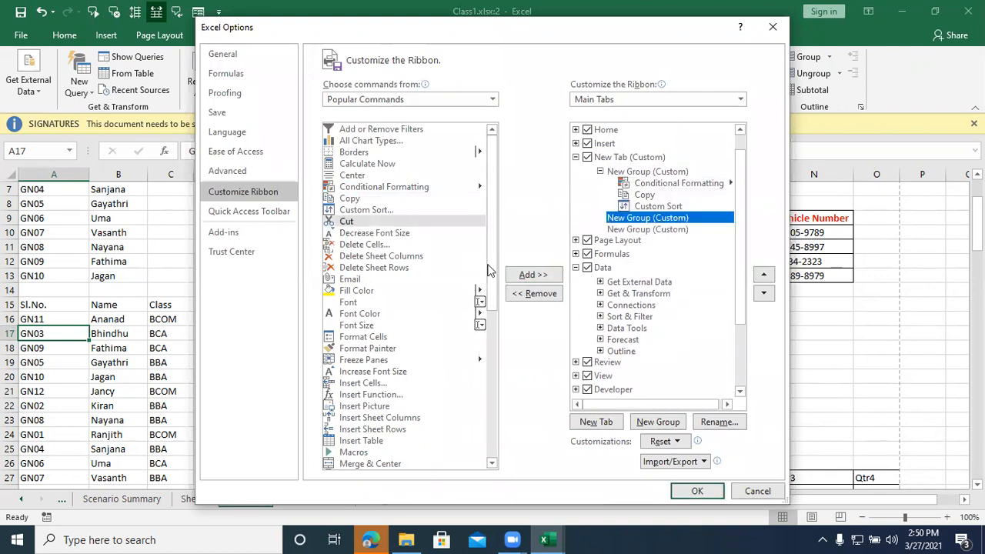
click(383, 268)
click(523, 275)
click(527, 275)
click(528, 275)
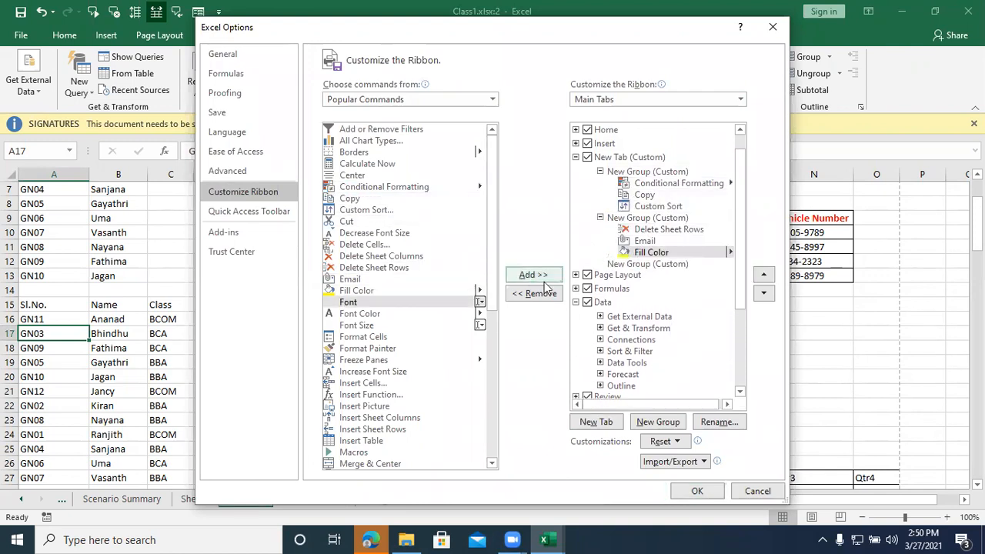
Step: Add Freeze Panes, Increase Font Size, Insert Cells and Insert Function to the third custom group
click(650, 264)
click(383, 360)
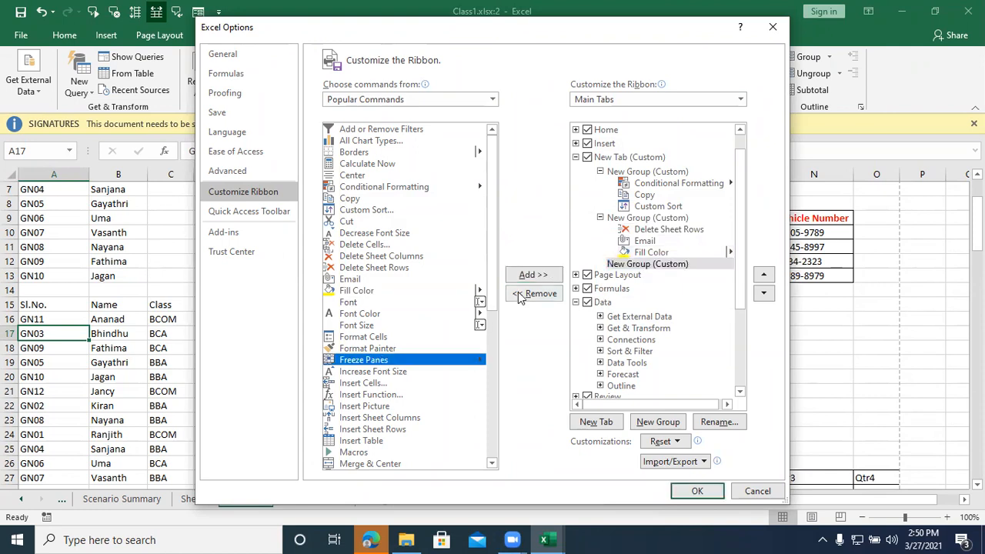
click(529, 277)
click(529, 277)
click(529, 277)
click(529, 277)
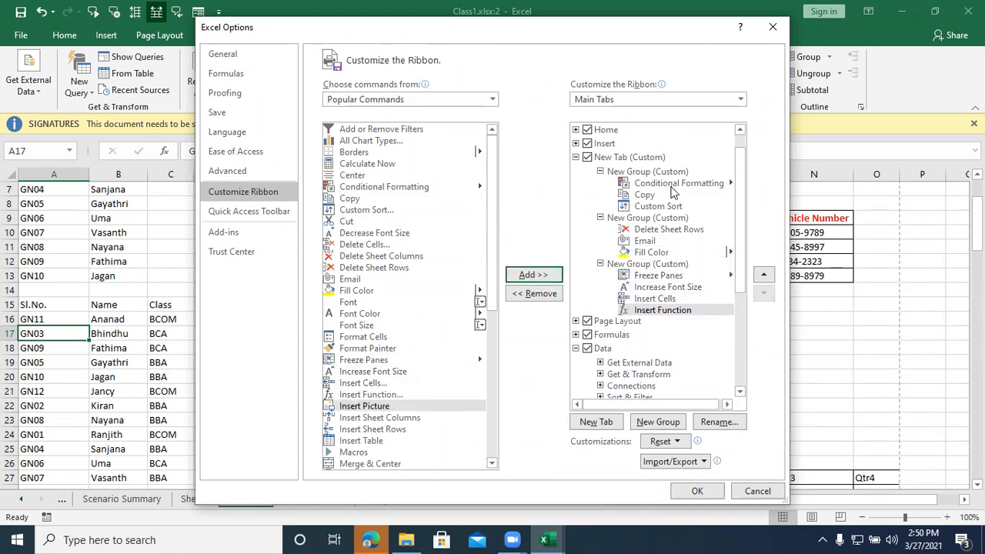
Step: Rename the new custom ribbon tab as My Tab
click(620, 157)
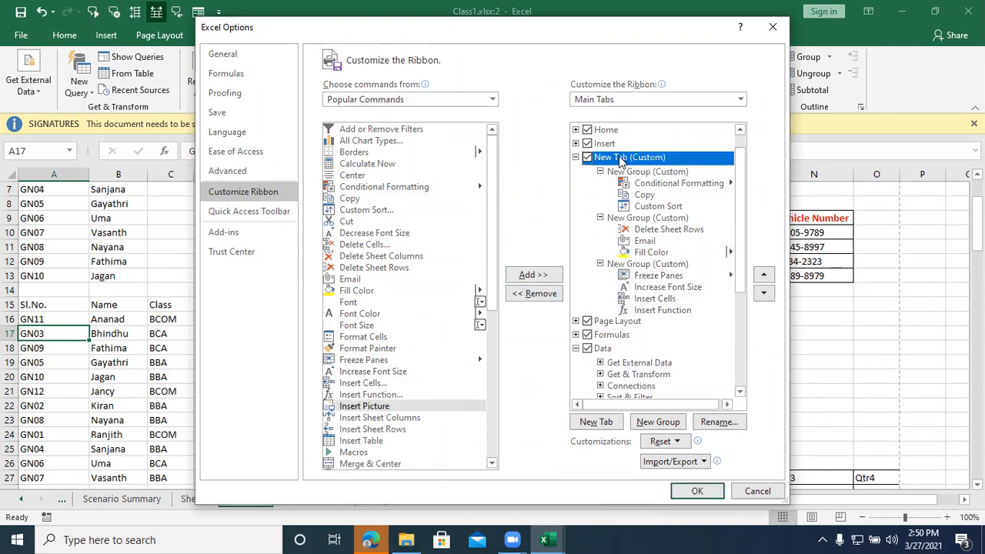
click(714, 422)
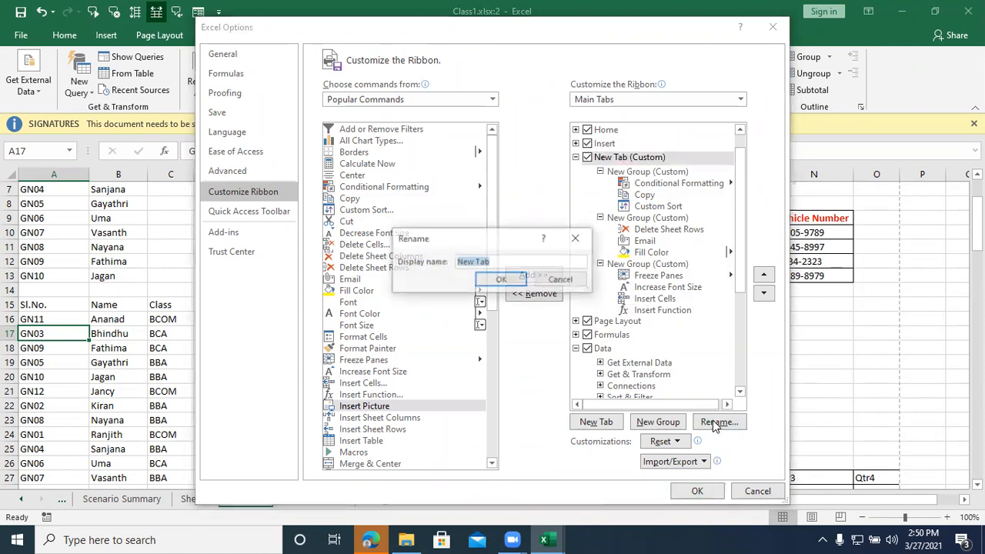
mouse_move(513, 540)
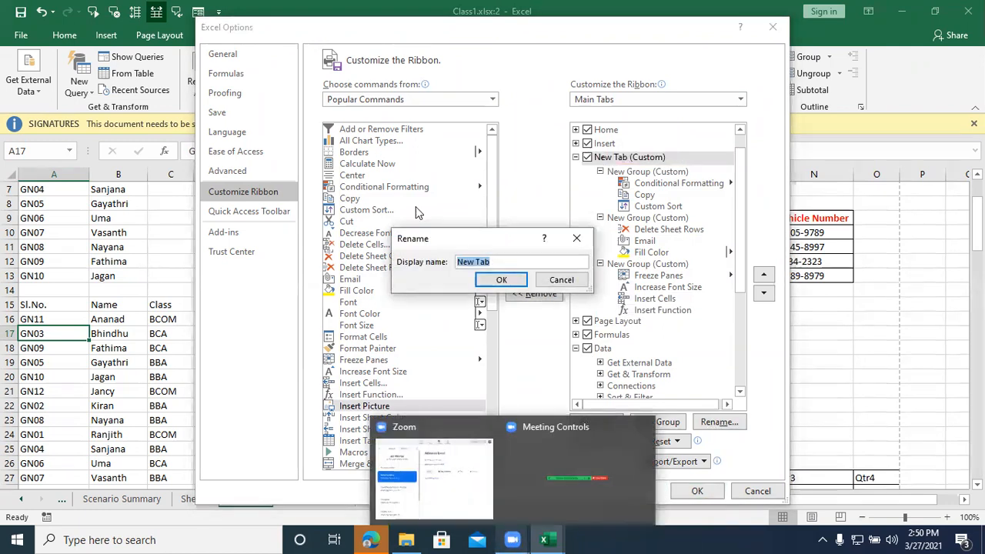
text(my)
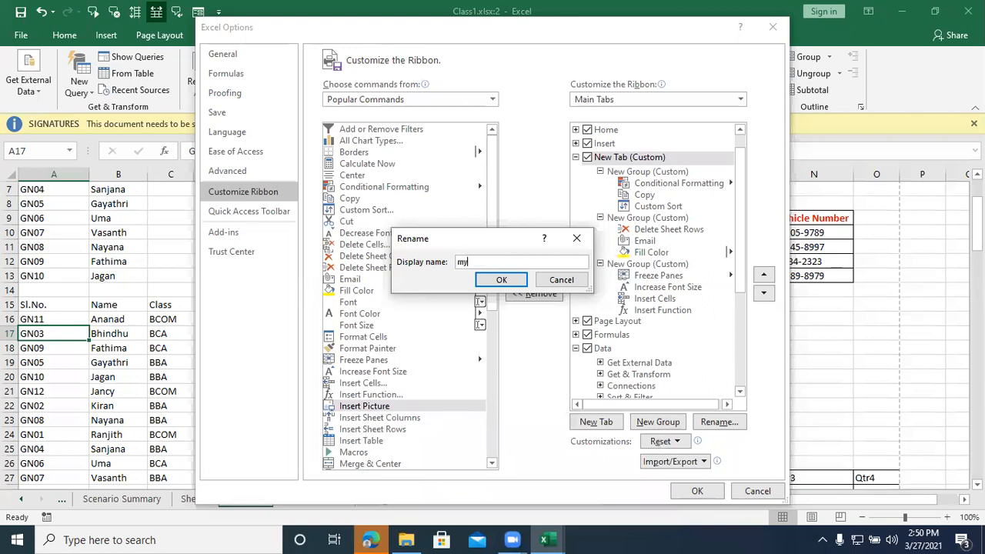
key(BackSpace)
key(BackSpace)
text(My Tab)
click(500, 280)
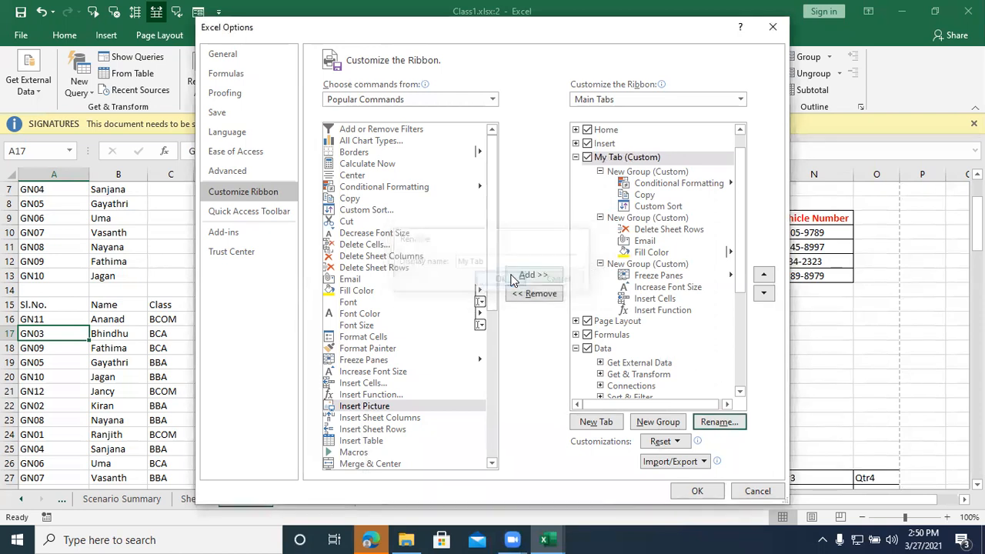
Step: Rename the custom group holding Conditional Formatting, Copy and Custom Sort as Group-1
click(635, 173)
click(710, 427)
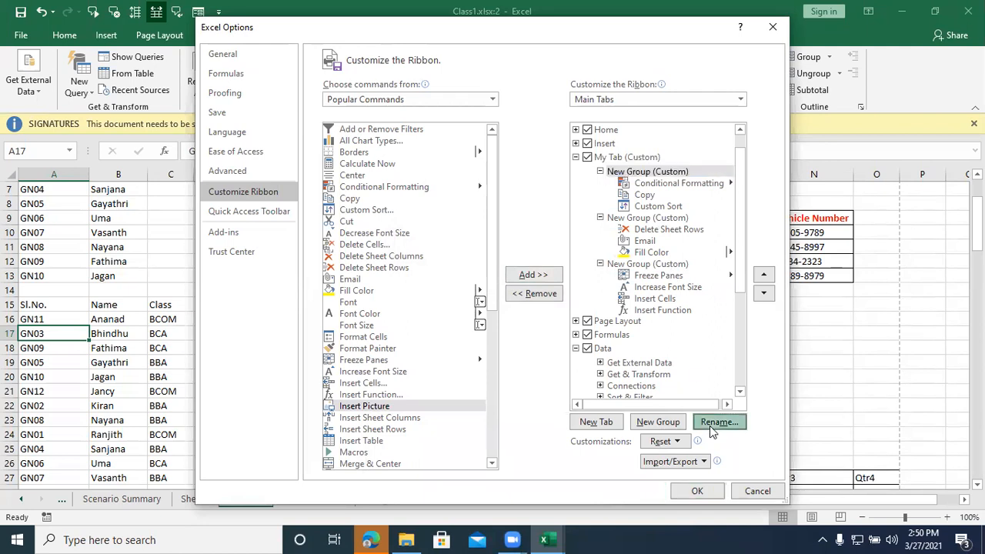
drag(528, 343, 438, 360)
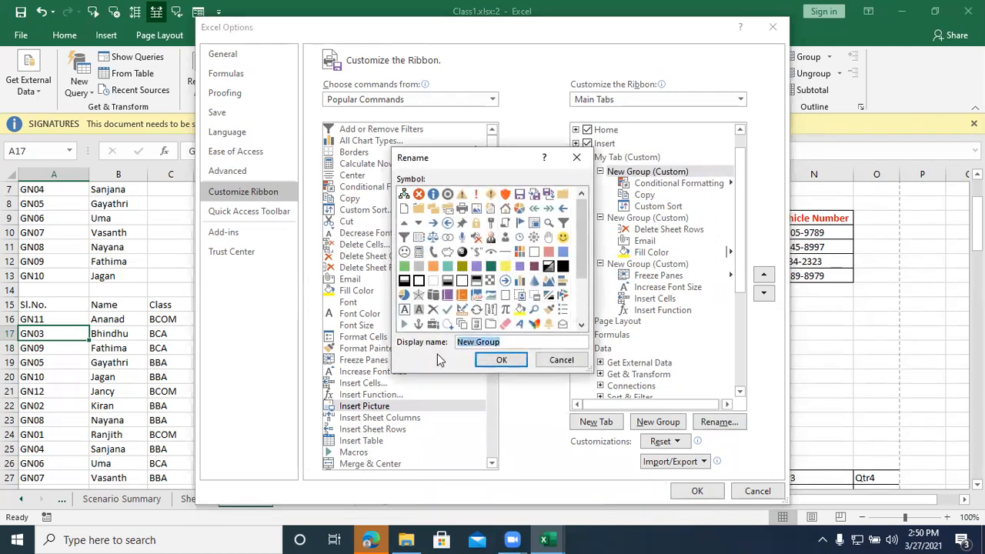
text(Grou)
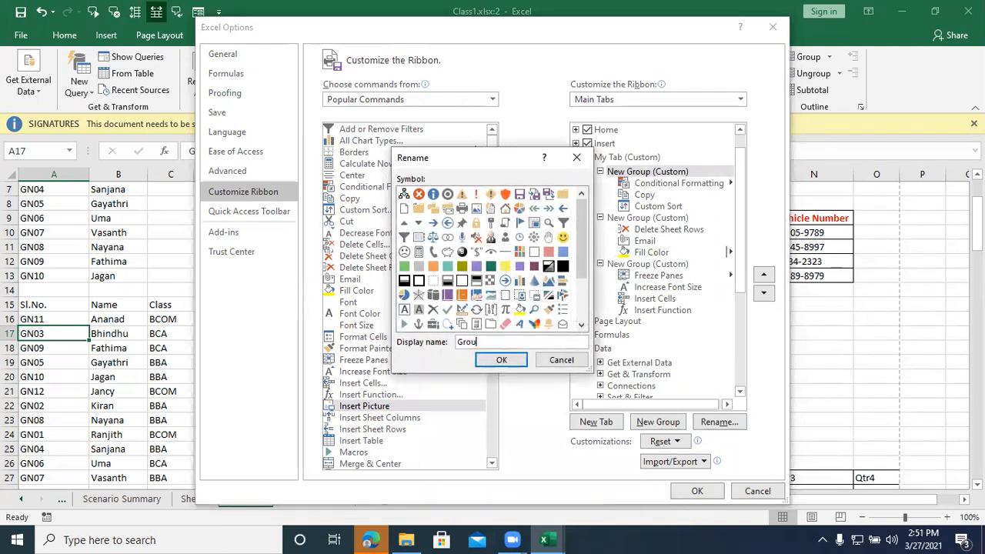
text(p-1)
key(Return)
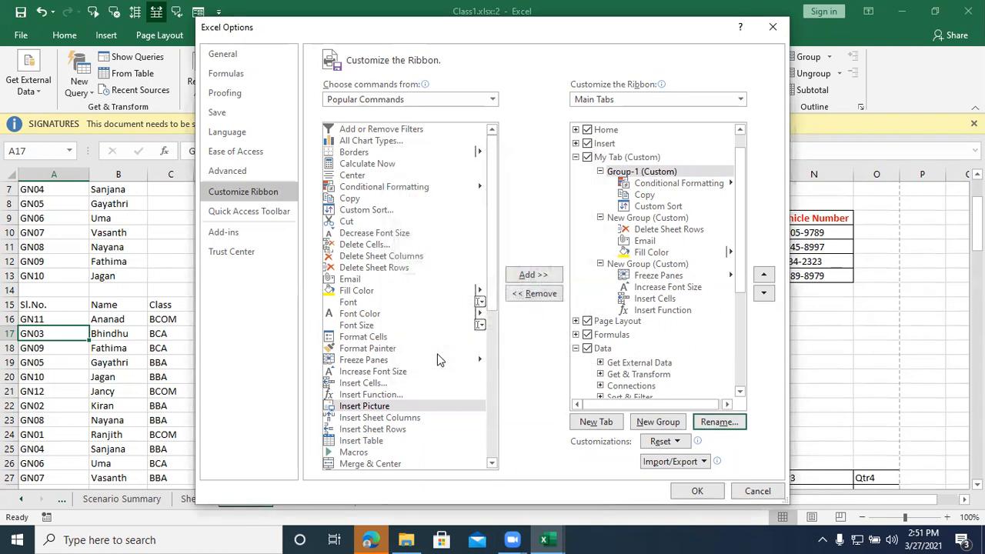
Step: Rename the custom group holding Delete Sheet Rows, Email and Fill Color as Group-2
click(651, 217)
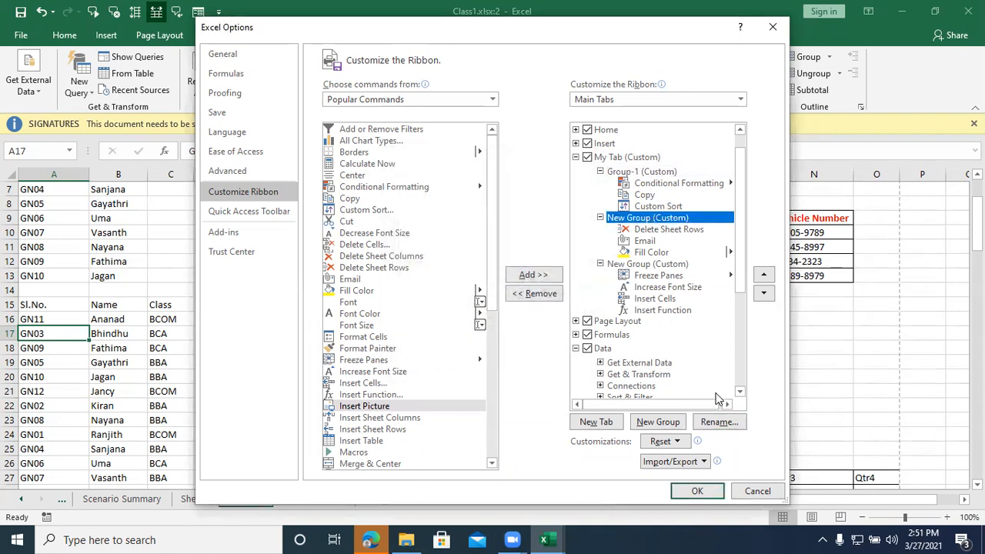
click(717, 423)
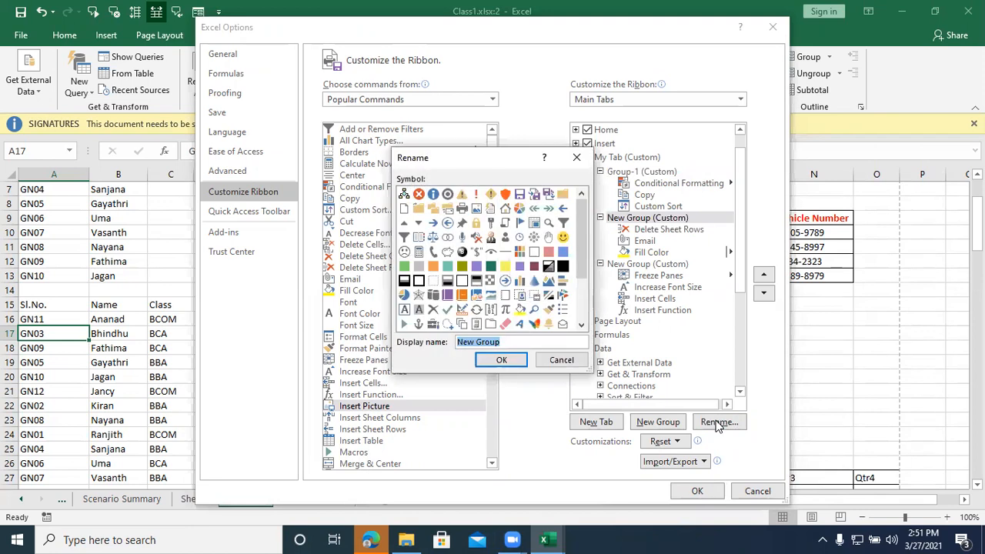
text(Group-2)
key(Return)
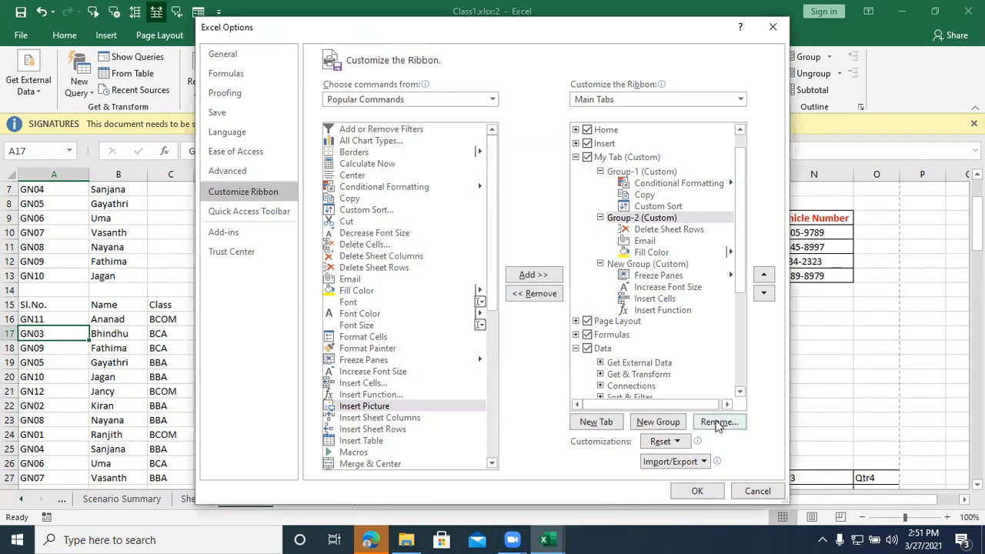
Step: Rename the custom group starting with Freeze Panes as Group-3 and apply the ribbon customization
click(667, 264)
click(717, 422)
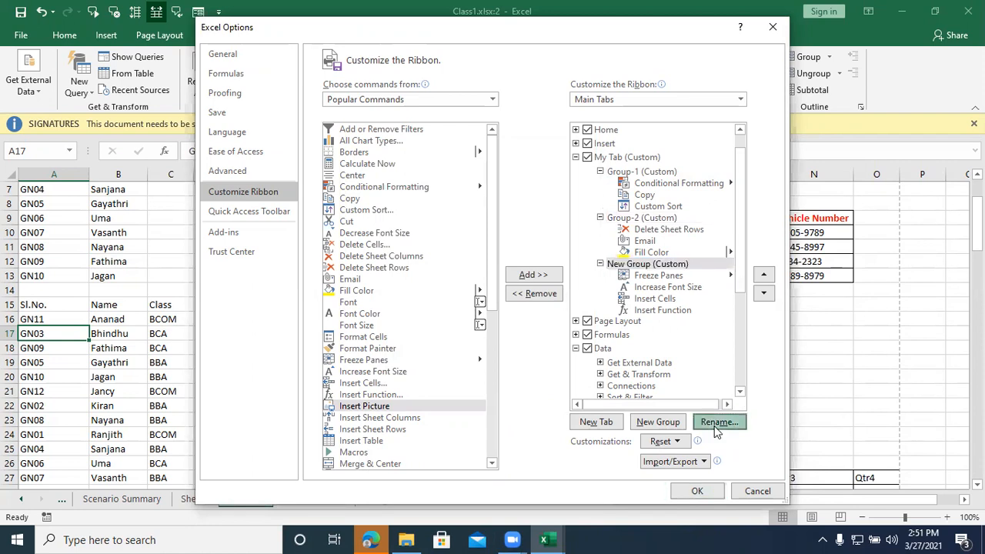
text(Group-3)
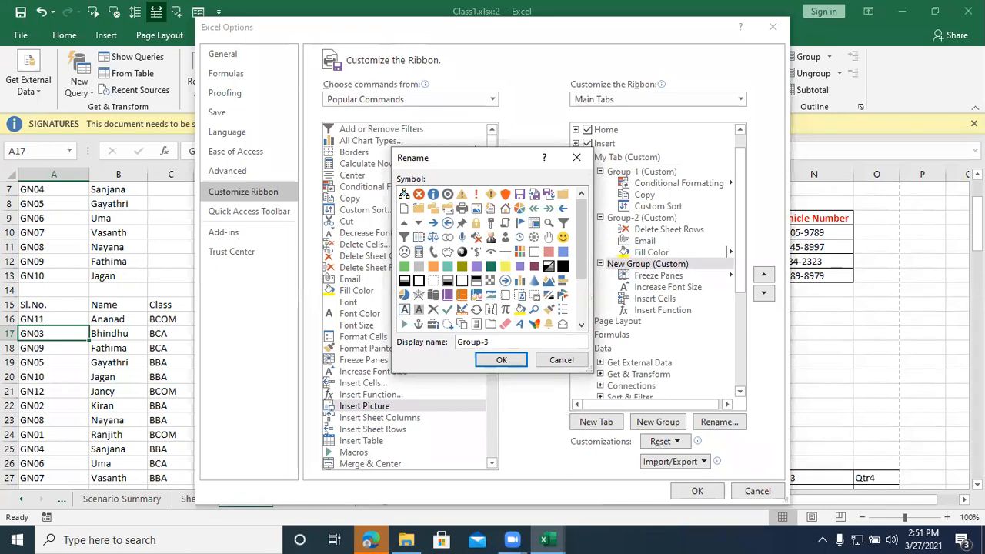
key(Return)
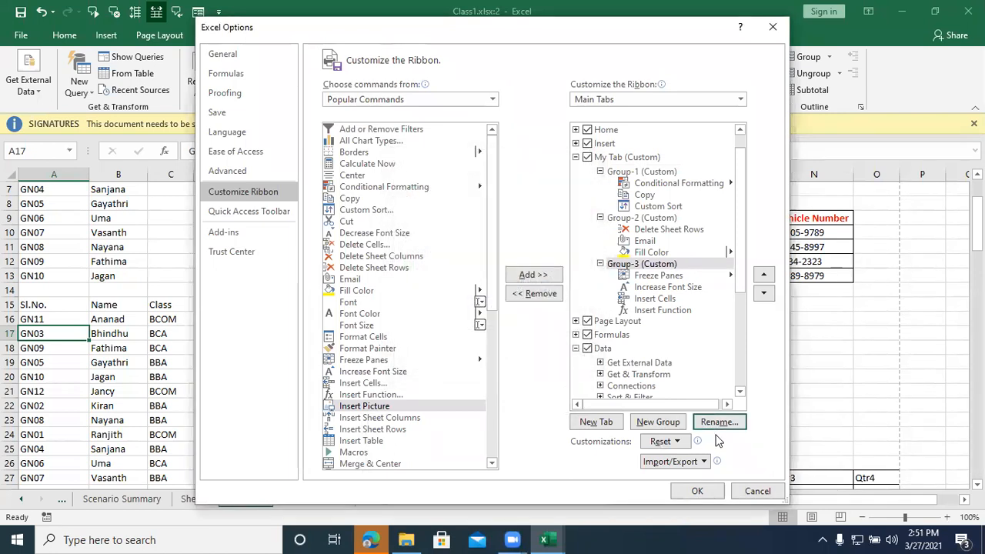
click(695, 493)
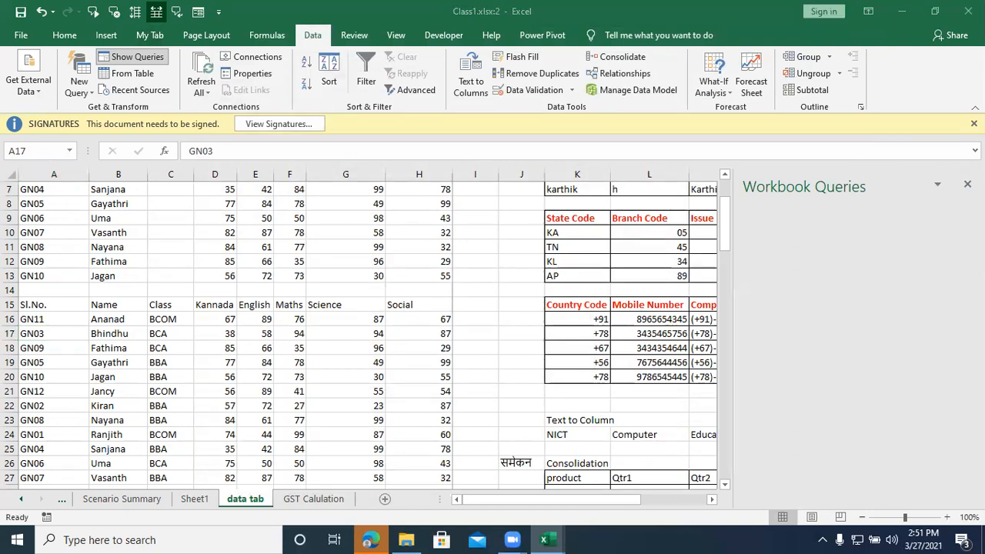
Step: Hide the Workbook Queries pane and display the commands of the custom My Tab
click(132, 57)
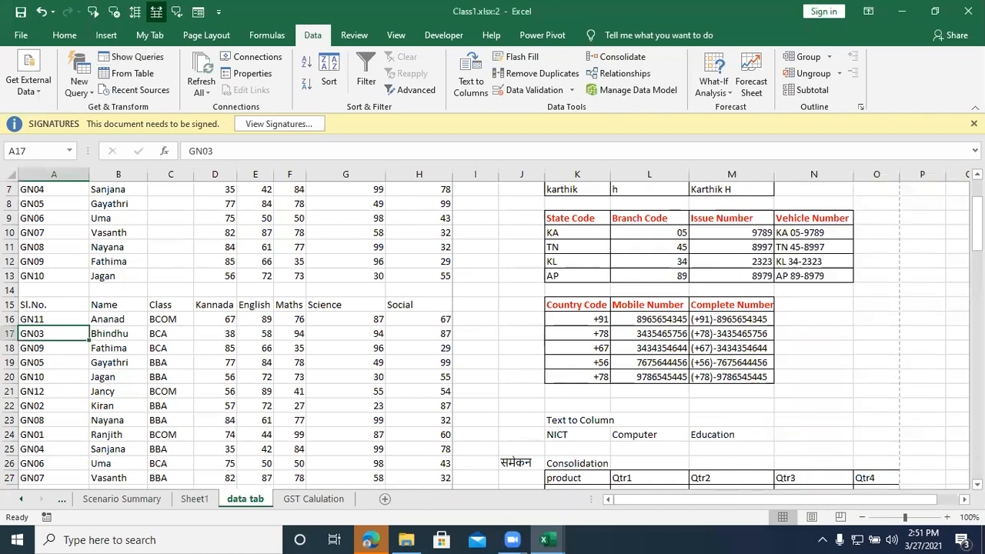
click(149, 36)
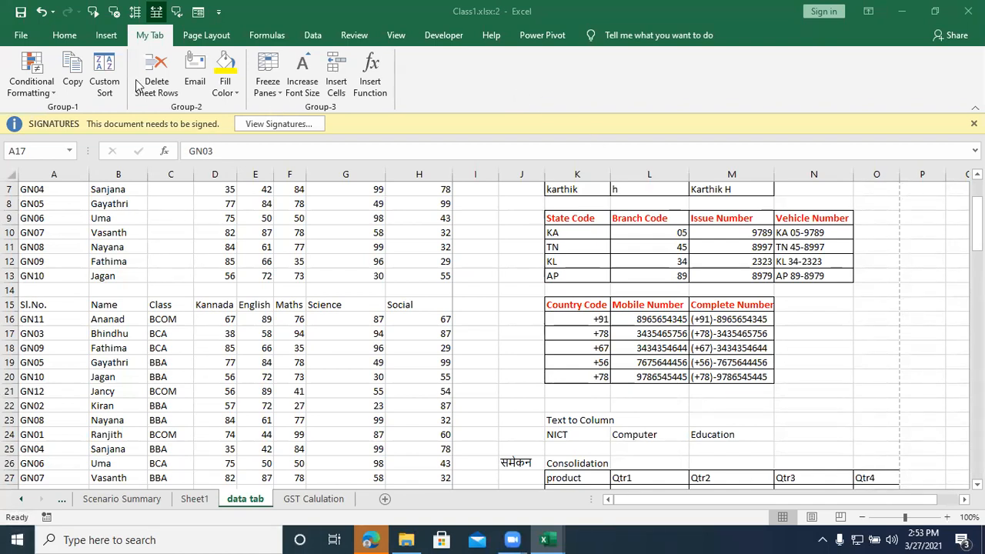
Step: Hide the custom My Tab from the ribbon through the ribbon customization and apply it
right_click(413, 69)
click(434, 79)
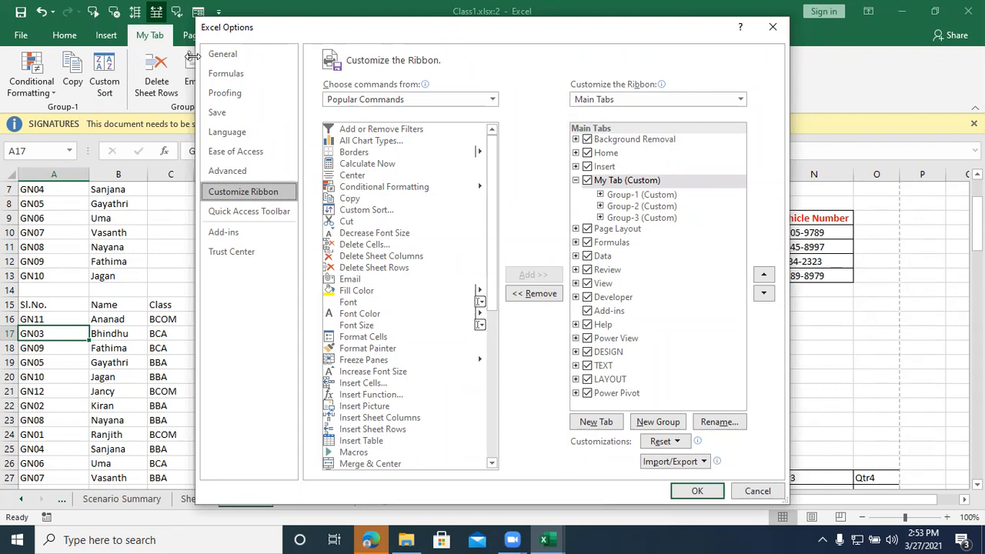
click(584, 181)
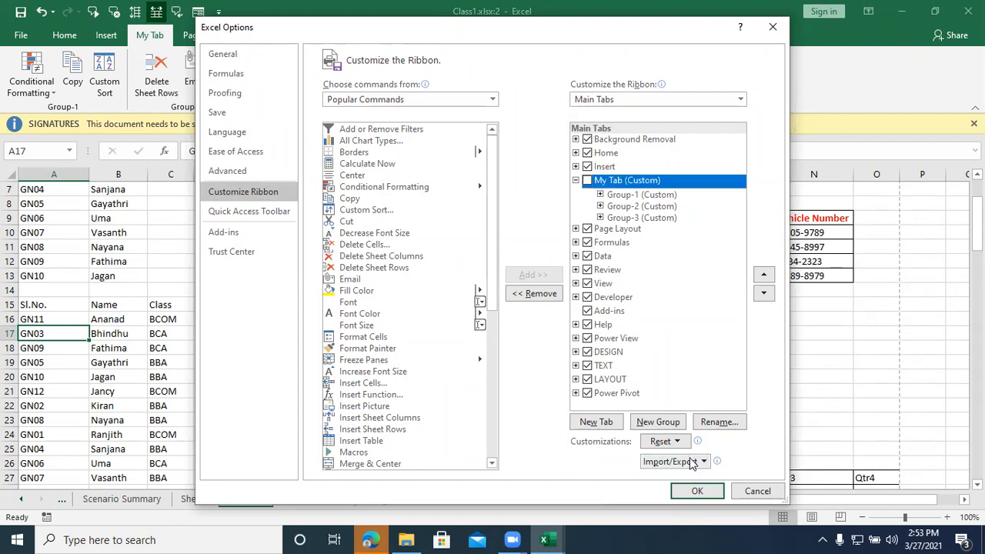
click(697, 490)
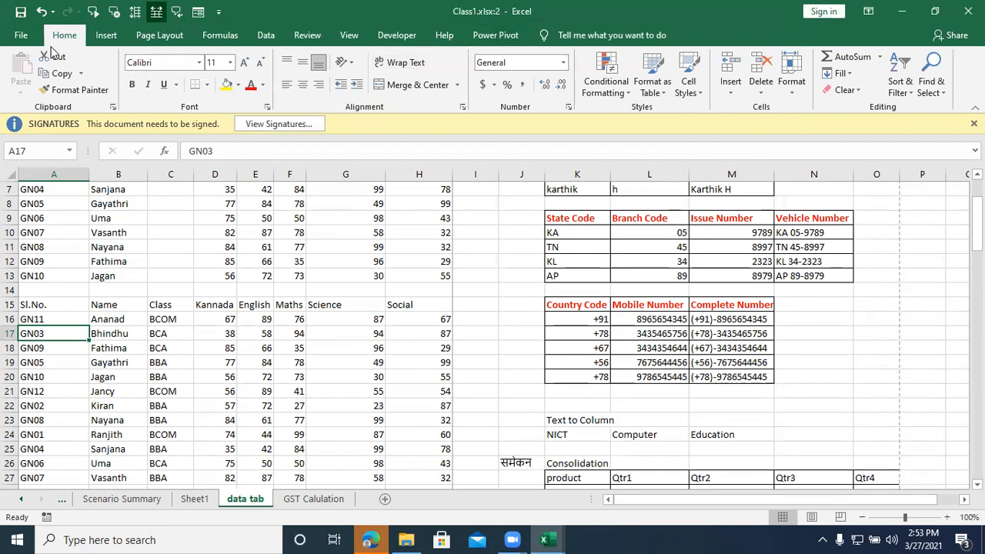
Step: Show the custom My Tab on the ribbon again and display its commands
right_click(254, 78)
click(285, 103)
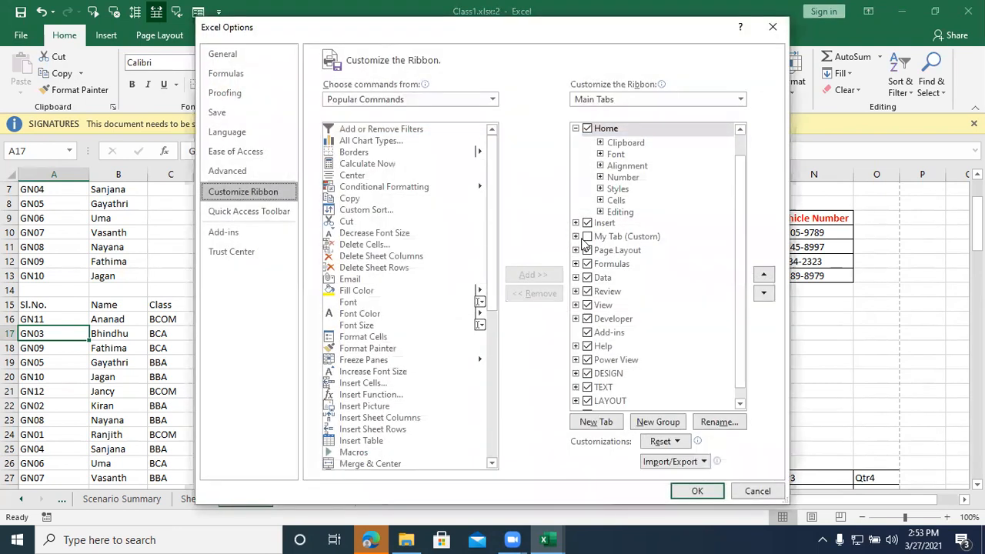
click(576, 236)
click(586, 237)
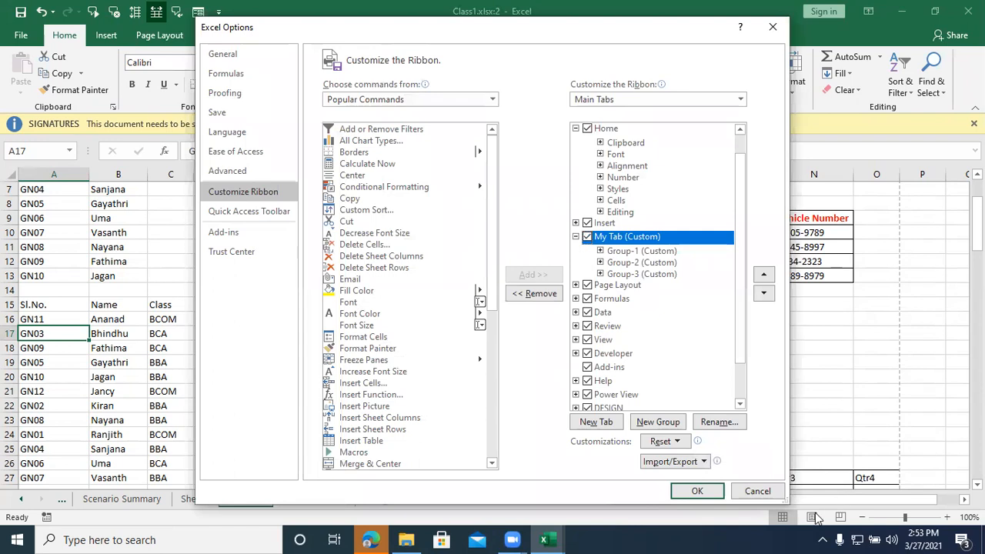
click(697, 490)
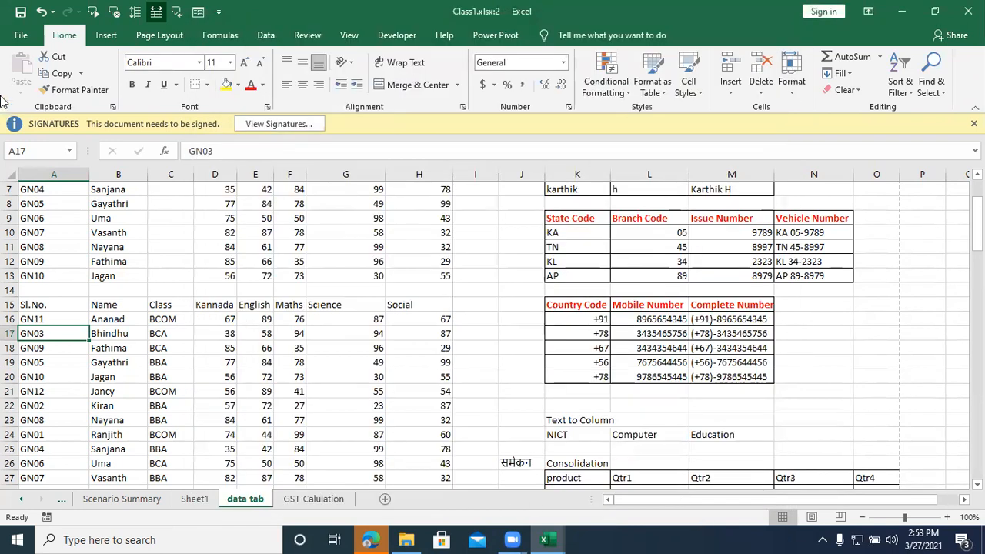
click(149, 34)
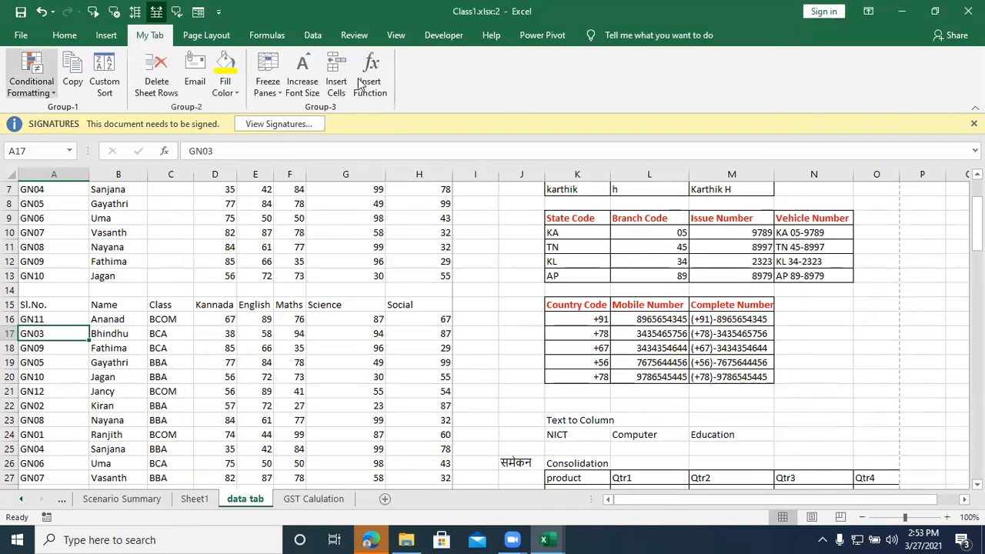
Step: Remove the Clipboard group from the Home tab in the ribbon customization
right_click(448, 82)
click(472, 90)
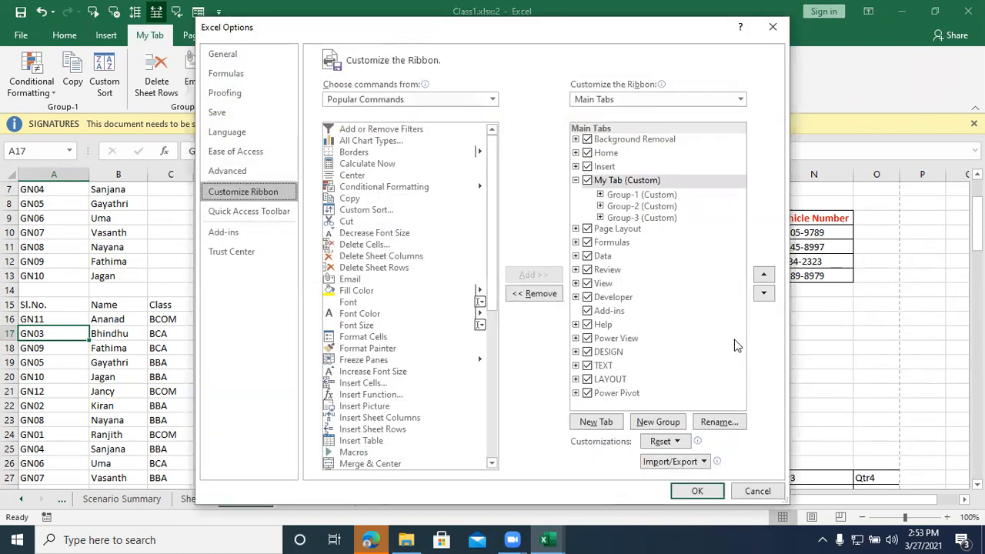
double_click(608, 153)
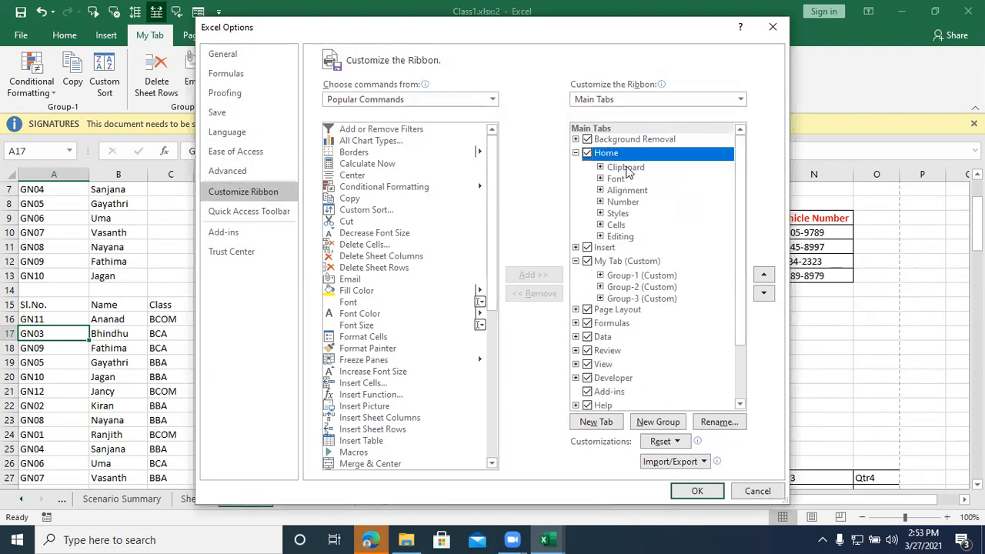
right_click(627, 171)
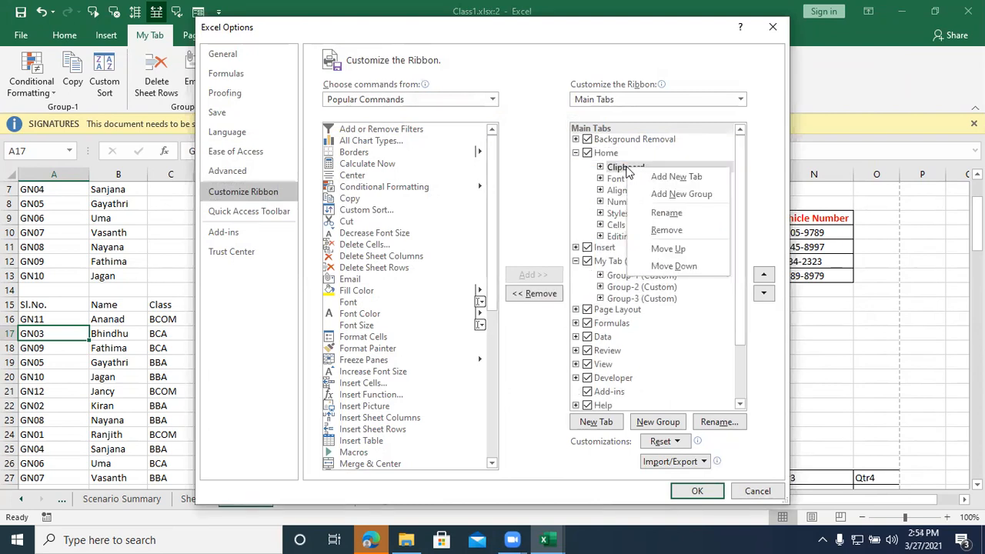
click(682, 230)
Step: Remove the Alignment group from the Home tab, apply the customization and display the Home tab
right_click(631, 180)
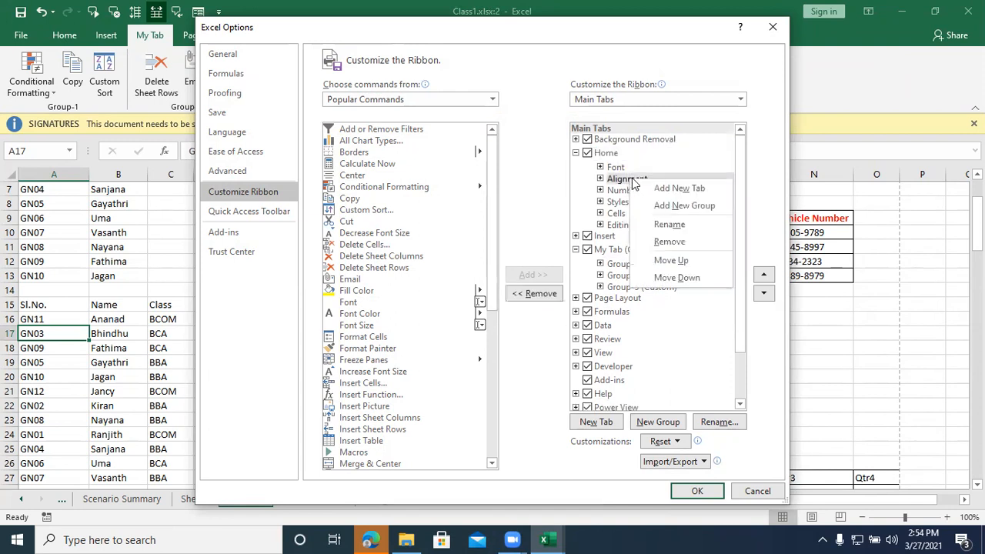
click(669, 224)
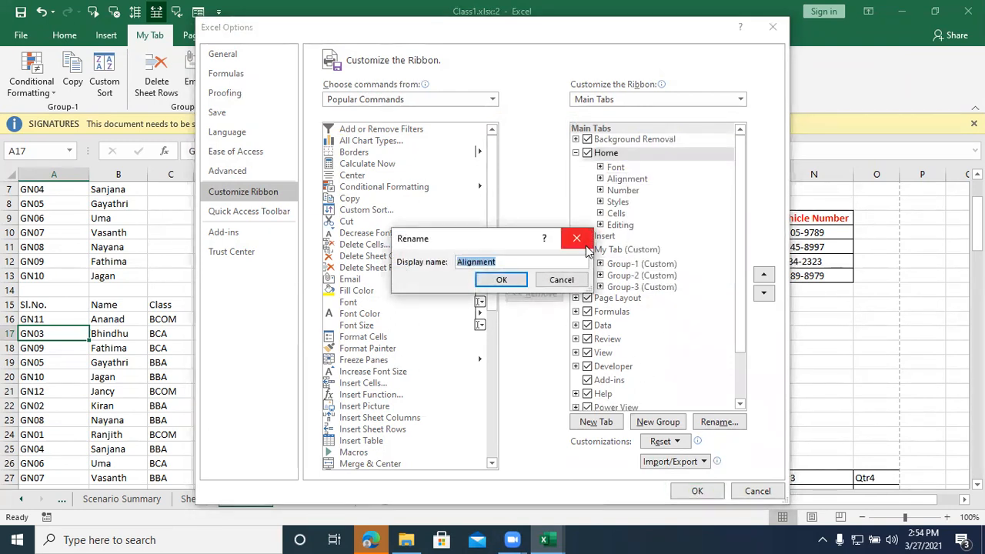
click(577, 238)
right_click(610, 182)
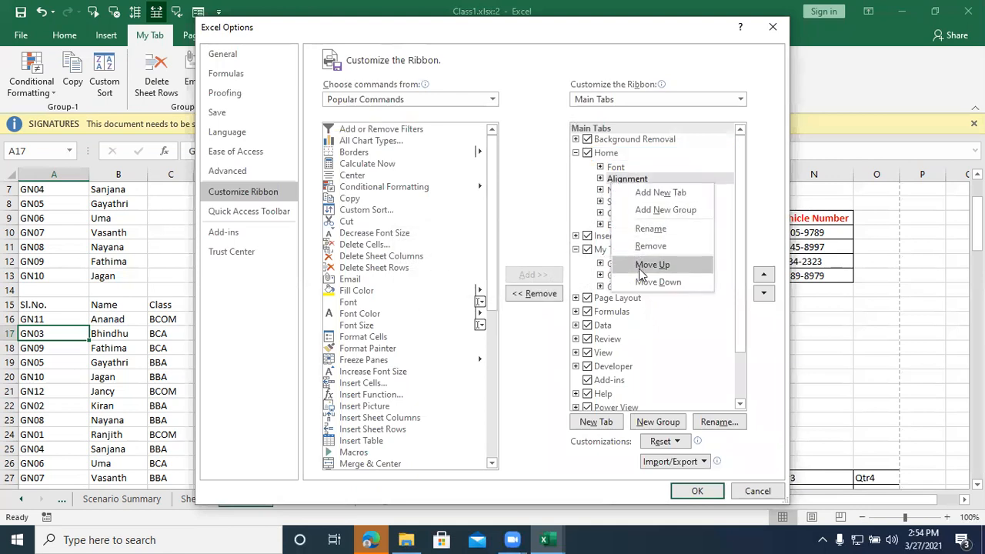
click(650, 245)
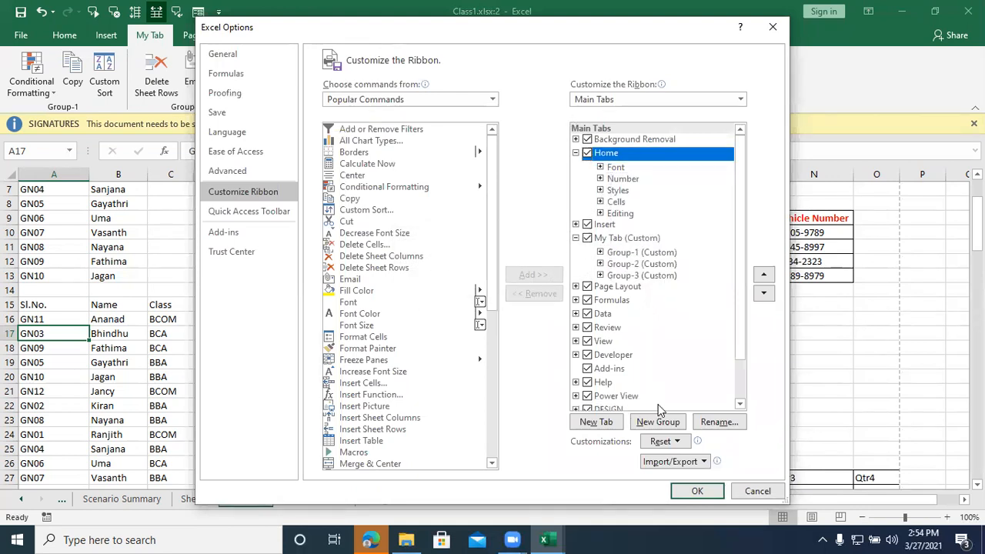
click(696, 491)
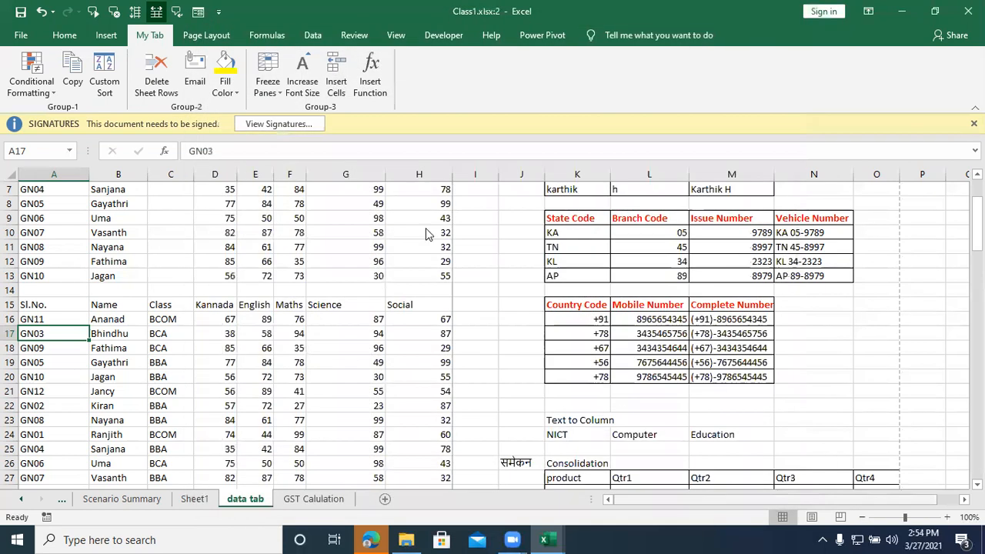
click(63, 35)
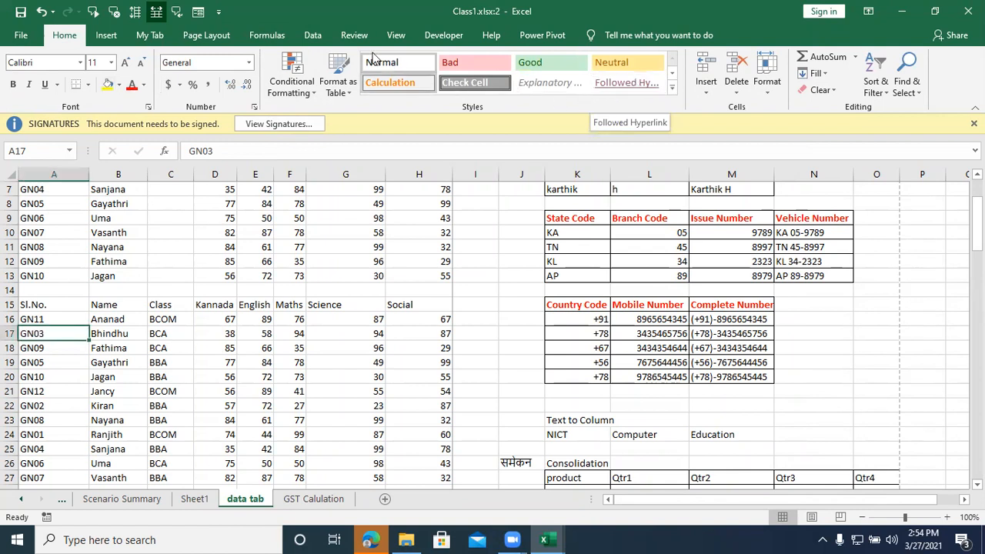
Step: Reset the Home tab to its default groups in the ribbon customization and apply it
right_click(65, 33)
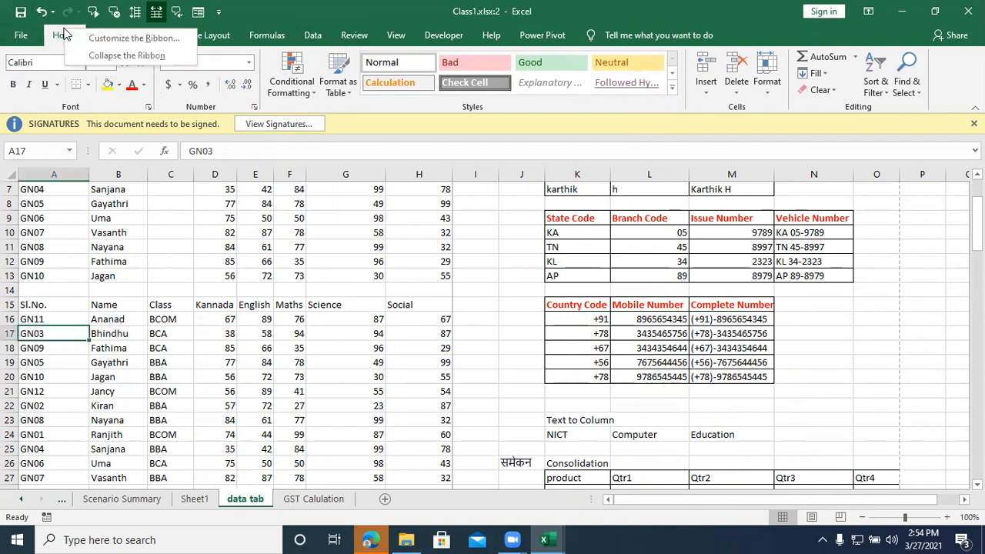
click(116, 38)
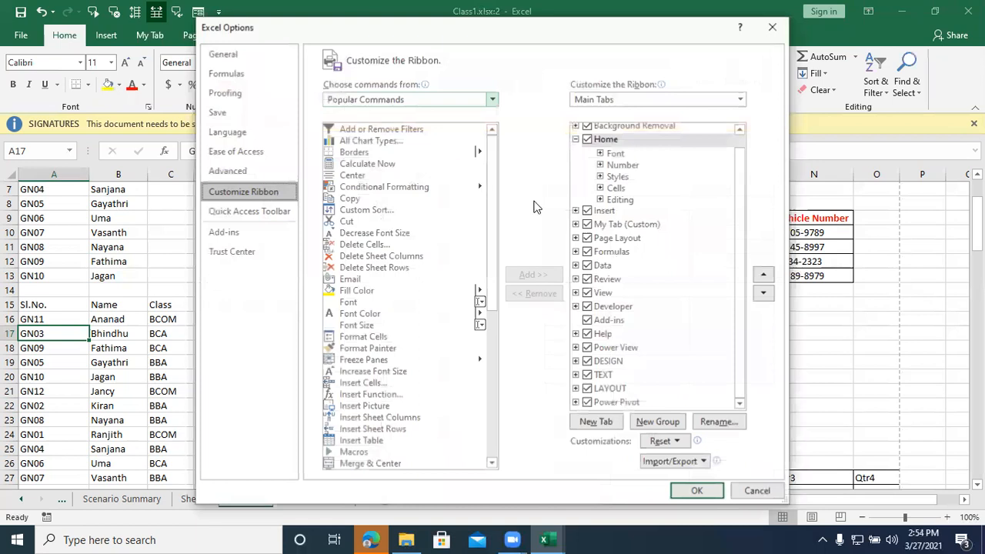
right_click(607, 147)
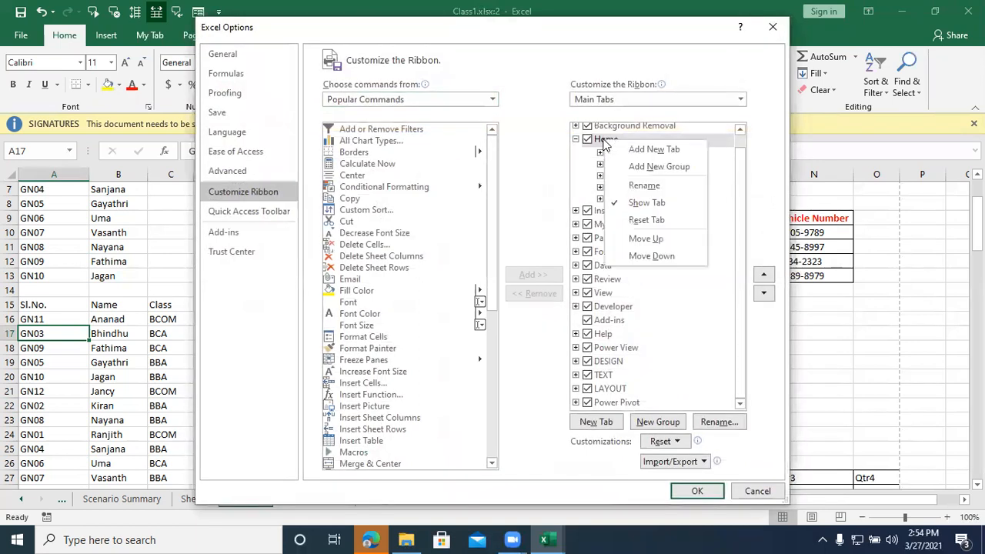
click(645, 219)
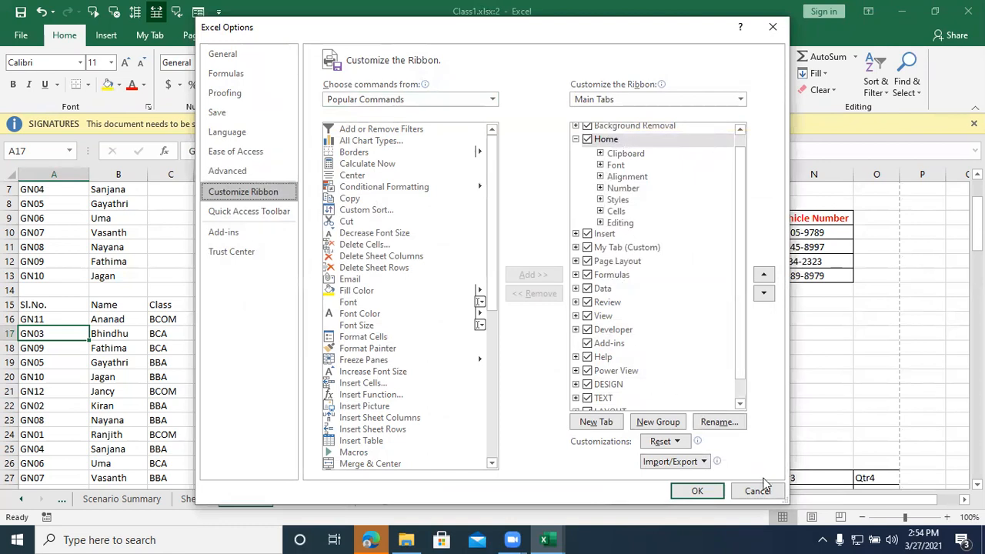
click(686, 493)
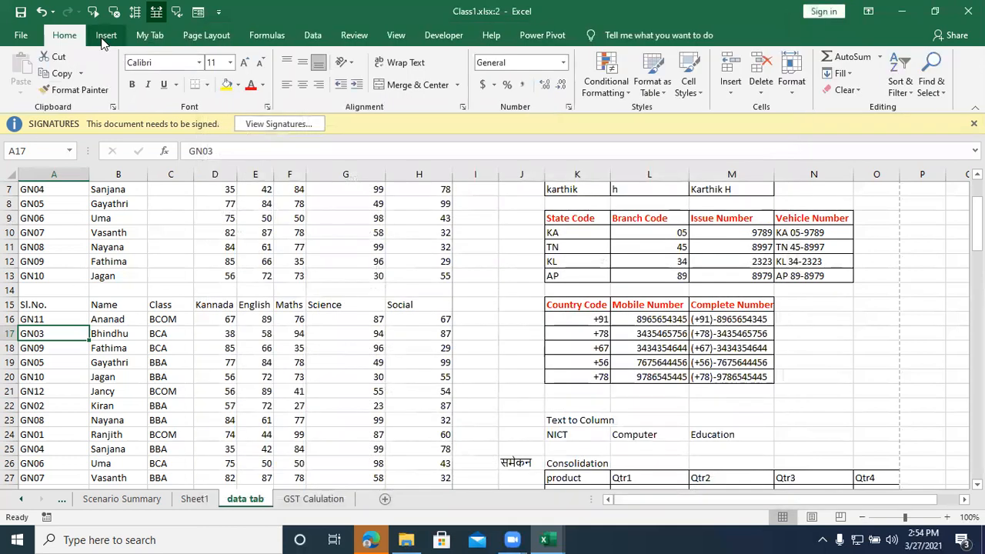
Step: Reset all ribbon and Quick Access Toolbar customizations and apply the change
right_click(102, 40)
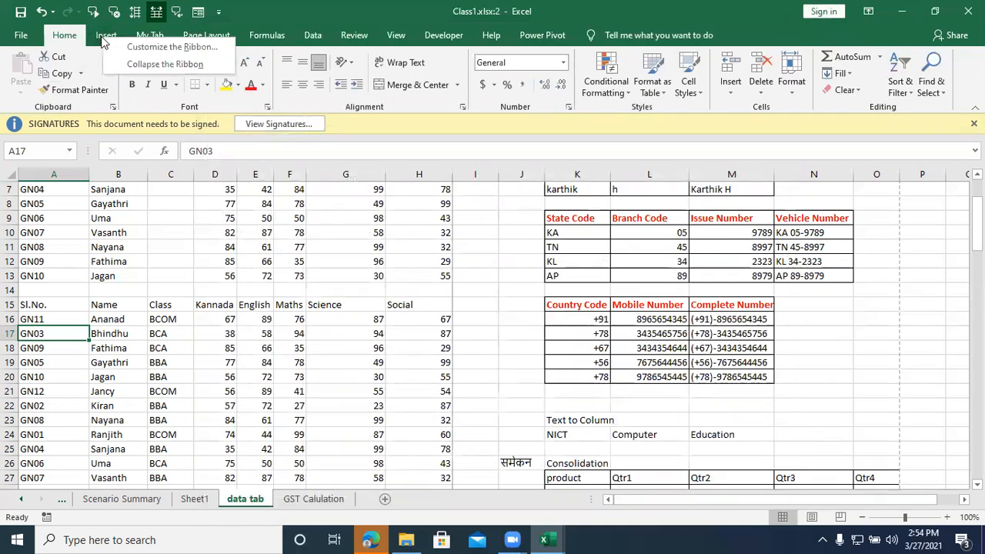
click(157, 46)
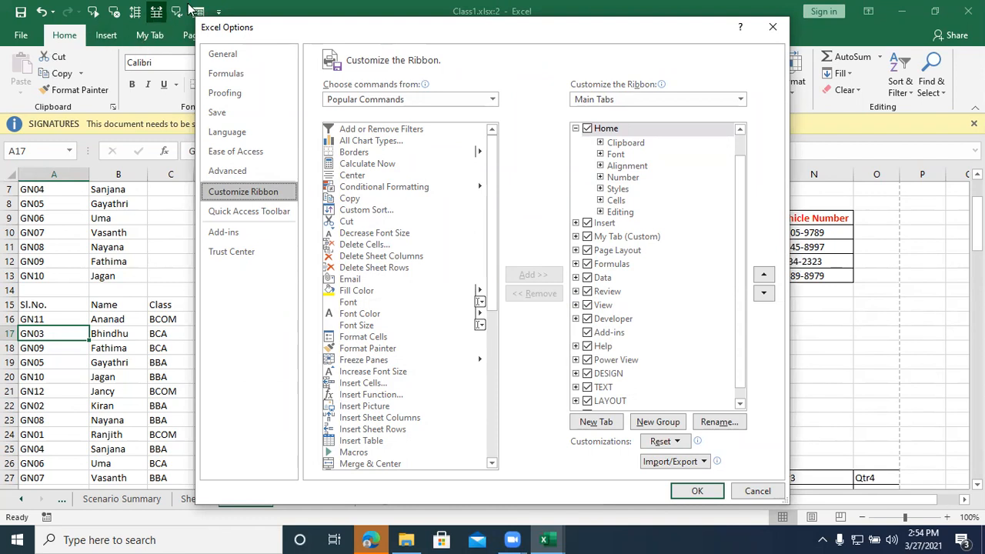
click(666, 443)
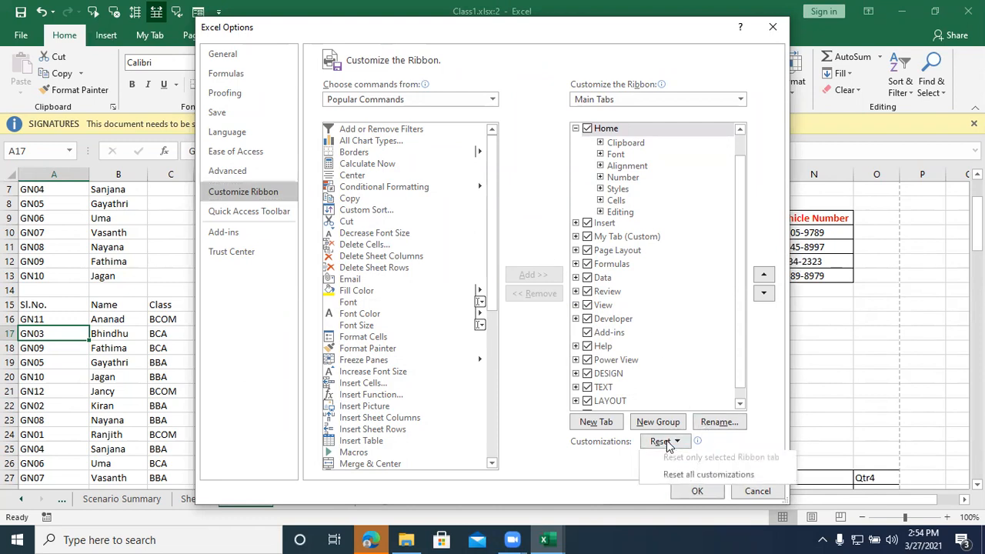
click(680, 478)
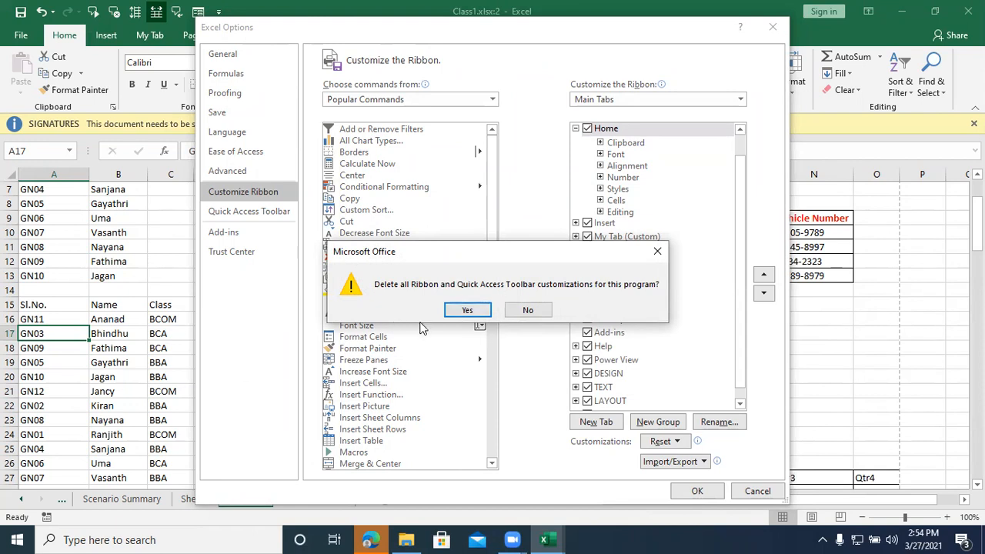
click(468, 310)
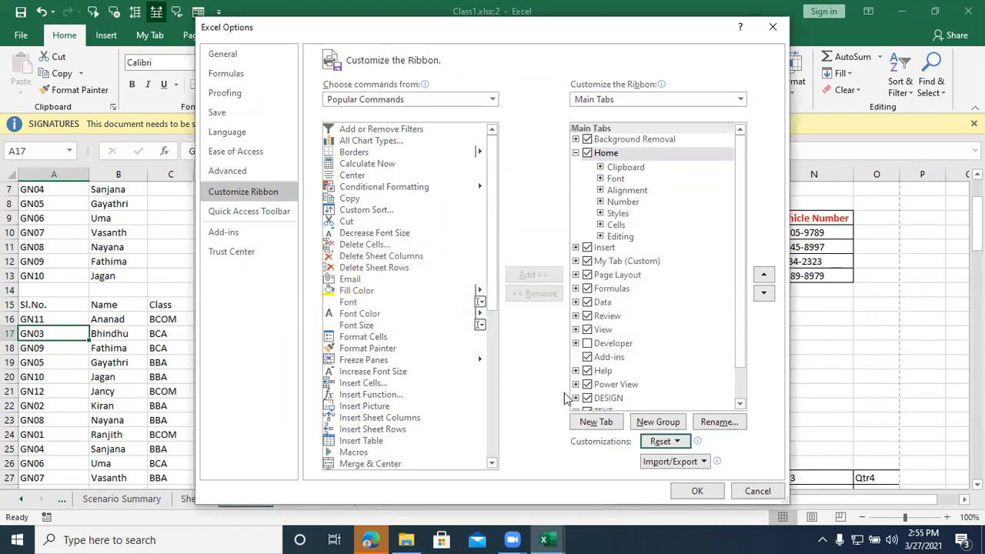
click(706, 489)
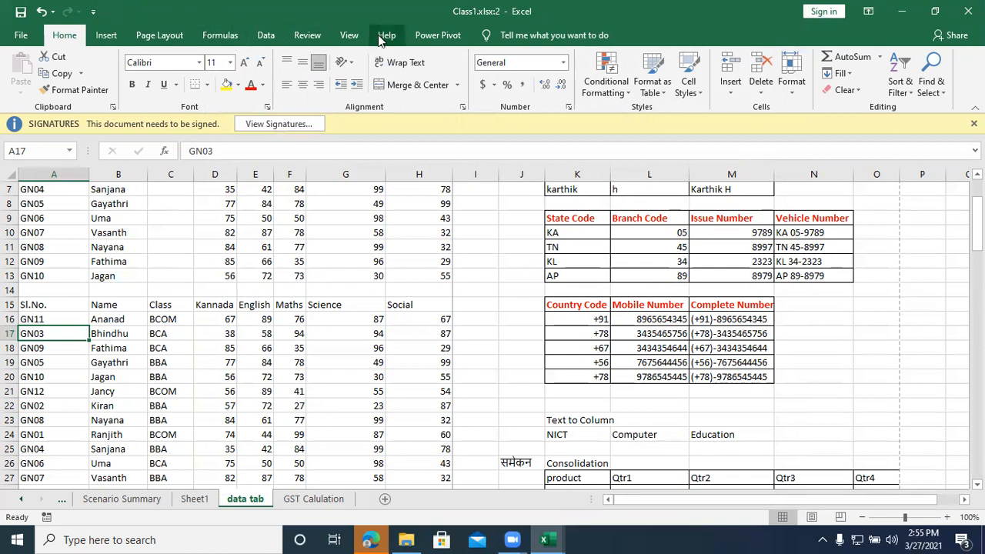
Step: Review the list of main tabs in the ribbon customization settings without changing anything
right_click(80, 34)
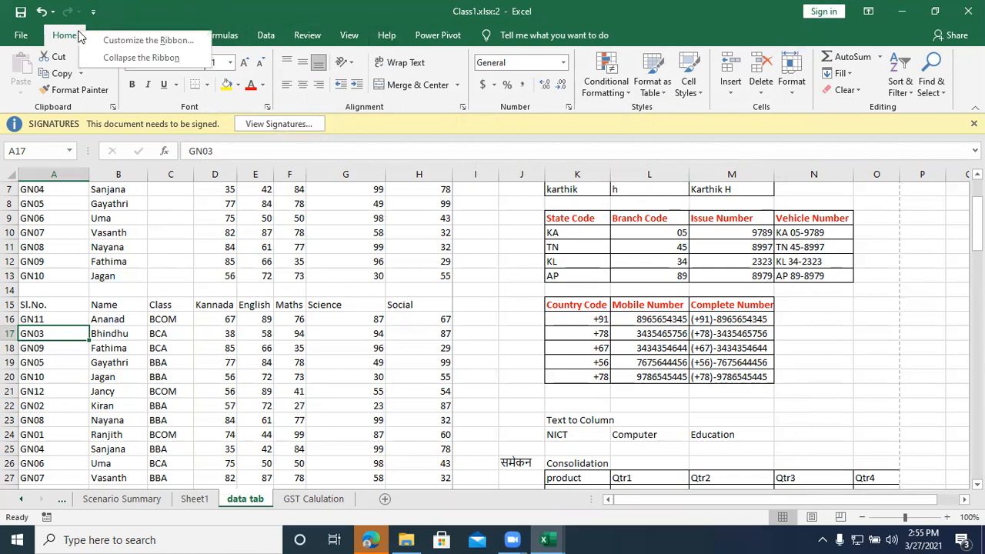
click(123, 40)
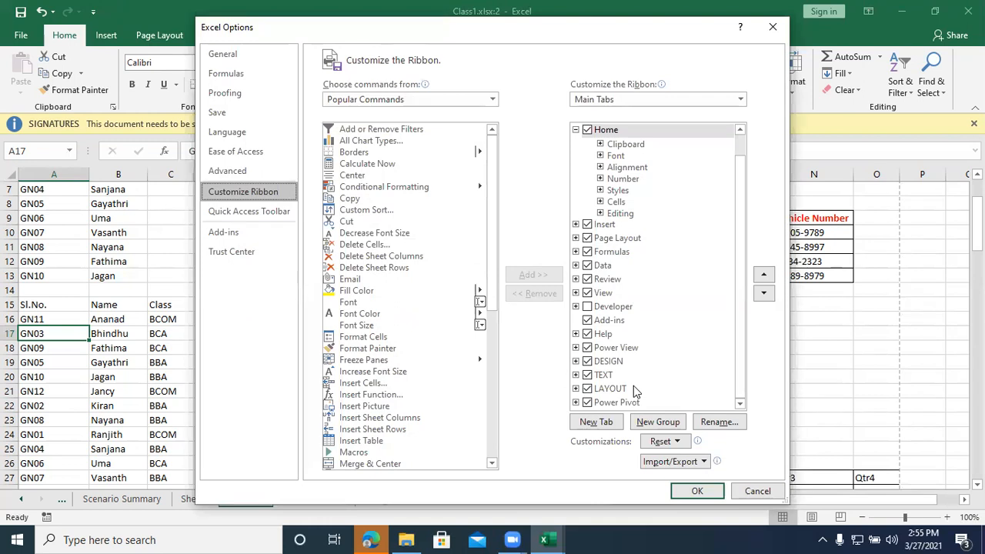
drag(529, 48, 322, 113)
click(566, 92)
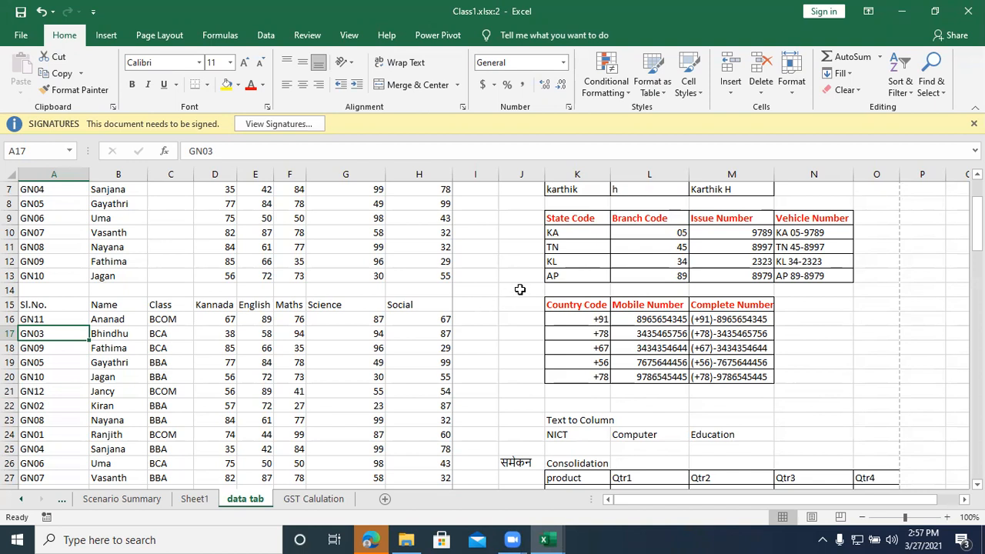
click(844, 393)
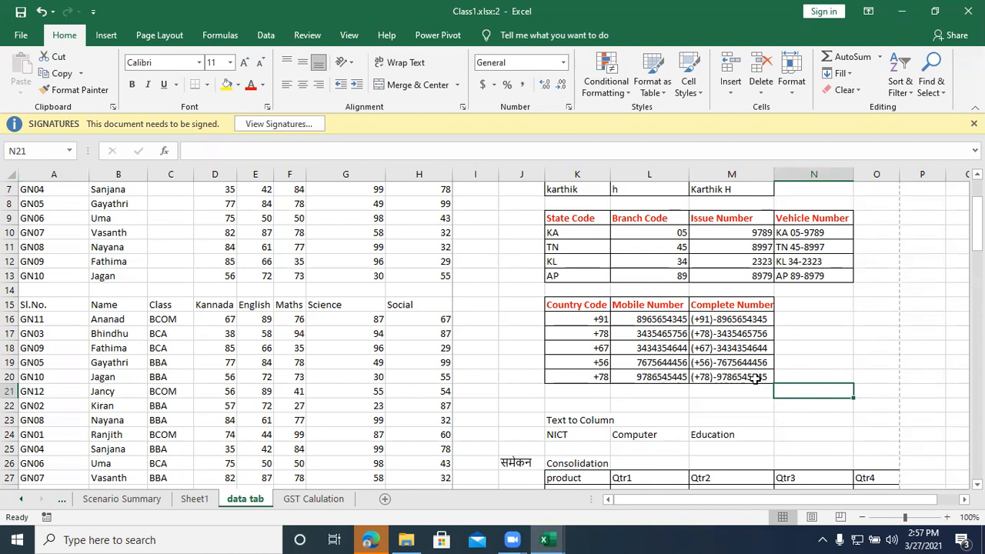
click(842, 349)
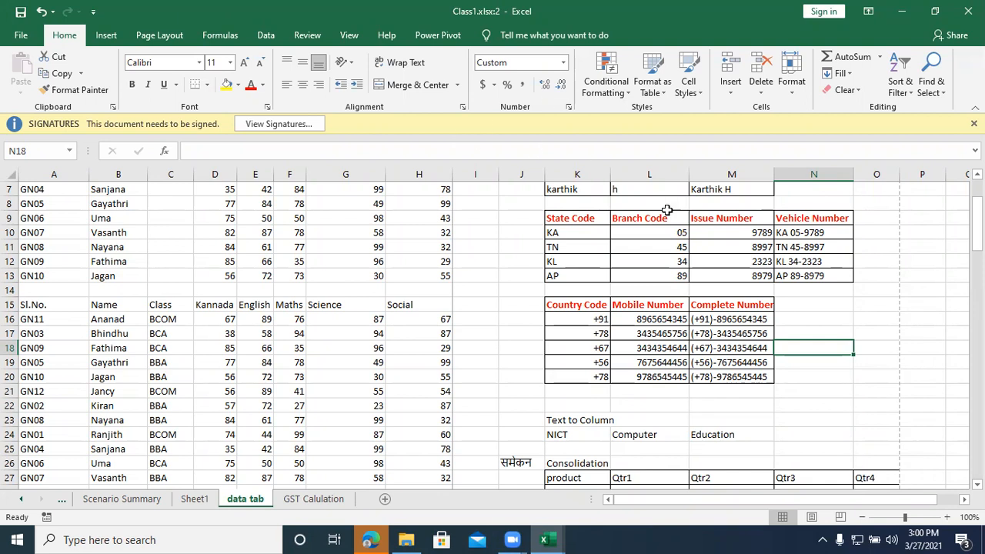
key(alt+Tab)
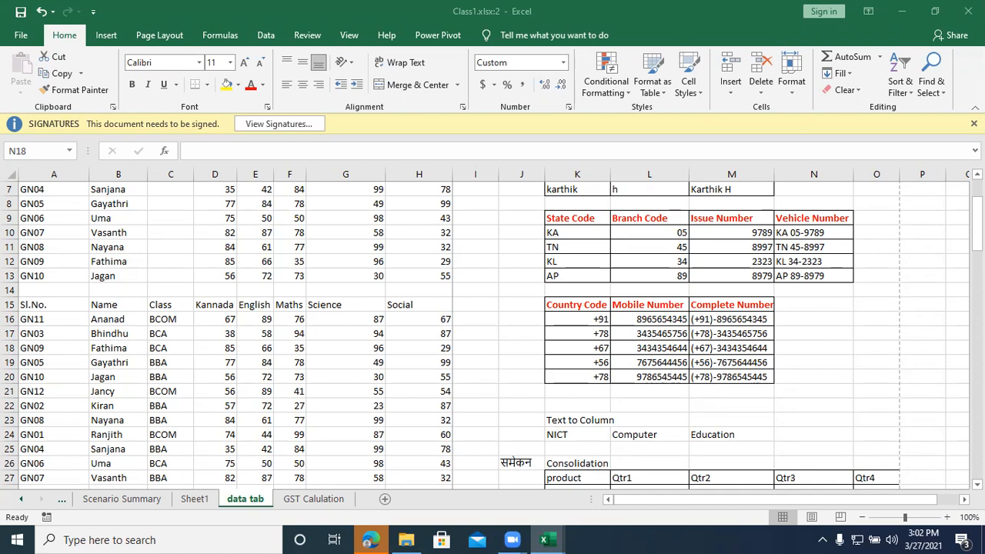
Step: Examine the Scenario Summary, Sheet1 and data tab worksheets and the sheet commands offered for each, without applying any
click(120, 500)
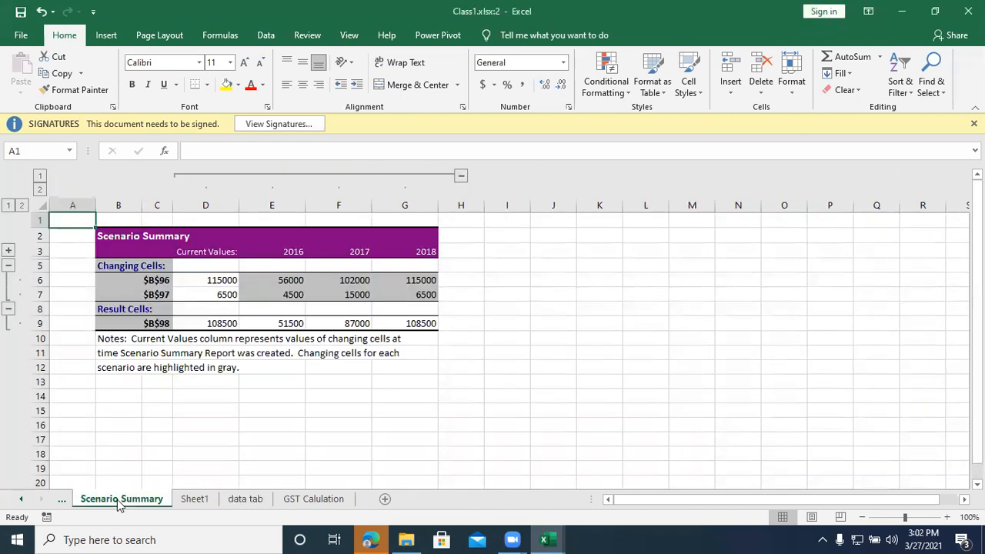
click(188, 500)
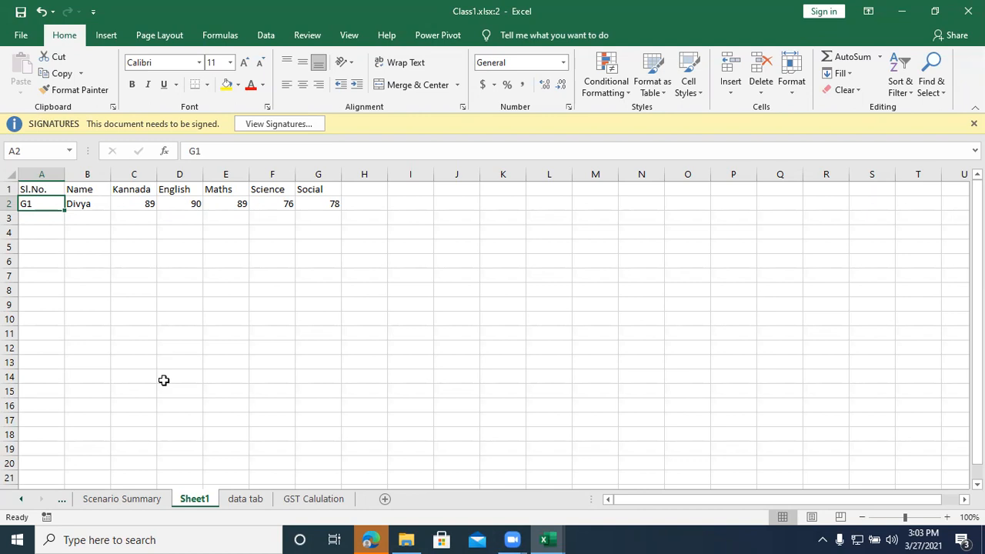
right_click(195, 501)
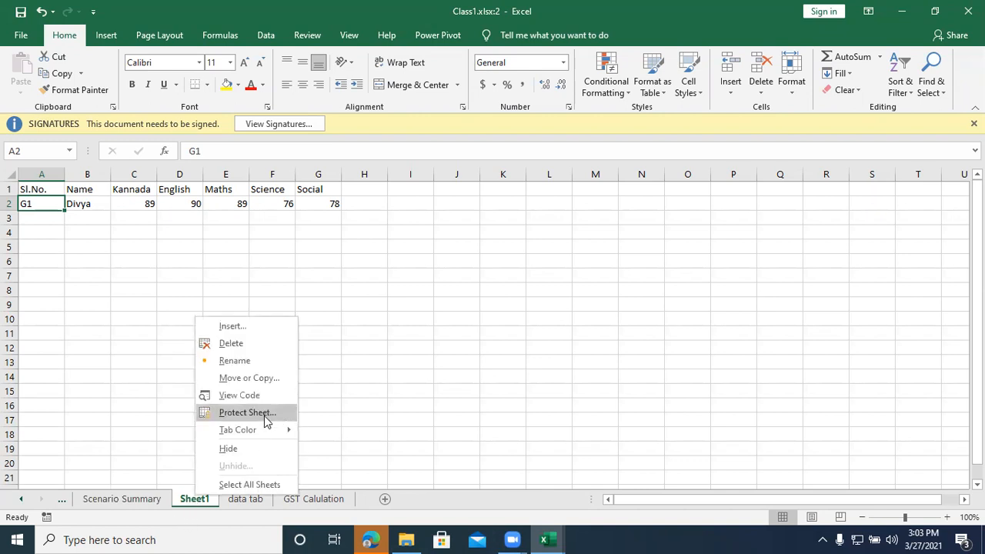
right_click(239, 501)
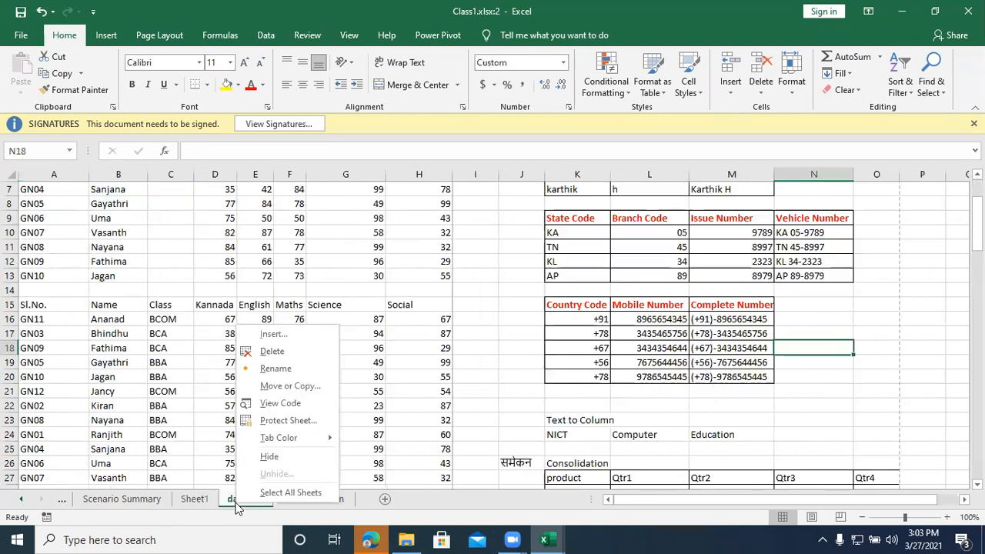
right_click(139, 500)
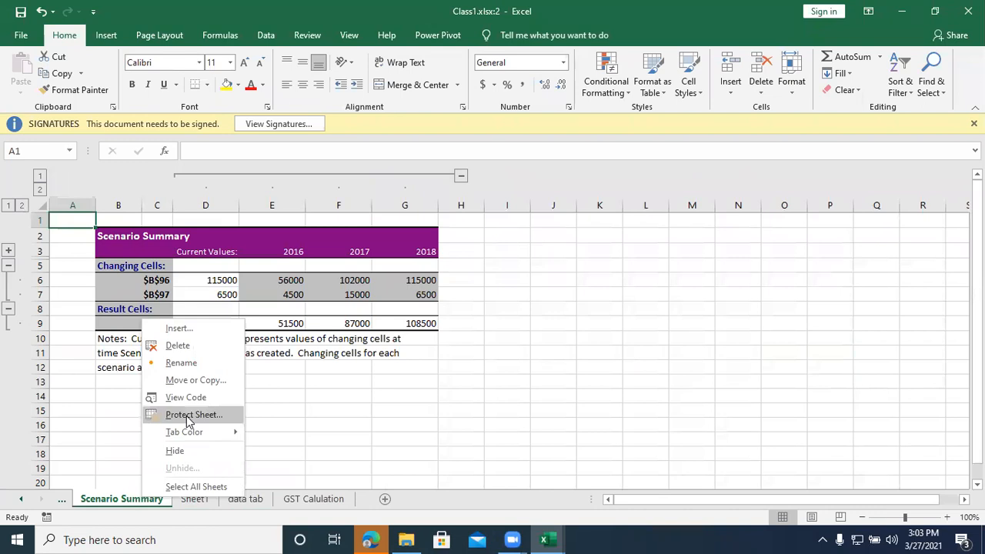
click(483, 427)
right_click(133, 505)
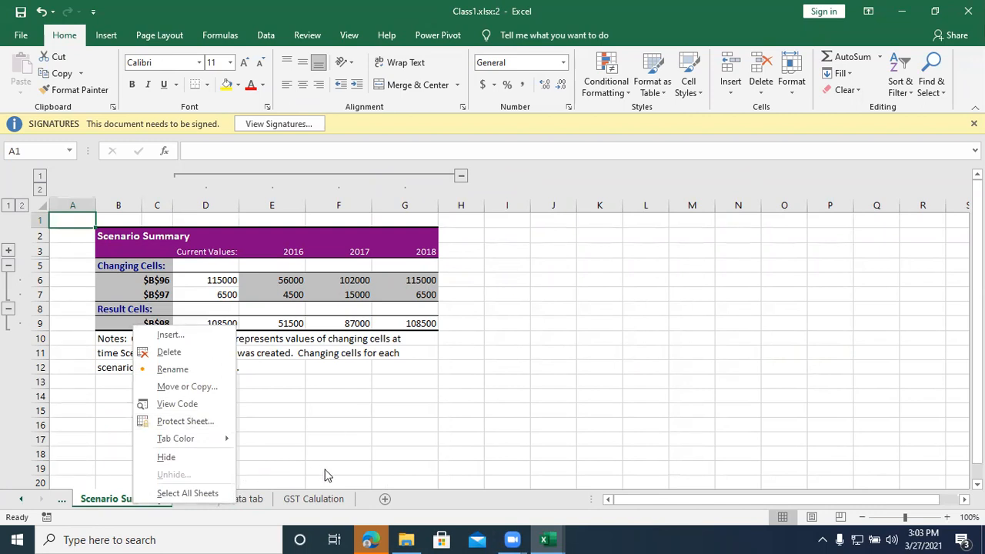
click(361, 430)
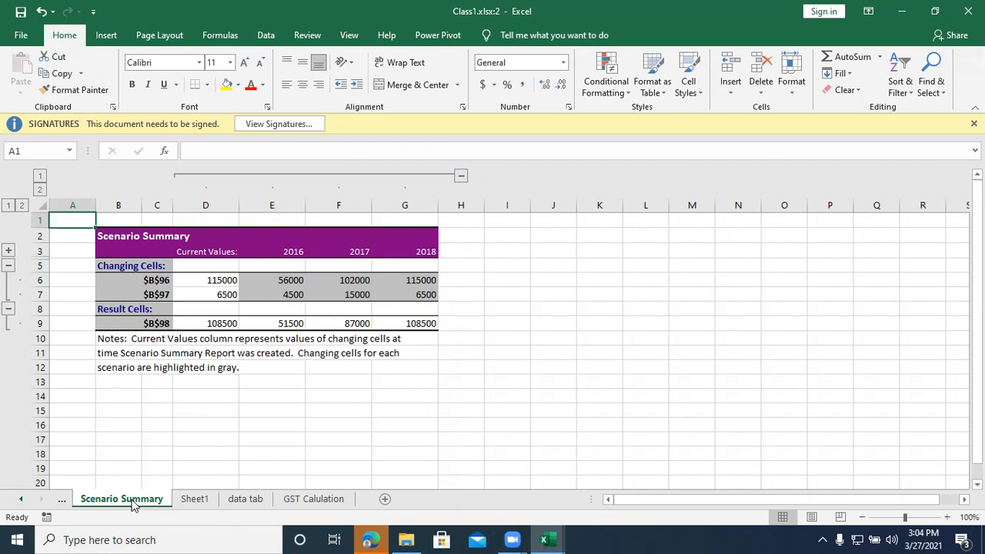
Step: Group the Scenario Summary, Sheet1, data tab and GST Calulation sheets and check the commands available for the group
ctrl+click(195, 499)
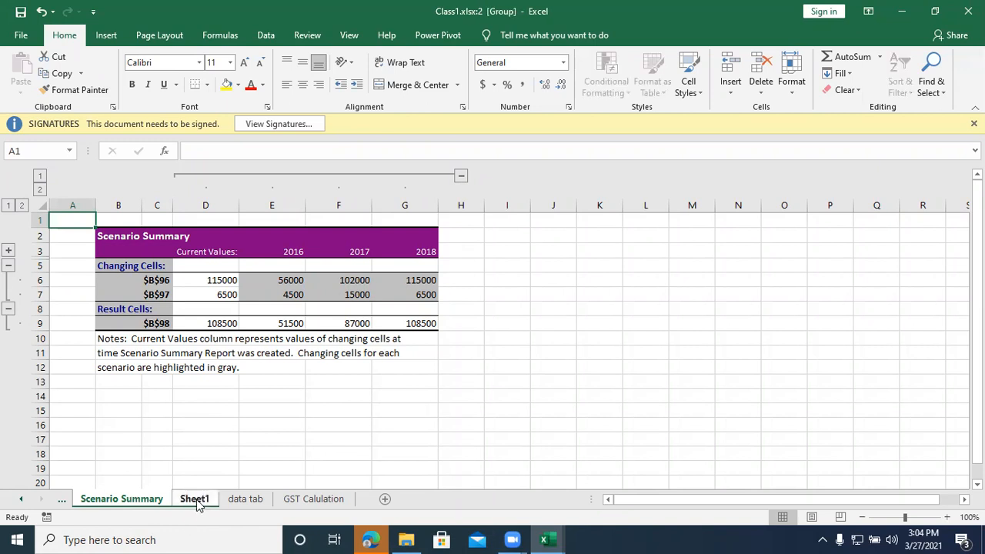
ctrl+click(247, 500)
ctrl+click(303, 503)
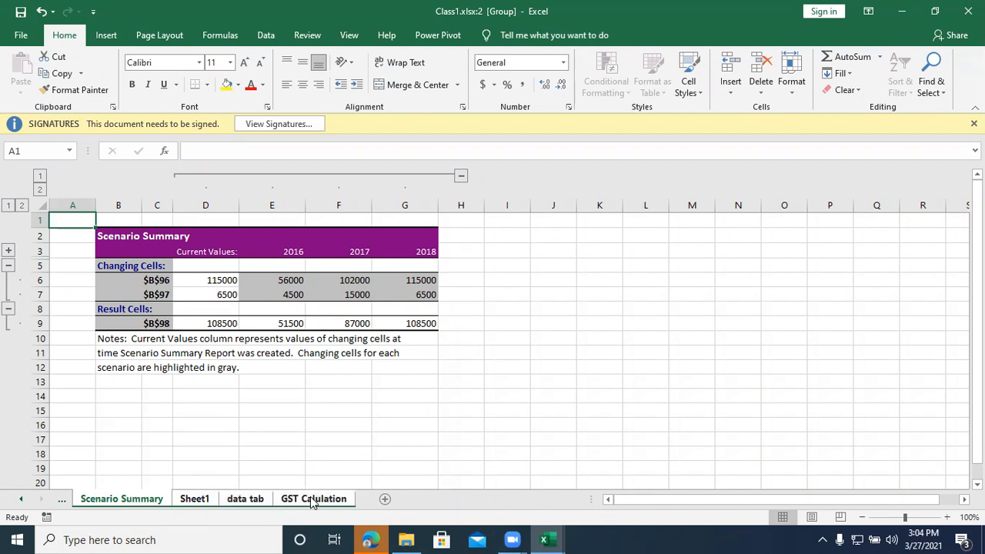
right_click(301, 500)
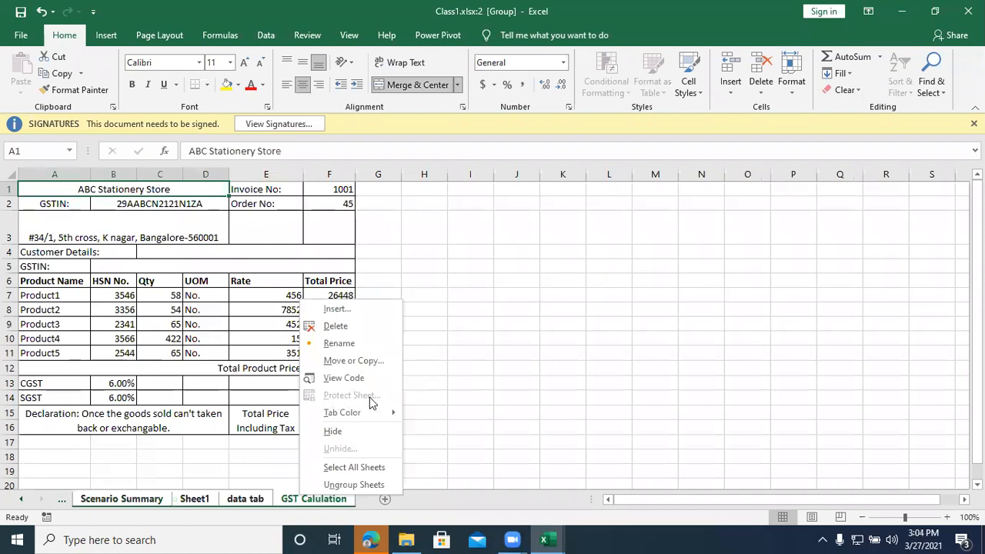
click(313, 500)
Step: Remove data tab, Sheet1 and Scenario Summary from the sheet group, then select cell H18 on GST Calulation
ctrl+click(256, 500)
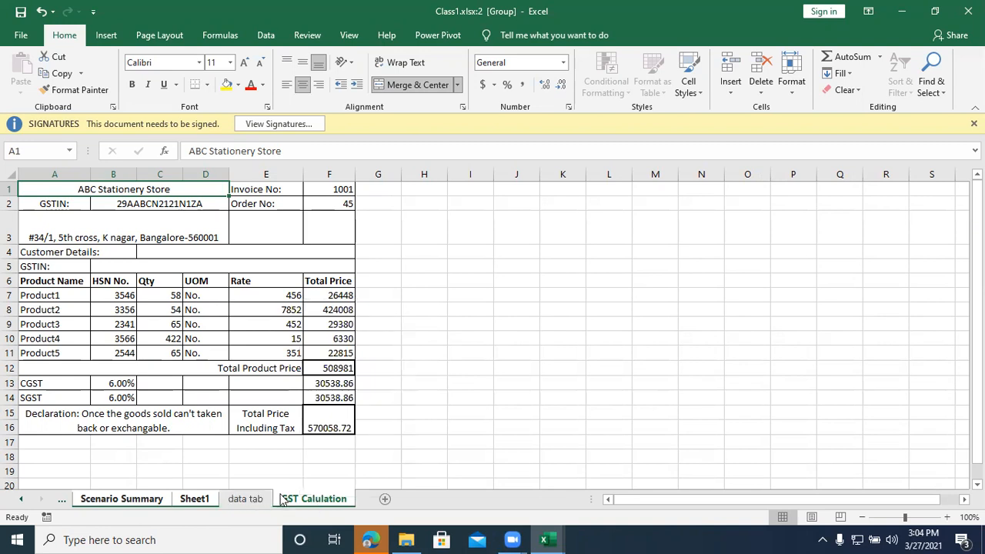
ctrl+click(192, 500)
ctrl+click(134, 500)
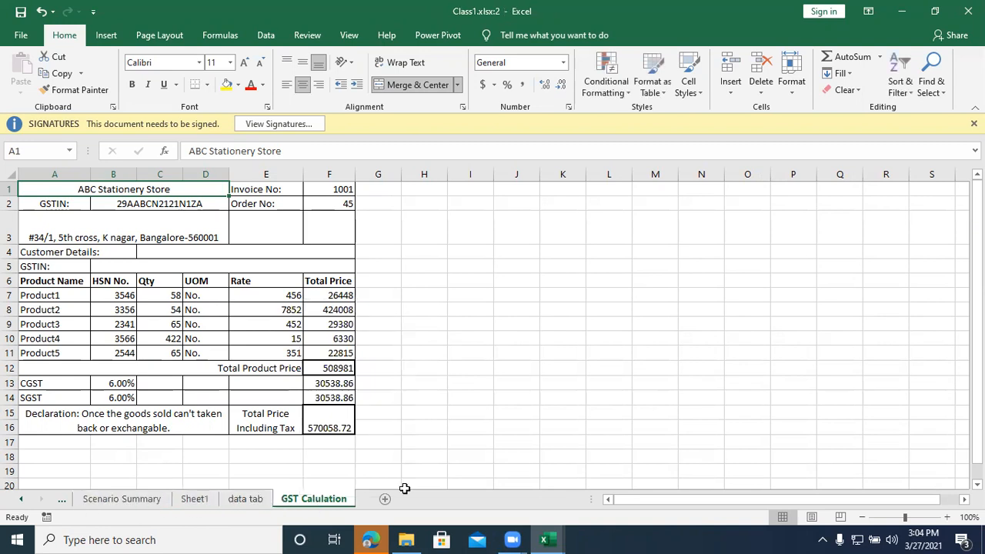
click(419, 454)
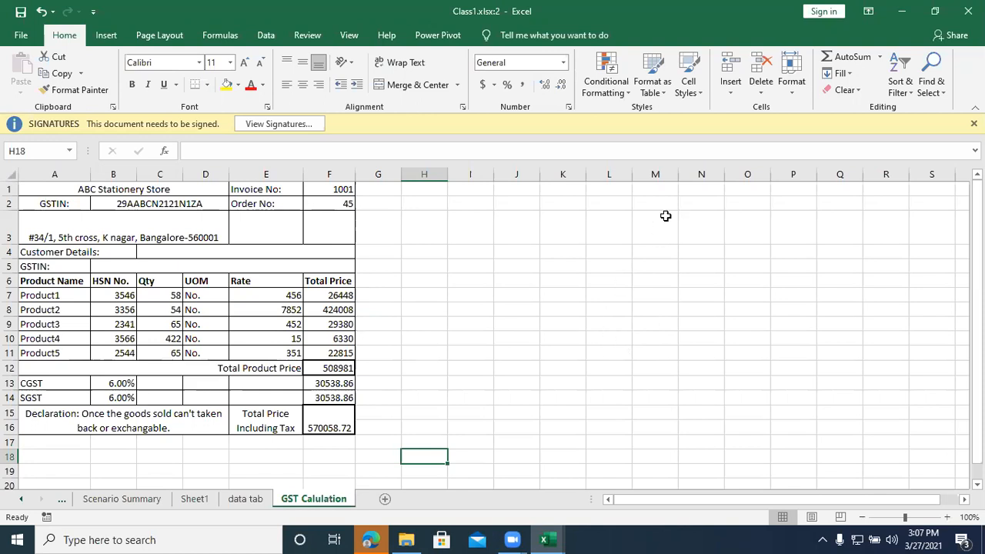
Step: Check the macro commands offered for the GST Calulation sheet without running or recording a macro
click(577, 278)
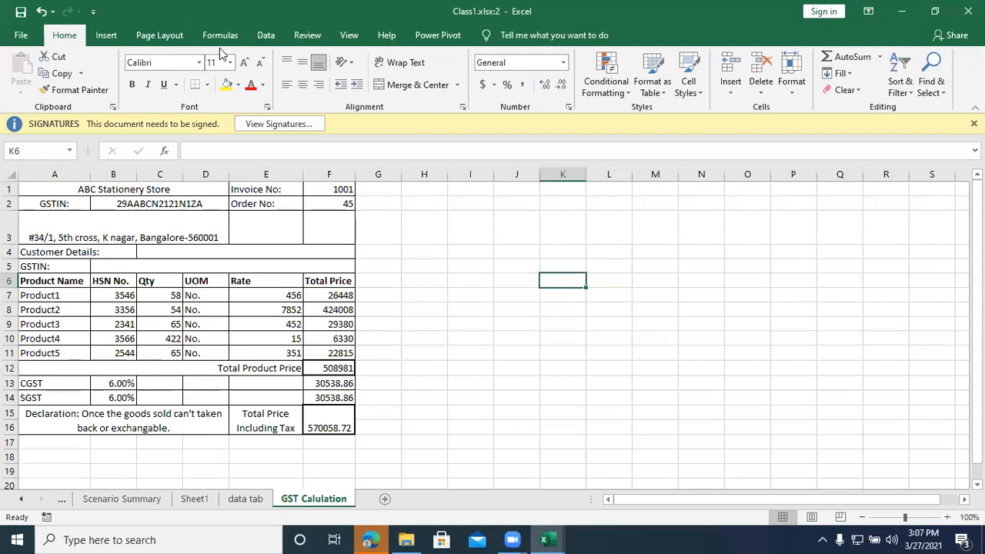
click(339, 36)
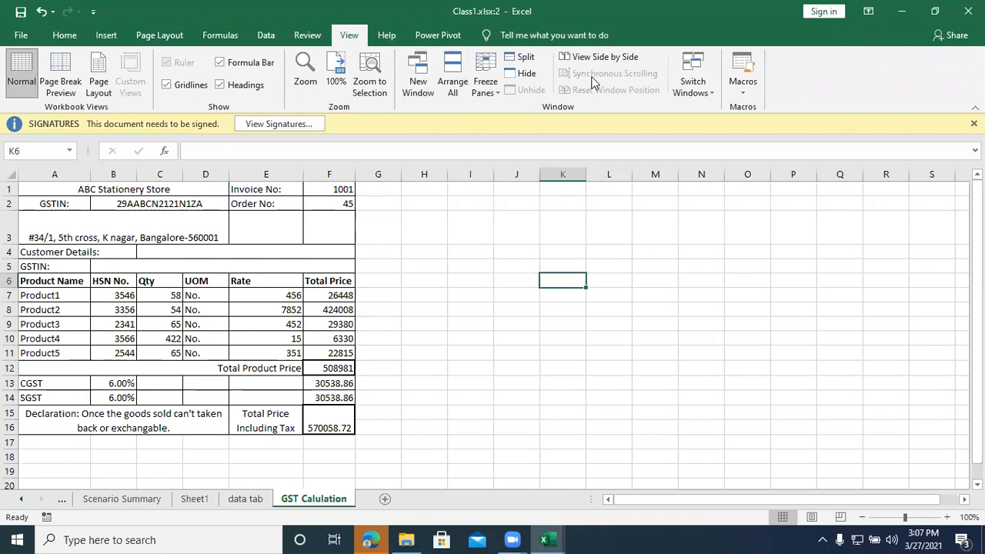
click(743, 84)
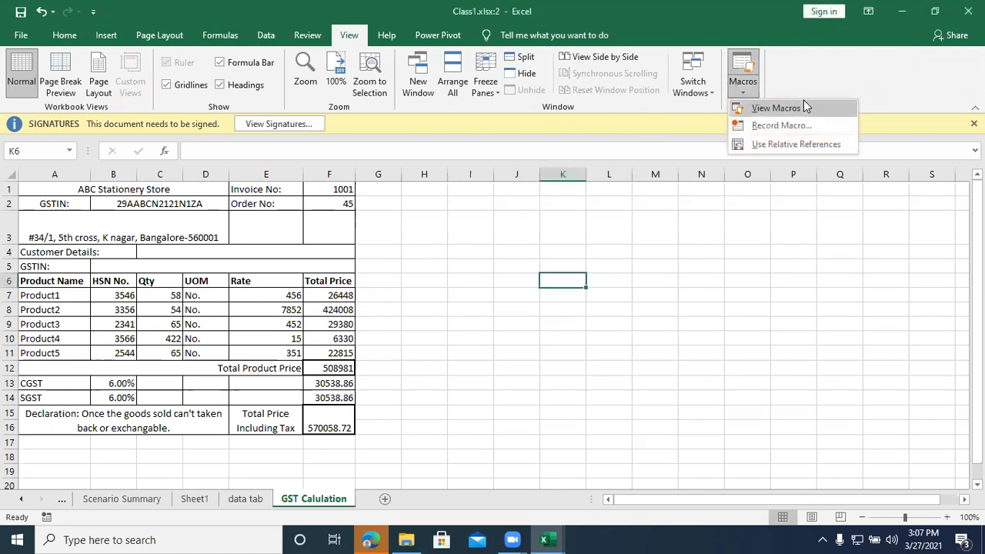
click(736, 249)
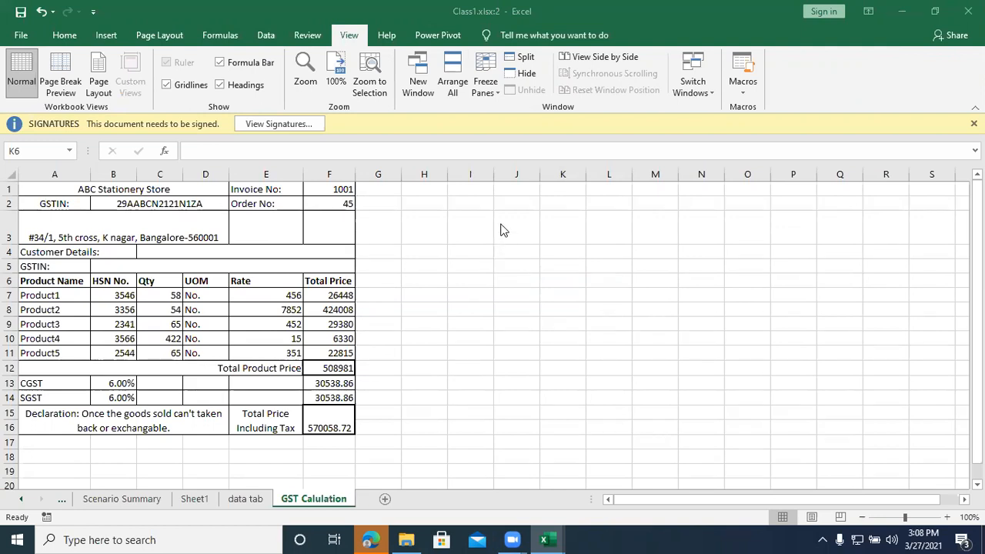
Step: Enable the Developer tab among the main tabs in the ribbon customization options
click(19, 35)
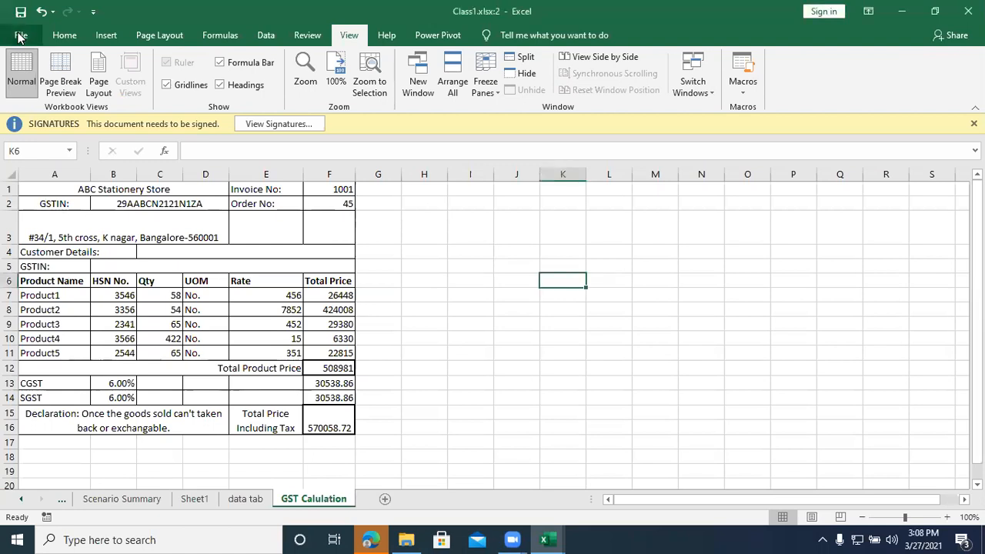
click(19, 34)
click(31, 471)
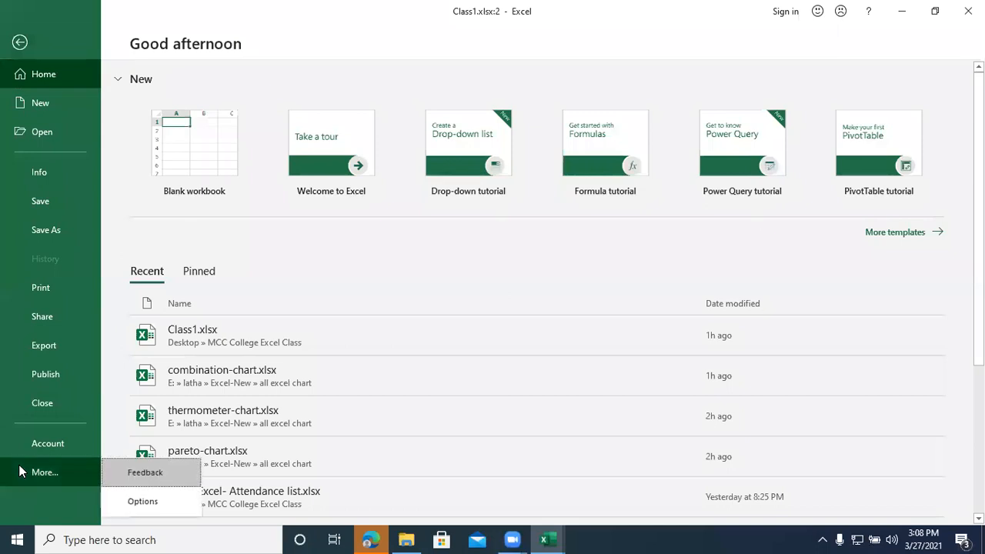
click(124, 501)
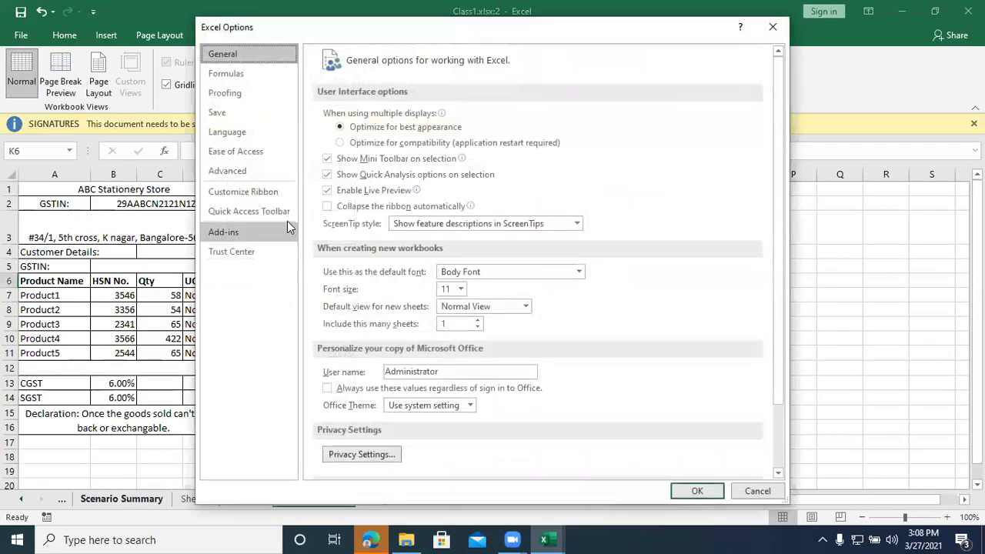
click(243, 192)
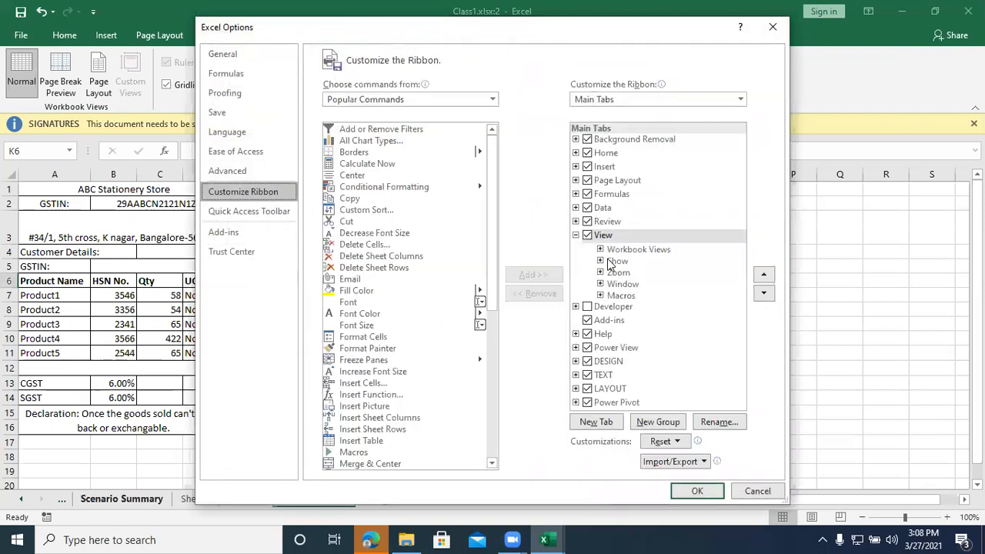
click(587, 308)
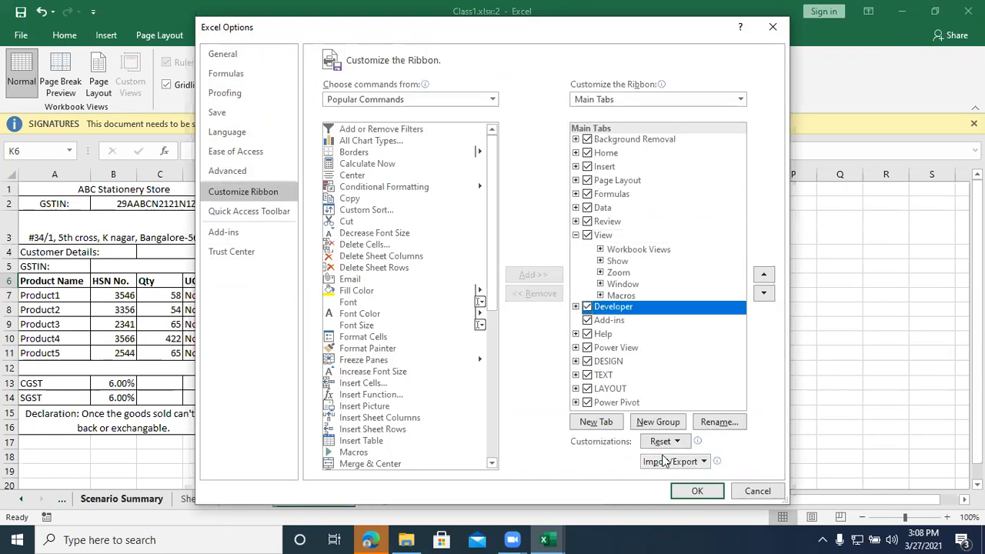
click(701, 494)
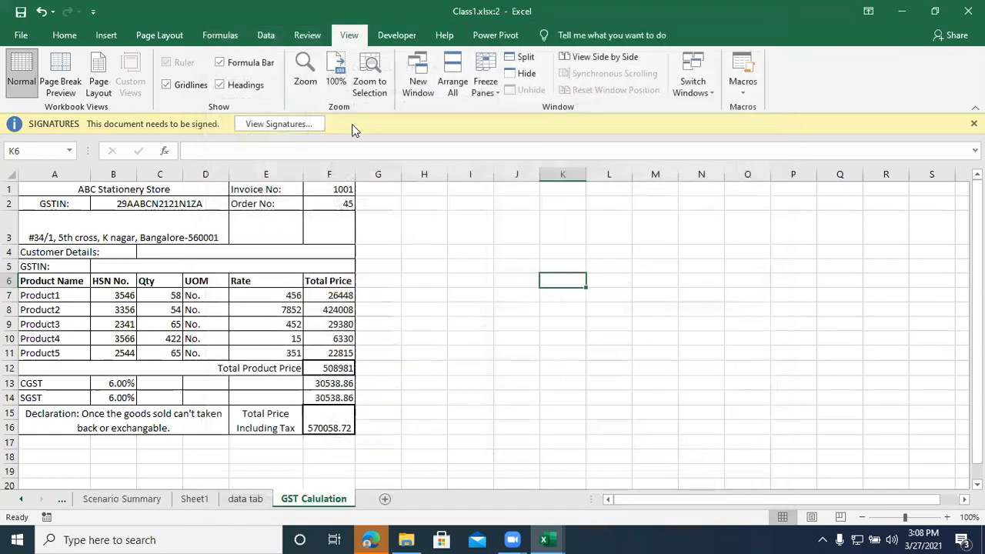
Step: View the Developer tools, select cell I12, and open the Visual Basic editor briefly before closing it
click(408, 36)
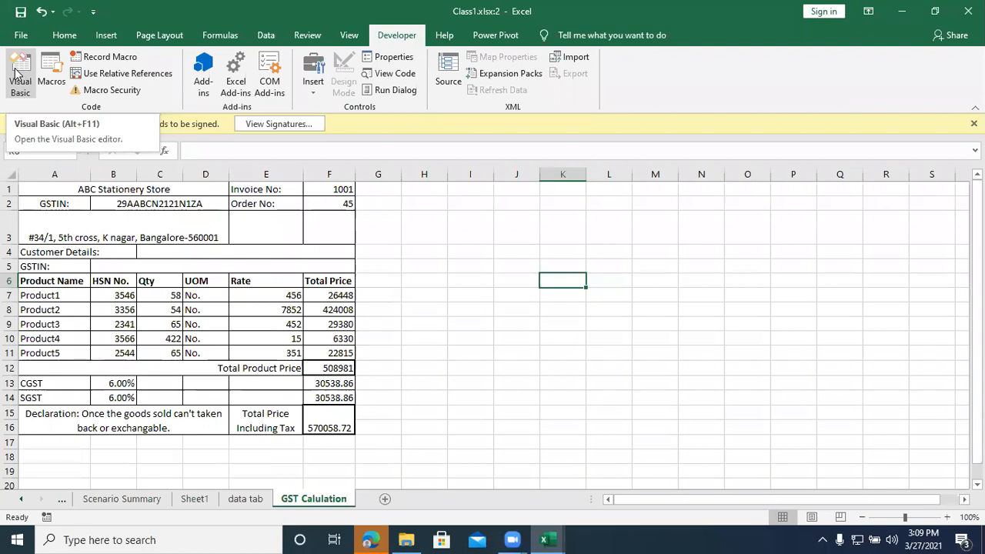
click(455, 372)
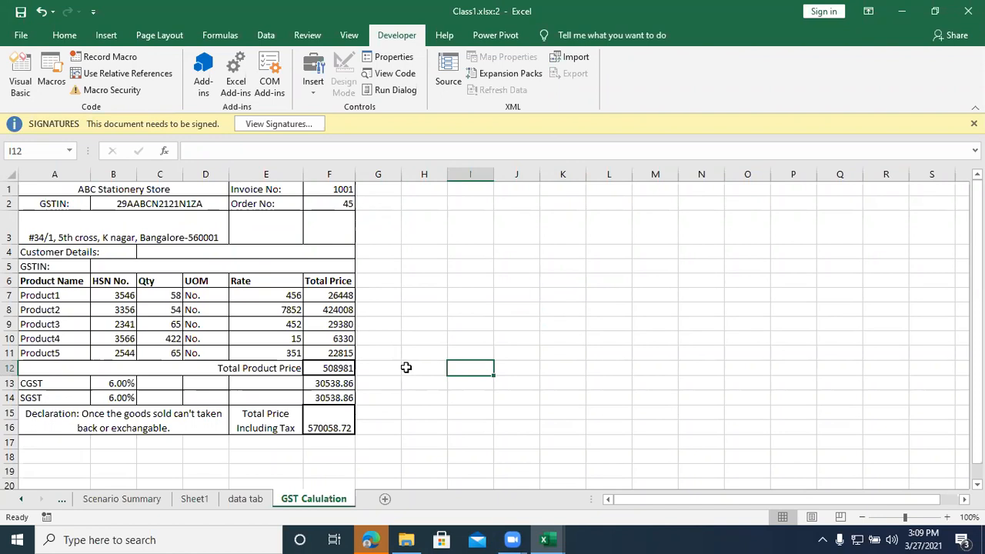
key(alt+F11)
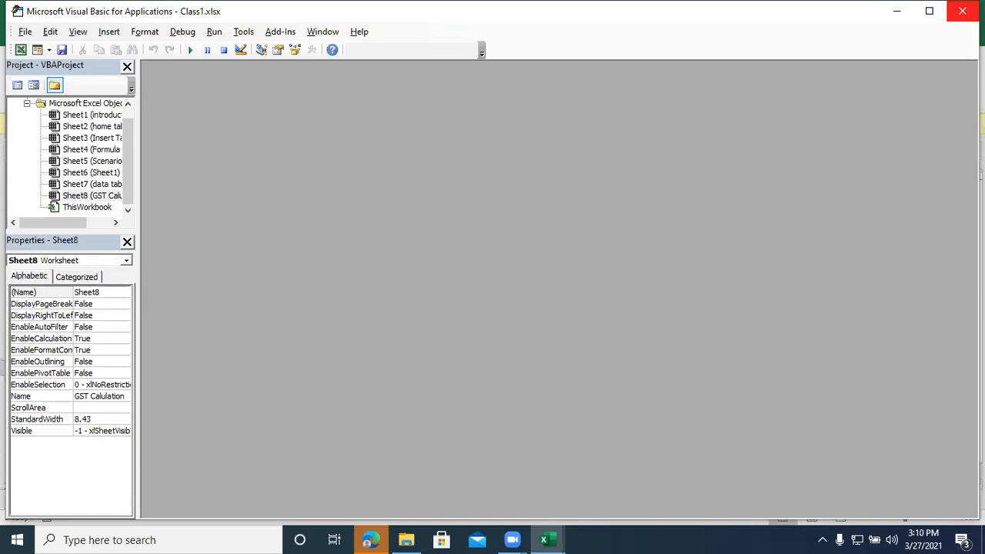
click(962, 11)
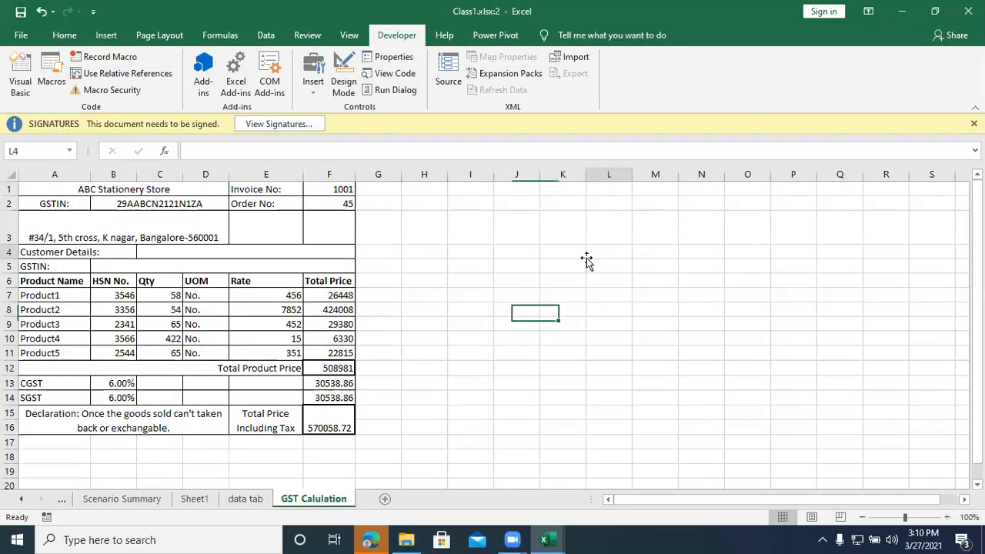
Step: Review the ribbon customization settings for the Developer tab and close them without changing anything
click(586, 258)
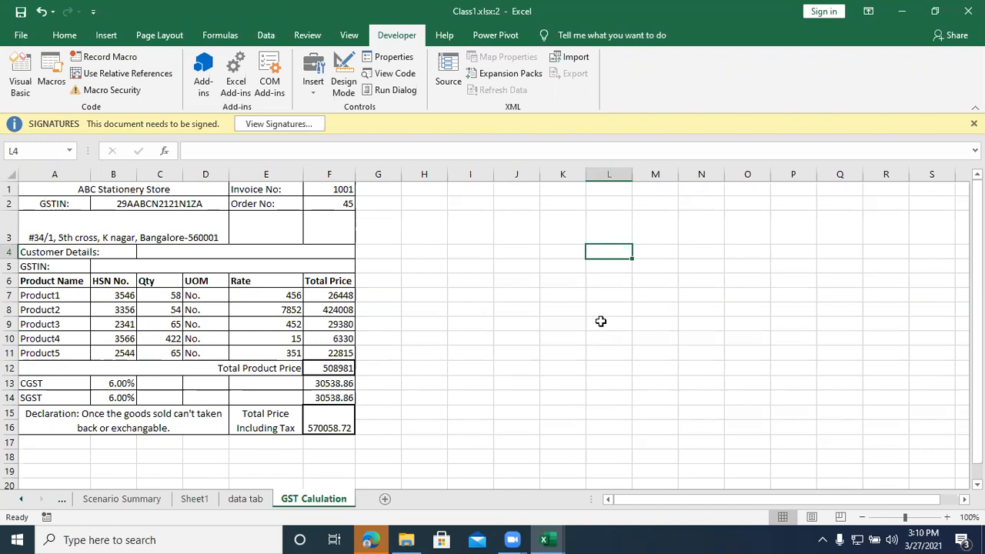
click(579, 367)
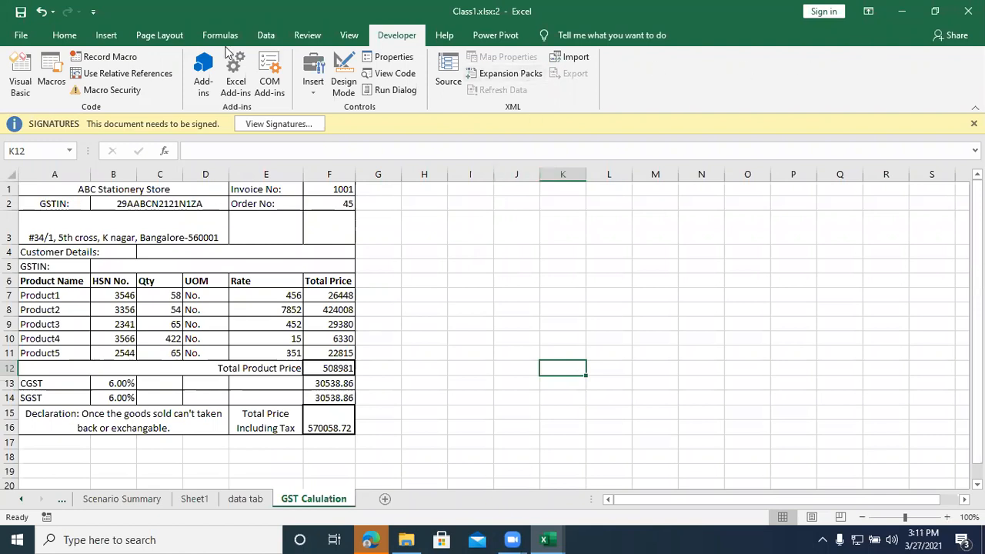
right_click(698, 79)
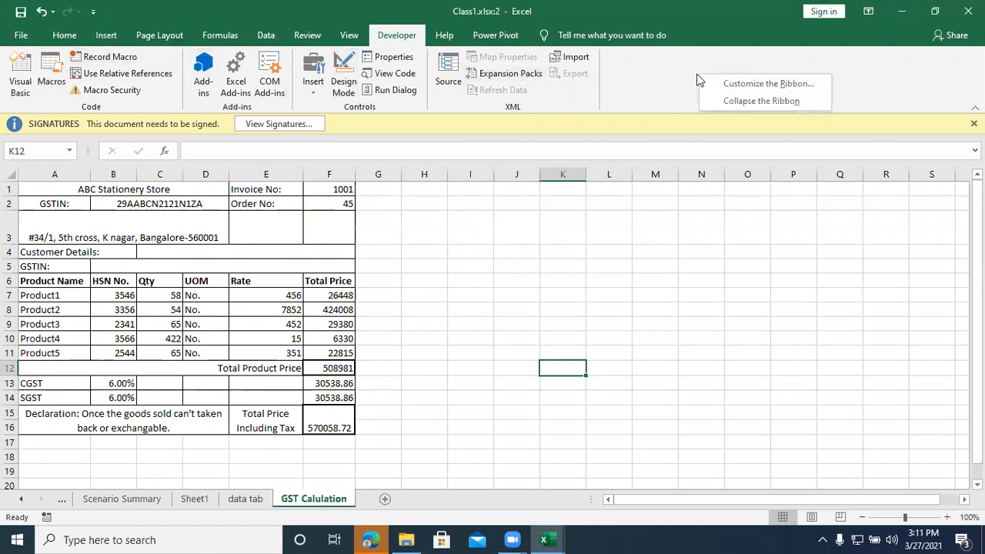
click(729, 85)
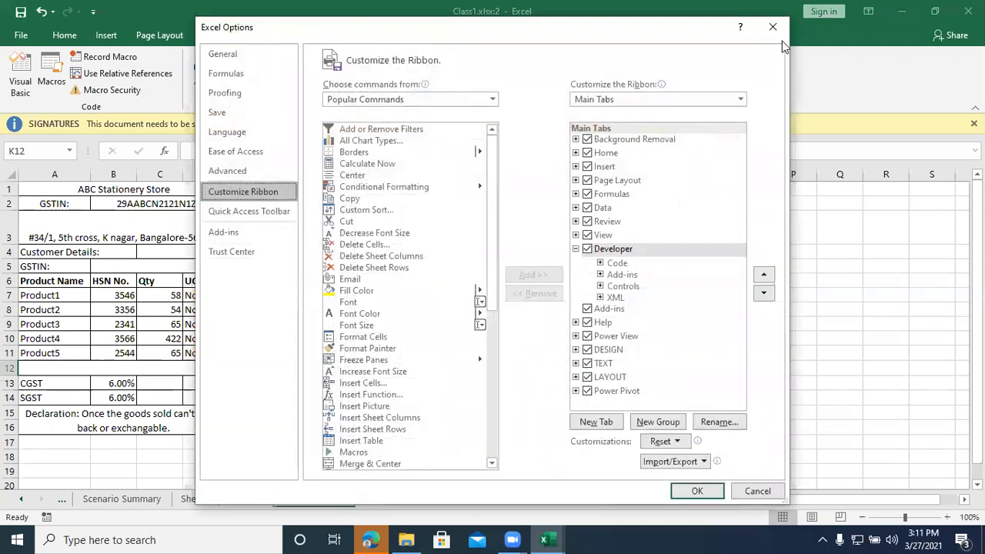
click(774, 29)
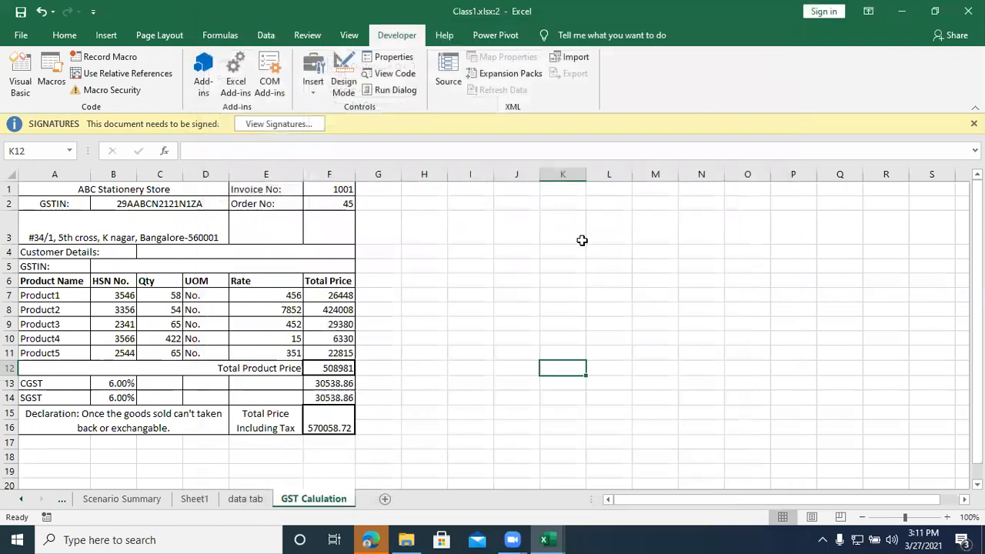
click(582, 241)
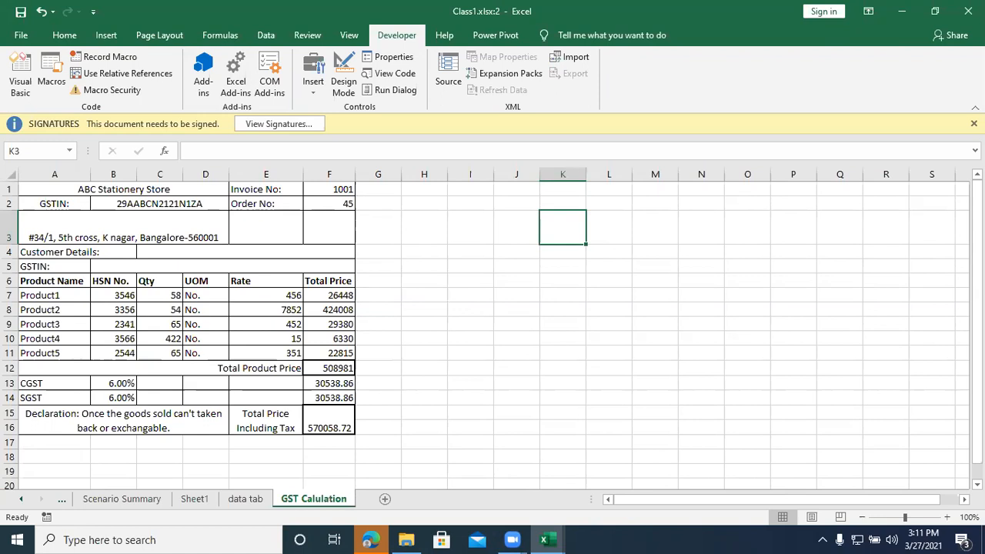
Step: Close both Class1.xlsx windows, saving the changes to the workbook, and exit Excel
click(967, 11)
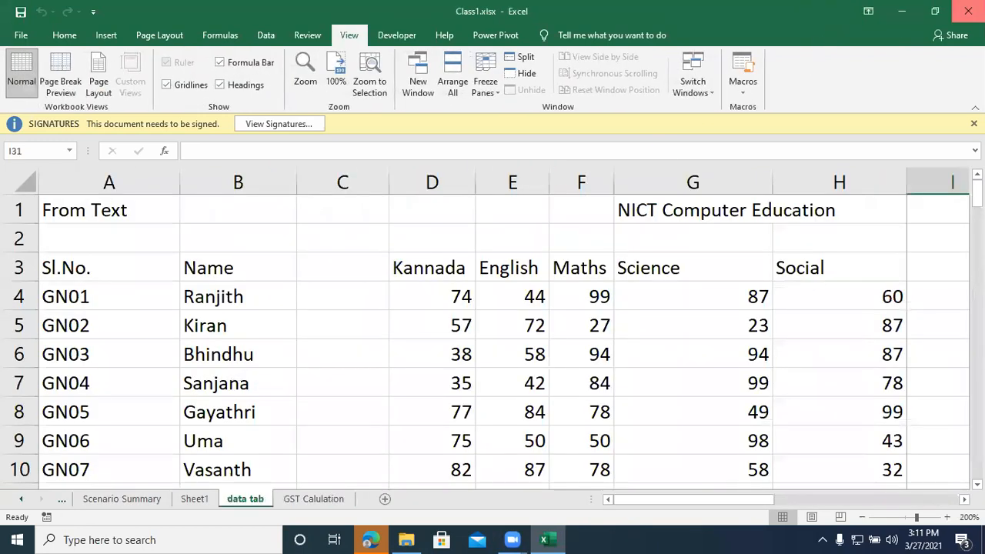
click(968, 11)
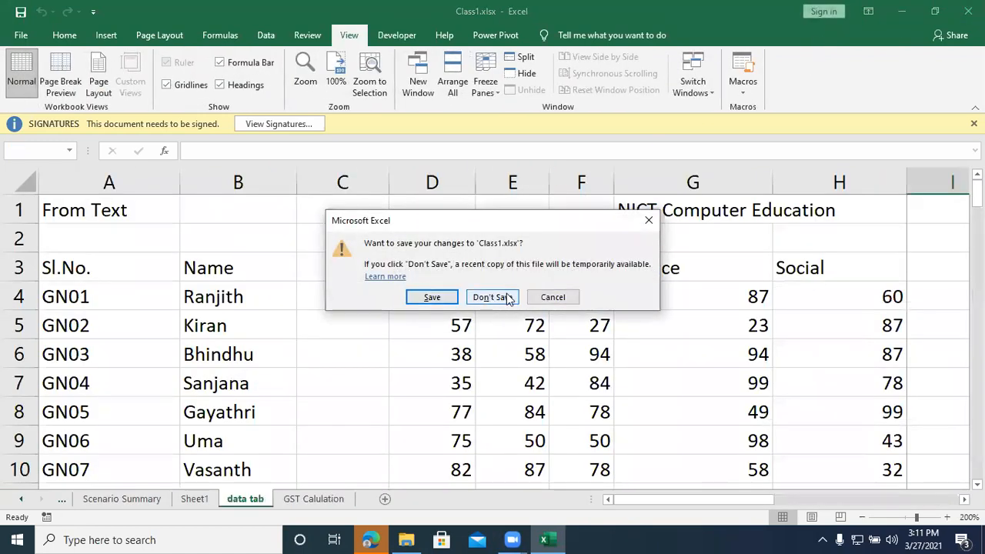
click(431, 297)
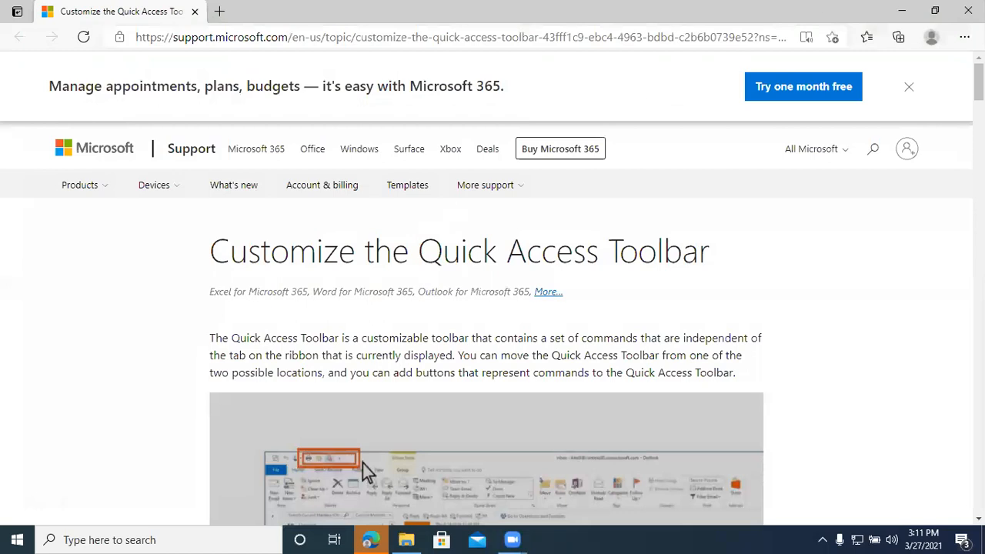
click(968, 10)
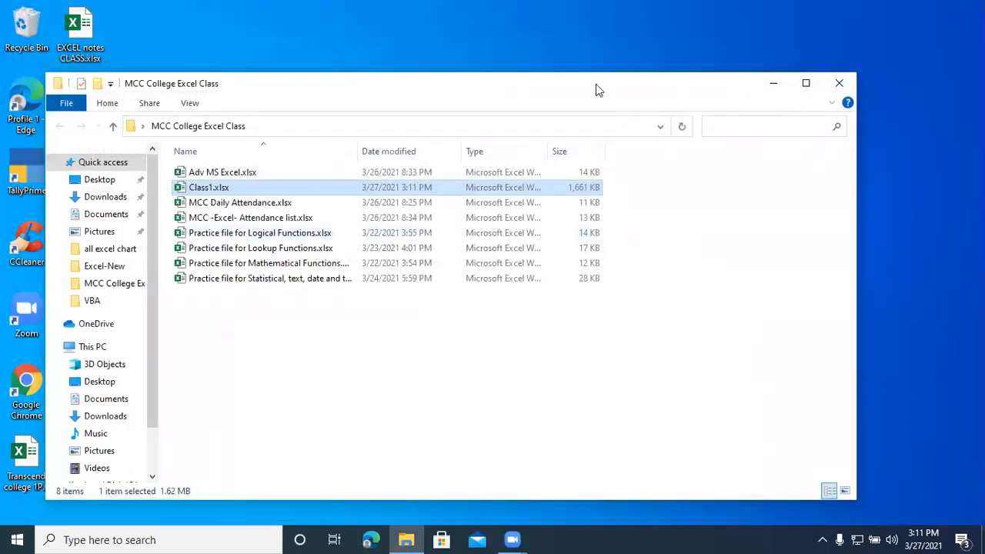
Step: Open MCC Daily Attendance.xlsx and close it, and open Adv MS Excel.xlsx with editing enabled
double_click(214, 202)
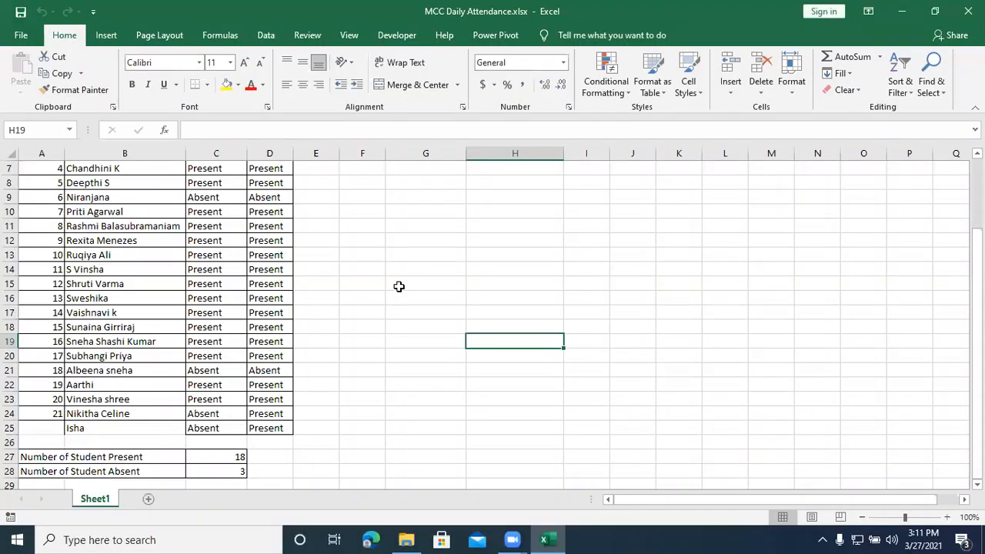
click(967, 11)
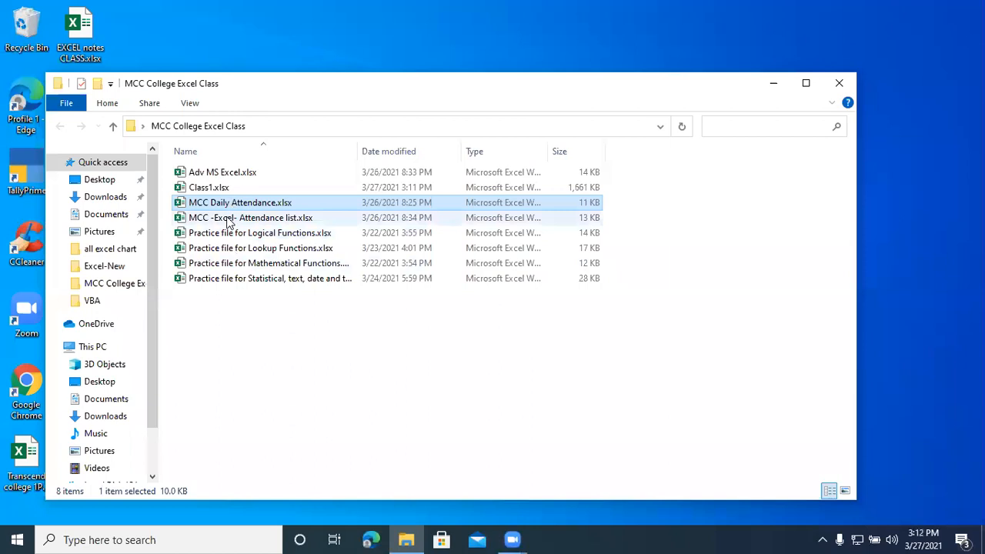
double_click(223, 172)
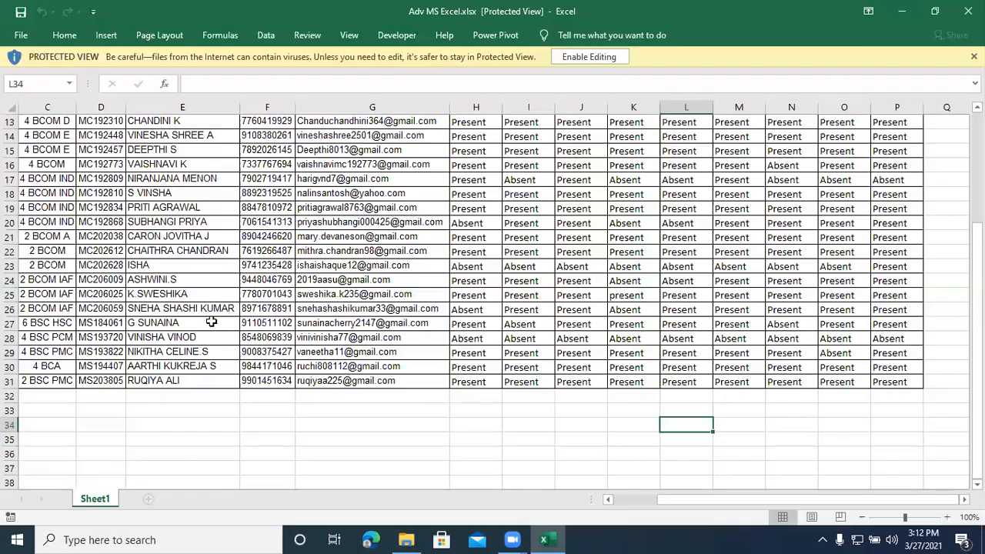
click(575, 56)
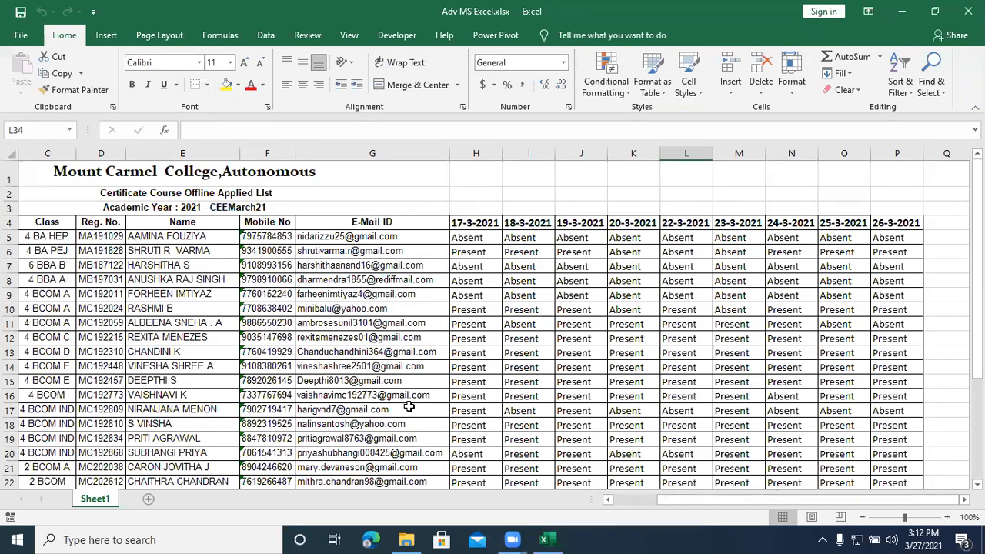
Step: Enter Absent in cell Q5 for the first listed student, beside the 26-3-2021 attendance column
drag(710, 505, 768, 483)
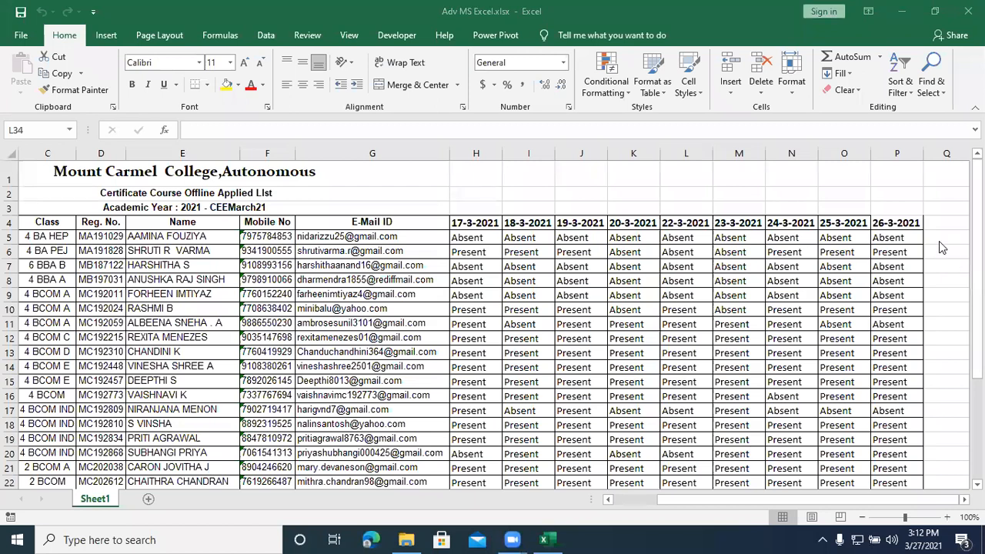
scroll(936, 236, down, 3)
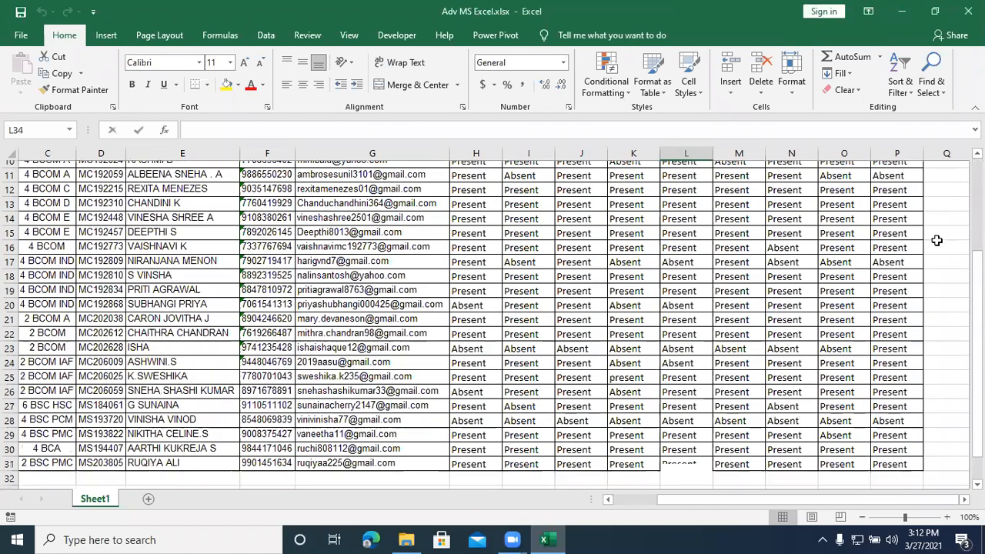
scroll(936, 236, up, 3)
click(936, 237)
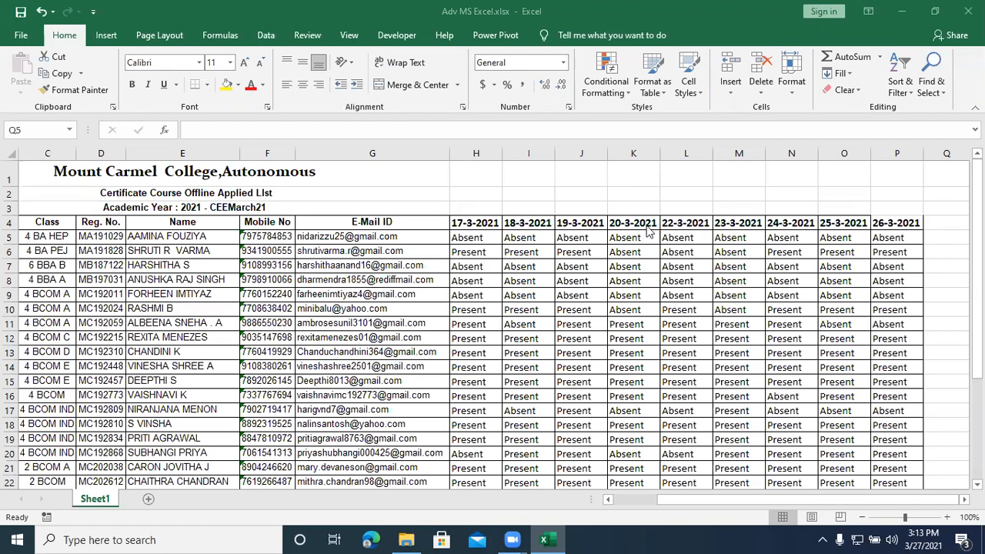
click(931, 239)
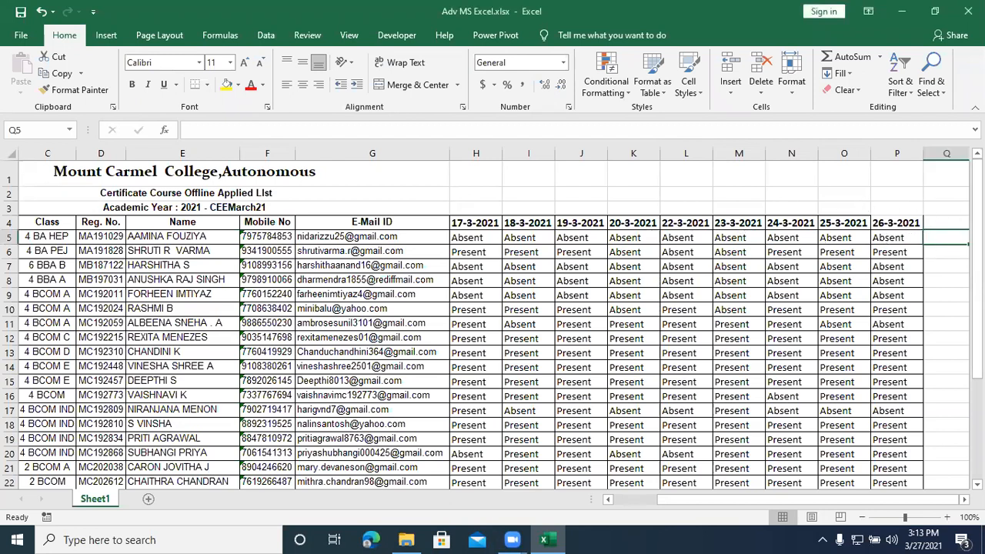
text(Absem)
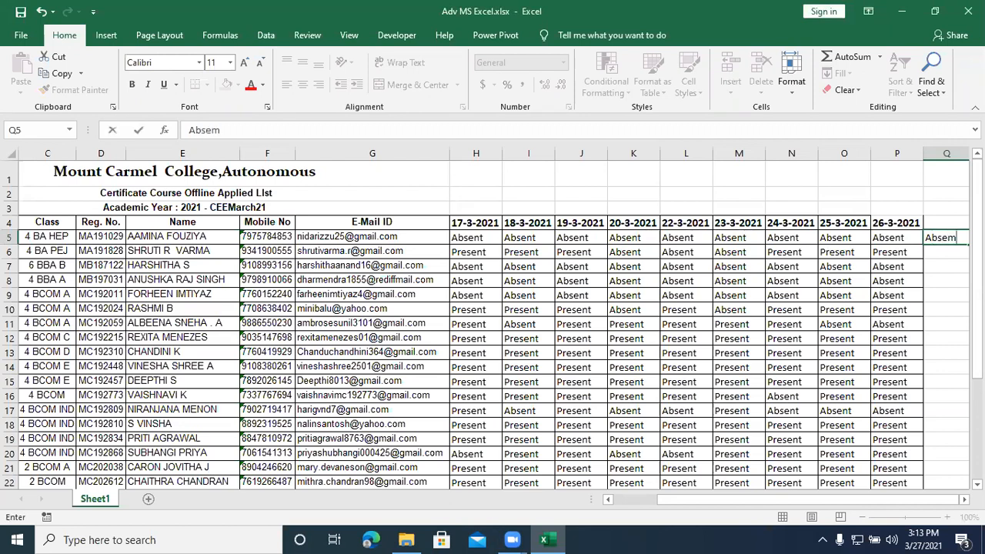
key(BackSpace)
text(nt)
key(Return)
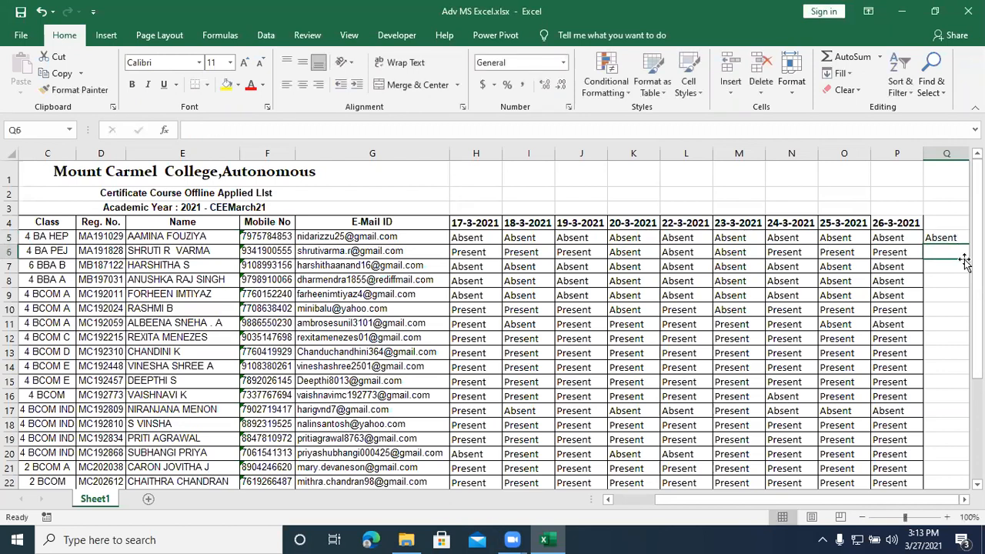
click(352, 48)
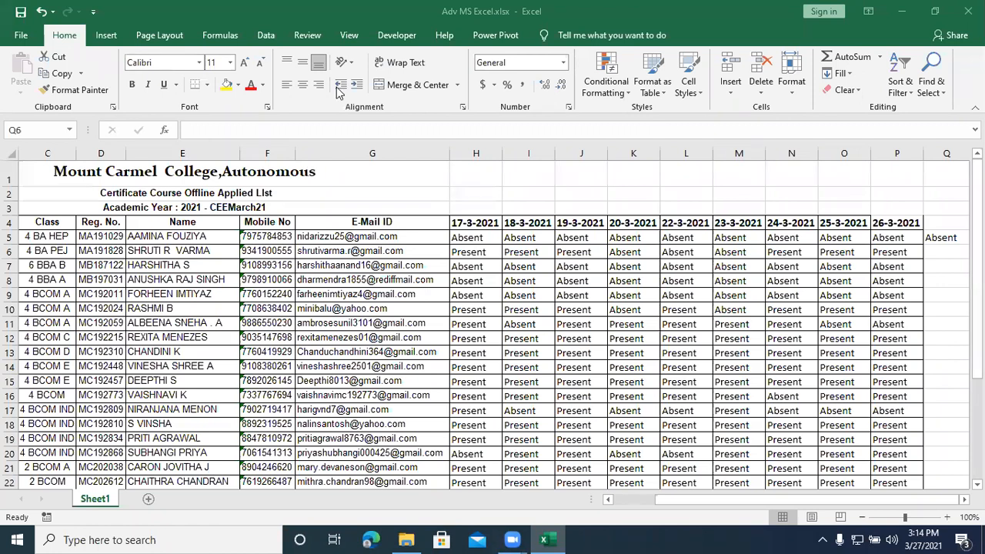
Step: Mark the next six students as Absent in cells Q6 through Q11, beside the 26-3-2021 column
click(941, 251)
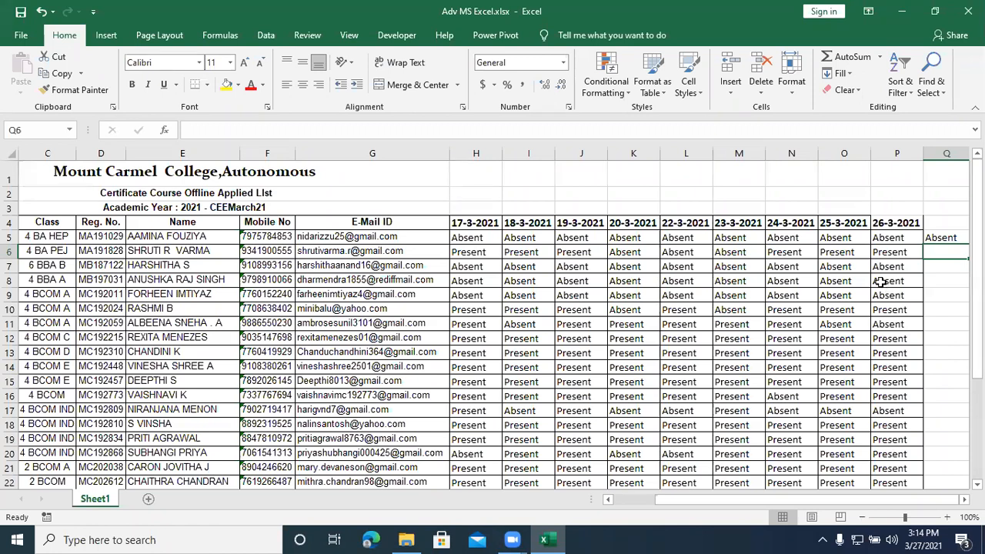
text(Absent)
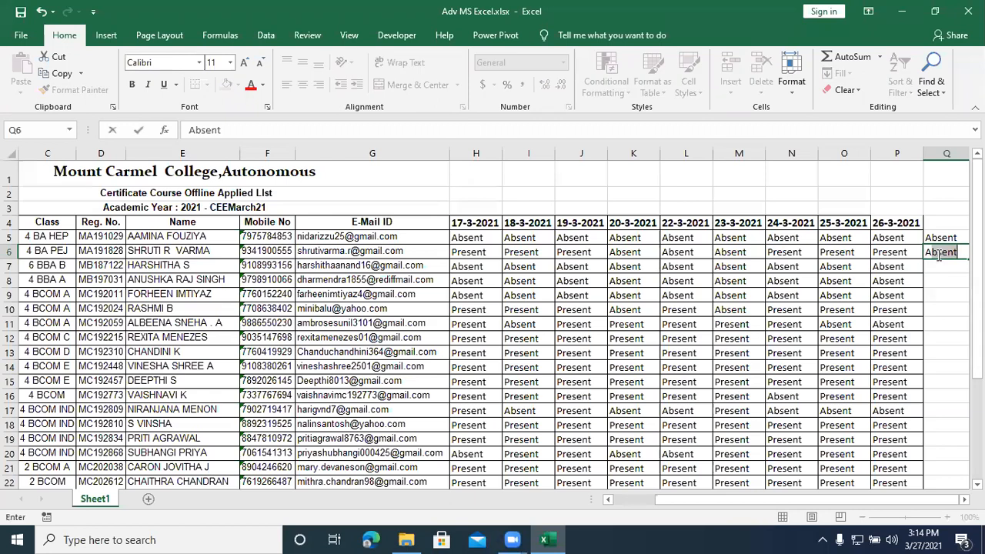
key(Return)
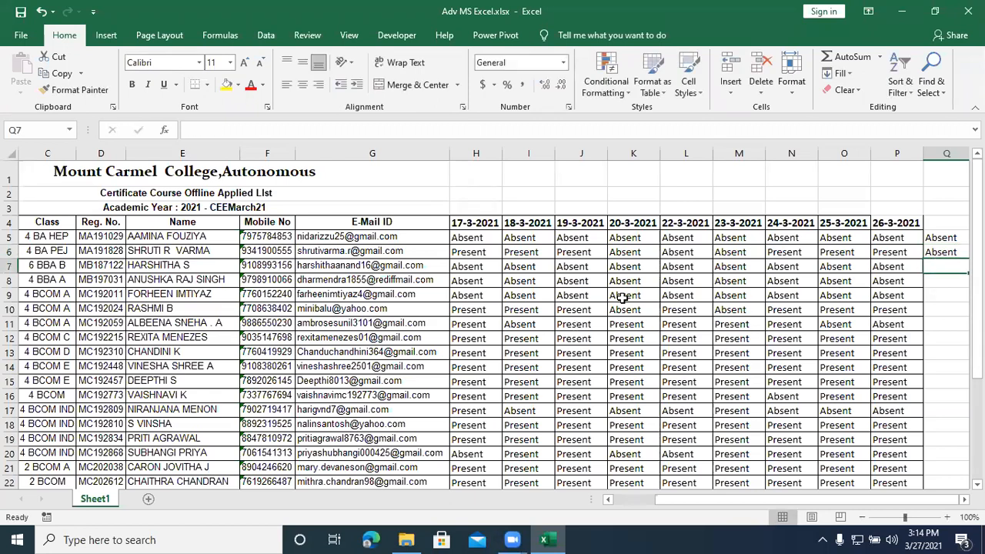
text(Absent)
key(Return)
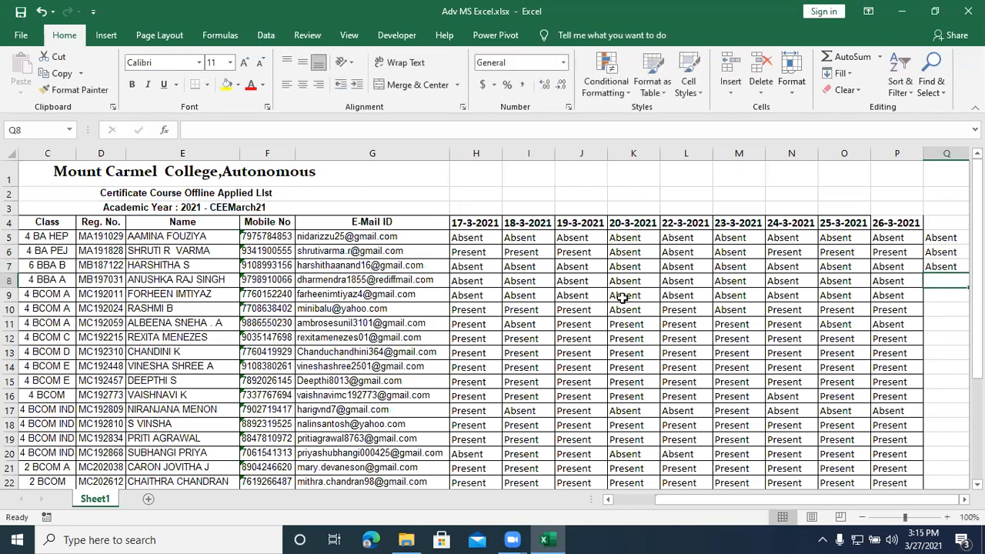
text(Absent)
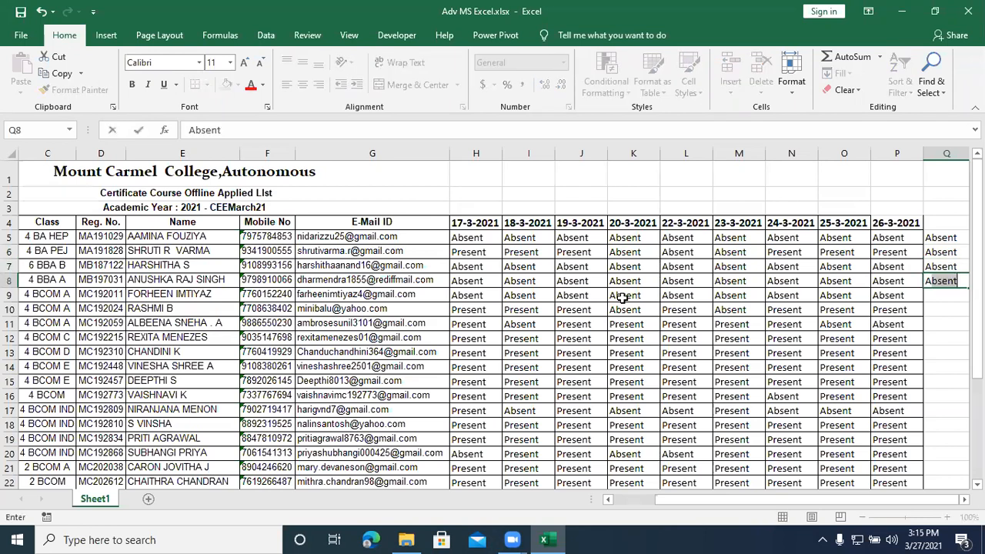
key(Return)
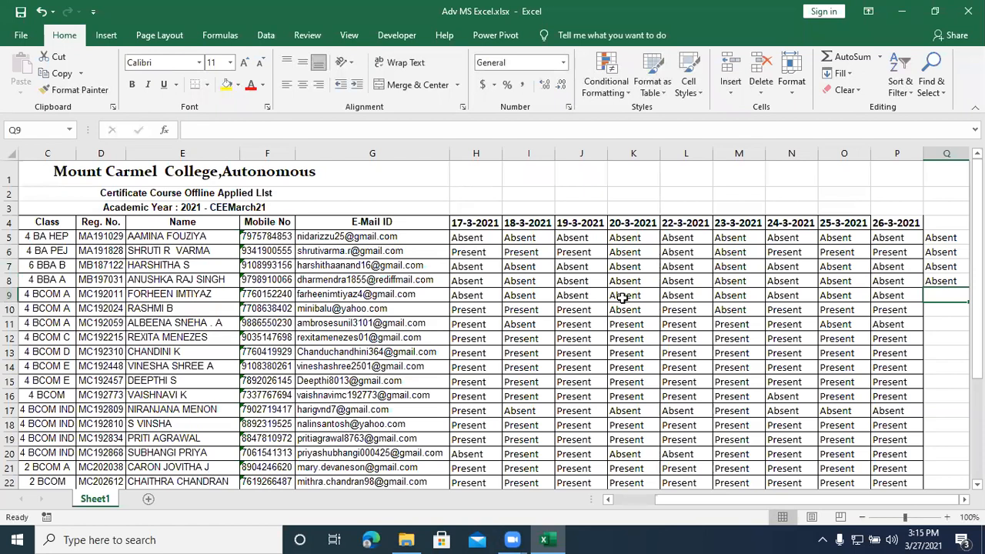
text(Absent)
key(Return)
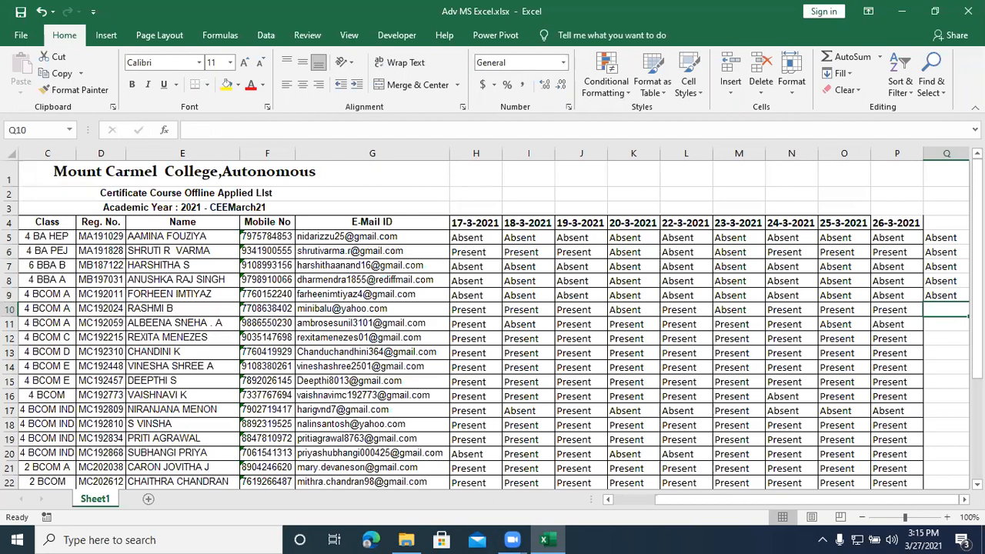
text(Absent)
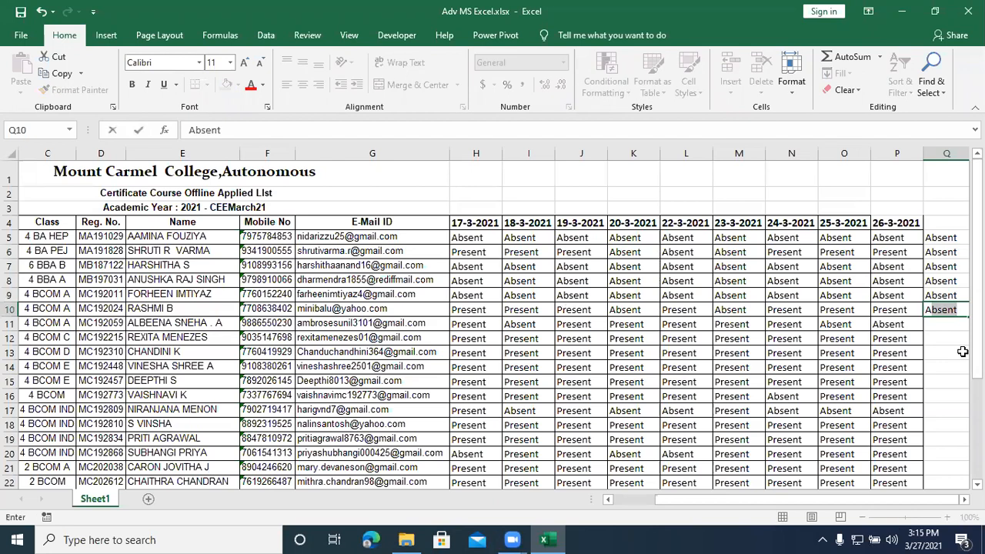
key(Return)
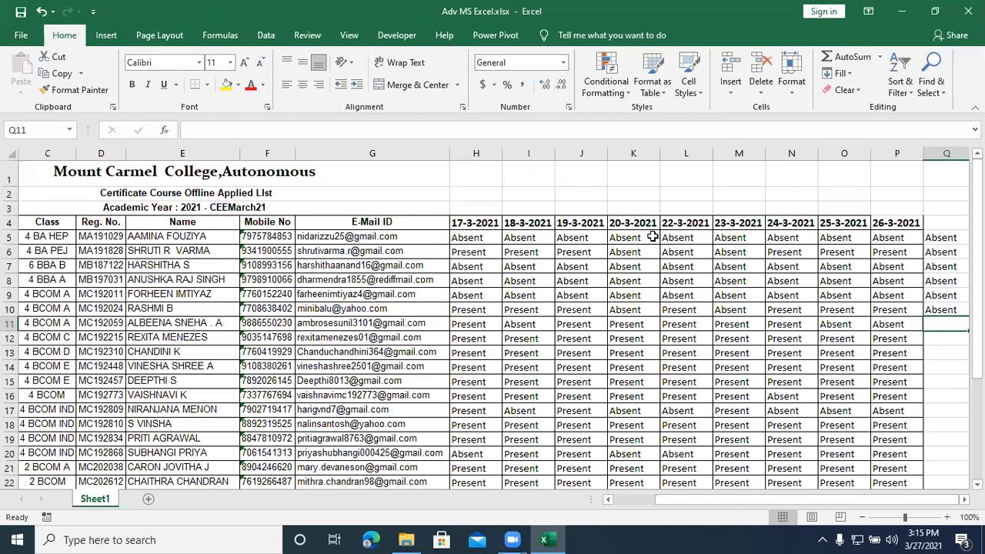
text(Absent)
key(Return)
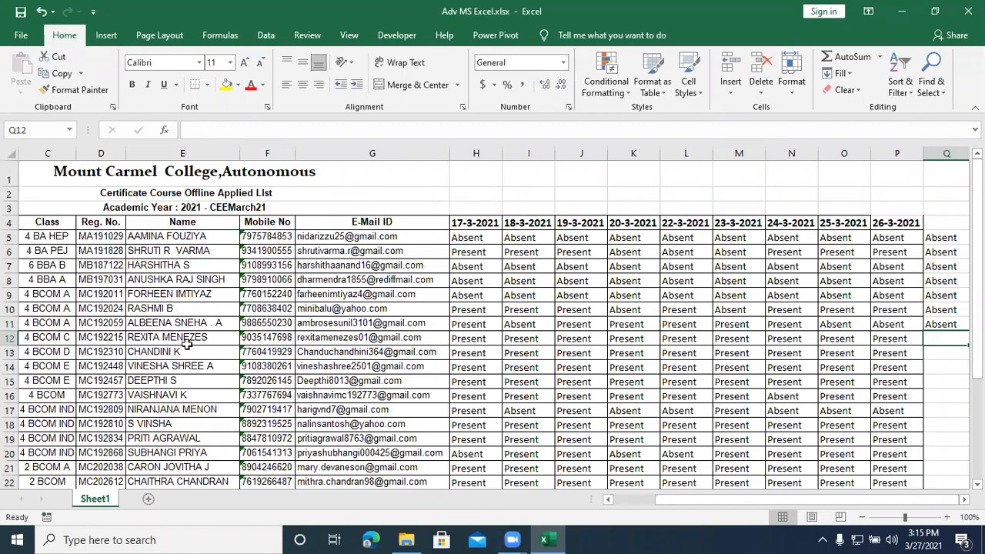
Step: Enter Present in cells Q12 and Q13 for the next two students
text(Present)
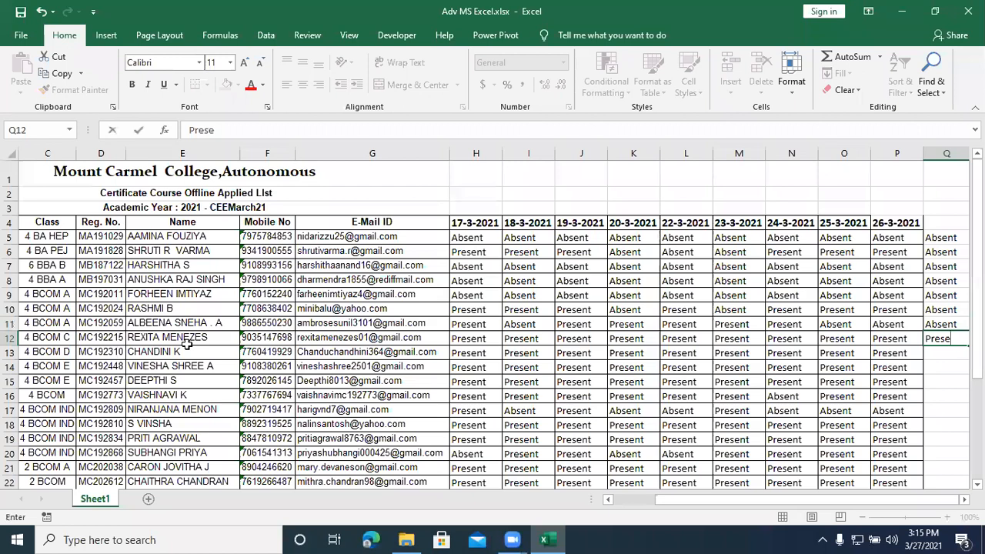
key(BackSpace)
key(BackSpace)
text(nt)
key(BackSpace)
key(BackSpace)
text(nt)
key(Return)
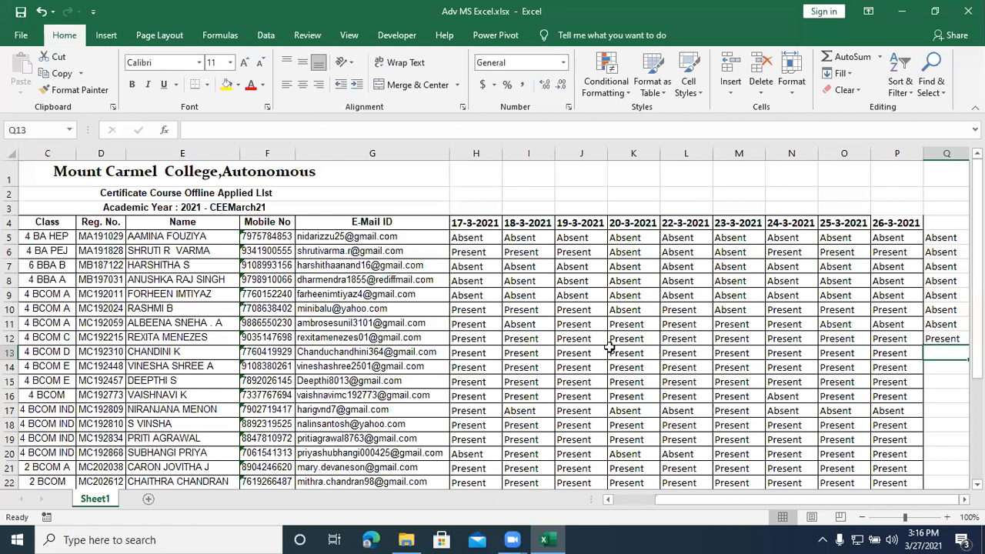
text(Present)
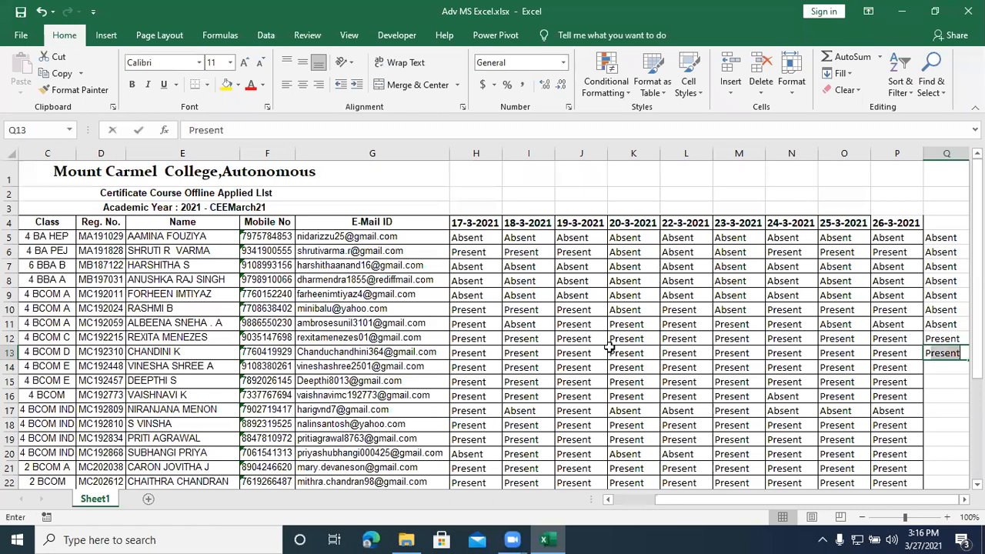
key(Return)
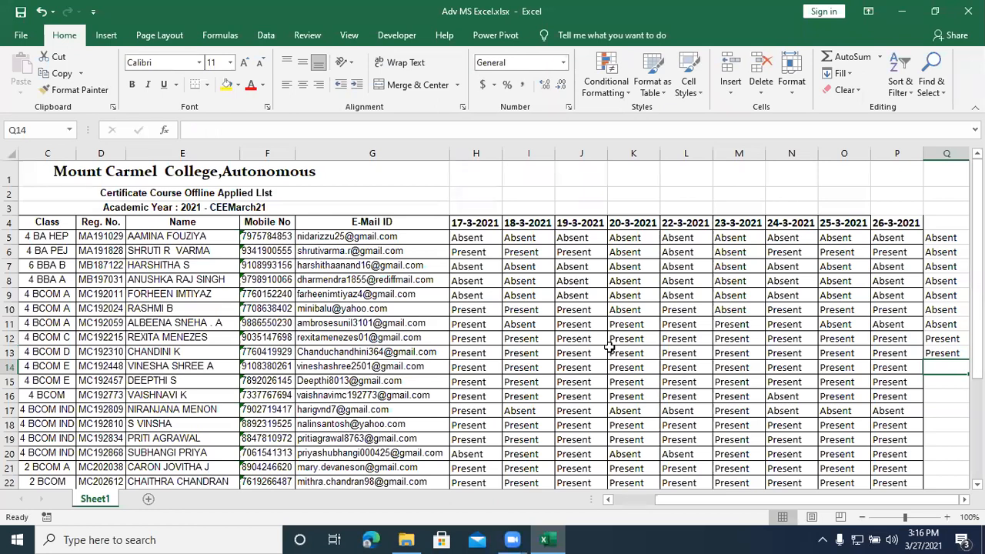
Step: Record attendance for the next three students: Absent in Q14, Present in Q15 and Absent in Q16
text(Absent)
key(Return)
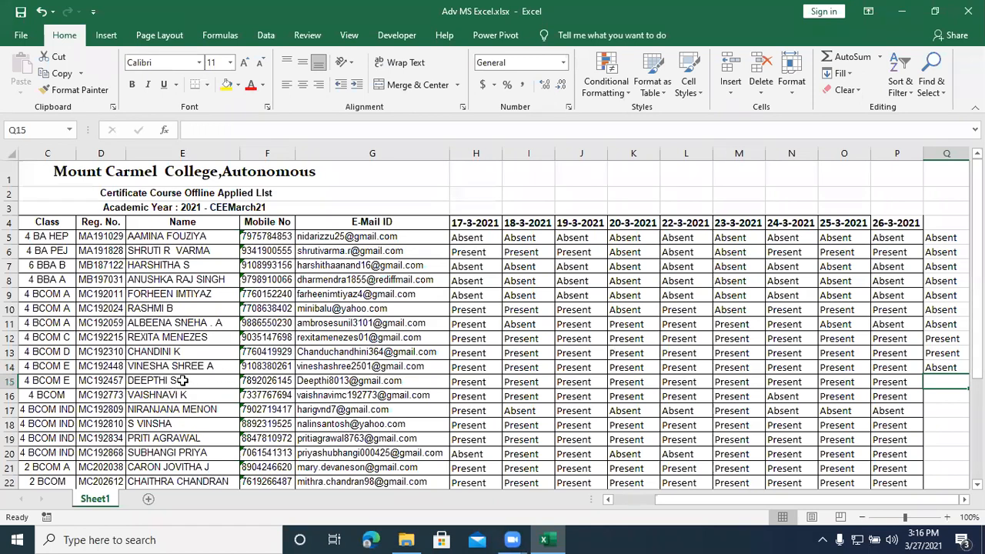
text(Present)
key(Return)
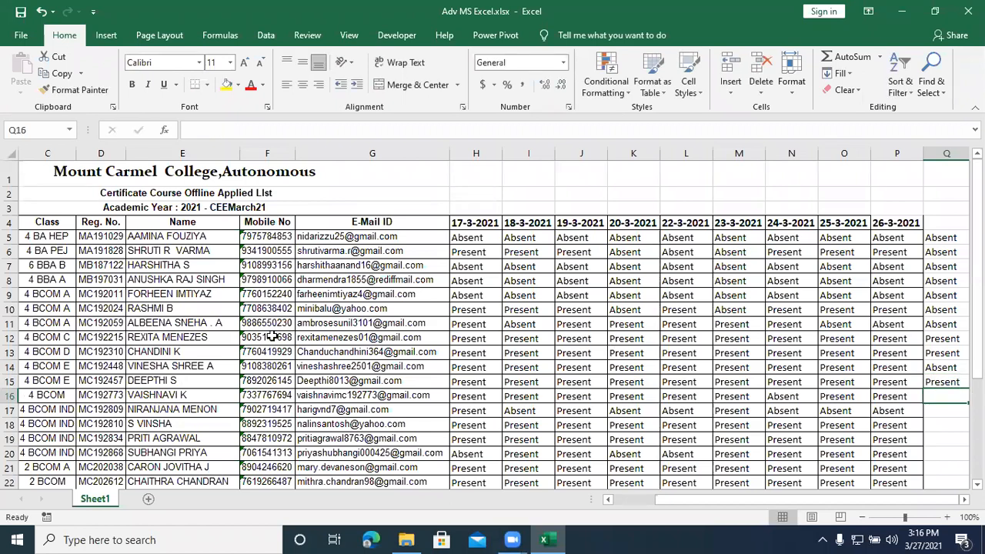
text(Absent)
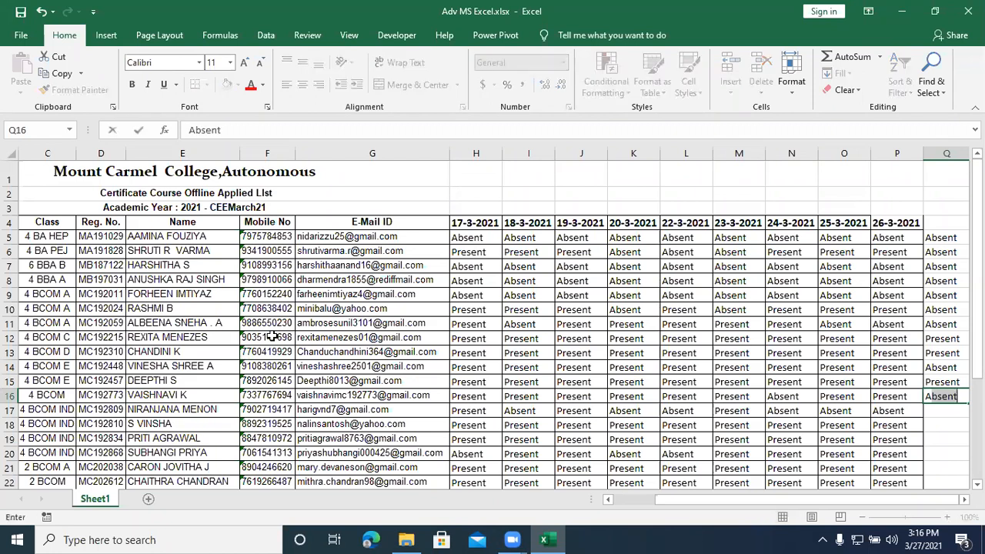
key(Return)
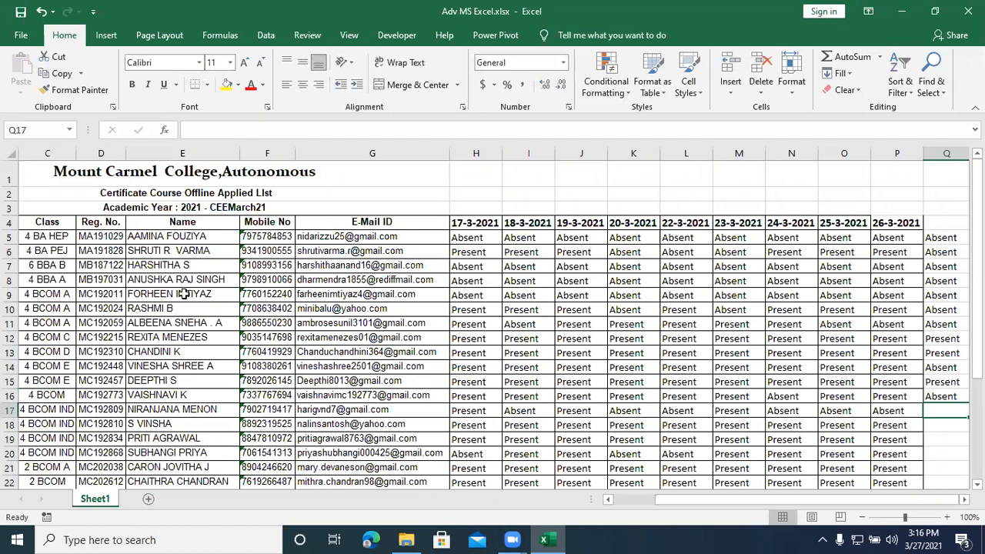
Step: Correct the attendance entry in cell Q16 to Present
click(171, 395)
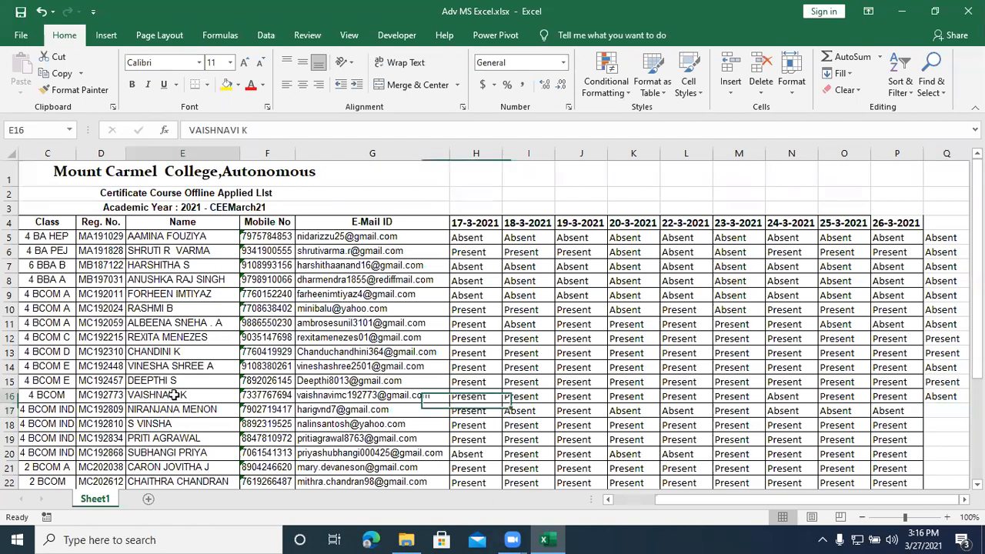
click(948, 396)
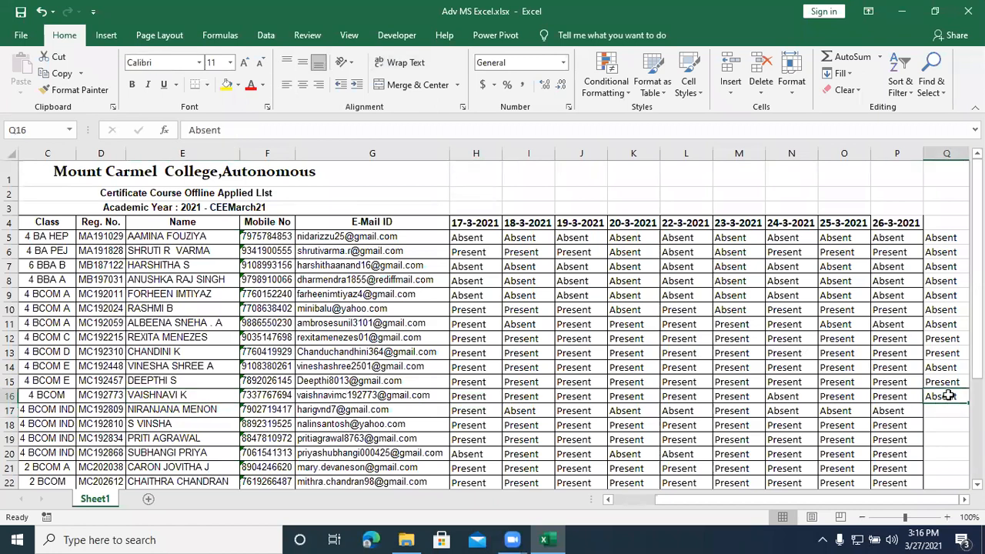
text(Present)
key(Return)
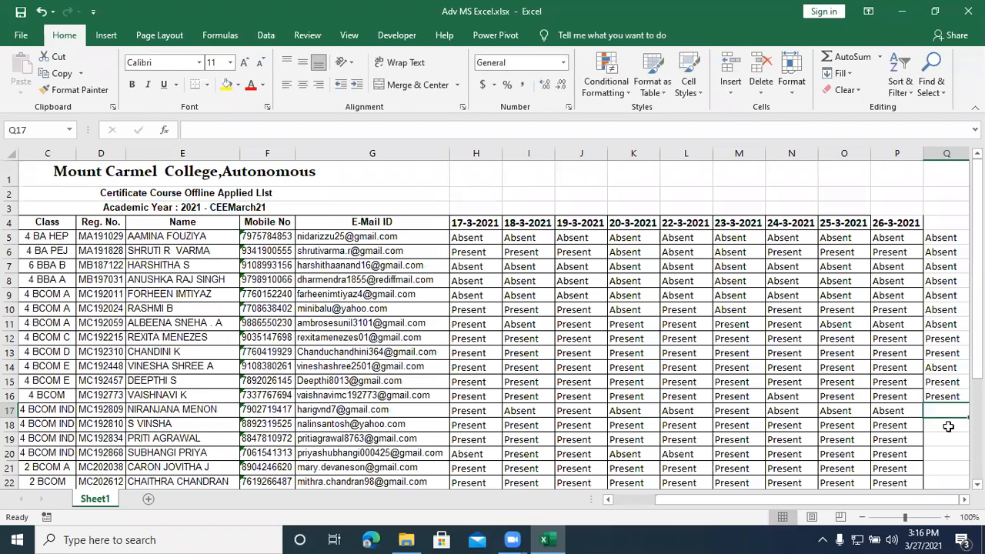
Step: Enter Absent in cells Q17 and Q18, and Present in cells Q19 and Q20
text(Absent)
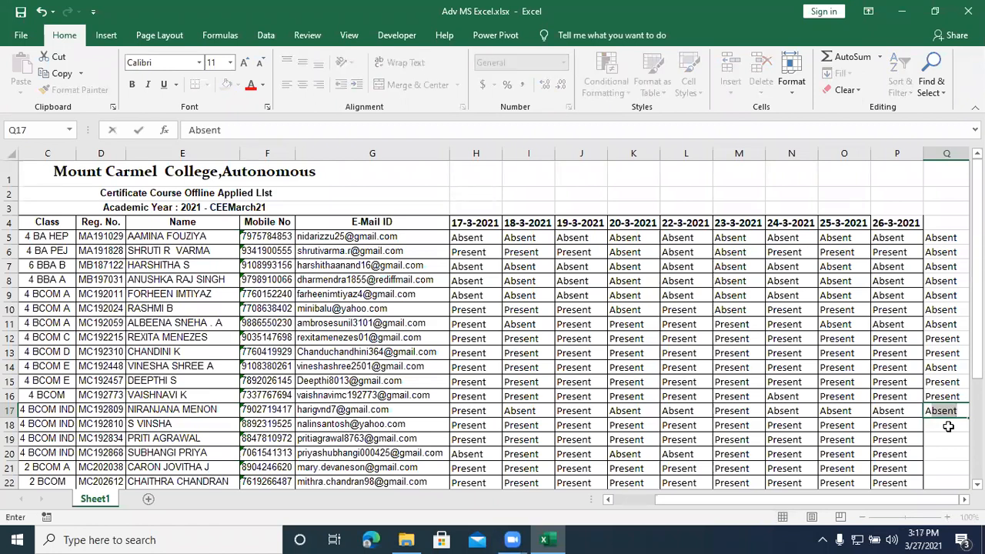
key(Return)
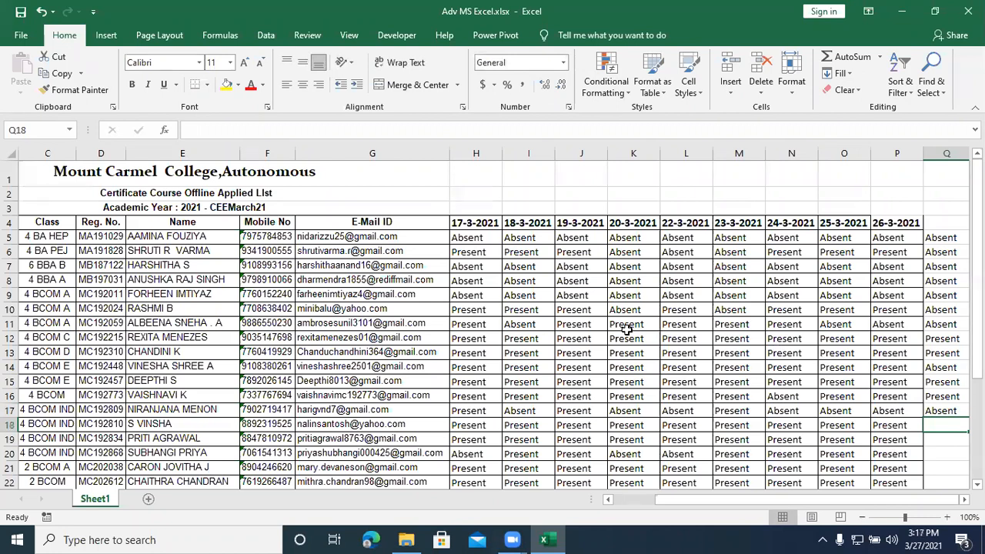
text(Absent)
key(Return)
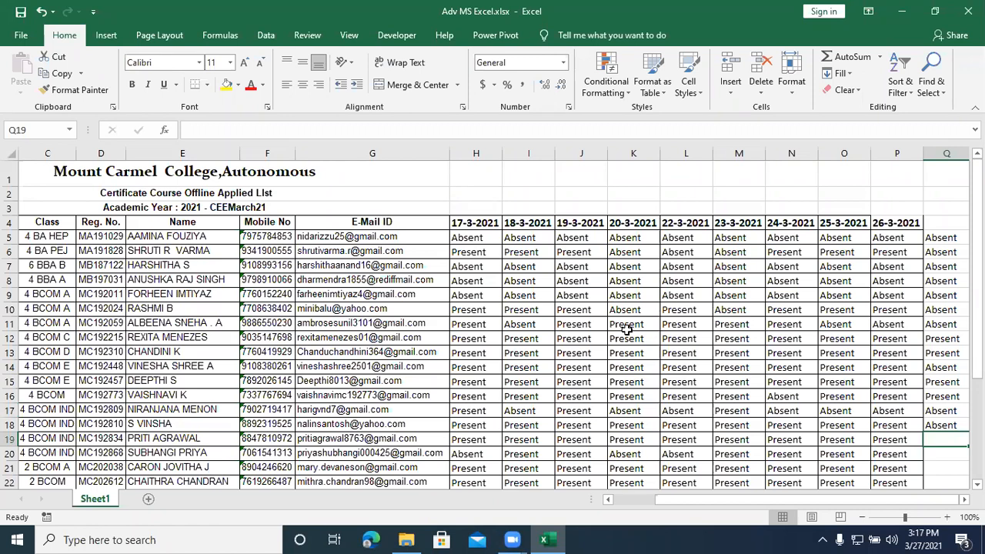
text(Present)
key(Return)
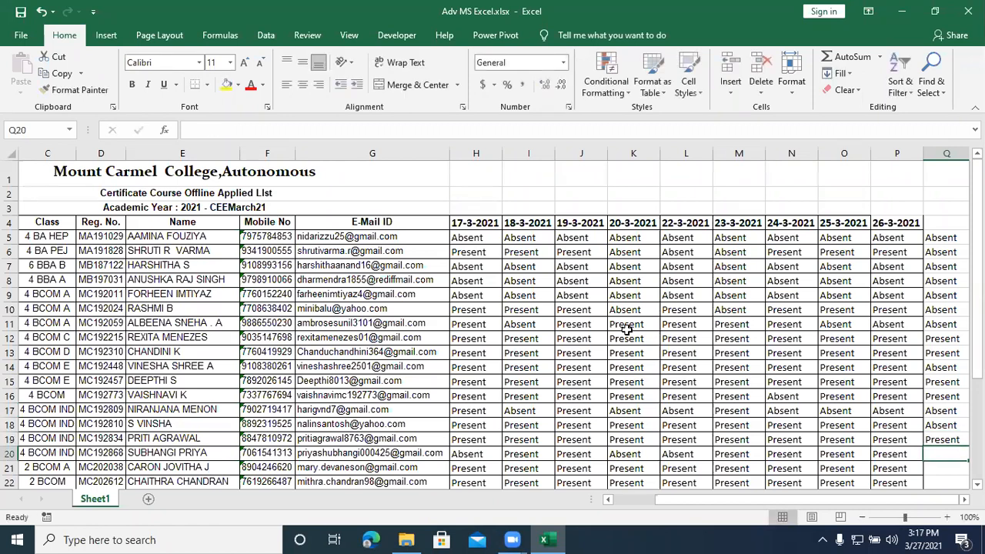
scroll(173, 453, down, 1)
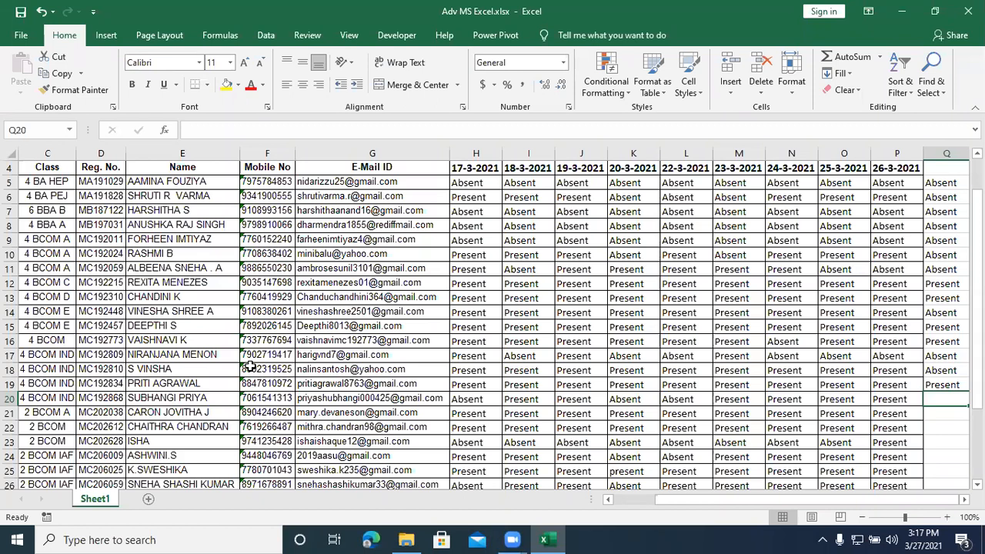
text(present)
key(Return)
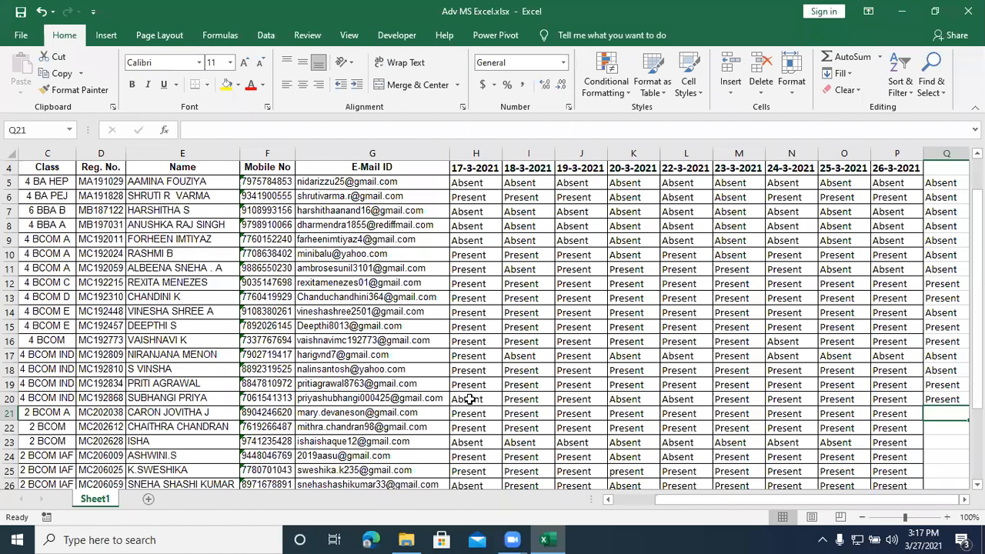
Step: Change the 17-3-2021 attendance of the student in row 20 to Present
click(467, 400)
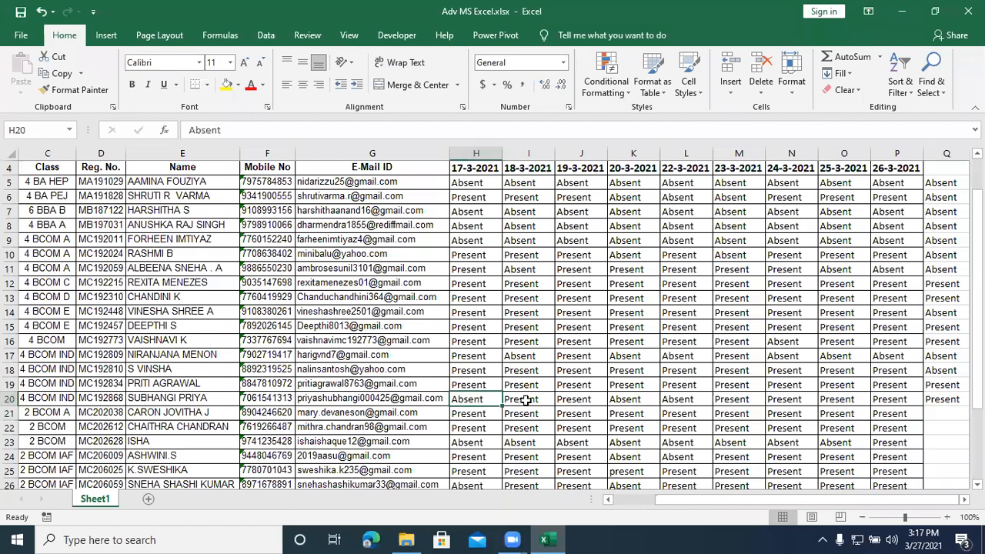
text(Present)
key(Return)
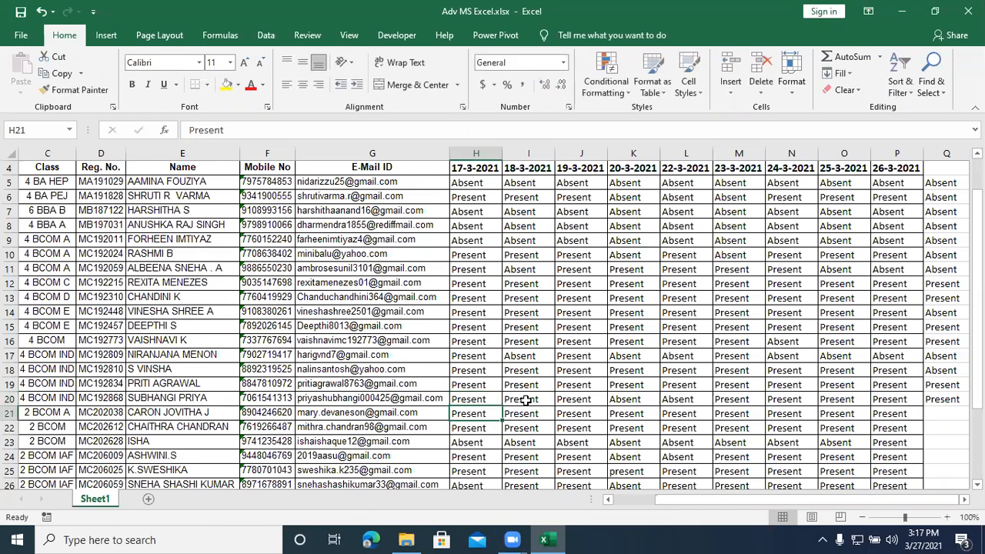
Step: Mark the students in rows 21 to 23 as Present in column Q
click(945, 414)
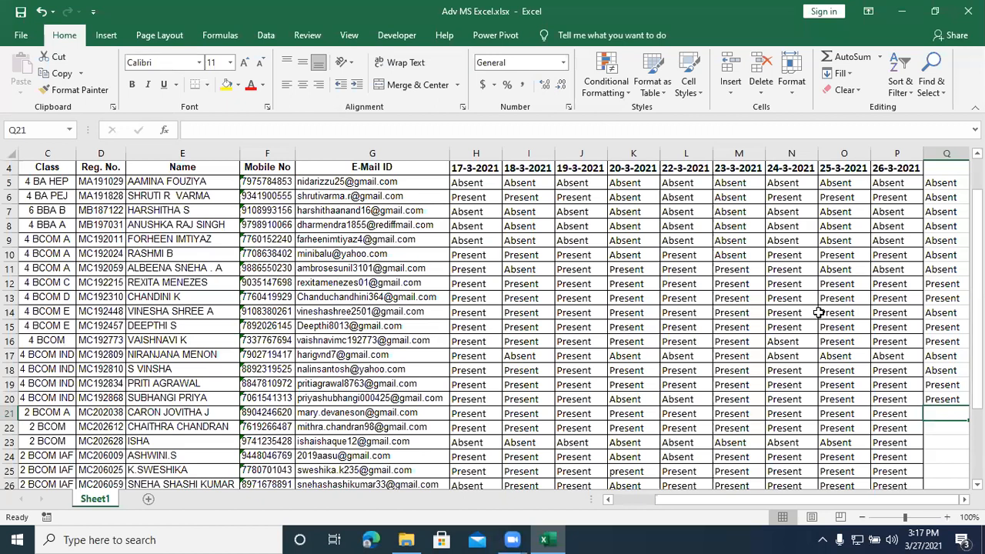
text(Present)
key(Return)
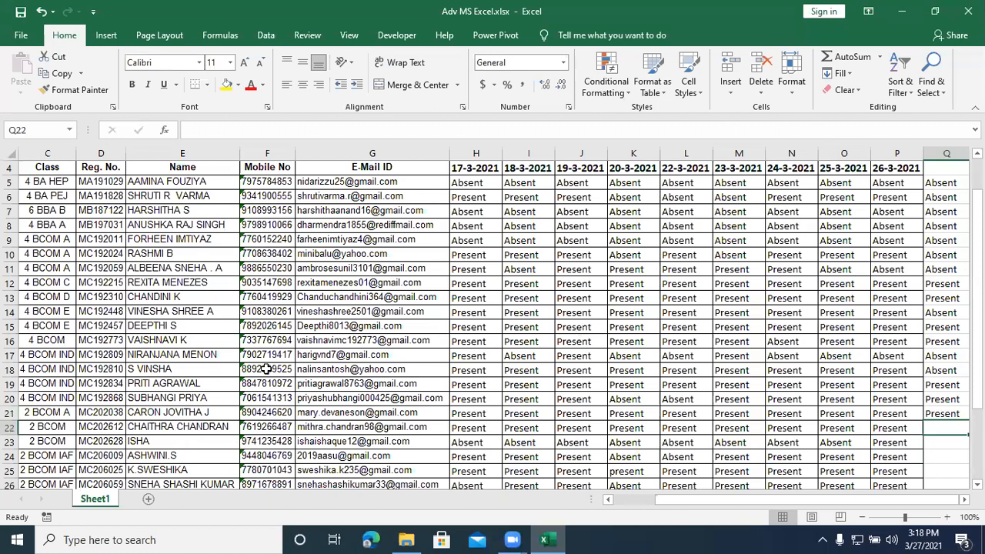
text(Present)
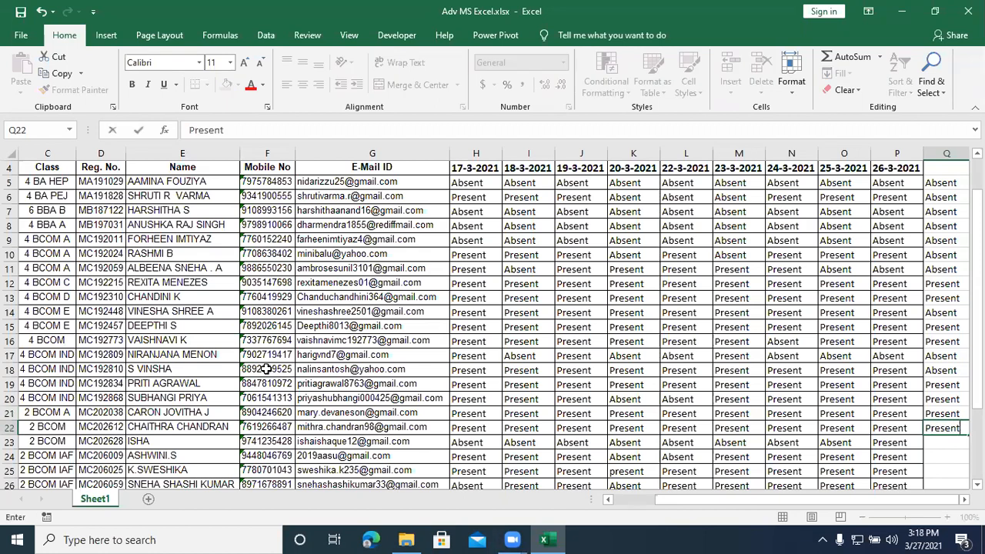
key(Return)
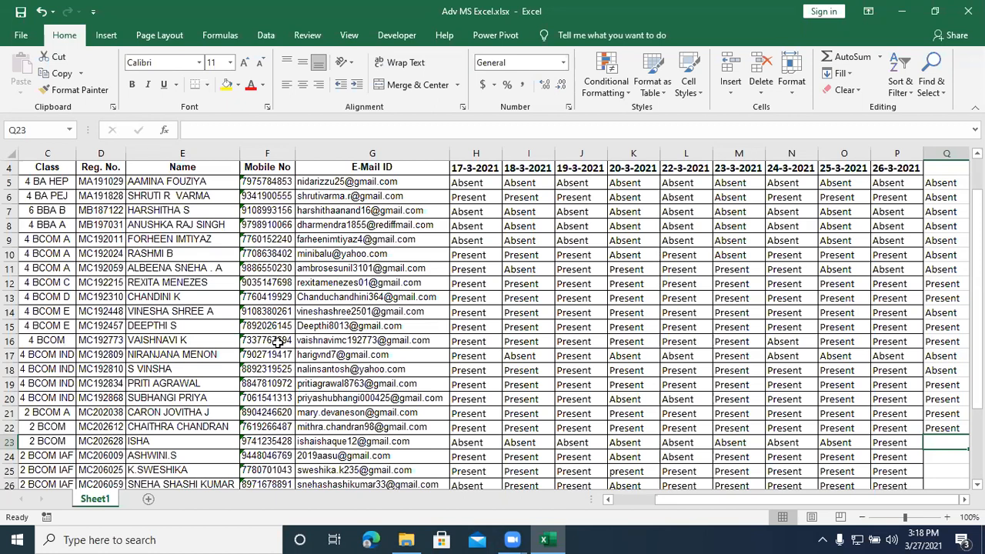
text(present)
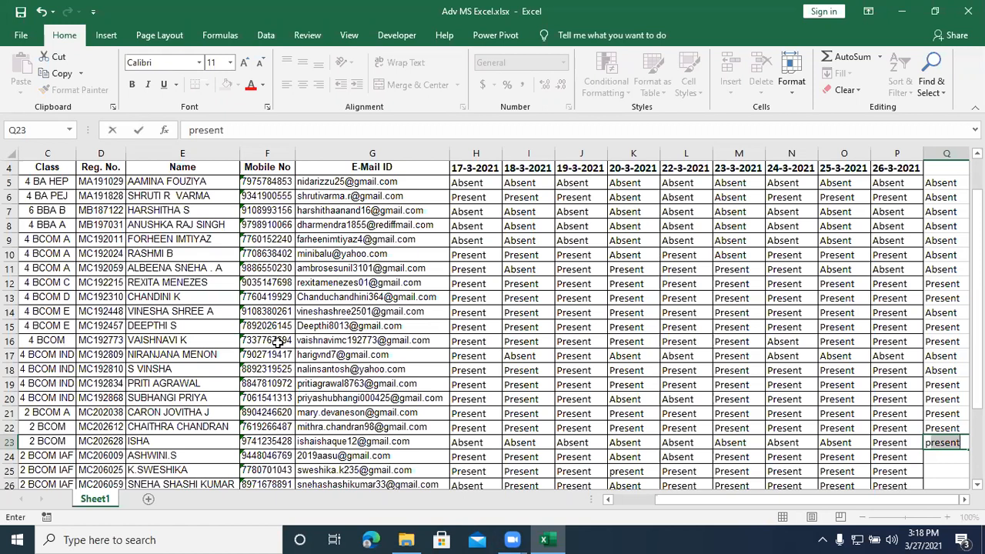
key(Return)
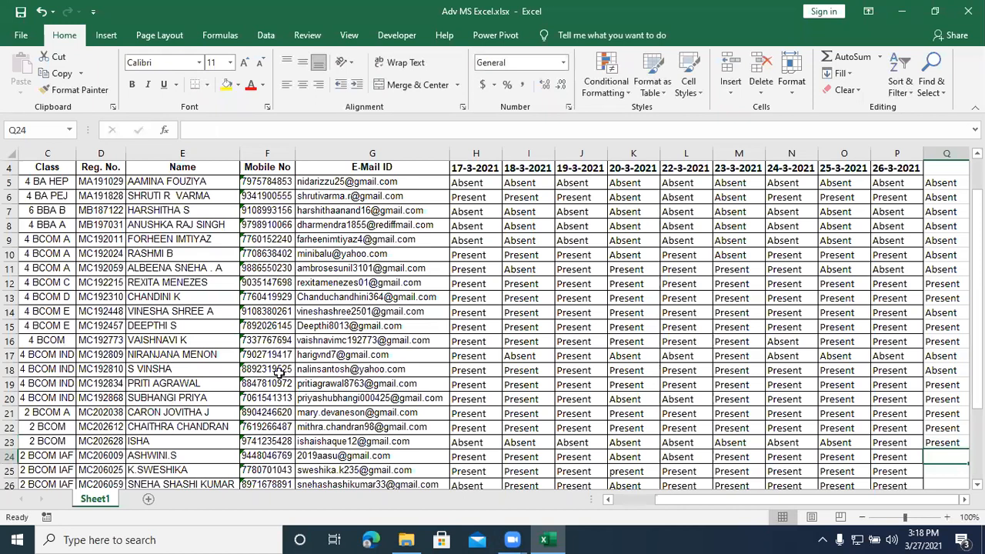
Step: Mark the students in rows 24 to 26 as Present in column Q
text(Present)
key(Return)
scroll(204, 461, down, 2)
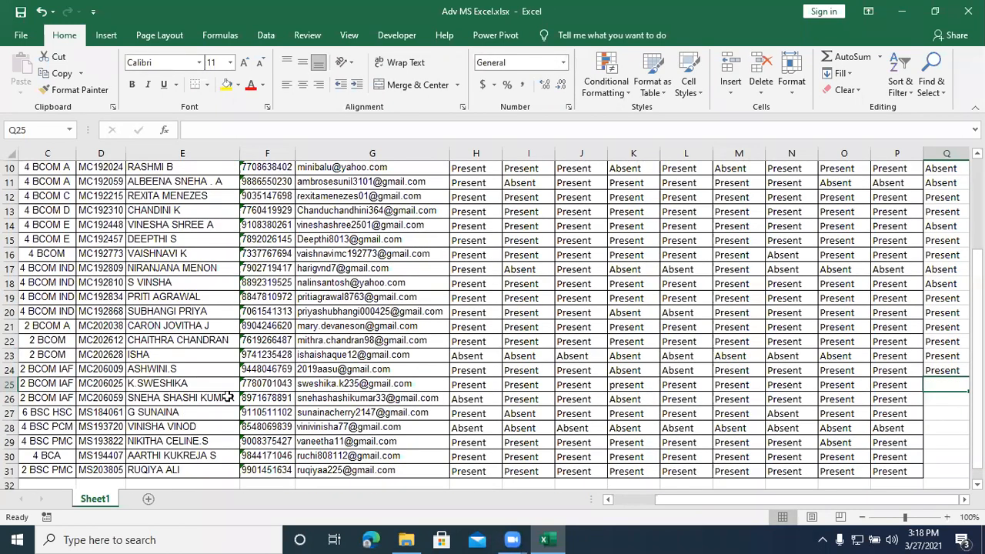
text(Present)
key(Return)
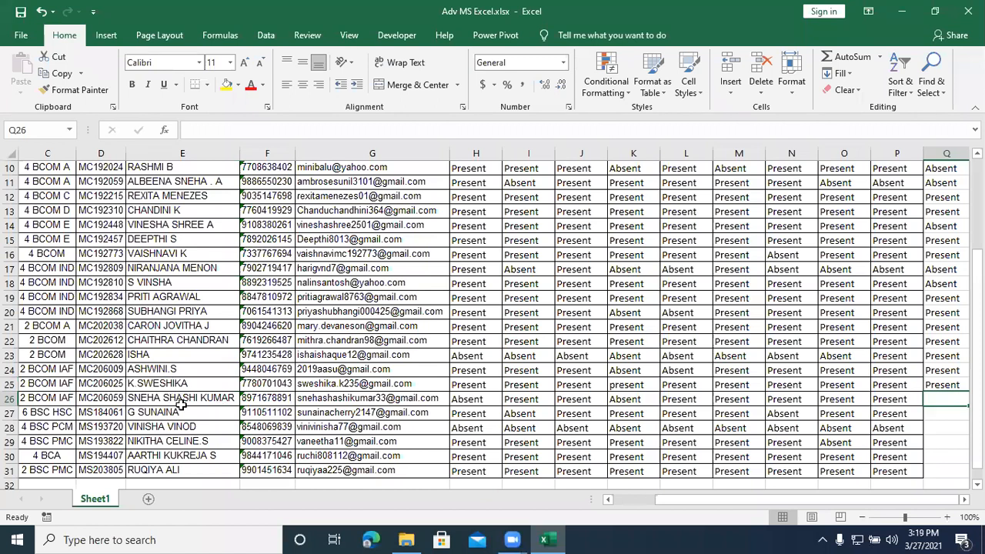
text(Present)
key(Return)
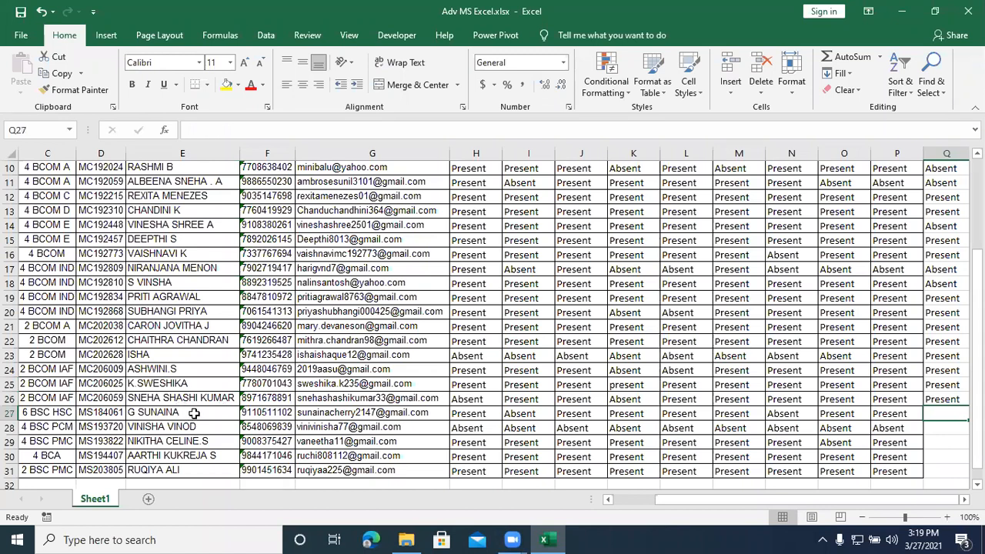
Step: Change the 20-3-2021 attendance of the student in row 26 to Present
click(514, 398)
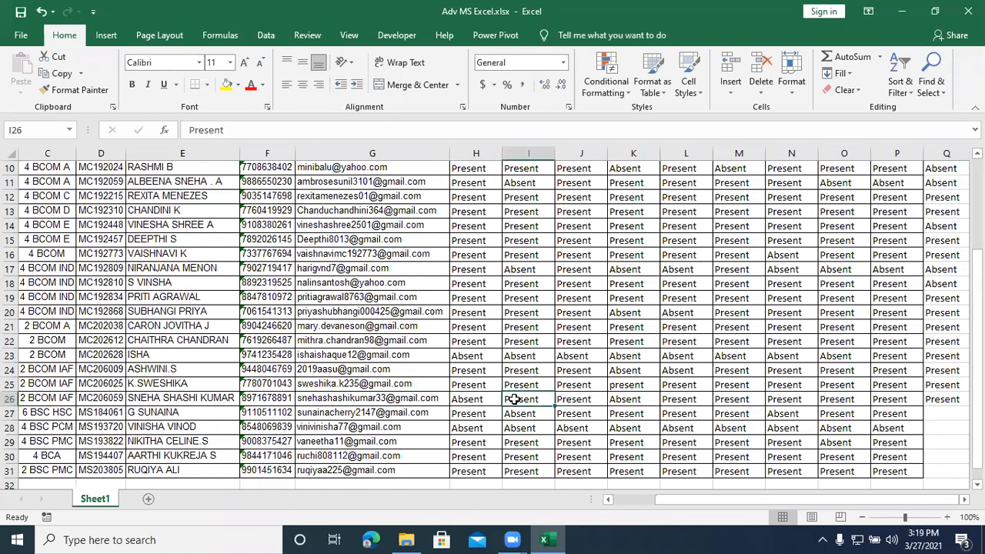
click(629, 396)
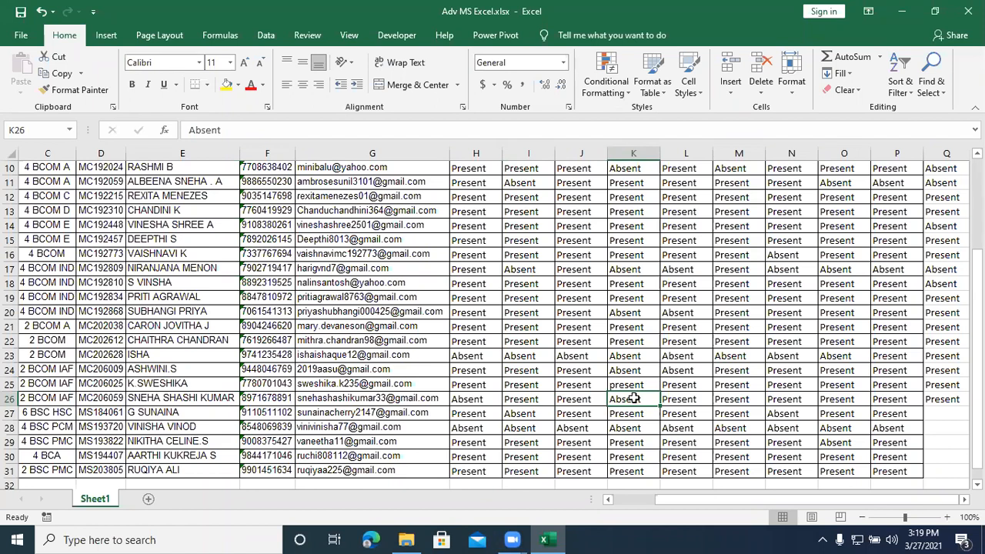
text(Present)
key(Return)
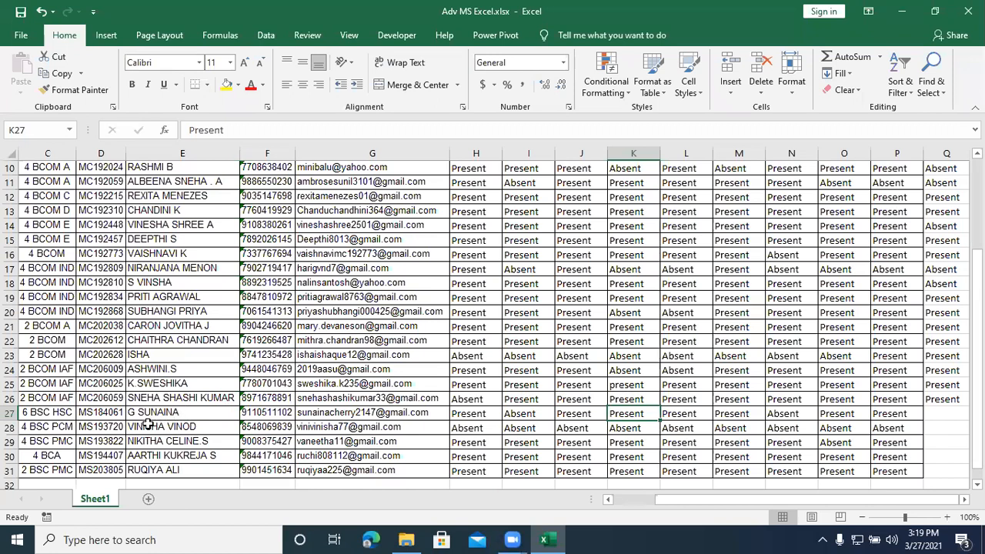
Step: Enter Present in cell Q27 and Absent in cells Q28 and Q29
click(206, 411)
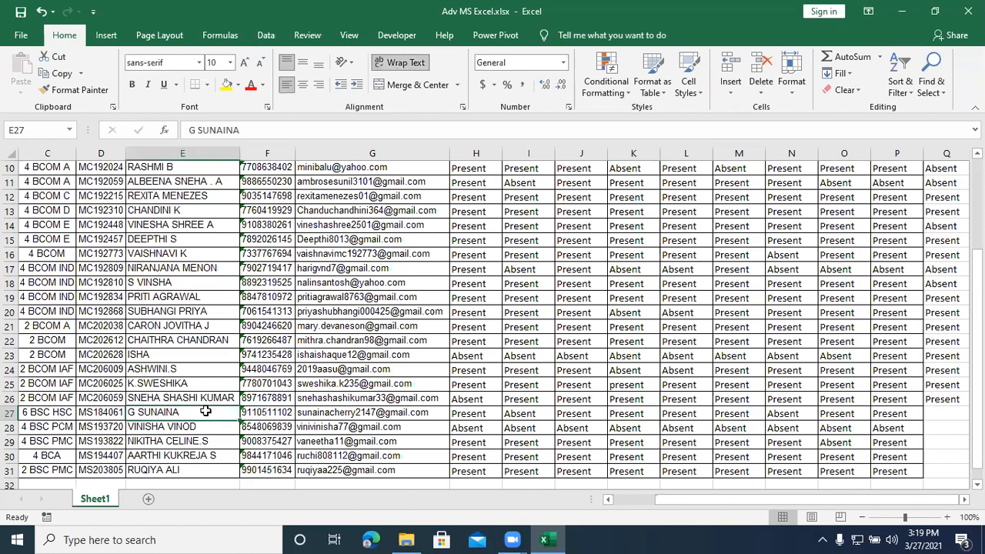
click(933, 415)
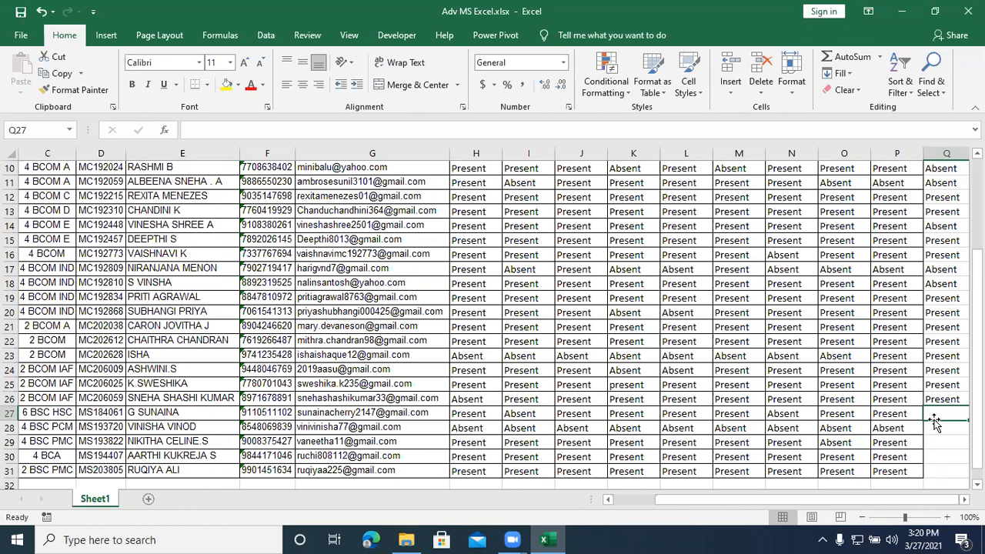
text(present)
key(Return)
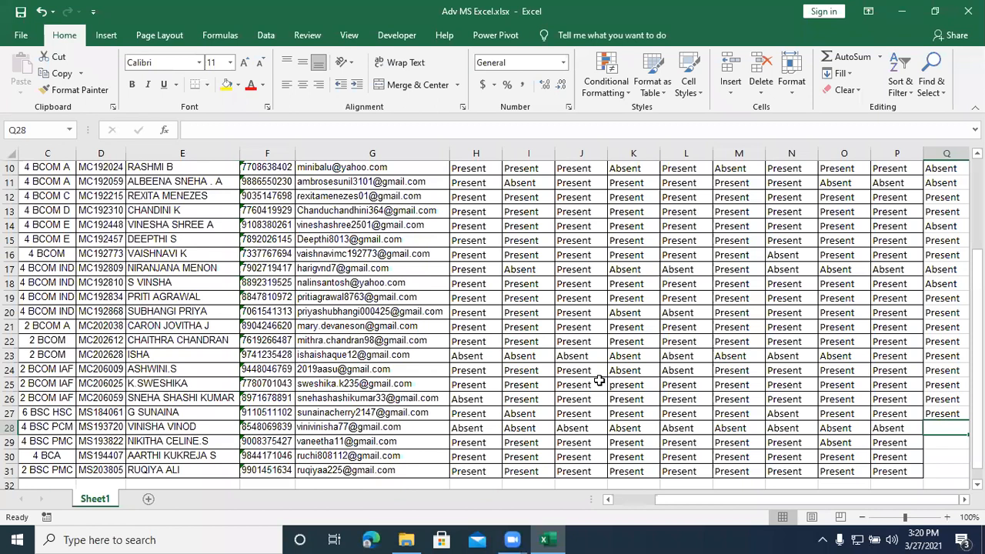
text(Absent)
key(Return)
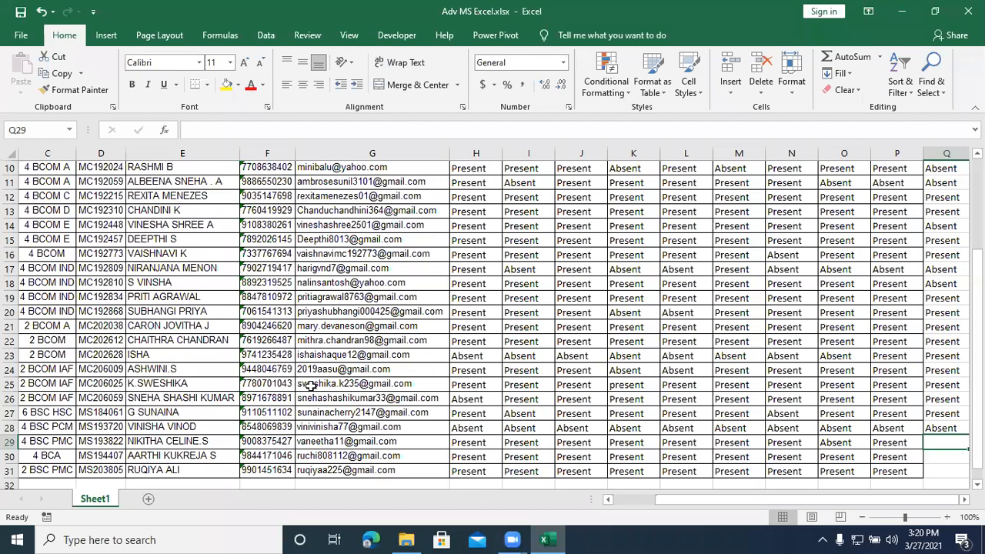
text(Absent)
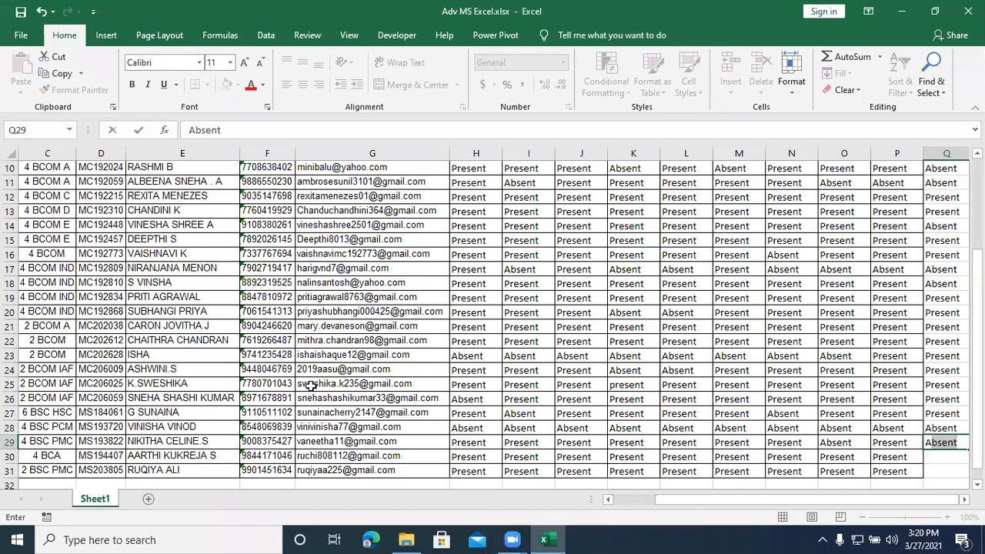
key(Return)
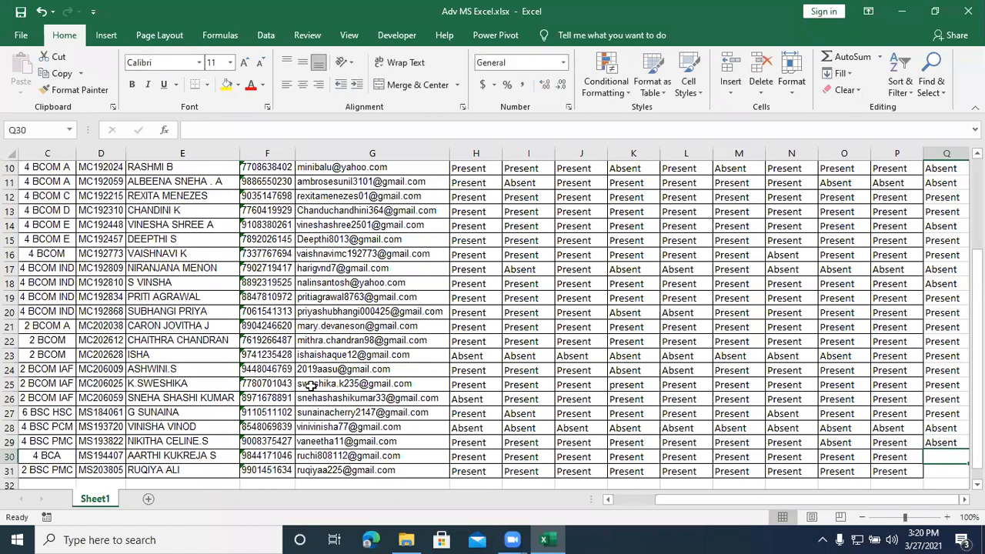
Step: Mark the students in rows 30 and 31 as Present in column Q
text(Present)
key(Return)
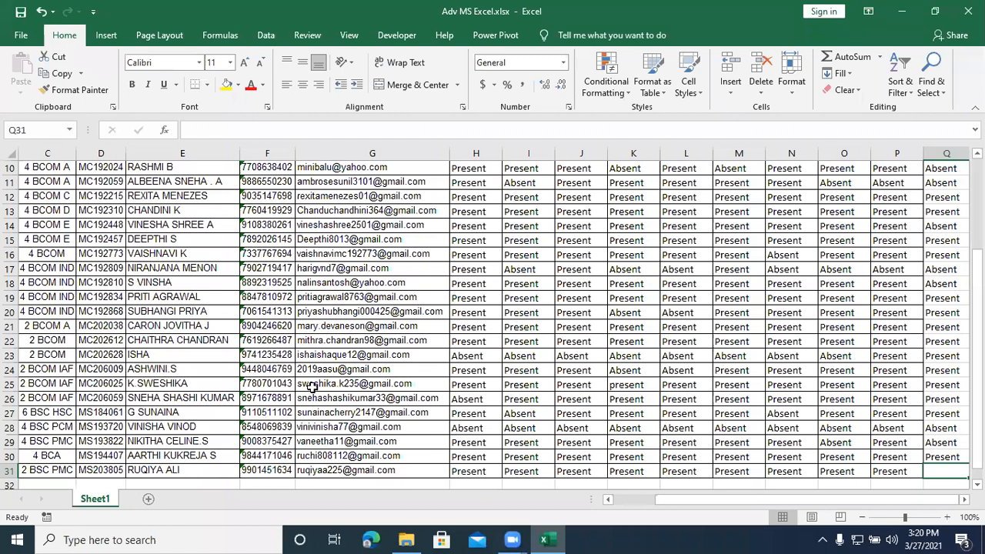
text(Present)
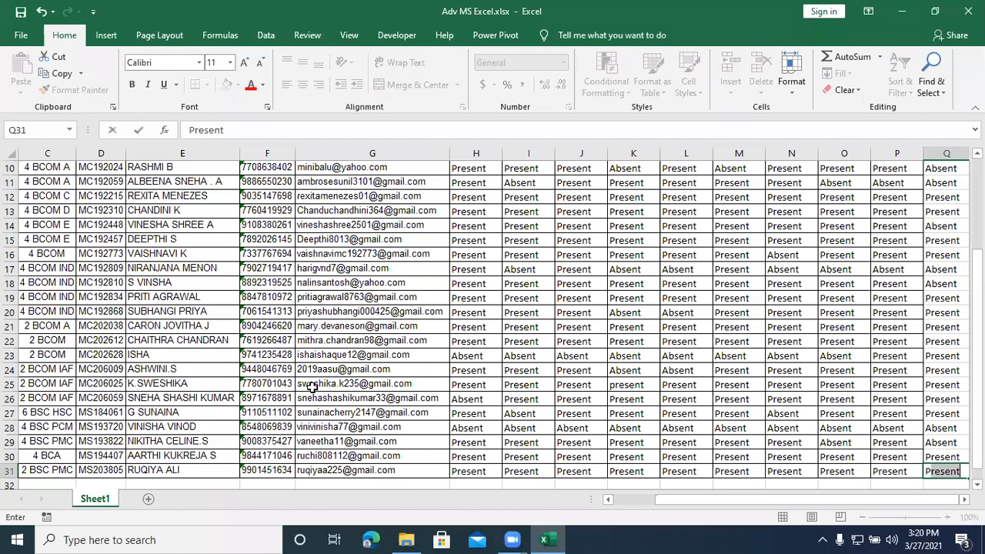
key(Return)
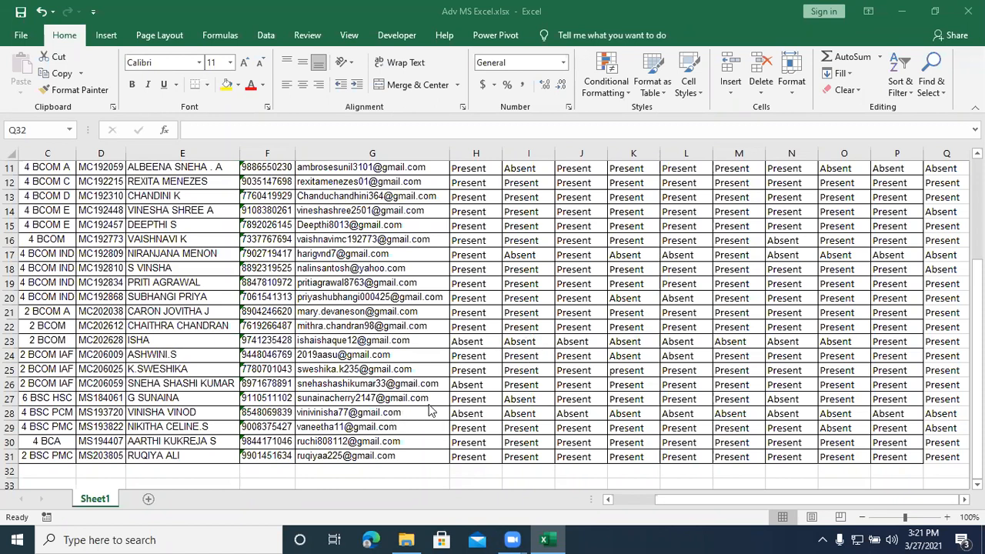
Step: Change the 18-3-2021 attendance of the student in row 27 to Present
click(540, 398)
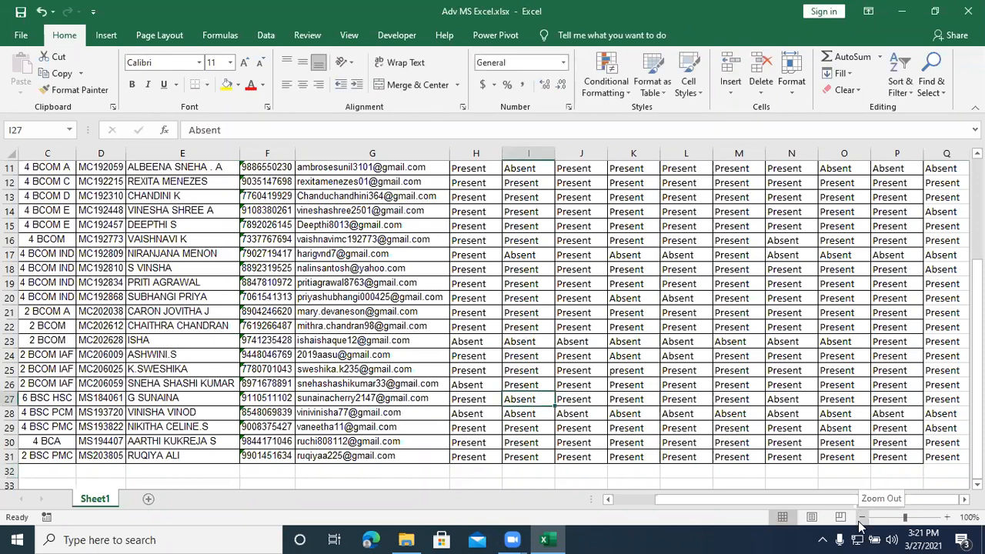
text(present)
key(Return)
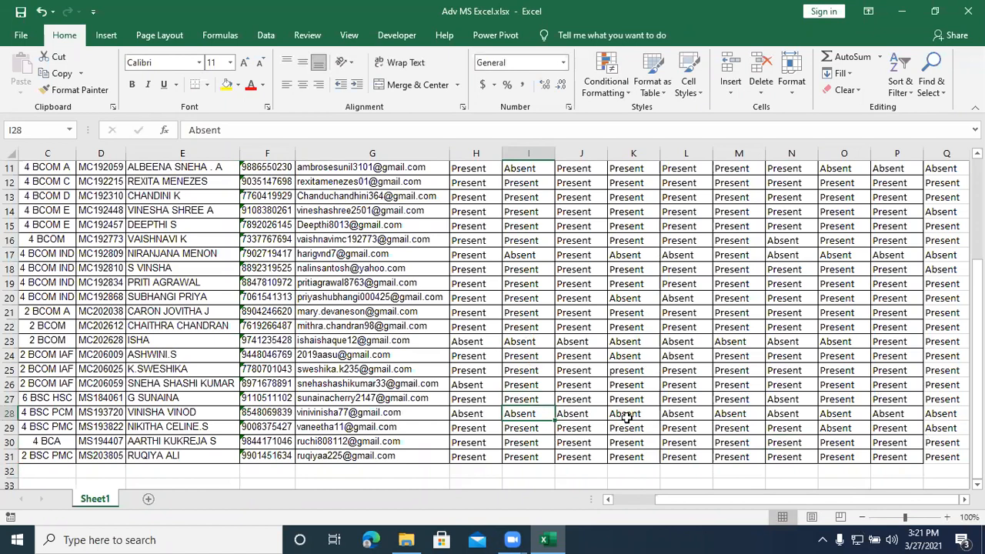
Step: Enter the date 27-3-2021 as the header of the new attendance column in cell Q4
scroll(770, 368, down, 2)
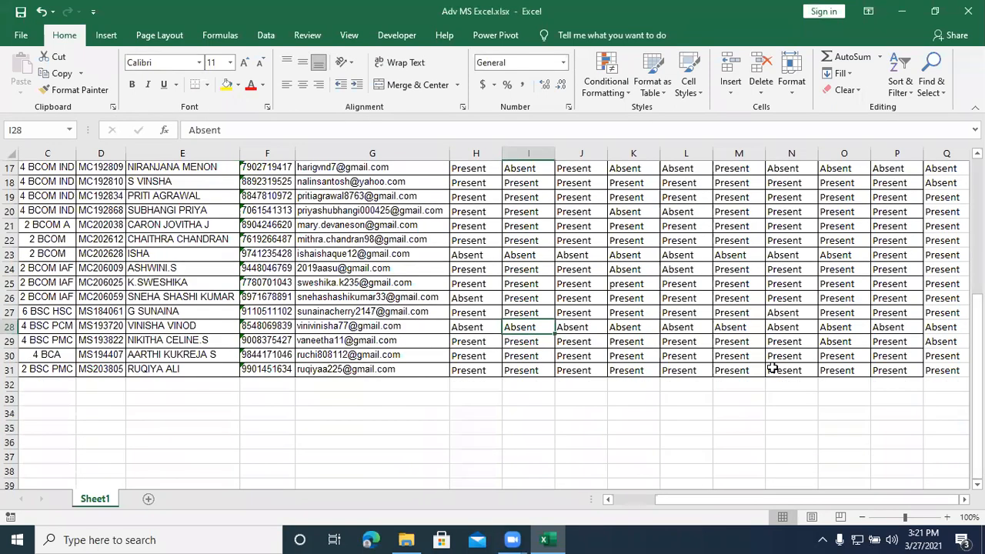
scroll(770, 368, up, 6)
scroll(772, 368, down, 1)
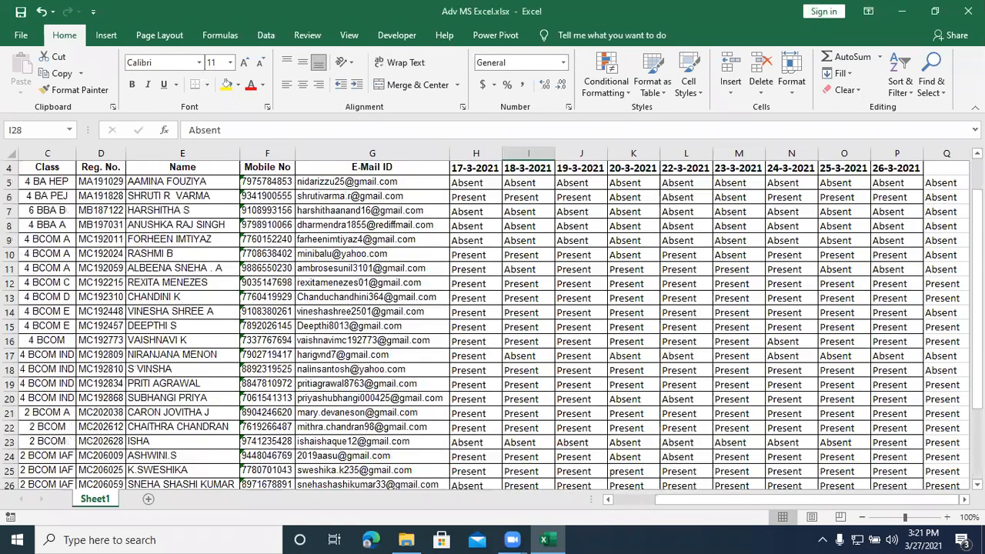
click(940, 167)
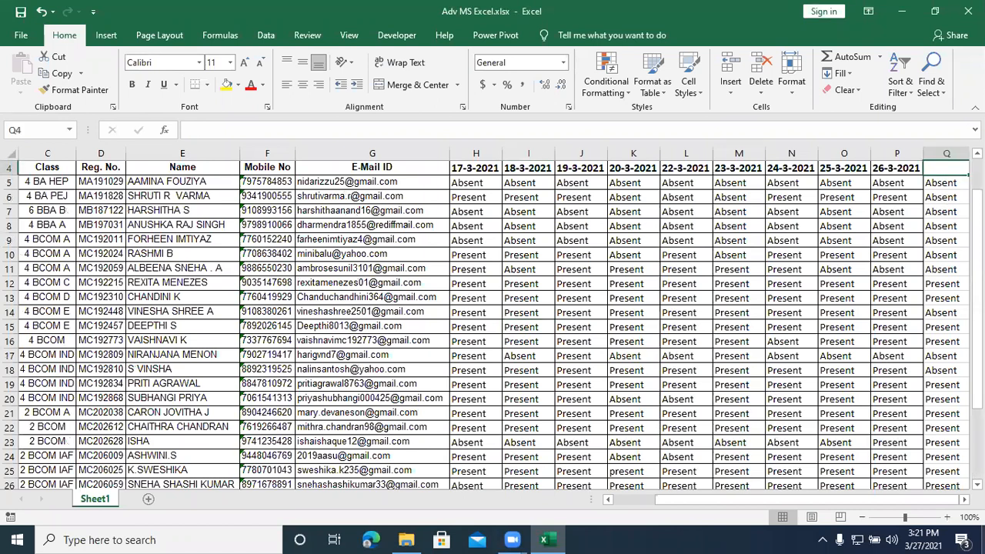
text(27-3-2021)
key(Return)
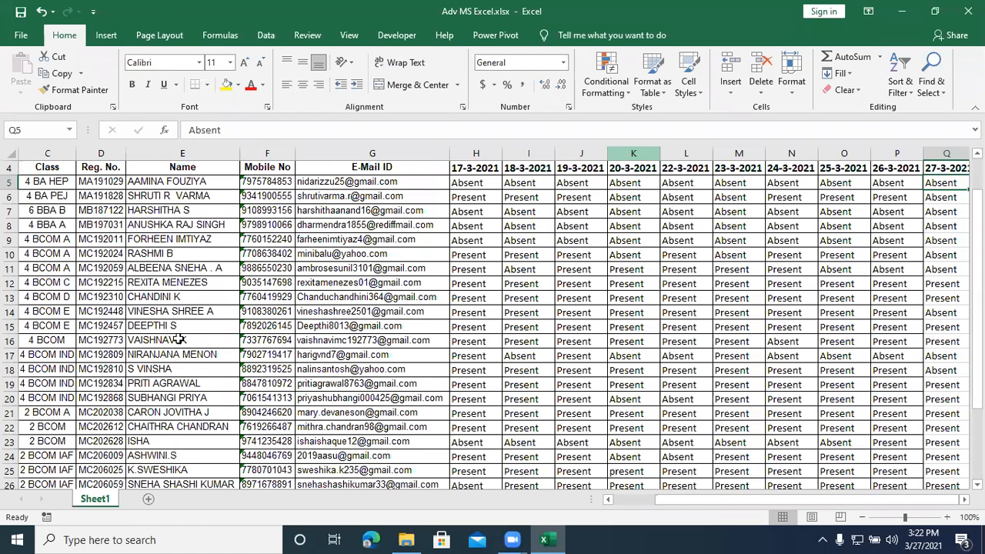
Step: Minimize the attendance workbook and the MCC College Excel Class folder window, and refresh the desktop
scroll(179, 387, down, 2)
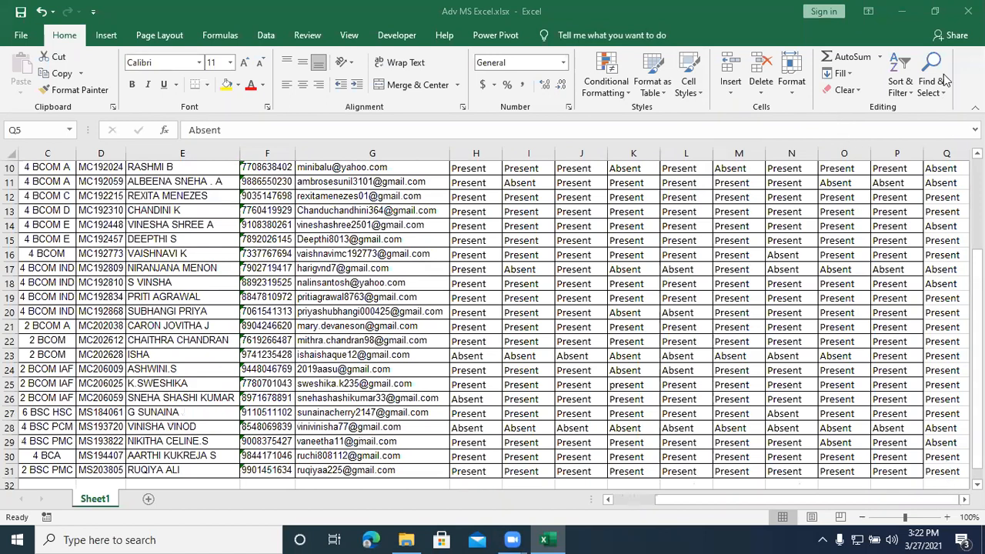
click(911, 13)
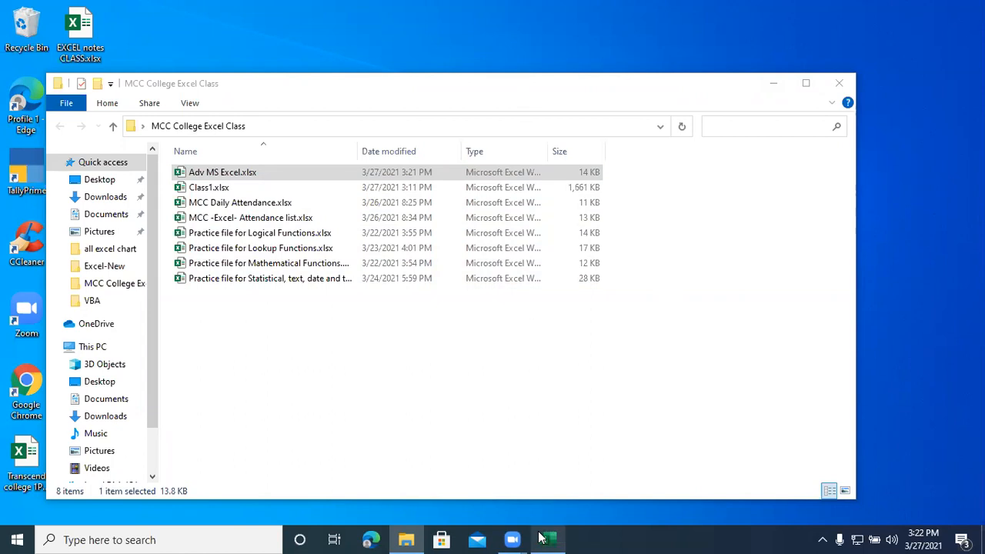
mouse_move(543, 538)
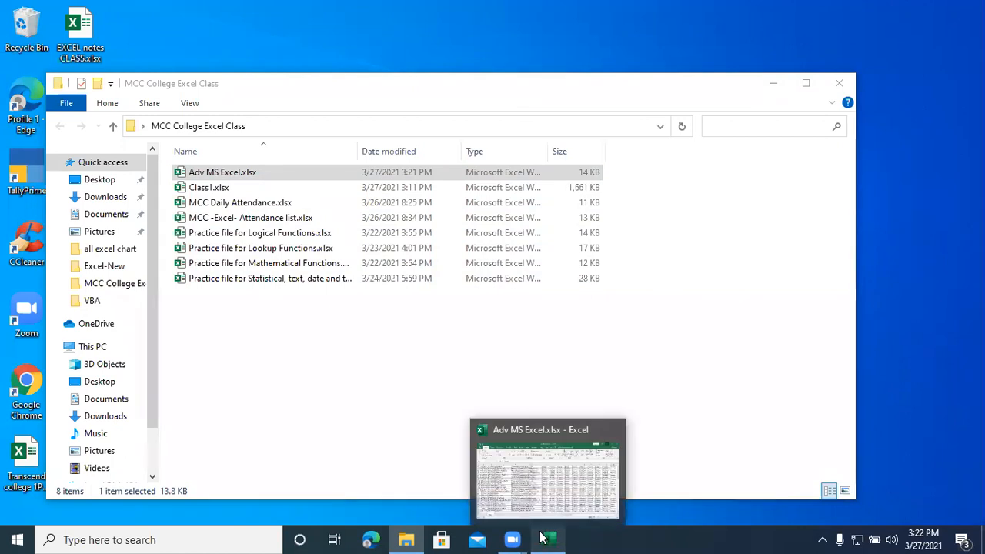
click(345, 372)
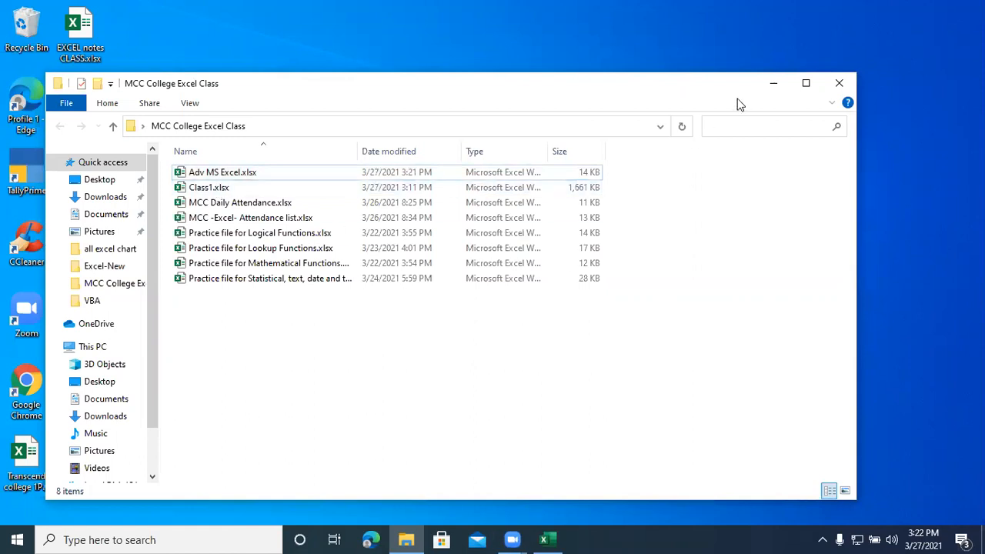
click(773, 85)
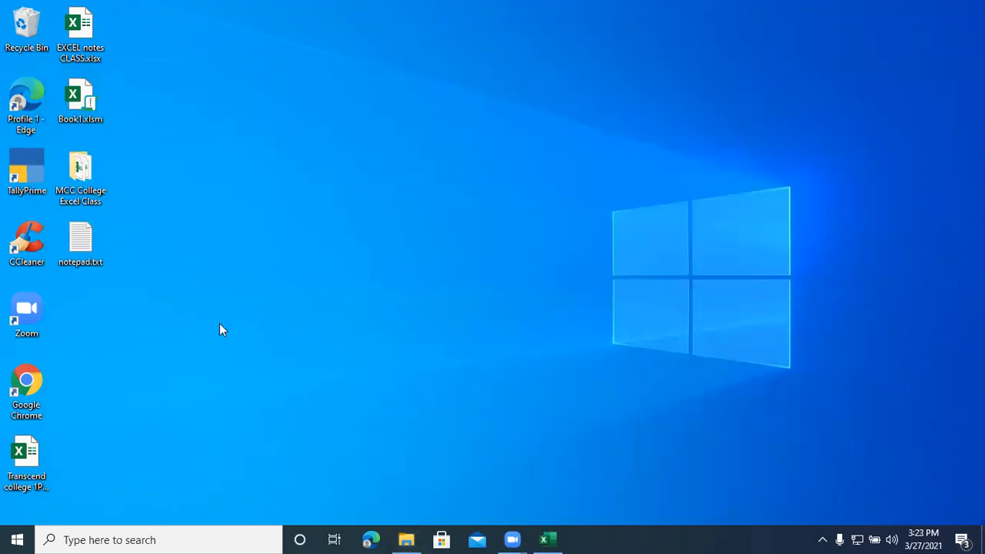
right_click(281, 256)
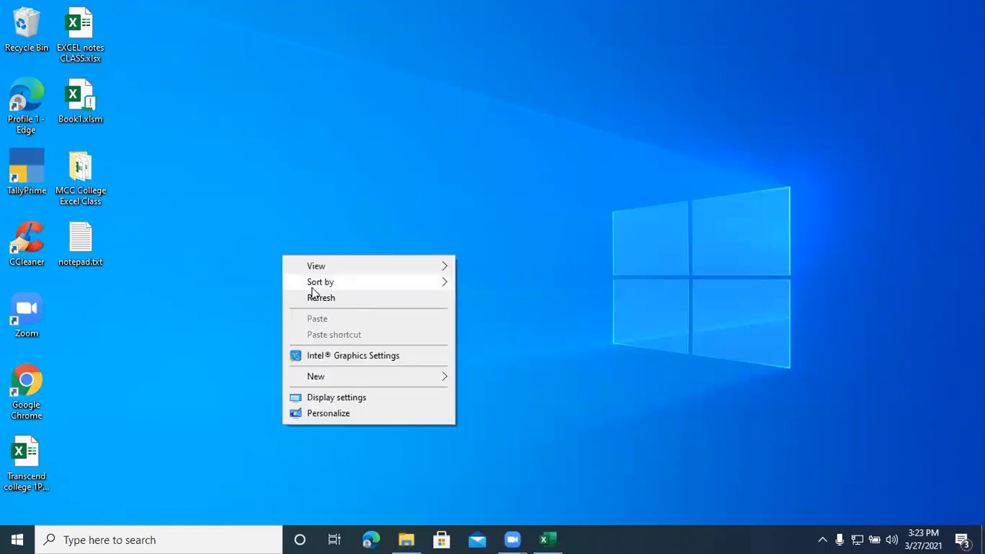
click(312, 295)
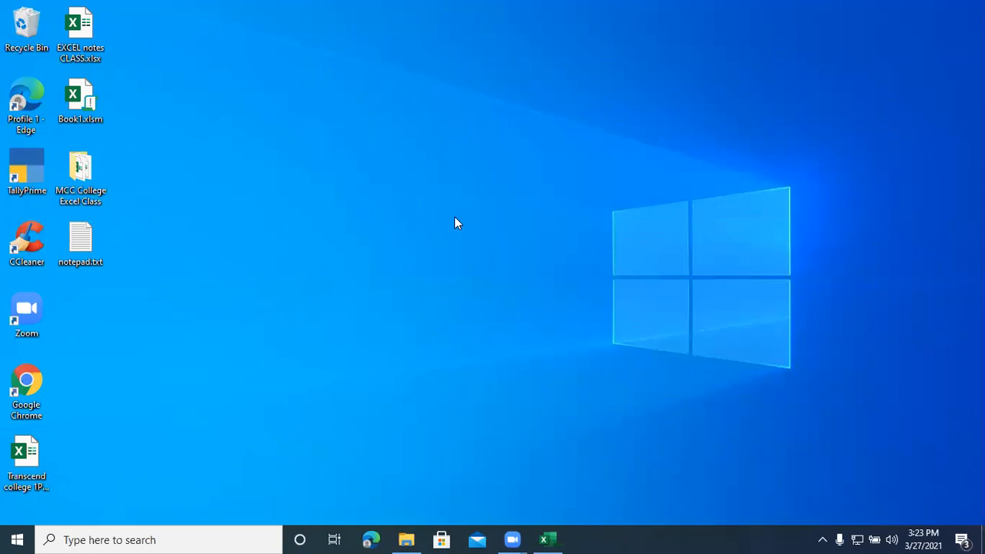
Step: Launch Excel with the run command "excel" and maximize the blank workbook's window
key(super+r)
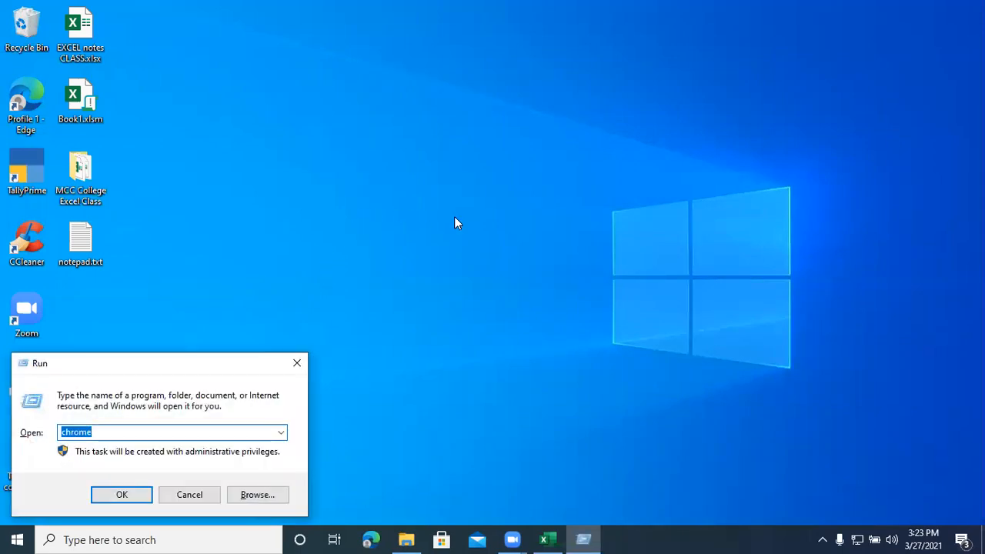
text(excel)
key(Return)
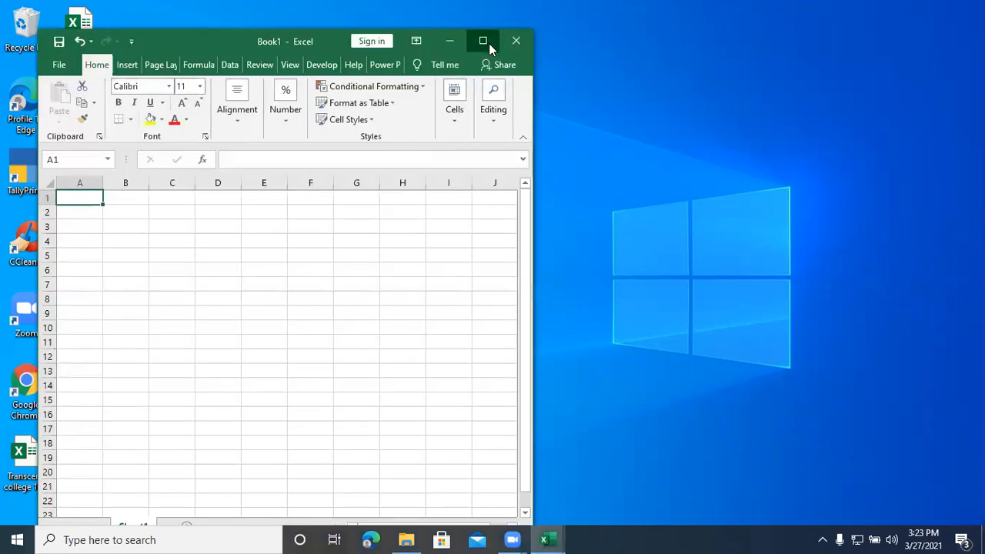
click(489, 43)
click(495, 241)
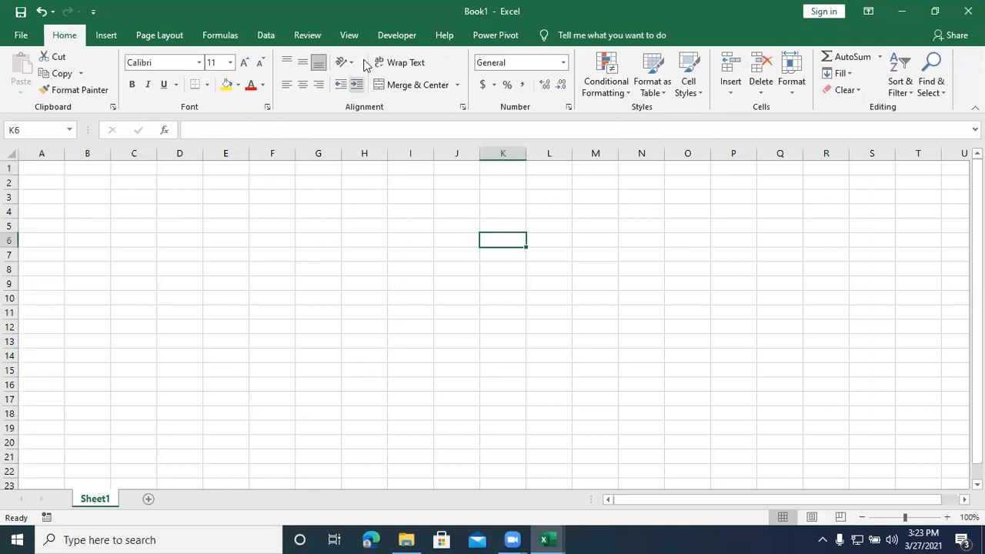
Step: Look through the macro options and bring up the developer commands in the blank workbook
click(355, 37)
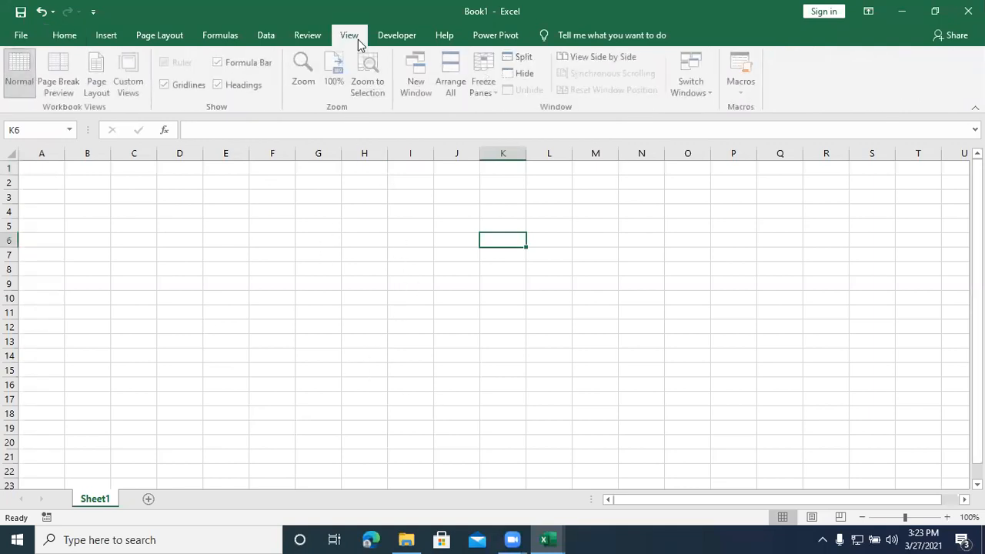
click(743, 91)
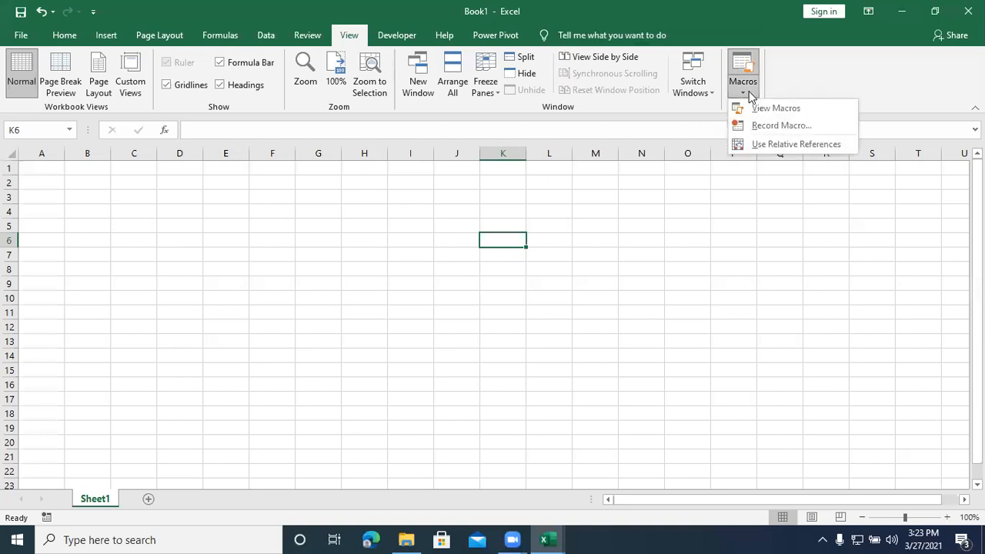
click(605, 58)
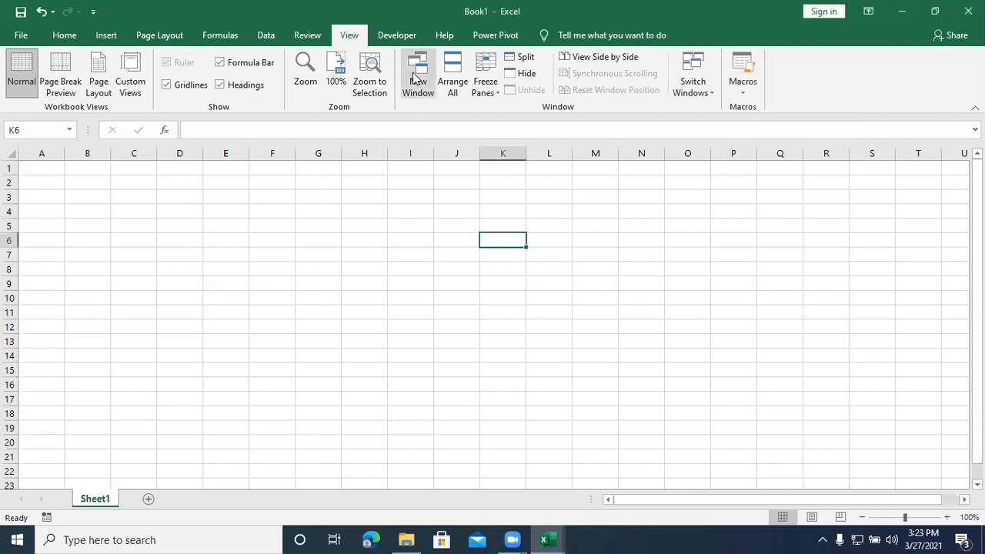
click(390, 35)
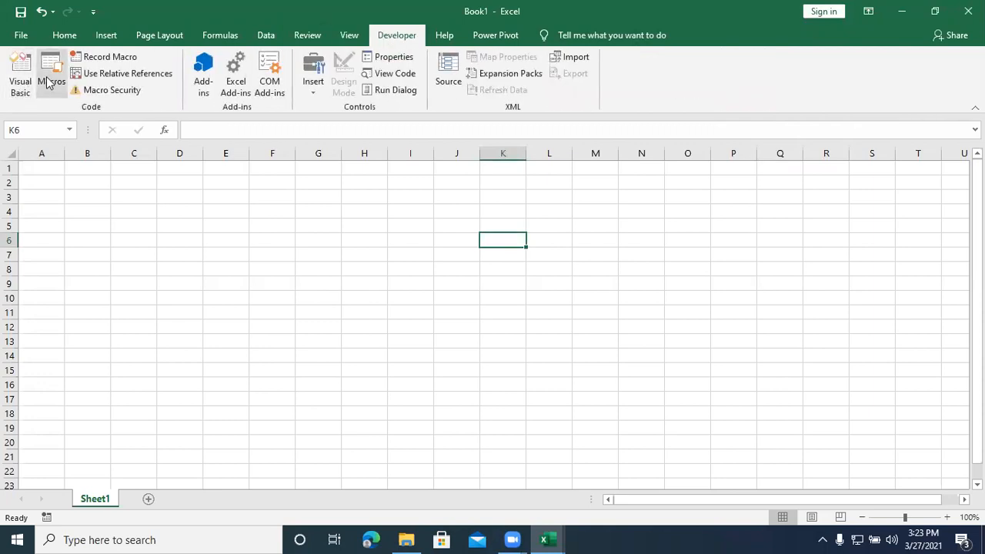
Step: Look over the workbook's macro list and the Visual Basic editor, closing each one
click(47, 82)
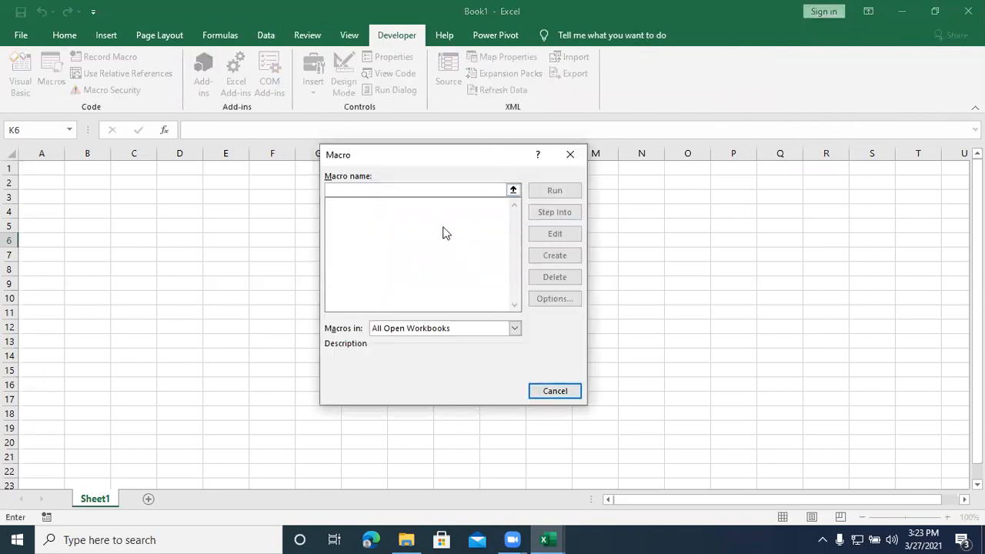
click(568, 157)
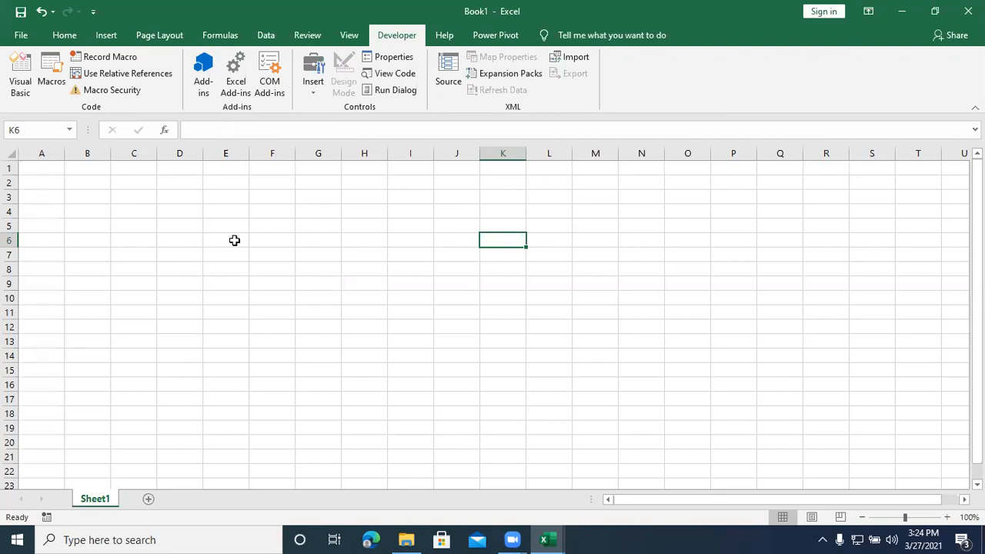
click(239, 284)
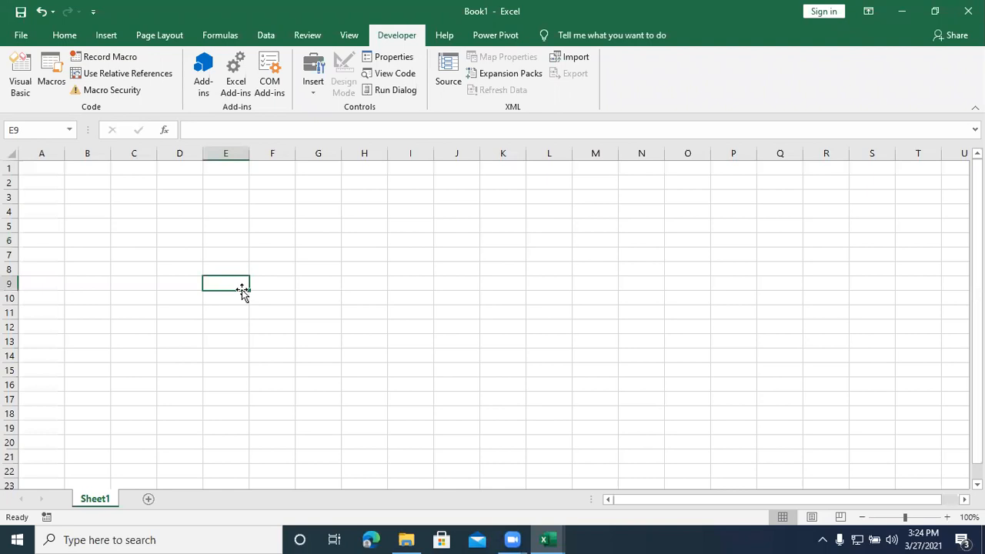
key(alt+F11)
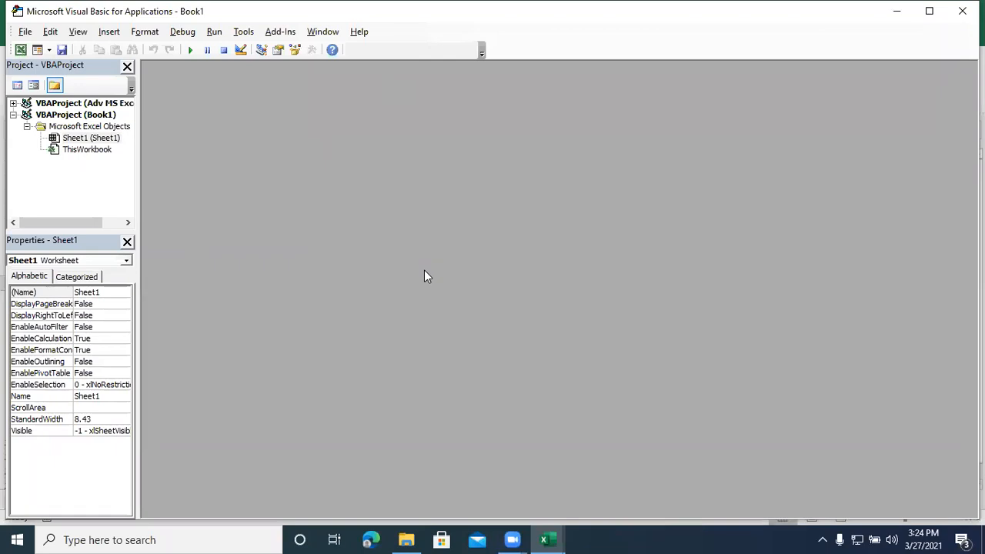
click(544, 539)
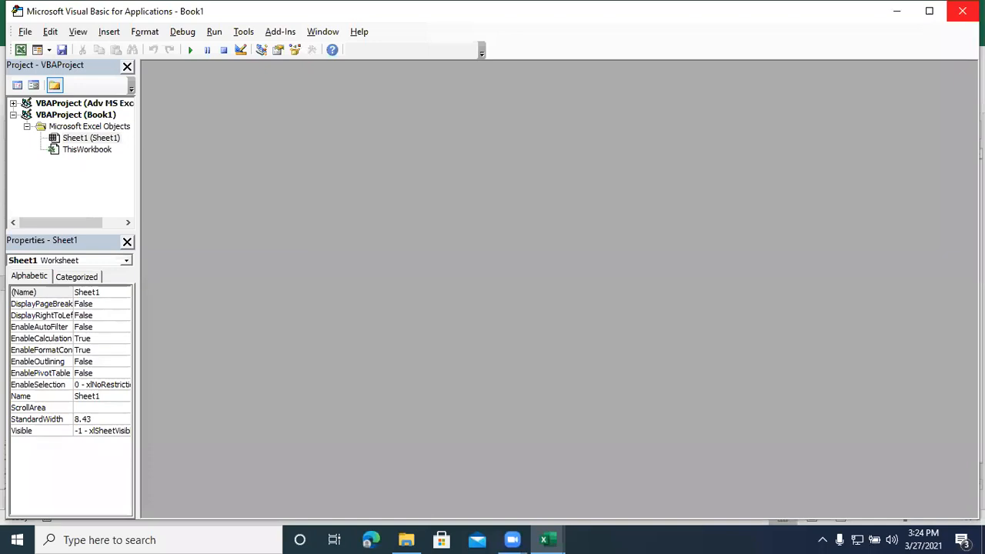
click(962, 11)
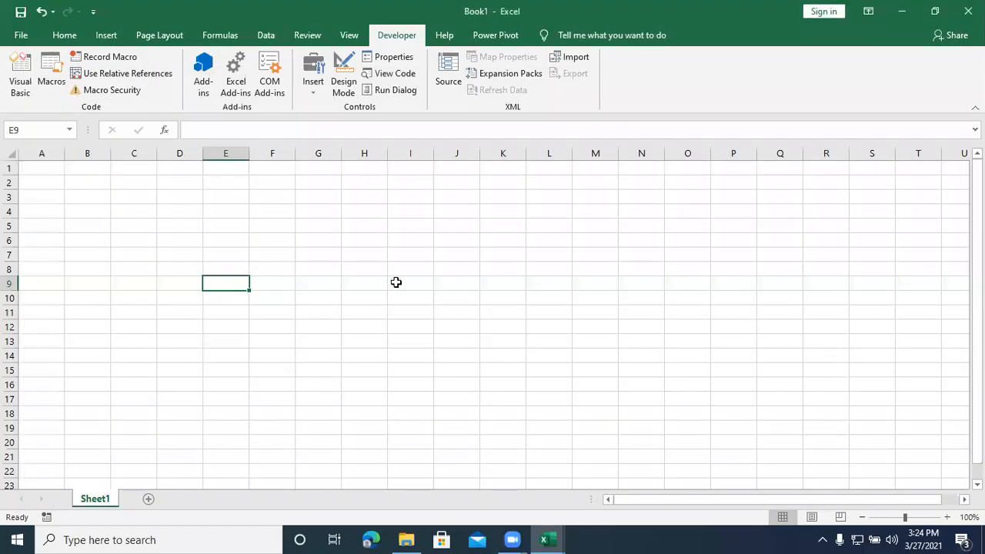
Step: Create an empty macro named demo1 from cell A1, return to the worksheet and check the macro list
click(36, 167)
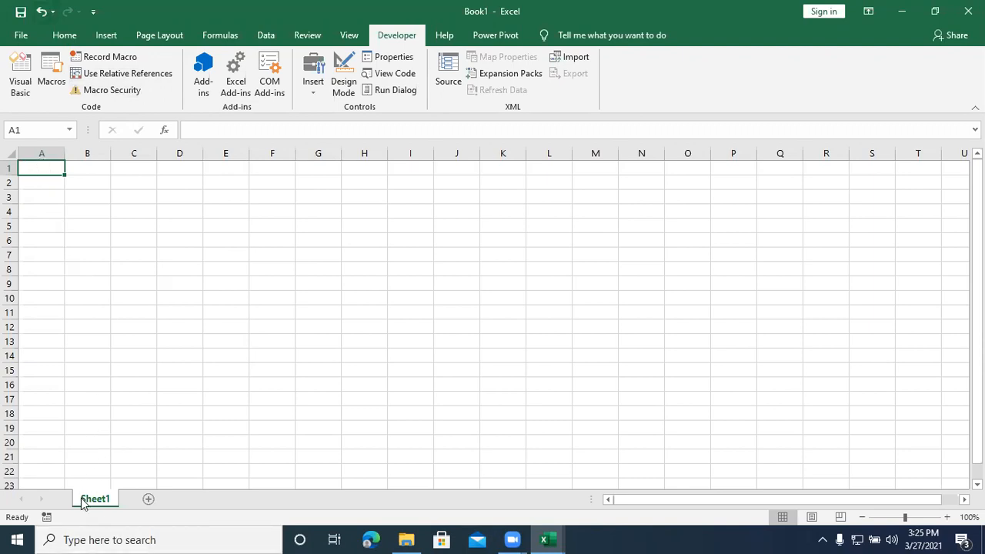
click(51, 84)
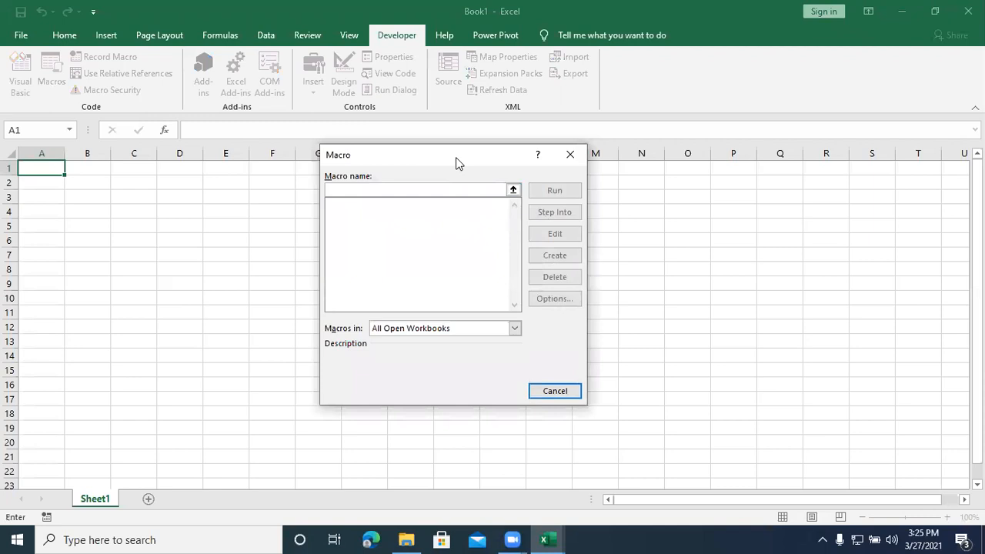
drag(451, 161, 648, 148)
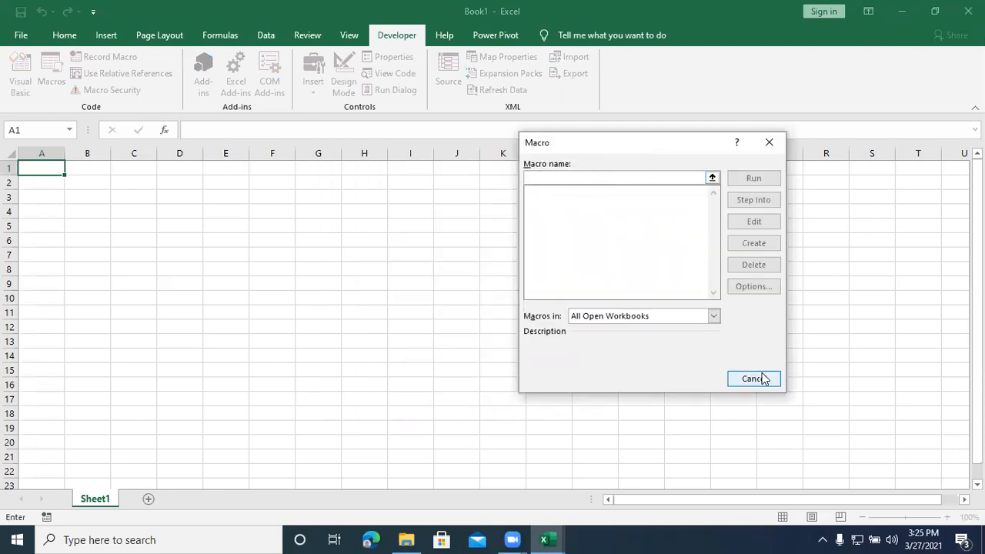
text(demo1)
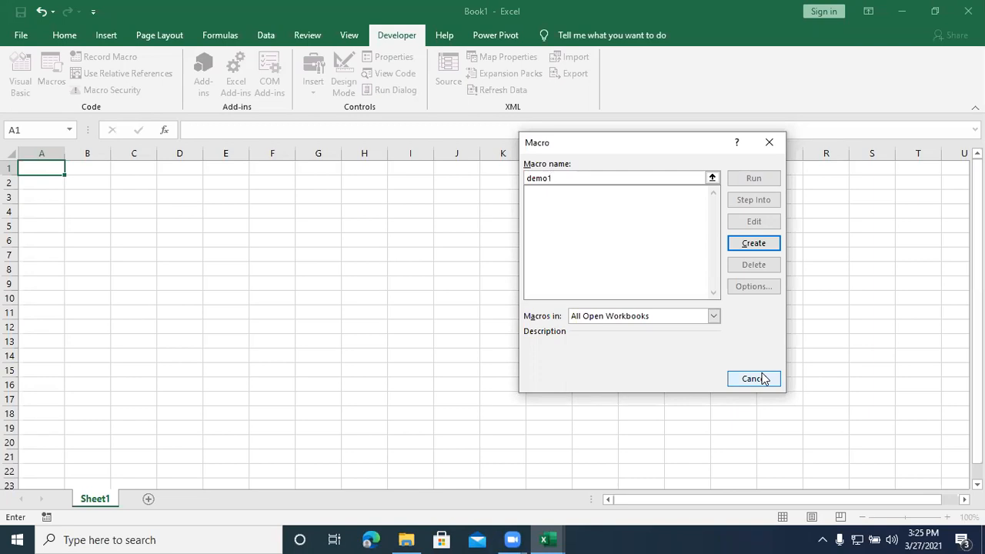
click(753, 244)
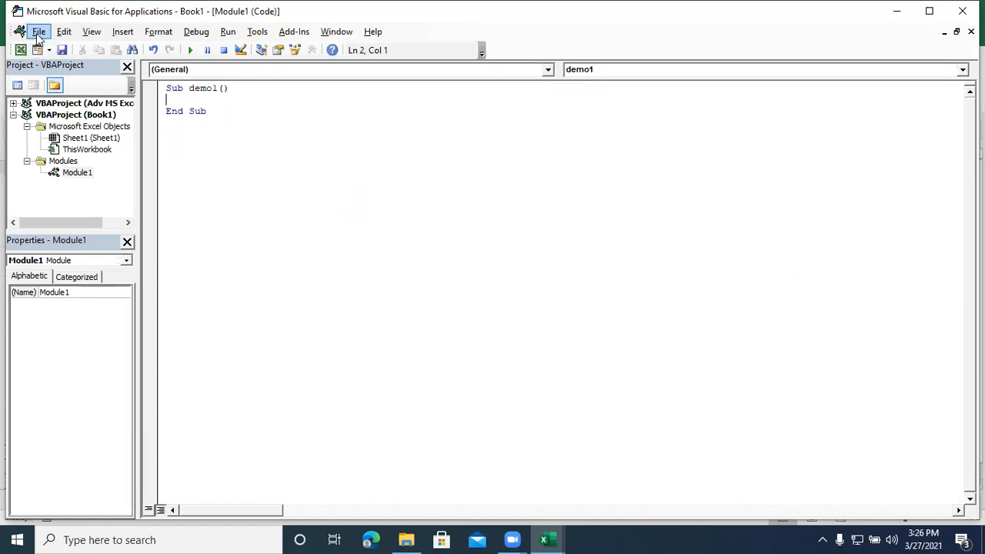
key(alt+F11)
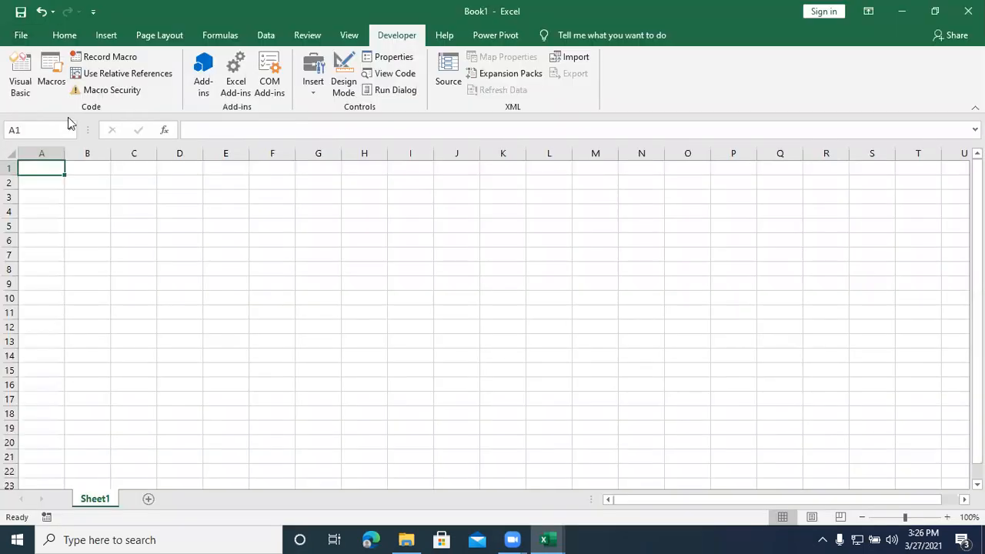
click(52, 82)
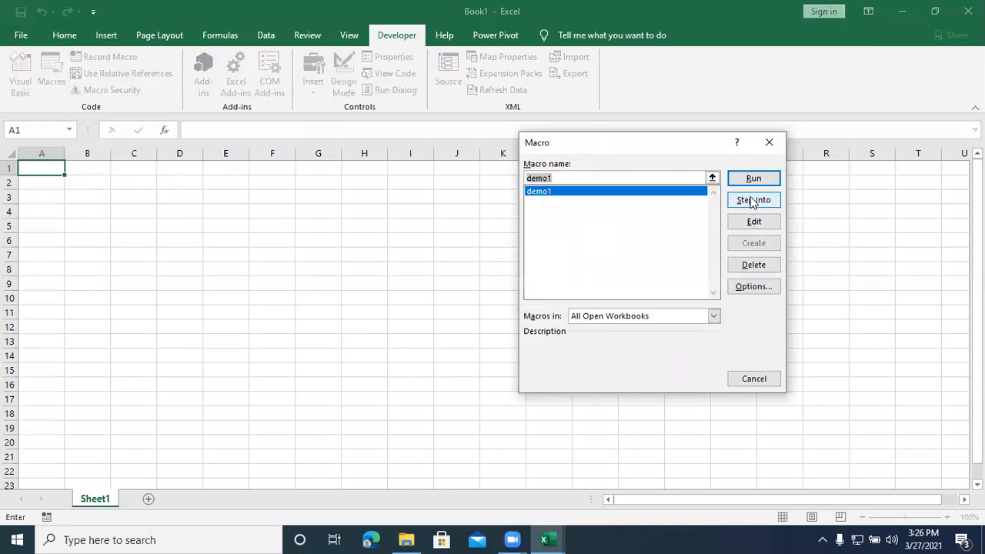
click(770, 143)
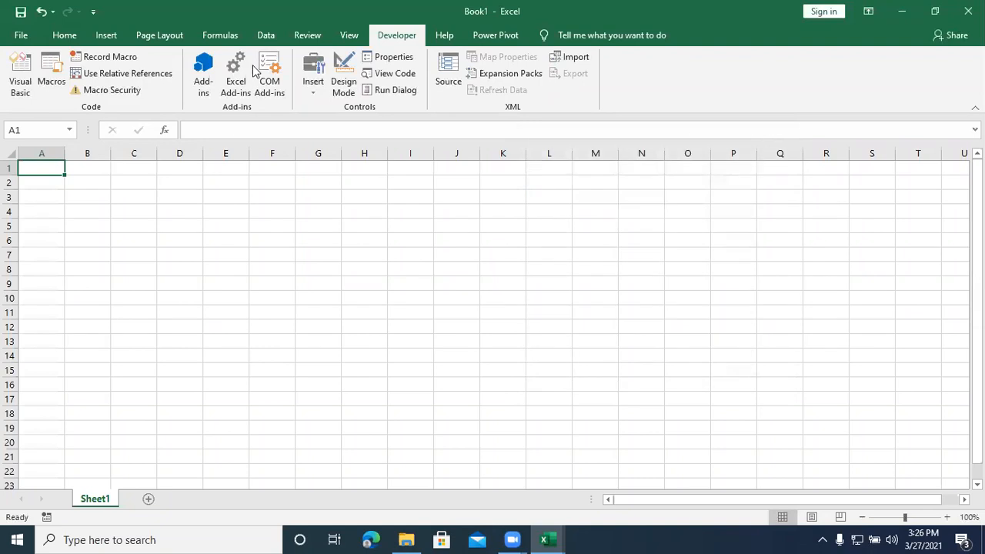
Step: Start recording a macro named demo, stored in This Workbook
click(102, 55)
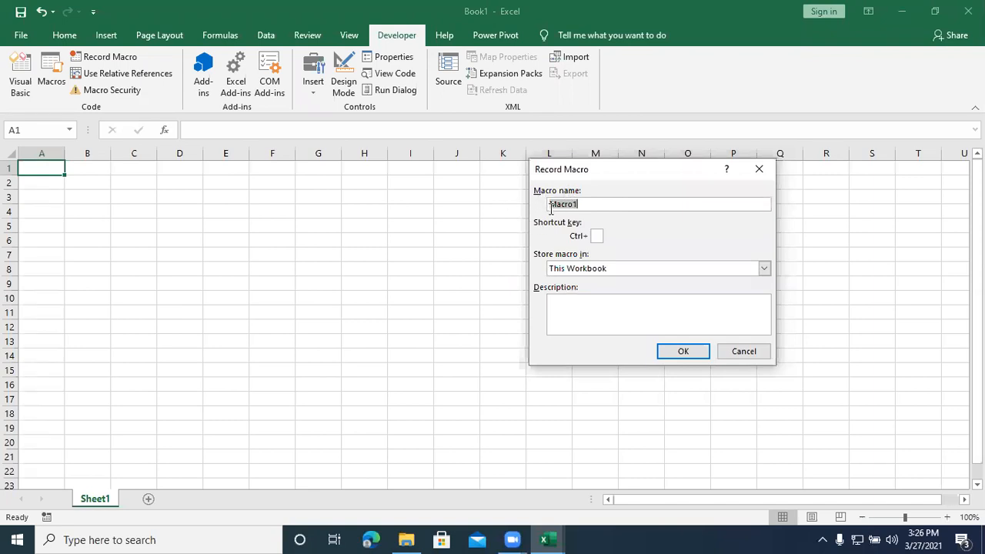
click(585, 204)
drag(585, 203, 545, 208)
text(demo)
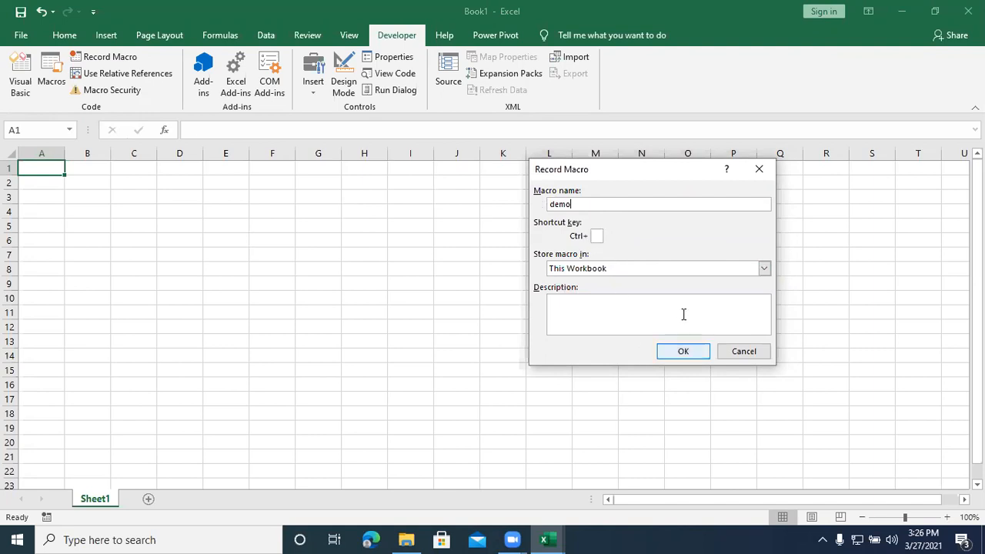
click(684, 353)
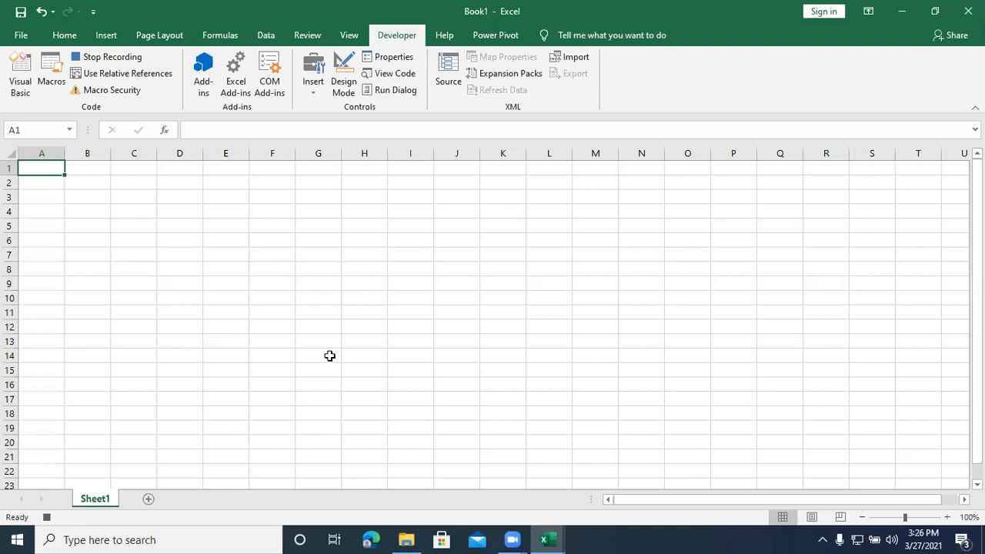
Step: Enter the column headers Name in A1 and Price in B1
text(Name)
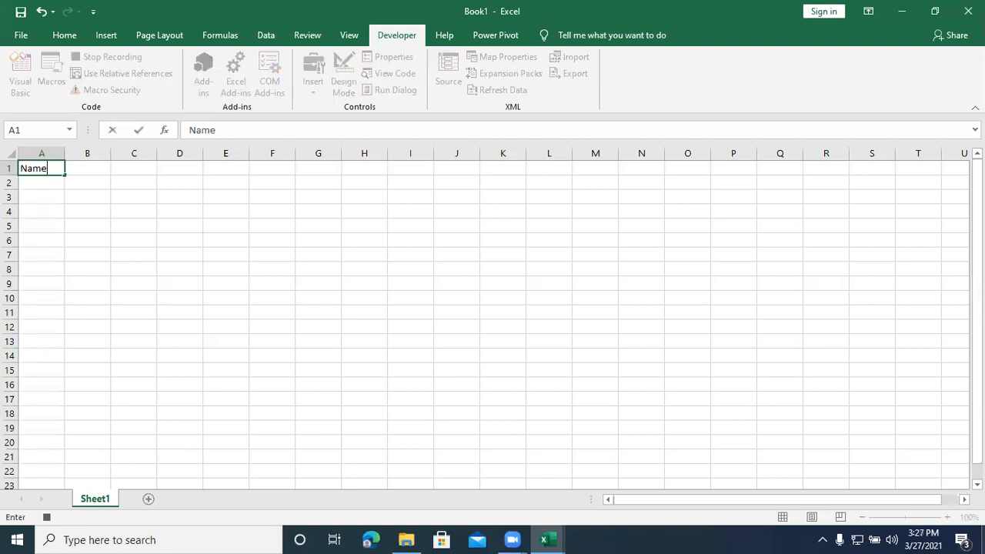
key(Tab)
text(Price)
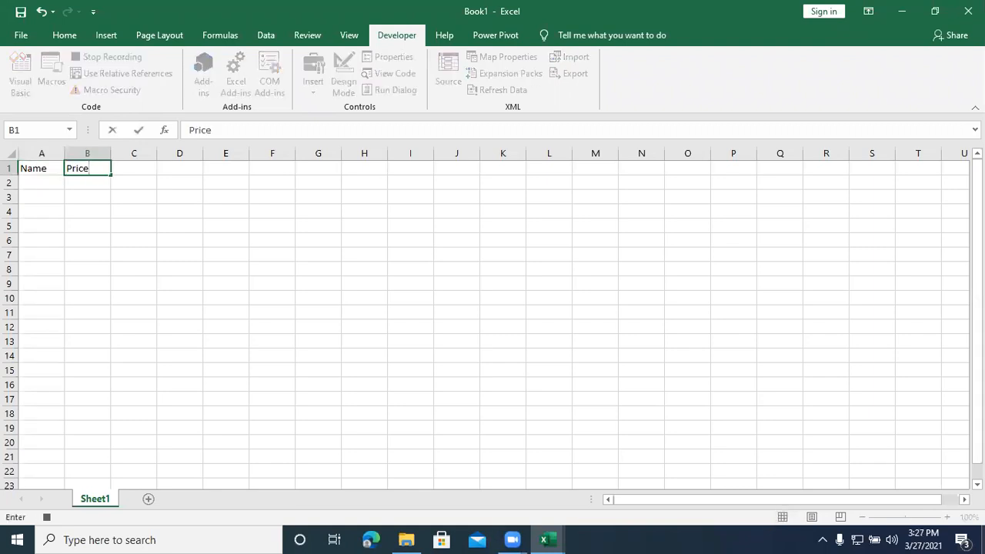
key(Return)
Step: Fill row 2 with Product1 and the price 89
text(P)
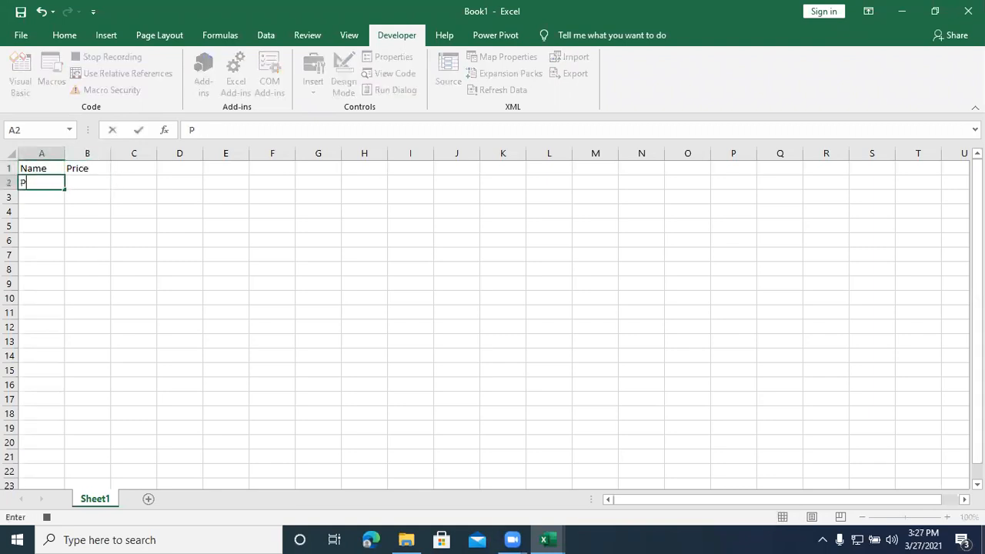
text(roduct1)
key(ctrl+Return)
key(Tab)
text(89)
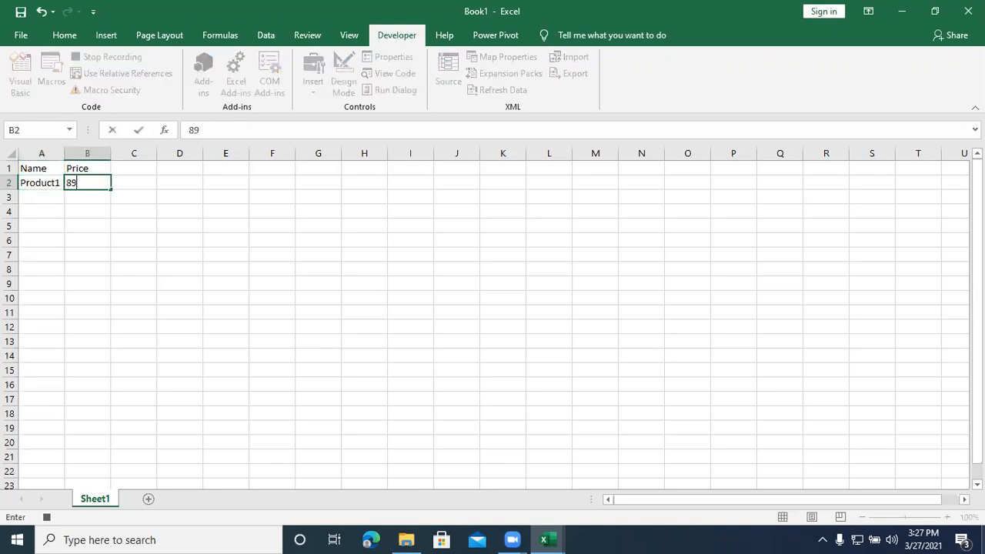
key(Return)
Step: Fill row 3 with Product2 and the price 78
text(Product)
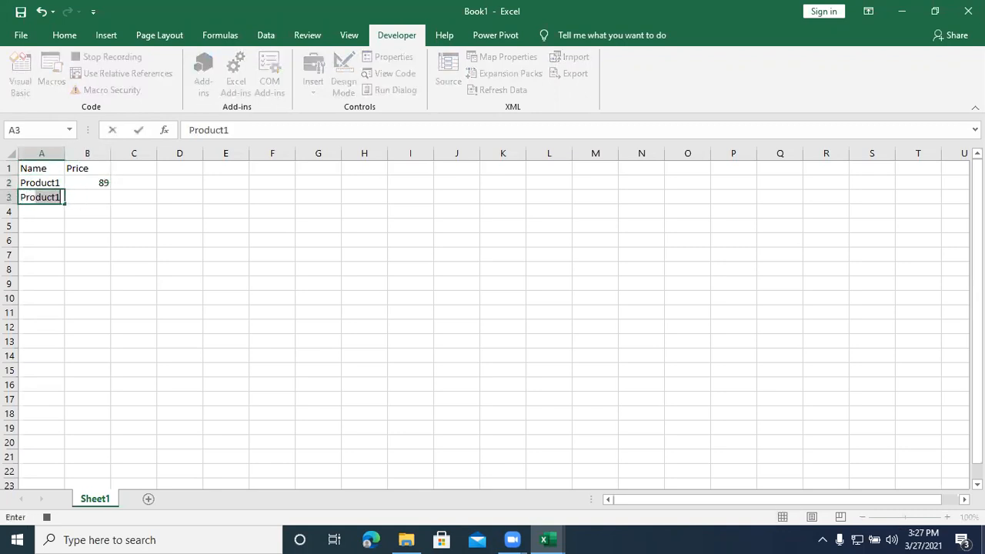
text(2)
key(Tab)
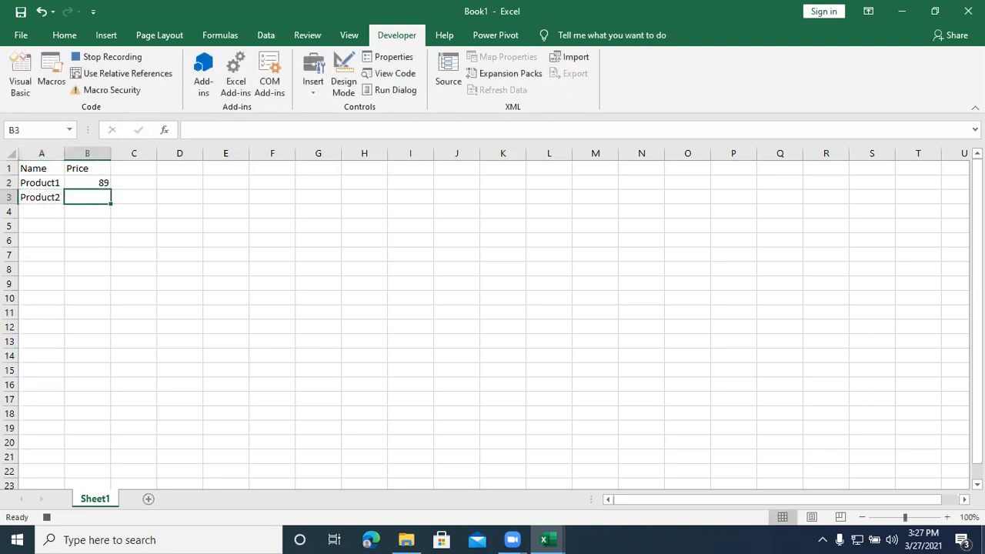
text(89)
key(BackSpace)
key(BackSpace)
text(78)
key(Return)
Step: Fill row 4 with Product3 in A4 and the price 784 in B4
text(Produc)
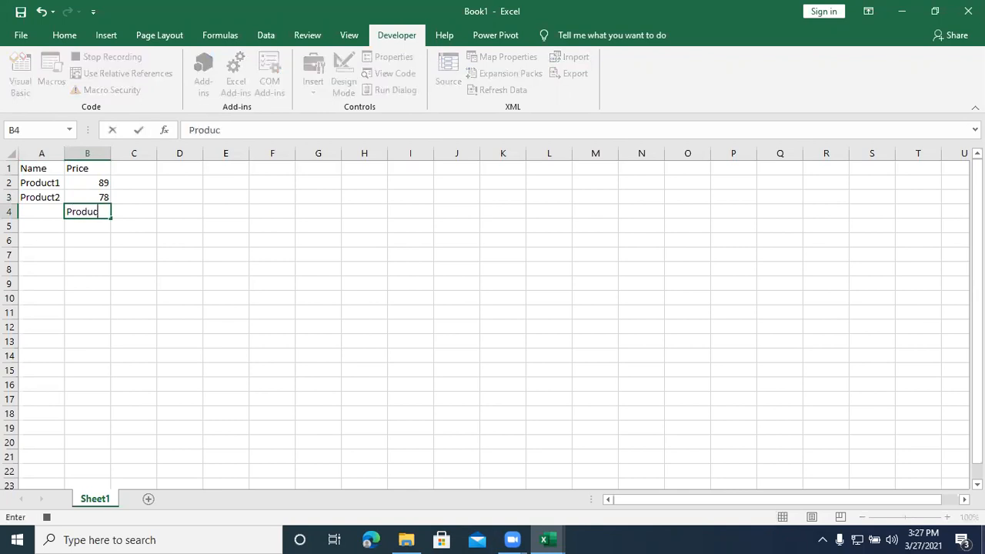
key(BackSpace)
key(BackSpace)
key(BackSpace)
key(BackSpace)
key(BackSpace)
key(BackSpace)
key(Left)
text(Prod)
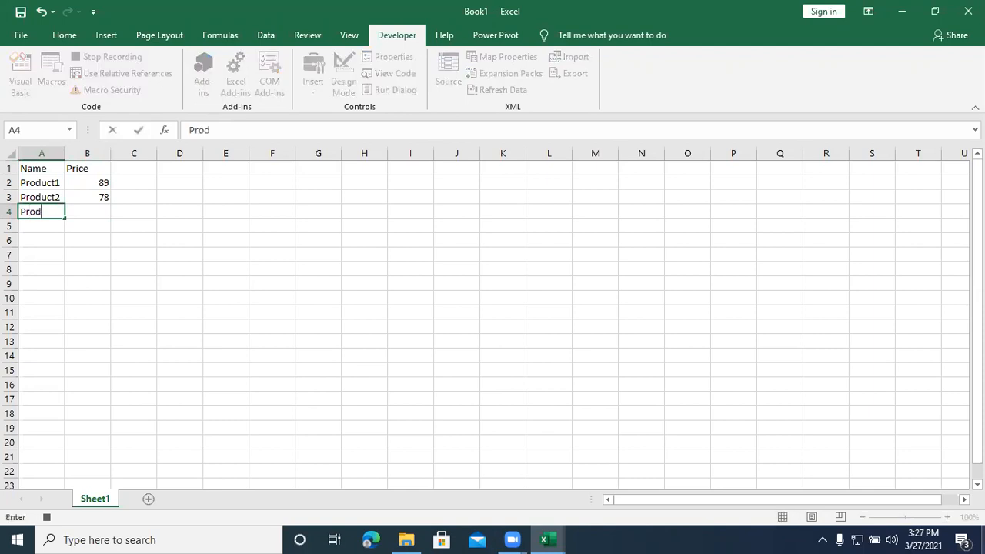
text(uct3)
key(Tab)
text(789)
key(BackSpace)
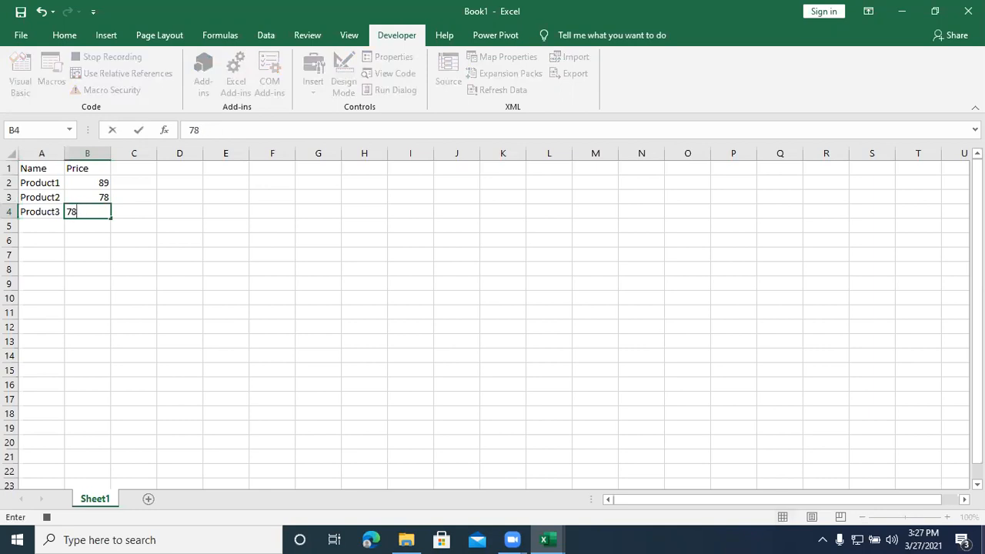
text(4)
key(Return)
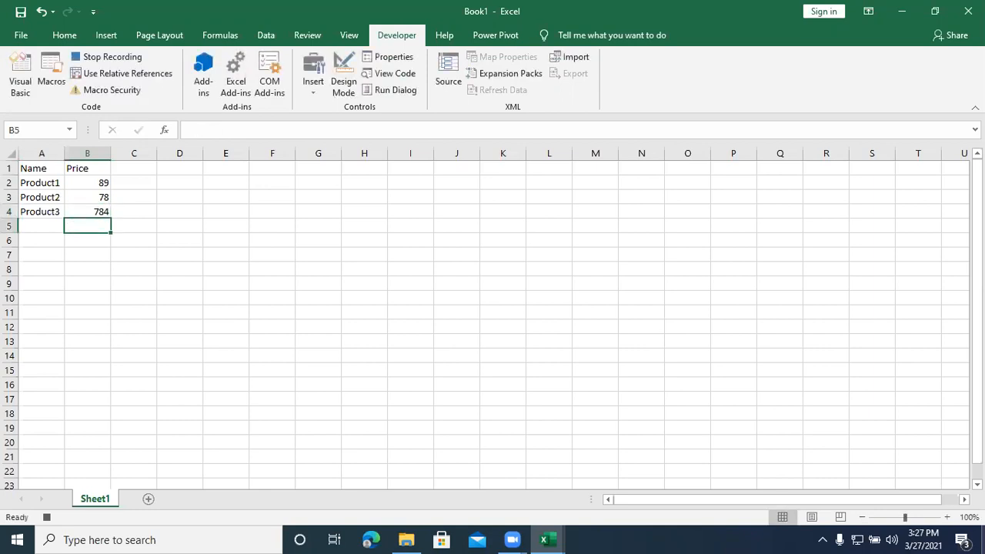
Step: Label cell A5 Total and sum the prices in B5 with =SUM(B2:B4)
key(Left)
text(Total)
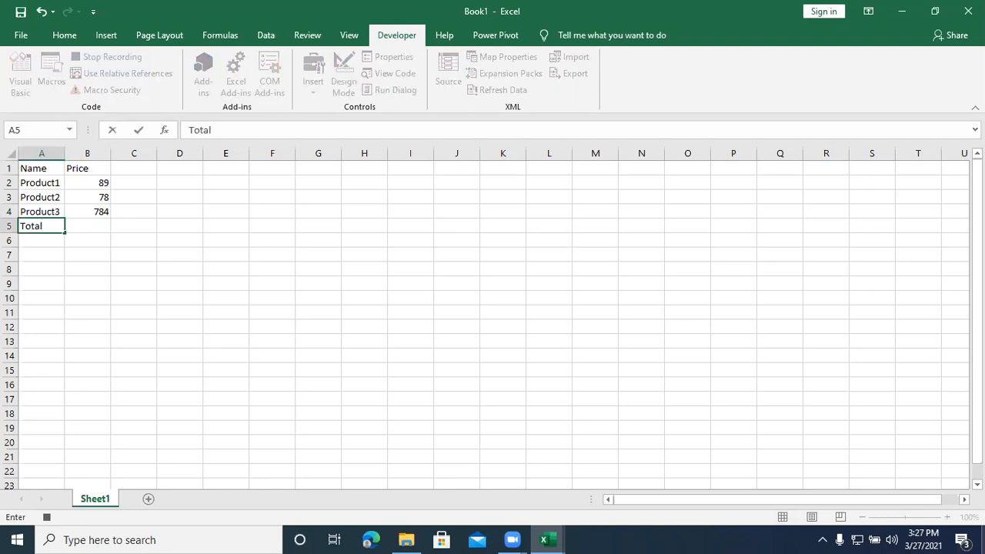
key(Tab)
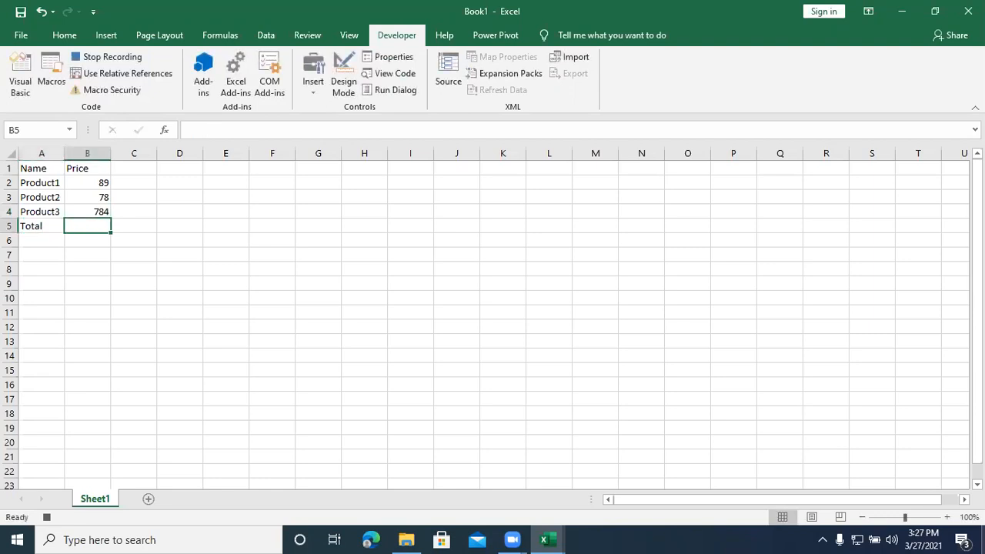
key(alt+equal)
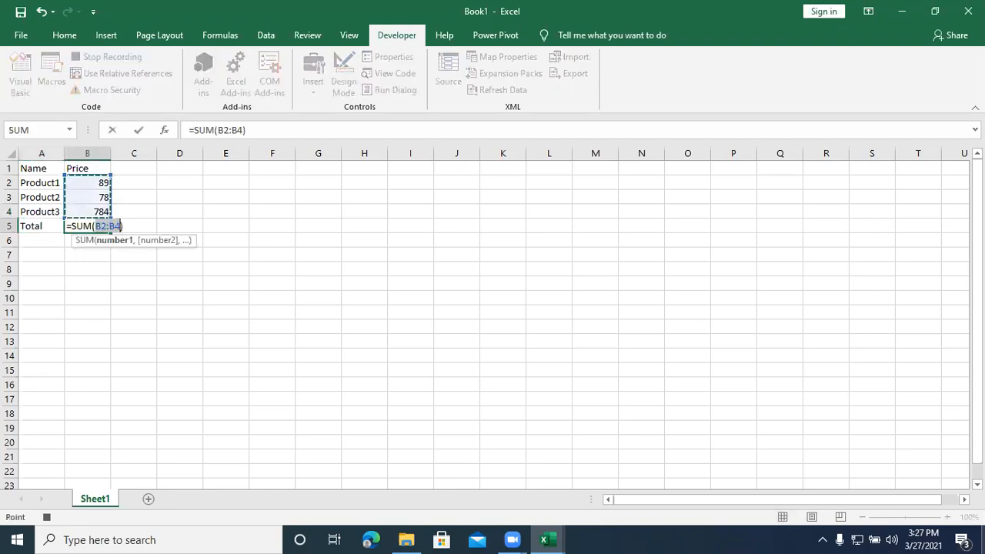
key(Return)
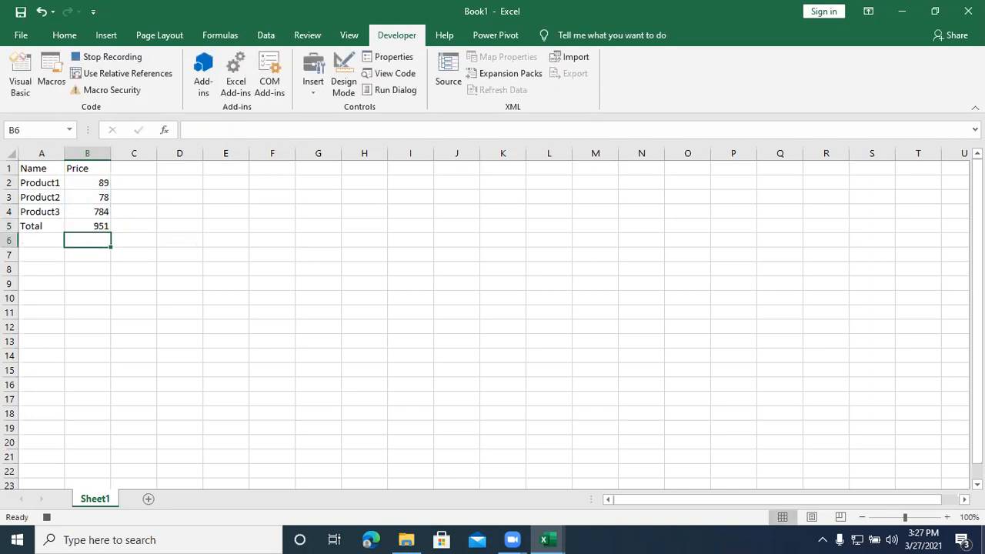
Step: Stop recording the macro and add a new blank worksheet to the workbook
click(126, 73)
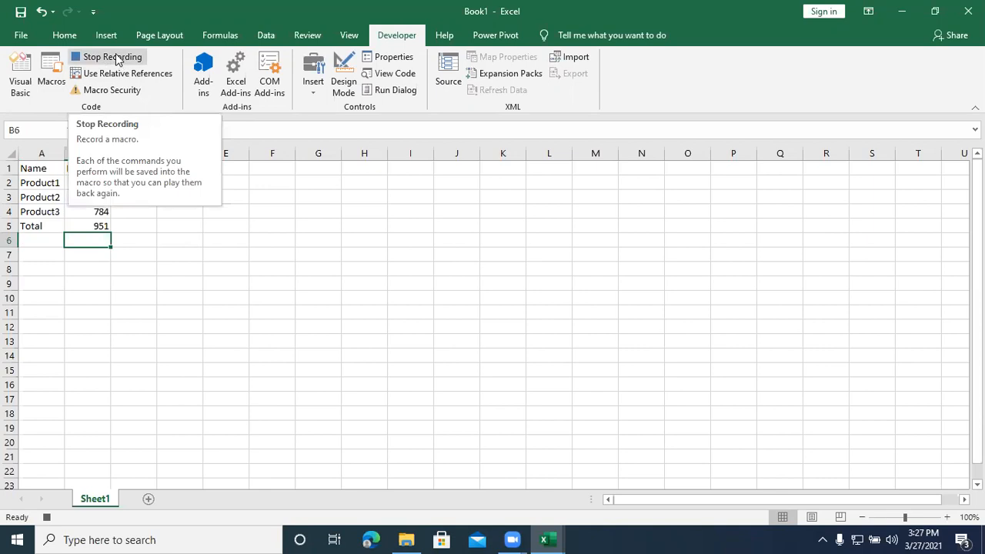
click(116, 60)
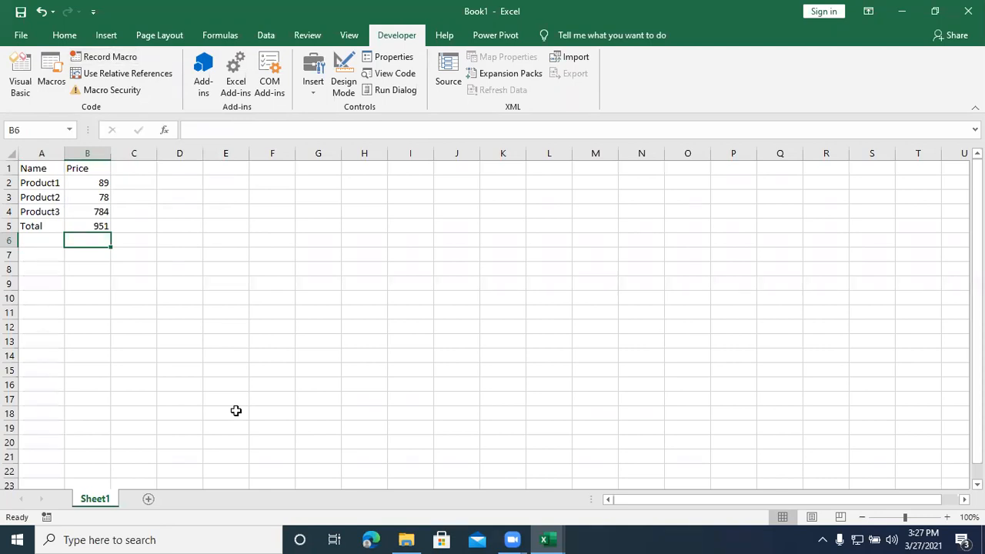
click(236, 383)
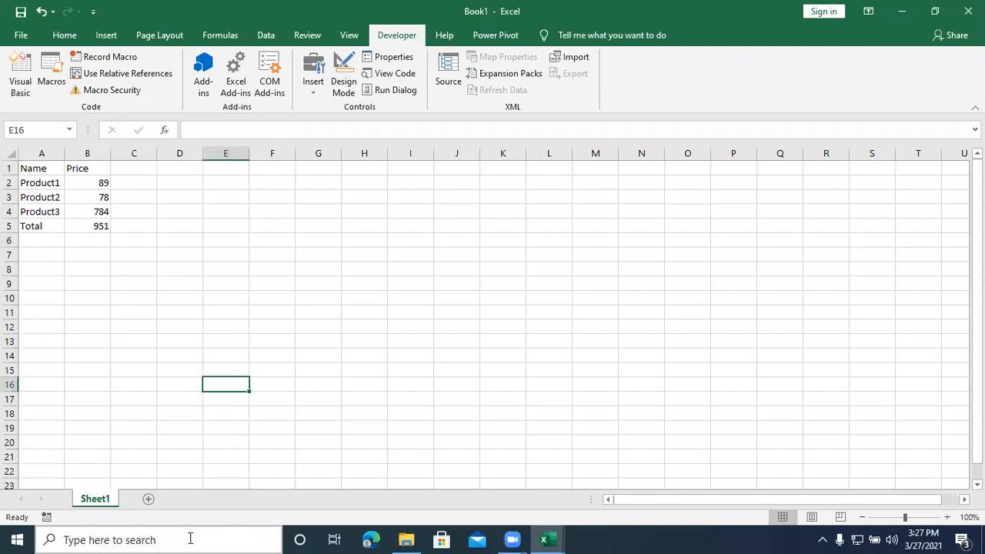
click(149, 500)
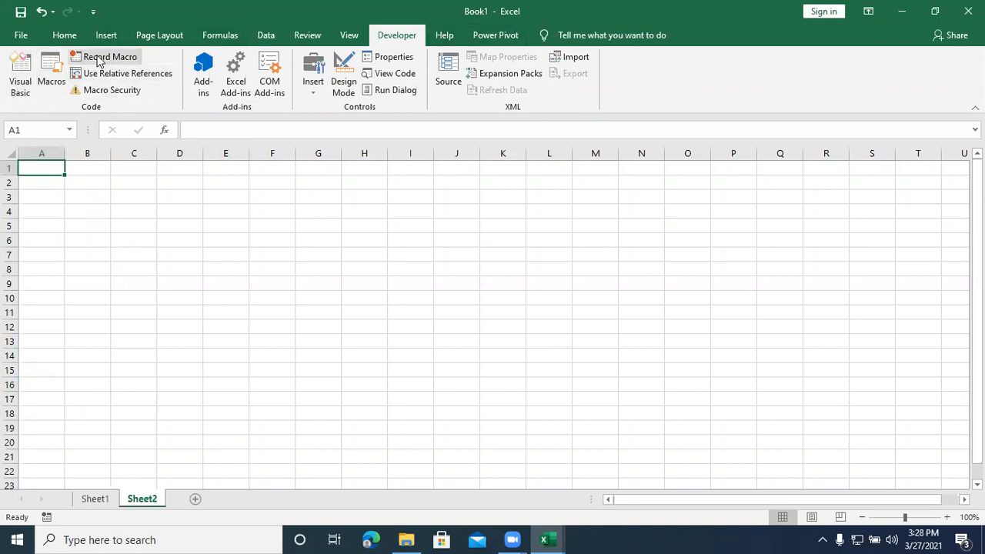
Step: Run the recorded macro demo on the blank Sheet2
click(350, 35)
click(752, 97)
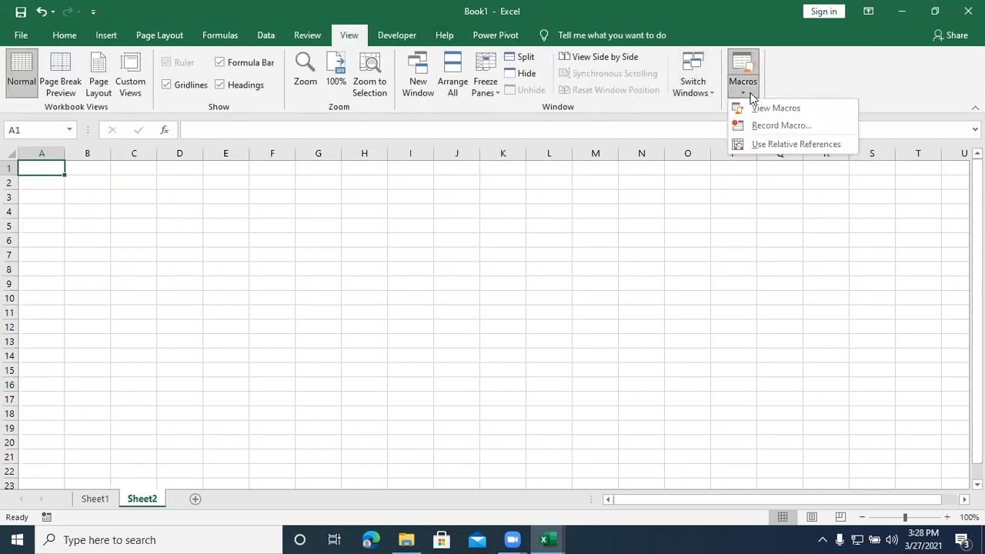
click(763, 110)
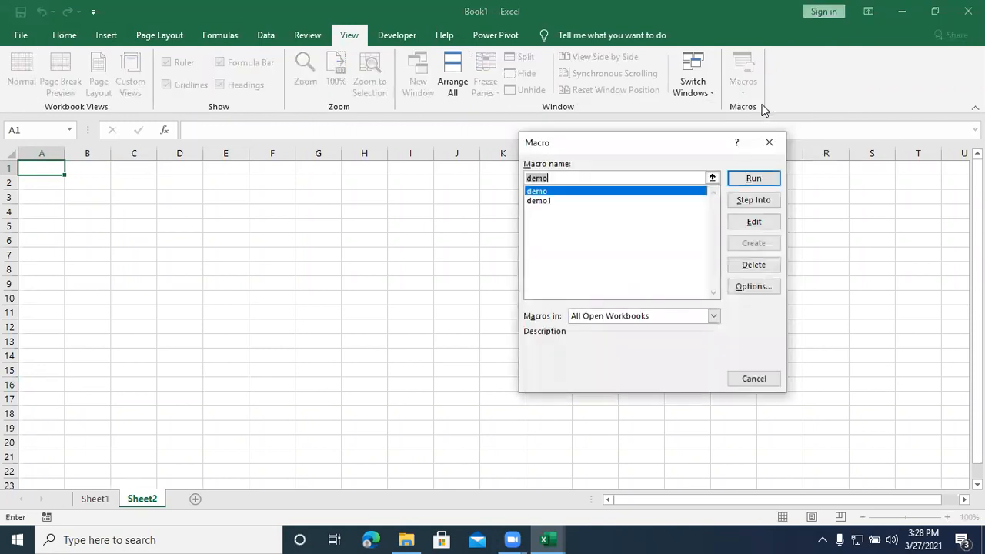
click(570, 193)
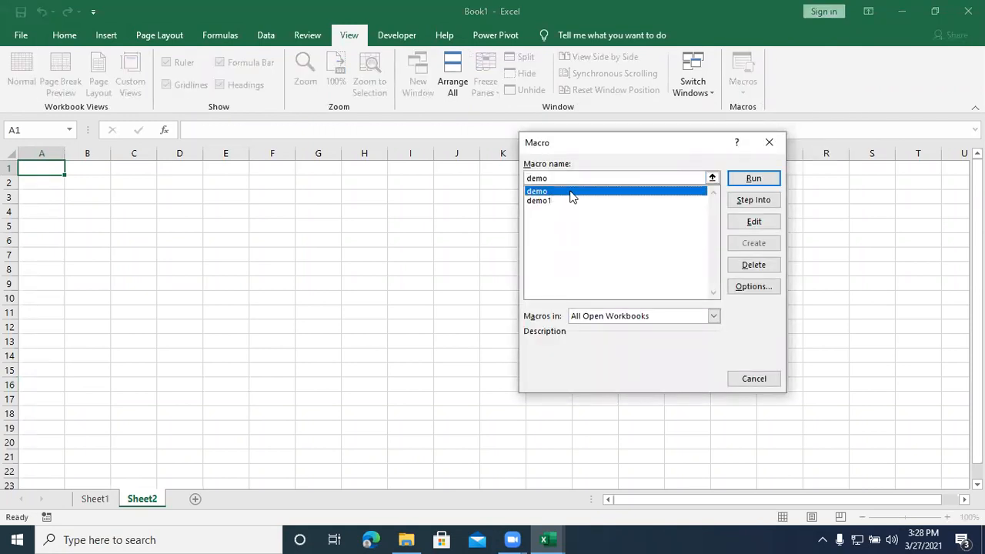
click(753, 179)
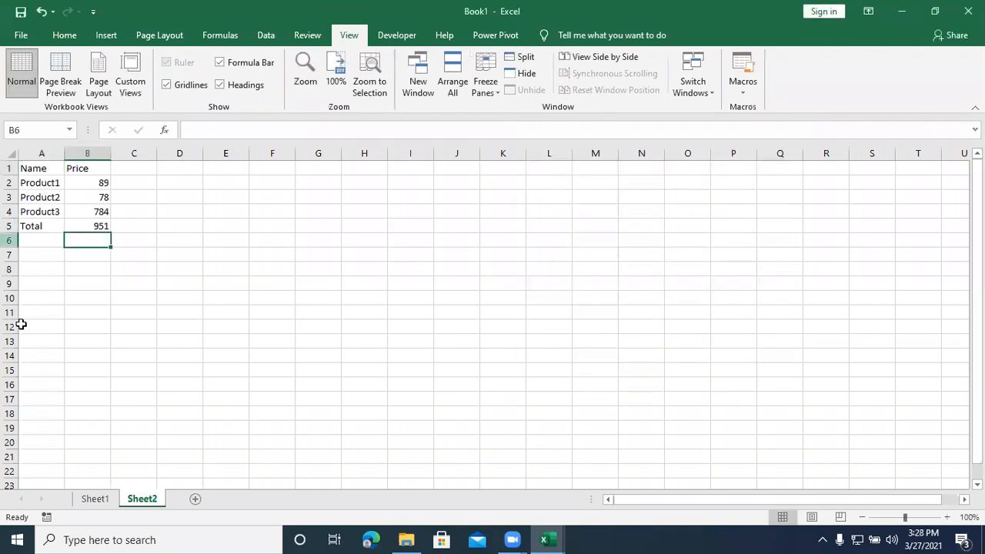
Step: Compare Sheet1 with Sheet2 and add two more blank worksheets, returning to the first of them
click(95, 499)
click(148, 499)
click(103, 498)
click(134, 497)
click(194, 499)
click(243, 498)
click(187, 497)
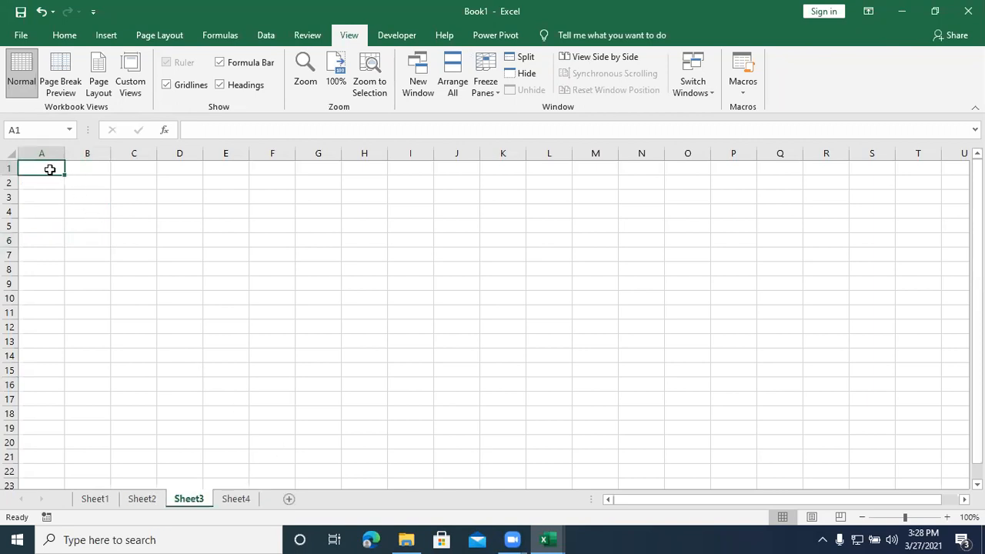
Step: Assign the shortcut Ctrl+Shift+A to the demo macro in its macro options
click(742, 91)
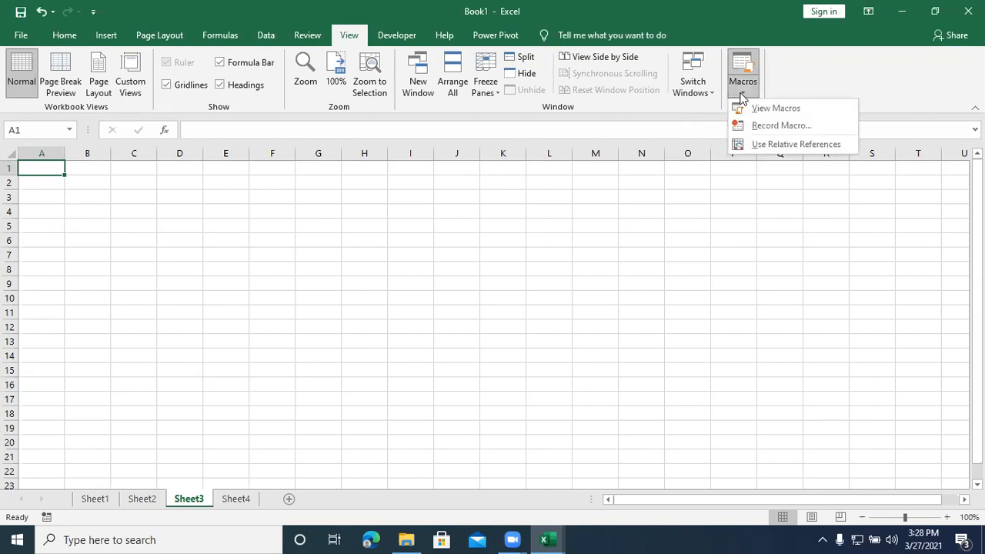
click(104, 303)
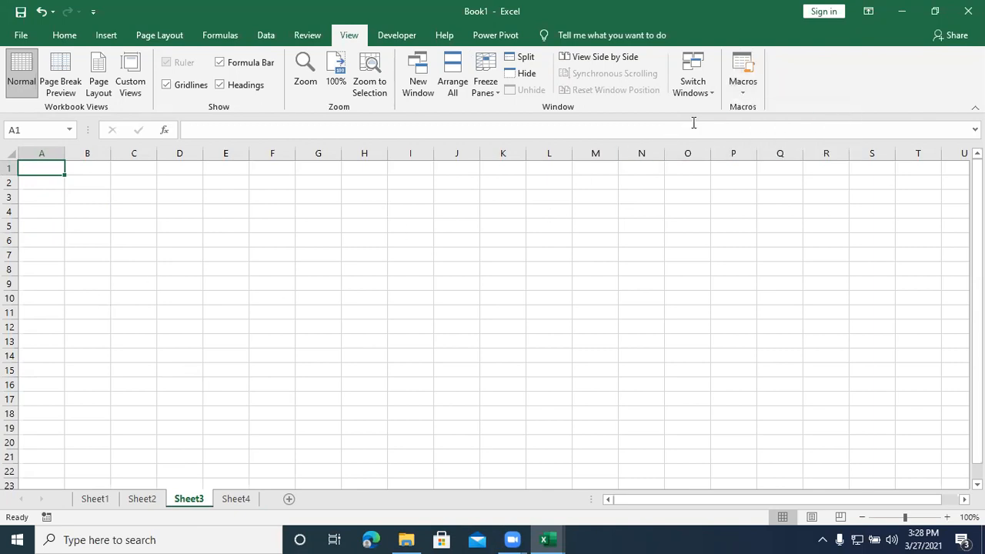
click(742, 94)
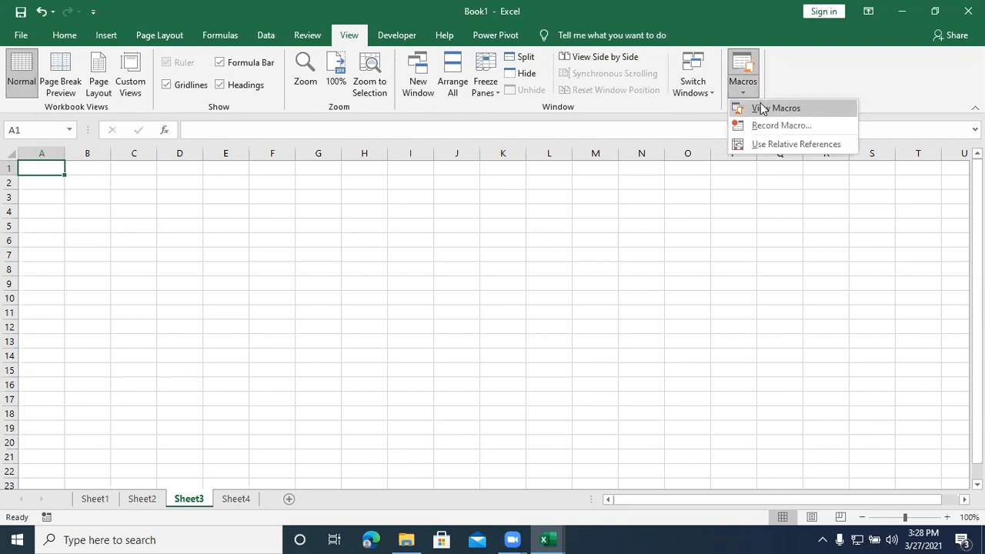
click(760, 107)
click(574, 191)
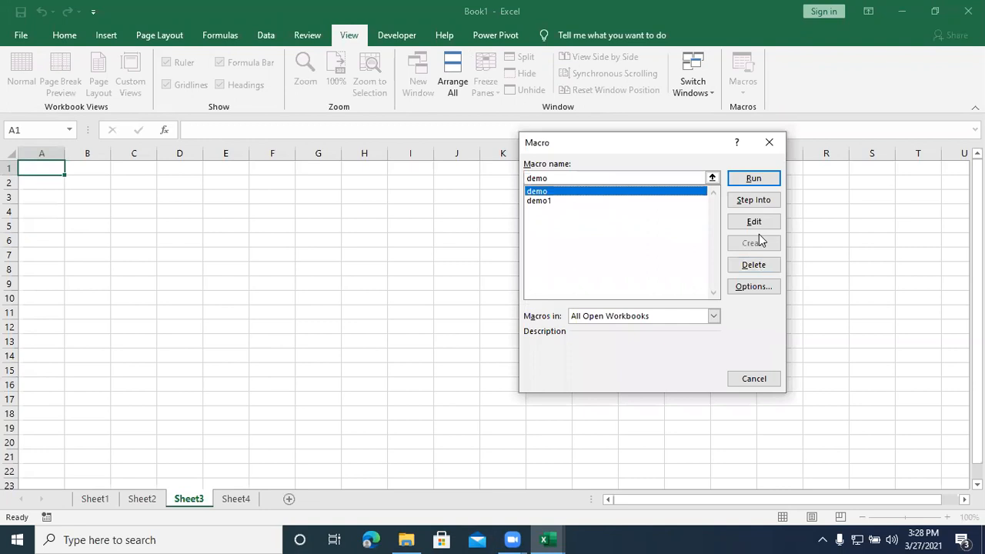
click(753, 287)
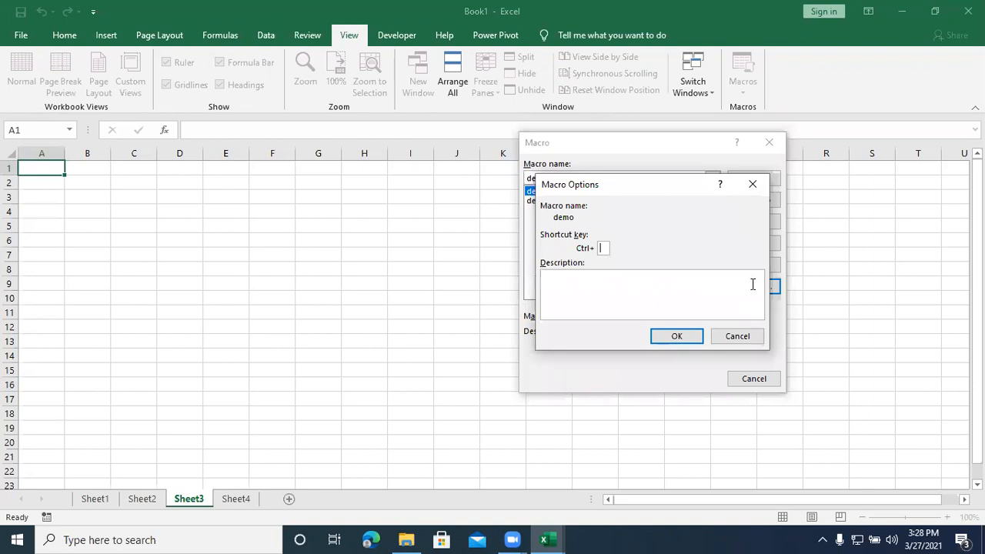
text(A)
click(676, 336)
click(743, 377)
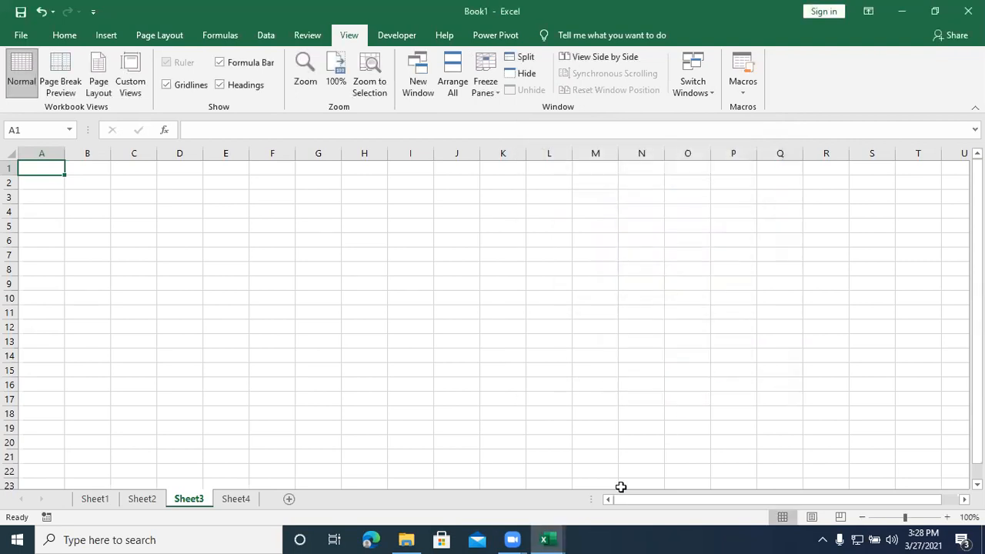
Step: Run the demo macro with its assigned shortcut on Sheet3 and on Sheet4
key(ctrl+d)
click(237, 503)
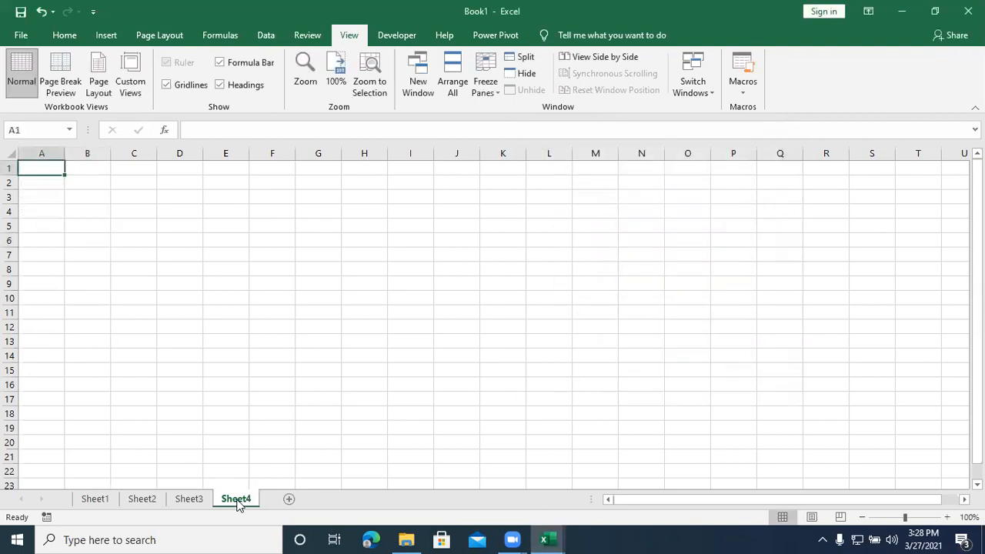
key(ctrl+d)
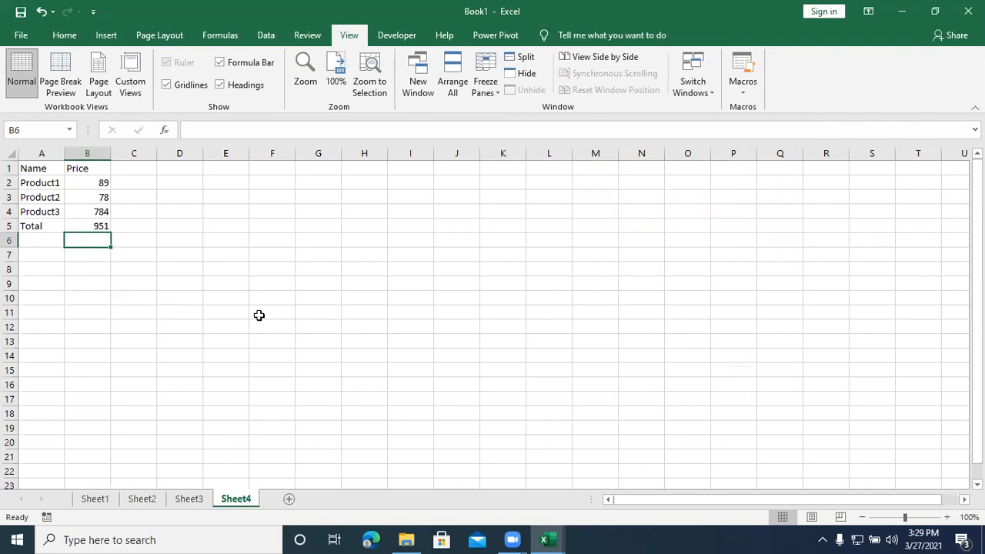
Step: Clear the product price table in A1:C6 on Sheet4
click(246, 271)
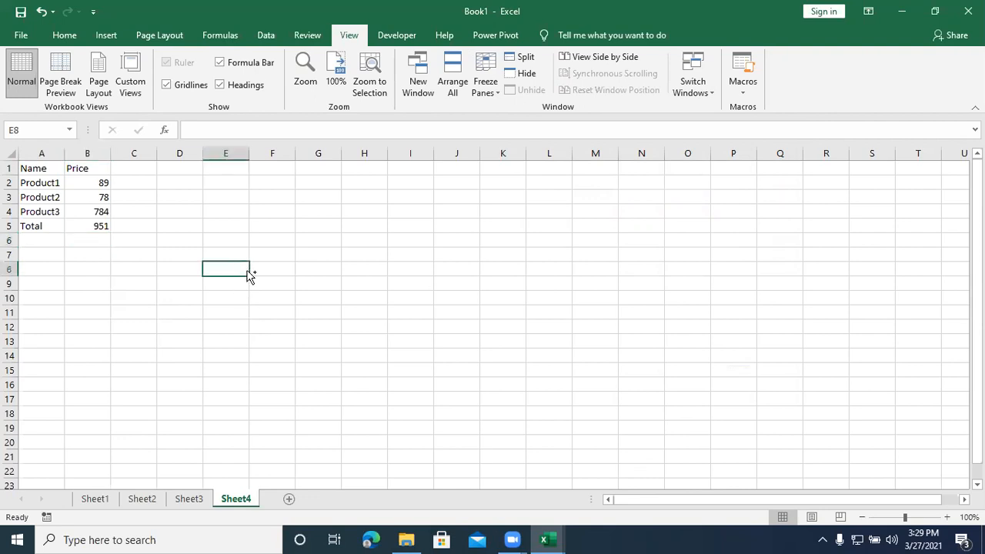
drag(20, 168, 126, 242)
key(Delete)
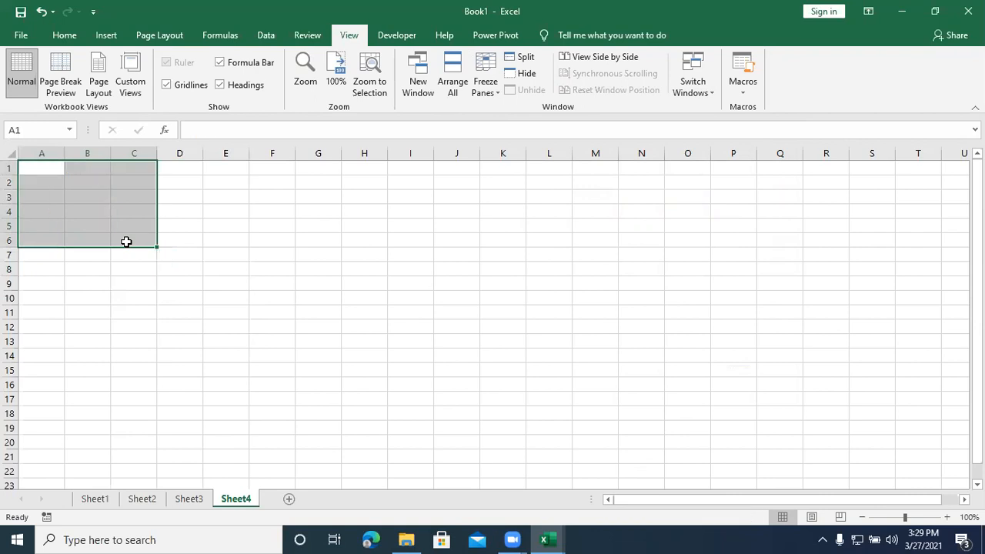
Step: Run the demo macro again on Sheet4 with H7 as the starting cell and inspect the range A2:B6
click(368, 255)
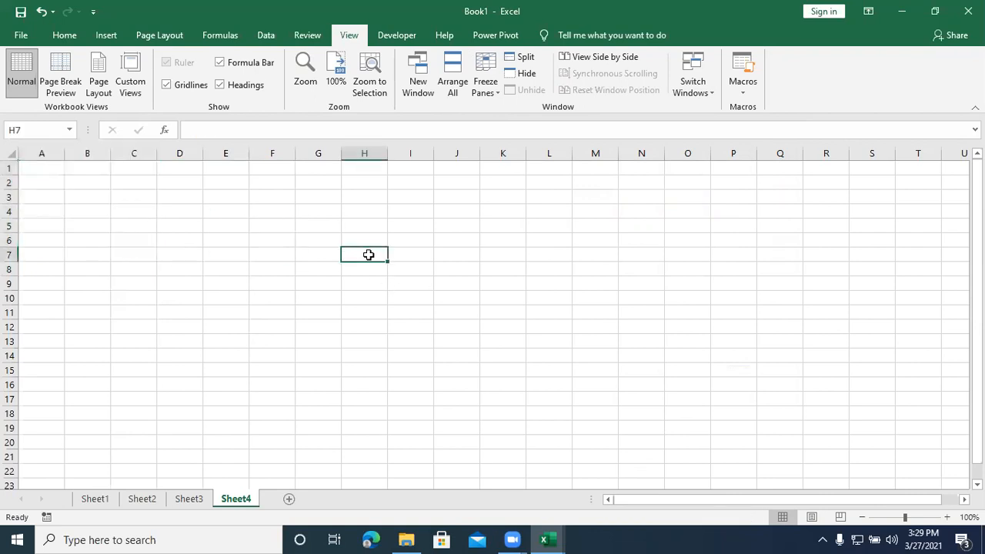
key(ctrl+z)
drag(44, 176, 88, 240)
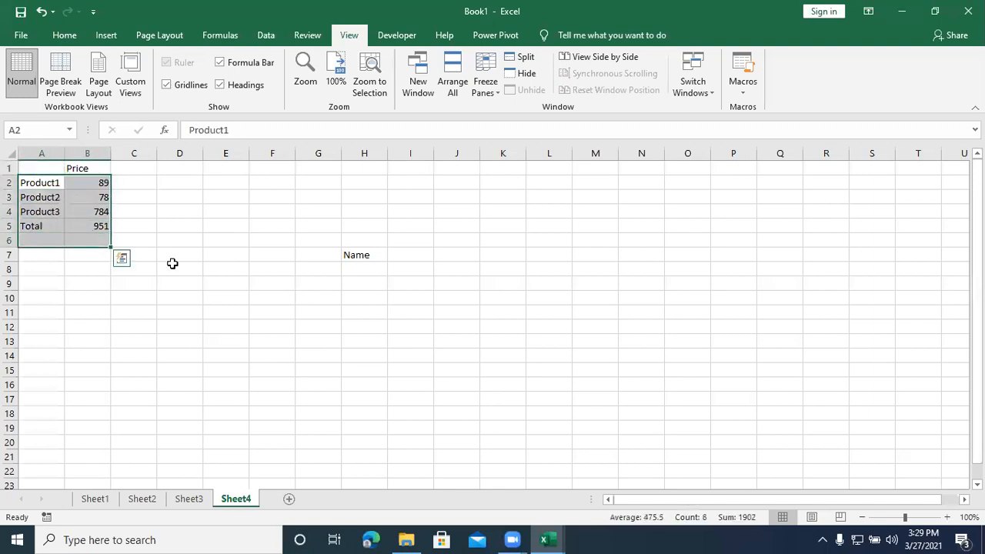
click(172, 263)
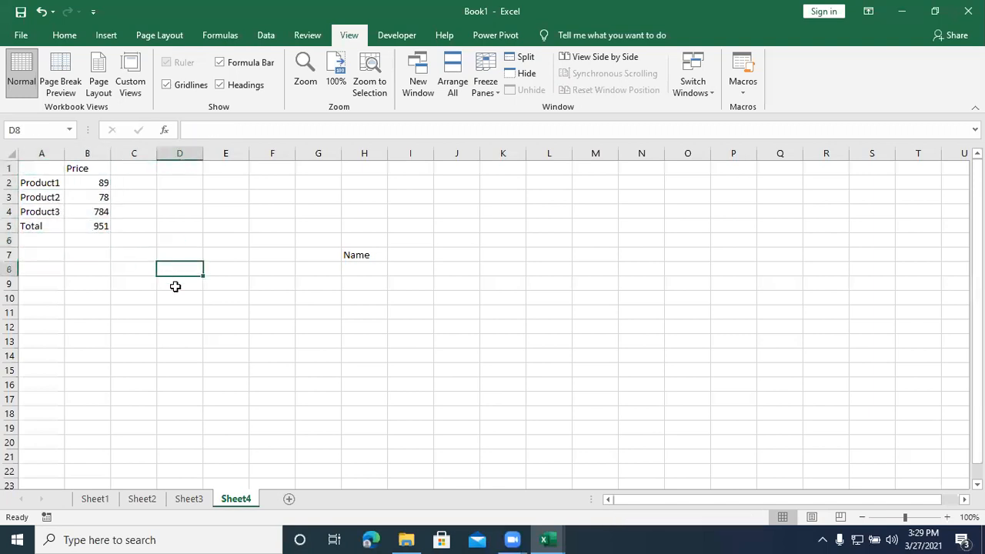
Step: Compare the macro output on Sheet1, Sheet2, Sheet3 and Sheet4
click(105, 501)
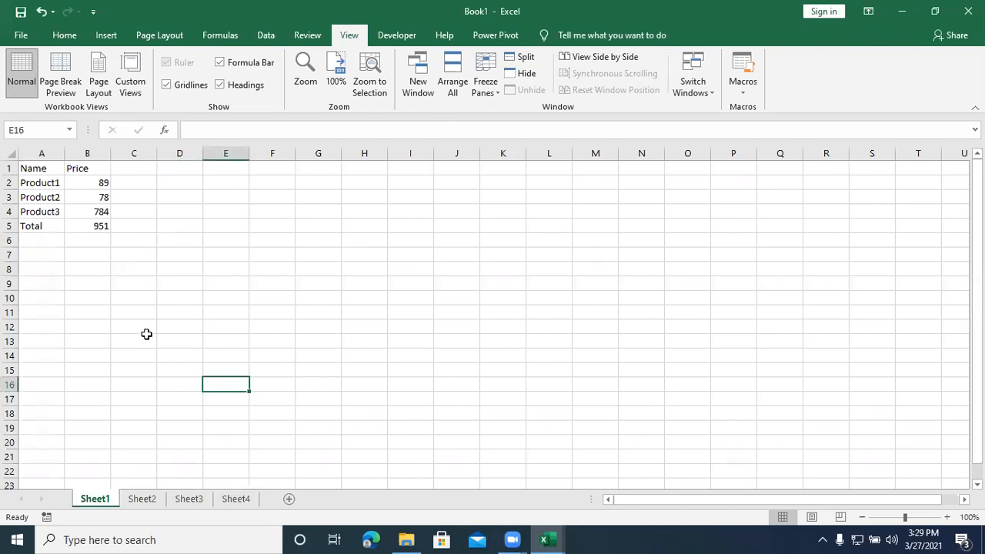
click(146, 499)
click(186, 502)
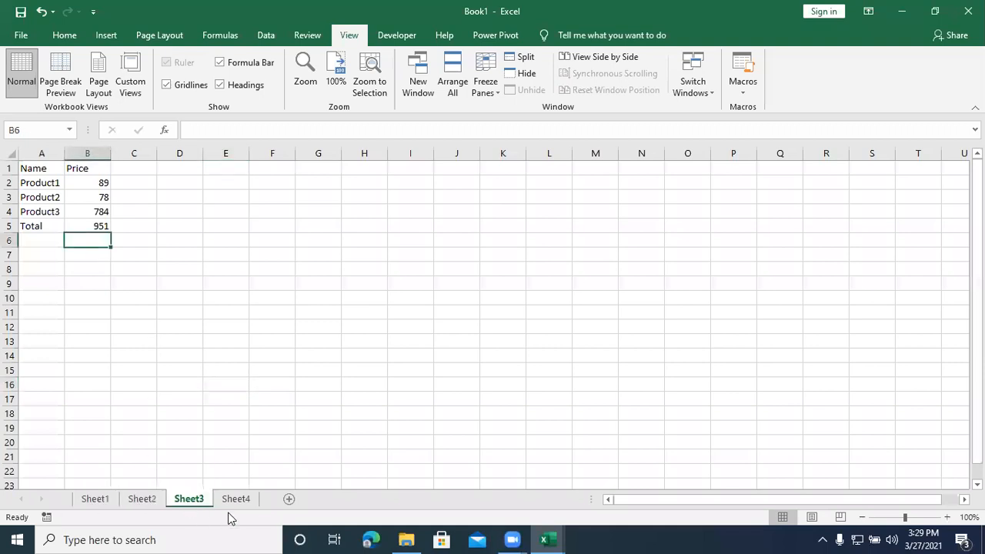
click(238, 499)
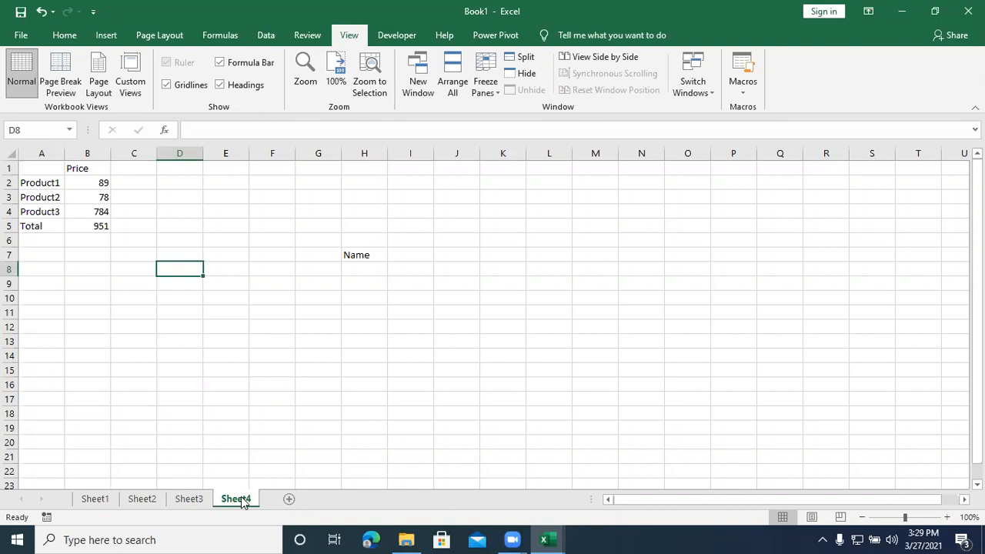
click(268, 374)
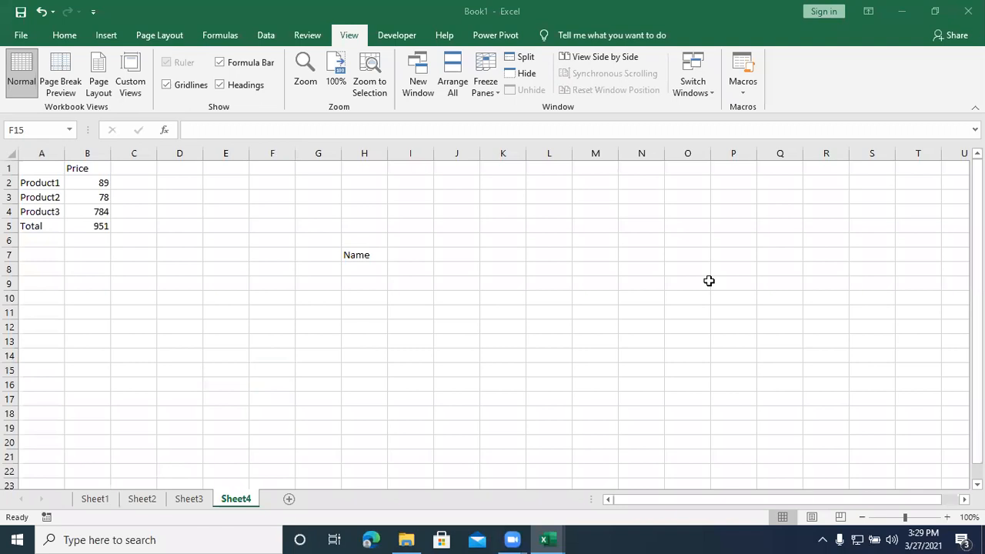
Step: Check the shortcut key assigned to the demo macro in its options without changing anything
click(350, 42)
click(750, 90)
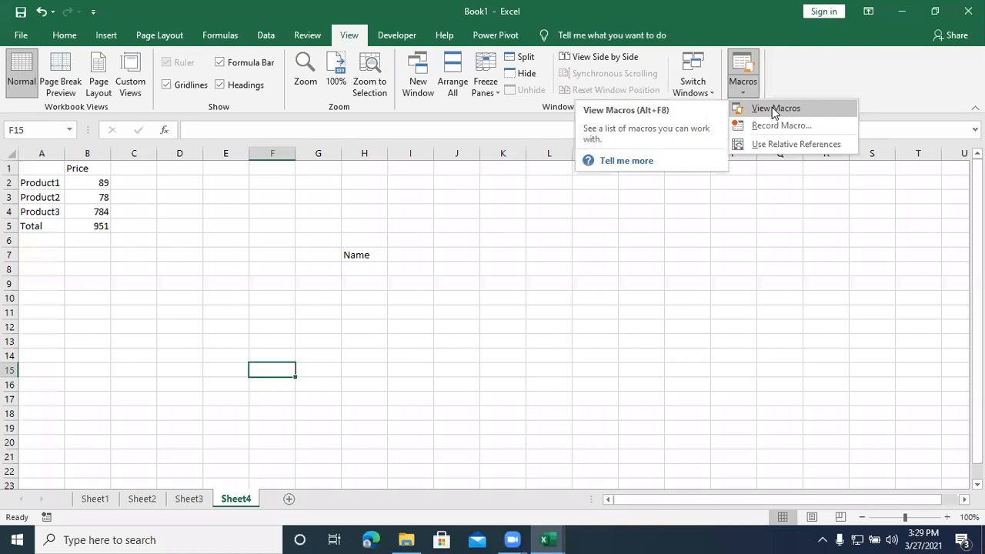
click(774, 109)
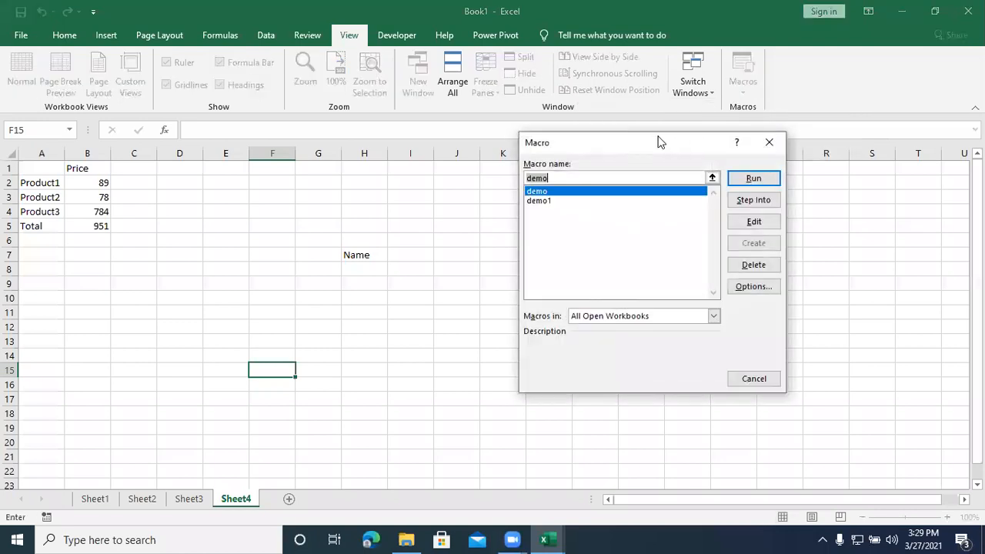
drag(658, 141, 753, 116)
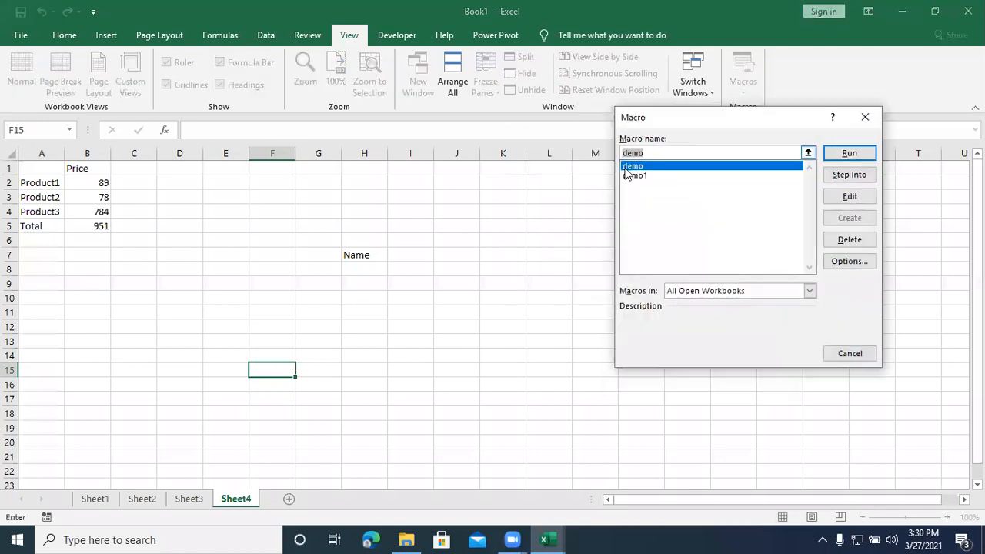
click(667, 166)
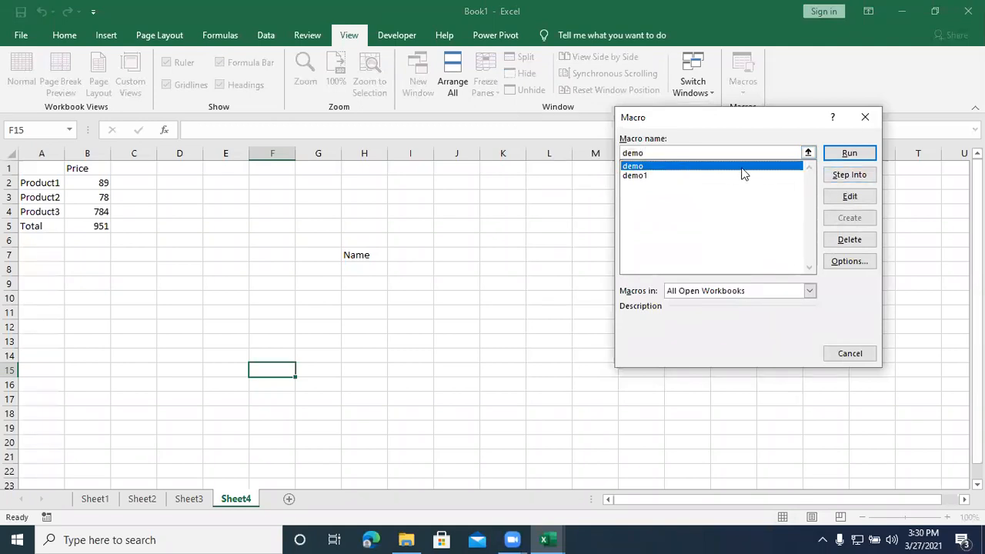
click(854, 265)
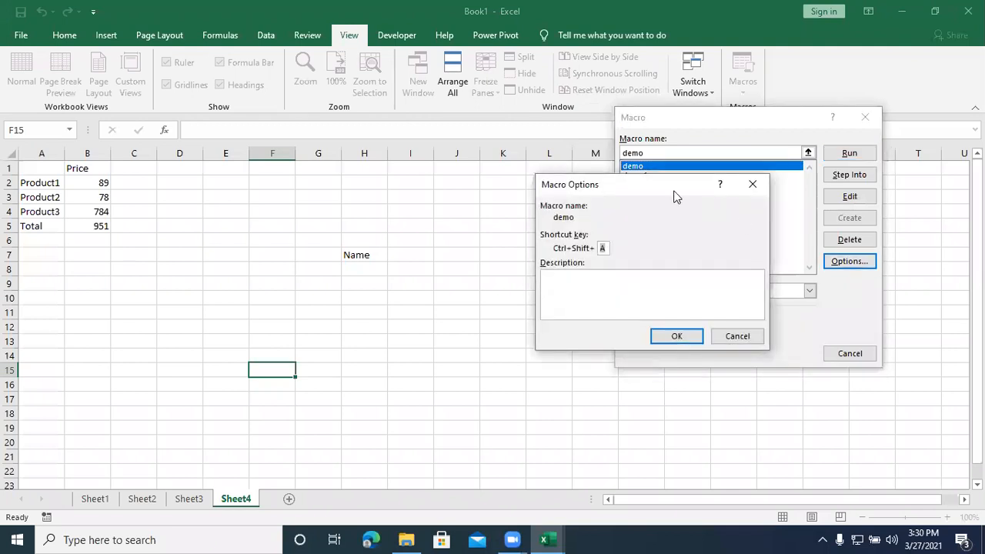
drag(677, 190, 836, 164)
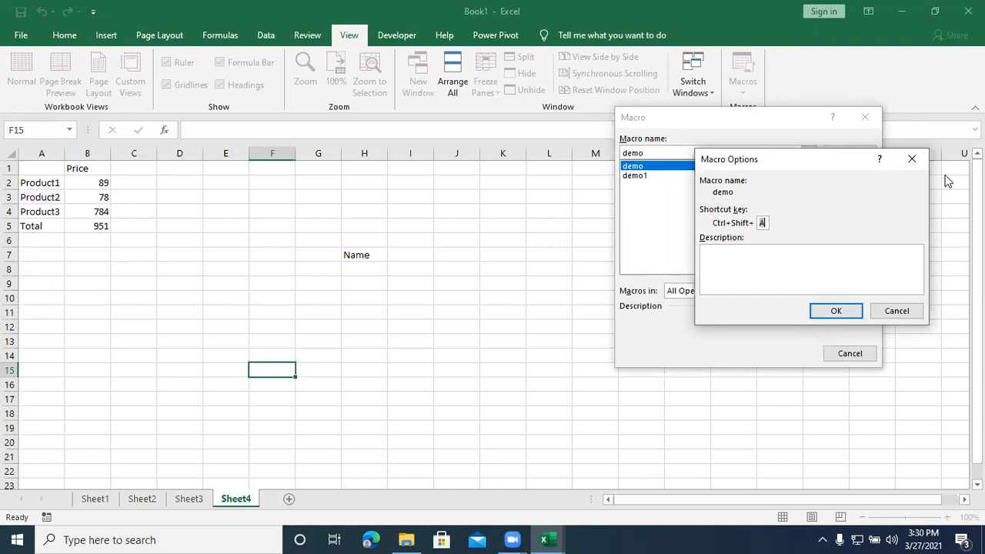
click(912, 159)
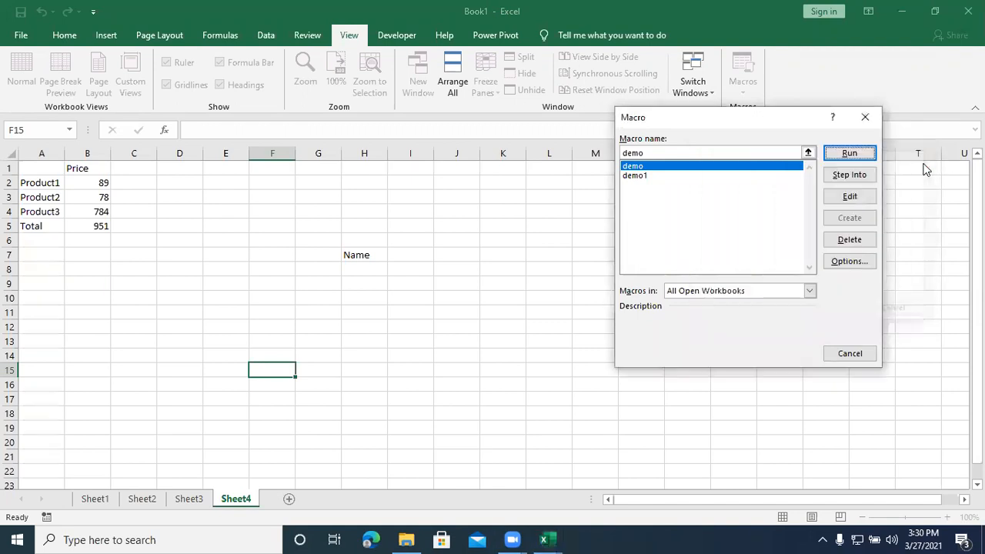
click(866, 118)
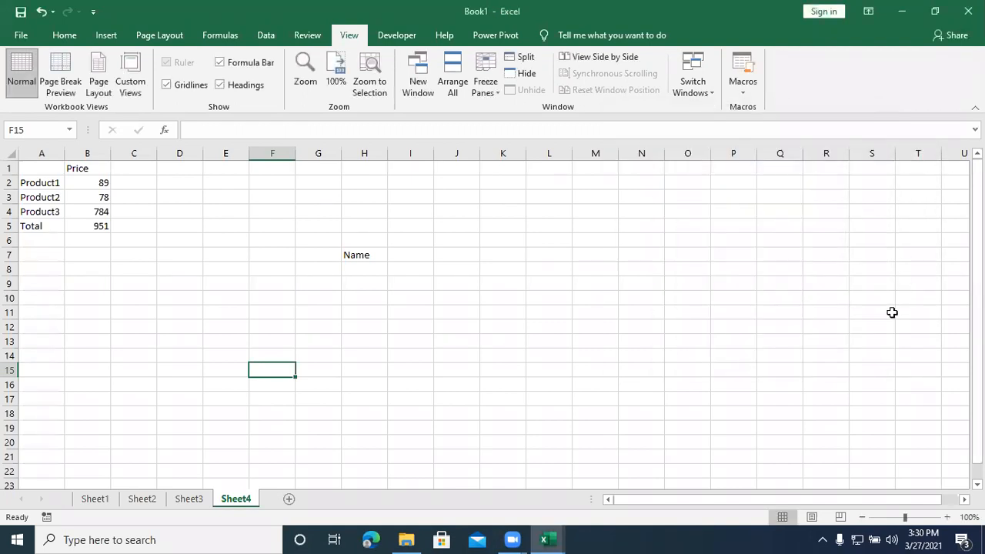
Step: Clear all contents of the range A1:H9 on Sheet4
click(747, 281)
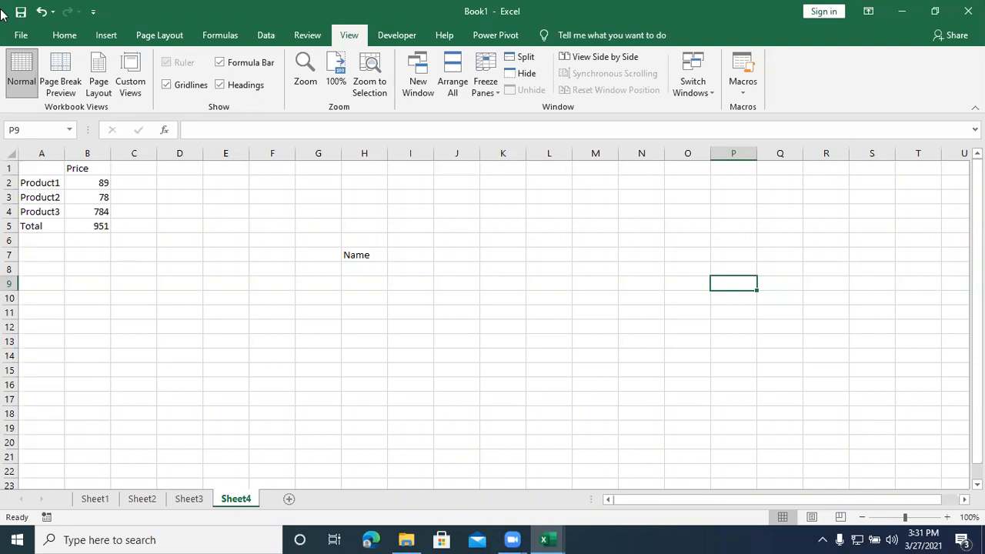
click(254, 295)
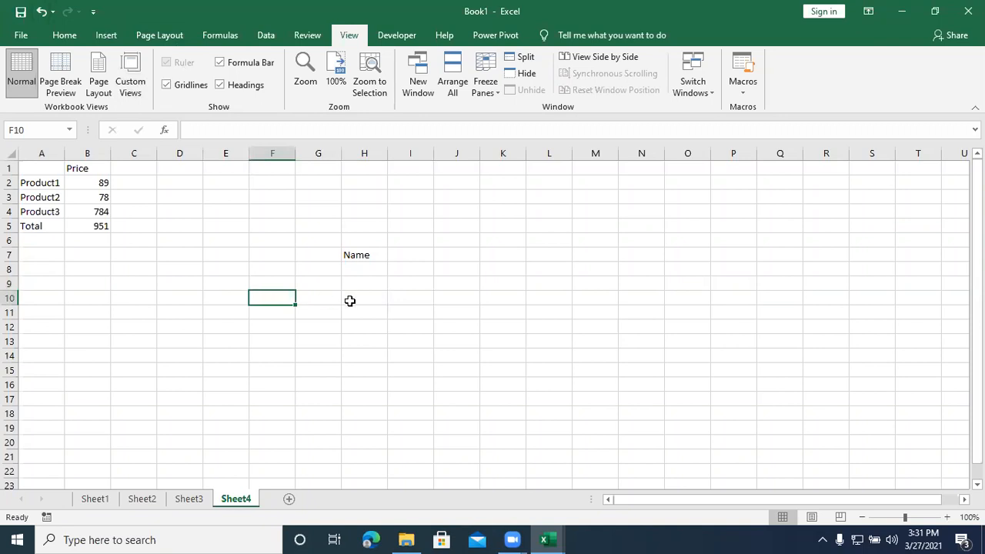
drag(374, 282, 13, 164)
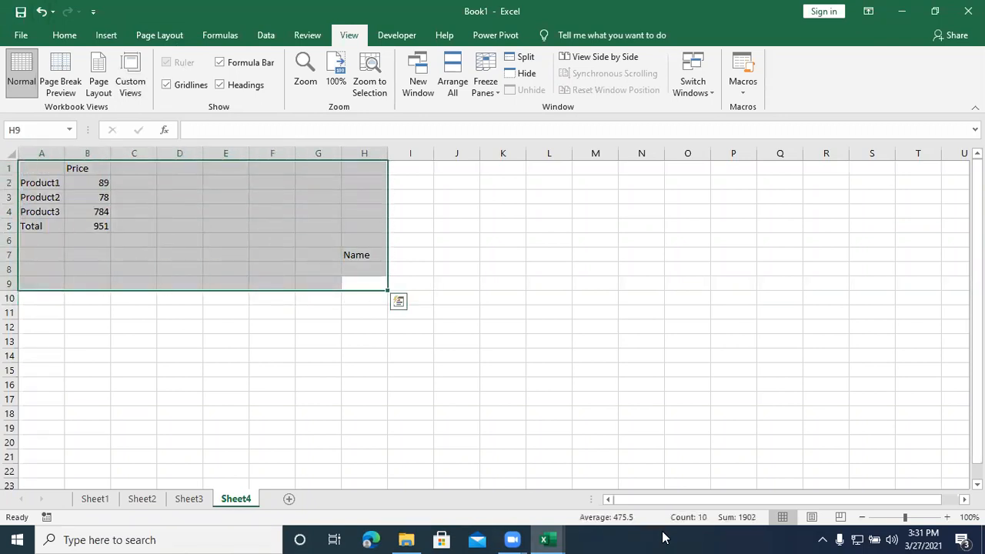
key(Delete)
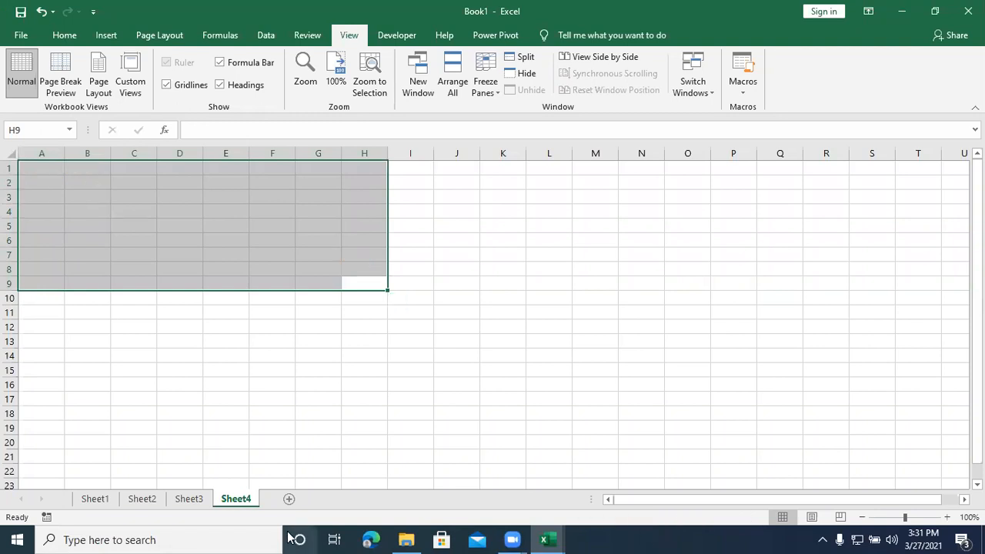
Step: Clear the macro output from A1:D11 on Sheet3, A1:C8 on Sheet2 and A1:B18 on Sheet1
click(188, 498)
drag(169, 312, 10, 167)
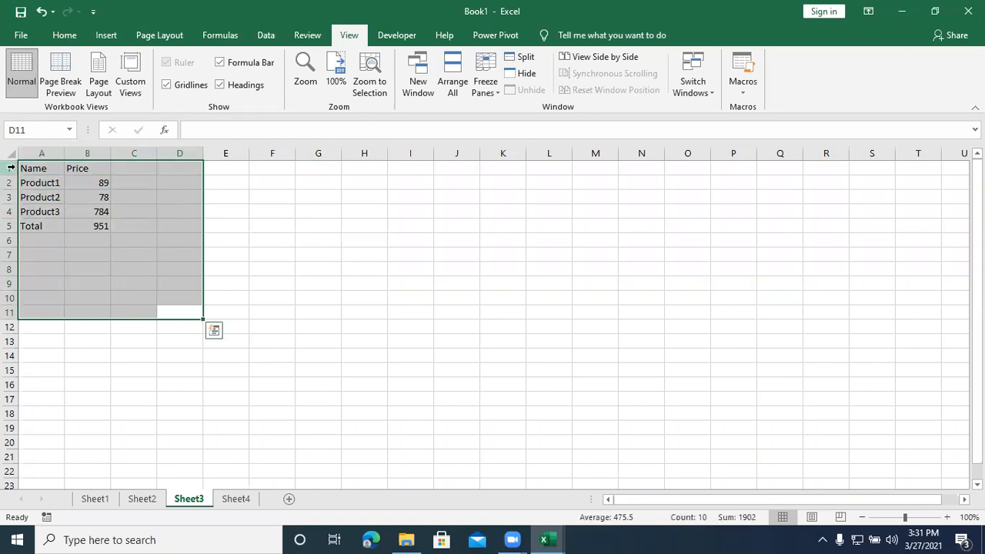
key(Delete)
click(143, 499)
drag(110, 269, 11, 169)
key(Delete)
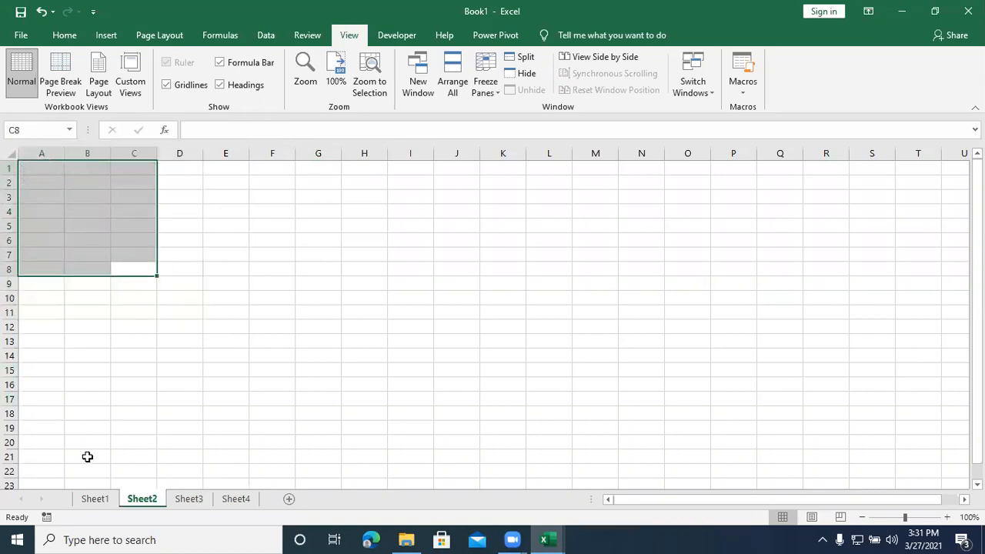
click(95, 498)
drag(106, 415, 26, 166)
key(Delete)
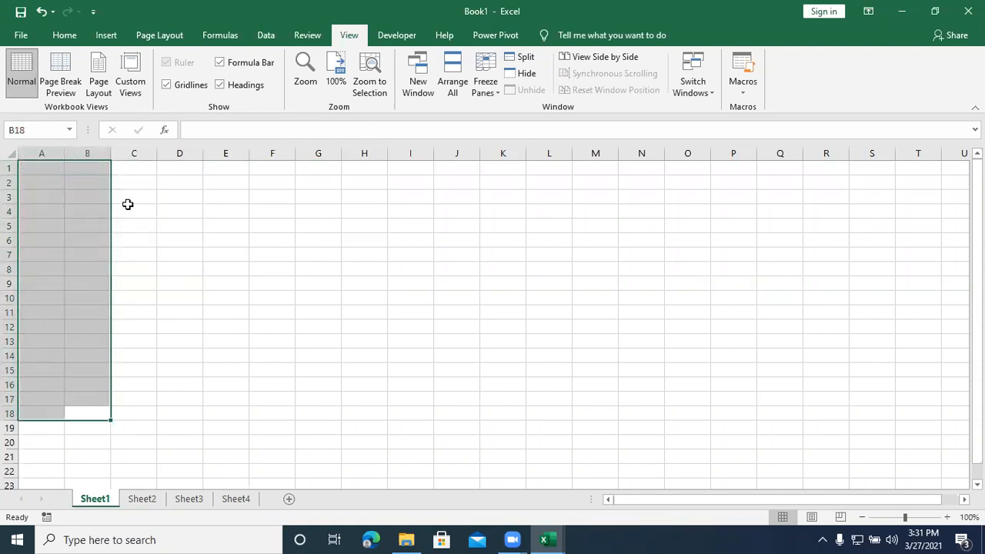
click(138, 207)
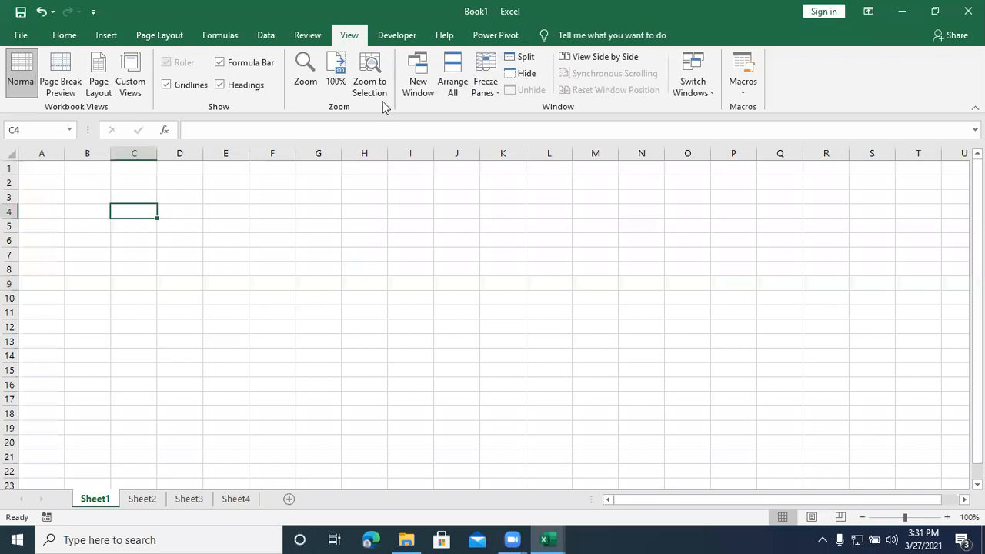
Step: Try to delete the demo macro from the workbook
click(743, 90)
click(737, 115)
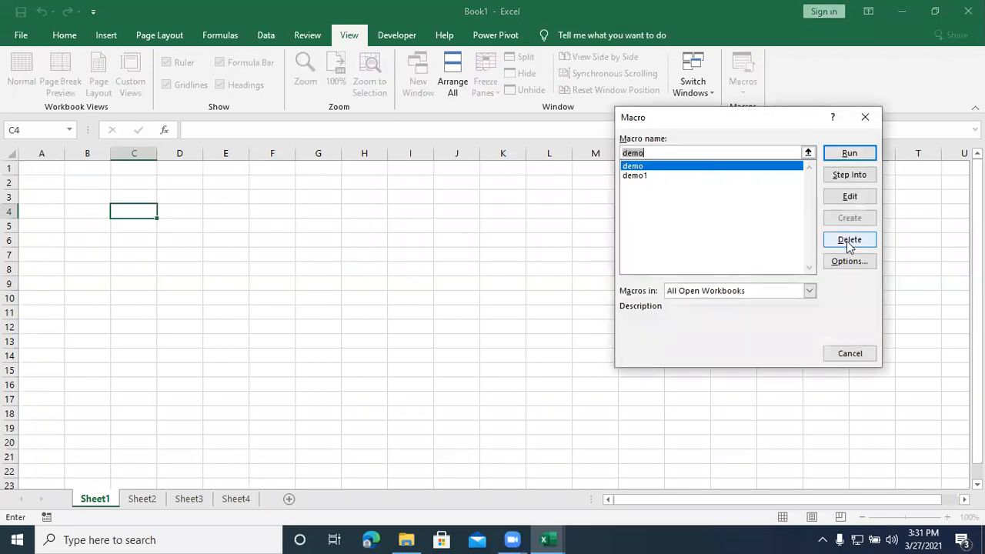
click(849, 240)
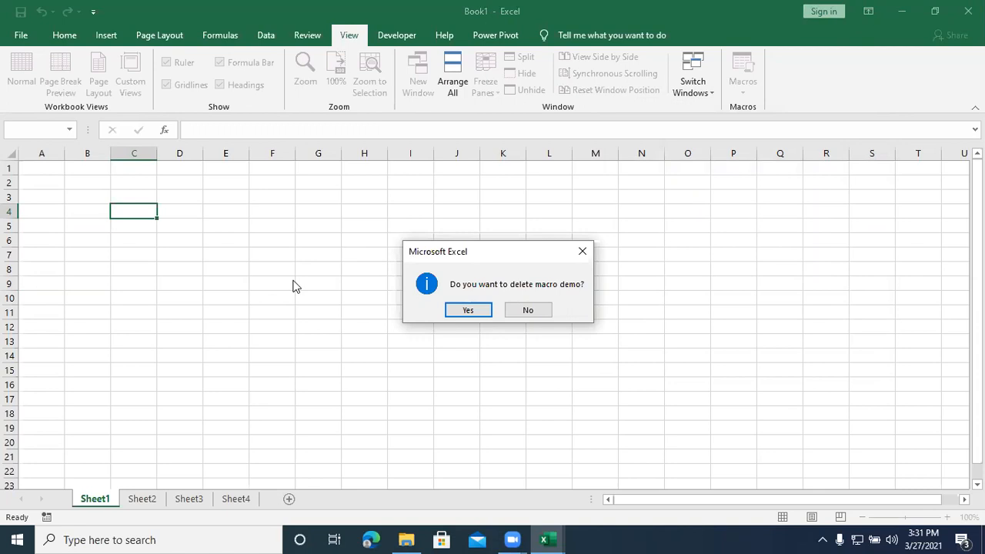
Step: Bring up the Module1 code of the demo macro in the Visual Basic editor and try returning to the workbook window
click(547, 539)
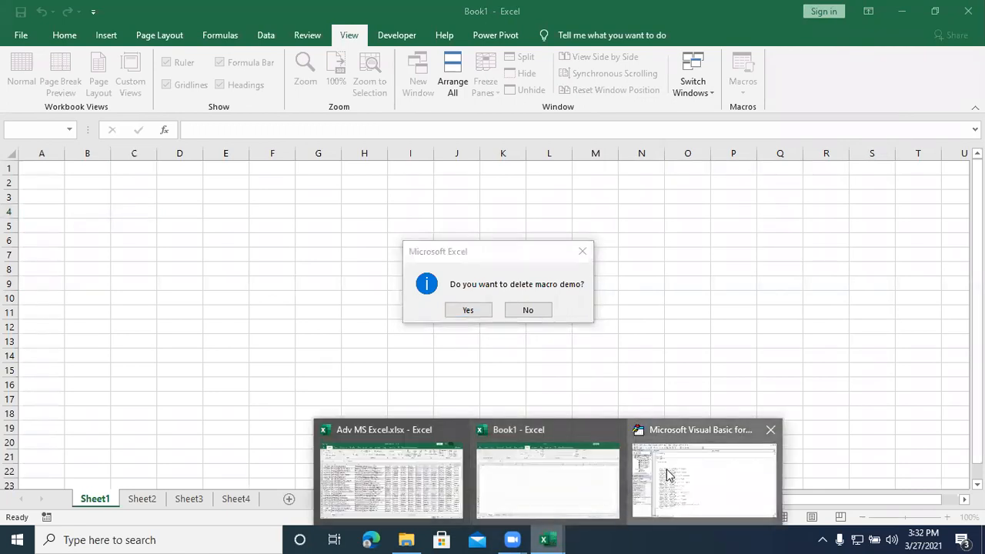
click(662, 474)
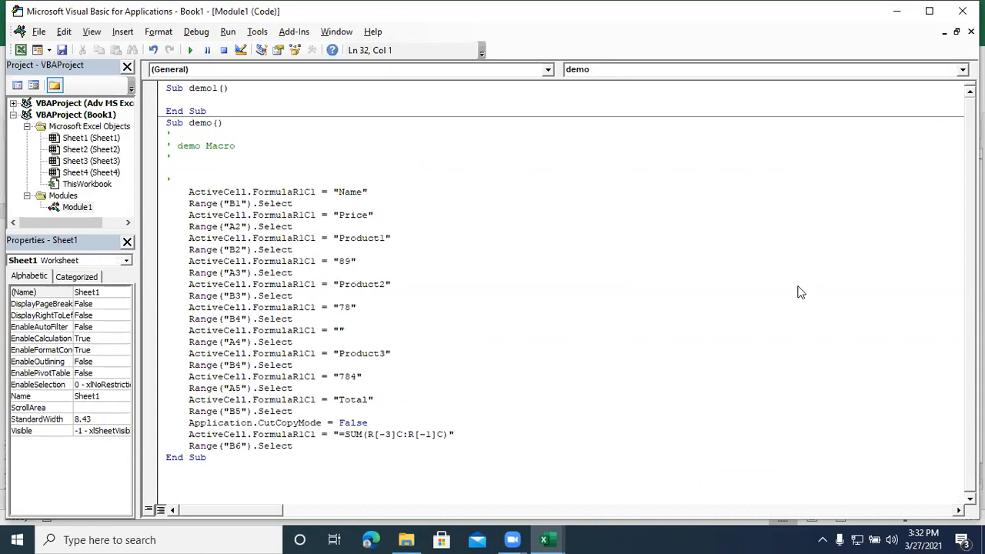
key(alt+Tab)
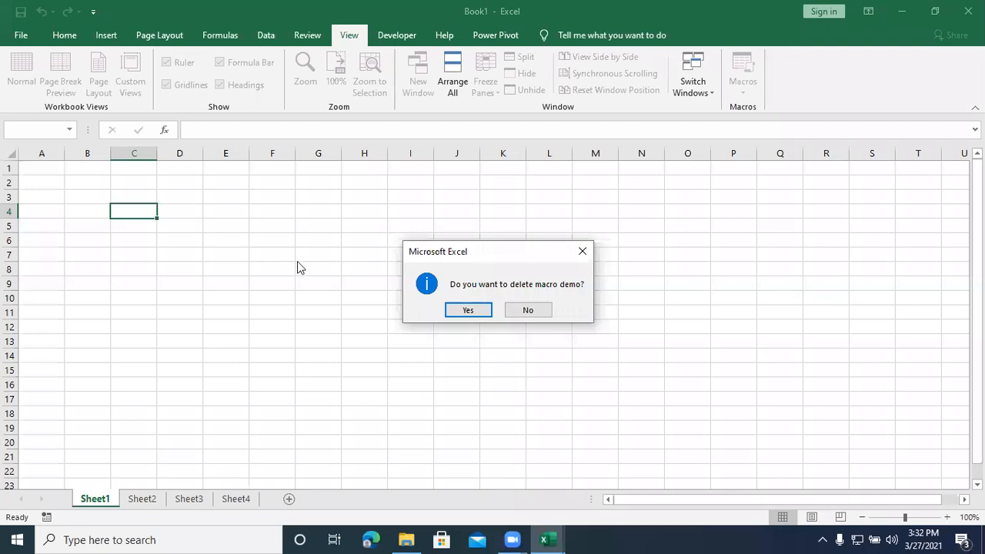
key(alt+Tab)
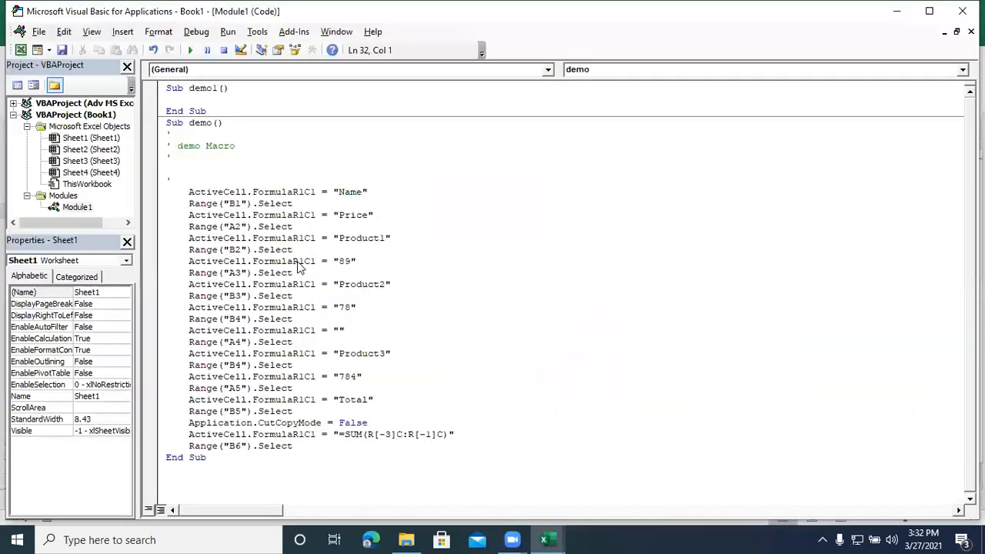
key(alt+Tab)
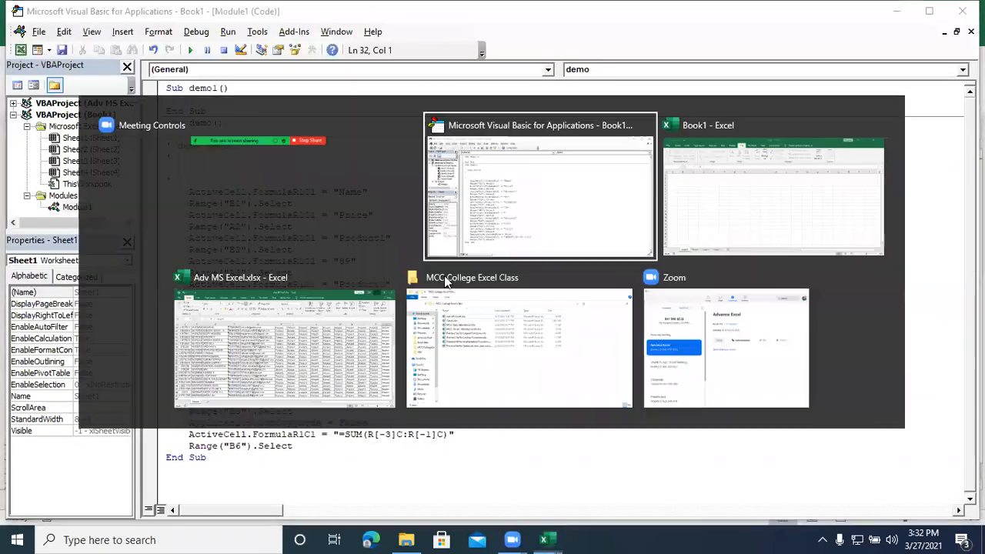
key(alt+Tab)
key(alt+Tab)
key(alt+Tab)
key(alt+Tab)
key(alt+Tab)
key(alt+Tab)
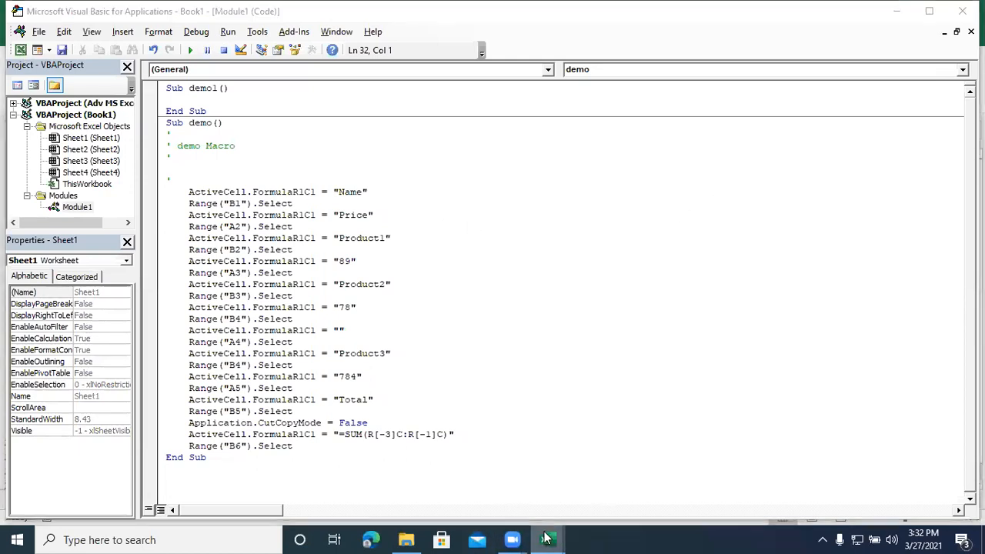
Step: Force-quit Microsoft Excel through Task Manager and close Task Manager
right_click(623, 536)
right_click(544, 539)
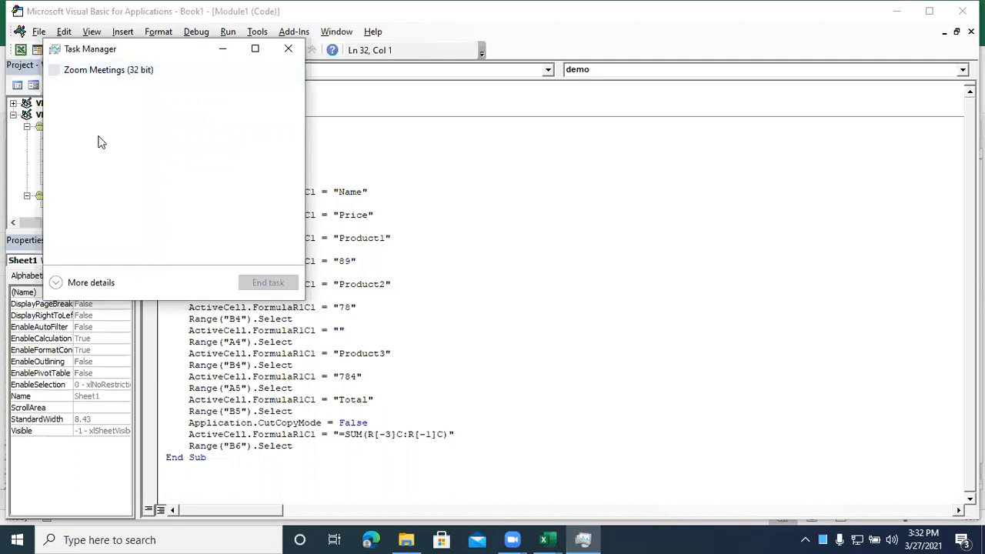
click(104, 71)
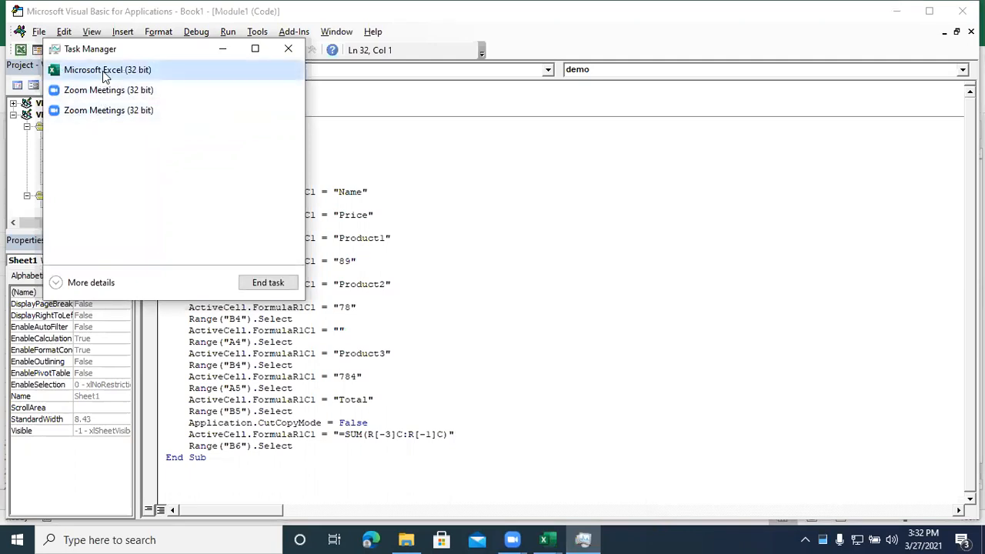
click(264, 279)
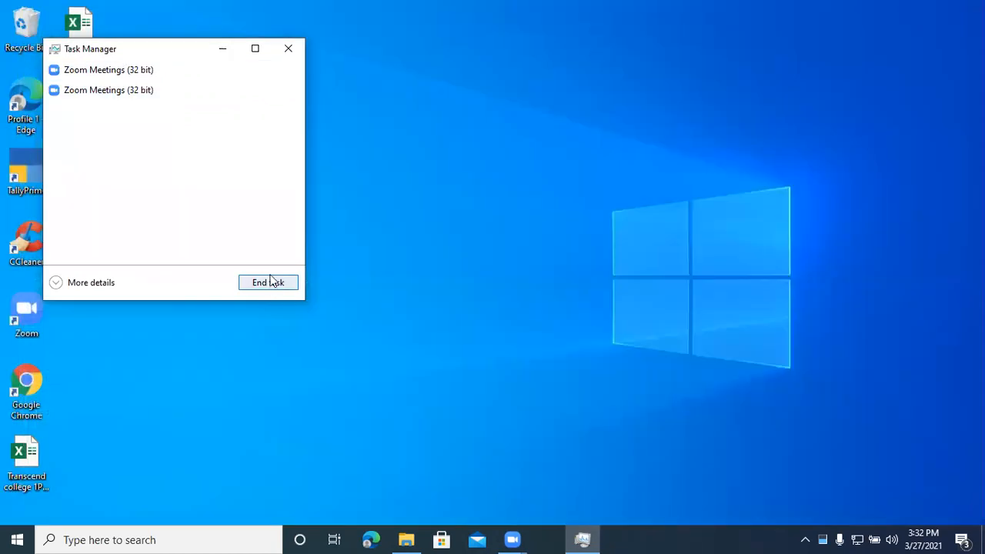
click(289, 47)
right_click(323, 160)
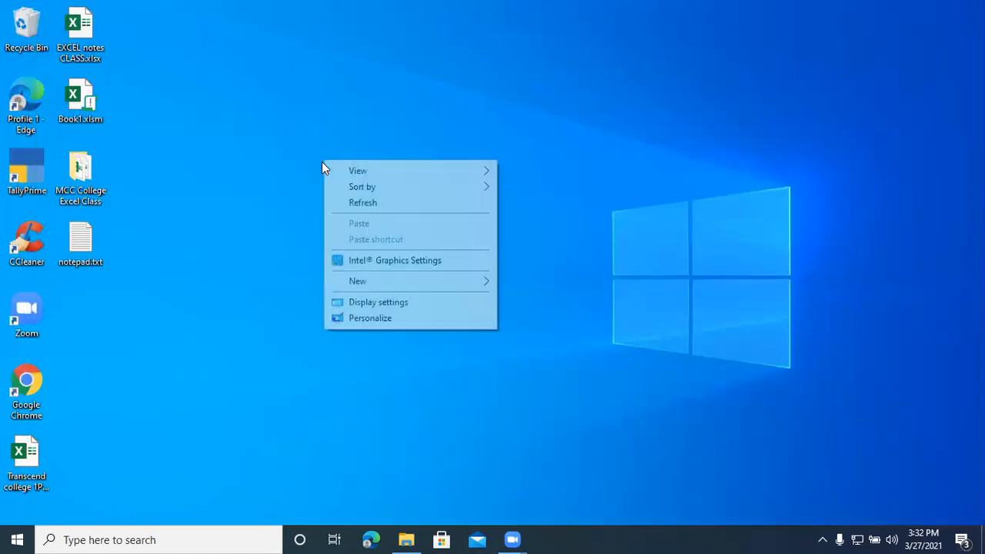
click(352, 201)
right_click(351, 143)
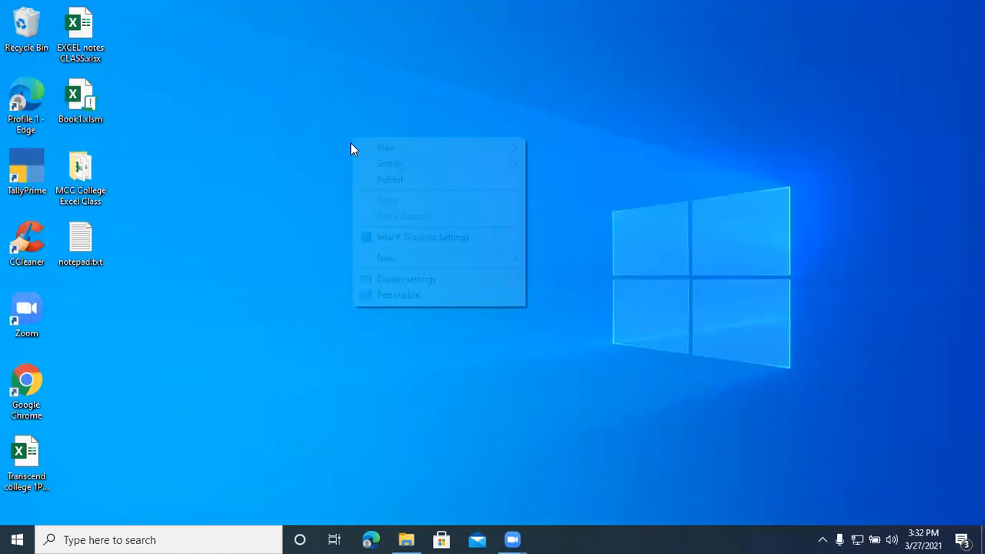
click(362, 180)
Step: Launch Excel again with the Windows Run command excel and maximize its window
key(super+r)
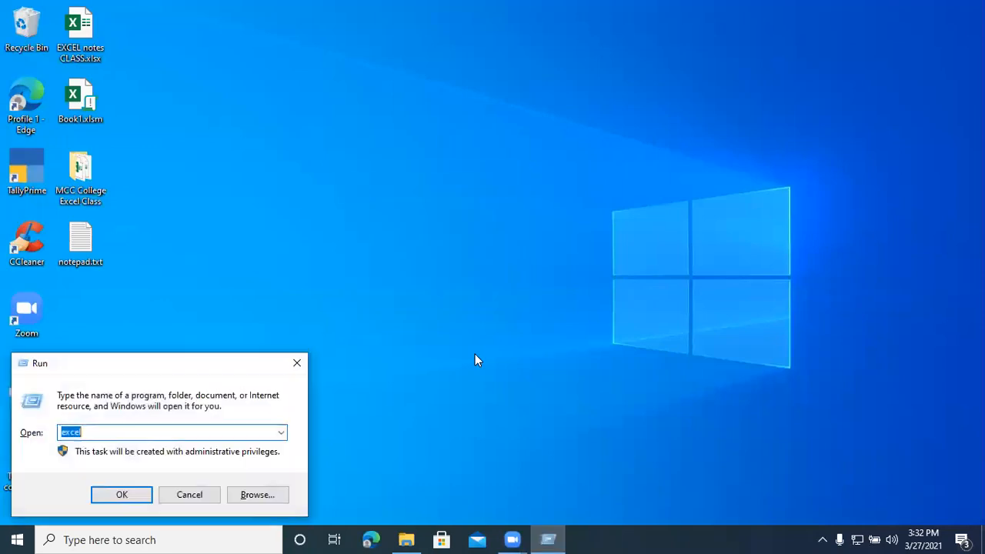
key(Escape)
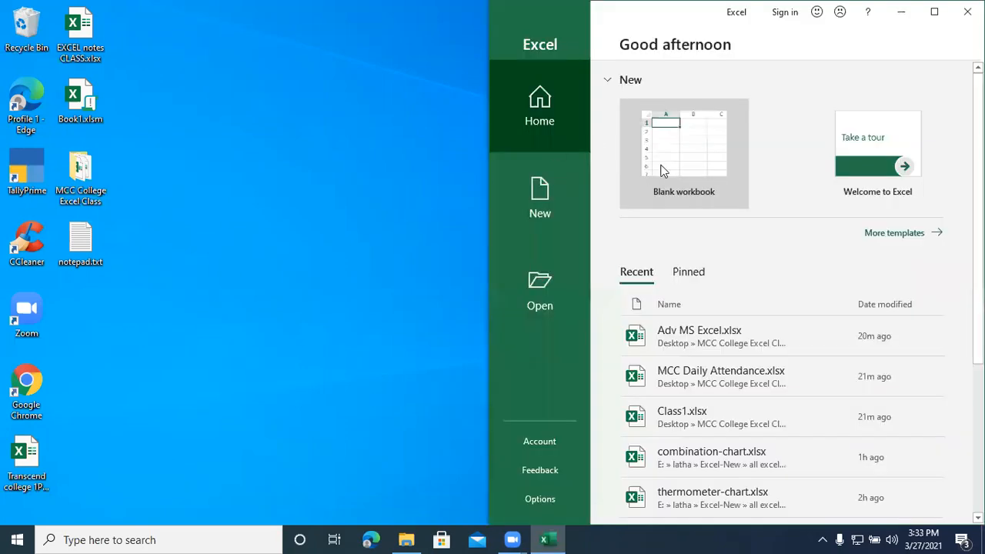
click(662, 170)
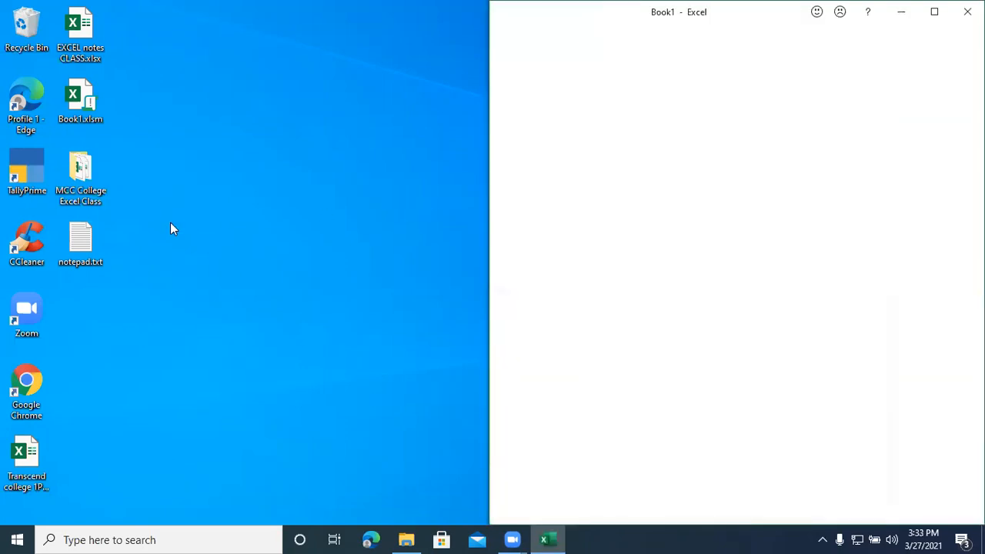
click(935, 14)
Step: Dismiss the Feedback and Document Recovery panes, removing the recovered files
click(170, 492)
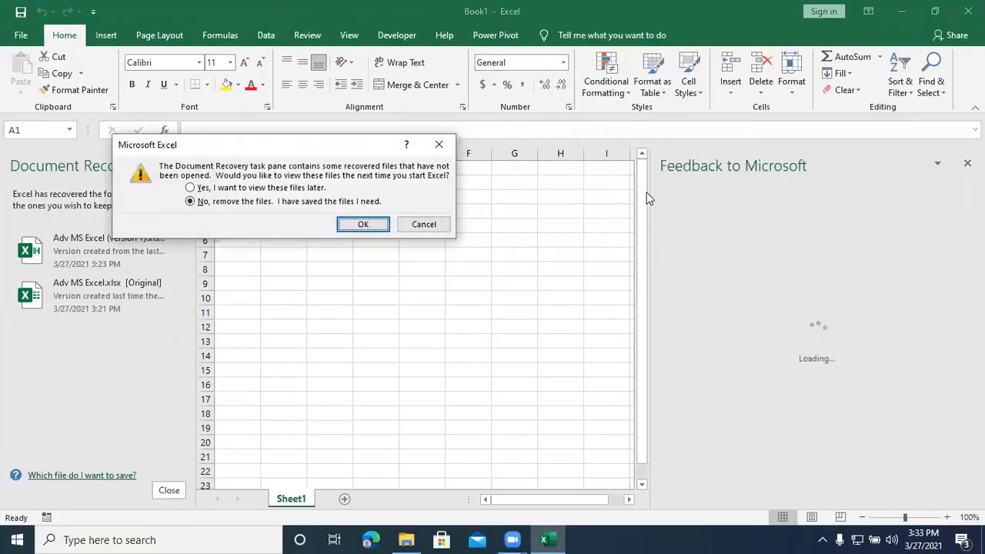
click(439, 145)
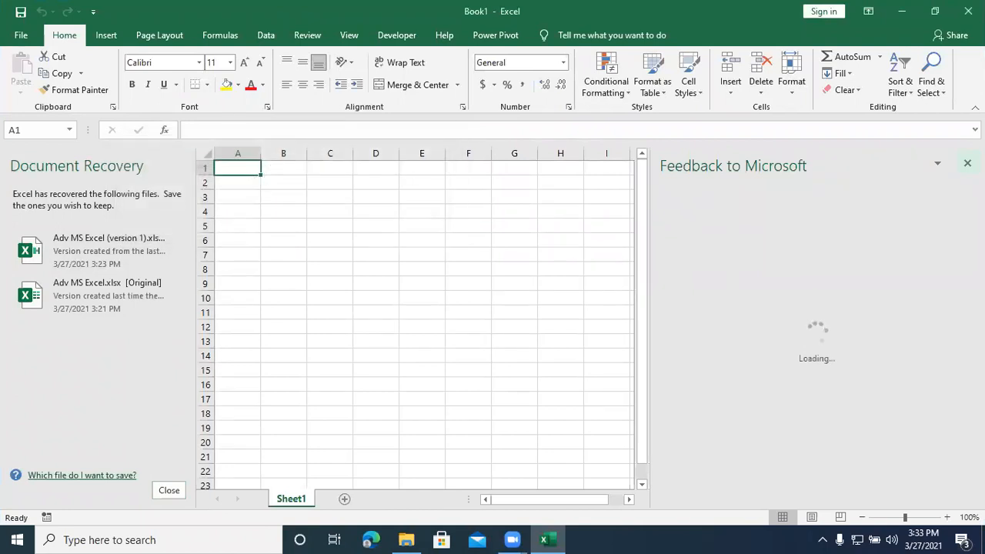
click(967, 163)
click(169, 490)
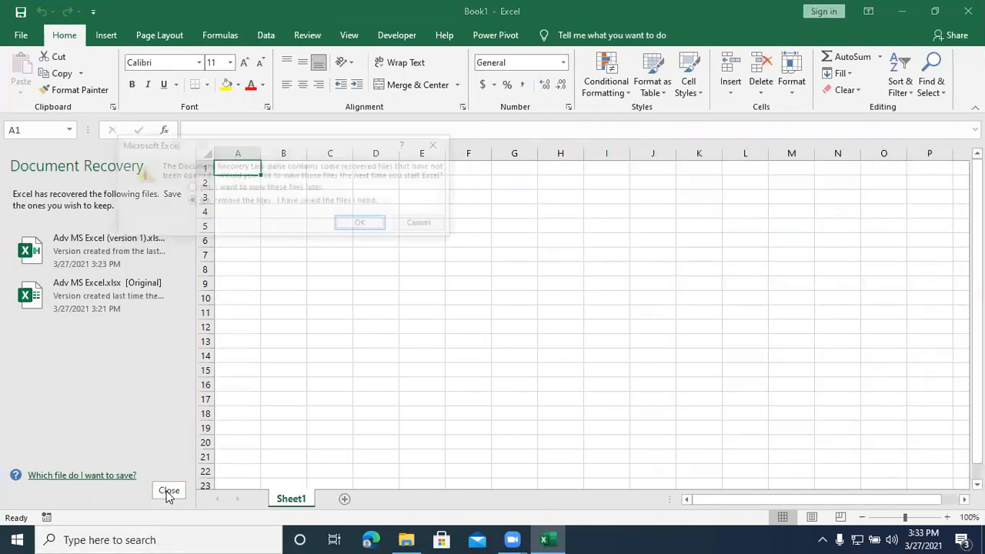
click(363, 225)
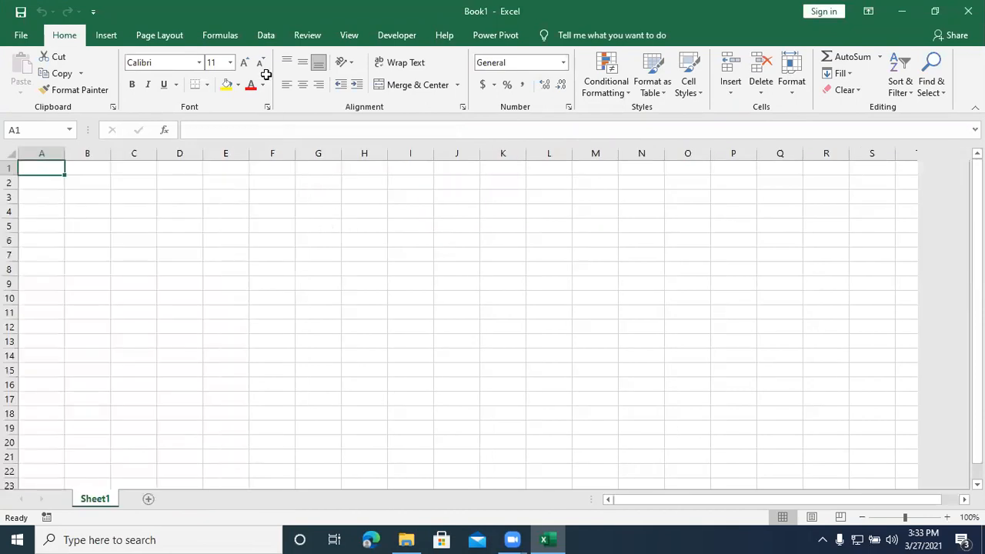
Step: Inspect the new workbook's project in the Visual Basic editor, then return to the worksheet
click(382, 37)
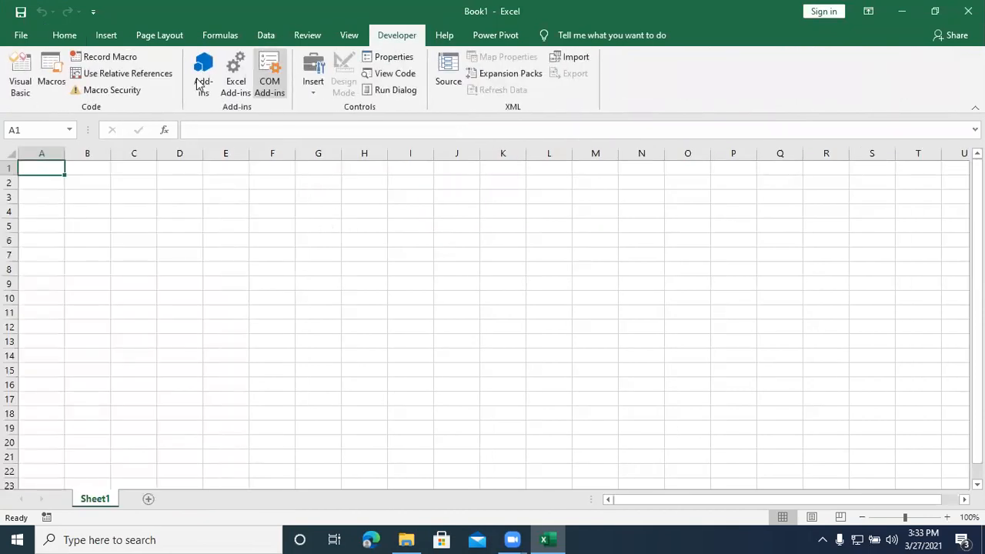
click(13, 83)
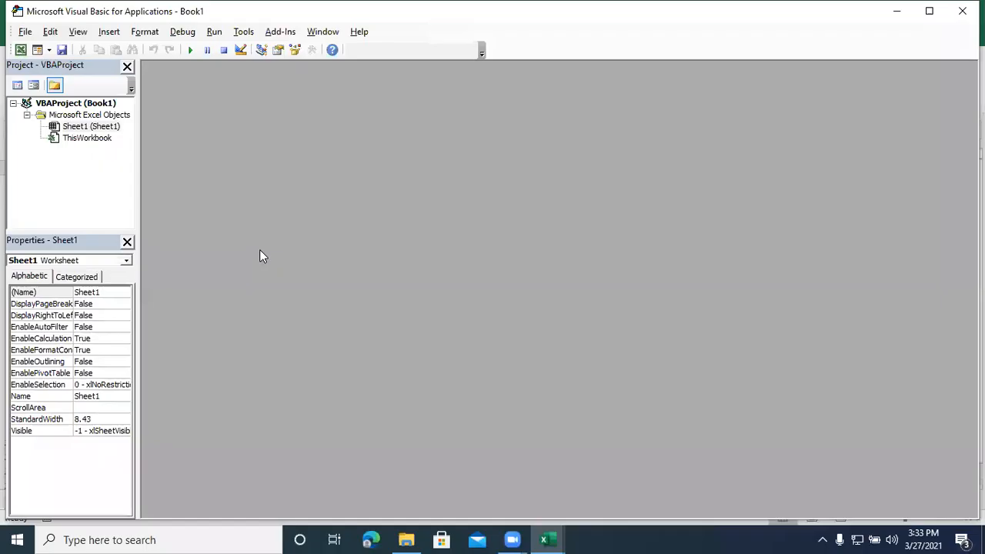
click(963, 11)
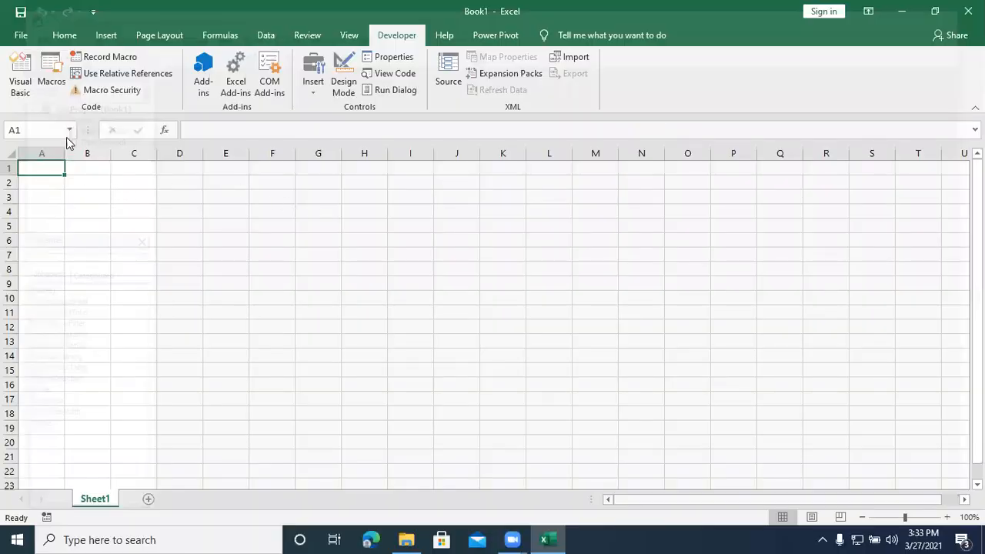
Step: Turn on relative references and start recording a macro named demo with shortcut Ctrl+Shift+A, stored in This Workbook
click(102, 75)
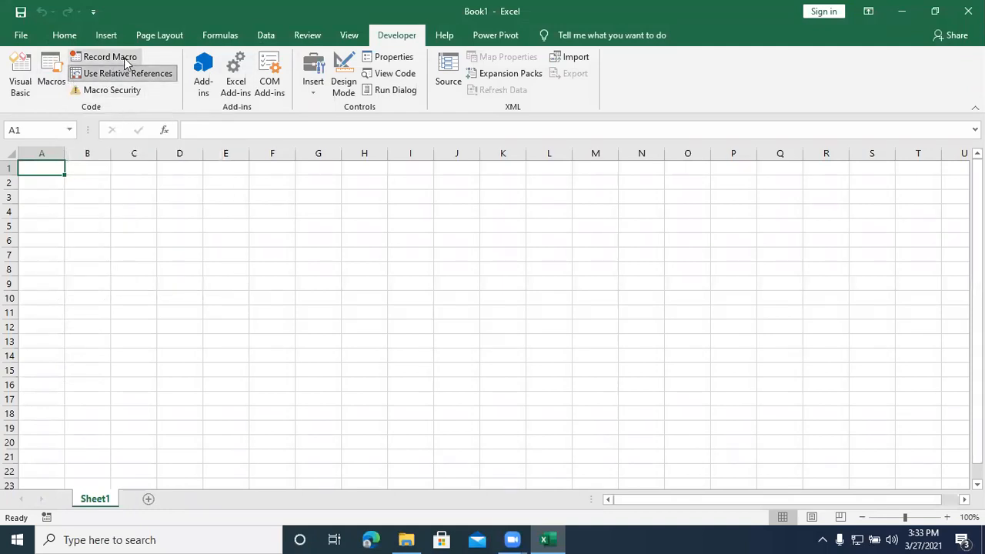
click(108, 58)
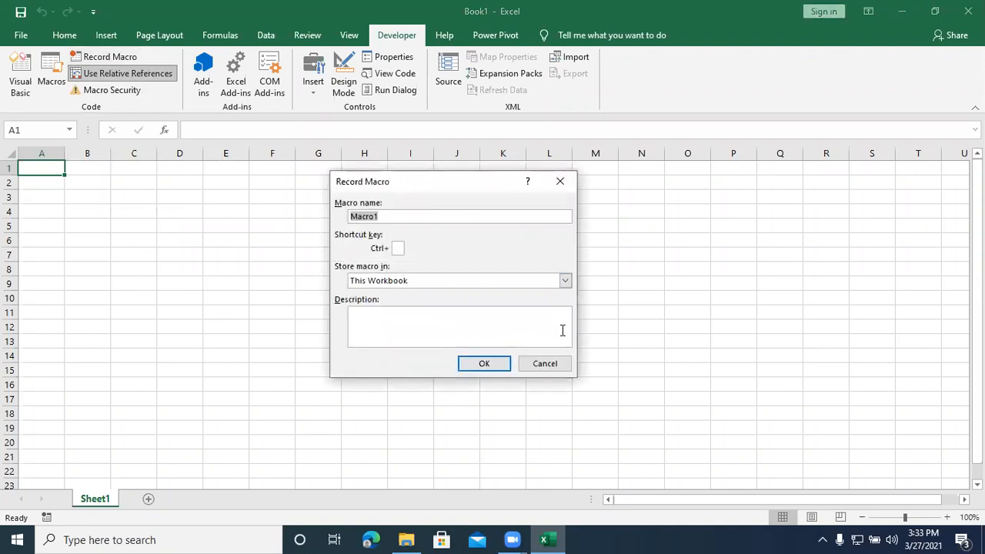
text(demo)
text(a)
key(BackSpace)
text(a)
key(BackSpace)
text(A)
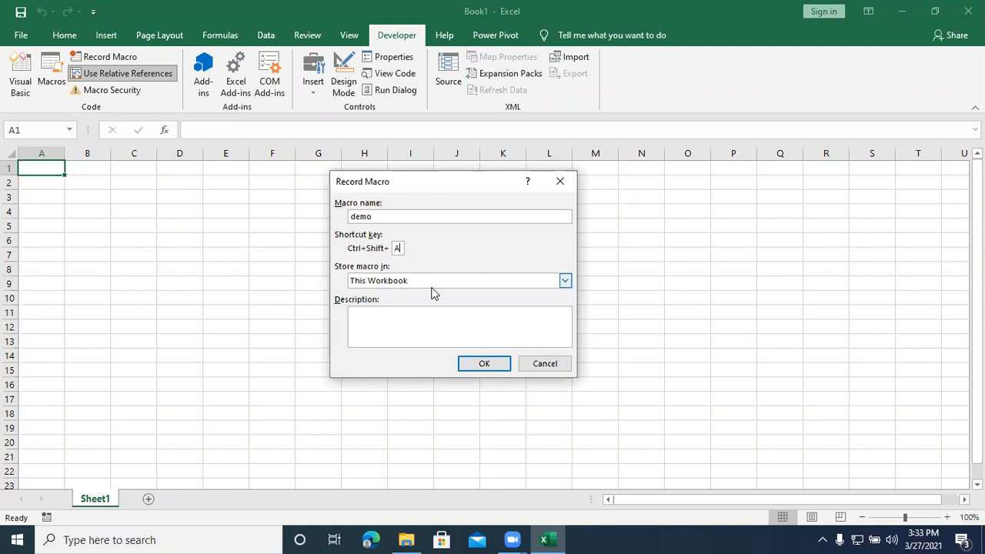
click(491, 364)
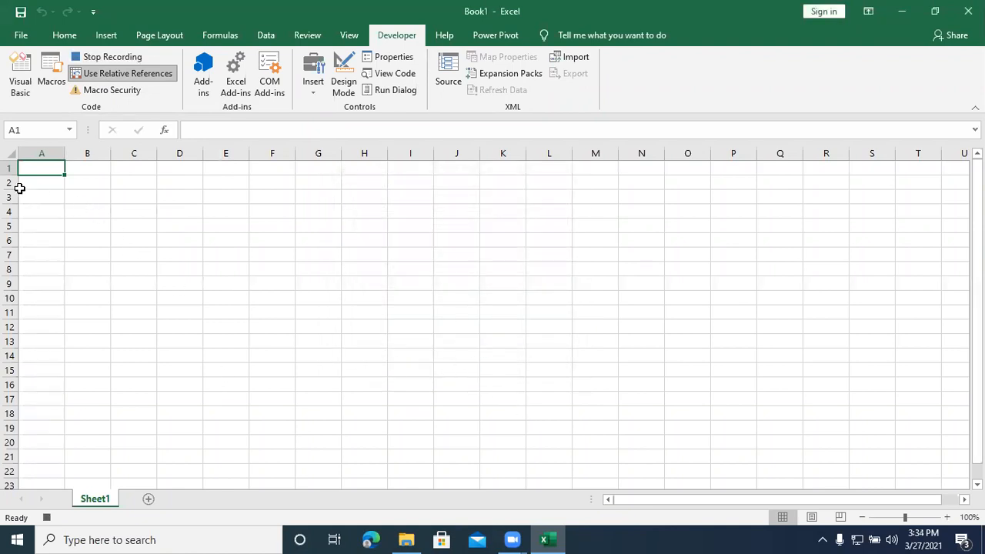
Step: Enter the headers Name in A1 and Price in B1, and make A2 the active cell
mouse_move(565, 539)
text(nAMWEW)
key(BackSpace)
key(BackSpace)
key(BackSpace)
key(BackSpace)
key(BackSpace)
key(BackSpace)
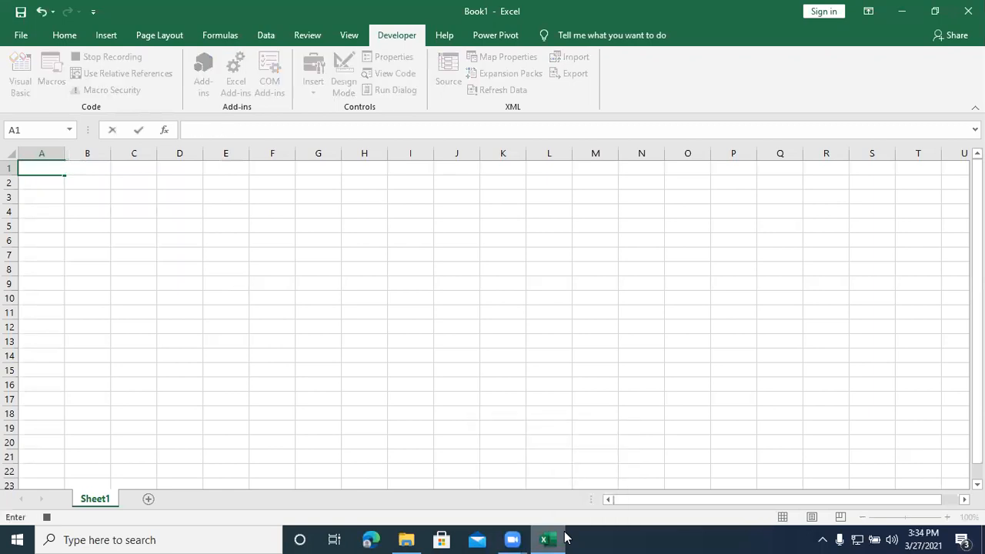
text(Name)
key(Tab)
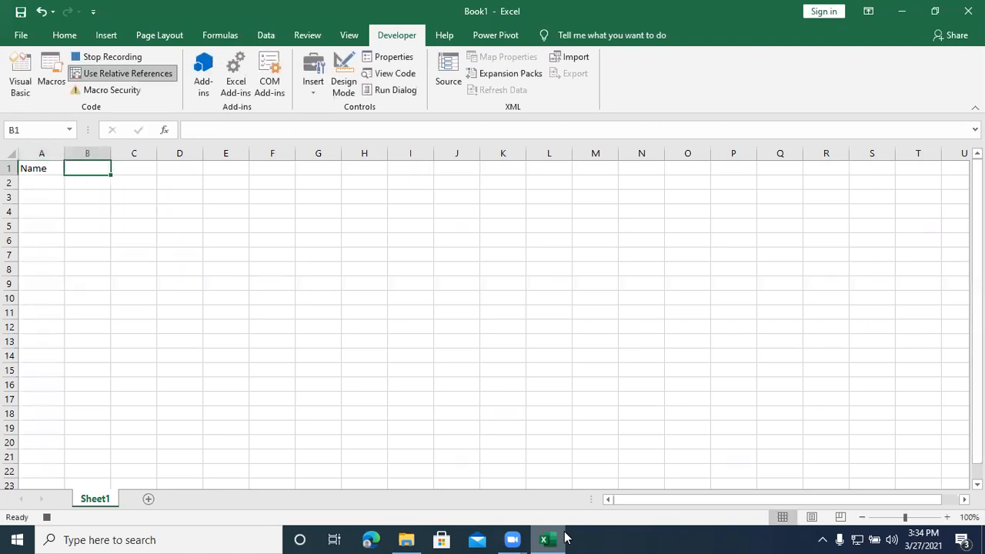
text(Price)
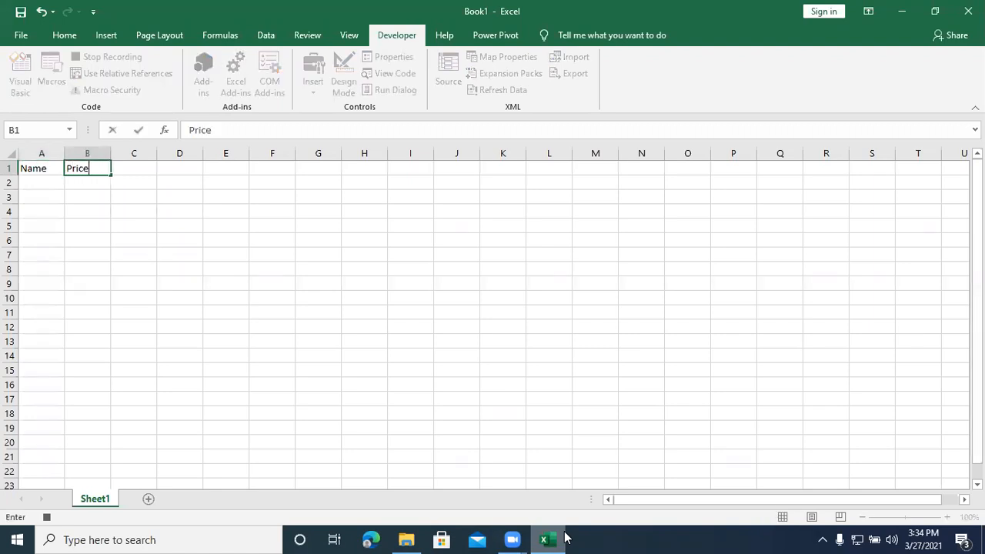
key(Return)
key(Left)
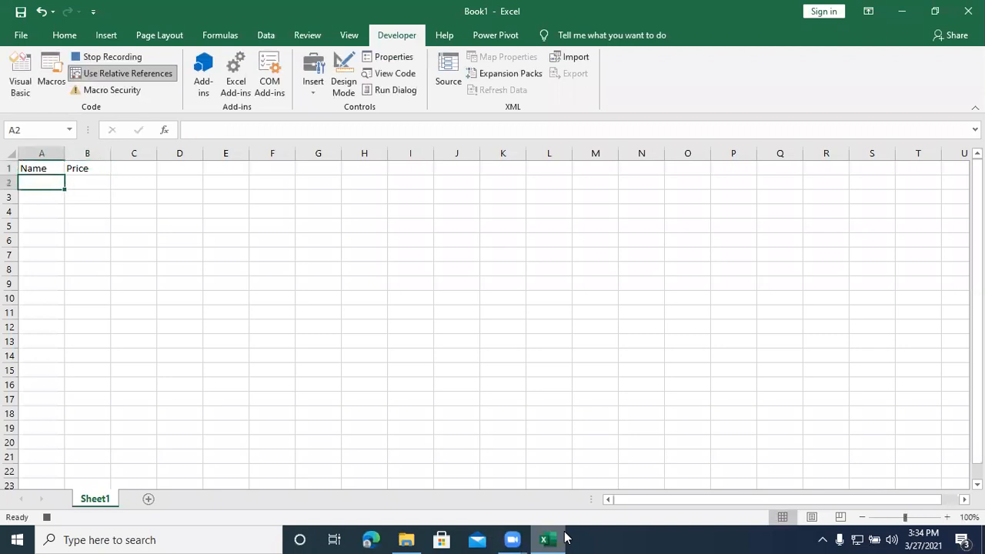
Step: Enter Product1, Product2 and Product3 under the Name header in A2:A4, moving the misplaced Product3 from B3 to A4
text(Product1)
key(Return)
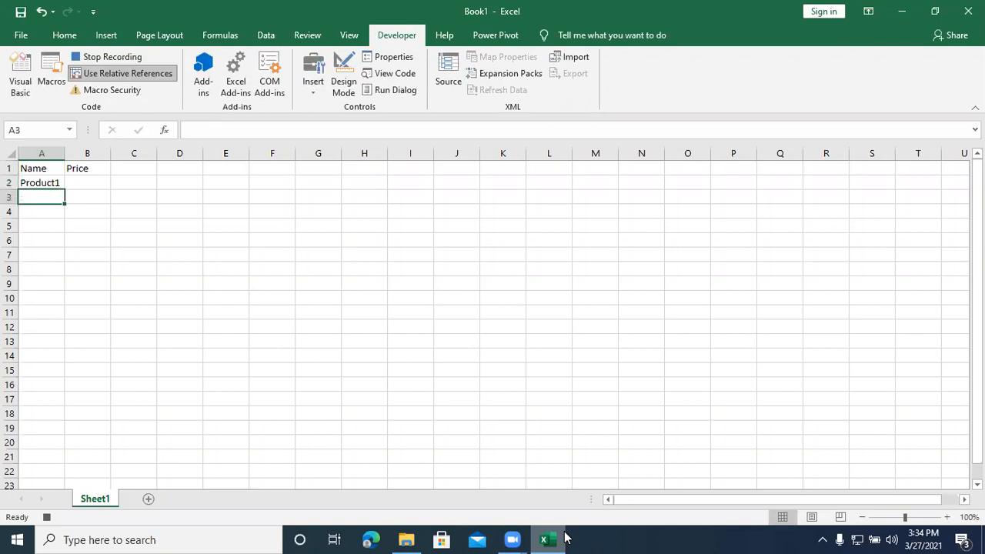
text(Pr)
key(BackSpace)
text(oduct2)
key(Tab)
text(Product3)
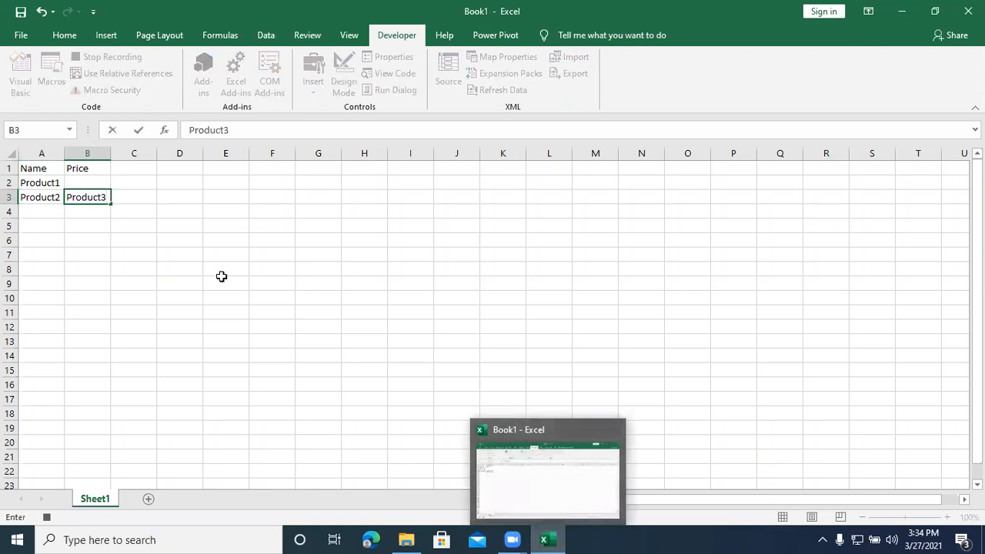
click(123, 238)
click(87, 195)
drag(87, 189, 56, 212)
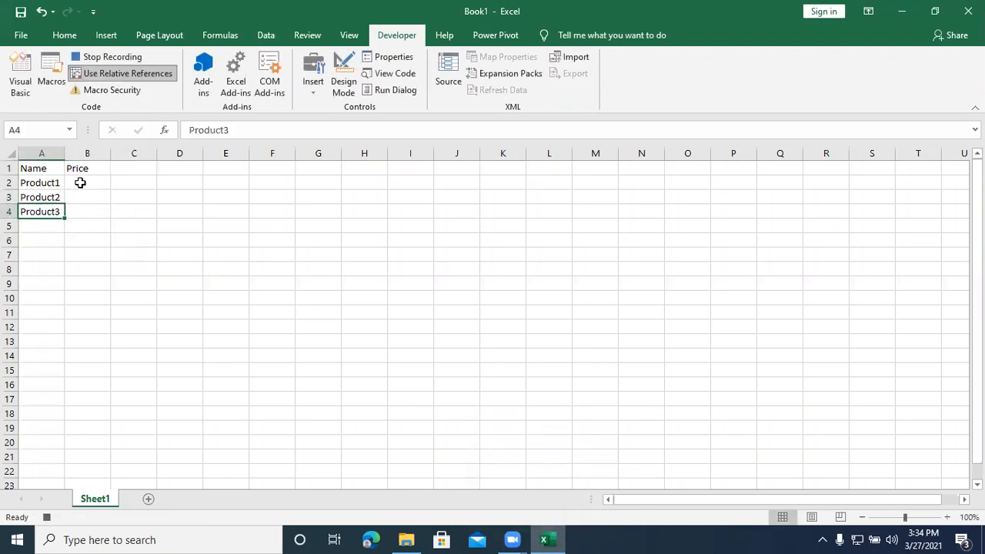
Step: Enter the prices 56, 254 and 487 for the three products in B2:B4
click(80, 182)
text(56)
key(Return)
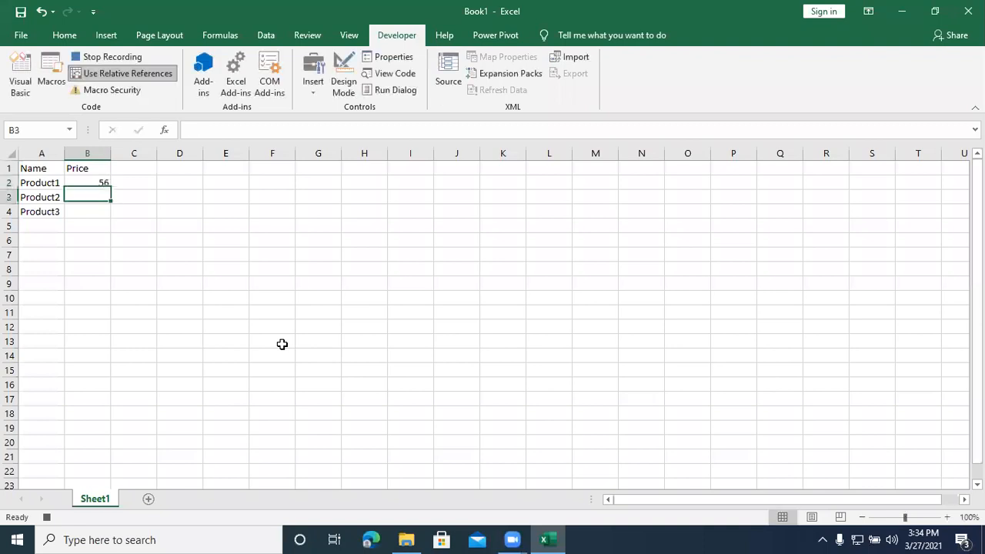
text(254)
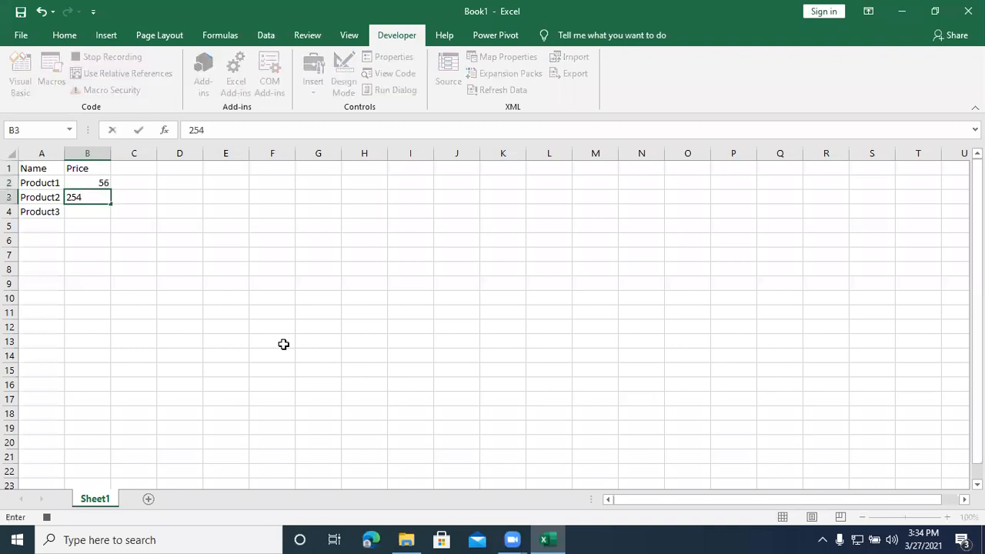
key(Return)
text(487)
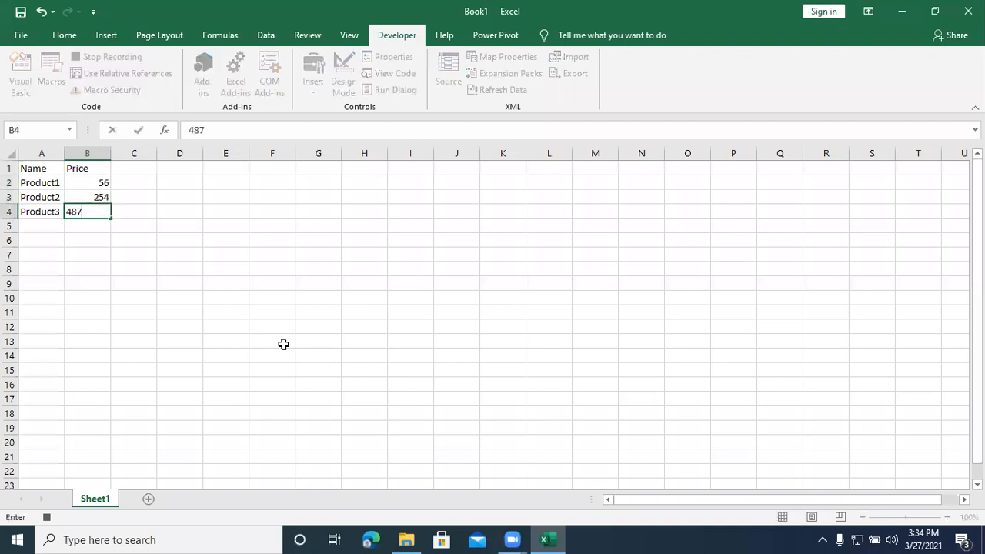
key(Return)
Step: Add a Total label in A5 with an AutoSum of B2:B4 in B5, and stop recording the macro
key(Left)
text(Total)
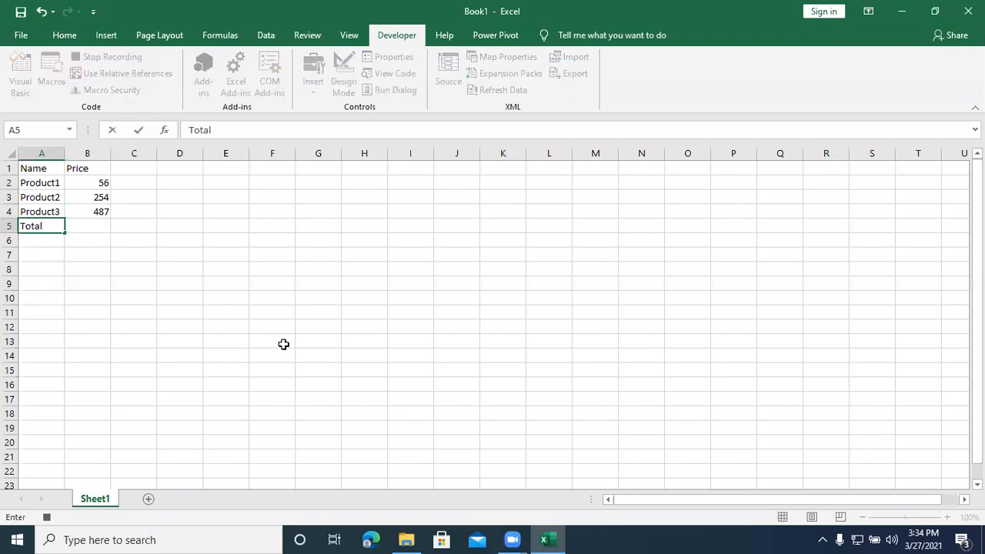
key(Tab)
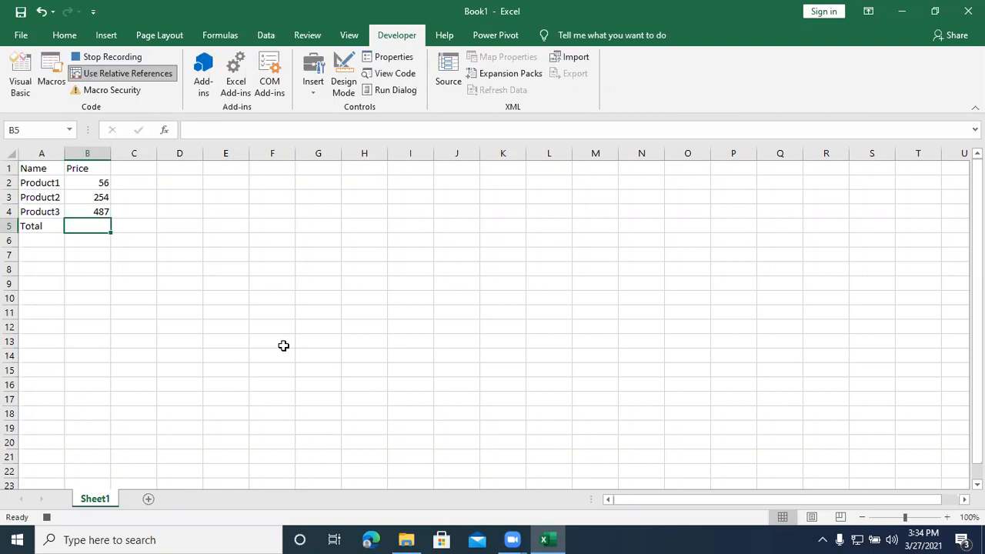
key(alt+equal)
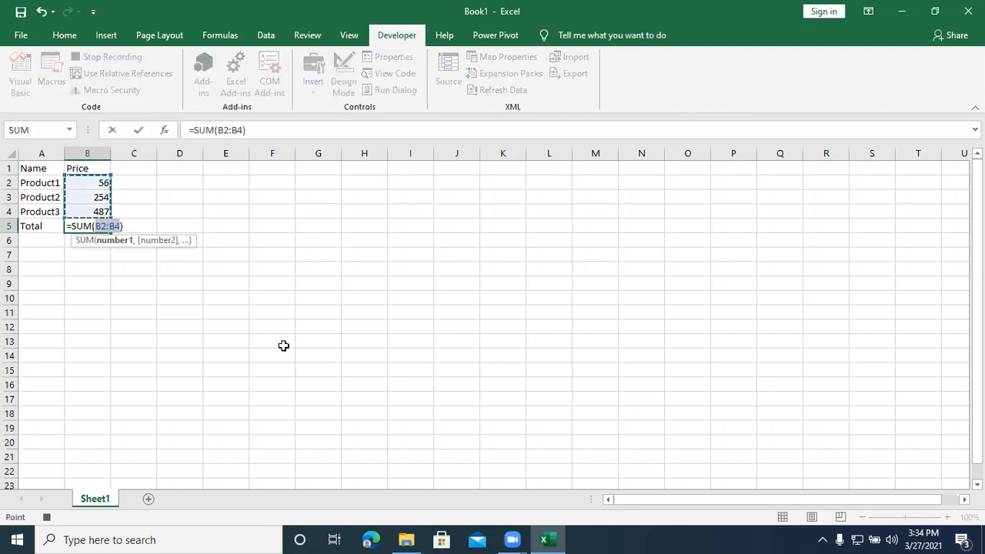
key(Return)
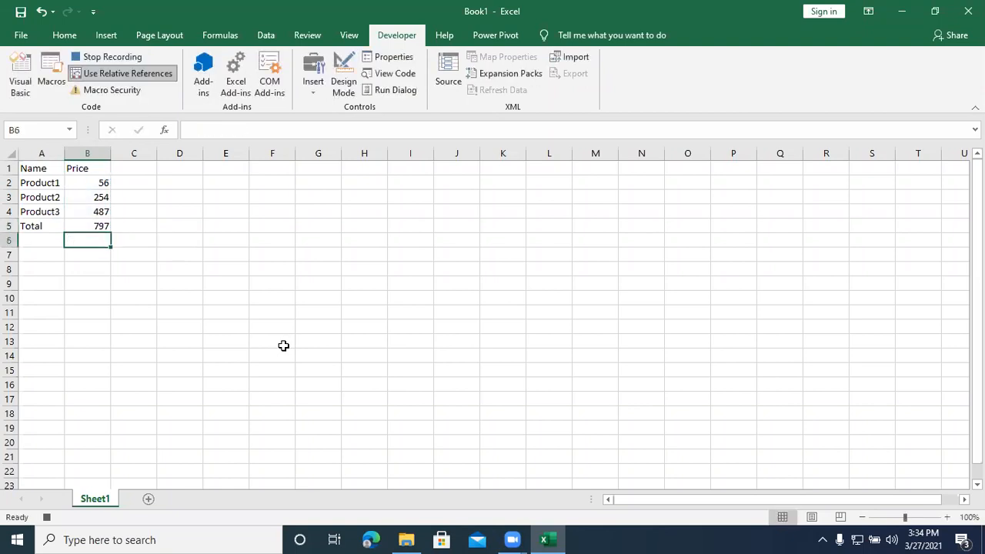
click(124, 56)
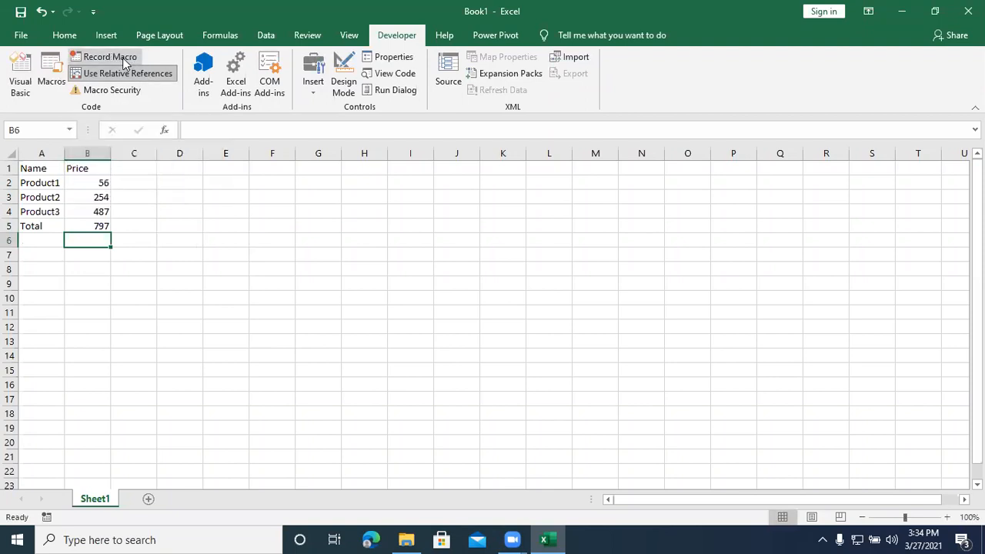
Step: Run the recorded macro from cells E6, K6 and O7 to insert the product table at each location
click(208, 240)
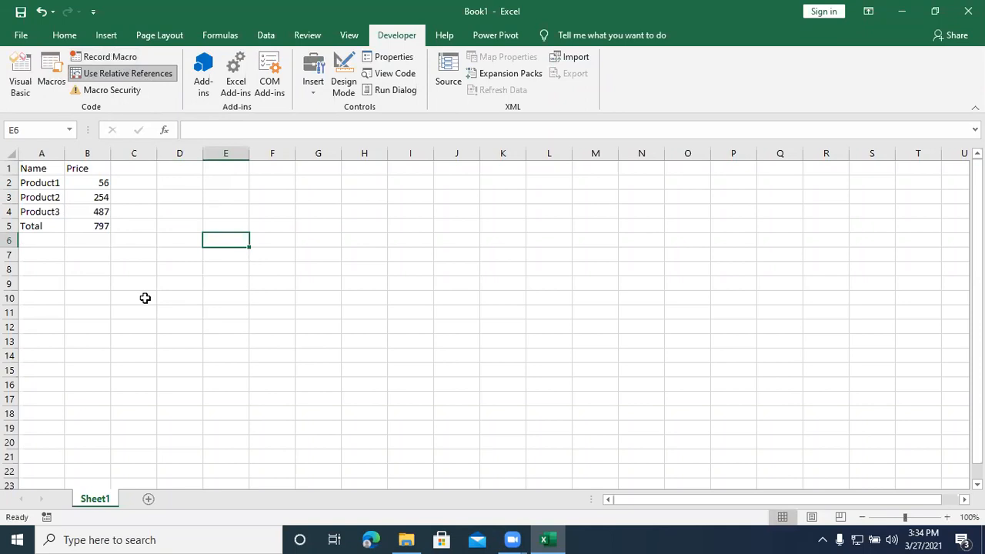
key(ctrl+q)
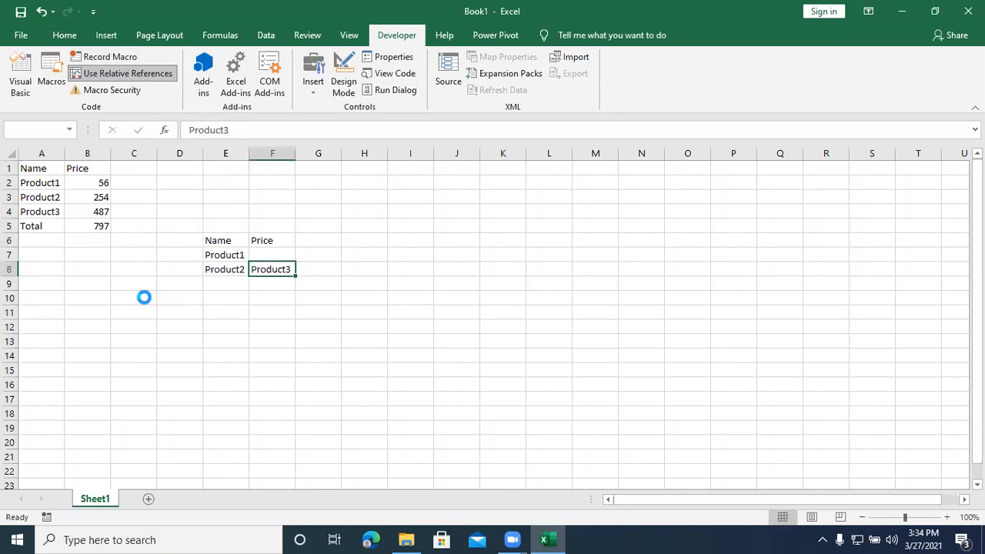
click(491, 243)
key(ctrl+q)
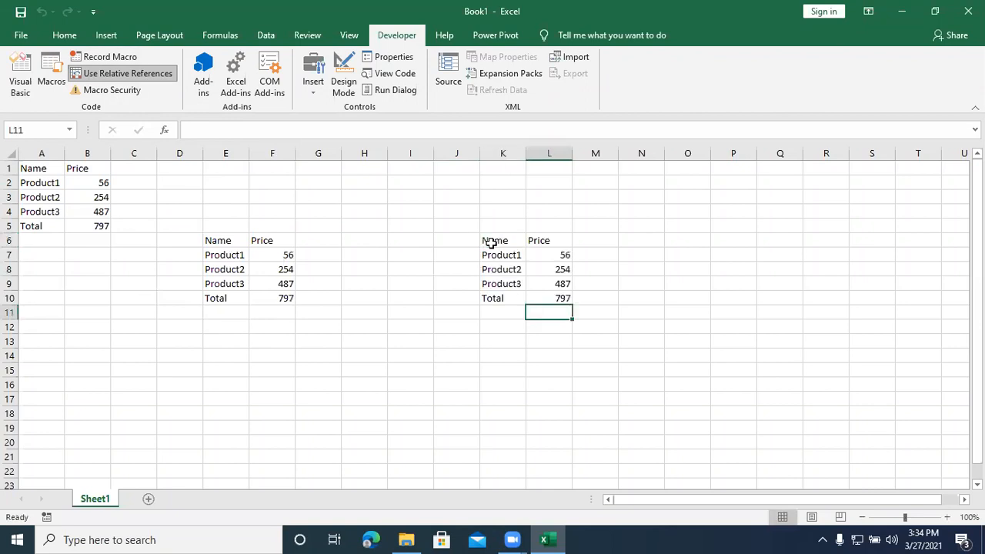
click(684, 255)
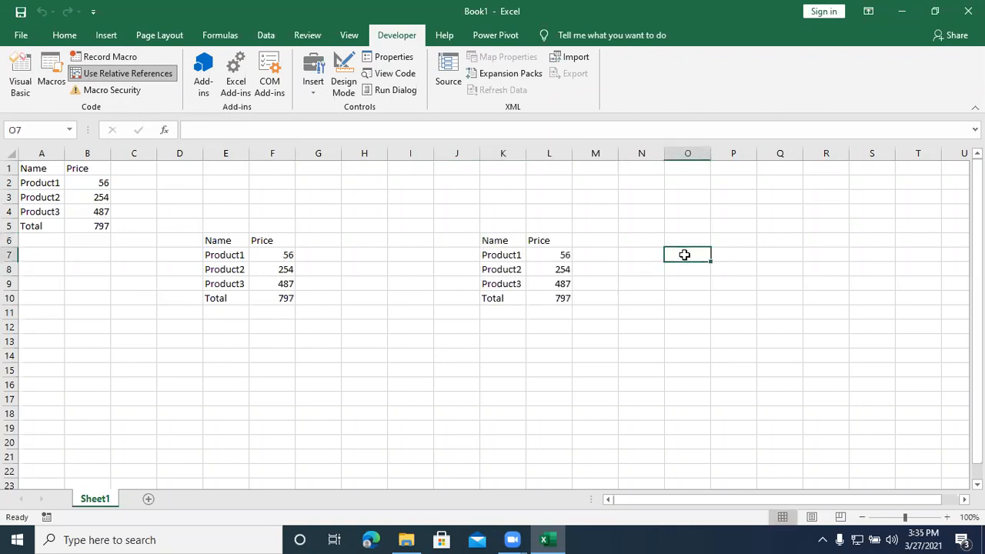
key(ctrl+q)
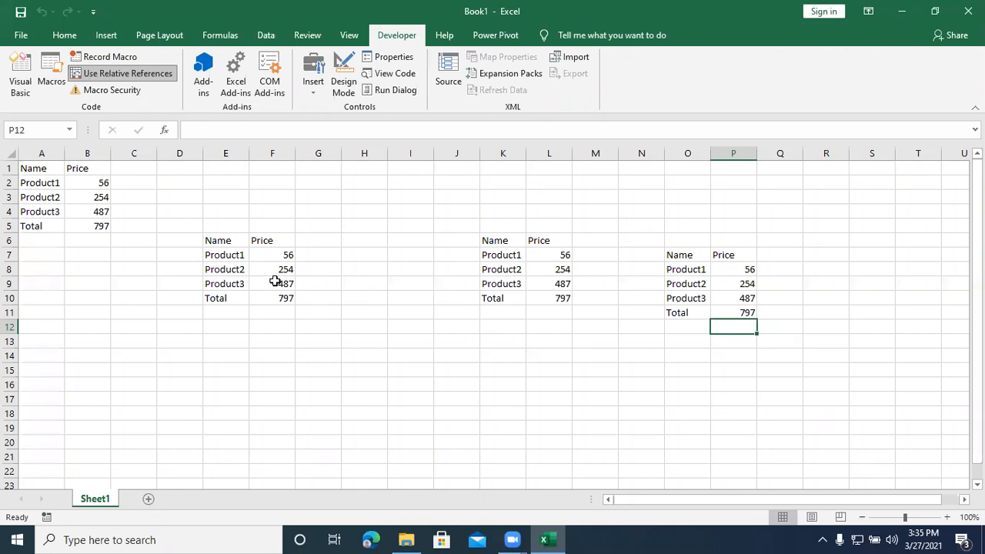
Step: Examine the recorded demo macro's code in Module1 of the Visual Basic editor, and return to the worksheet
click(20, 77)
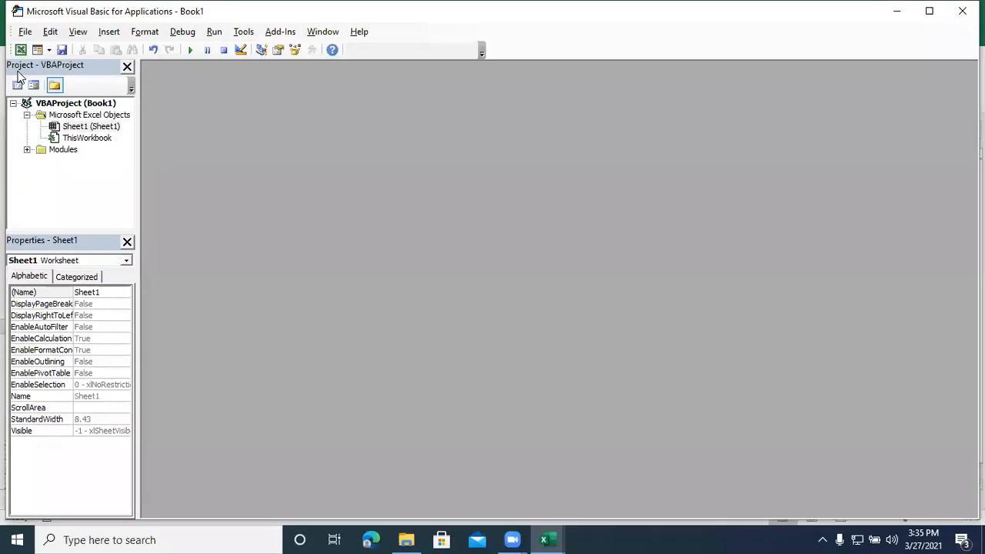
double_click(59, 153)
double_click(60, 161)
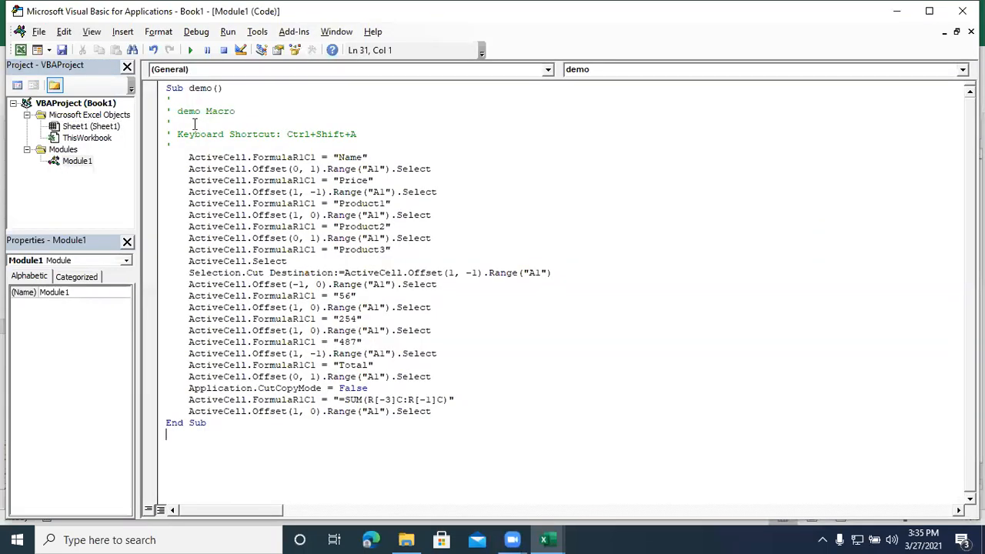
drag(169, 111, 501, 424)
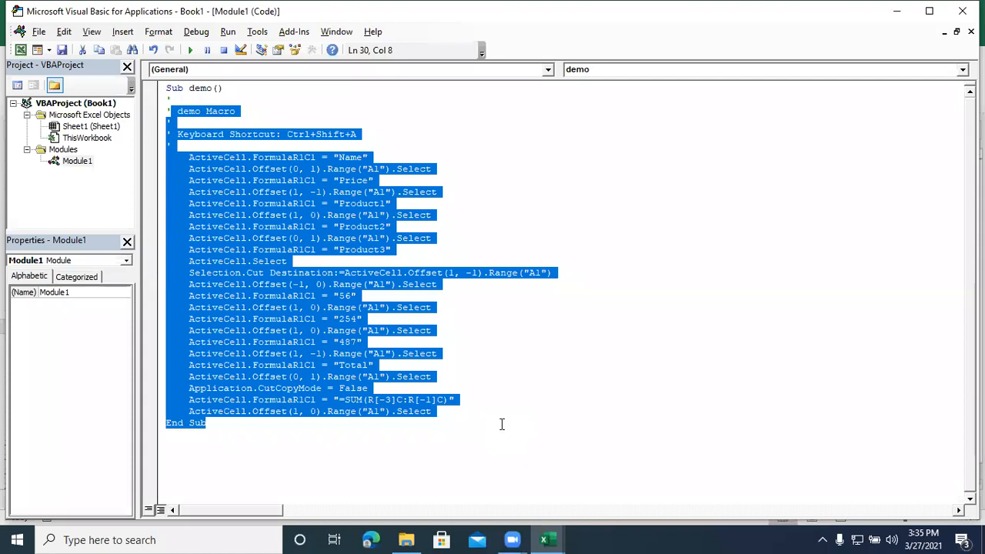
click(962, 10)
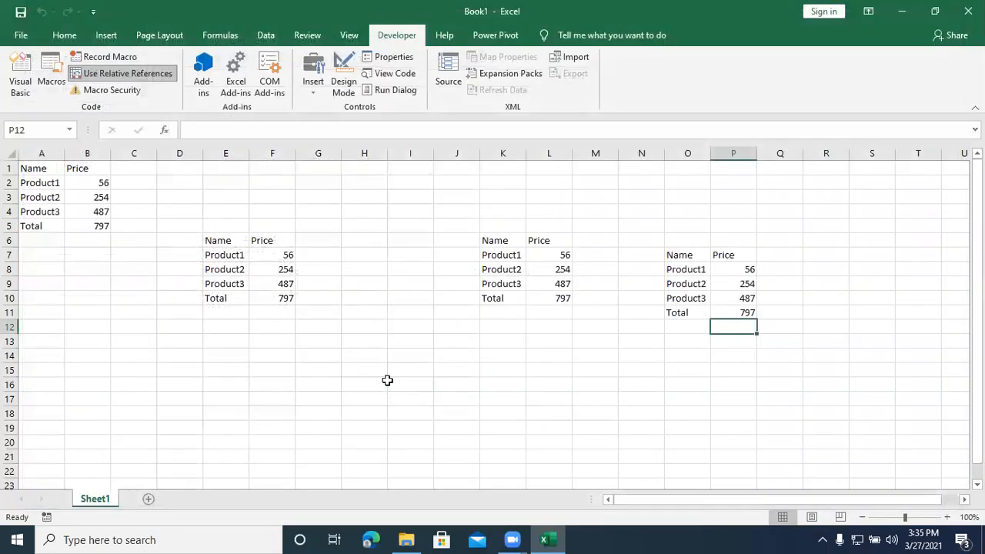
drag(390, 384, 366, 383)
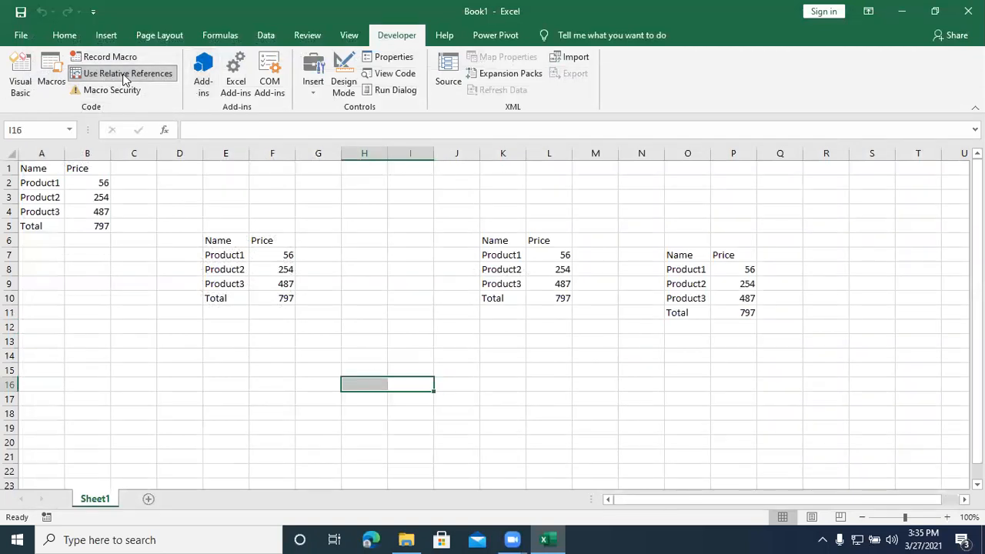
click(149, 378)
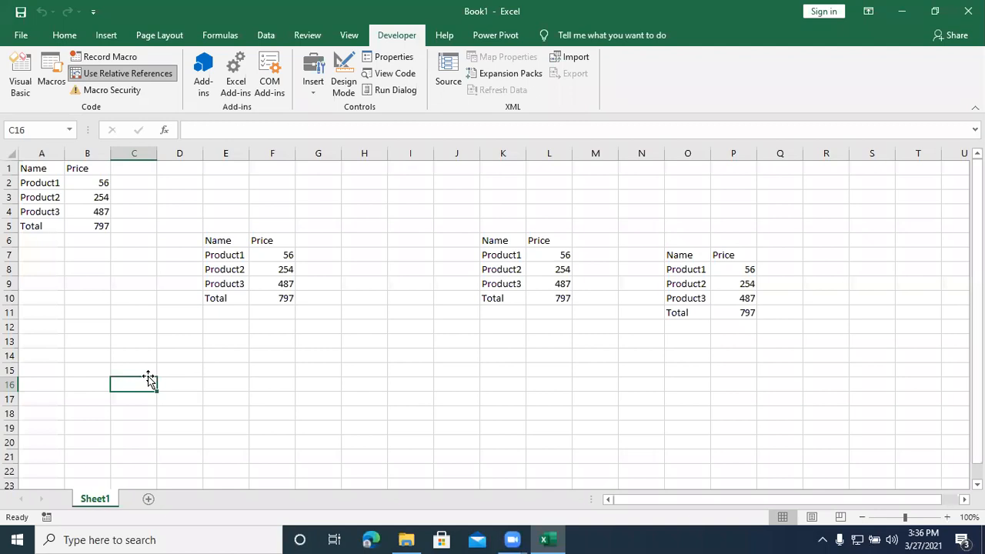
click(811, 65)
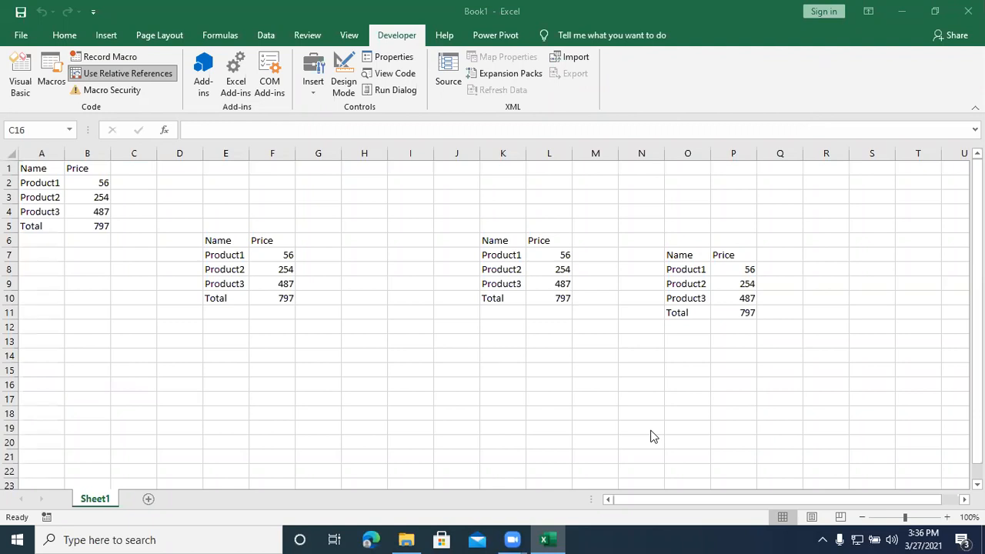
Step: Check the shortcut key and description in the demo macro's options, leaving them as they are
mouse_move(562, 534)
click(350, 35)
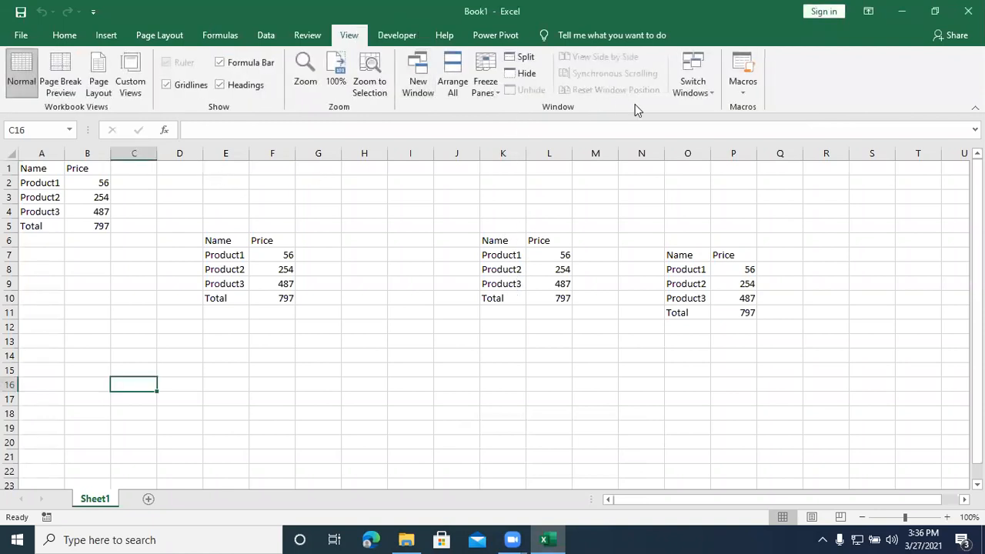
click(739, 71)
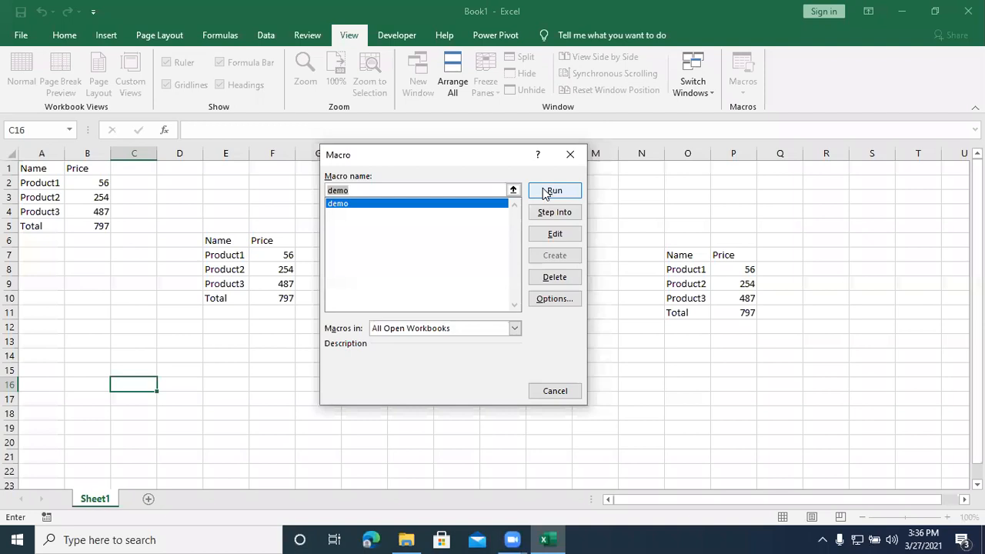
click(550, 300)
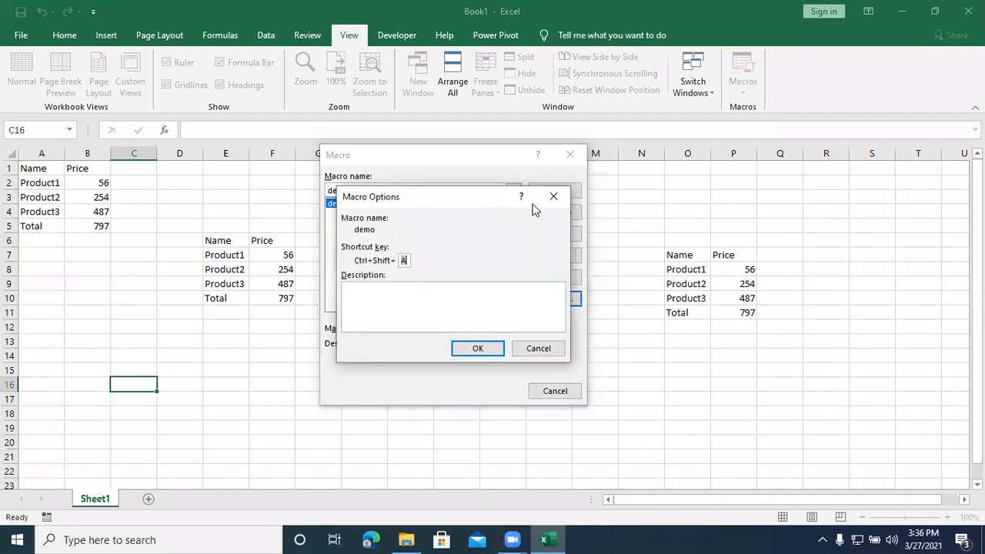
click(554, 196)
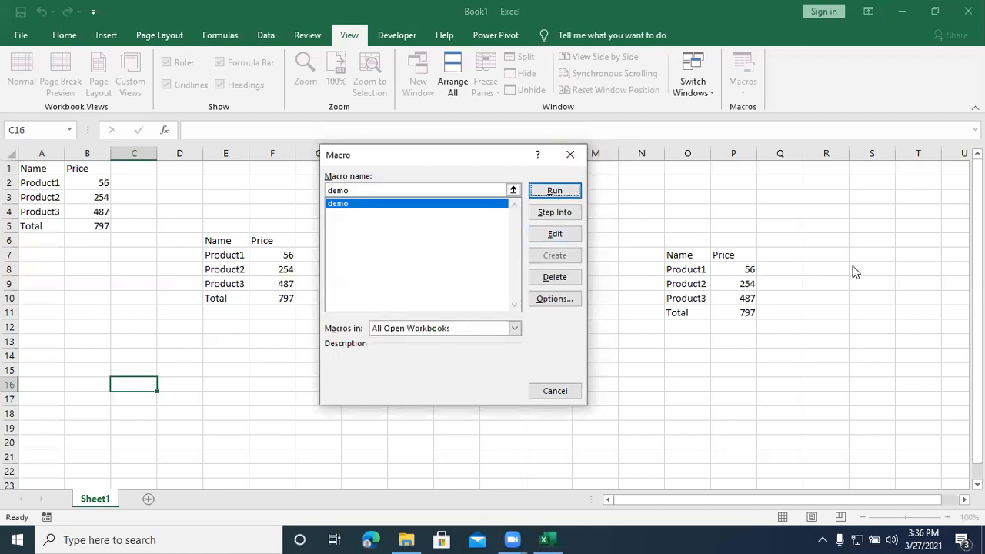
click(568, 156)
Step: Run the demo macro from the macro list at cells L16 and O17 to insert the product table at both locations
click(547, 379)
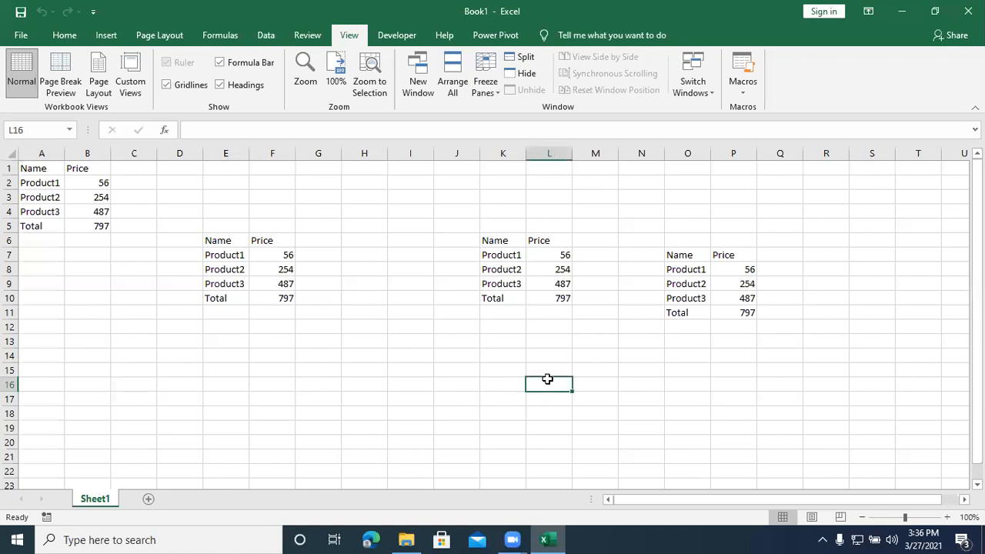
click(734, 71)
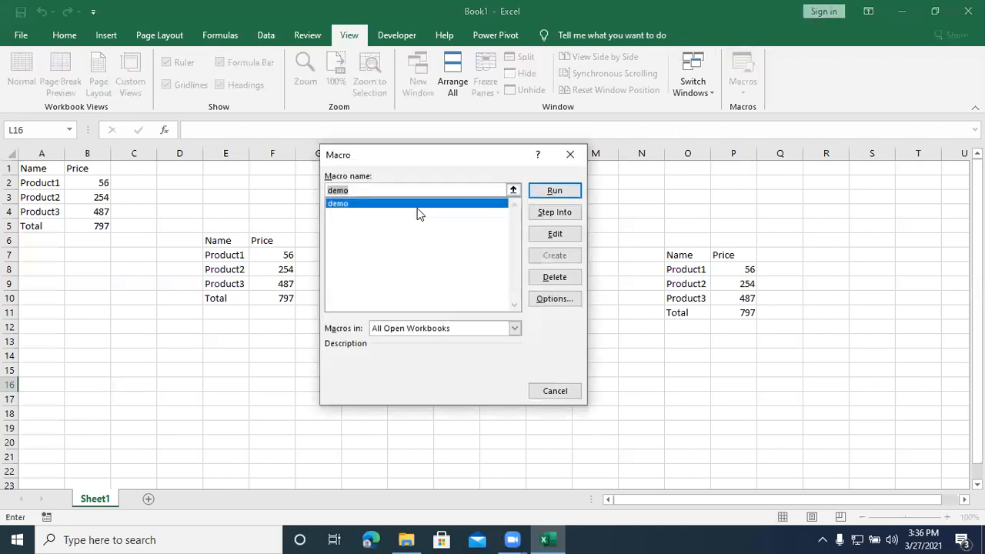
click(535, 191)
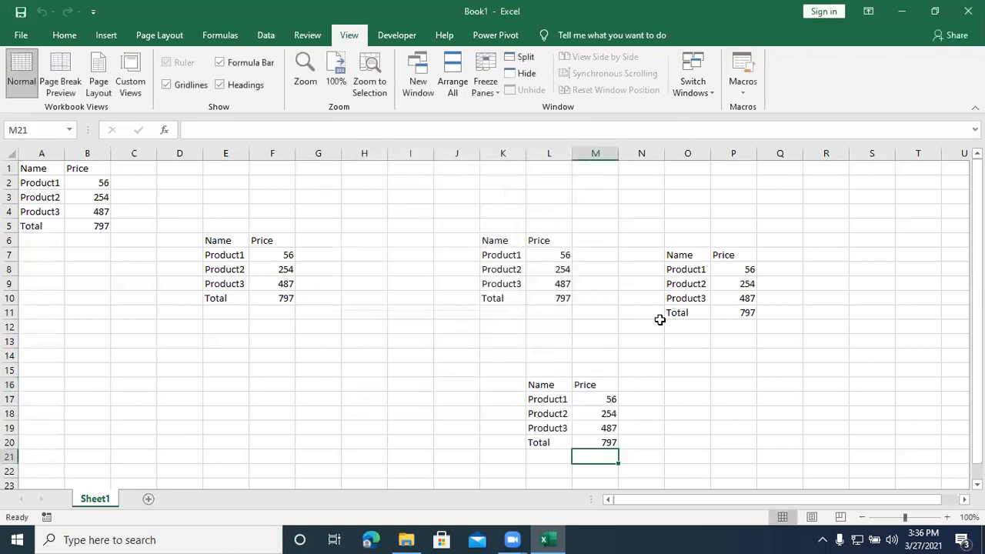
click(696, 398)
click(742, 83)
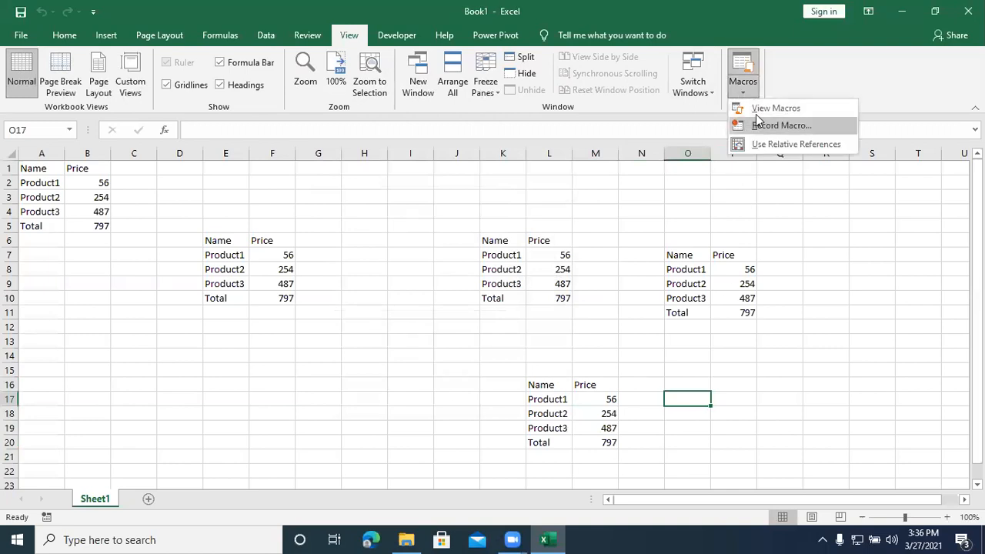
click(762, 109)
click(563, 188)
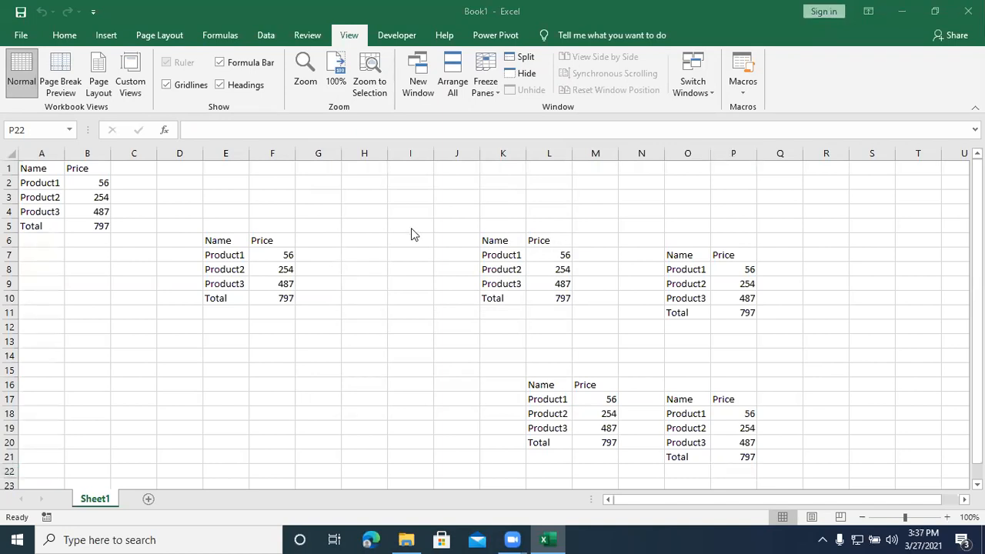
Step: Start recording a macro from cell A24 named addition, with the shortcut Ctrl+Shift+Z, stored in This Workbook
scroll(409, 237, down, 4)
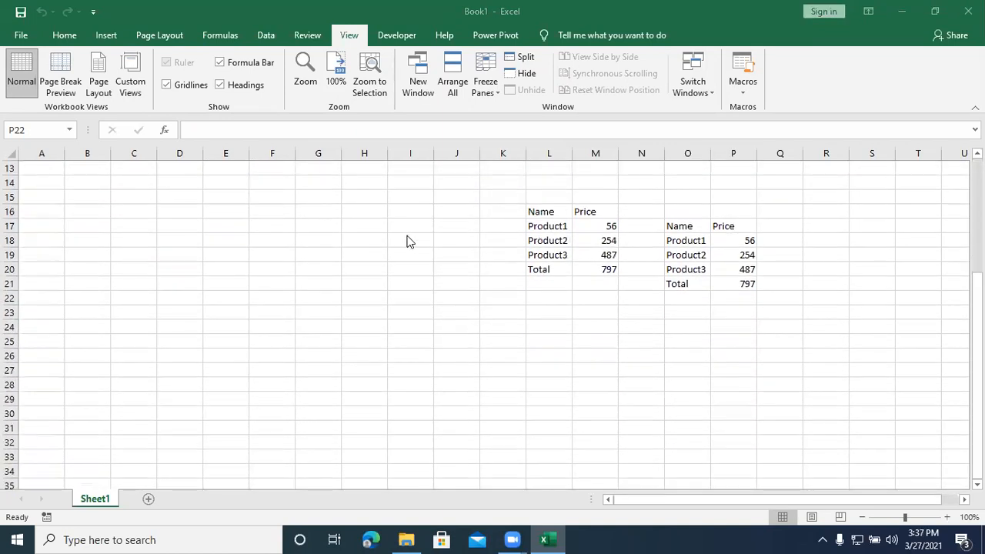
click(46, 317)
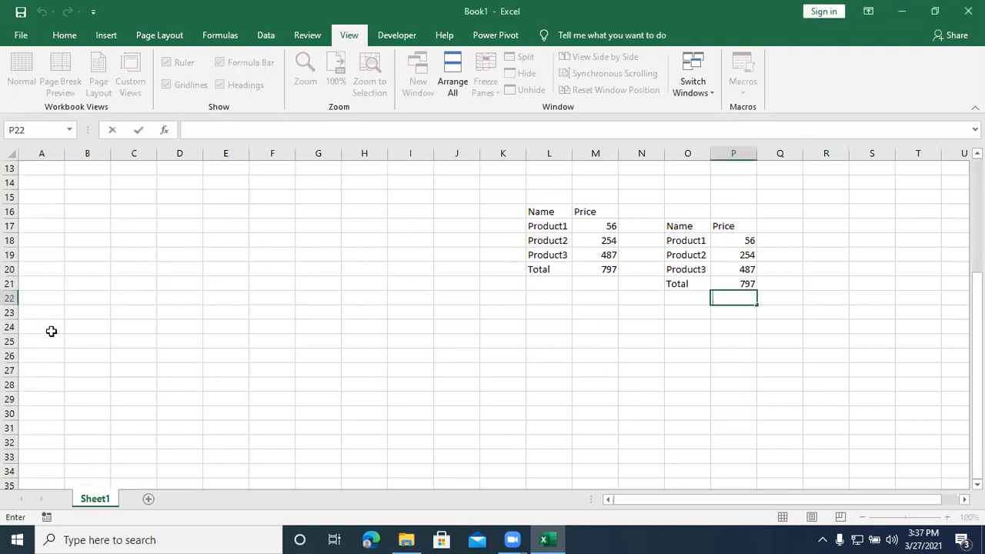
click(49, 331)
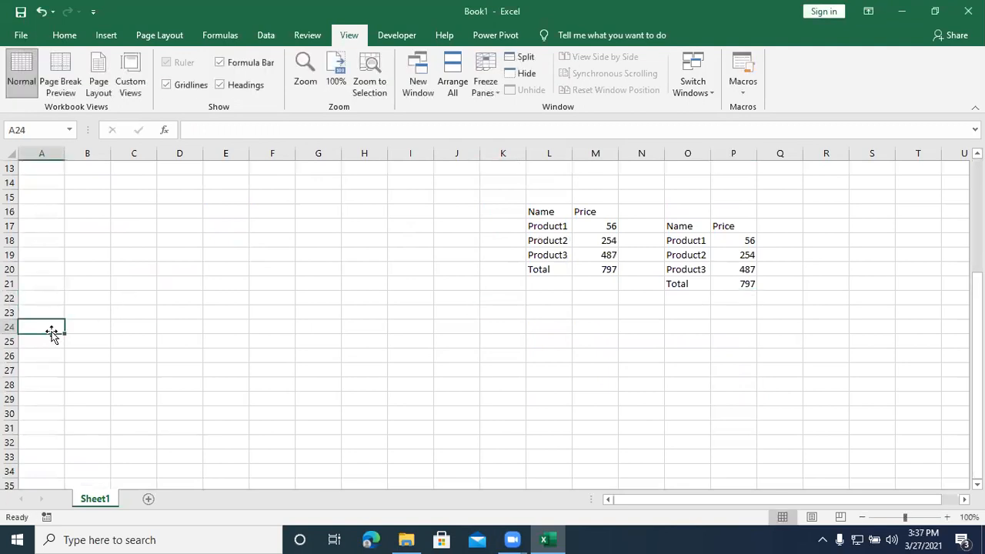
click(388, 35)
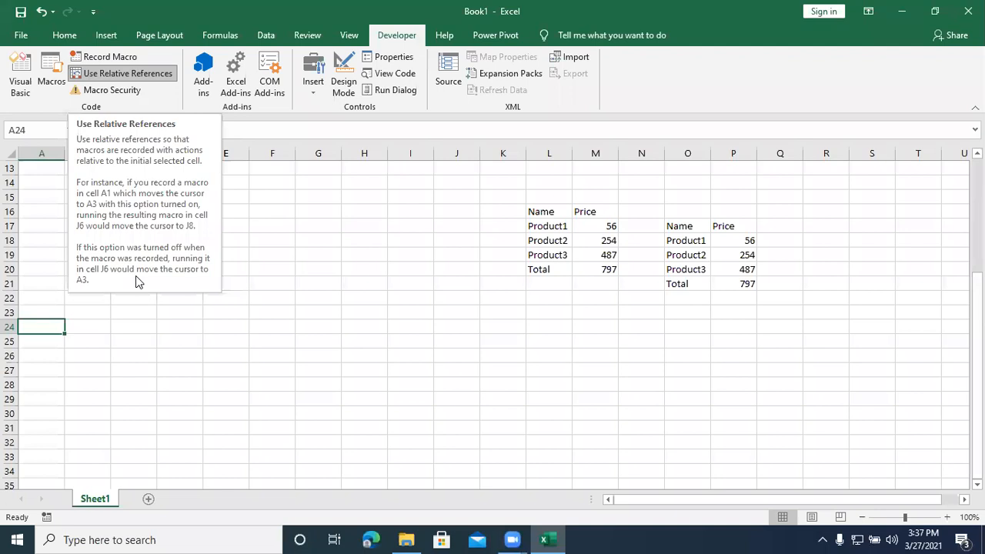
click(95, 58)
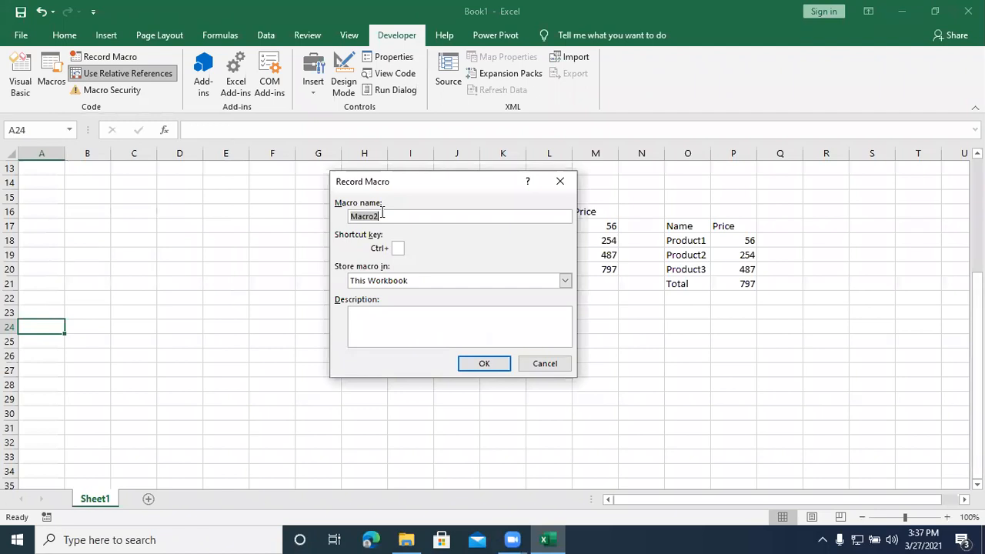
text(add)
text(ti)
key(BackSpace)
key(BackSpace)
text(ition)
click(397, 248)
text(A)
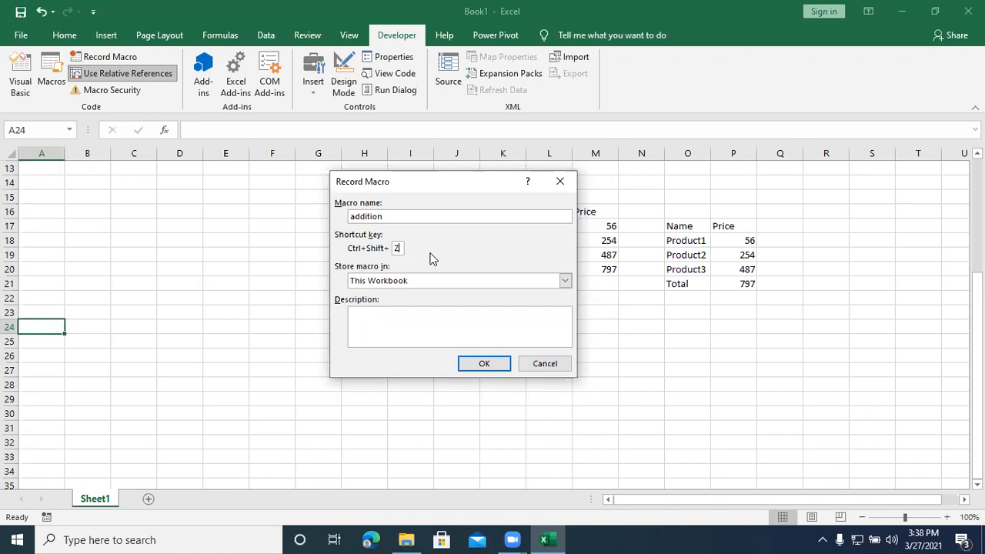
click(473, 367)
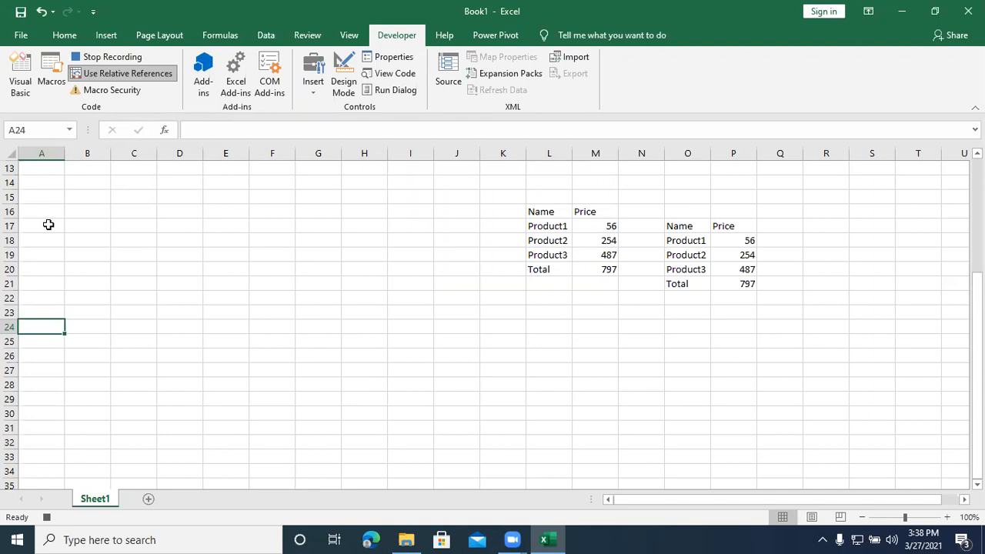
Step: Enter the headers stu Name and Marks in A24:B24
text(stu Name)
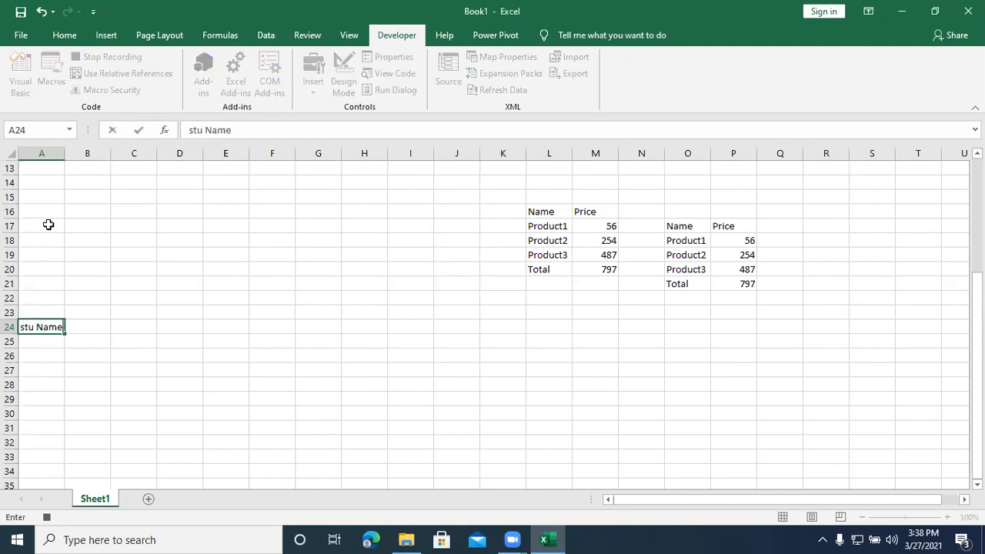
key(Tab)
text(Marks)
key(Return)
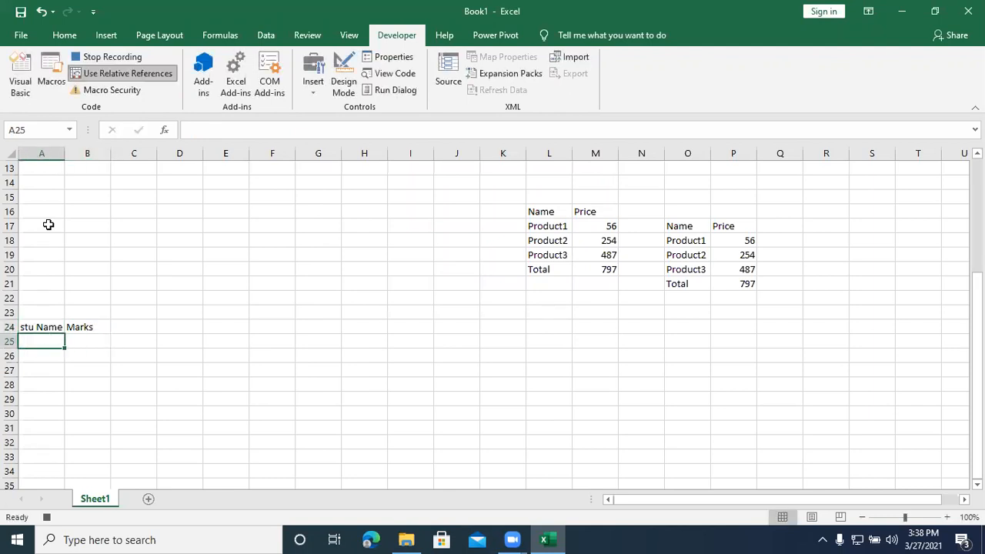
Step: List the students A, B, C, D and E under the stu Name header in A25:A29
text(A)
key(Return)
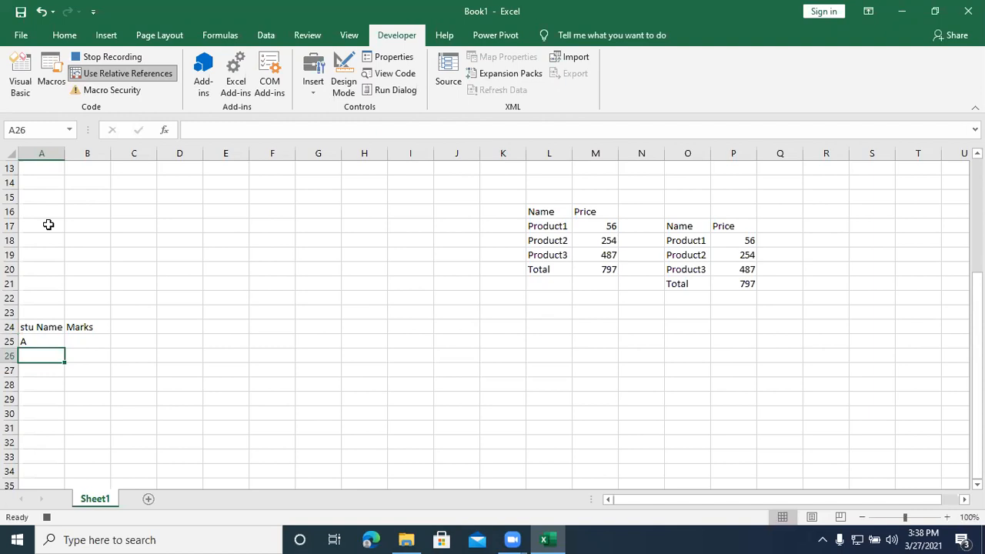
text(B)
key(Return)
text(C)
key(Return)
text(D)
key(Return)
text(E)
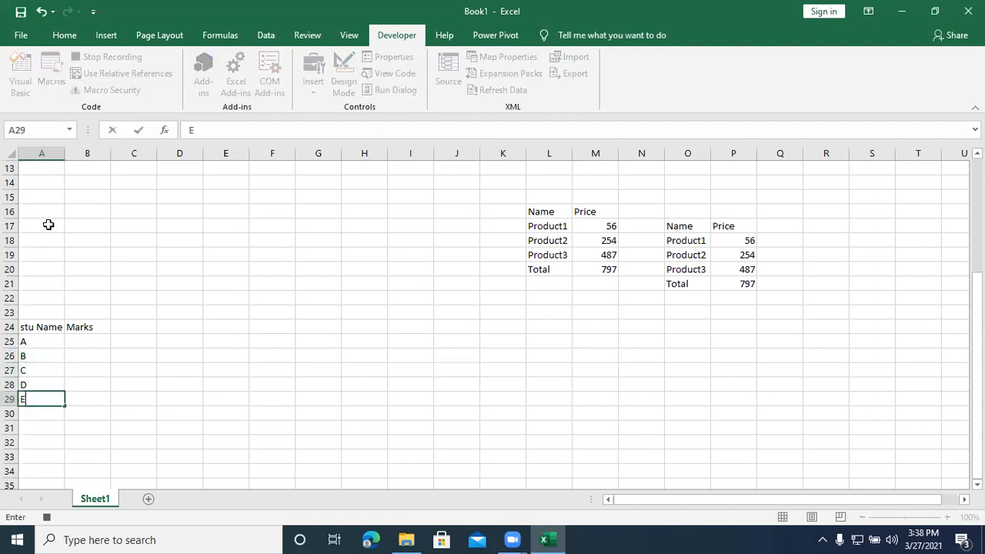
key(Return)
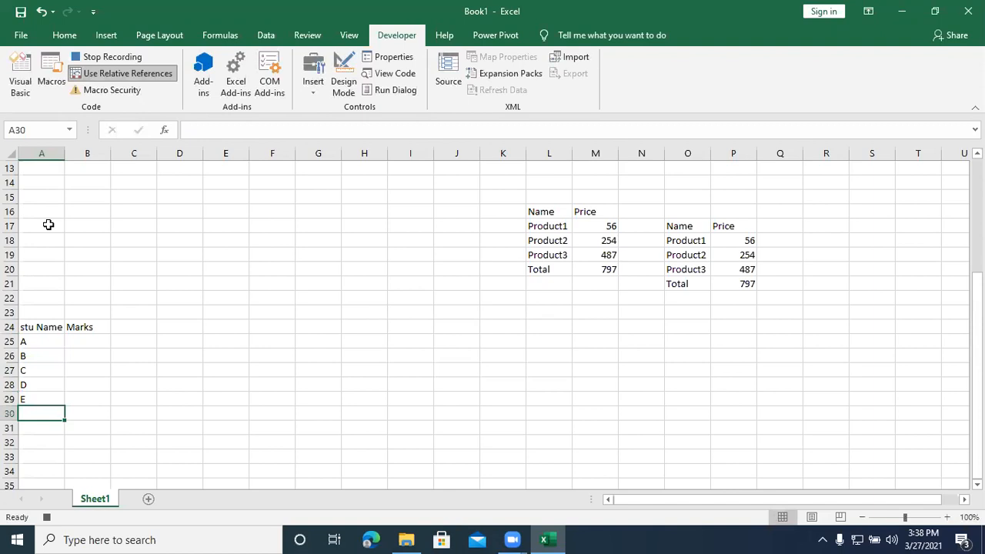
Step: Enter the marks 67 and 45 for students A and B in B25:B26
key(Right)
key(Up)
key(Up)
key(Up)
key(Up)
key(Up)
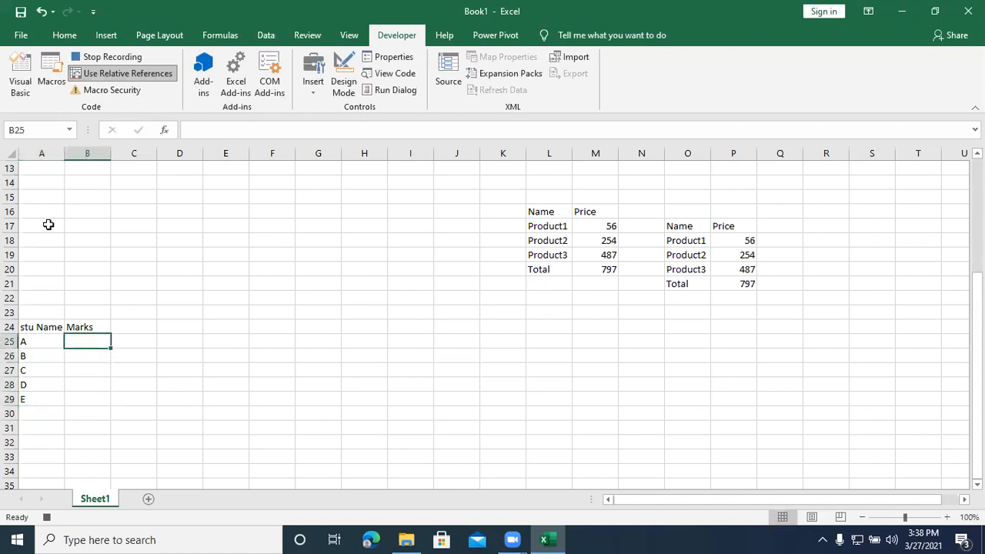
text(67)
key(Return)
text(45)
key(Return)
text(343)
key(Return)
text(6)
key(Up)
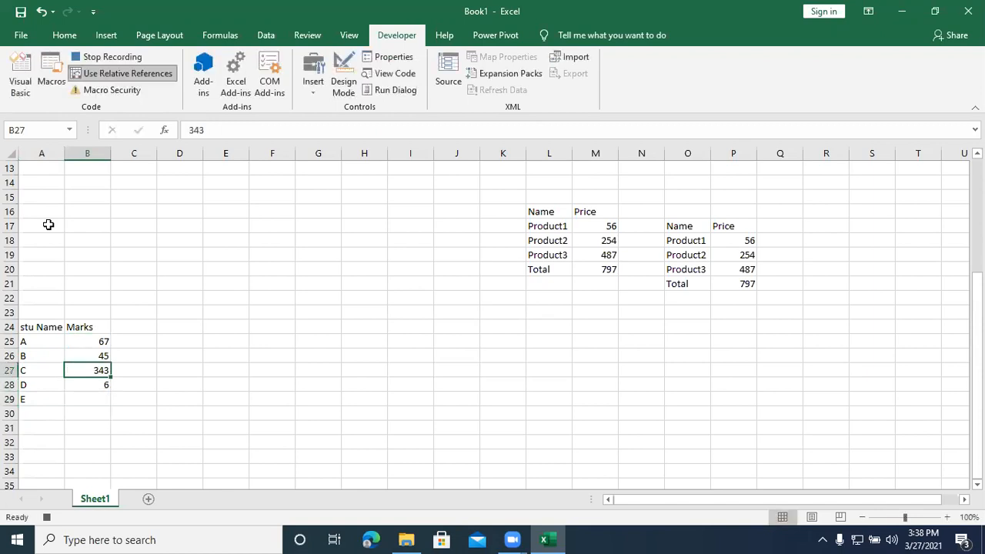
Step: Enter the marks 56, 34 and 56 for students C, D and E in B27:B29, and stop recording the macro
text(56)
key(Return)
text(34)
key(Return)
text(56)
key(Return)
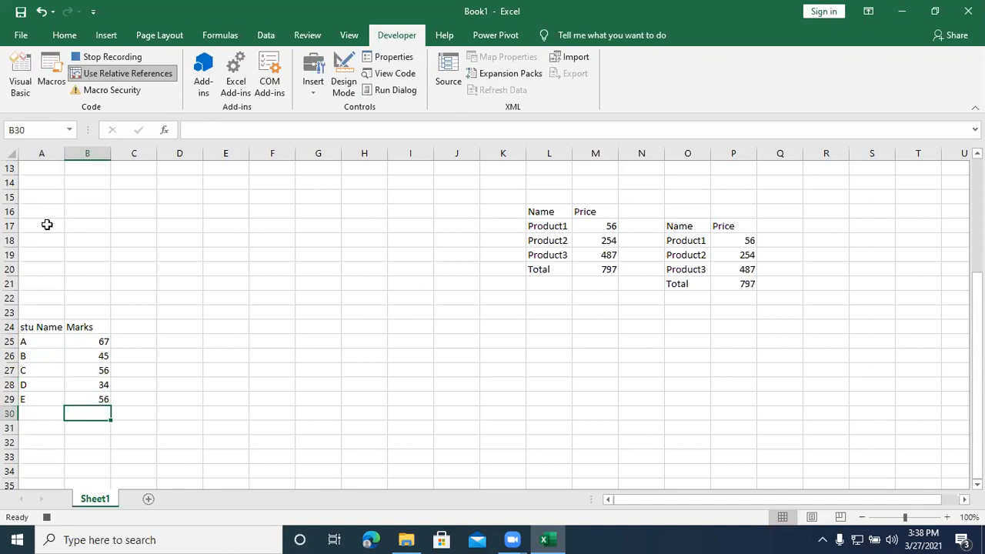
click(109, 59)
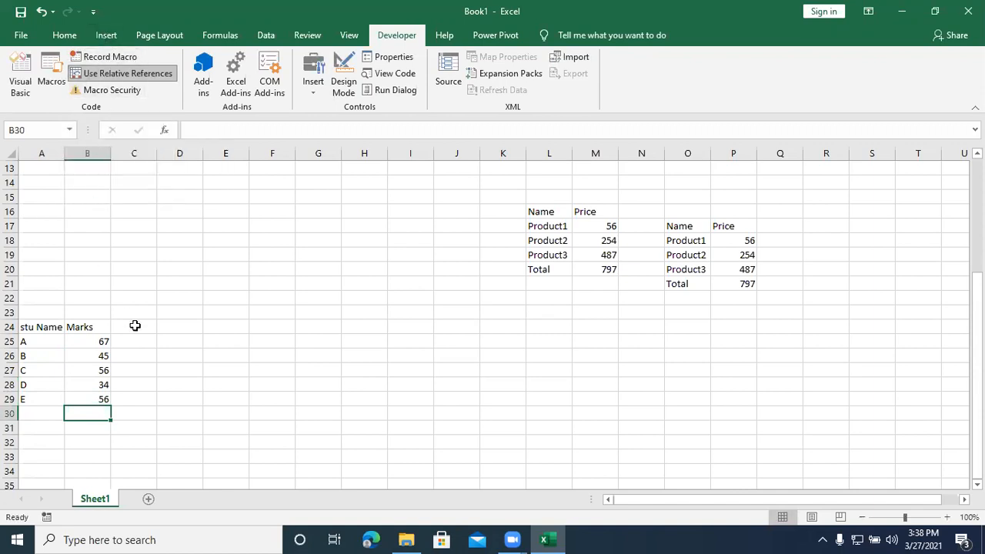
Step: Run the addition macro from cell D24 to insert another student marks table
click(168, 325)
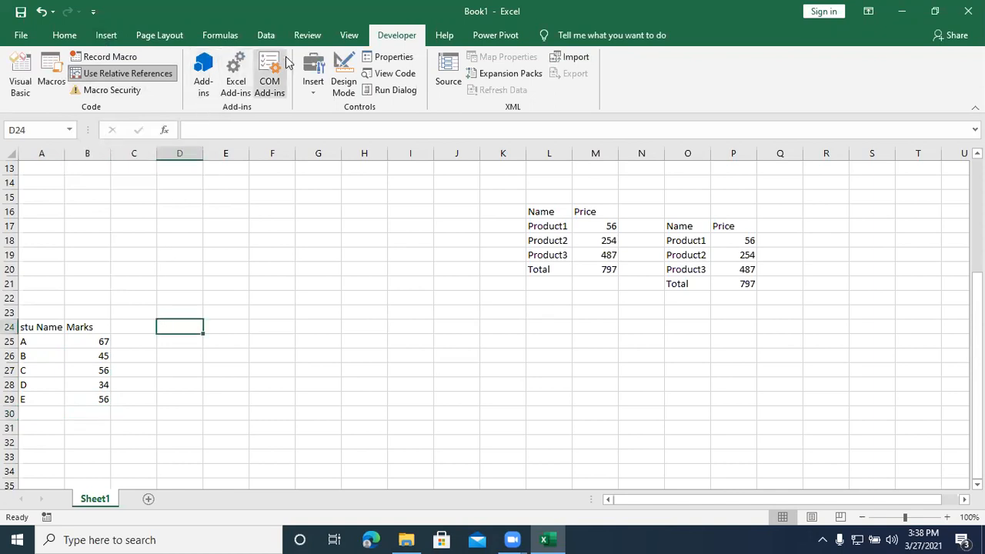
click(352, 38)
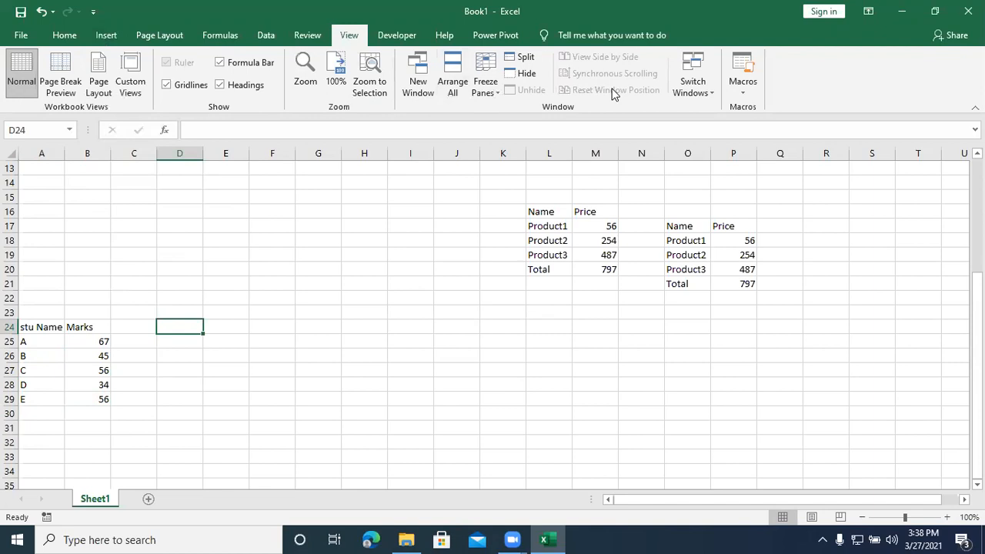
click(748, 93)
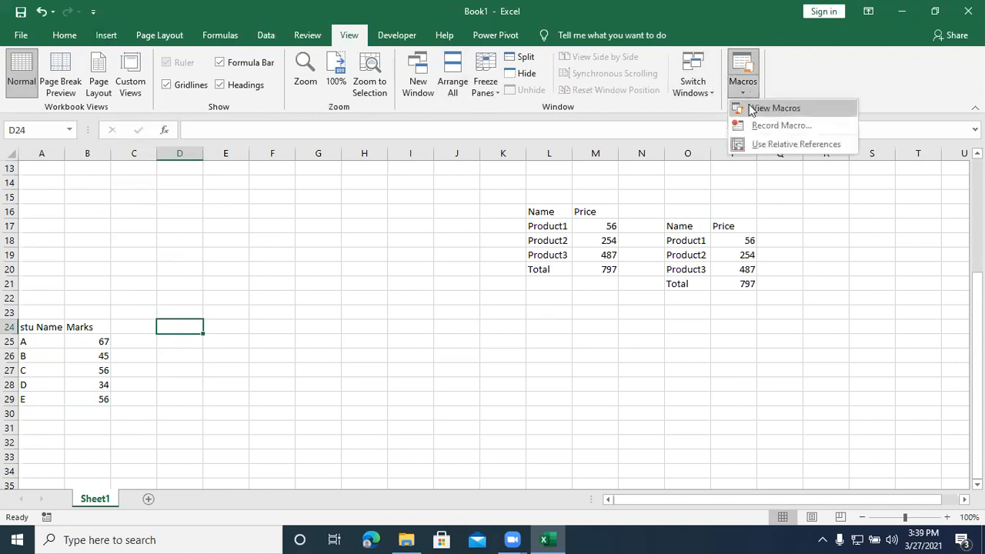
click(774, 108)
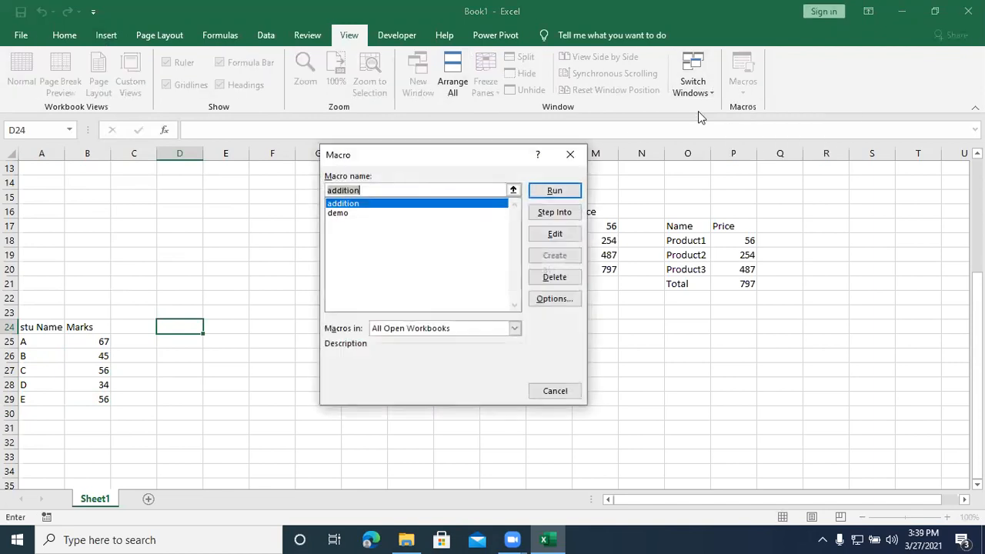
click(350, 203)
click(544, 193)
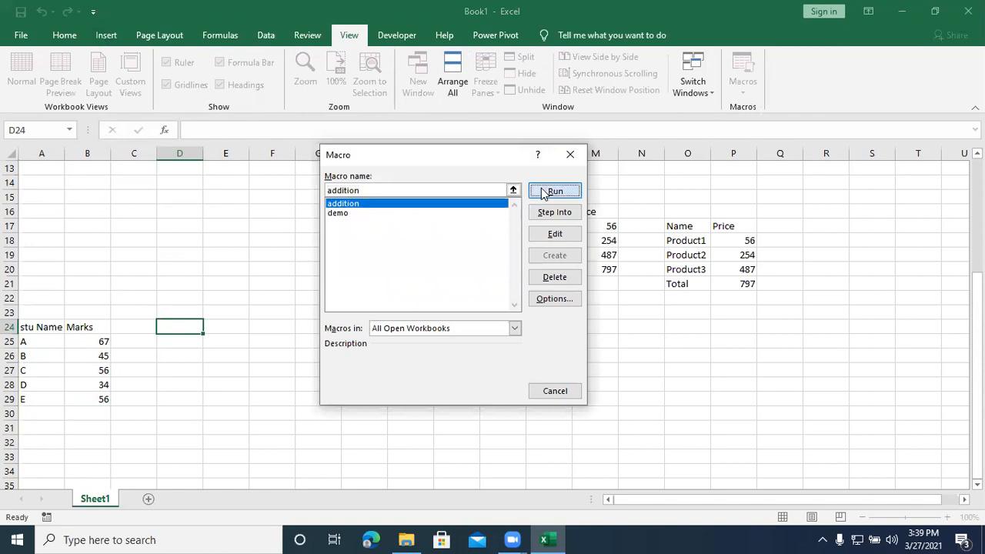
Step: Run the addition macro again from cell F16
click(331, 326)
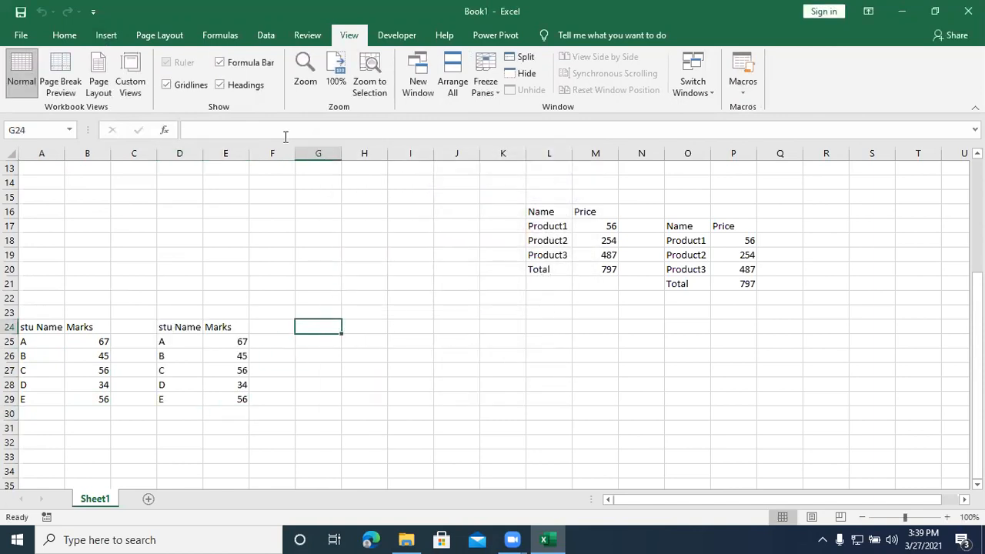
click(265, 214)
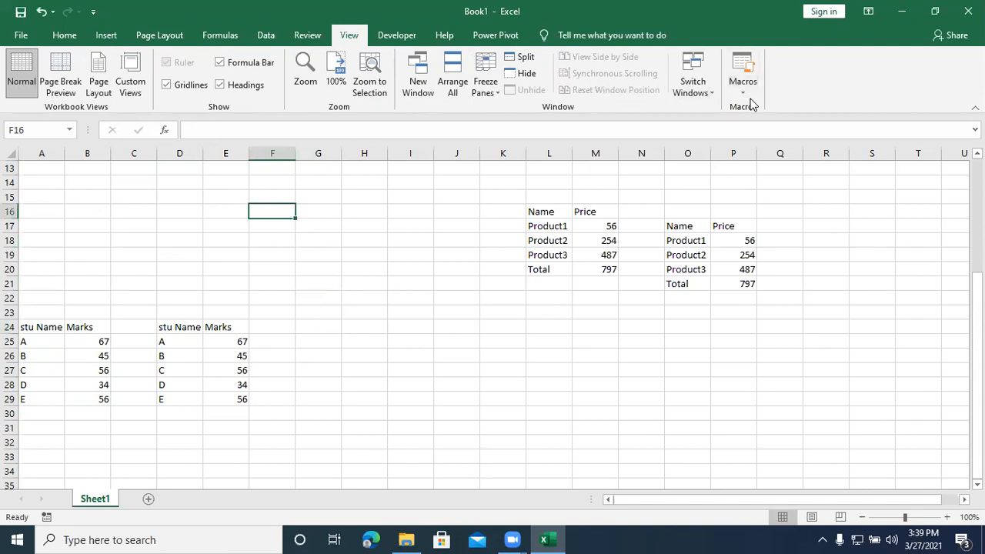
click(751, 100)
click(757, 107)
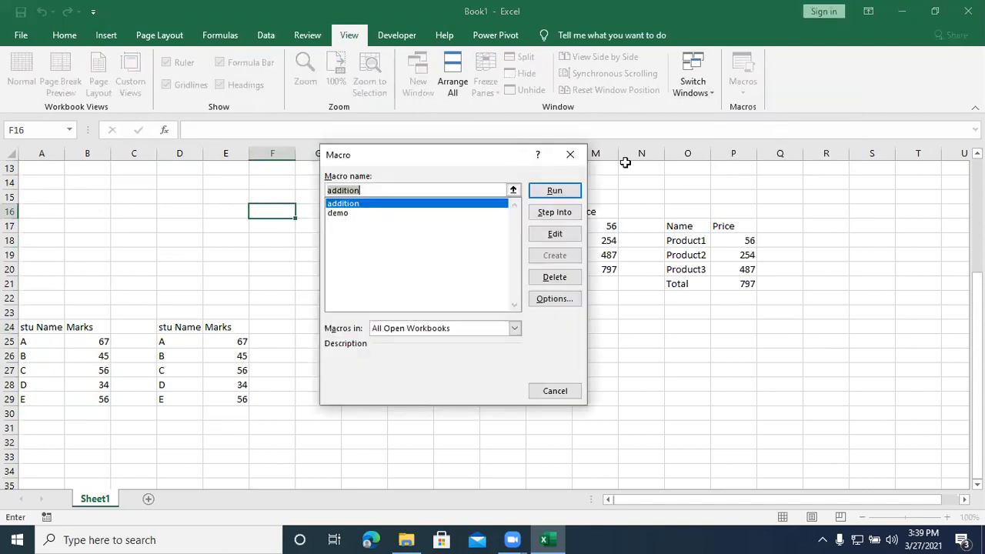
click(553, 192)
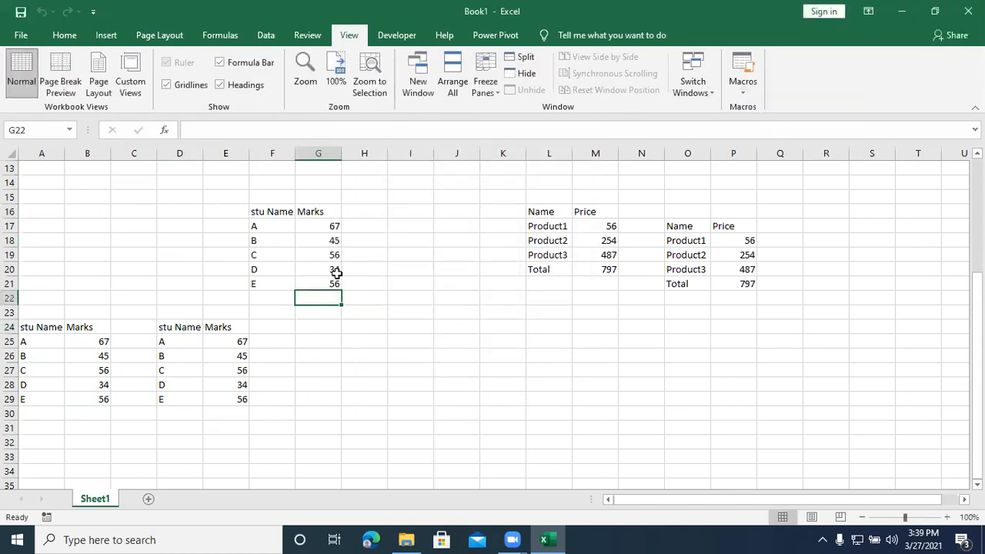
Step: Replay the addition macro with its assigned shortcut at cells H25, L25 and O25
click(361, 339)
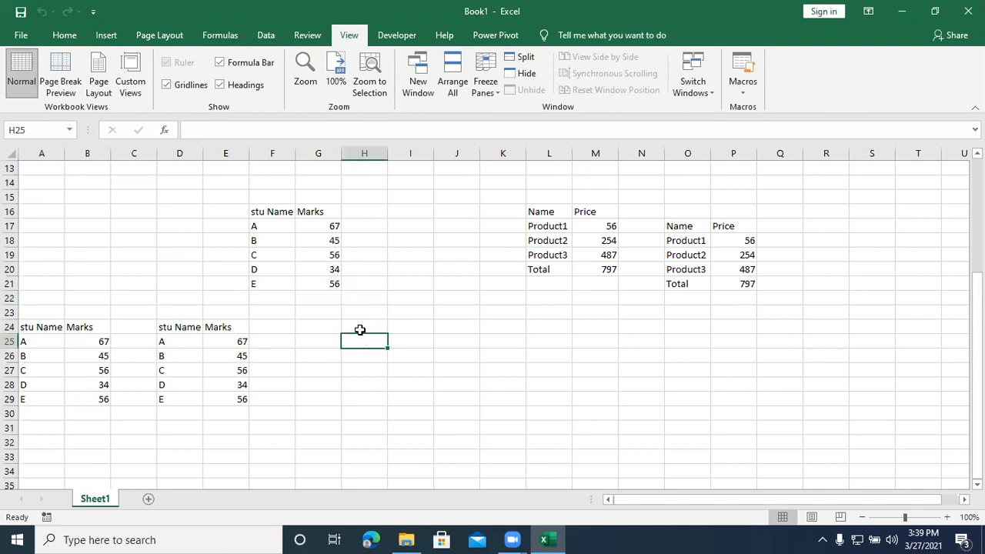
key(ctrl+a)
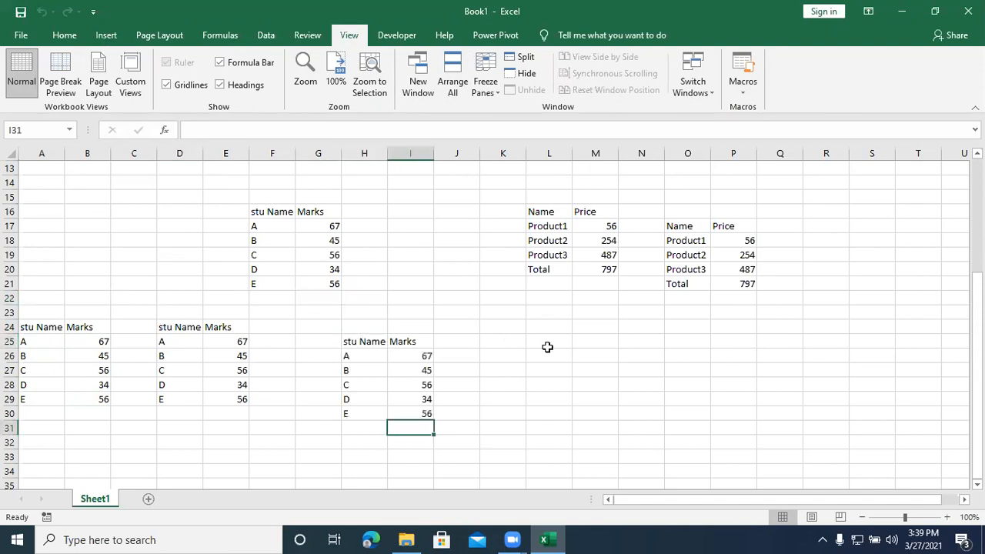
click(551, 342)
key(ctrl+a)
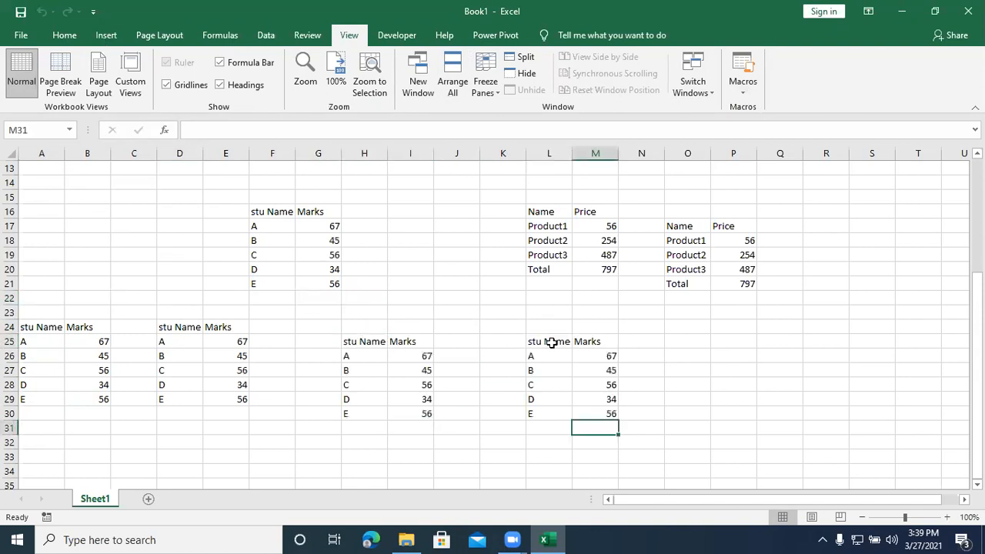
click(697, 341)
key(ctrl+a)
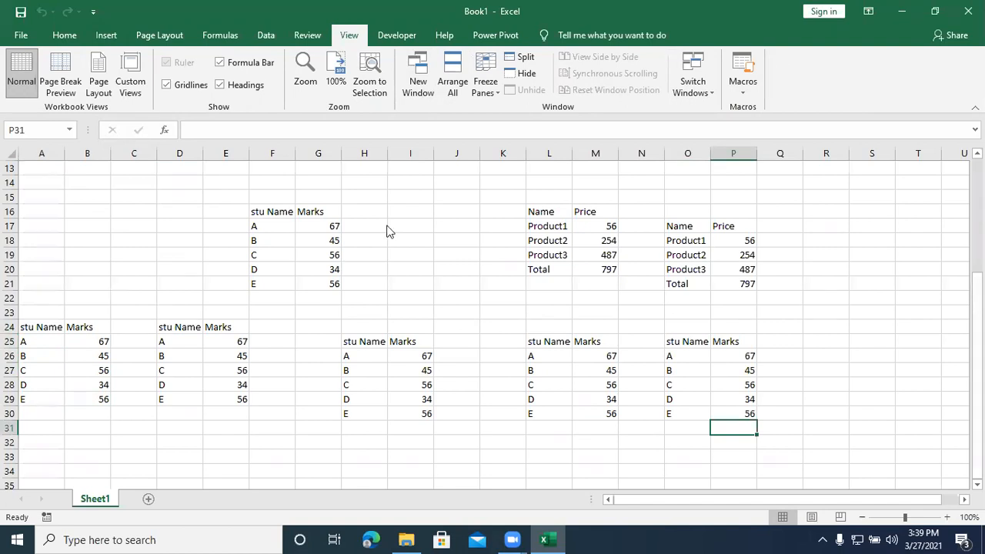
key(alt+F11)
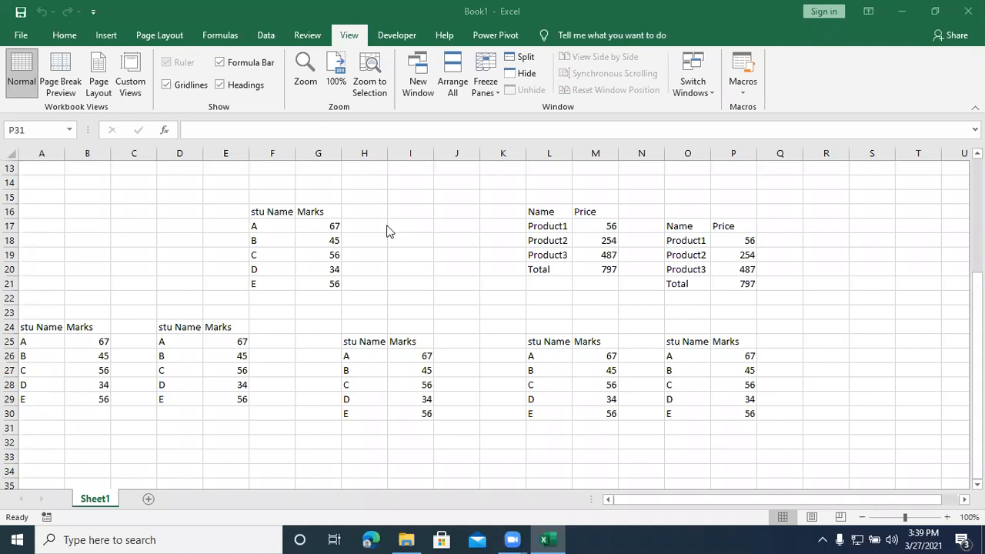
click(451, 195)
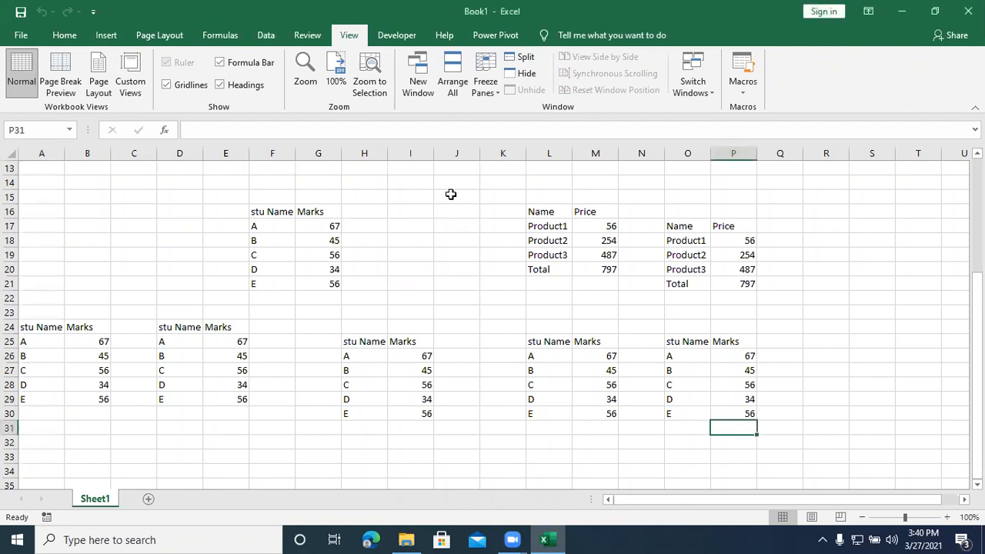
Step: Start saving the workbook to the Desktop and name the file Macro Ex1
key(ctrl+s)
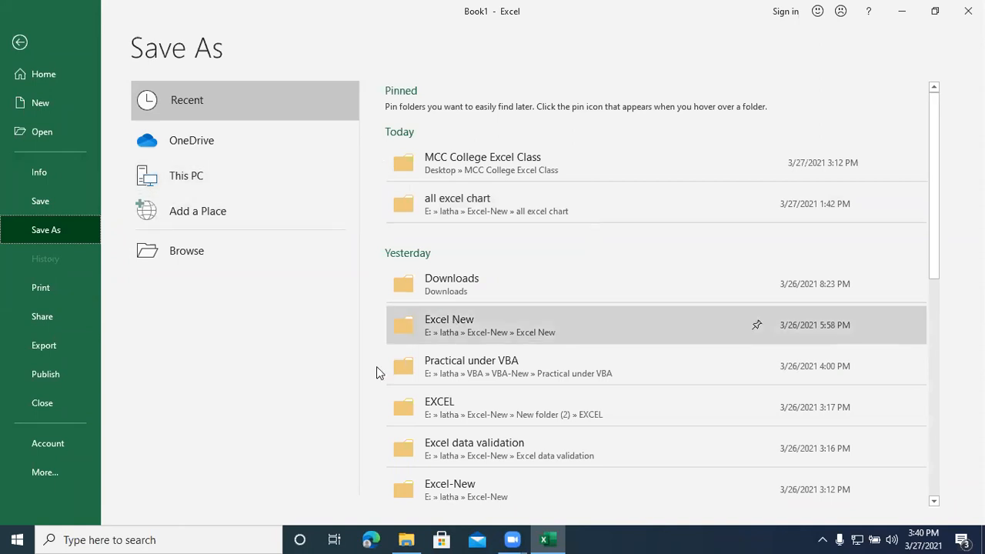
click(199, 247)
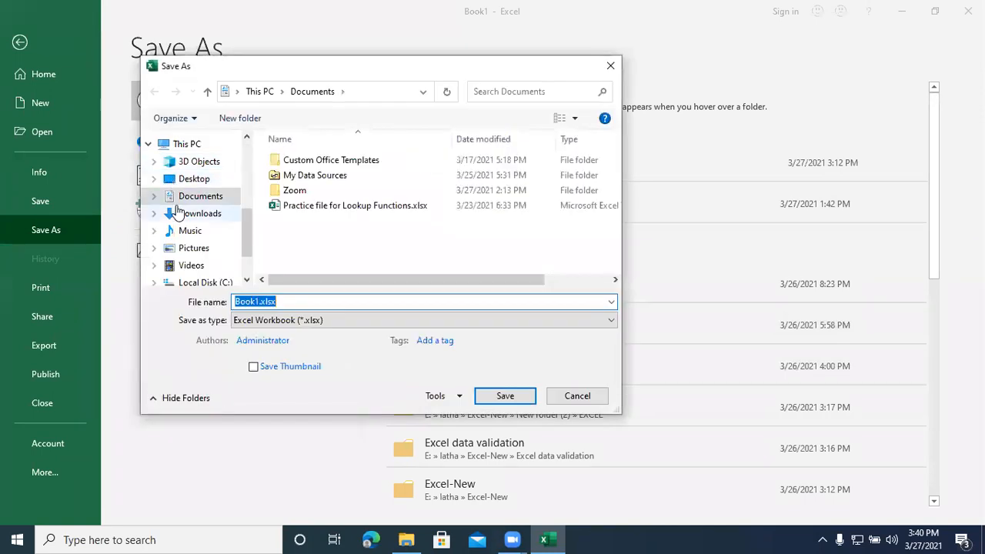
click(192, 180)
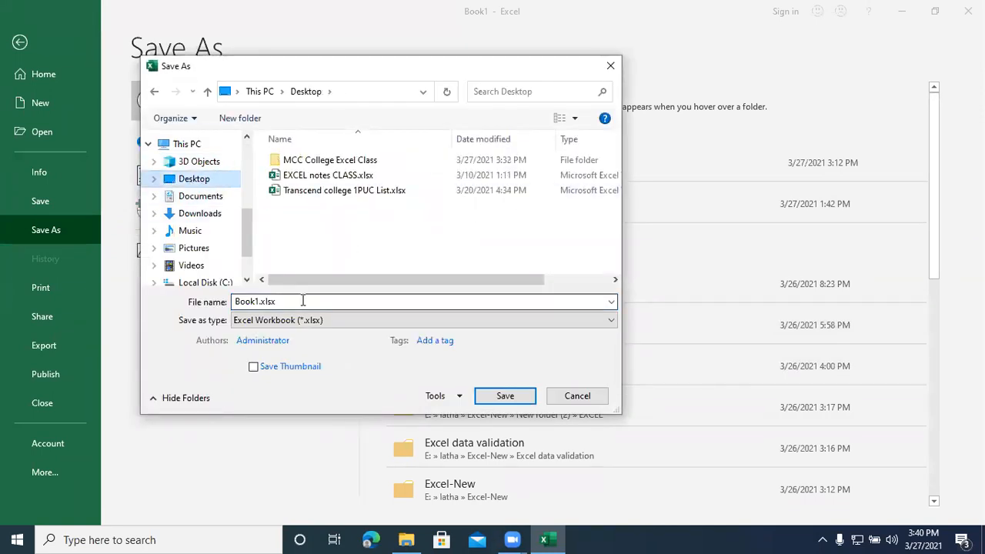
click(519, 304)
text(mACRO)
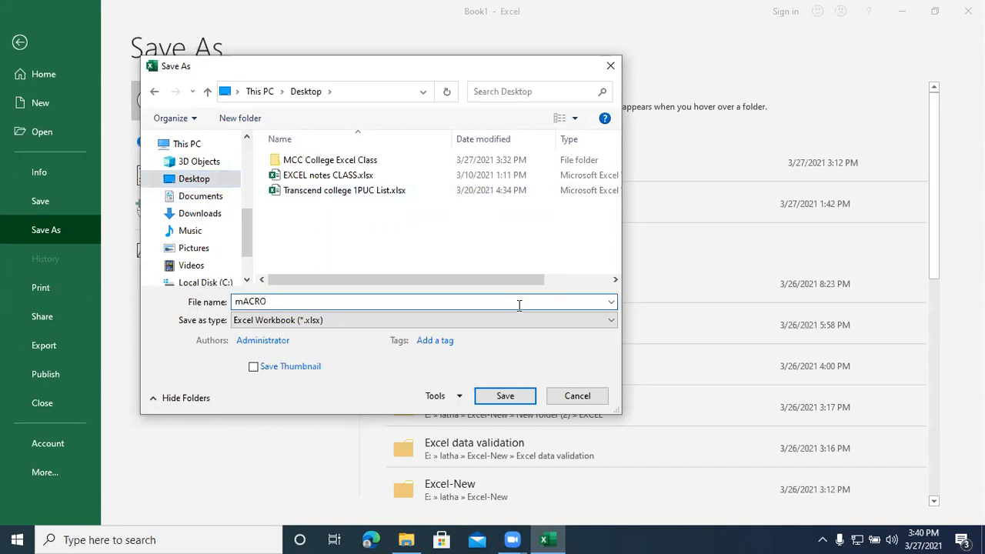
click(519, 306)
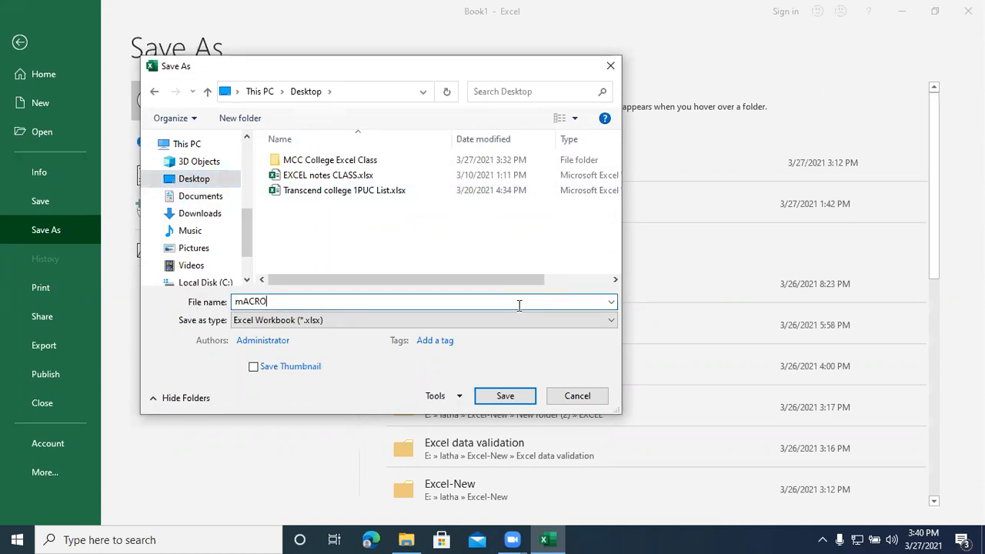
key(BackSpace)
key(BackSpace)
key(BackSpace)
key(BackSpace)
key(BackSpace)
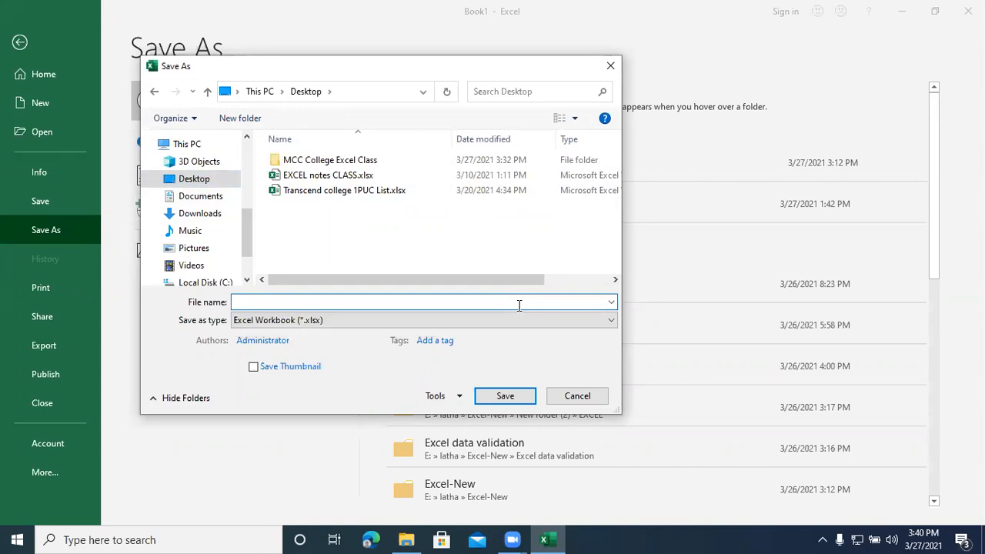
text(Macro Ex1)
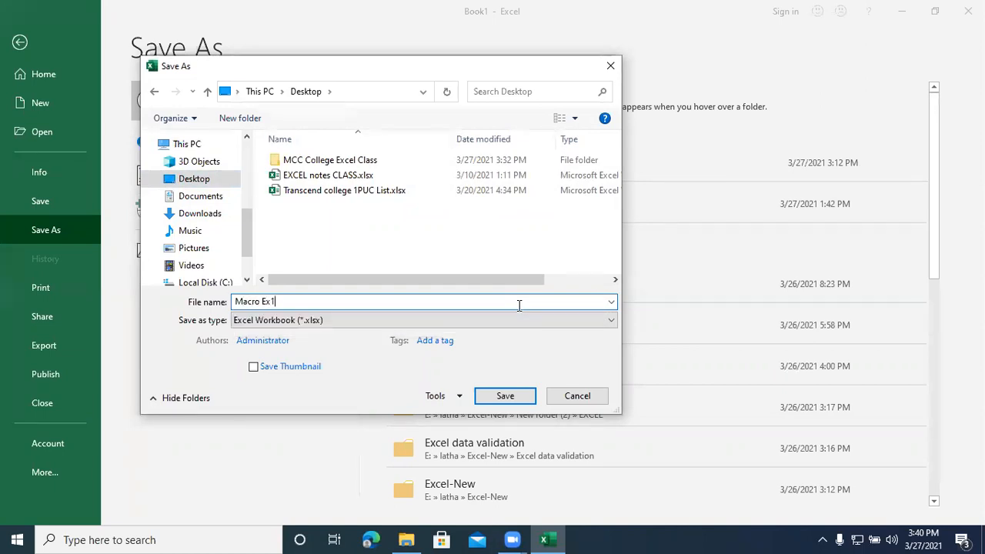
Step: Save the file as an Excel Macro-Enabled Workbook (*.xlsm) and close it
click(387, 320)
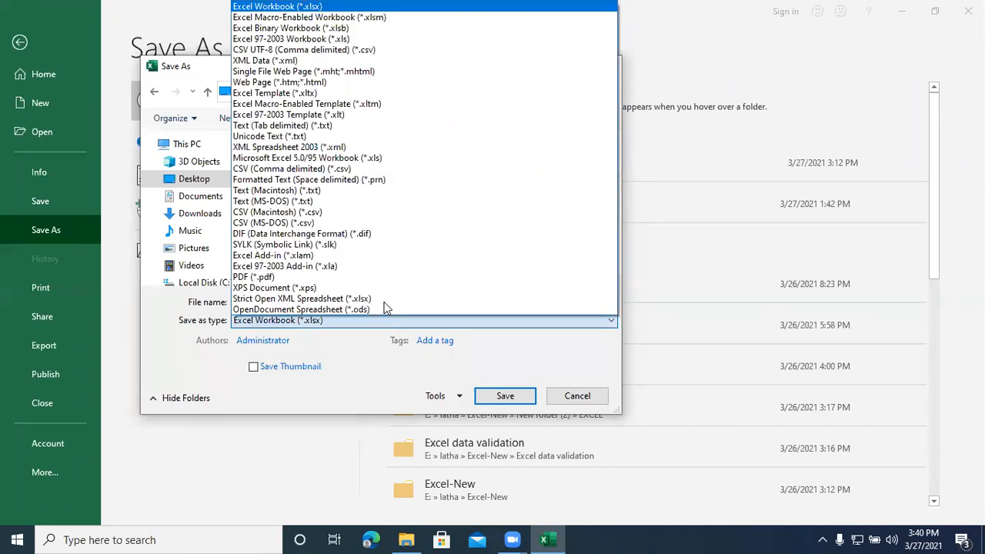
click(313, 19)
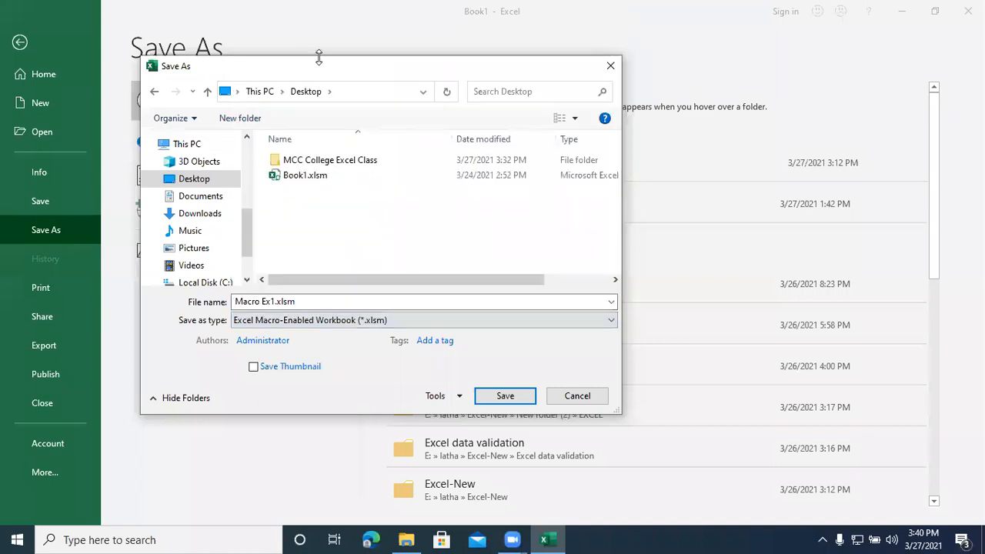
click(505, 395)
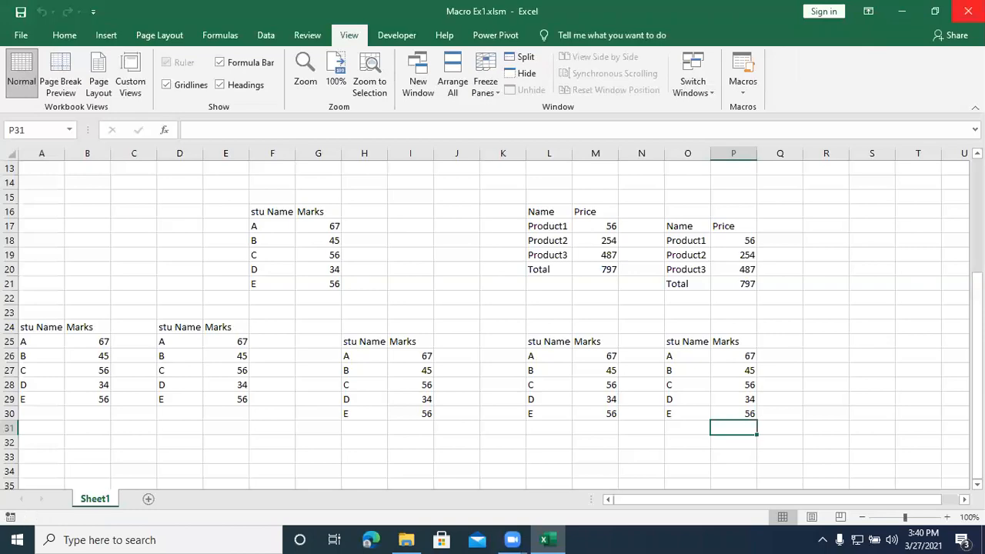
click(967, 11)
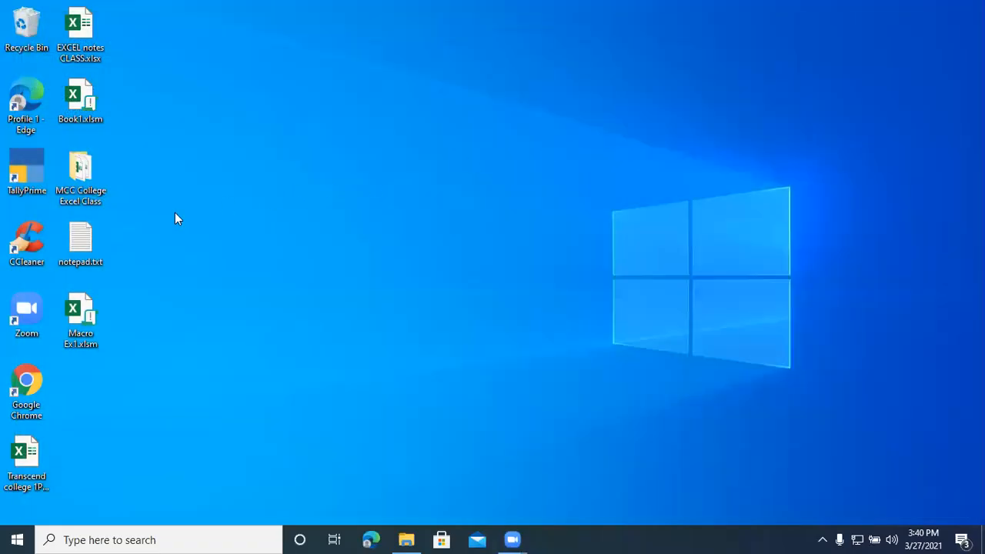
Step: Move the EXCEL notes CLASS.xlsx icon below Macro Ex1.xlsm on the desktop, and reopen Macro Ex1.xlsm with its macros enabled
drag(80, 31, 84, 377)
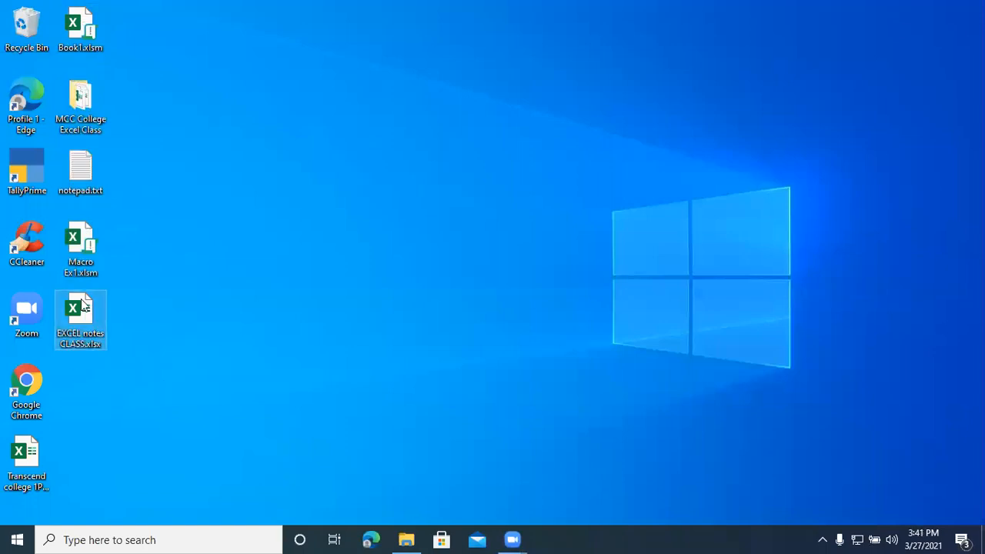
click(80, 244)
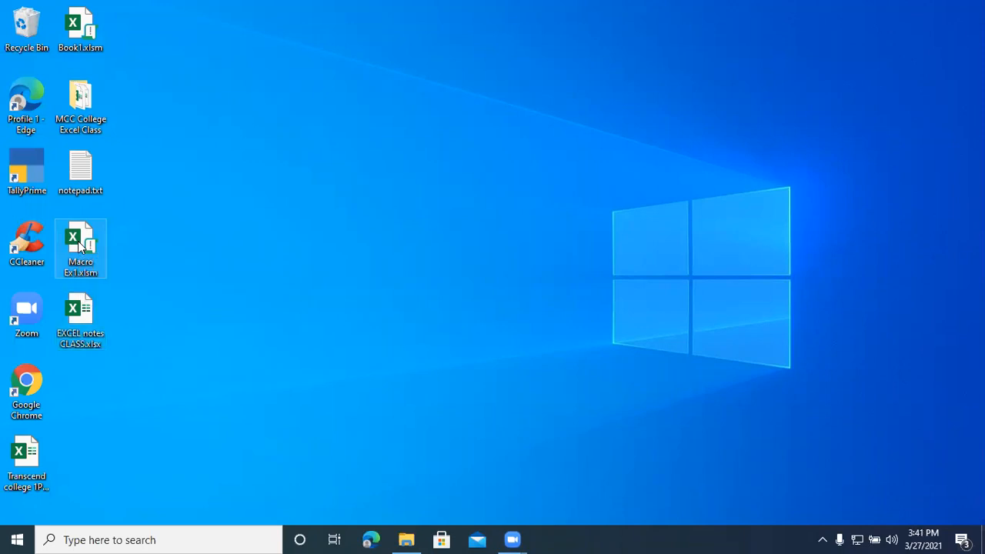
double_click(80, 244)
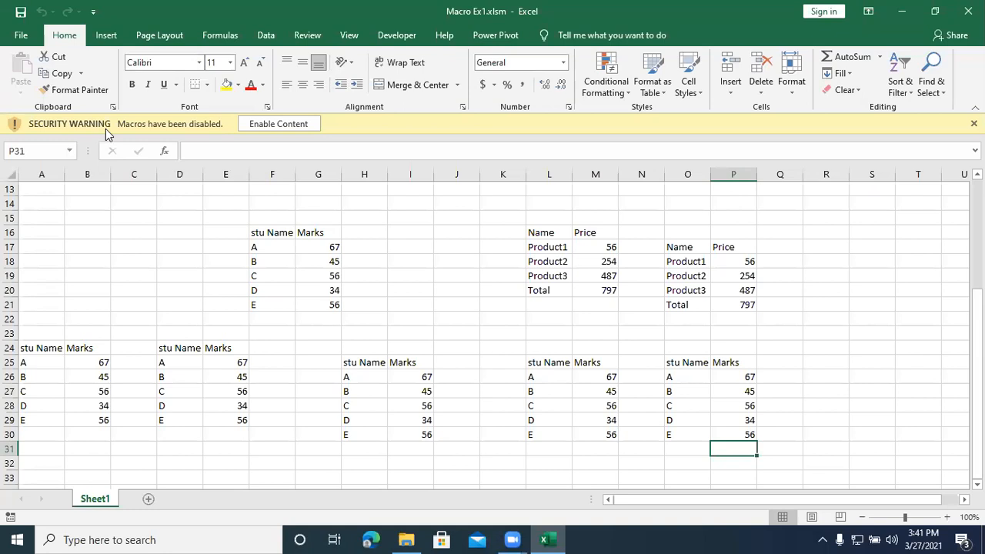
click(307, 124)
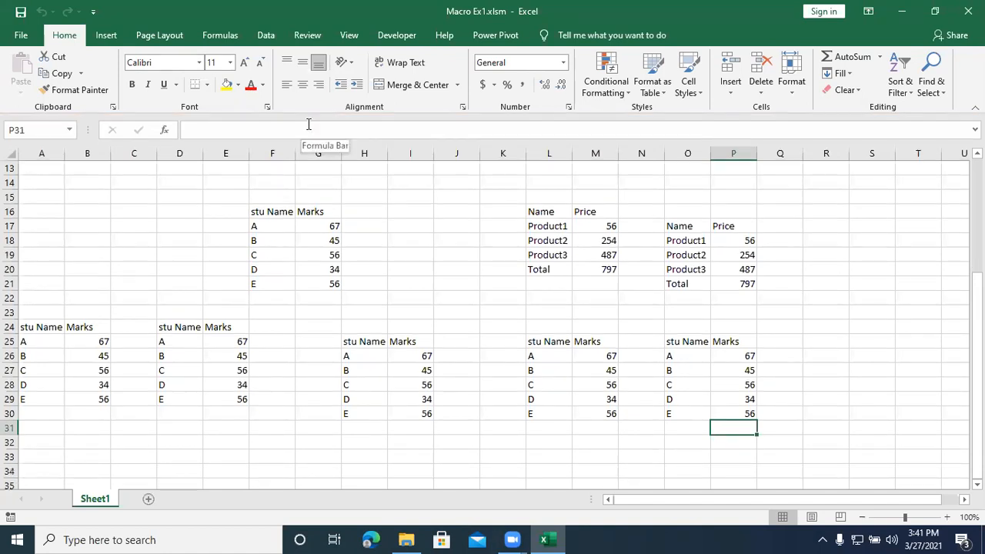
Step: Examine the recorded code of the addition macro in Module1 of the Visual Basic editor, and close the editor
click(422, 267)
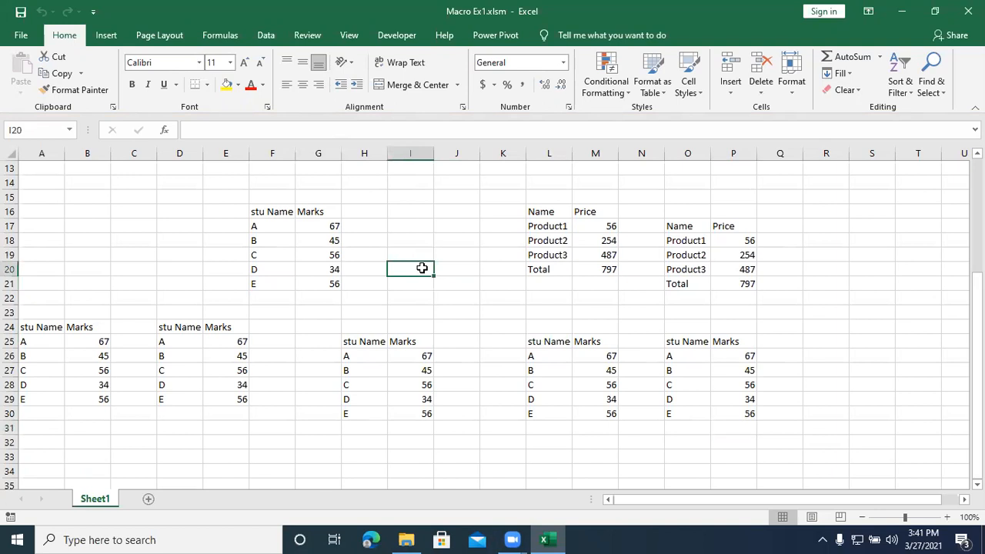
key(alt+F11)
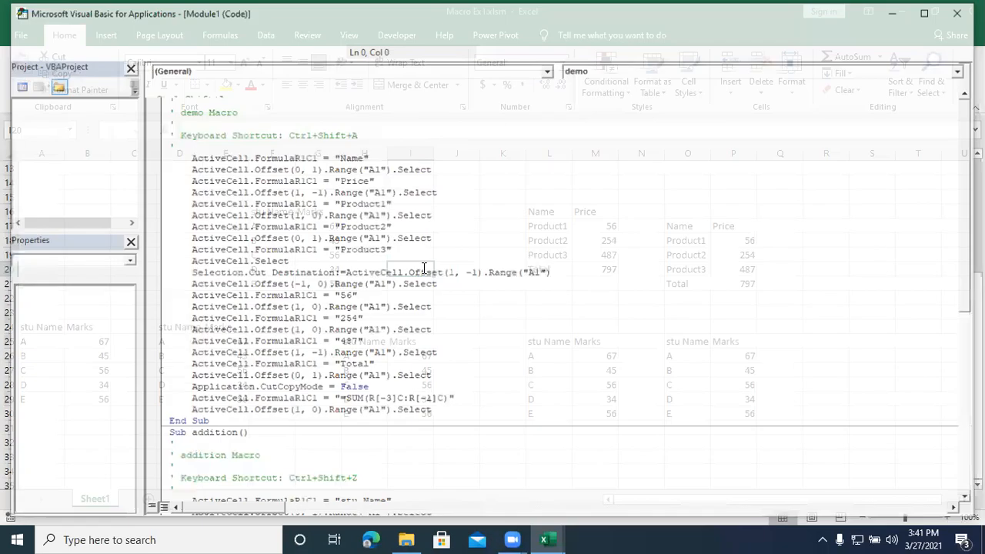
scroll(416, 364, down, 7)
scroll(416, 365, down, 3)
drag(461, 469, 358, 435)
drag(394, 382, 166, 112)
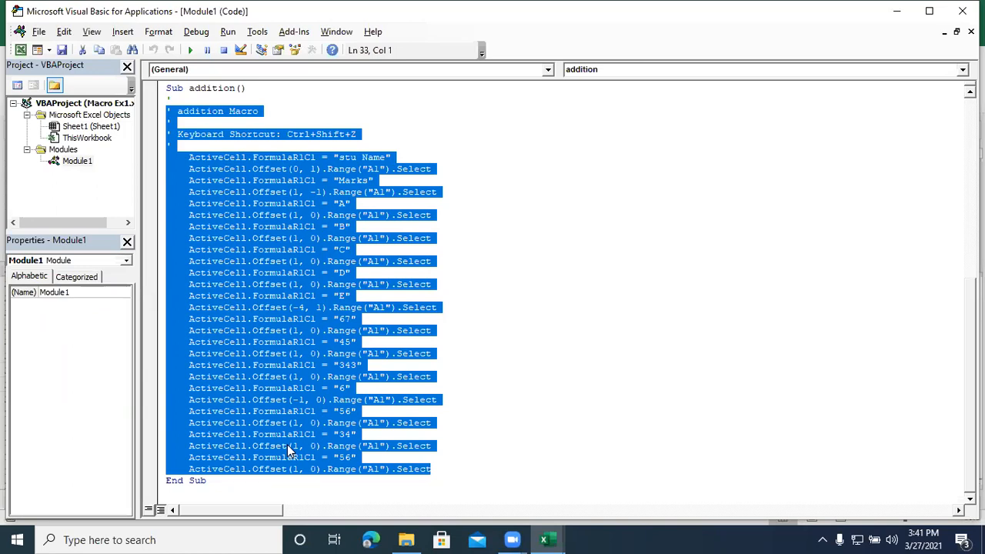
click(527, 296)
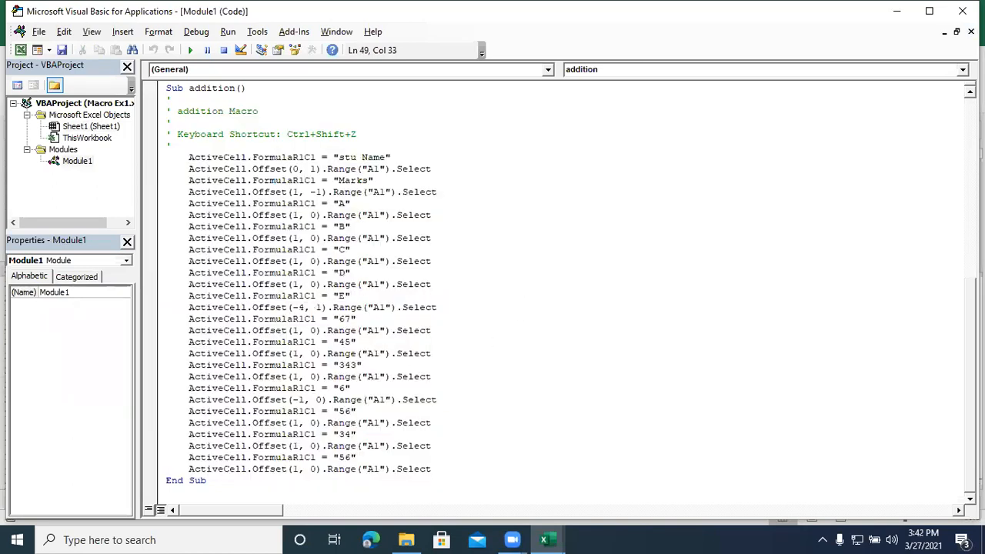
click(961, 11)
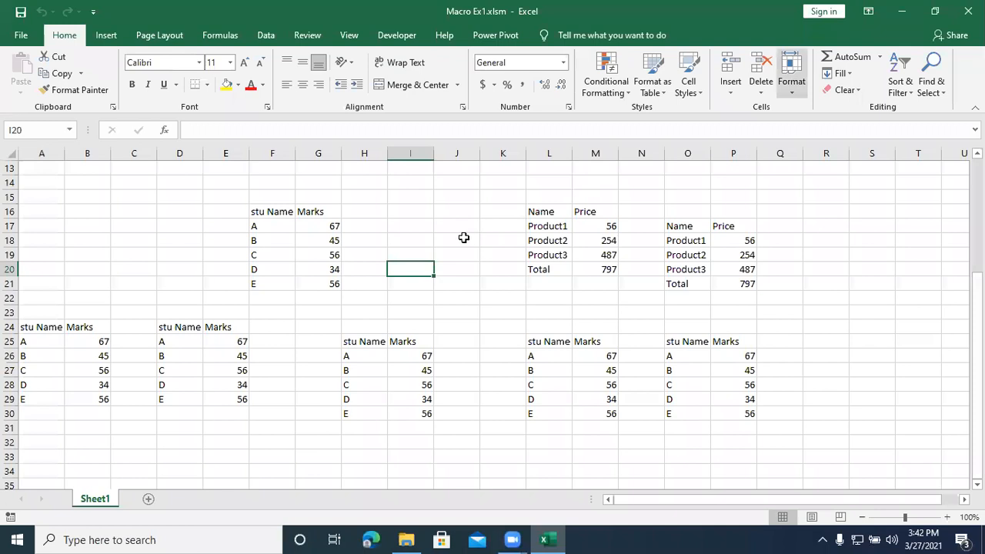
Step: Reopen the Visual Basic editor and examine the Sub line, macro name and recorded body of the addition macro
click(463, 237)
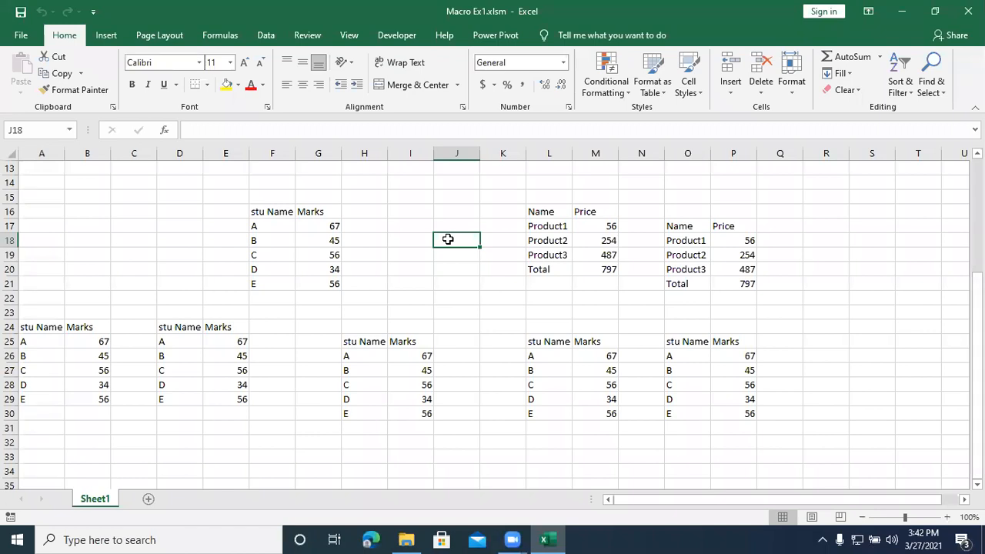
click(395, 214)
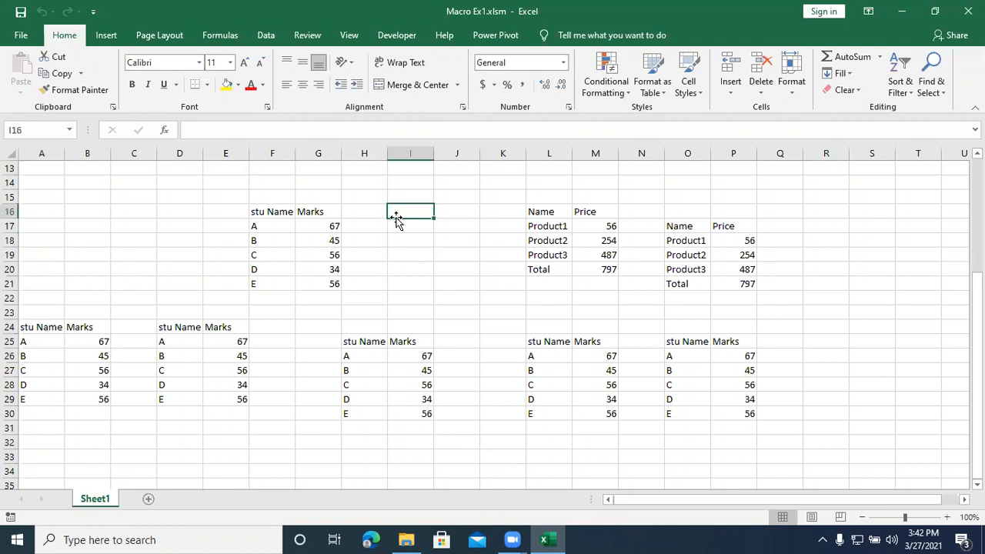
click(393, 35)
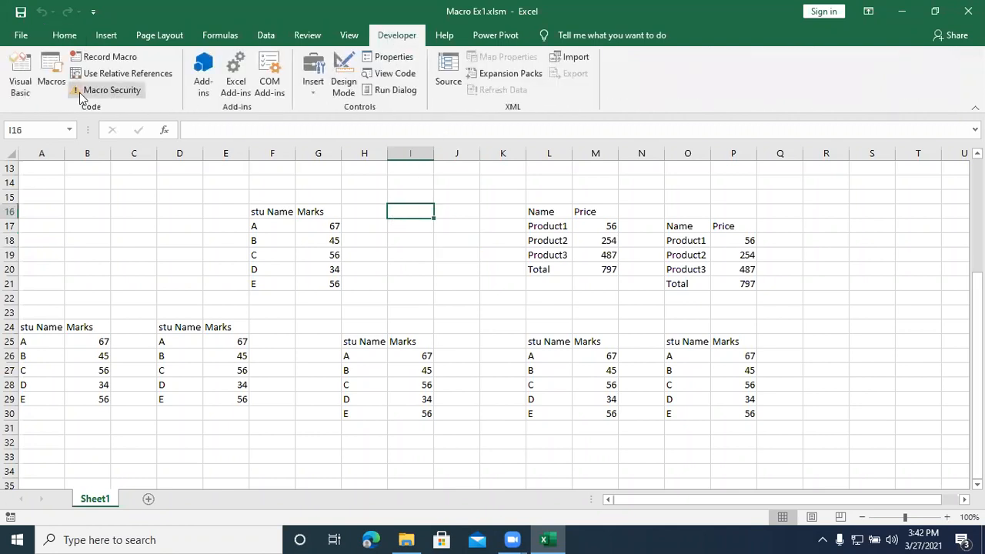
click(21, 86)
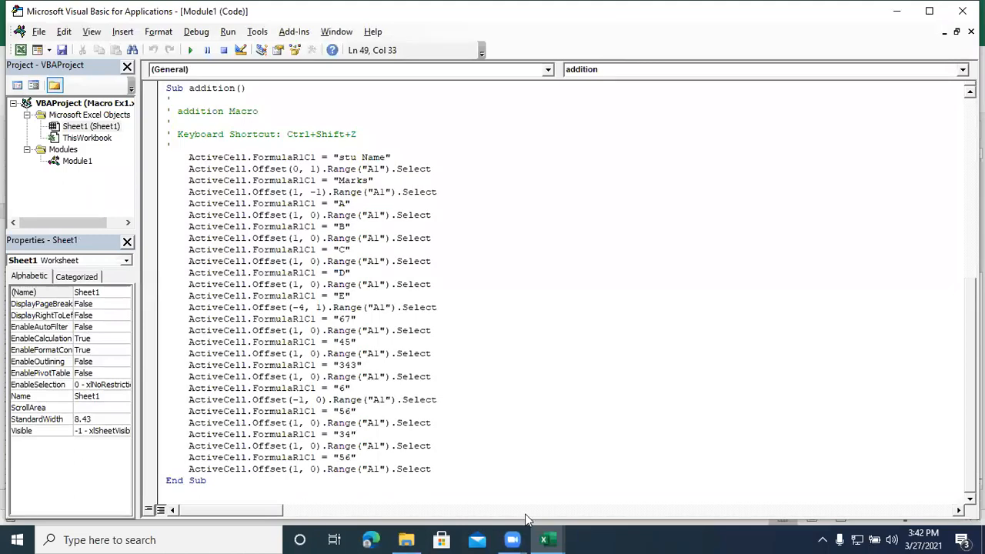
click(202, 89)
drag(202, 88, 166, 89)
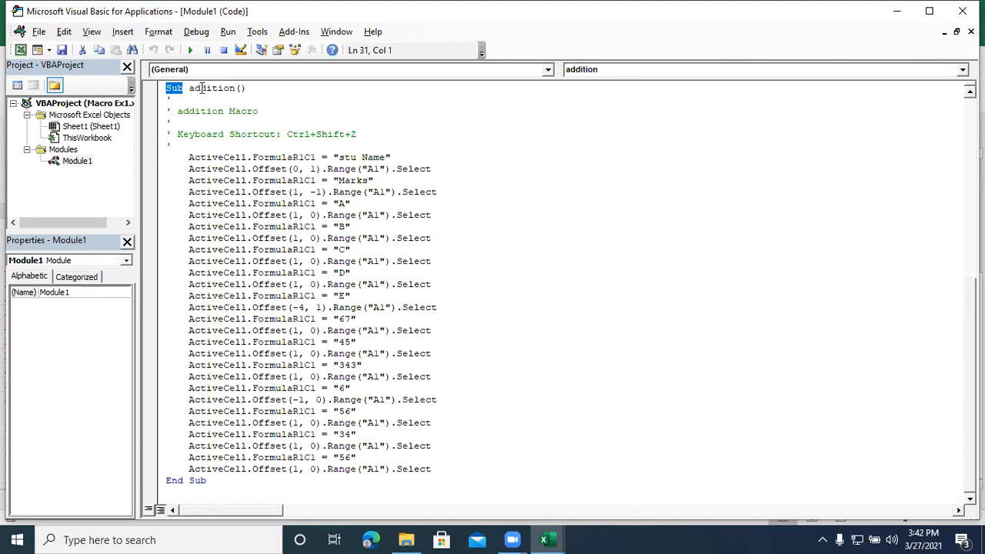
drag(184, 90, 163, 91)
click(217, 90)
drag(206, 89, 247, 88)
drag(218, 111, 444, 464)
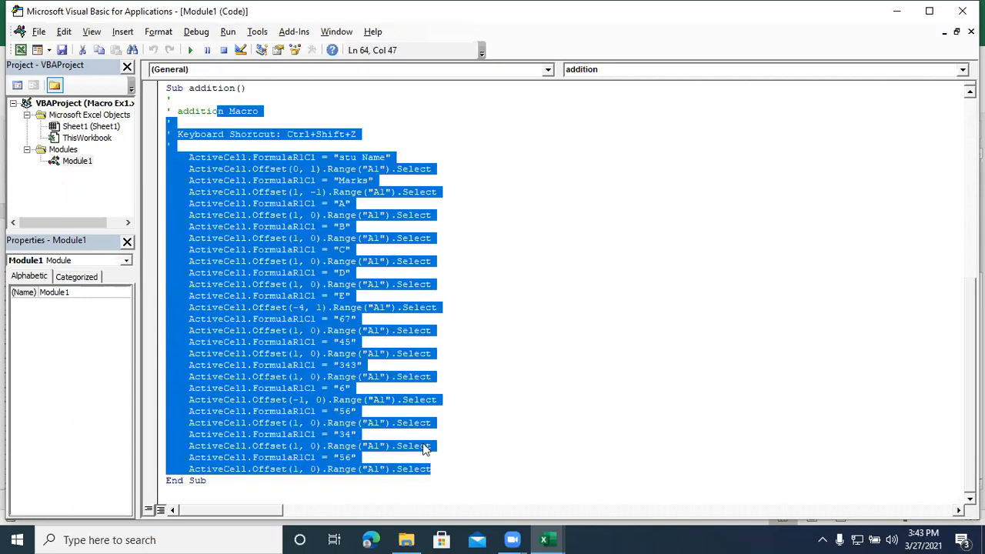
Step: Examine the End Sub line and the full extent of the addition procedure from its Sub line to its end
click(267, 489)
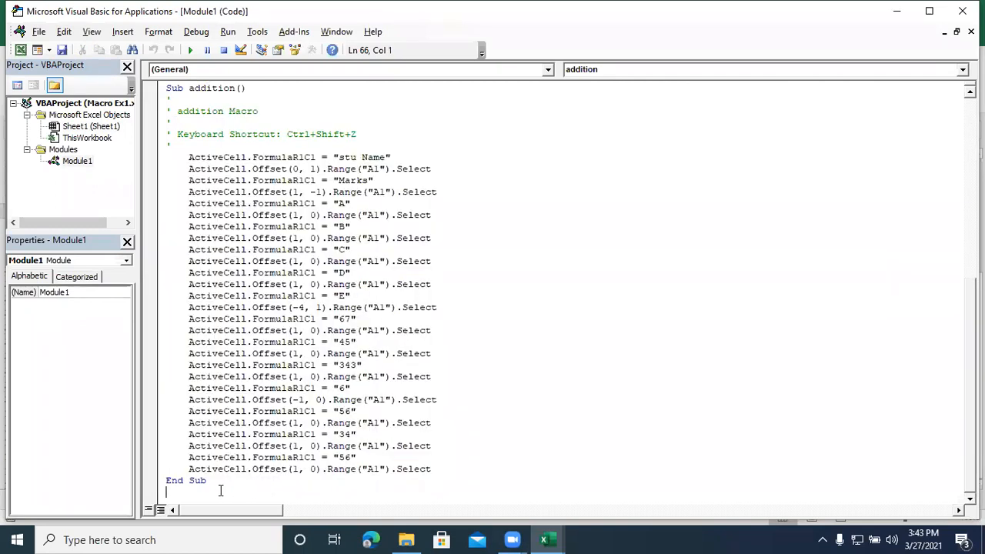
drag(208, 482, 163, 481)
click(477, 464)
drag(166, 87, 289, 484)
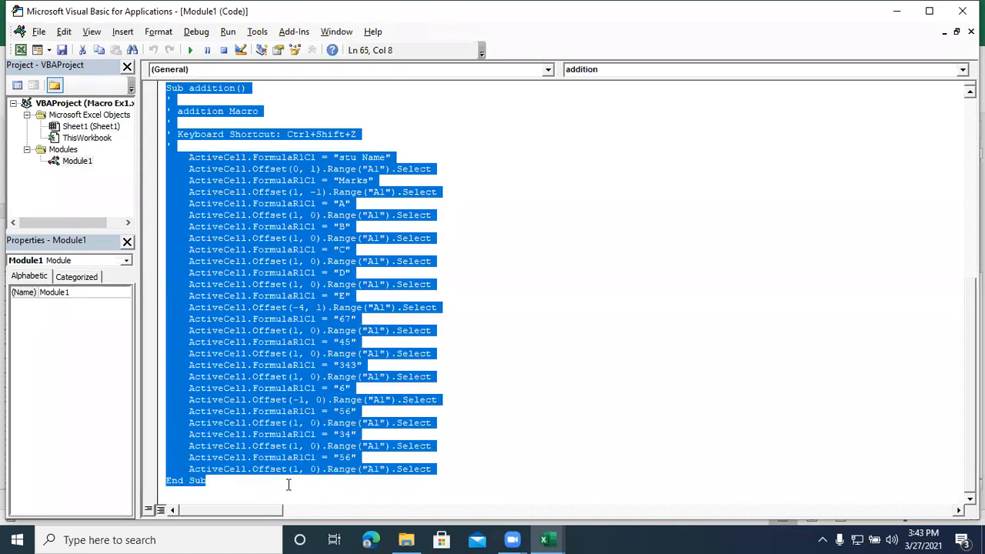
click(535, 344)
drag(431, 469, 340, 365)
drag(301, 296, 158, 123)
click(497, 289)
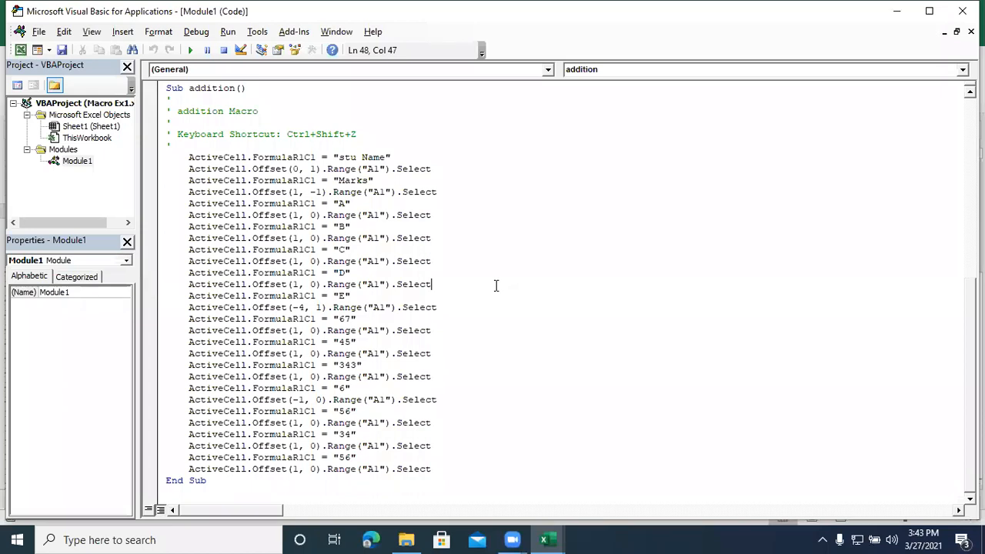
Step: Insert a new module into the Macro Ex1 project and start a procedure named abc in it
click(133, 35)
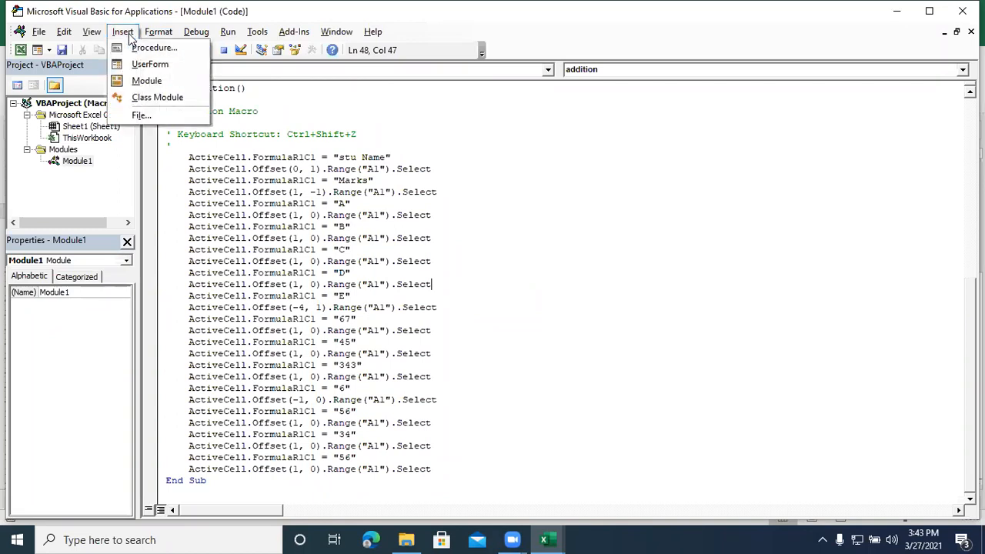
click(153, 84)
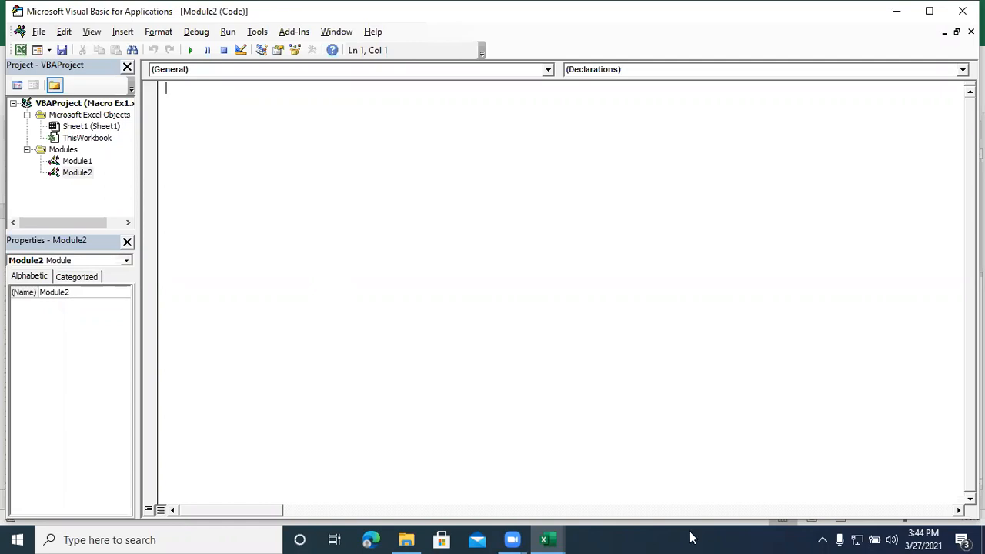
text(sub)
text(abc)
key(Return)
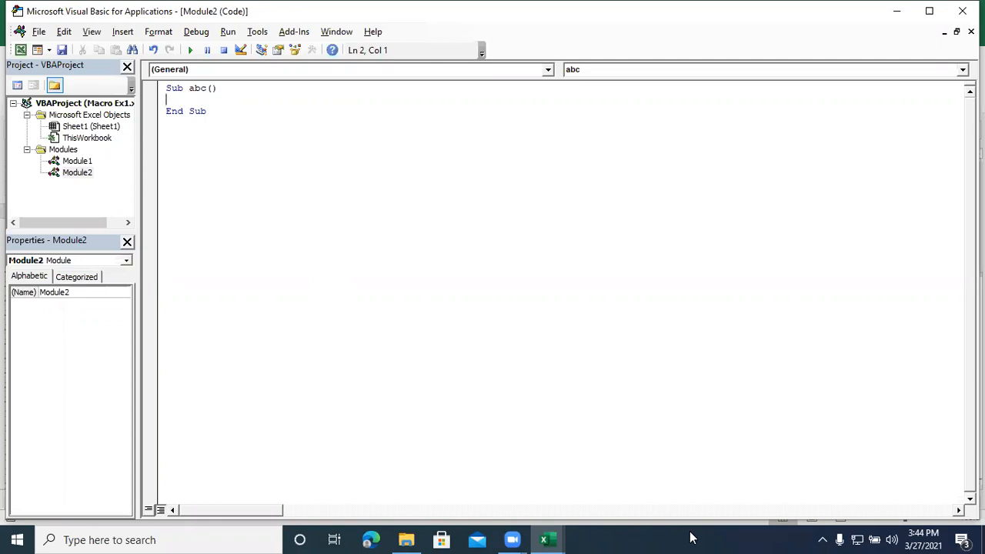
Step: Add a MsgBox statement to the abc procedure with the text "Hi!!! Welcome to VBA Class"
text(msgboc)
key(BackSpace)
text(x)
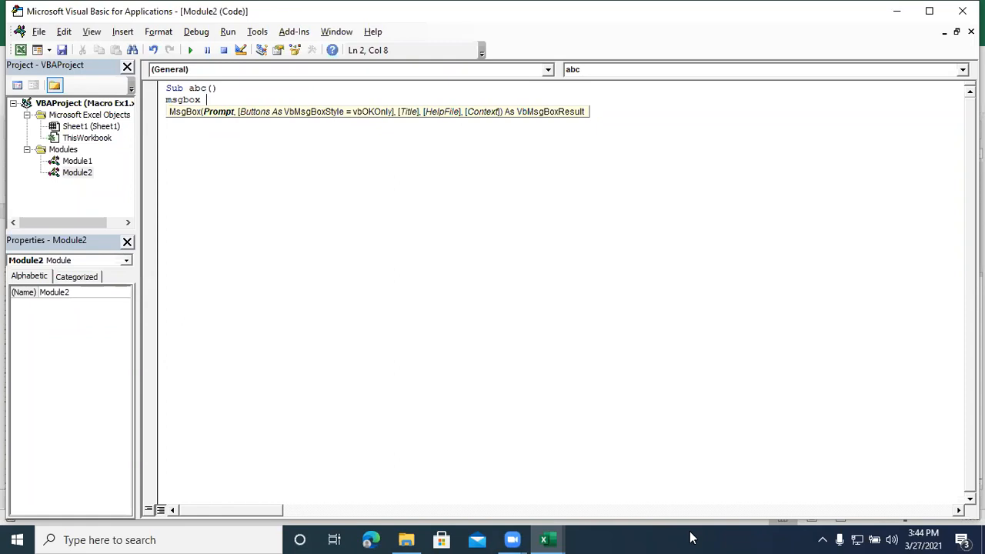
text("Hi!!! Welcome to VBA Class)
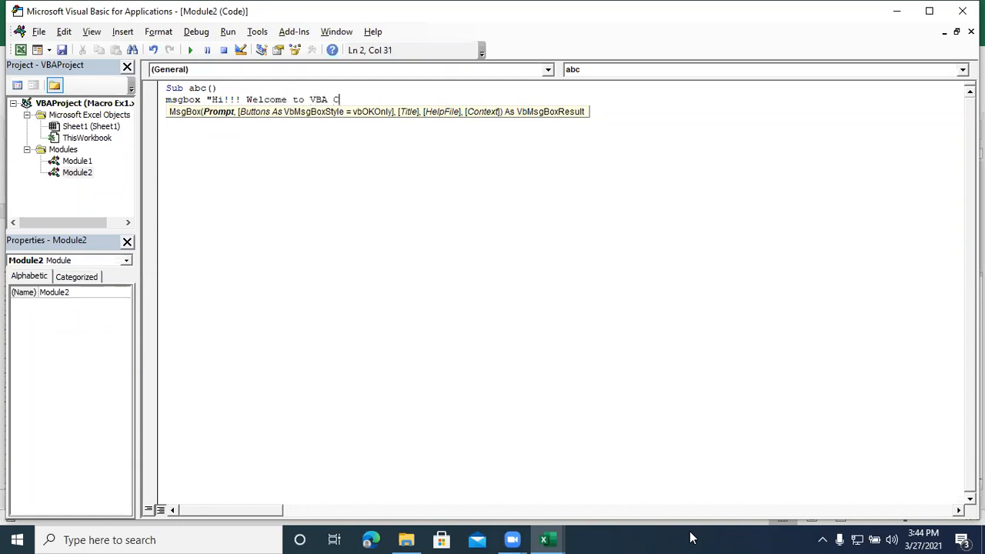
key(BackSpace)
key(BackSpace)
key(BackSpace)
text(ss)
key(BackSpace)
key(BackSpace)
text(ass")
click(315, 354)
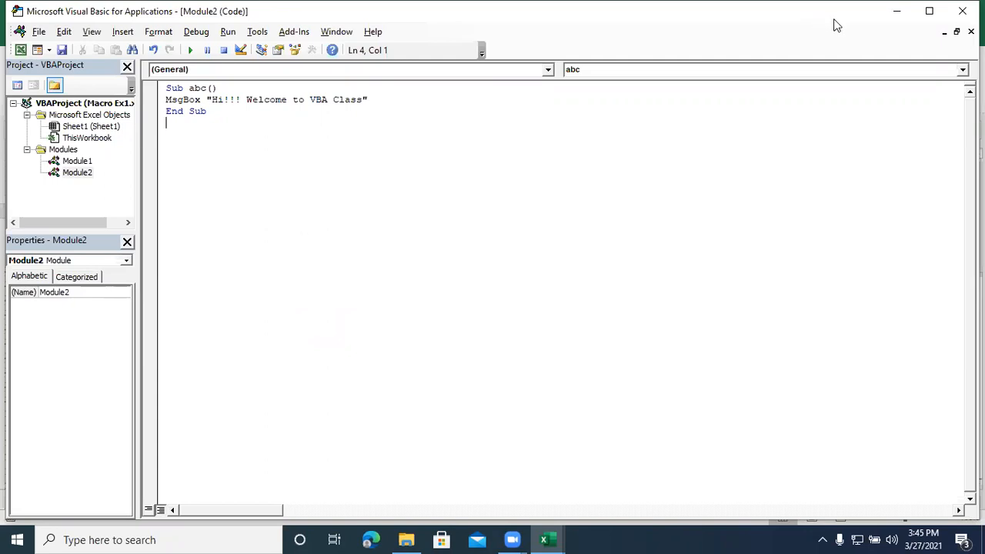
Step: Return to the worksheet, draw a Button form control over about F35:I37, and assign the abc macro to it
click(898, 13)
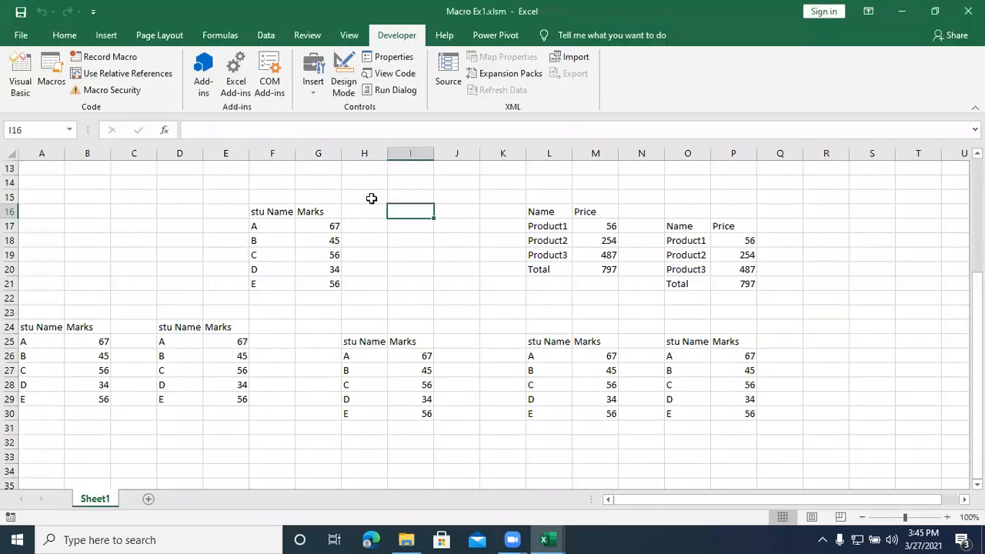
scroll(266, 283, down, 5)
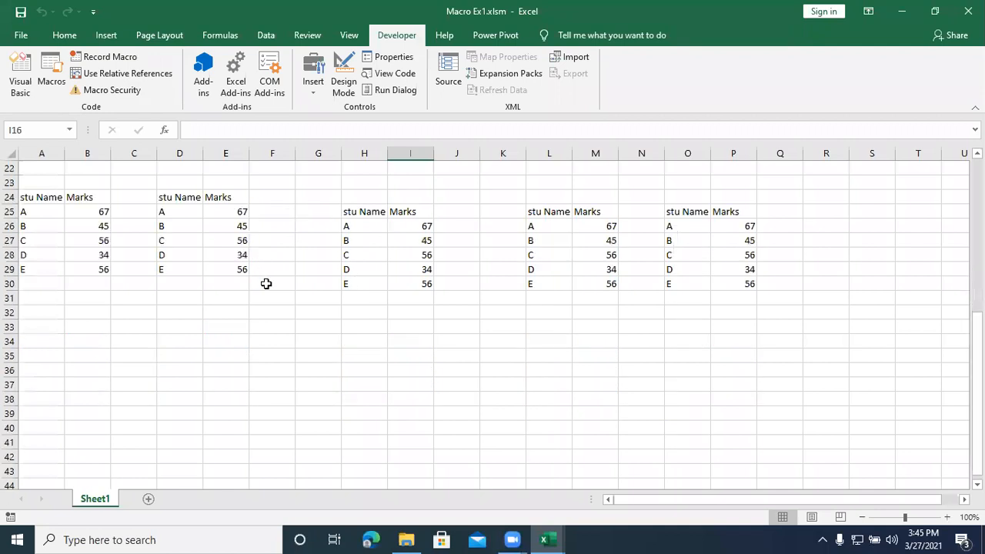
click(266, 354)
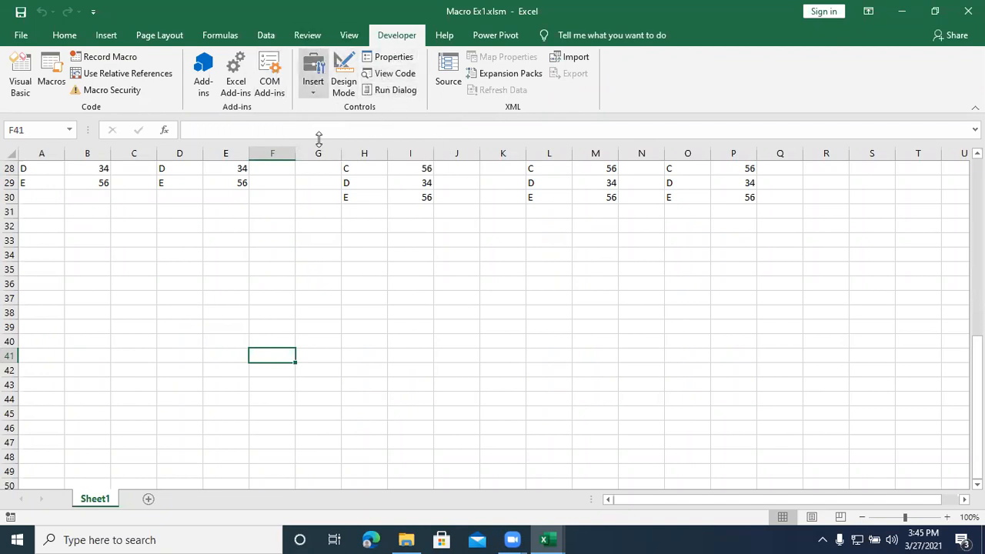
click(311, 86)
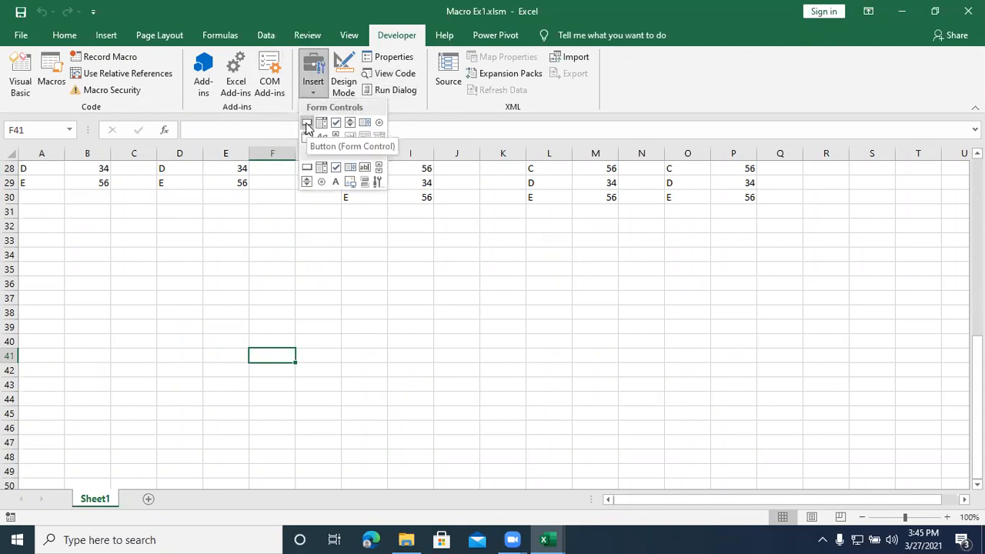
click(306, 125)
drag(281, 261, 393, 306)
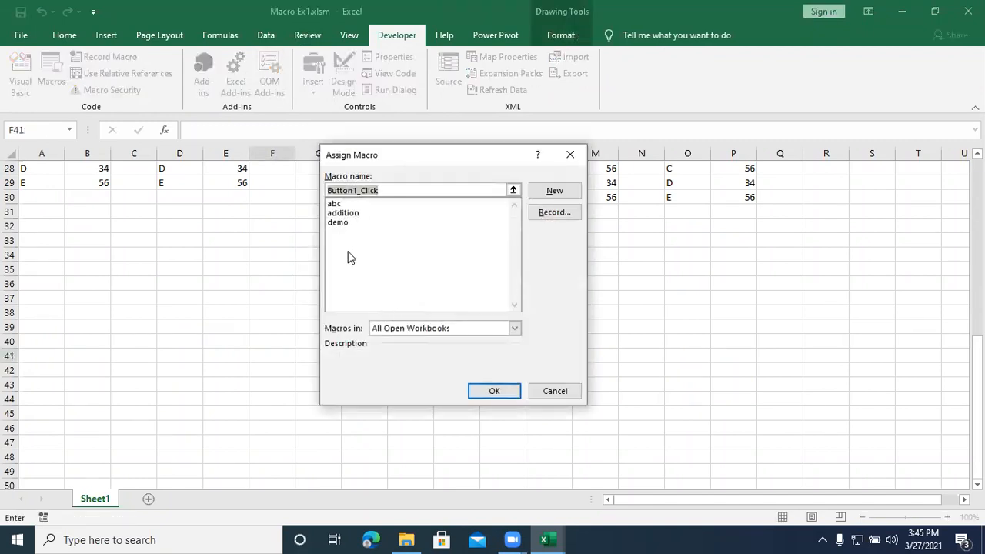
click(338, 206)
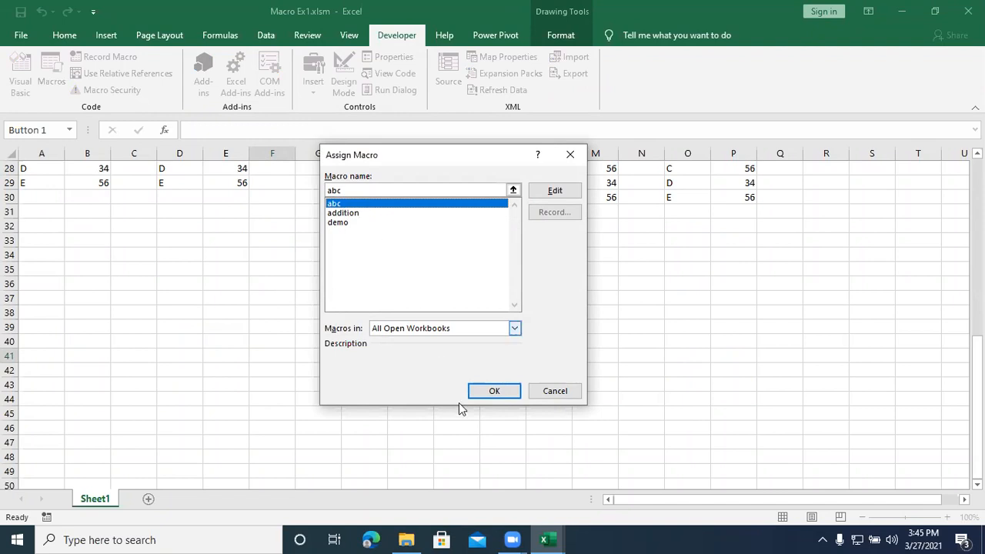
click(490, 391)
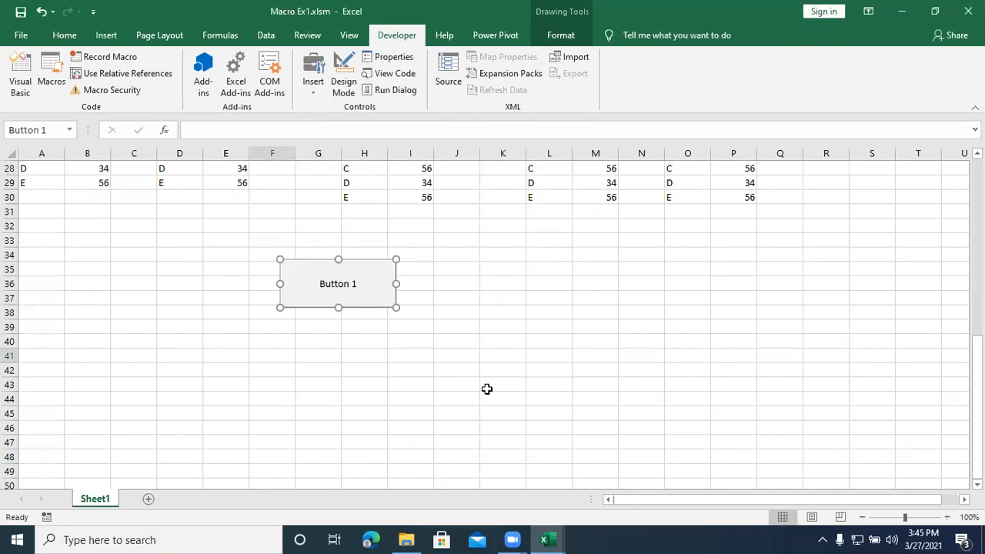
Step: Change the new button's caption to "Hi! Click me" and deselect the button
click(350, 281)
key(Right)
key(Right)
key(Right)
key(Right)
key(Right)
key(Right)
key(Right)
key(Right)
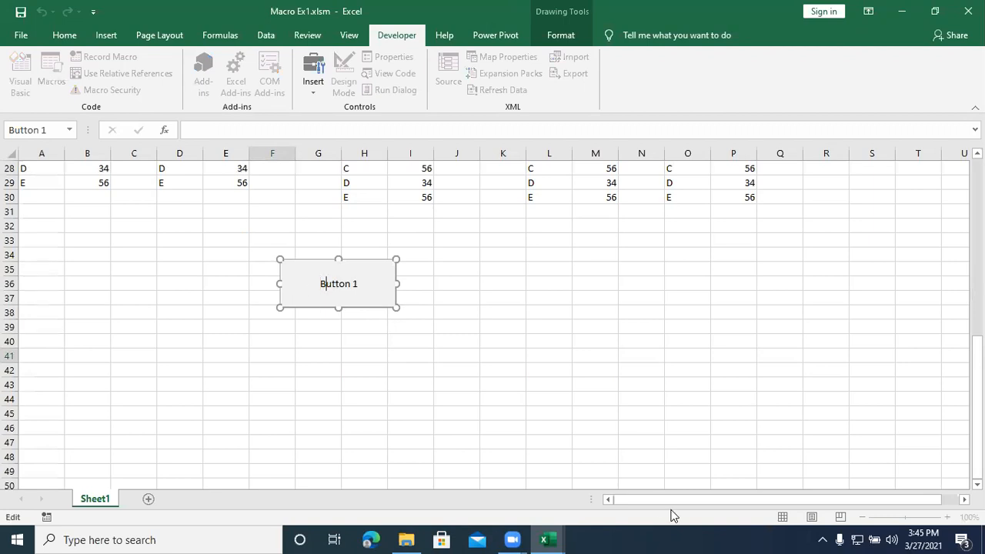
key(BackSpace)
key(BackSpace)
key(BackSpace)
key(BackSpace)
key(BackSpace)
key(BackSpace)
key(BackSpace)
key(BackSpace)
text(Hi! click me)
key(Return)
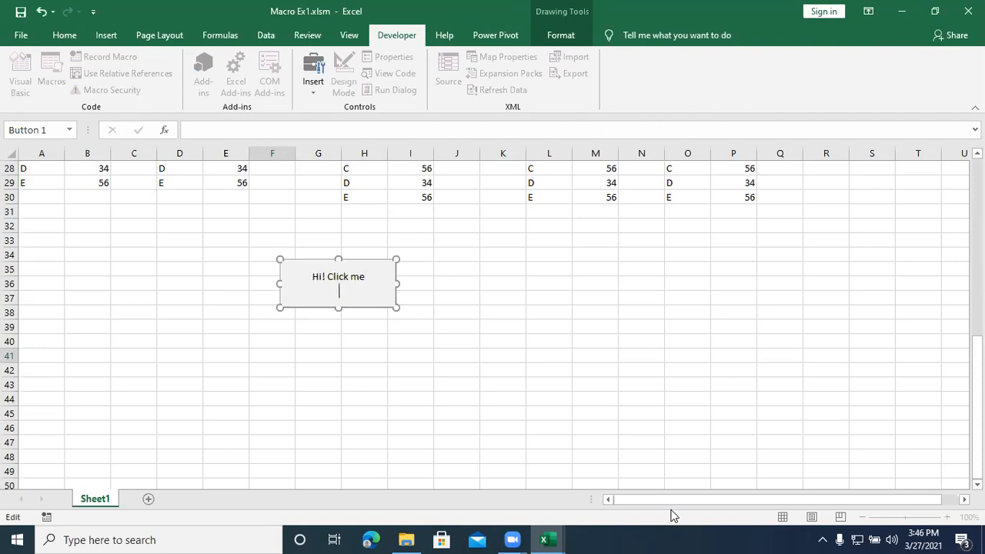
key(BackSpace)
click(458, 380)
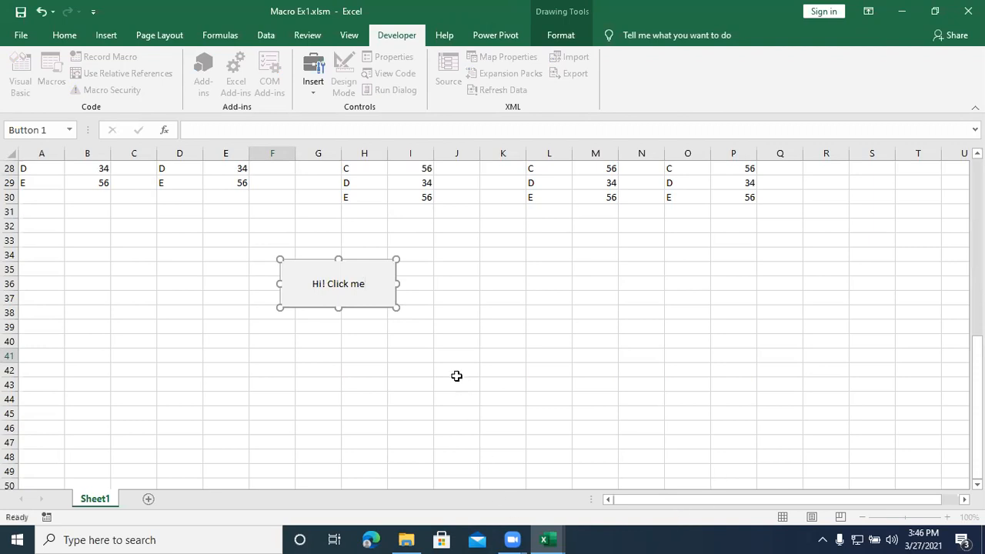
Step: Test the "Hi! Click me" button by running its macro repeatedly, dismissing the message box each time
click(360, 284)
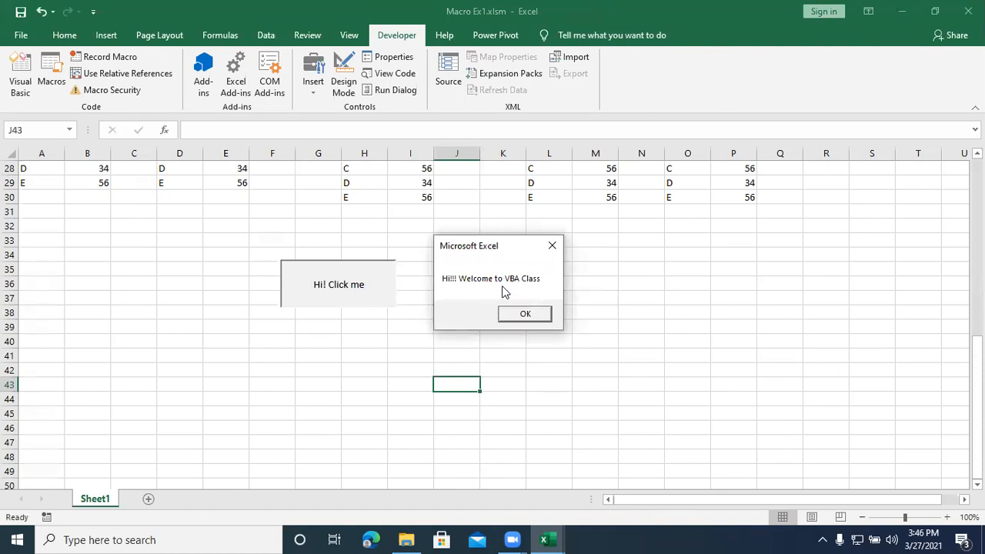
click(523, 314)
click(364, 301)
click(523, 313)
click(377, 301)
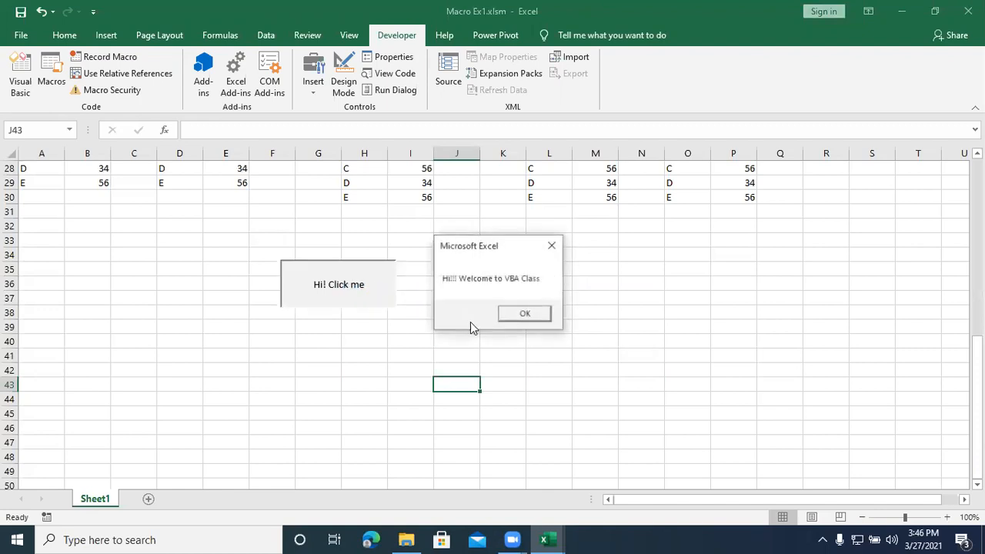
click(523, 314)
click(377, 302)
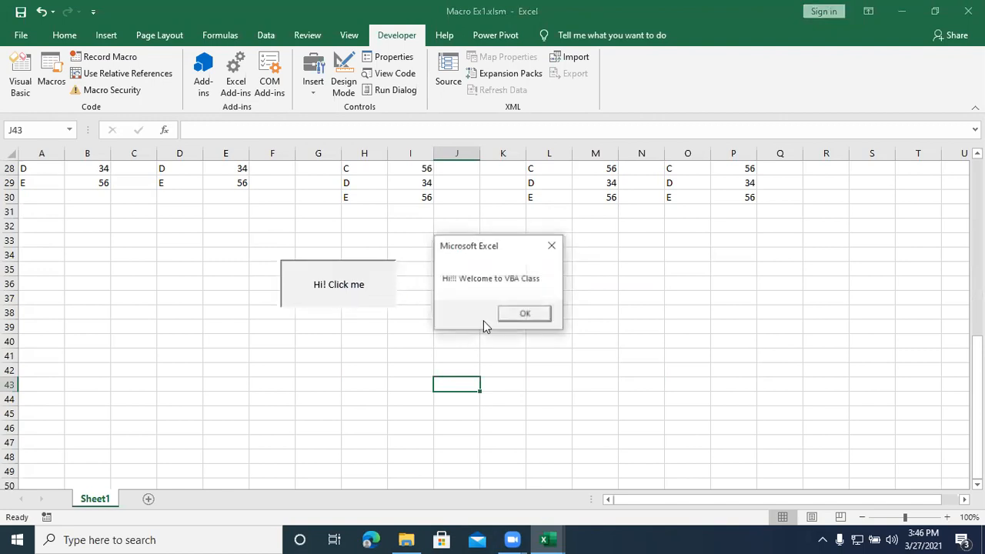
click(524, 312)
click(382, 307)
click(526, 314)
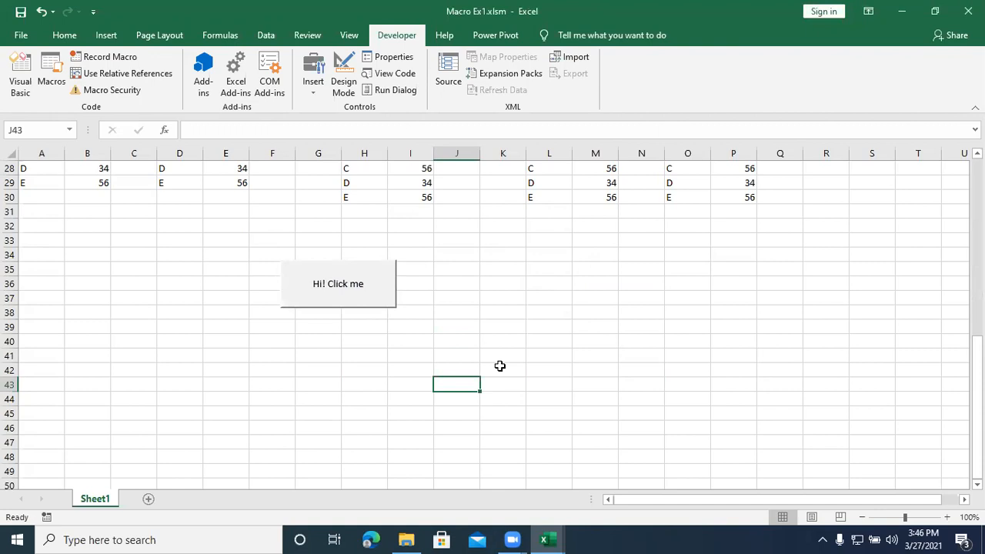
click(388, 302)
click(508, 314)
click(377, 305)
click(510, 315)
click(465, 284)
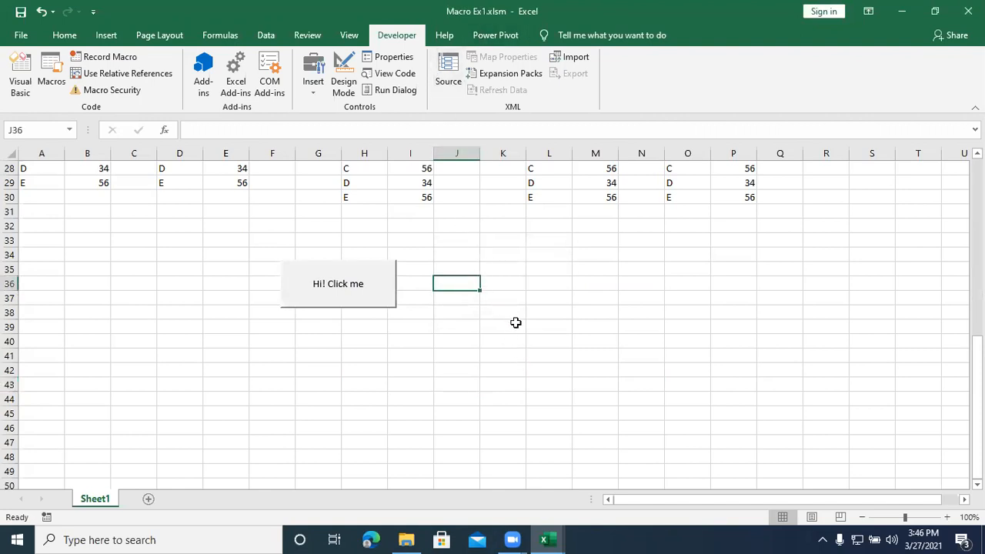
Step: Review the code of the abc procedure in Module2 of the Visual Basic editor, and return to the worksheet
key(alt+F11)
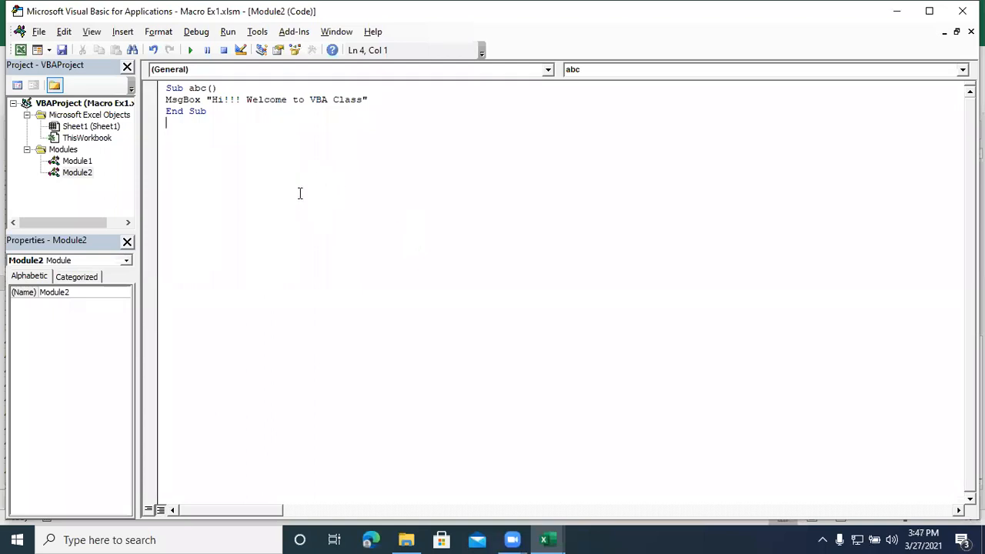
click(196, 90)
key(ctrl+a)
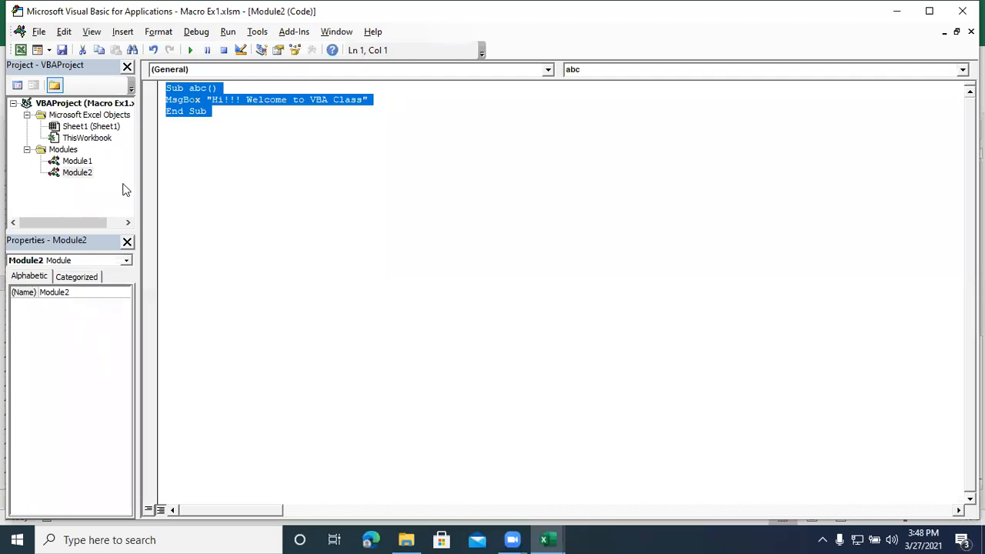
click(253, 185)
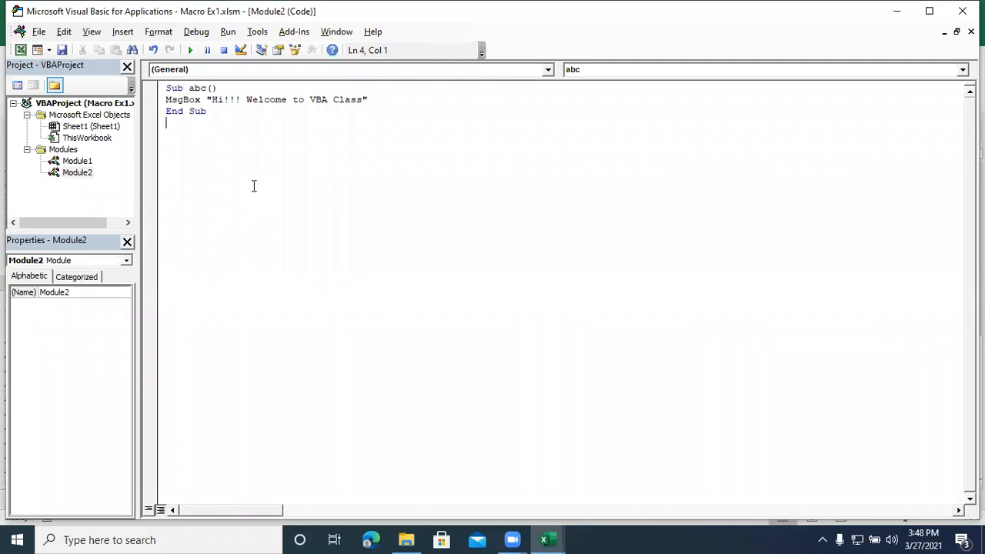
key(alt+F11)
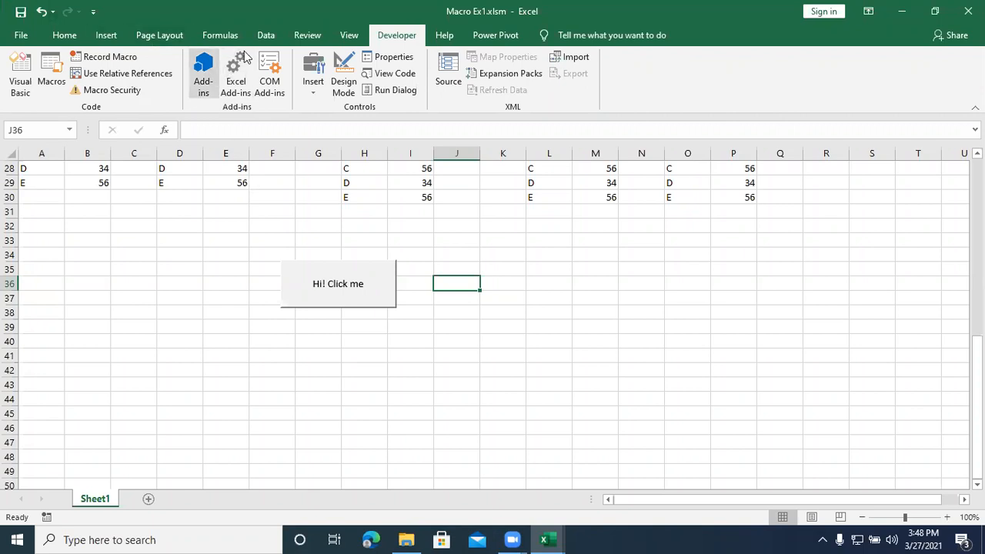
Step: Draw a second Button form control over about J34:L37 and assign the abc macro to it
click(313, 92)
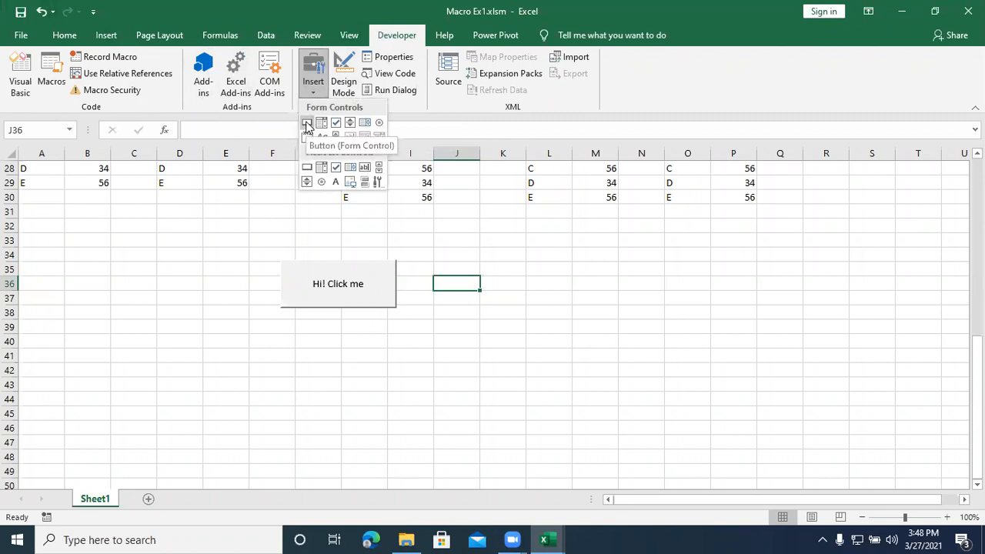
click(307, 124)
drag(445, 253, 559, 295)
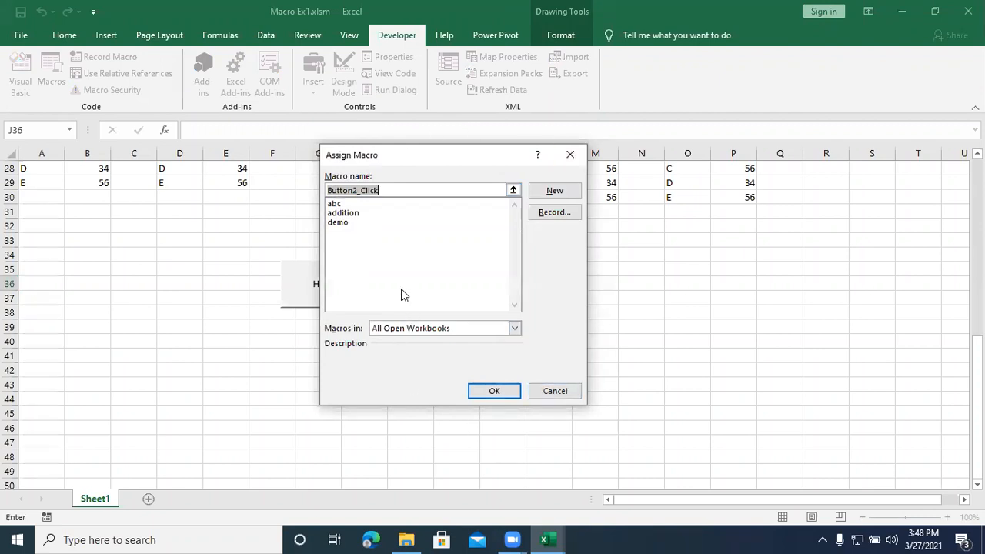
click(339, 205)
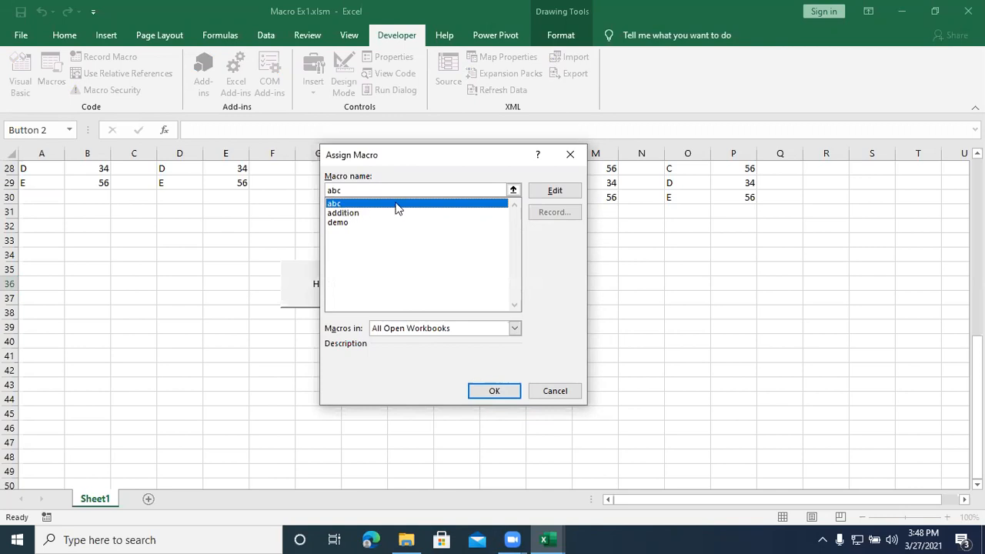
click(476, 391)
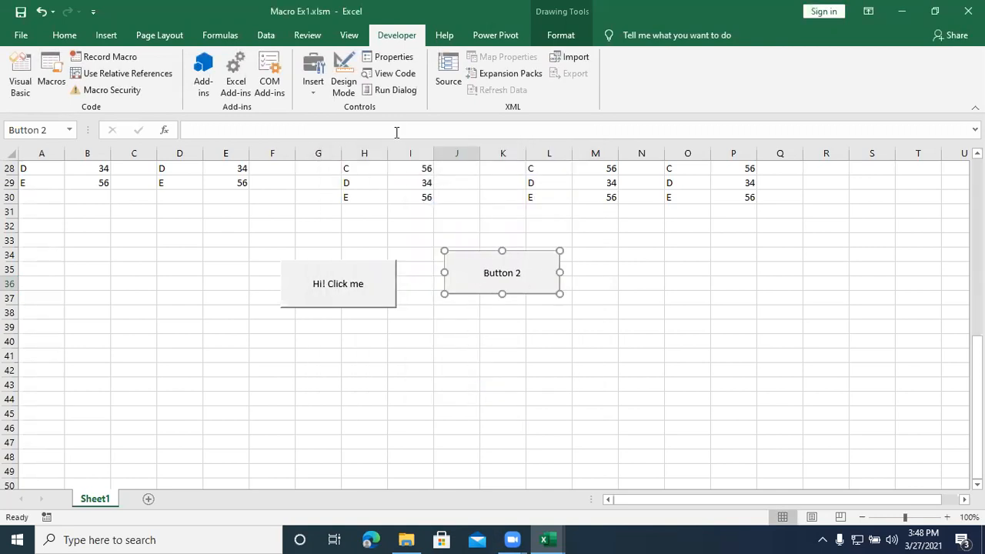
Step: Change the second button's caption to "Click here" in Design Mode, deselect it, and leave Design Mode
click(345, 83)
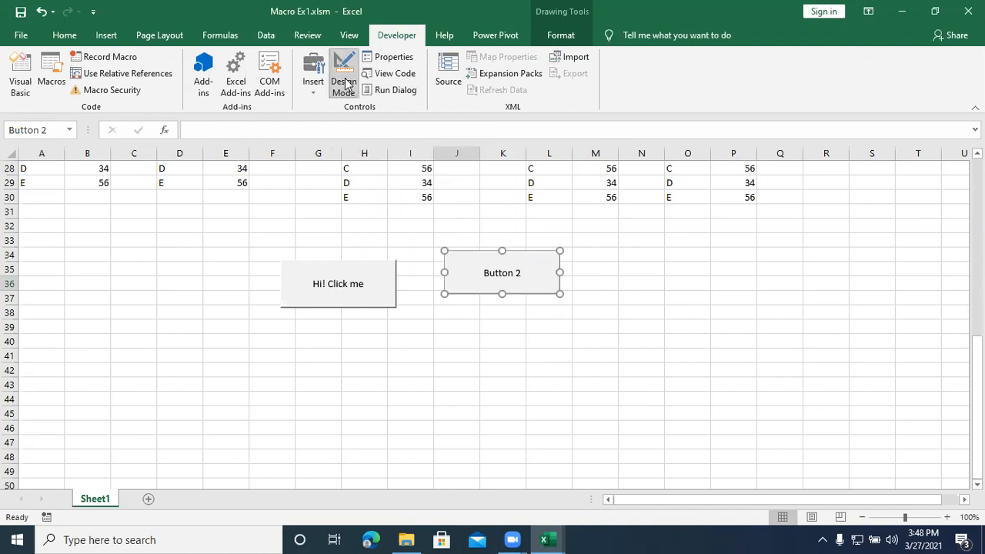
click(515, 270)
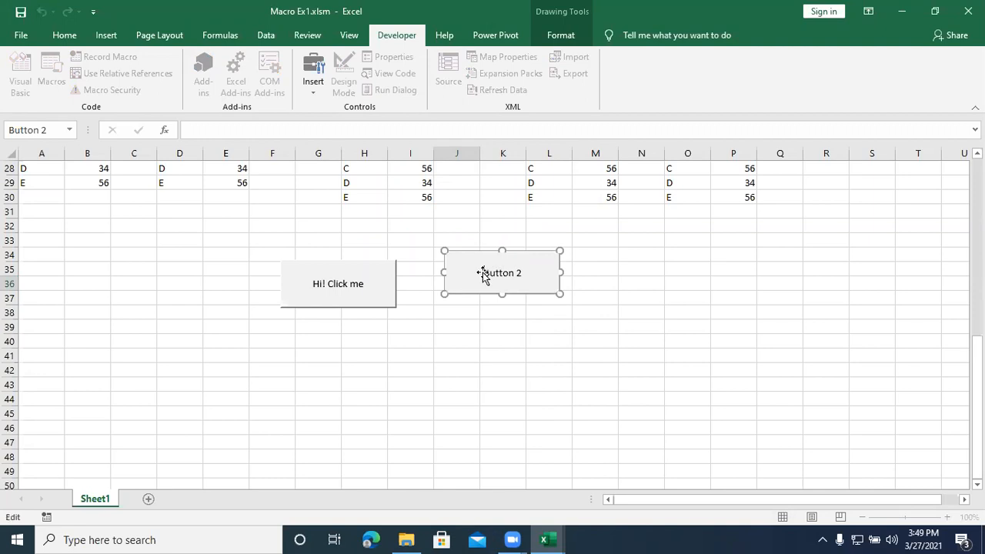
drag(486, 273, 531, 272)
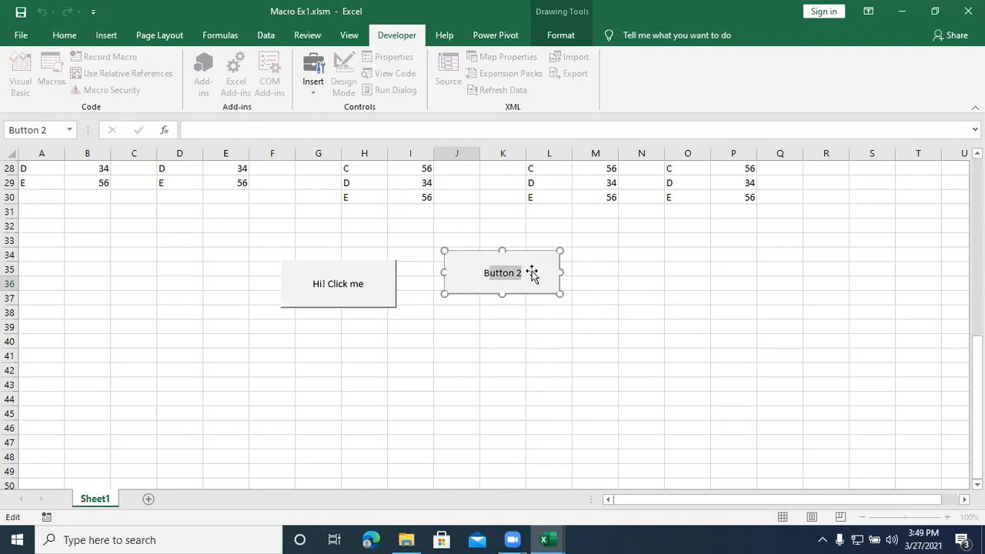
text(B)
key(BackSpace)
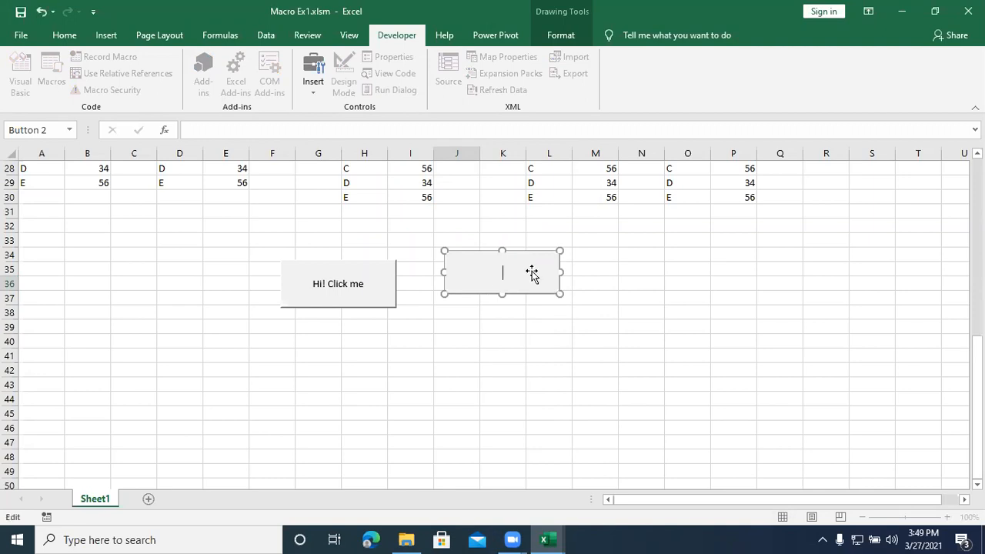
text(Click here)
click(503, 301)
click(344, 77)
Step: Test the "Click here" button by running its macro three times, dismissing the message box each time
click(523, 285)
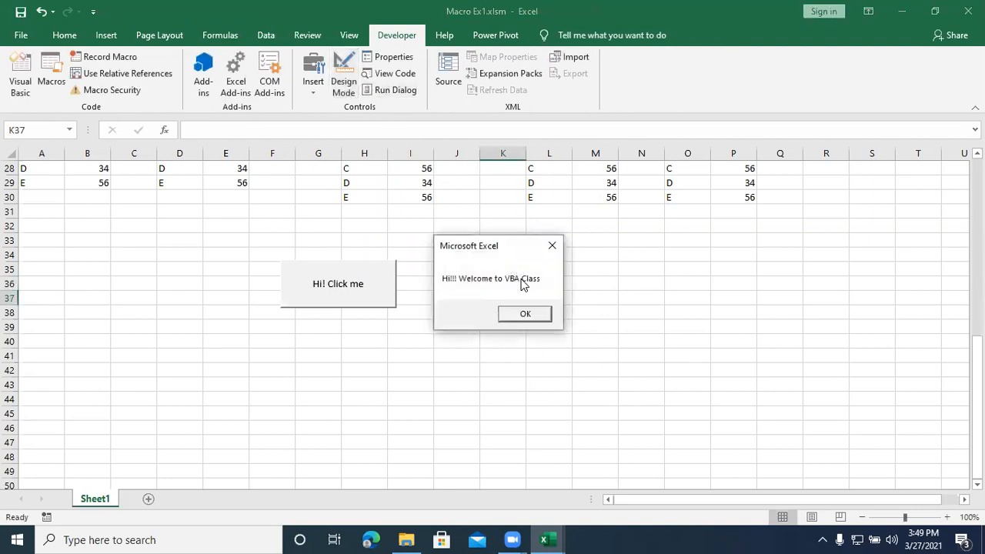
click(522, 312)
click(508, 290)
click(520, 311)
click(512, 271)
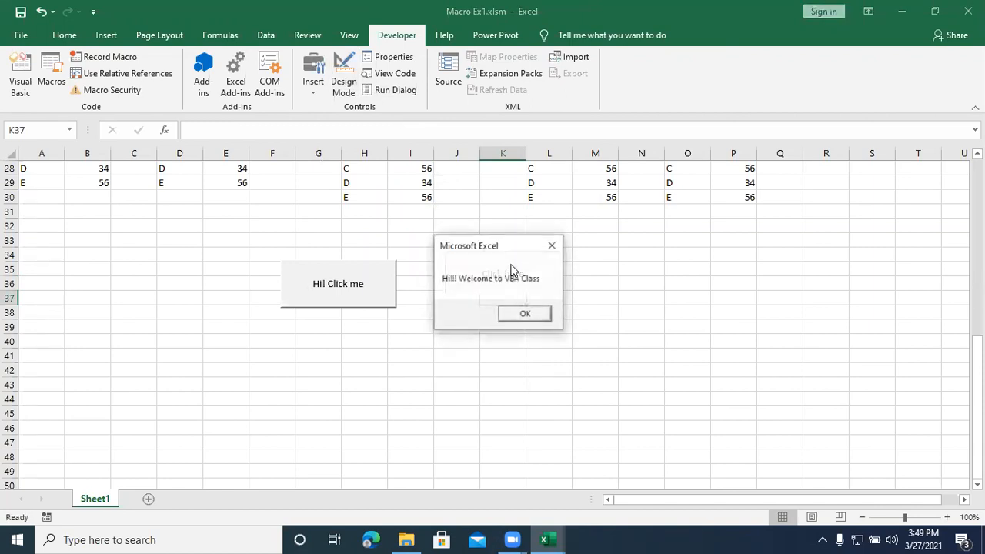
click(524, 313)
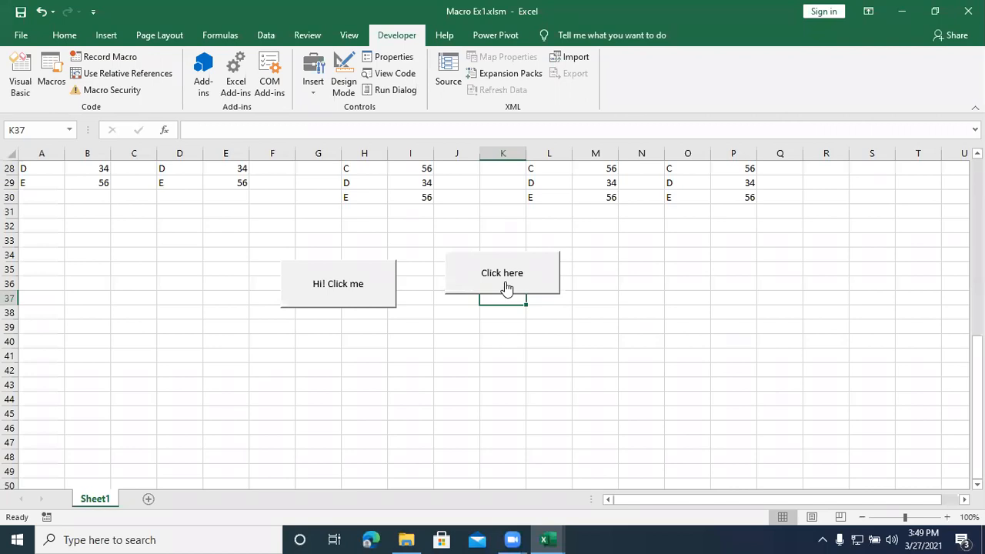
click(506, 357)
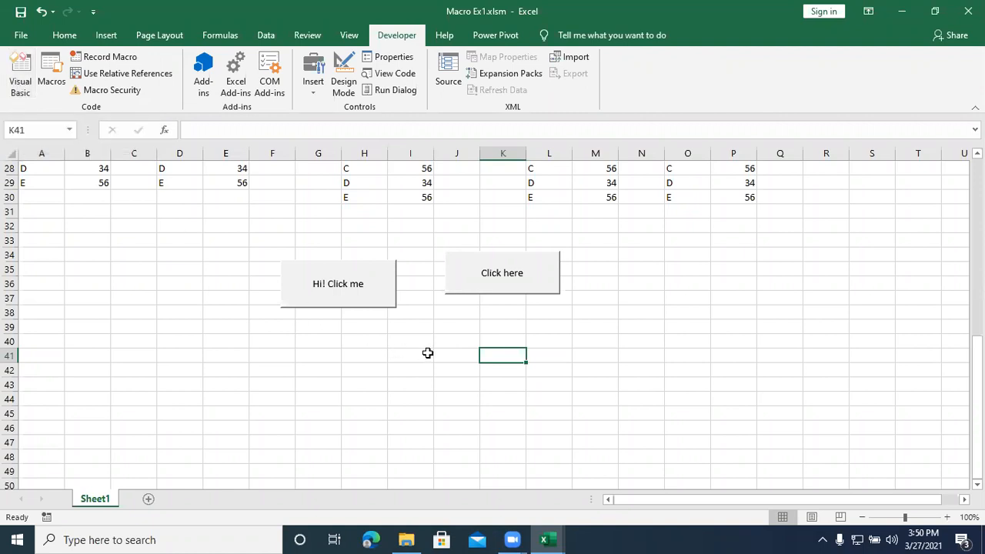
Step: Examine the whole abc procedure in Module2 of the Visual Basic editor, and return to the worksheet
click(22, 68)
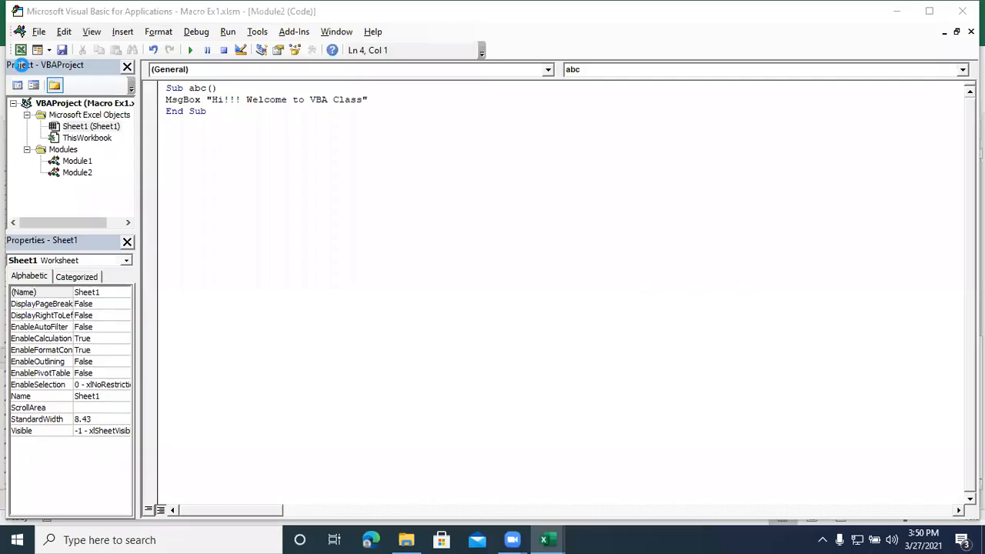
drag(228, 119, 164, 86)
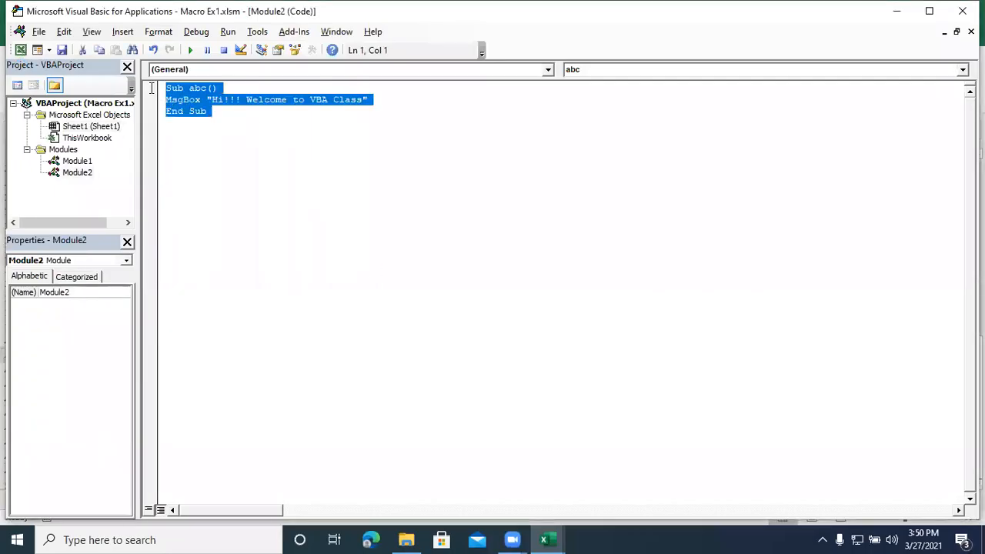
click(249, 198)
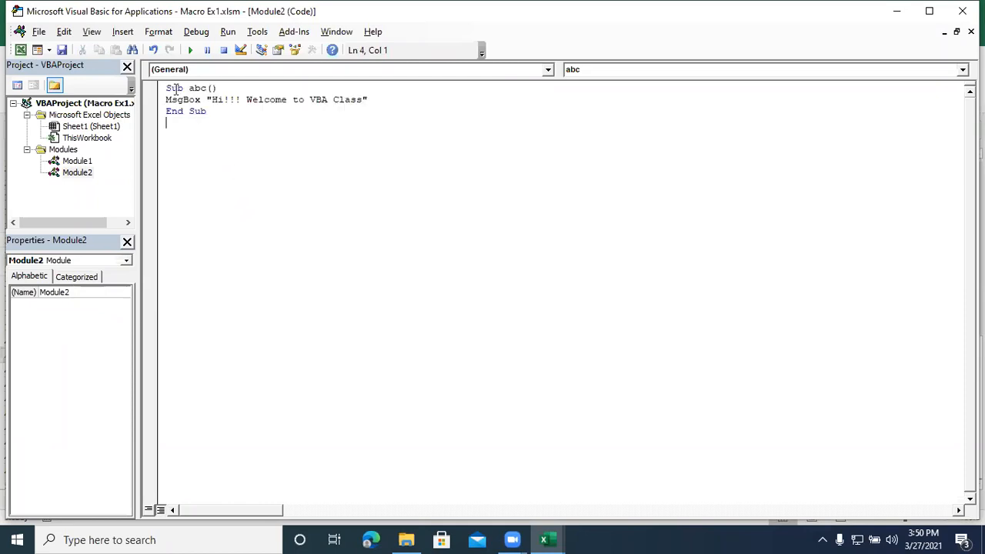
drag(167, 86, 232, 124)
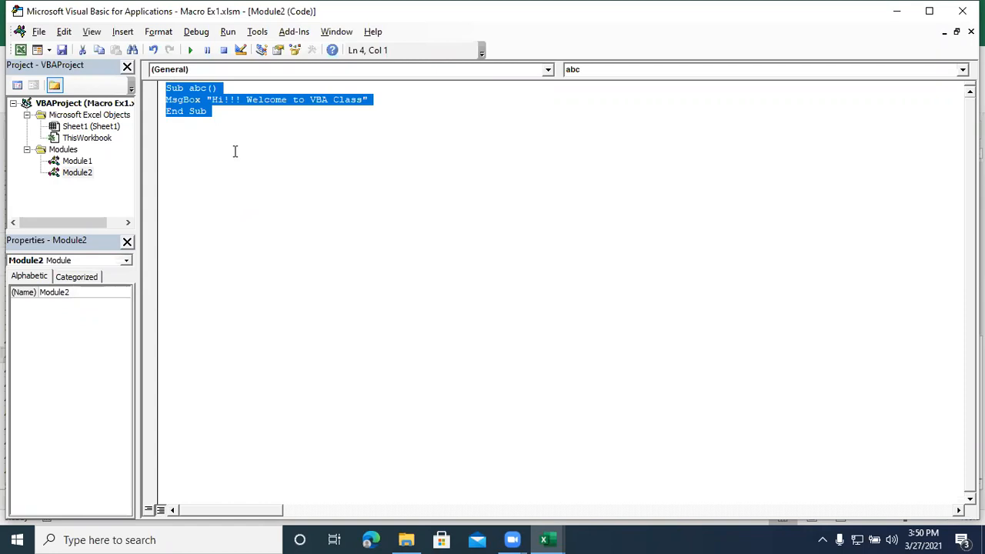
click(904, 19)
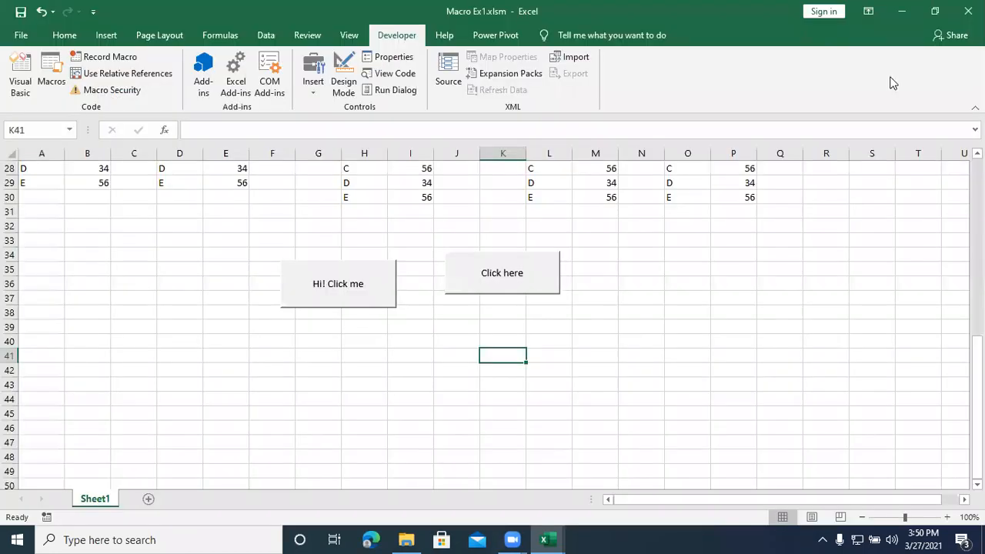
Step: Reopen the macro assignment of the "Click here" button, assign the abc macro again, and deselect the button
right_click(509, 273)
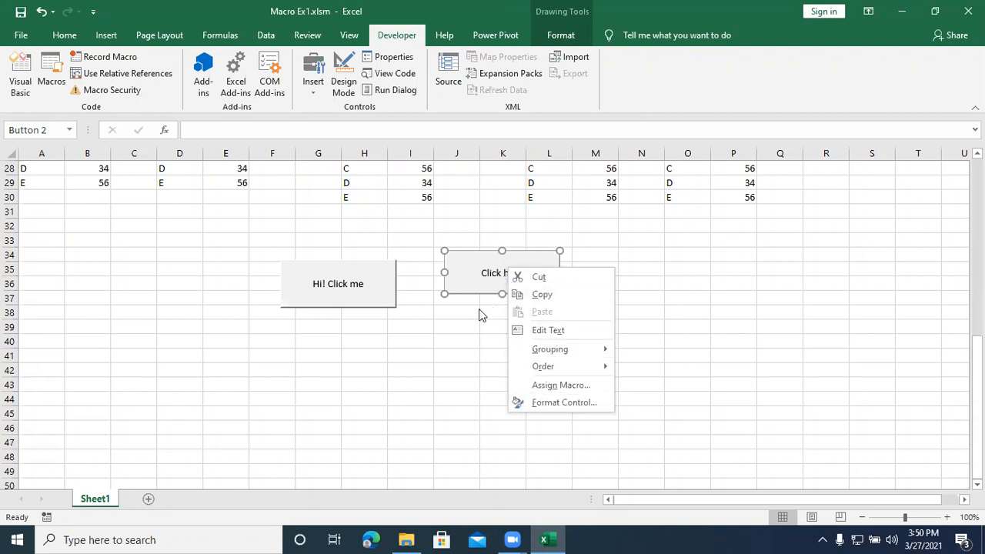
click(477, 284)
right_click(477, 283)
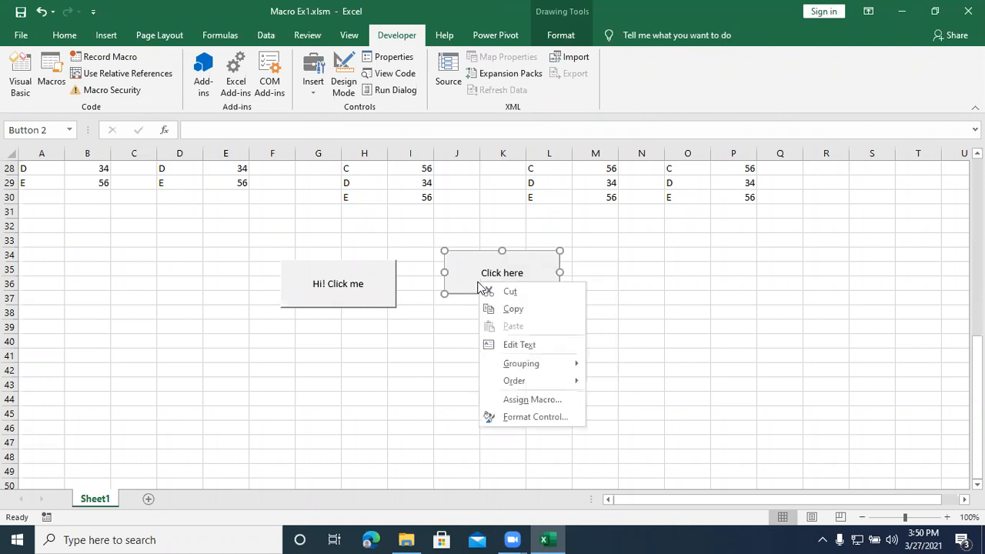
click(530, 400)
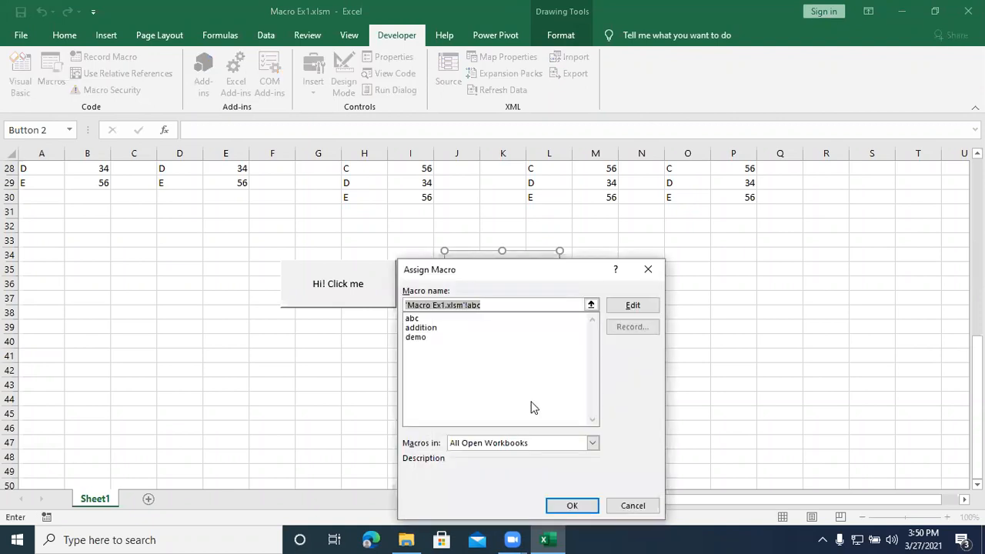
drag(524, 273, 718, 179)
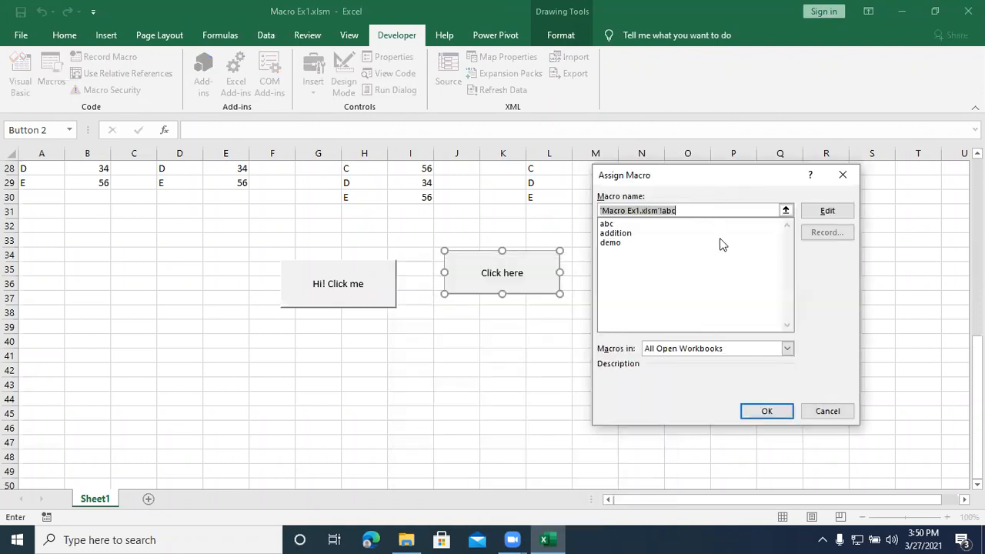
click(608, 224)
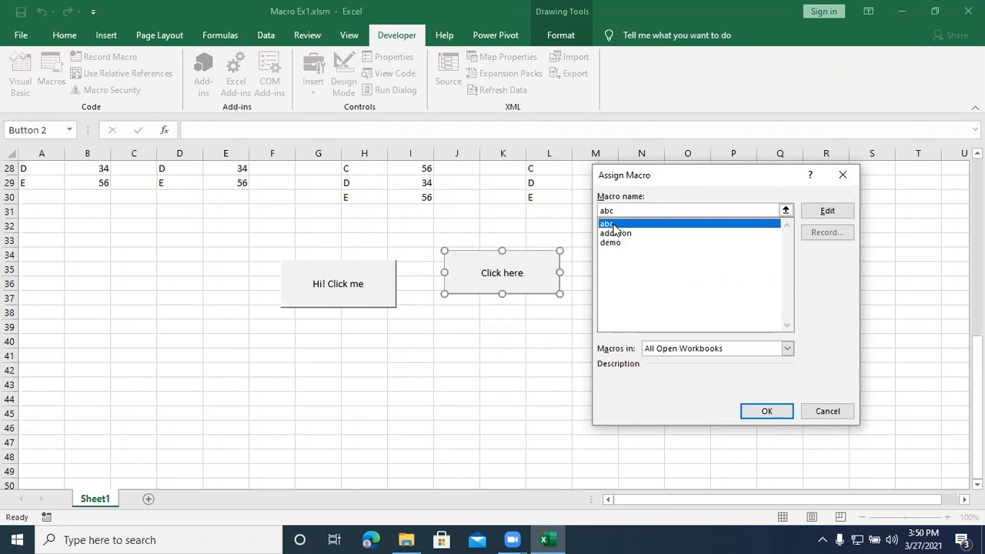
click(773, 411)
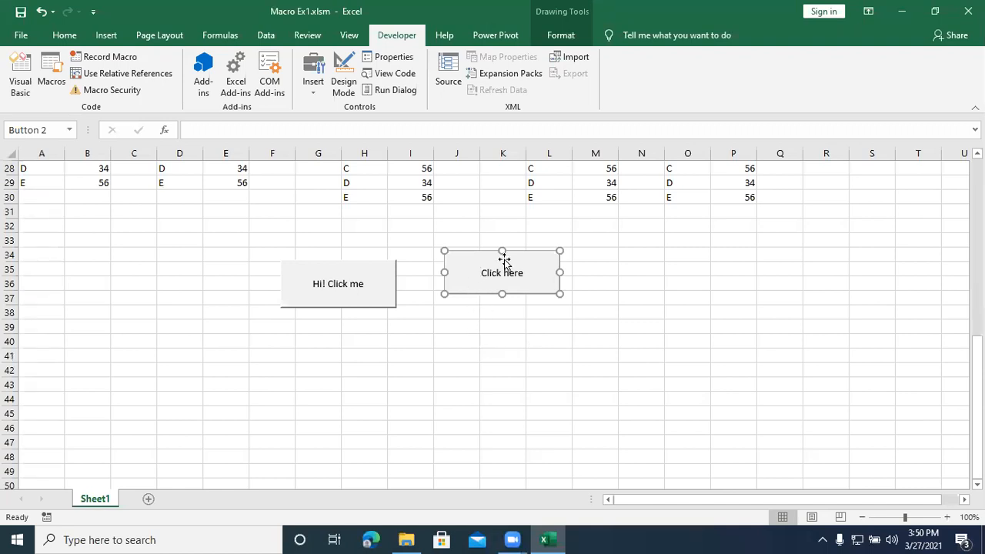
click(486, 332)
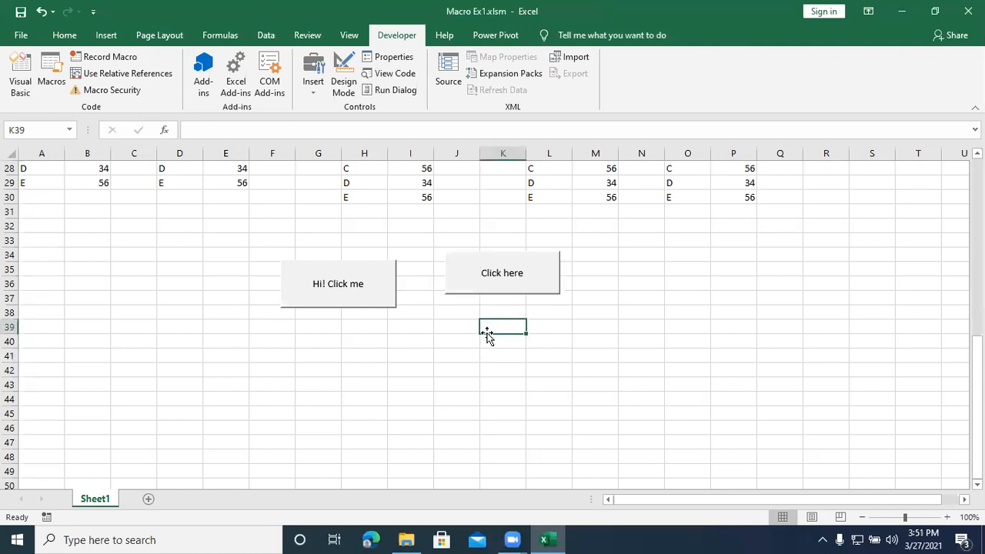
Step: Run the reassigned macro twice from the "Click here" button, dismissing each message box
click(494, 284)
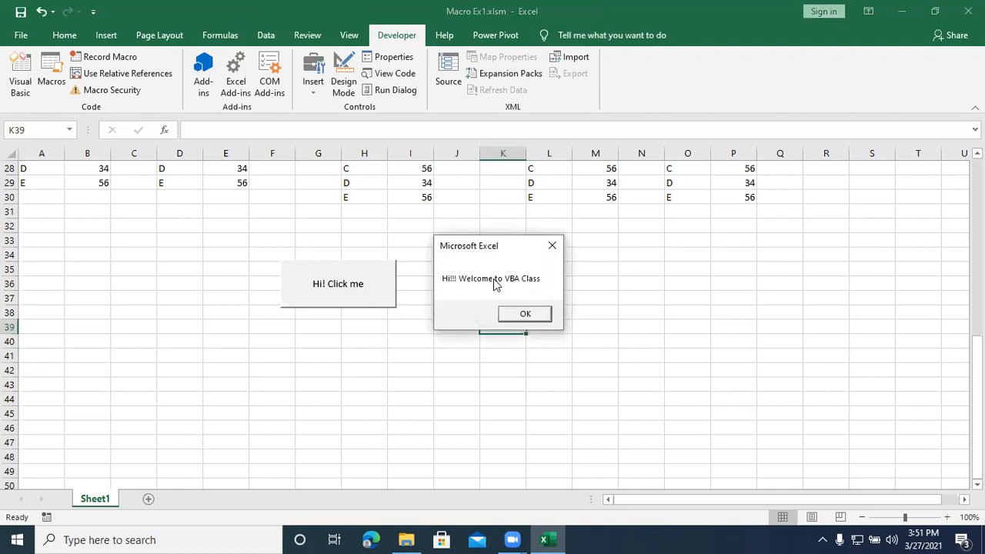
click(517, 310)
click(507, 291)
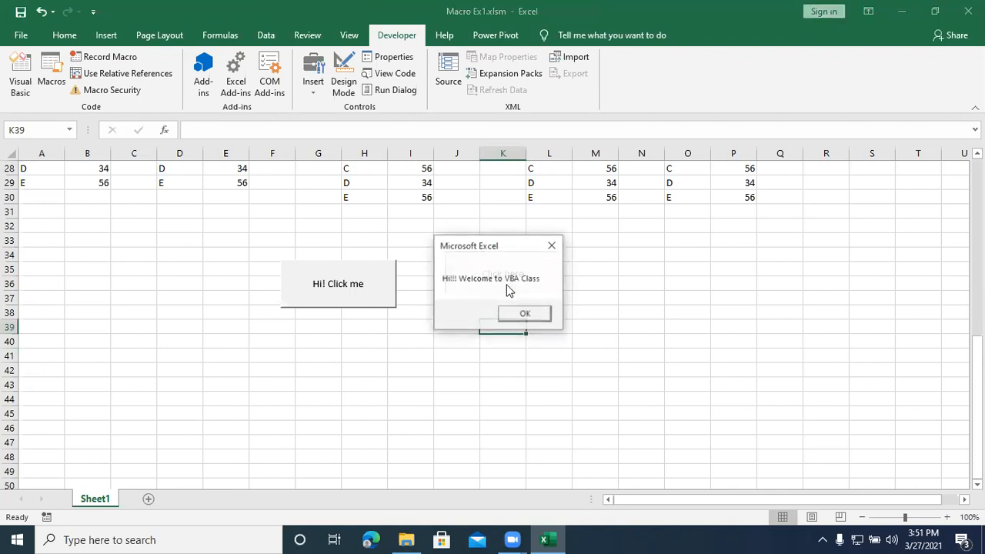
click(517, 314)
click(527, 357)
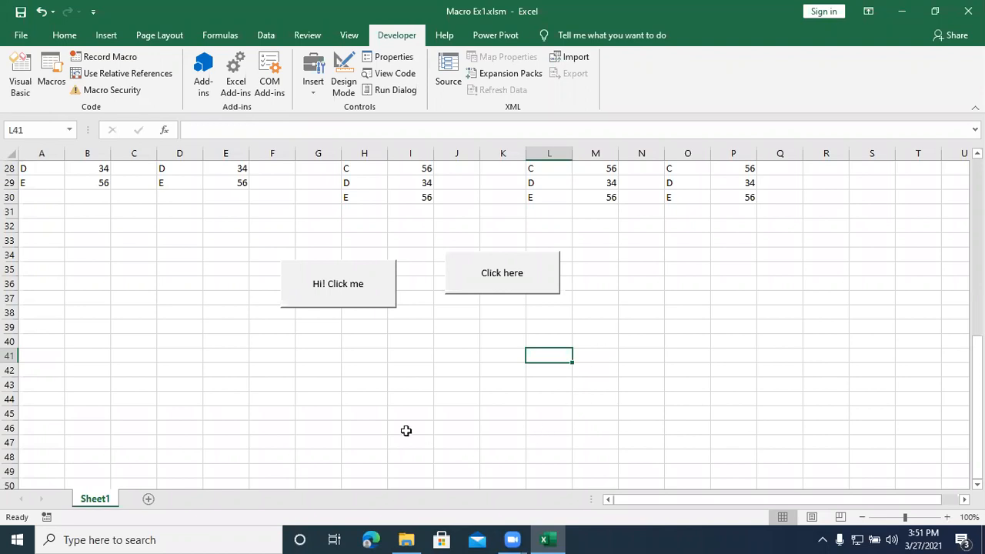
click(434, 35)
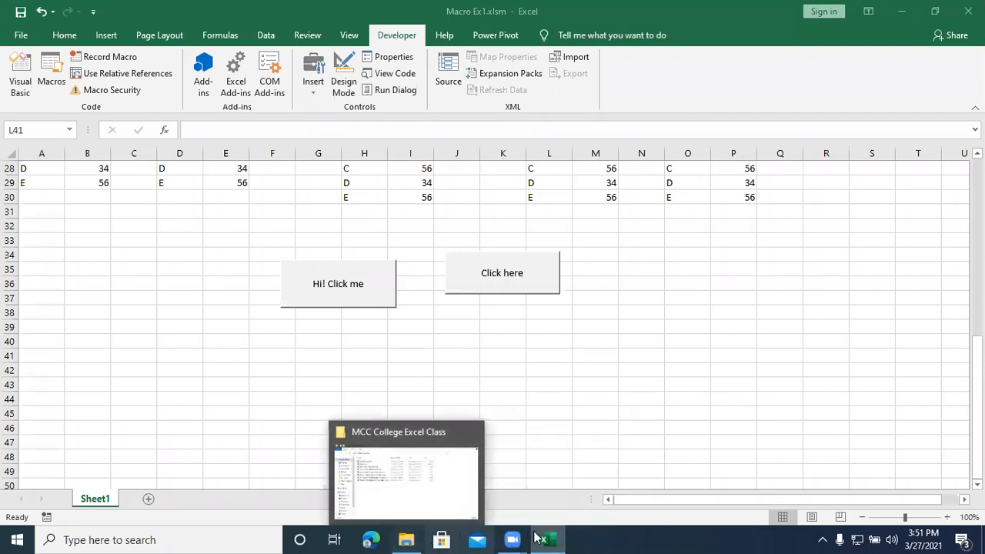
mouse_move(512, 539)
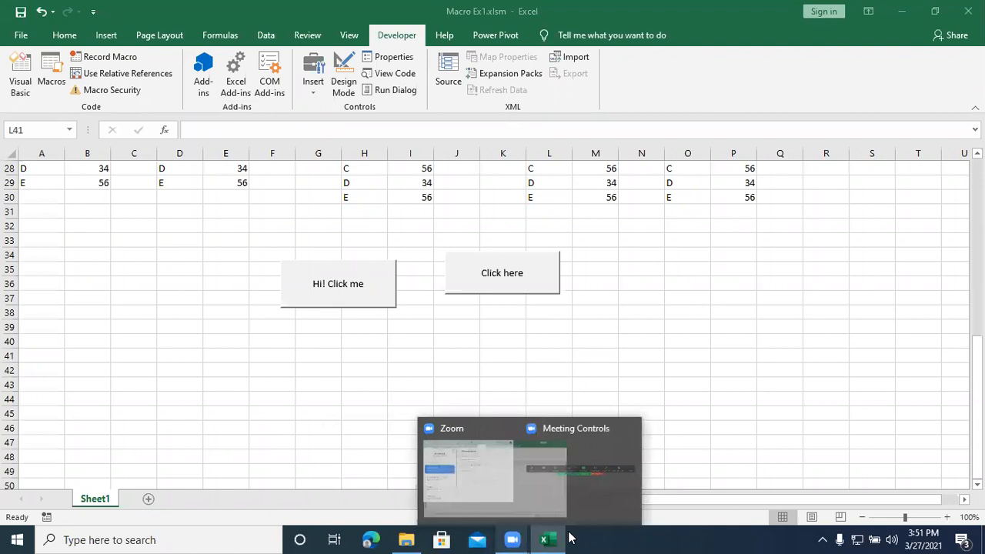
mouse_move(558, 534)
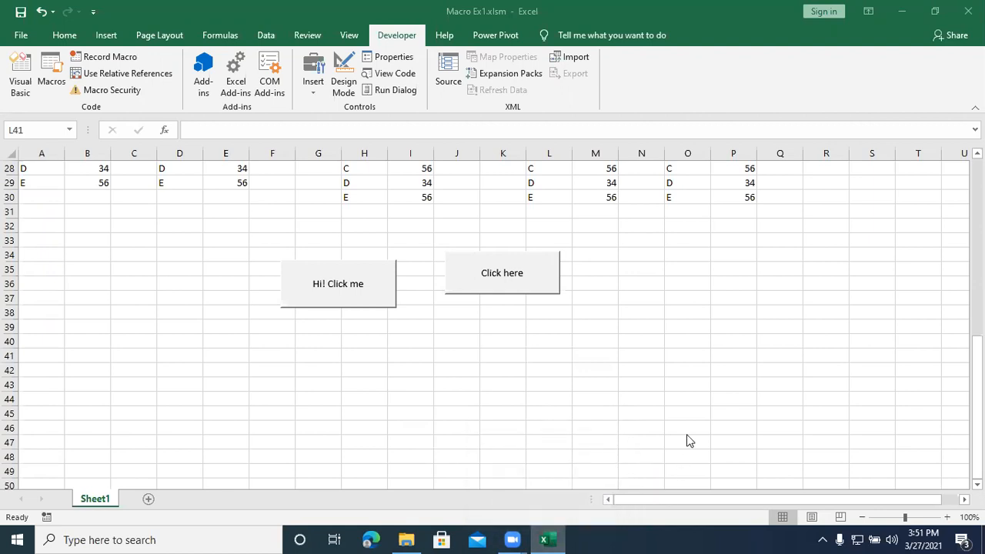
click(618, 434)
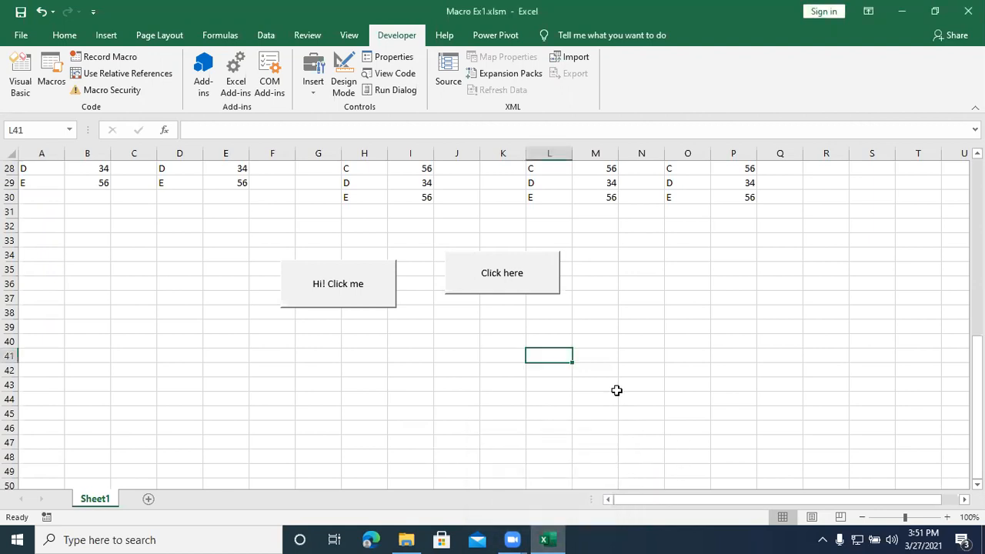
Step: Minimize the macro workbook and open Adv MS Excel.xlsx from the MCC College Excel Class folder on the desktop
click(901, 11)
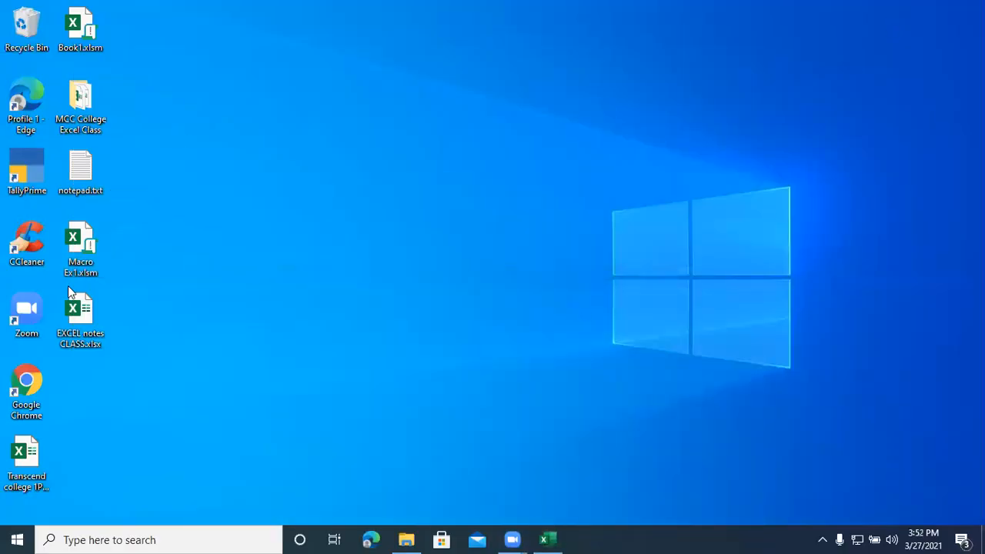
double_click(74, 107)
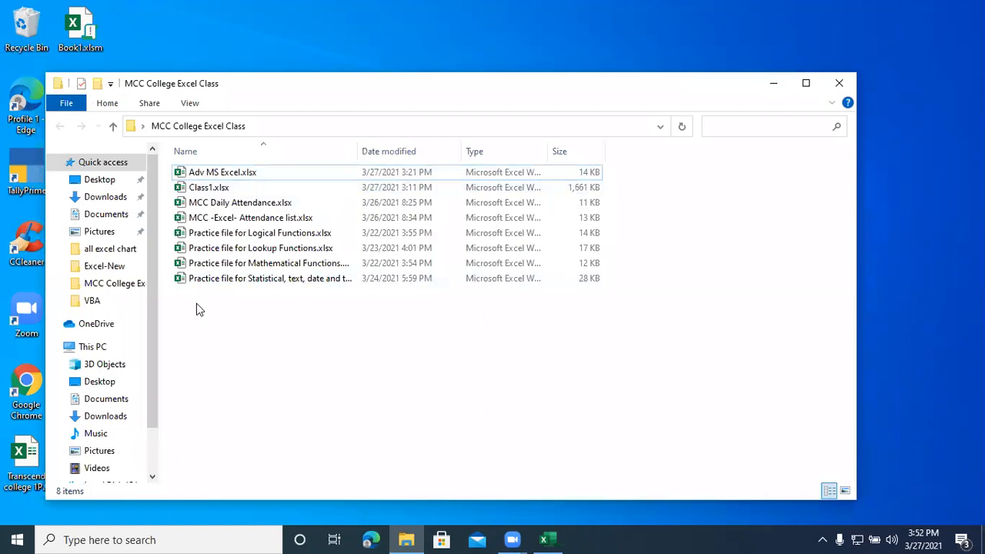
double_click(198, 173)
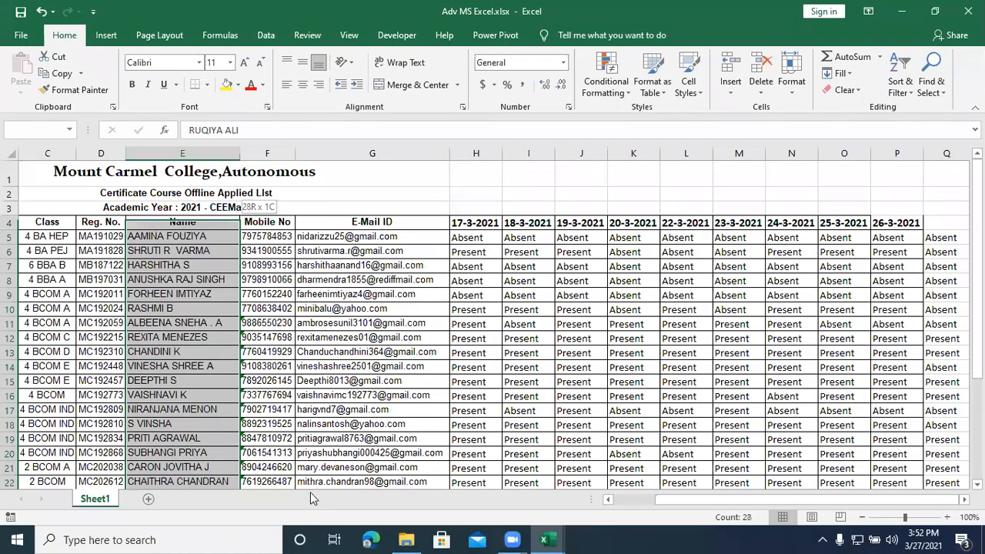
Step: Copy the Name column with its header, E4:E31, and paste it into a new workbook starting at A1
key(ctrl+c)
key(ctrl+n)
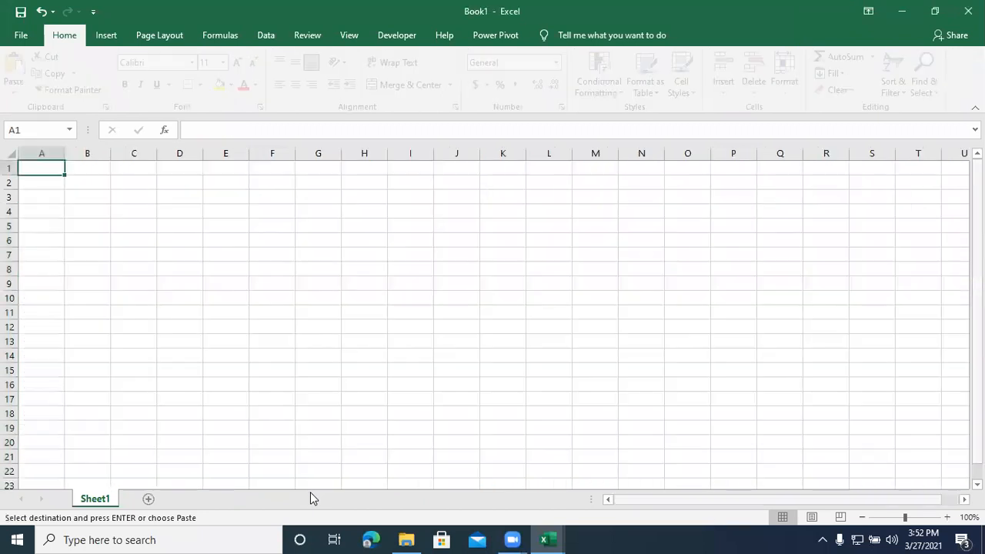
key(ctrl+v)
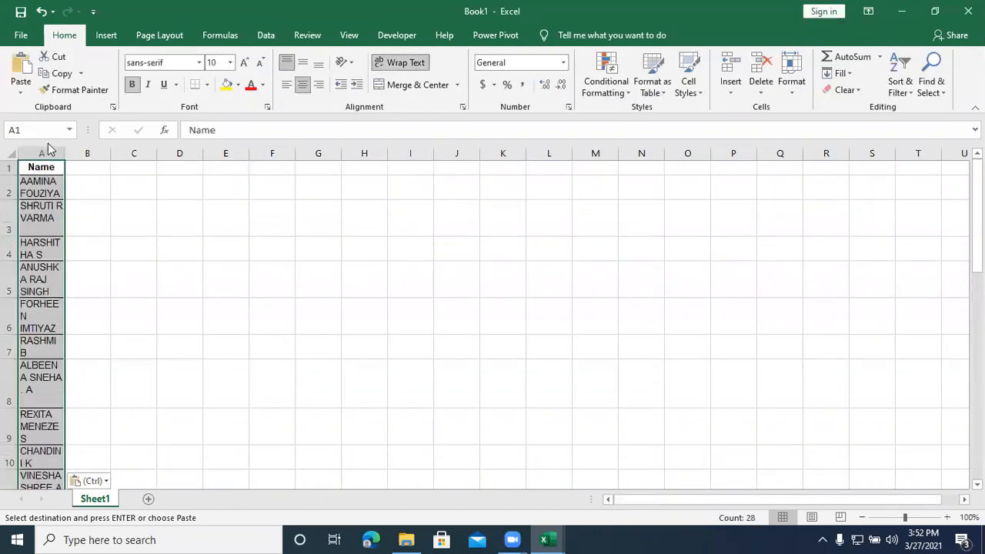
Step: Widen column A to fit the names and reduce the heights of row 19 and rows 22 to 27
drag(66, 152, 124, 153)
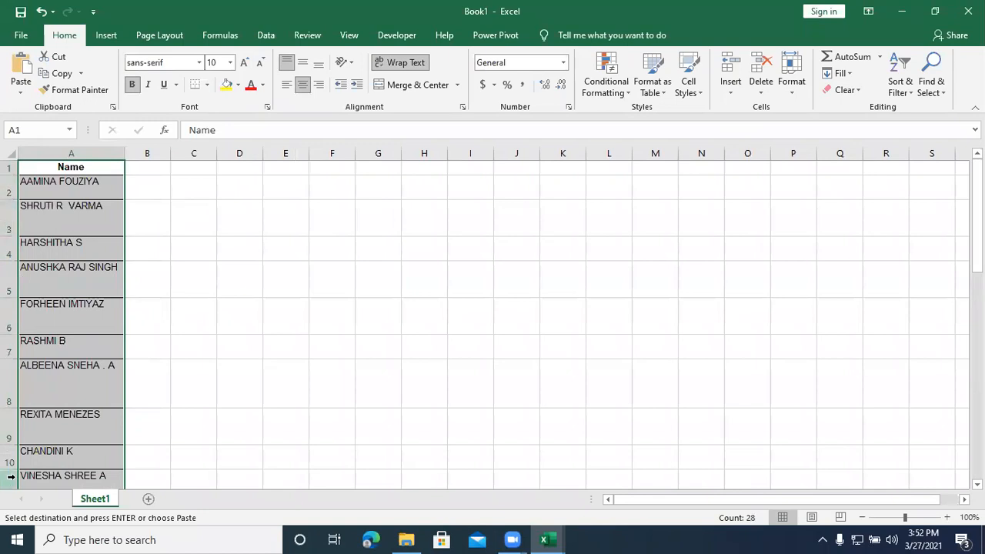
scroll(29, 332, down, 4)
scroll(28, 331, down, 3)
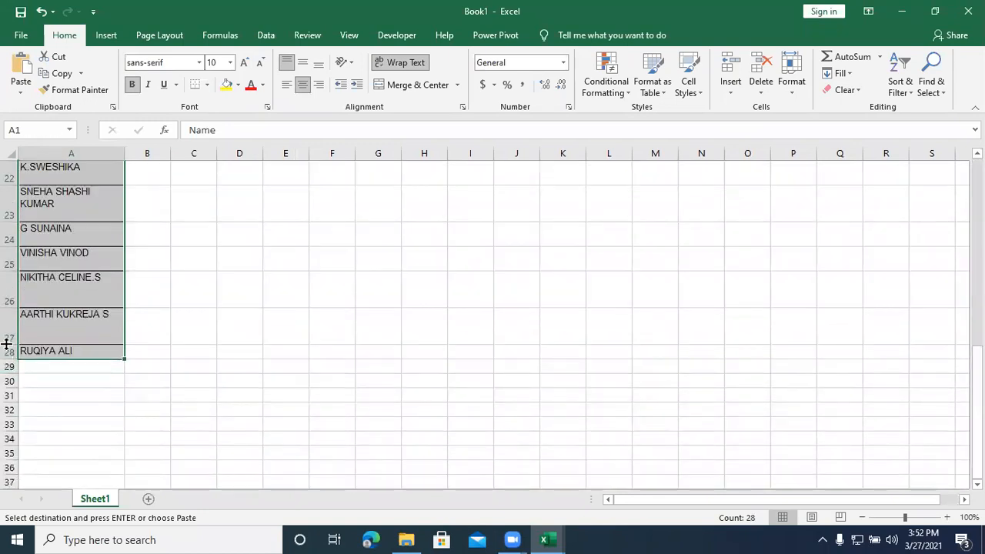
double_click(8, 343)
double_click(6, 306)
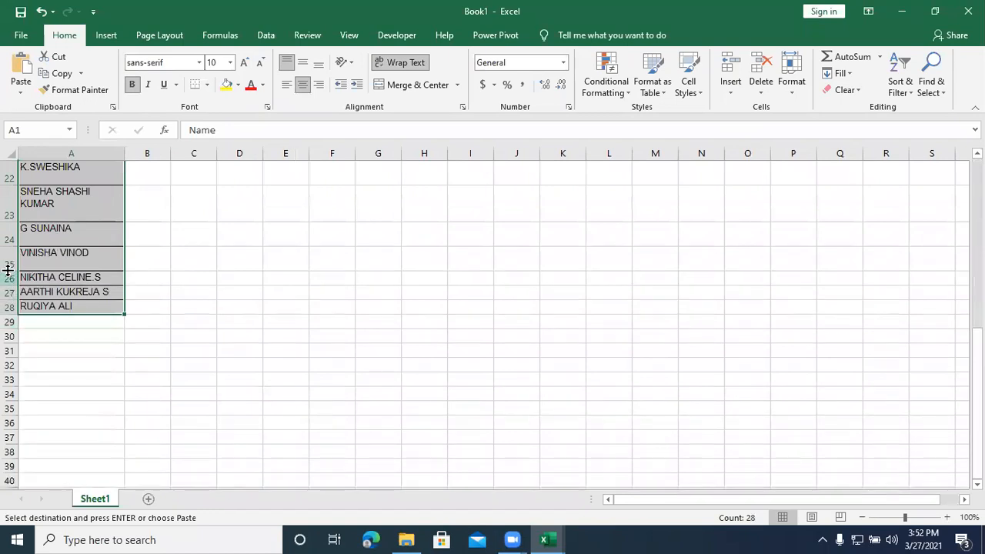
double_click(6, 271)
double_click(8, 246)
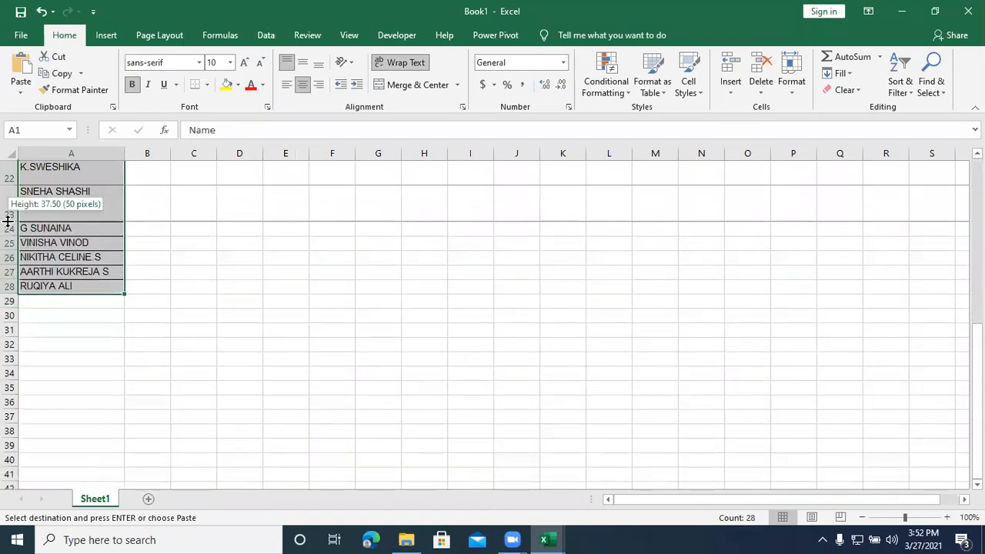
double_click(7, 222)
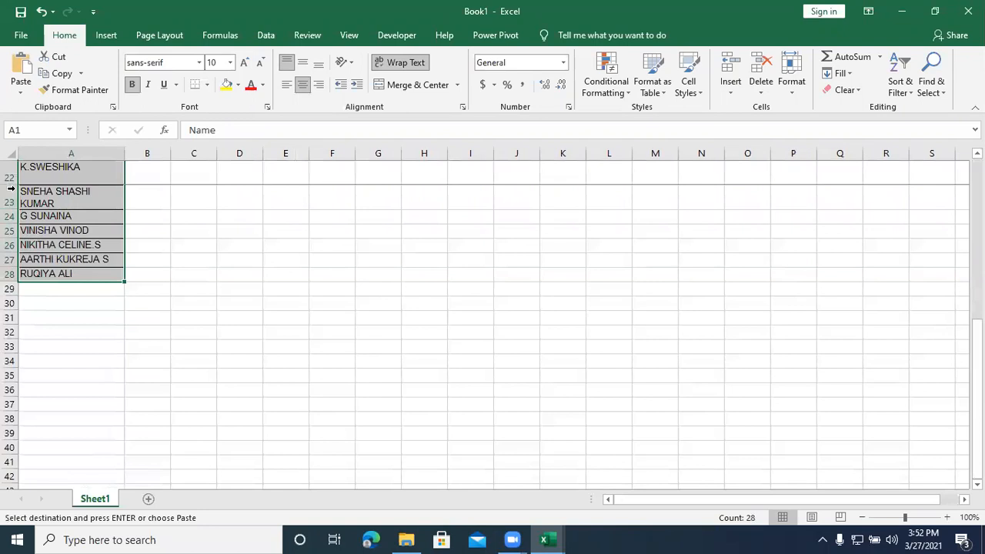
double_click(9, 184)
scroll(9, 191, up, 2)
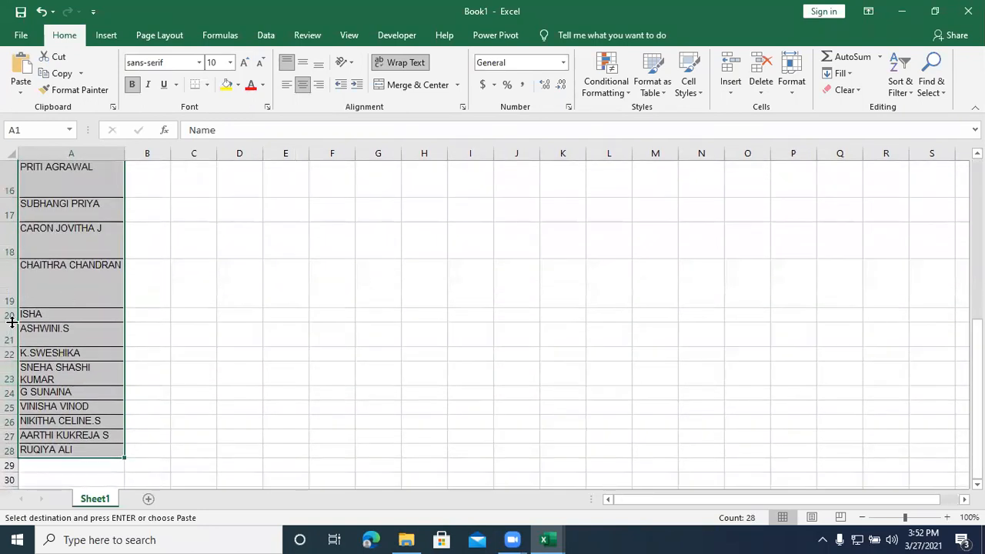
drag(10, 307, 10, 291)
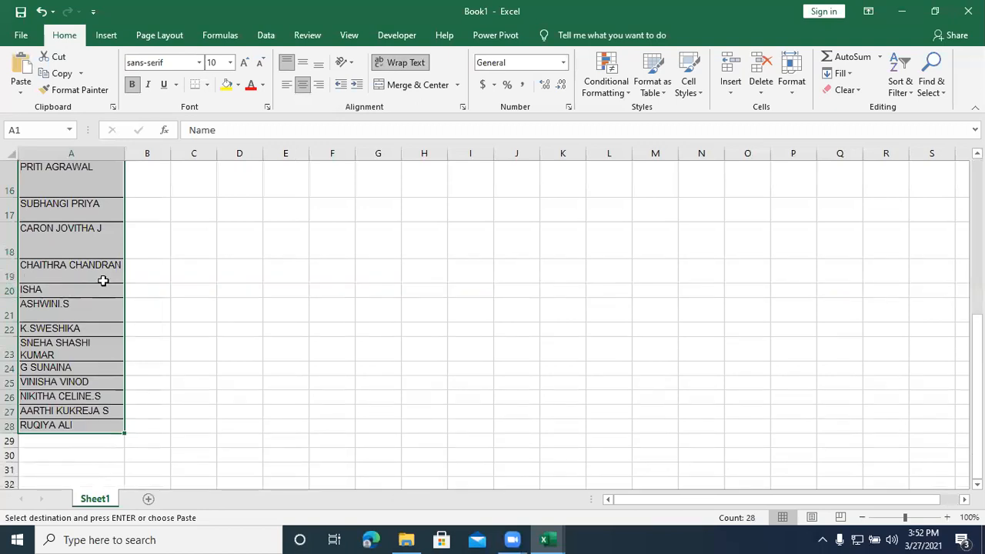
Step: Autofit the heights of rows 1 to 24 together
scroll(103, 279, up, 5)
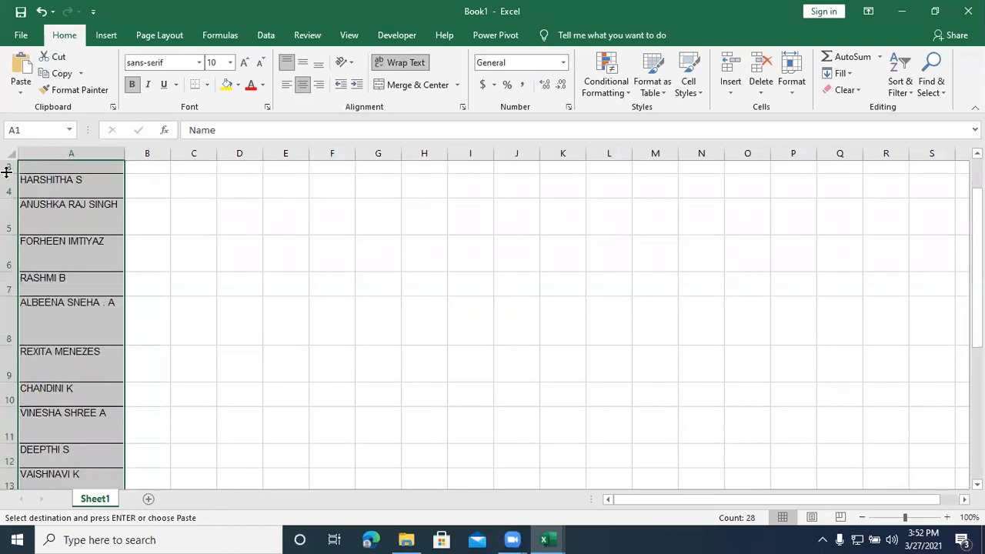
scroll(9, 174, up, 1)
drag(10, 190, 8, 461)
click(7, 462)
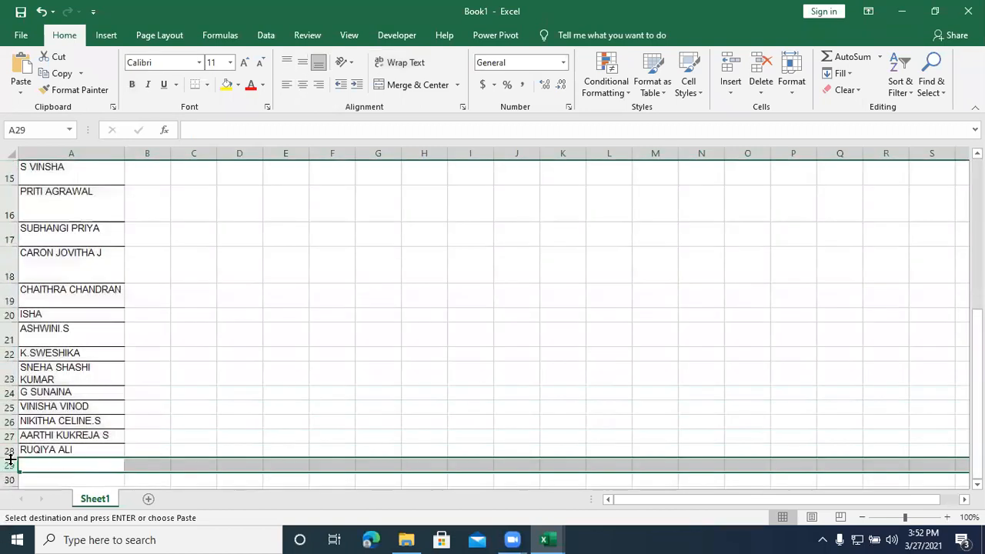
scroll(7, 173, up, 5)
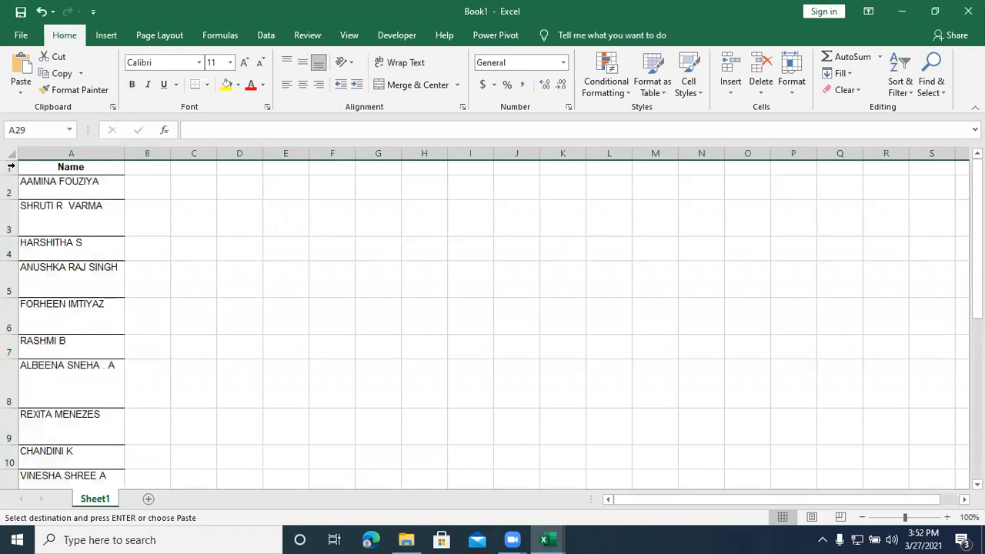
drag(12, 166, 6, 471)
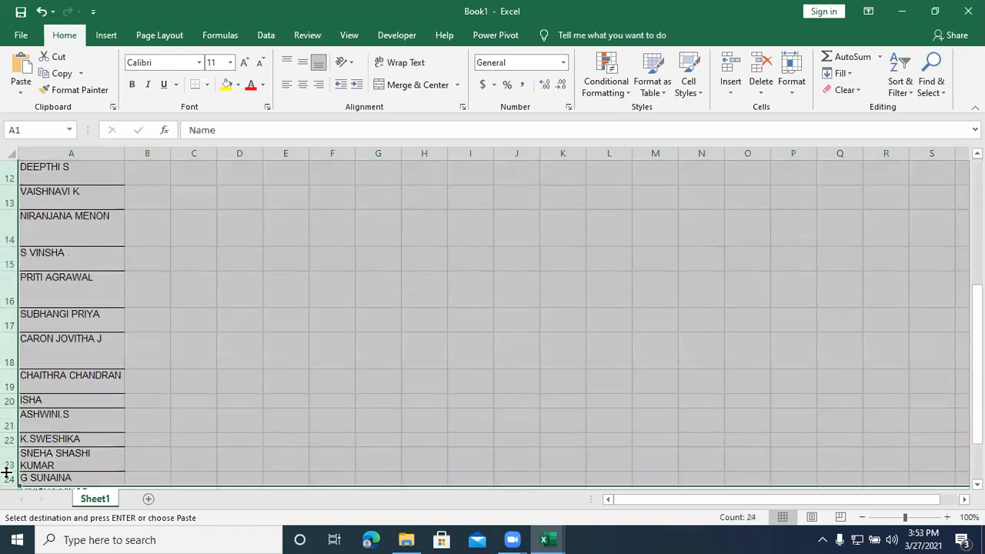
scroll(8, 466, down, 1)
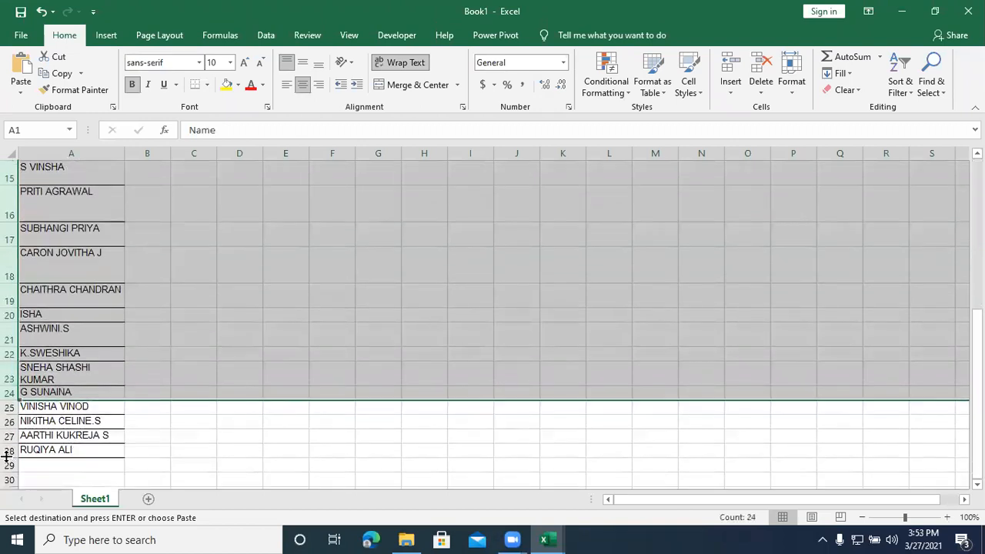
double_click(7, 398)
scroll(120, 333, up, 5)
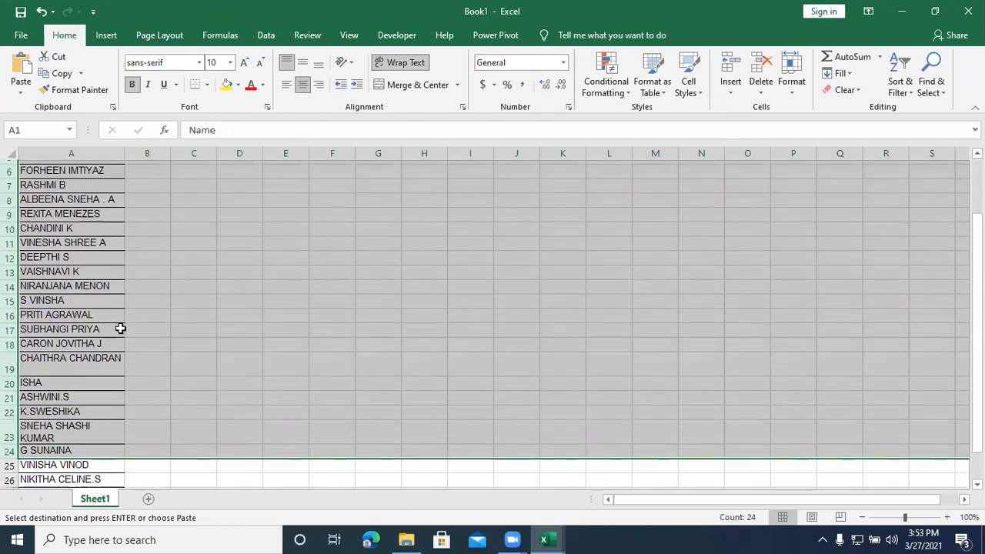
Step: Enter A in cell B2, beside the first name in the list
click(155, 181)
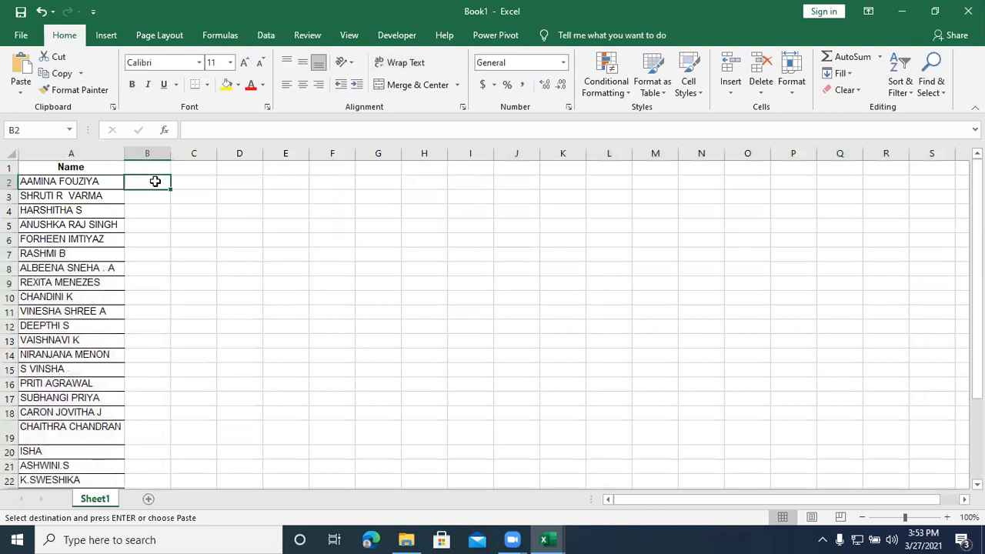
text(A)
key(Return)
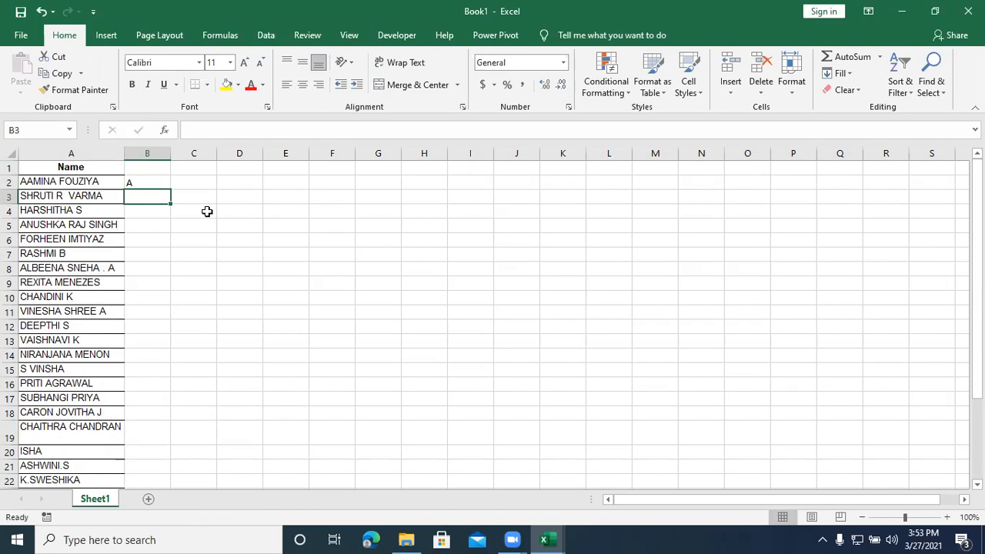
Step: Fill cell B2 down through B6 to produce the letter series A to E
click(155, 211)
click(149, 195)
click(146, 182)
drag(175, 199, 174, 243)
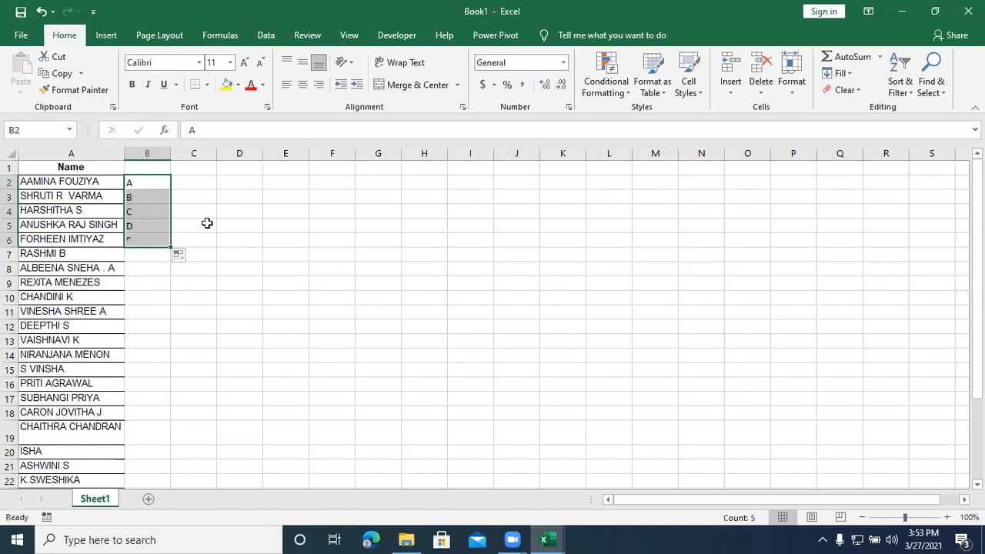
Step: Copy the A from cell B2 and paste it over B3:B6
click(158, 188)
key(ctrl+c)
drag(155, 197, 151, 241)
key(ctrl+v)
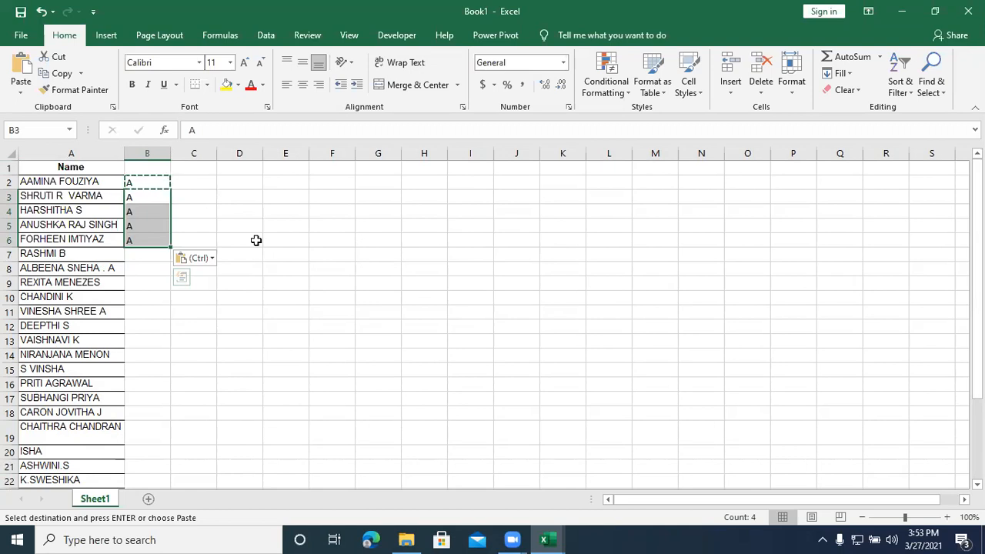
Step: Enter a in cells B7 and B8, and p in cells B9 and B10
click(152, 257)
text(a)
key(Return)
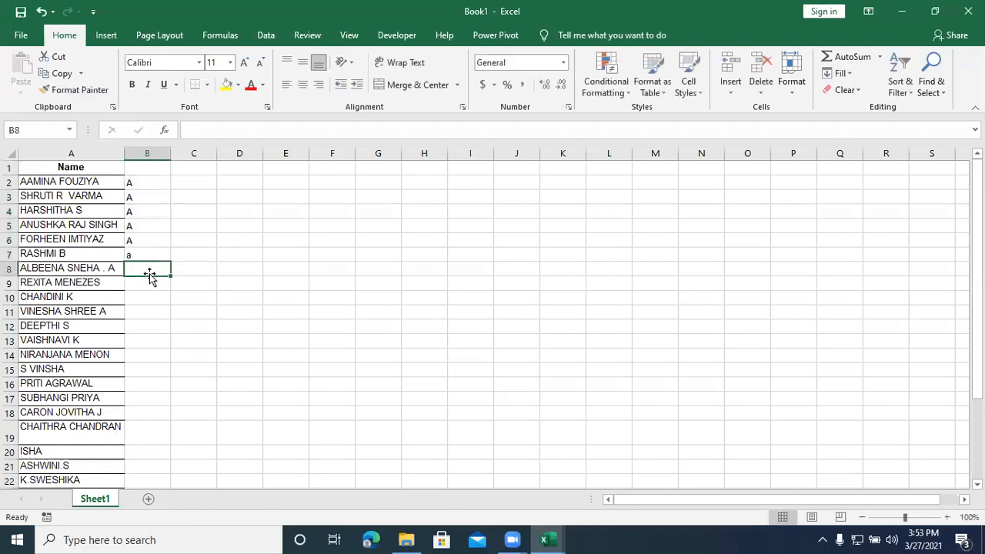
text(a)
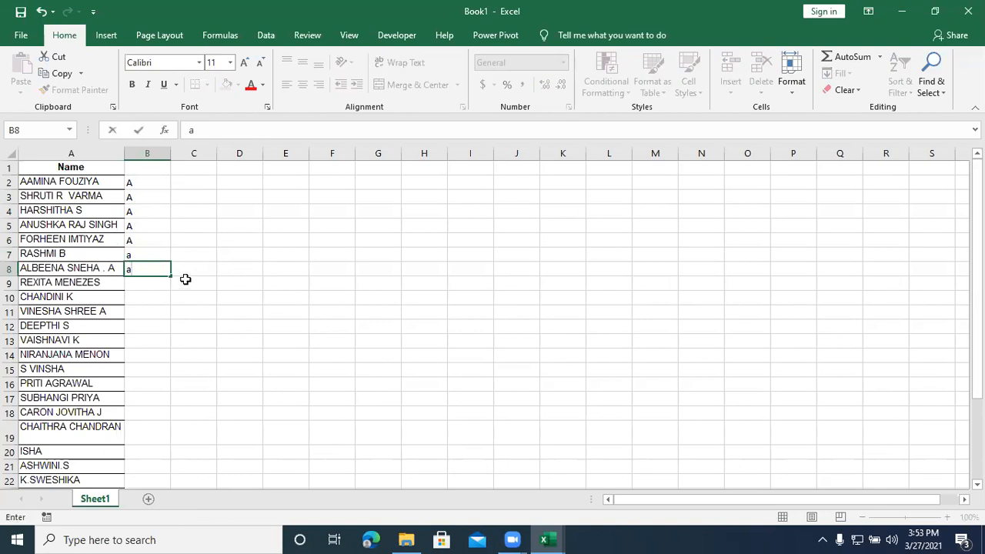
click(156, 282)
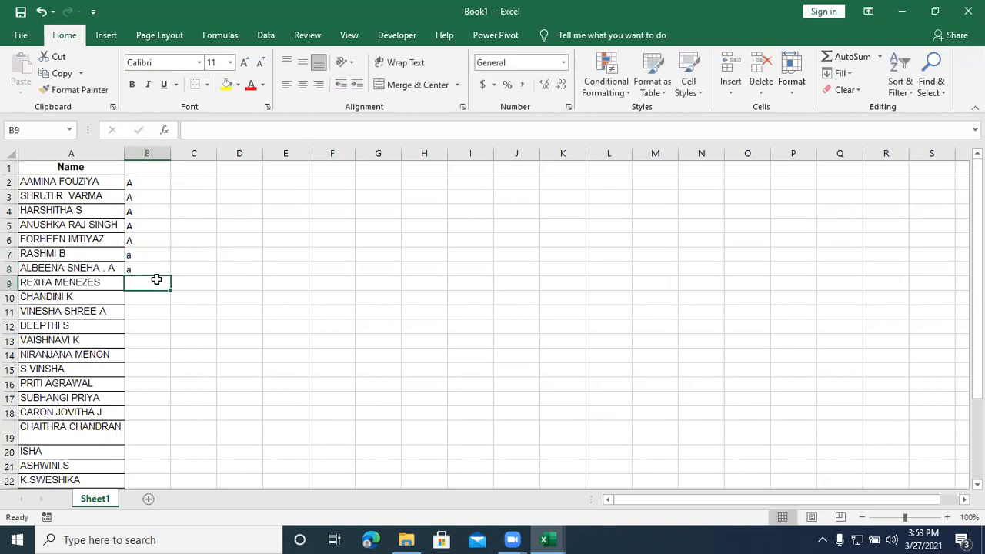
text(p)
click(146, 296)
text(p)
Step: Enter a in cell B11 and p in cells B12 and B13
click(142, 311)
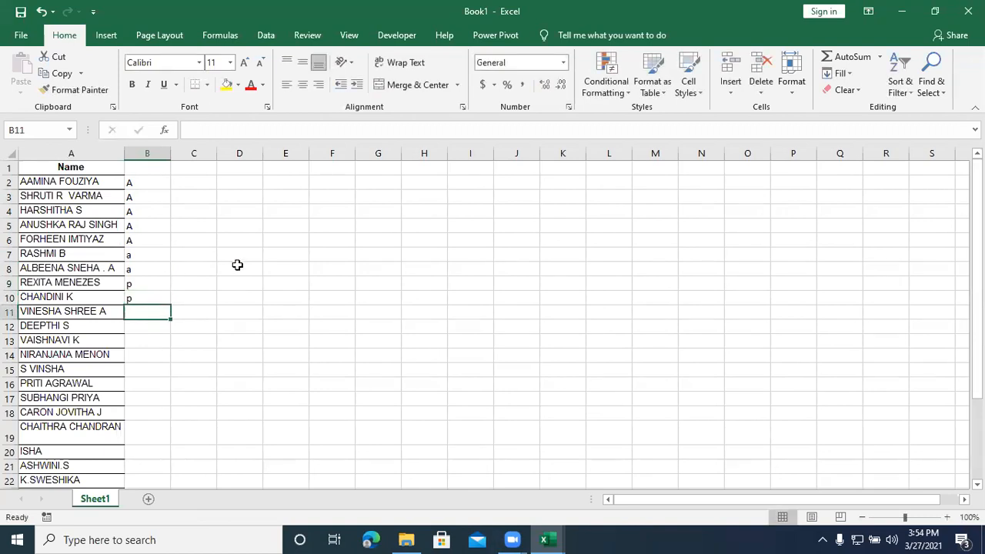
text(a)
click(153, 329)
text(p)
click(142, 339)
text(p)
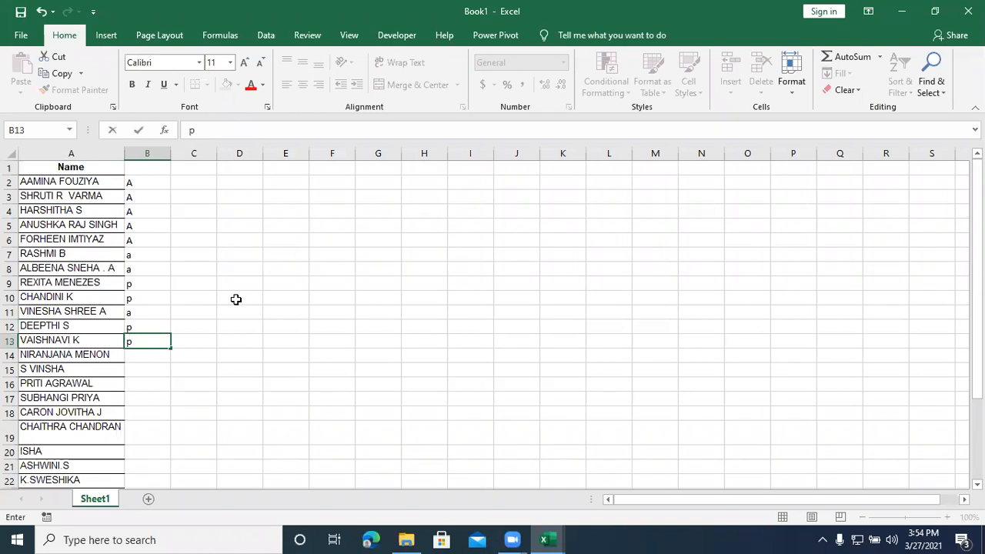
Step: Enter a in cells B14 and B15, and p in cells B16 through B18
click(151, 354)
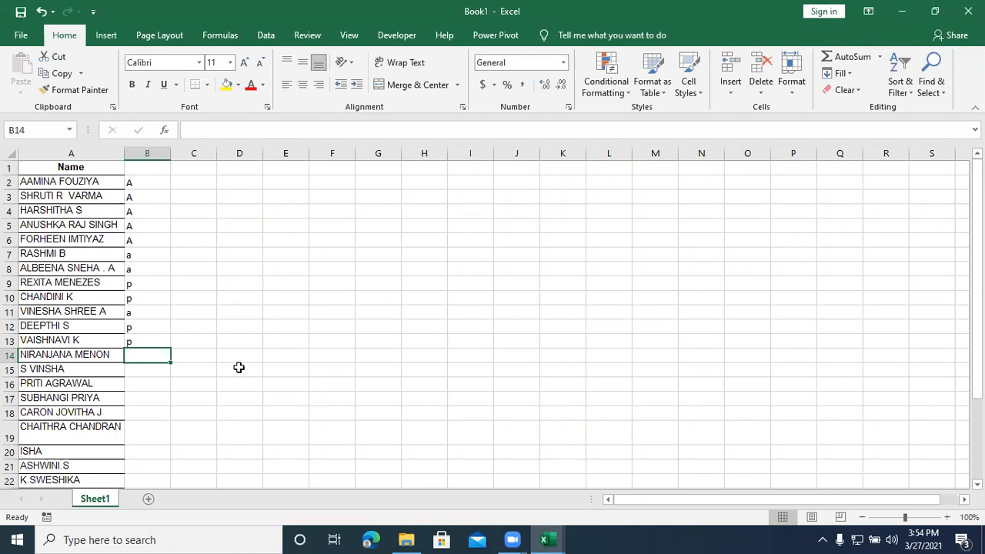
text(a)
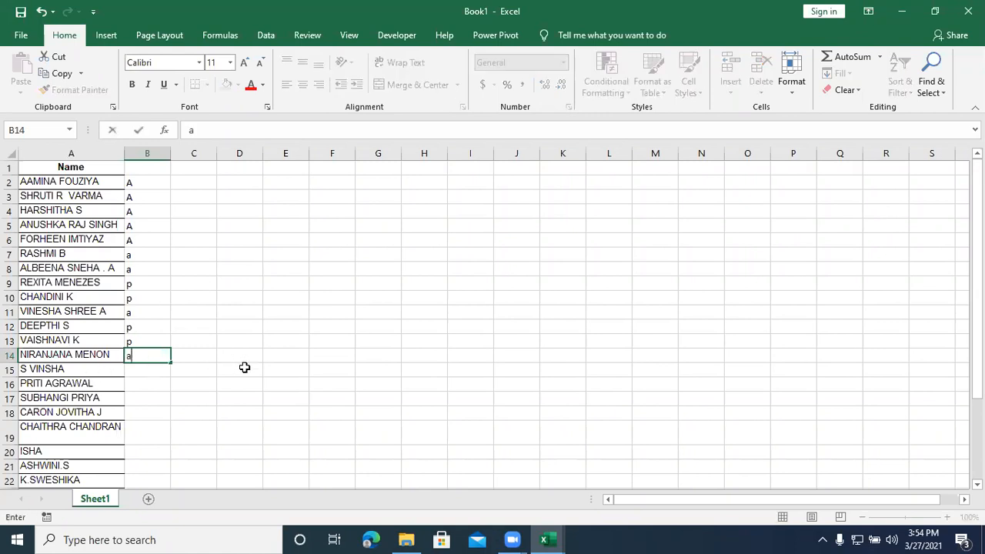
click(146, 369)
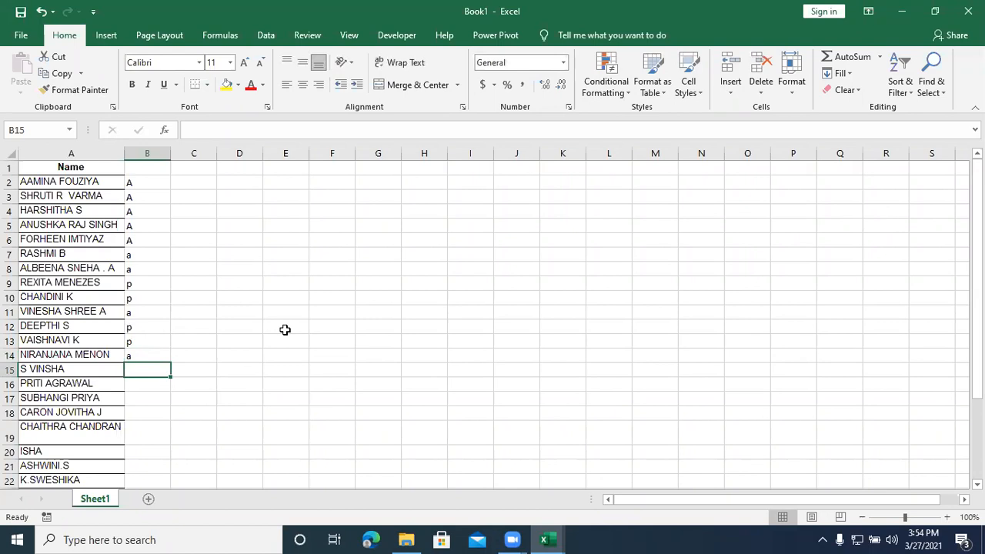
text(a)
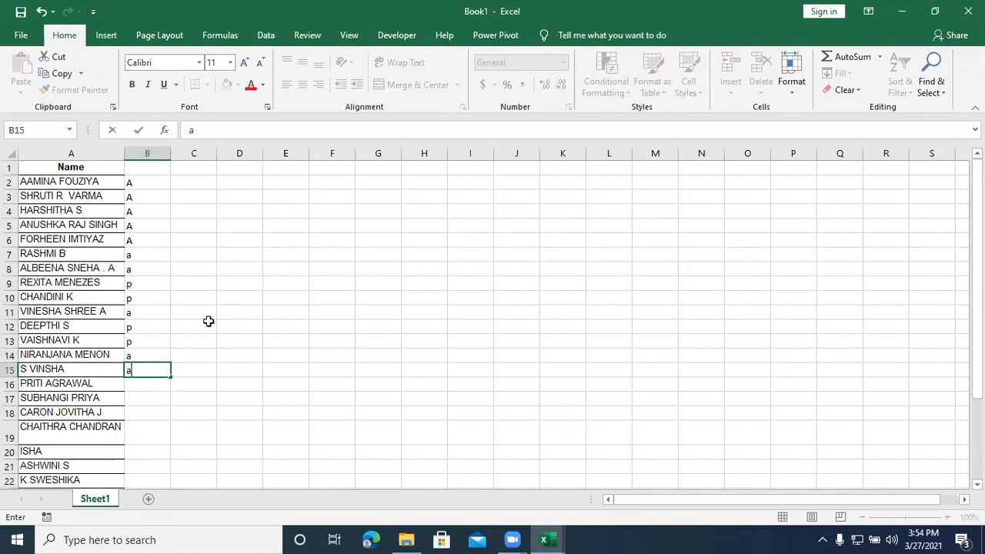
click(140, 387)
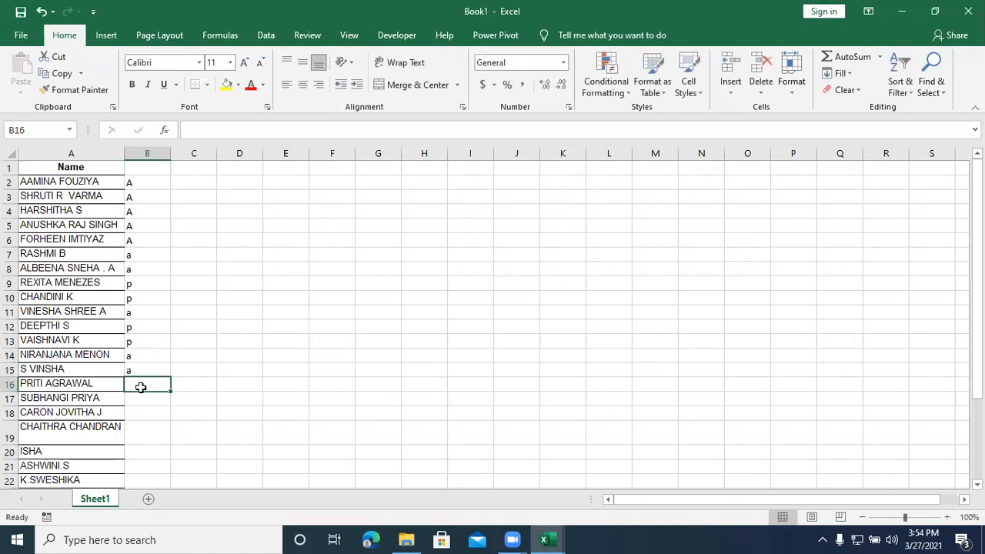
text(p)
click(135, 398)
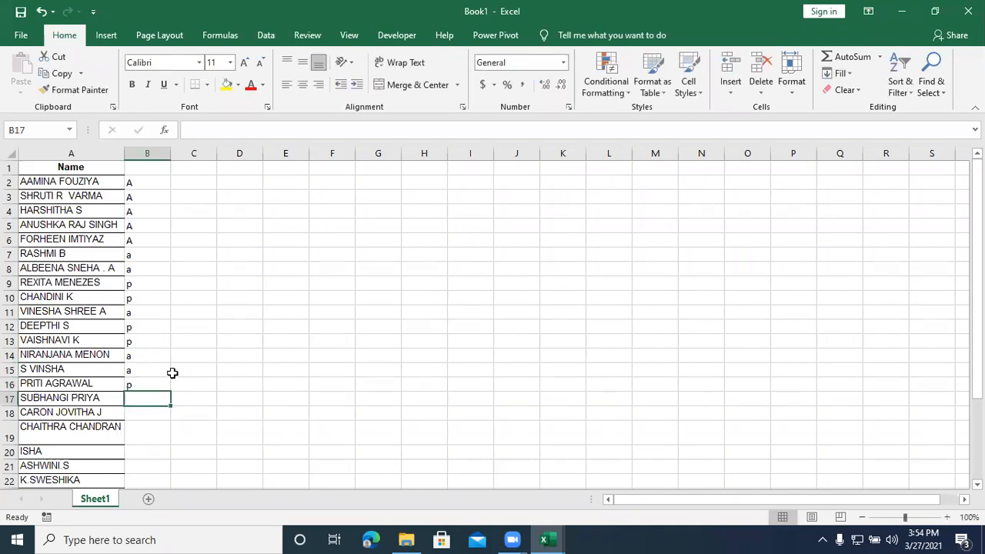
text(p)
click(148, 413)
text(p)
Step: Enter a in cell B19 and p in cells B20 and B21
click(147, 424)
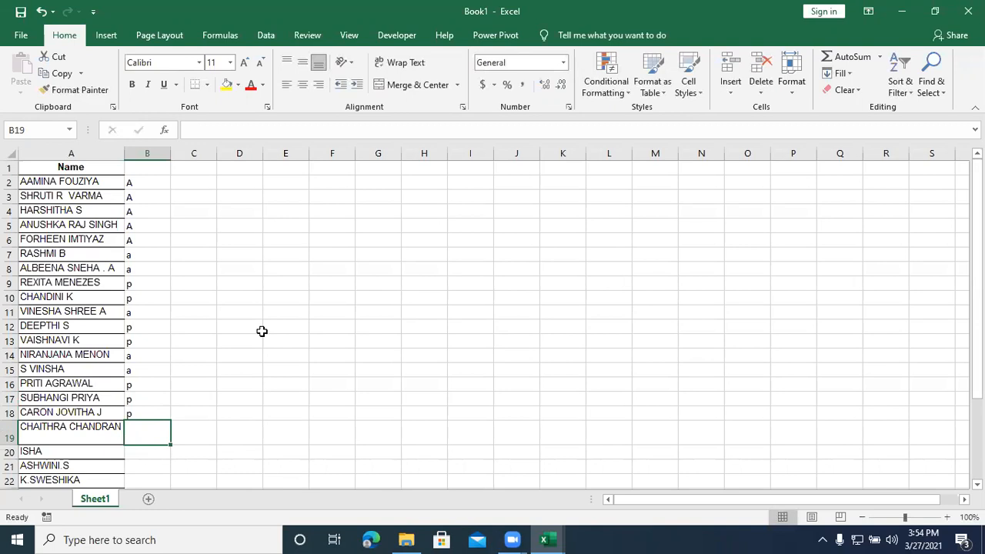
text(a)
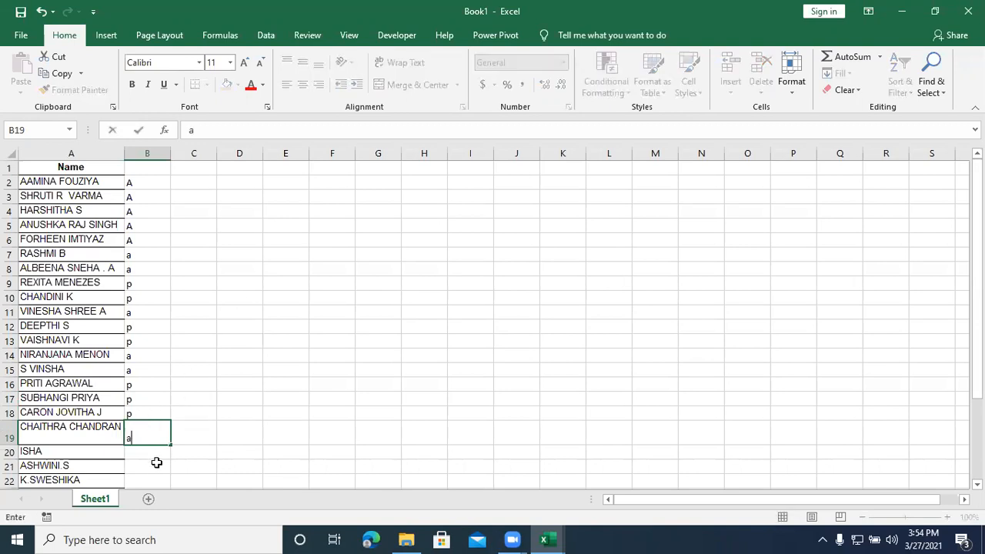
key(Return)
text(p)
key(Return)
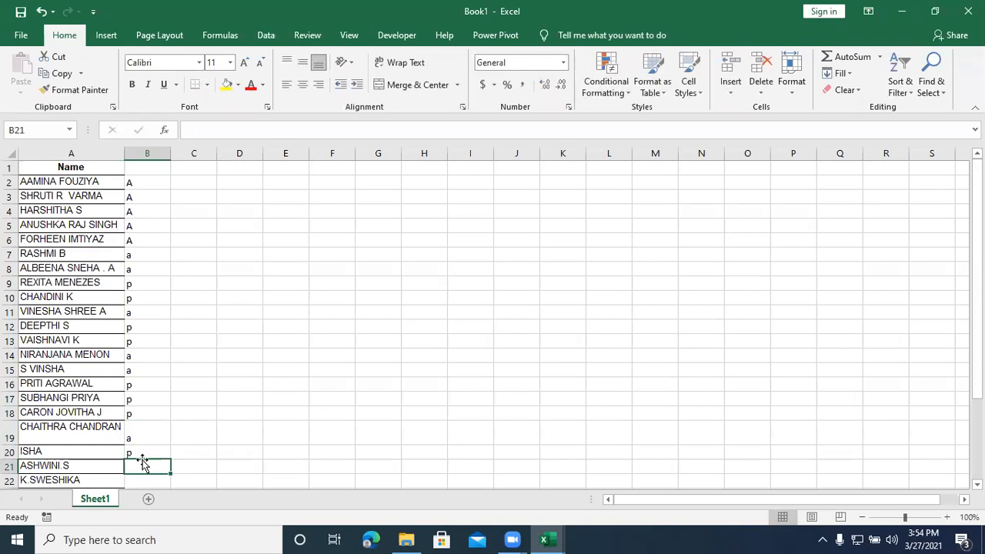
text(p)
Step: Change the mark in cell B19 to p and the one in B20 to a
click(143, 452)
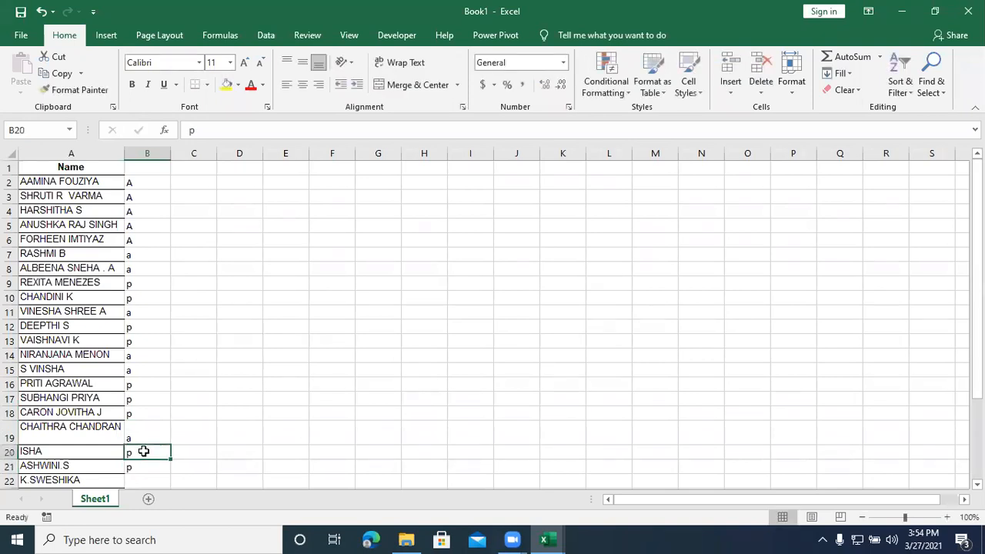
click(145, 435)
text(p)
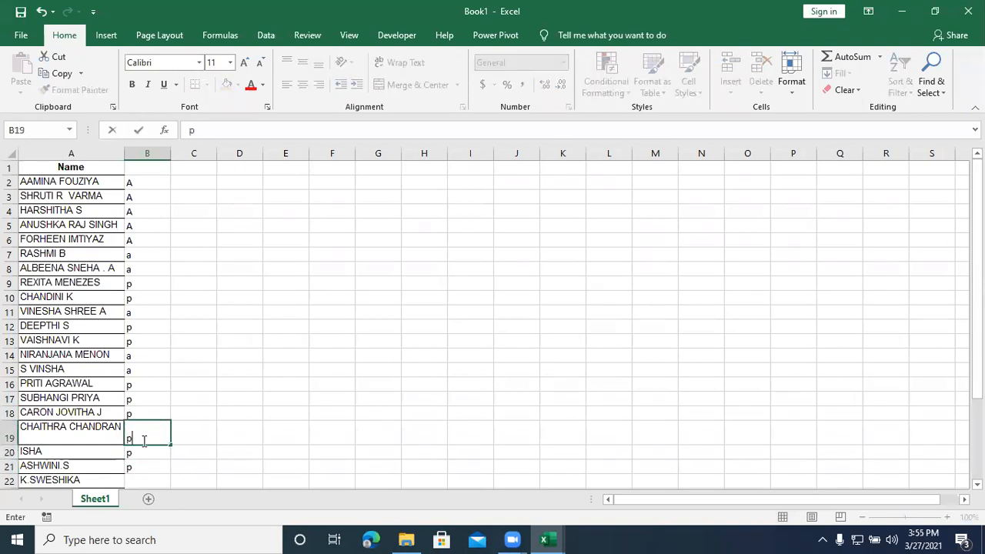
click(143, 451)
text(a)
click(141, 464)
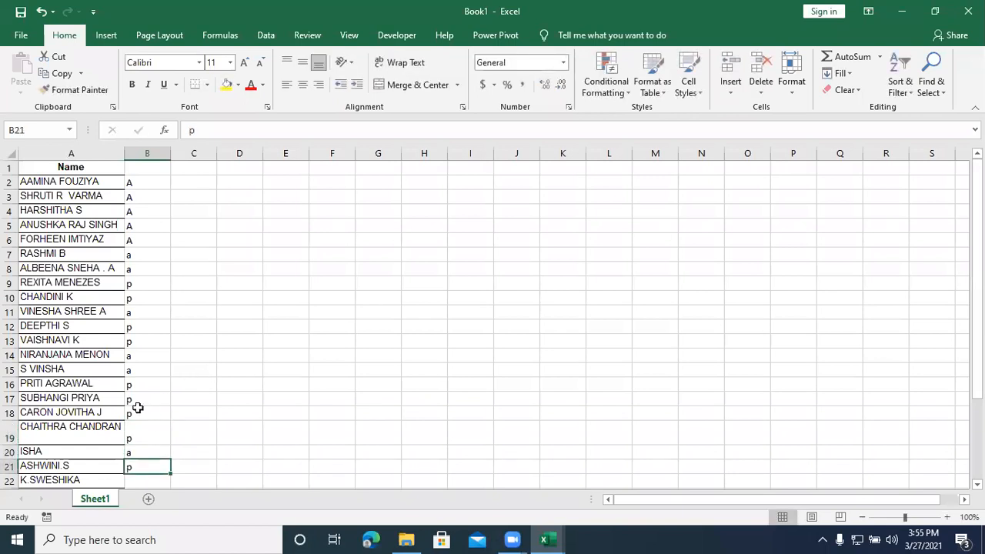
Step: Enter p in cells B22 through B24 beside the next three names
scroll(136, 406, down, 1)
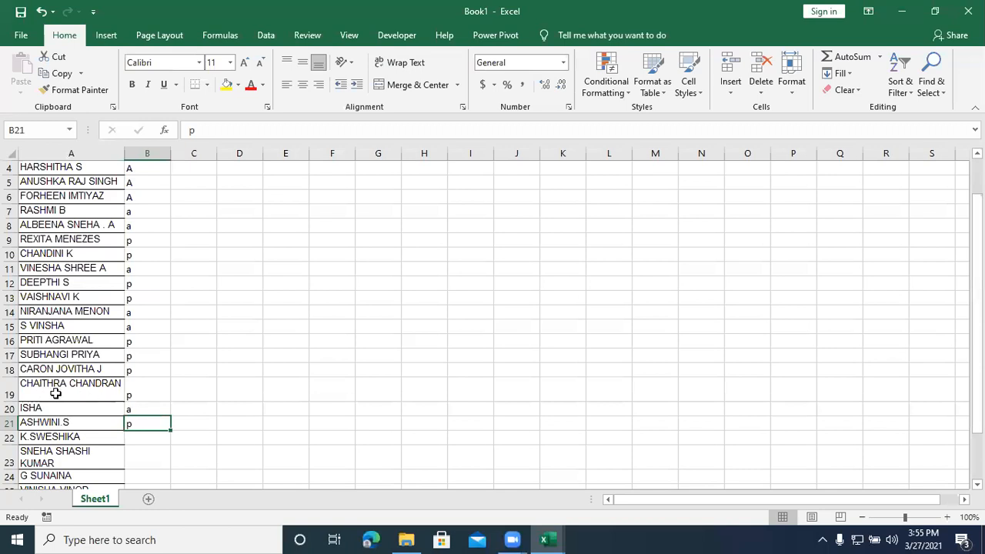
scroll(131, 391, down, 1)
click(137, 394)
text(p)
click(136, 410)
text(p)
click(137, 430)
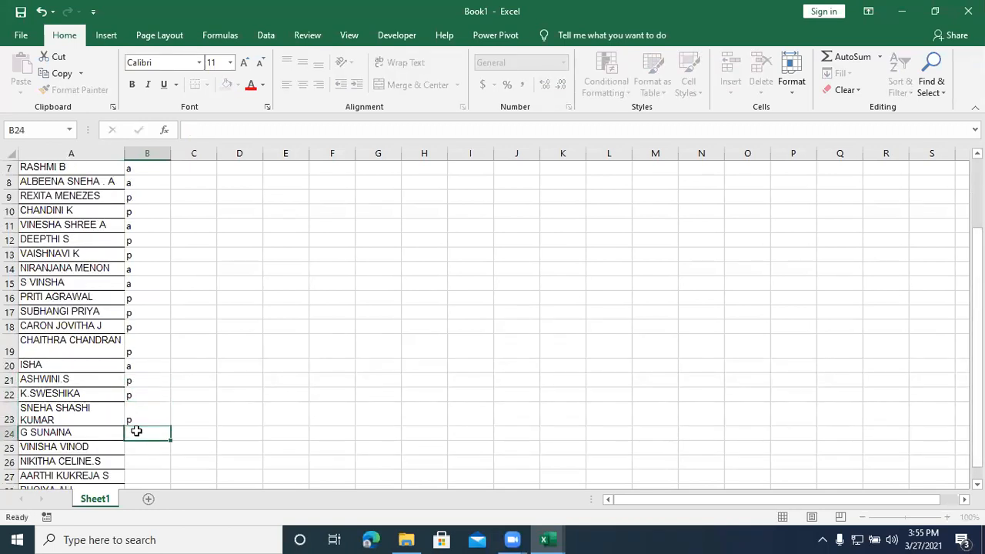
text(p)
Step: Enter a in cell B25 and p in cells B26 through B28 to complete the marks
click(137, 446)
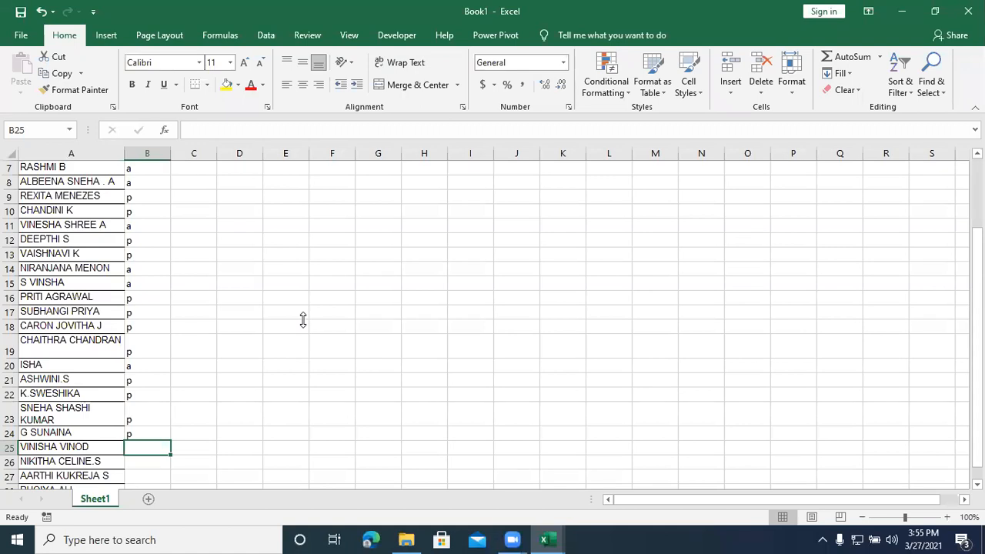
text(a)
click(136, 460)
text(p)
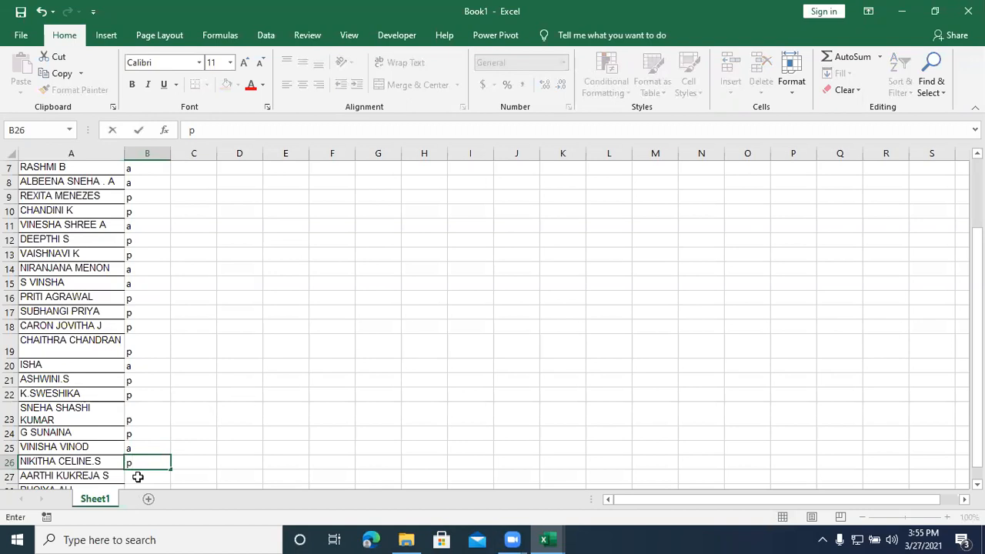
click(137, 475)
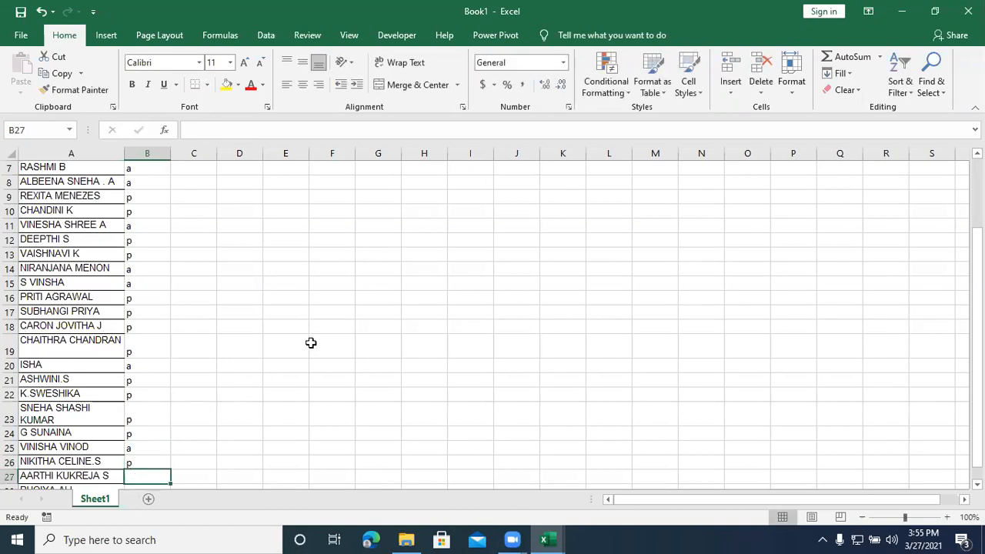
text(p)
scroll(142, 362, down, 2)
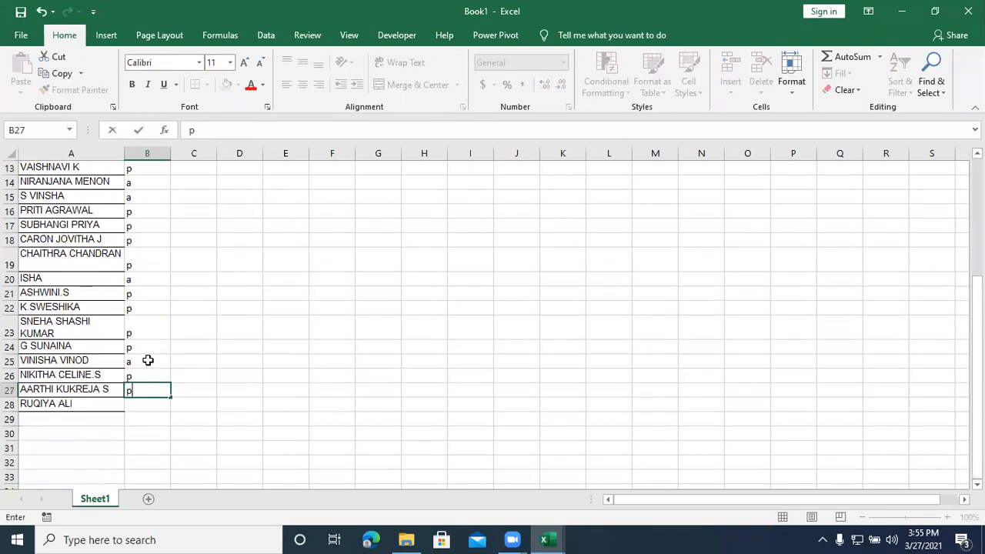
click(145, 403)
text(p)
click(205, 376)
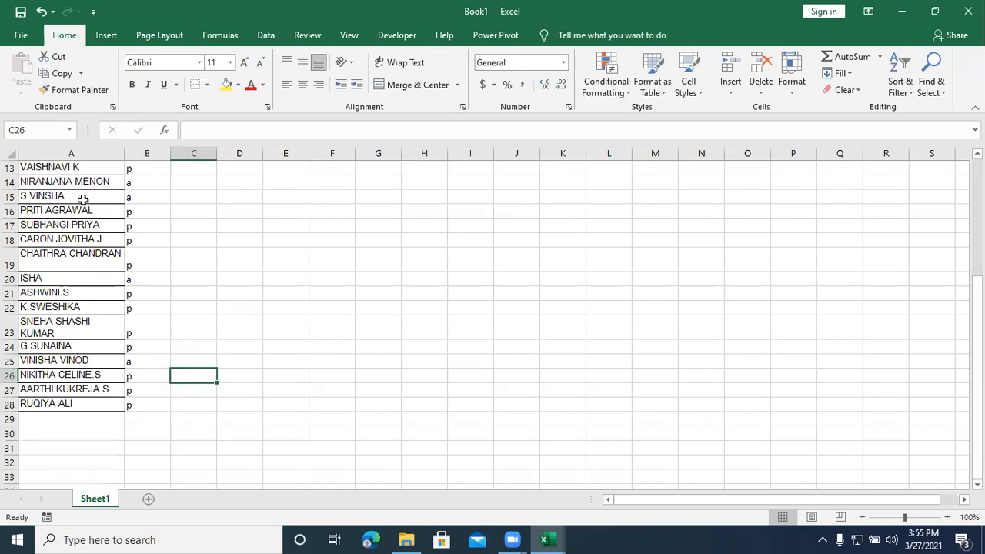
Step: Review the full name list and the a/p marks in column B from the first row to the last
scroll(100, 306, up, 1)
scroll(100, 306, up, 1)
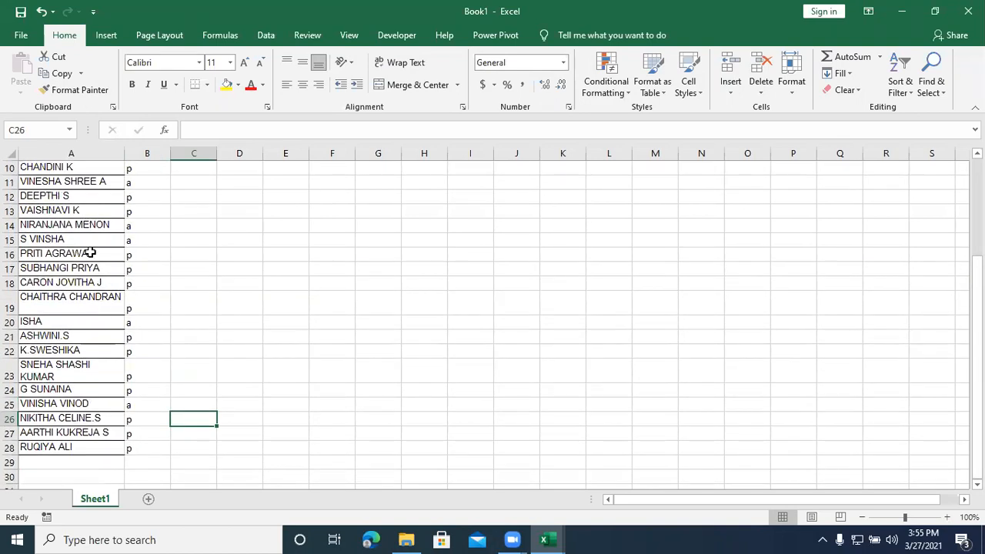
scroll(92, 253, up, 2)
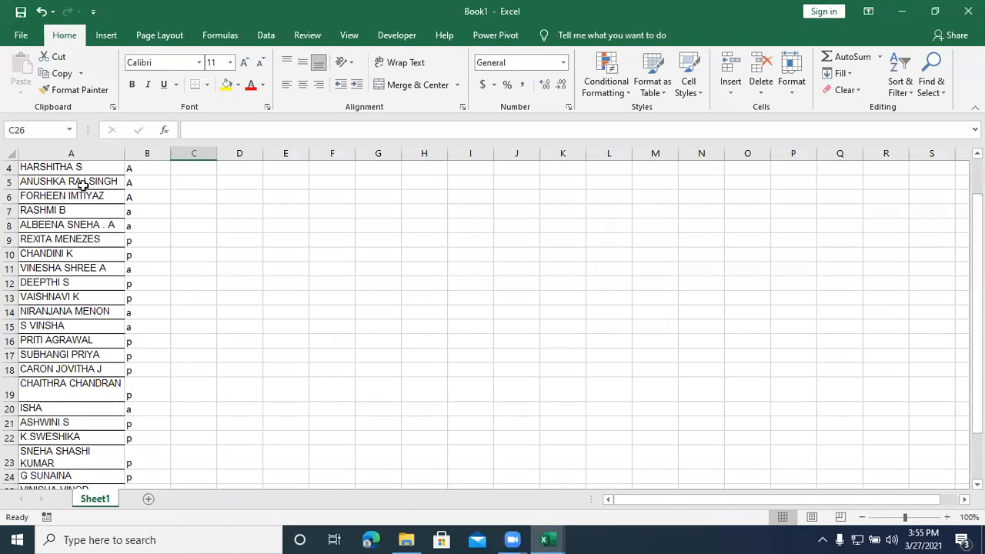
scroll(83, 185, up, 1)
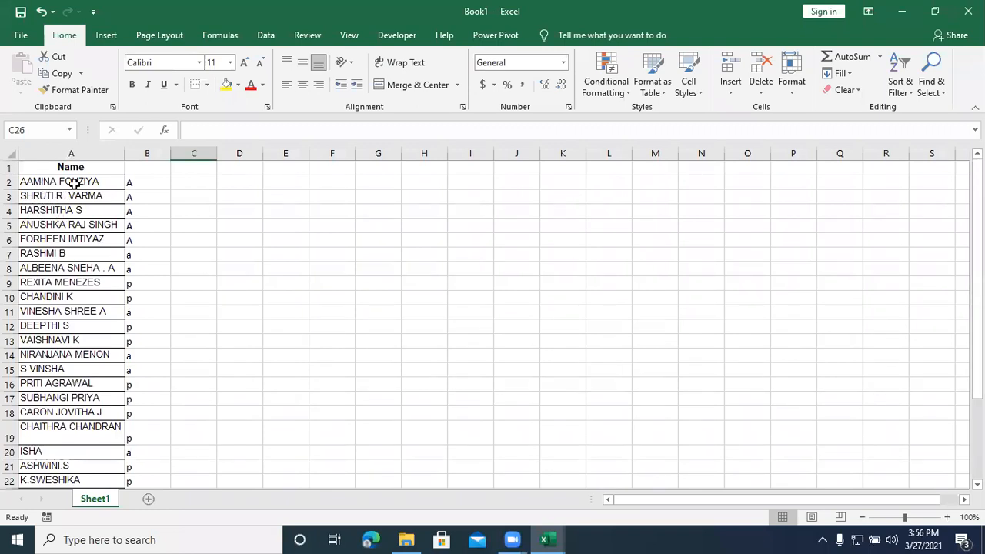
scroll(154, 230, down, 3)
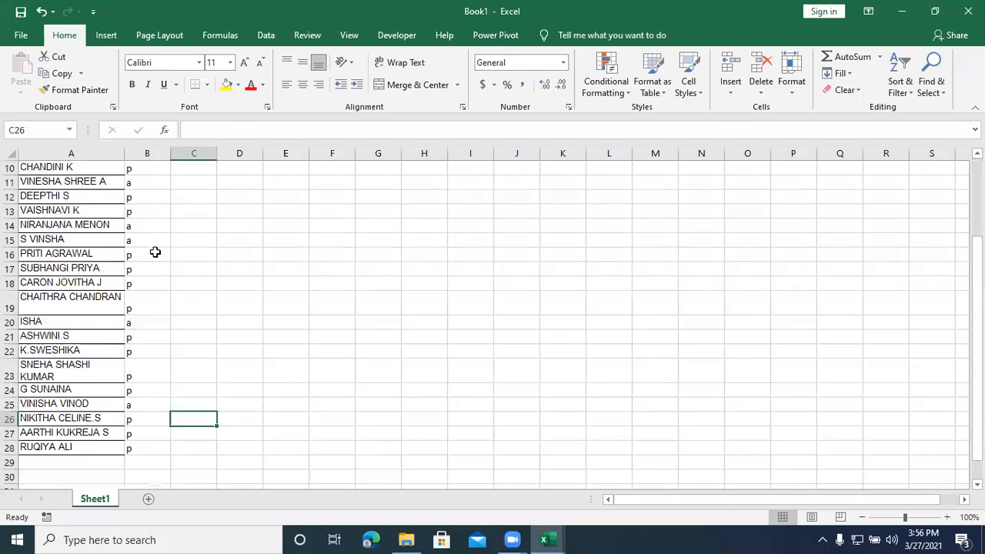
scroll(155, 252, down, 4)
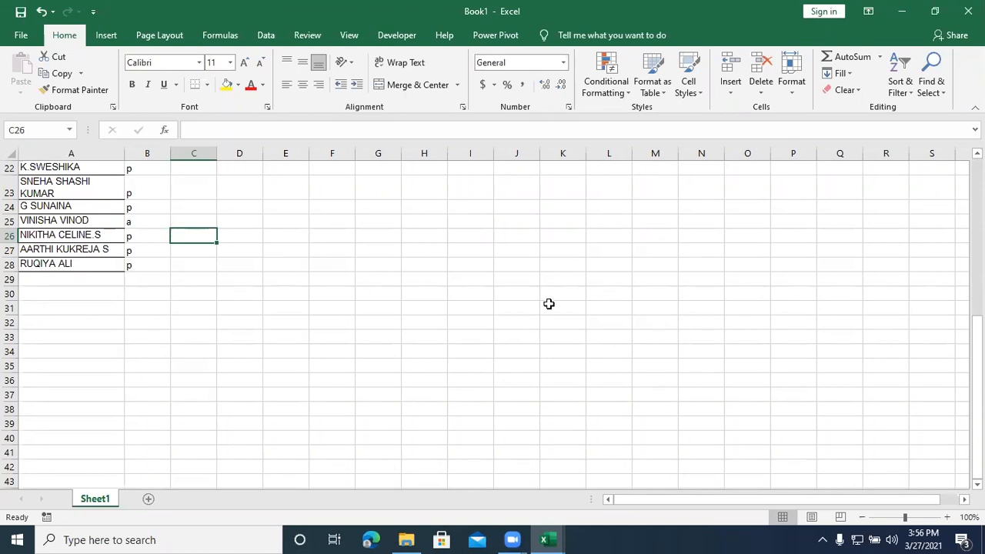
Step: Save the name list workbook to the Desktop folder as Book1.xlsx
click(430, 419)
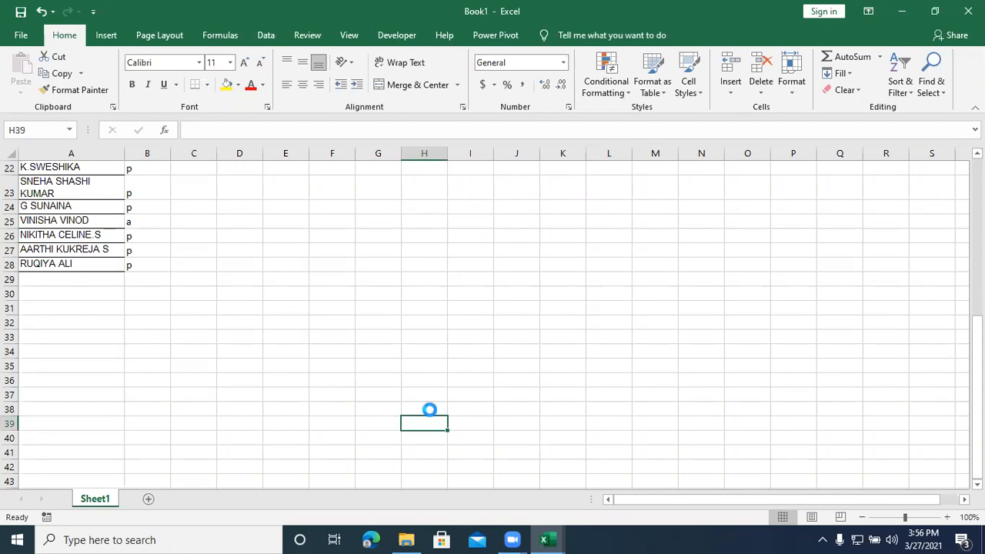
key(ctrl+s)
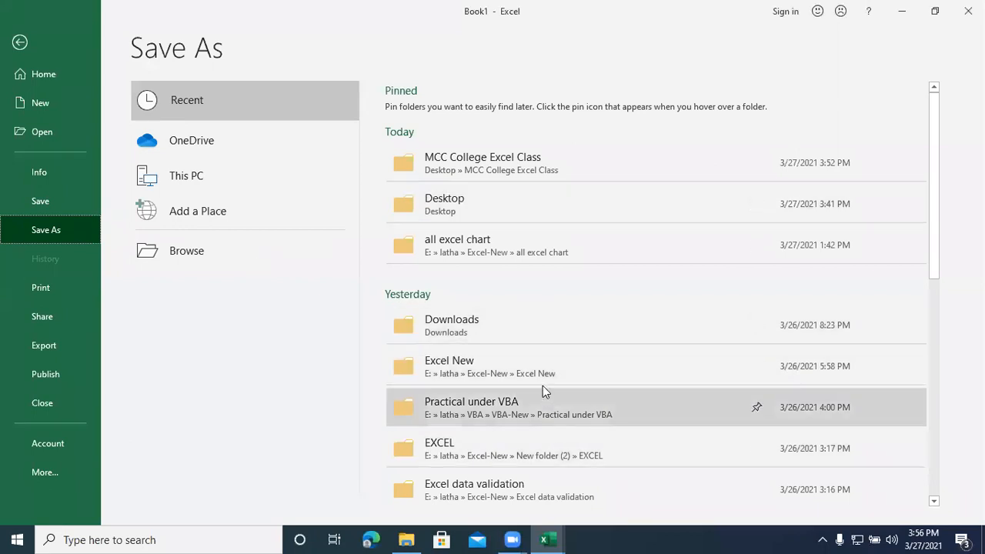
click(467, 200)
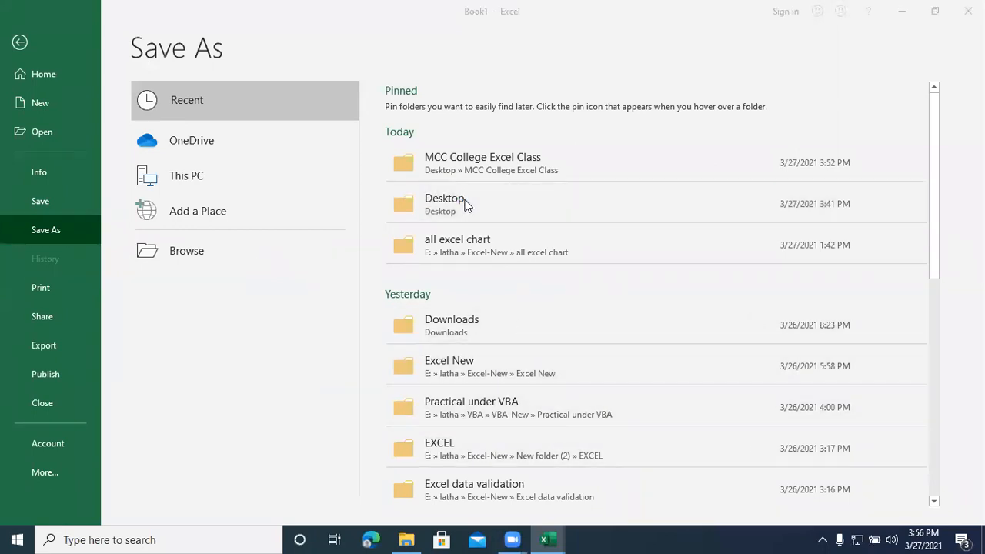
click(504, 395)
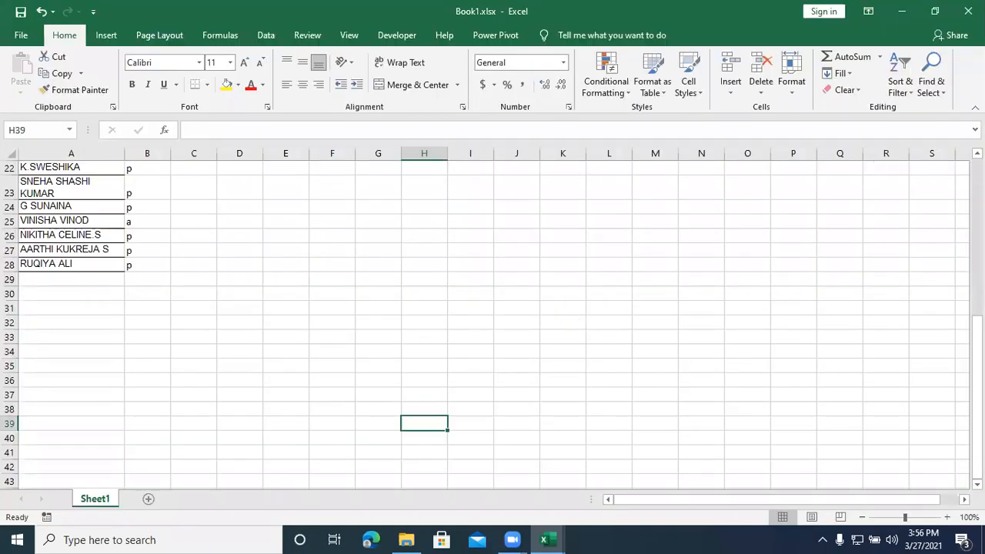
Step: Switch past the Adv MS Excel.xlsx attendance workbook to the Macro Ex1.xlsm workbook
key(alt+Tab)
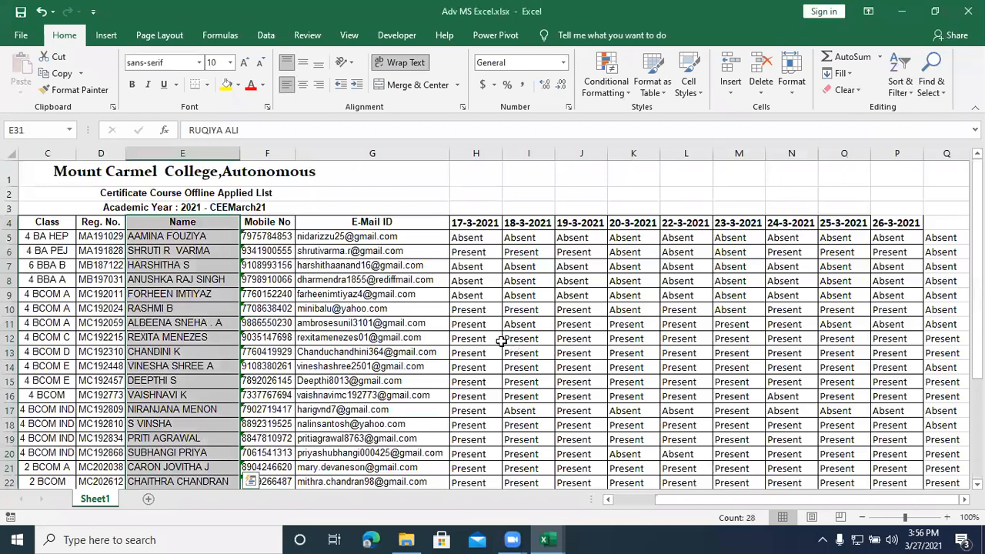
key(alt+Tab)
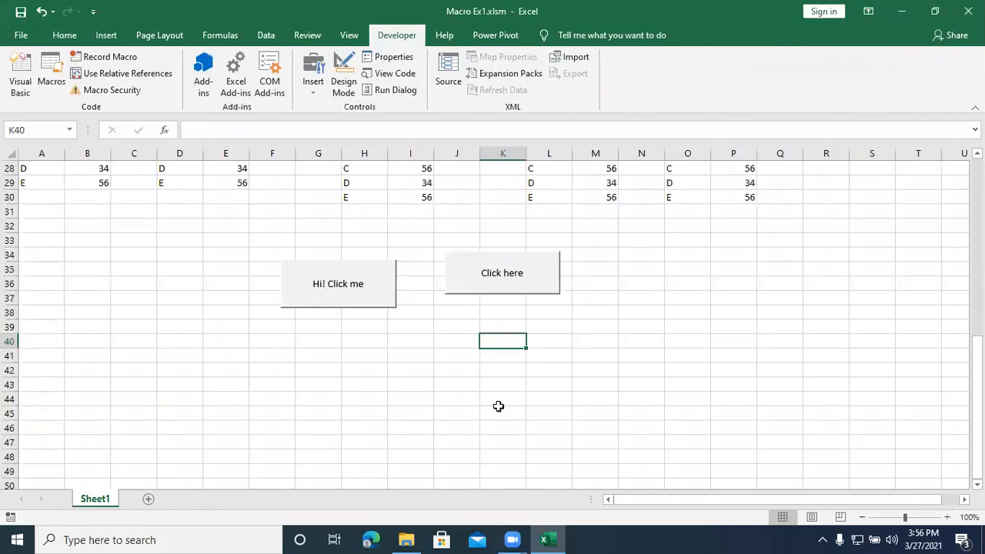